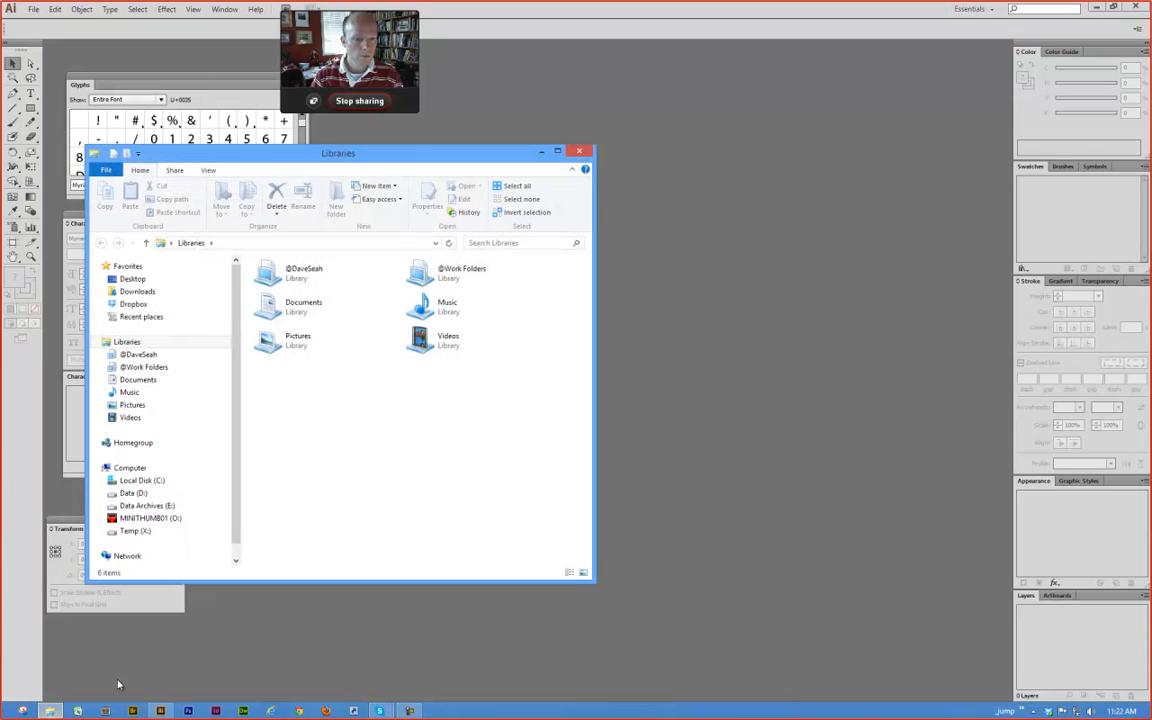
pyautogui.click(307, 283)
pyautogui.doubleClick(307, 283)
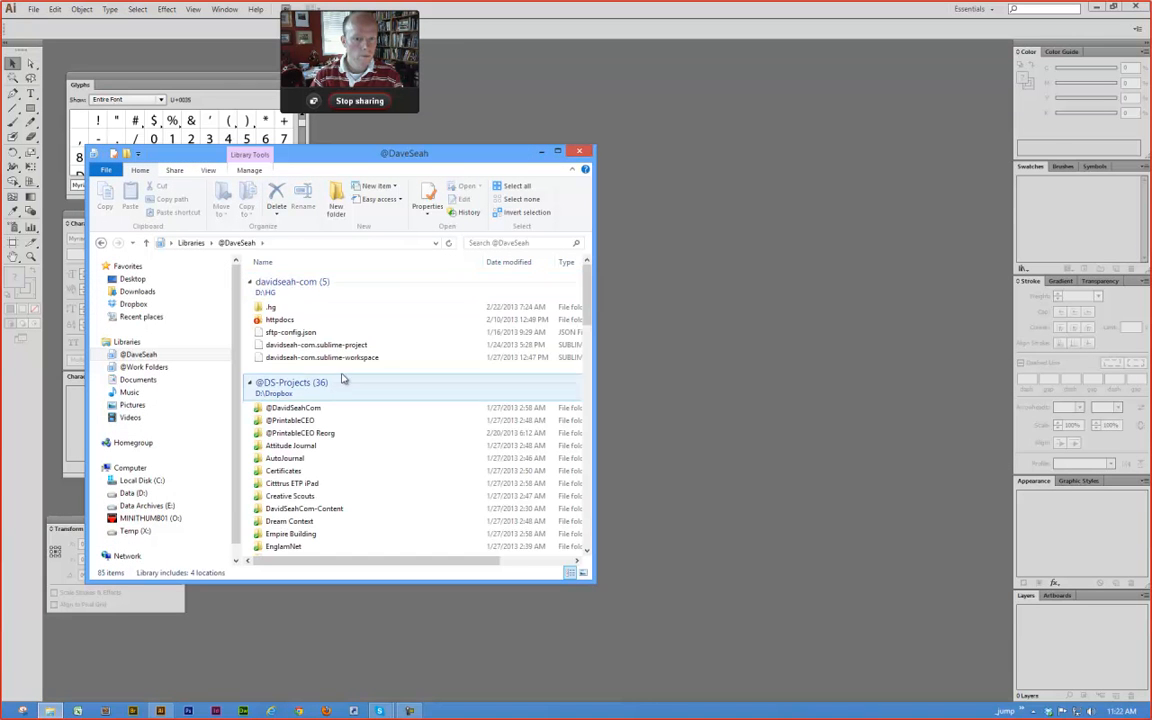
pyautogui.doubleClick(318, 435)
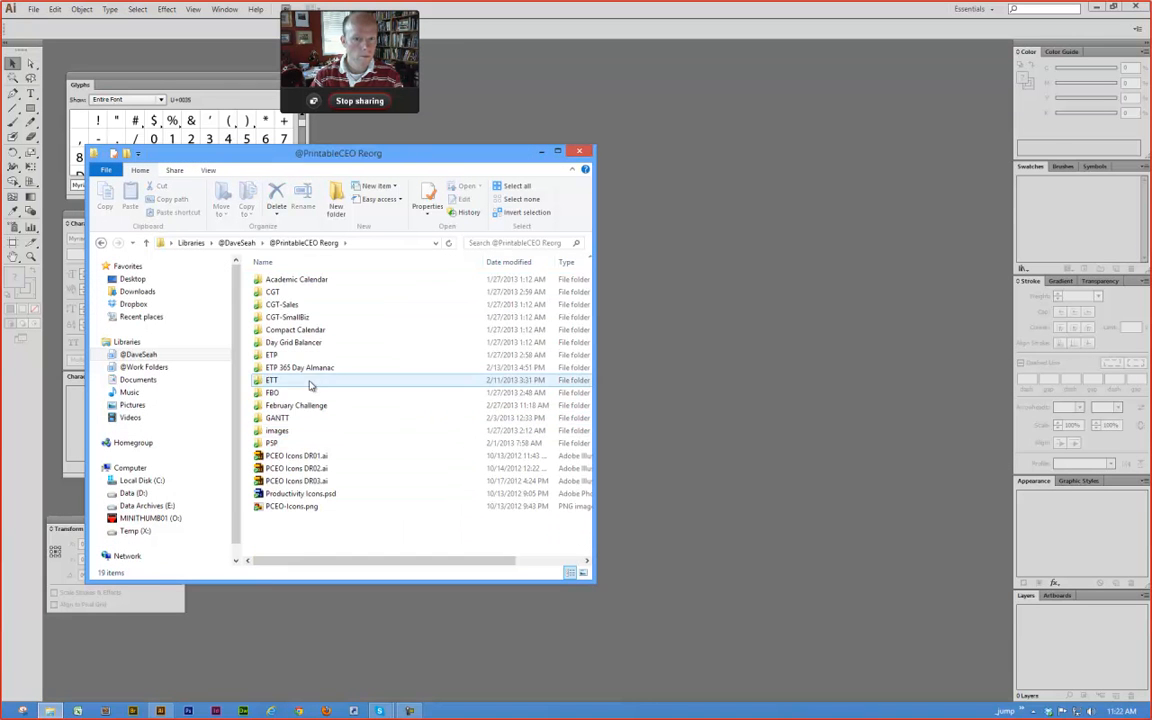
pyautogui.click(297, 407)
pyautogui.doubleClick(297, 407)
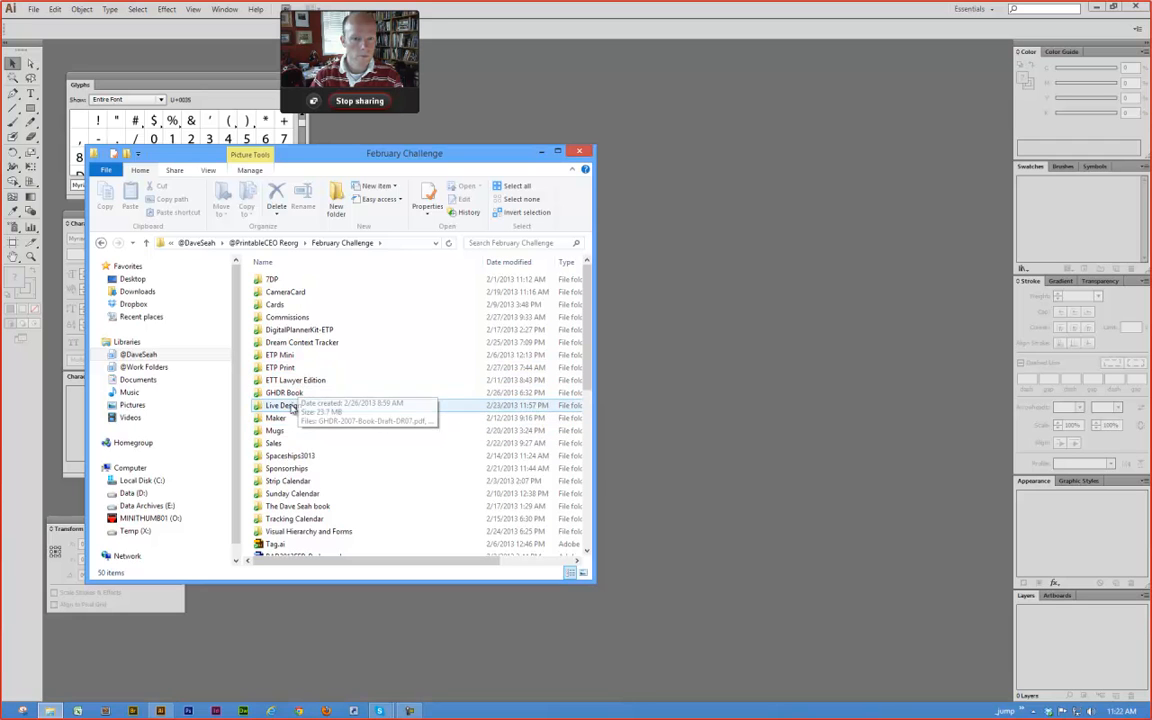
# Step: Look into the Live Design folder, go back, and open the client's folder inside Commissions instead
pyautogui.doubleClick(287, 405)
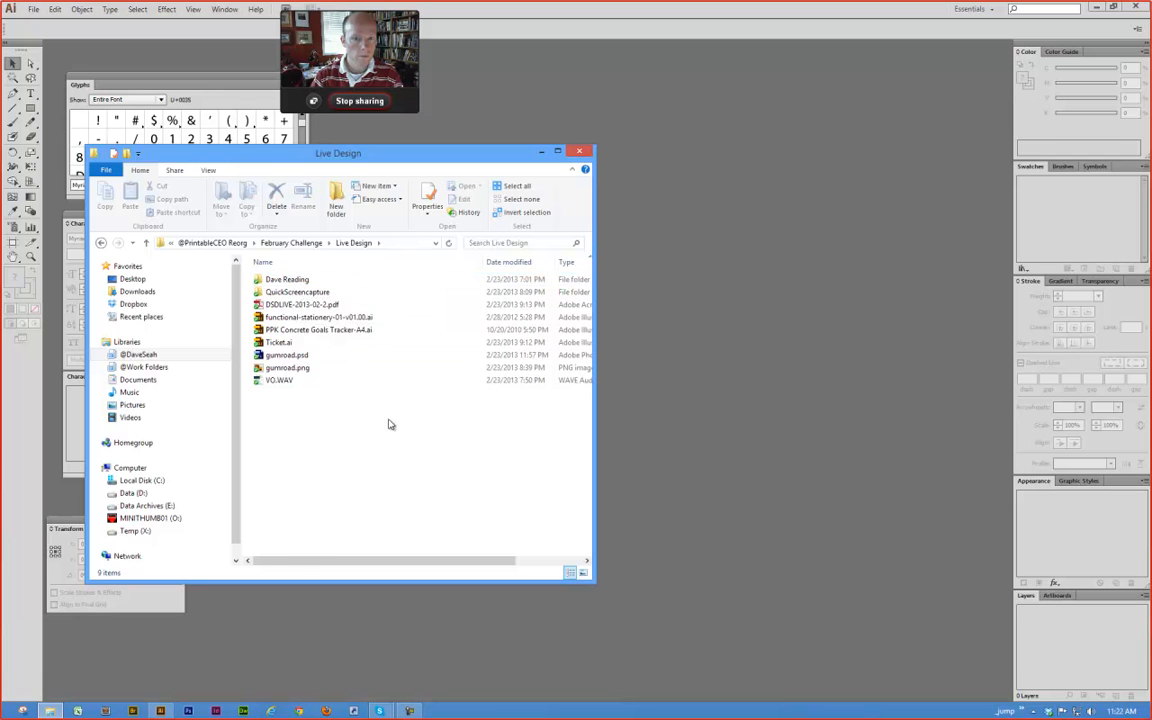
pyautogui.press('BackSpace')
pyautogui.click(290, 319)
pyautogui.doubleClick(290, 319)
pyautogui.doubleClick(297, 281)
# Step: Open DGB01-2011-BalancerPlanner-edited-7b.ai.pdf in Illustrator, accepting the substituted font, and minimize the file browser
pyautogui.click(301, 282)
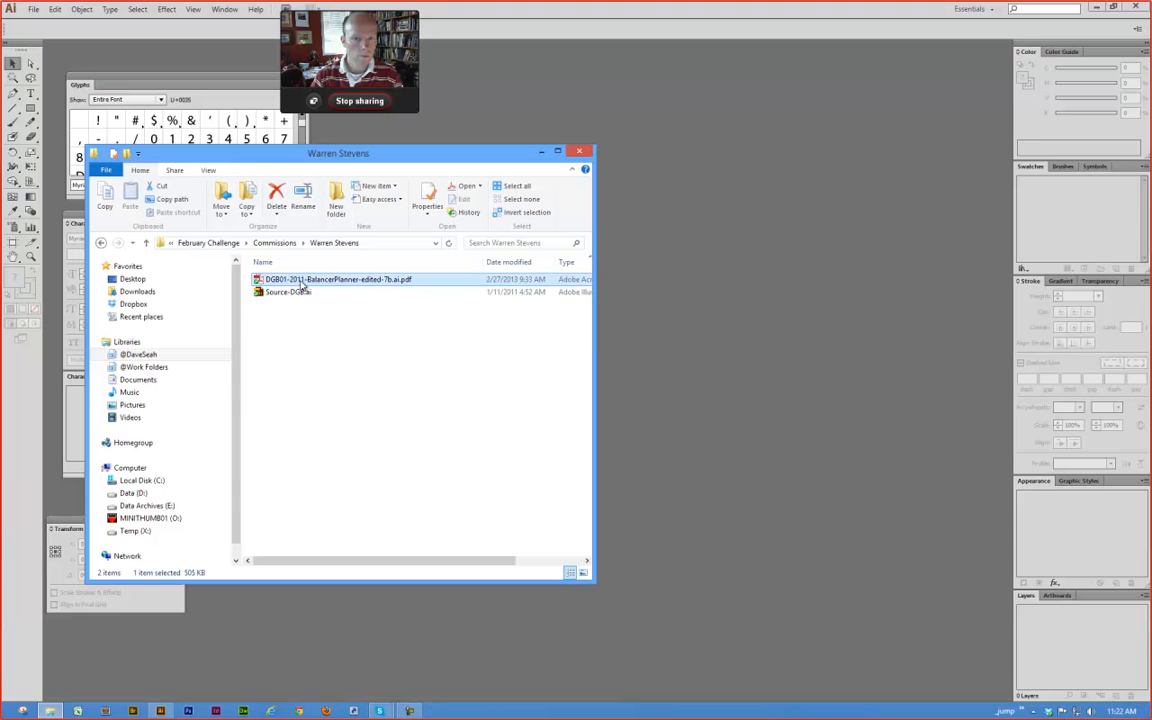
pyautogui.rightClick(301, 283)
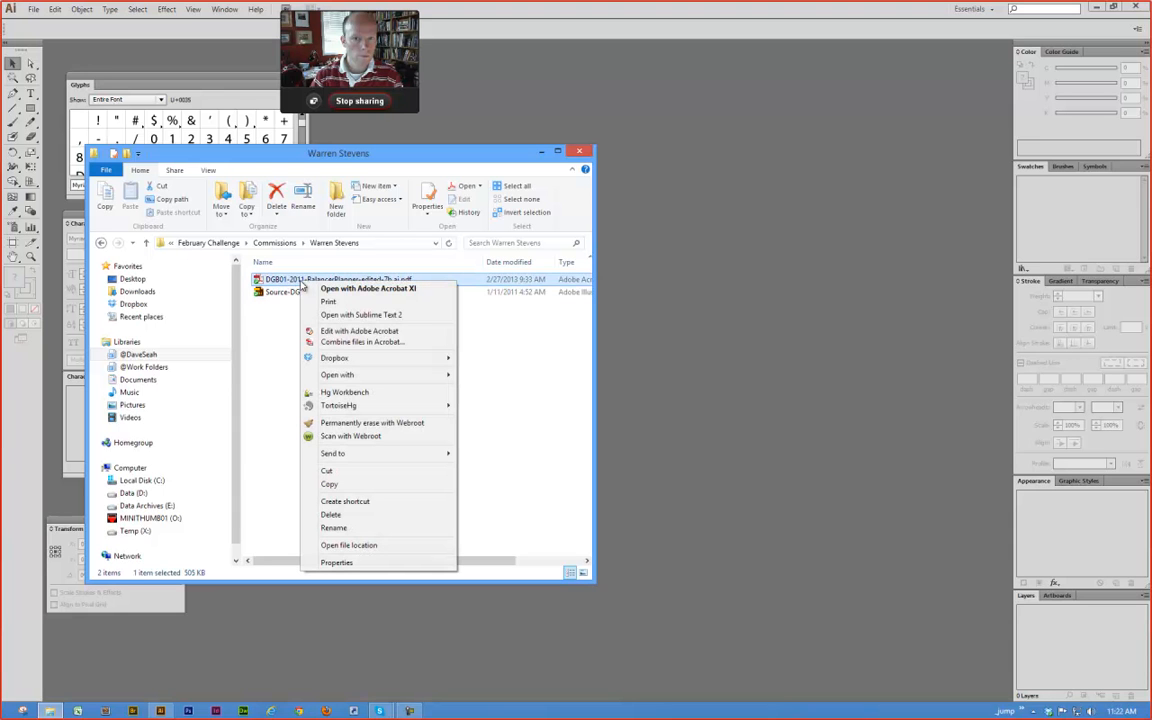
pyautogui.moveTo(301, 283); pyautogui.dragTo(748, 235)
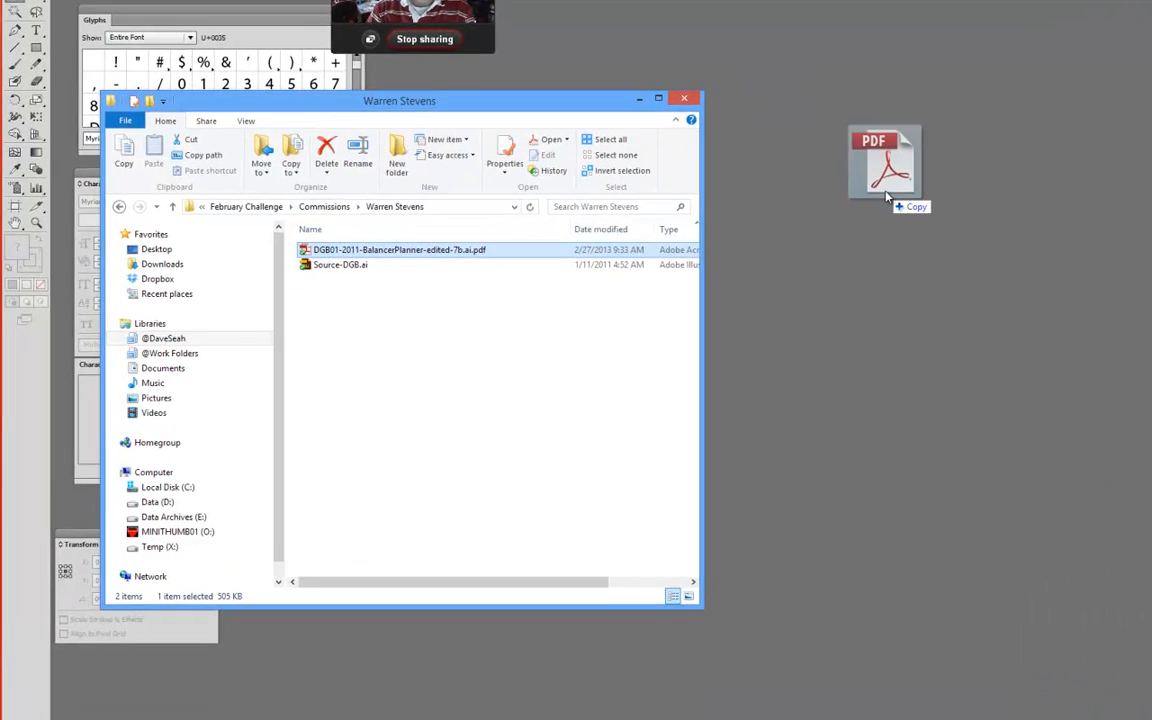
pyautogui.moveTo(886, 196); pyautogui.dragTo(888, 197)
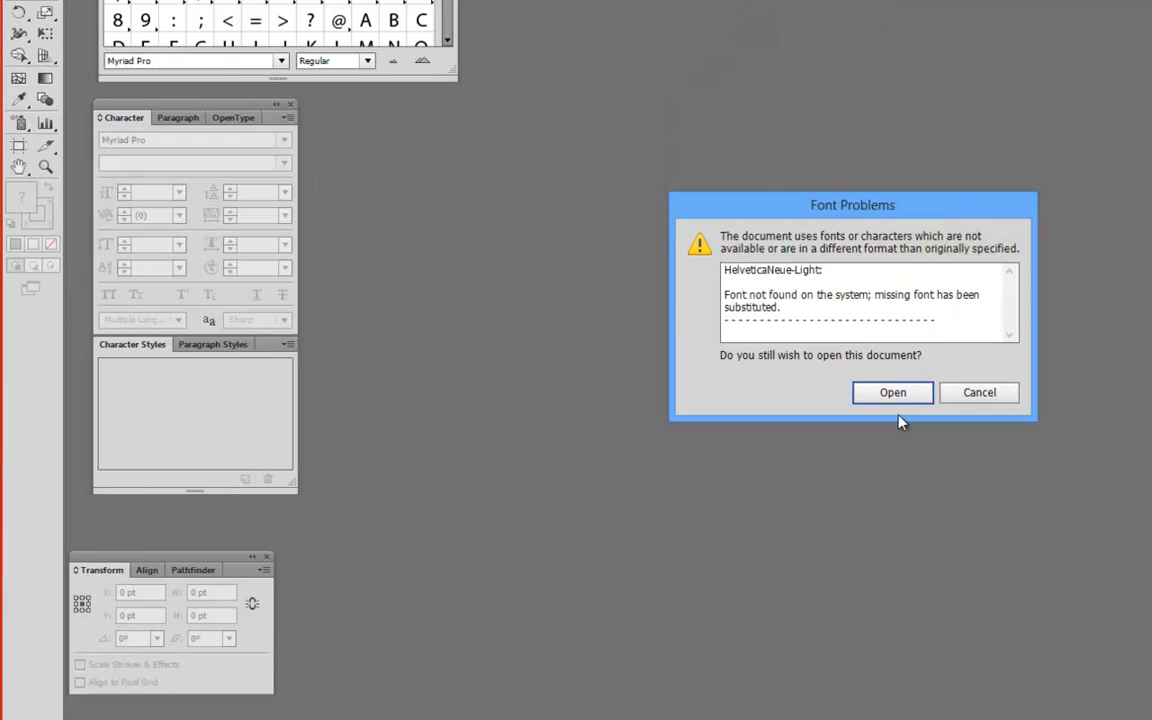
pyautogui.click(892, 392)
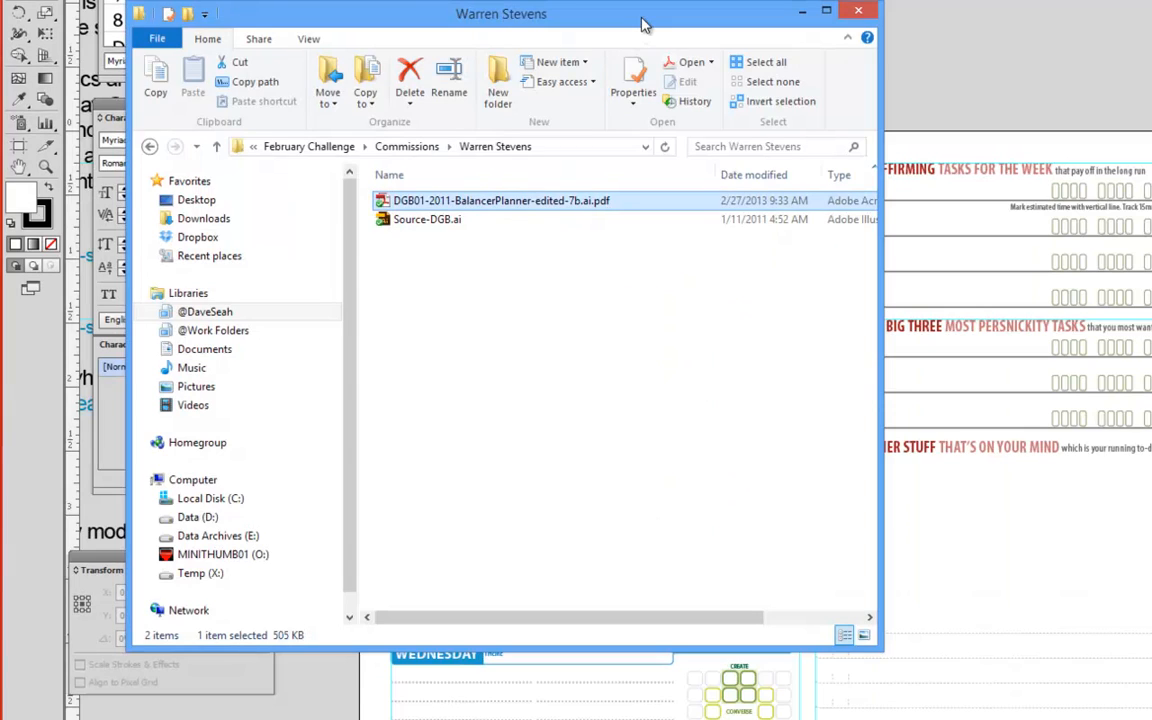
pyautogui.click(802, 12)
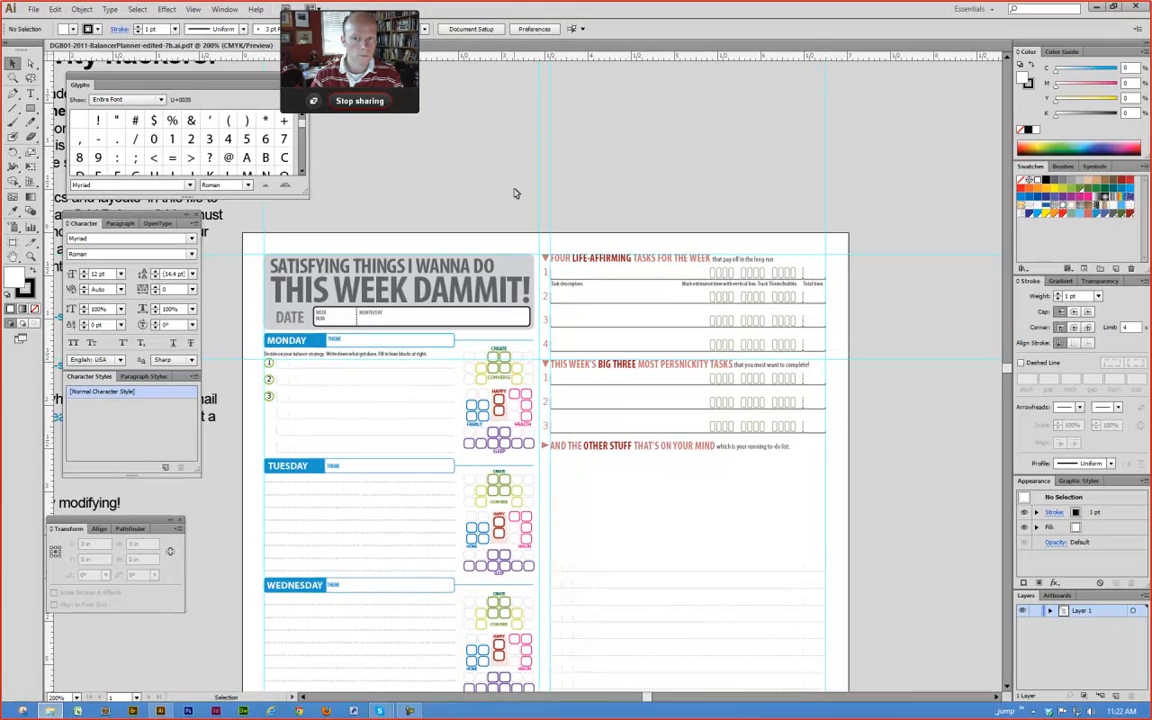
# Step: Add a new layer above the planner artwork and lock Layer 1
pyautogui.scroll(-5, 510, 250)
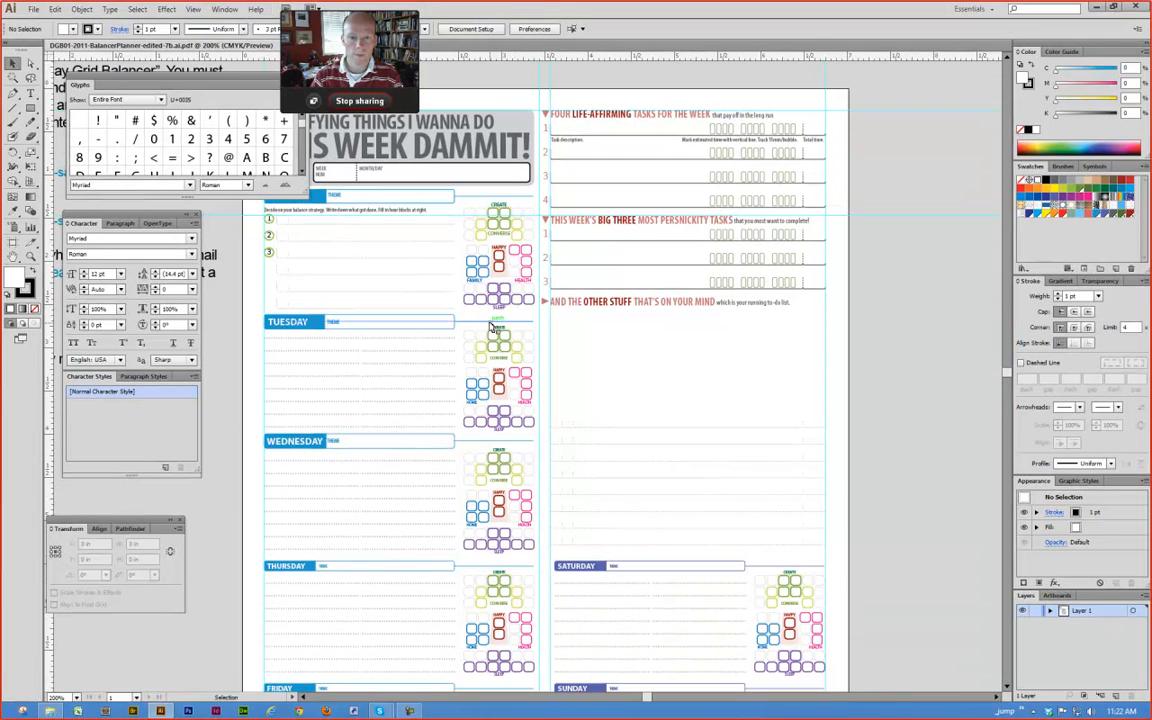
pyautogui.keyDown('ctrl'); pyautogui.click(482, 227); pyautogui.keyUp('ctrl')
pyautogui.keyDown('ctrl'); pyautogui.keyDown('alt'); pyautogui.click(630, 333); pyautogui.keyUp('alt'); pyautogui.keyUp('ctrl')
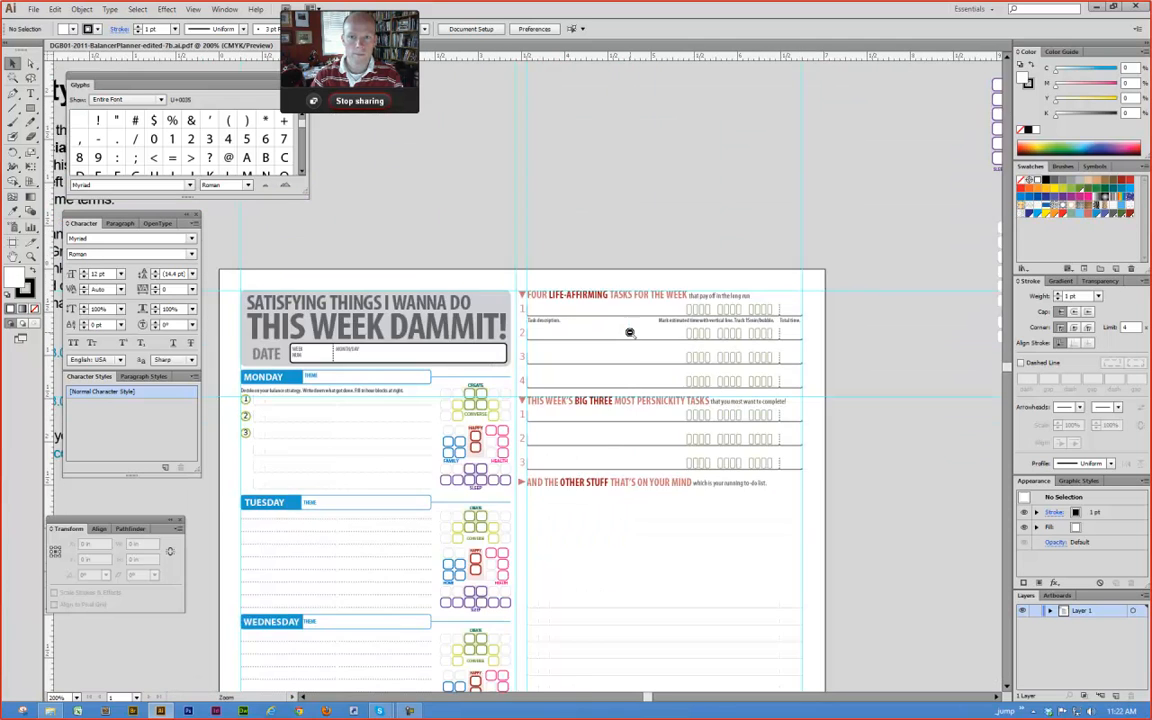
pyautogui.keyDown('ctrl'); pyautogui.keyDown('alt'); pyautogui.click(630, 333); pyautogui.keyUp('alt'); pyautogui.keyUp('ctrl')
pyautogui.moveTo(530, 405); pyautogui.dragTo(648, 180)
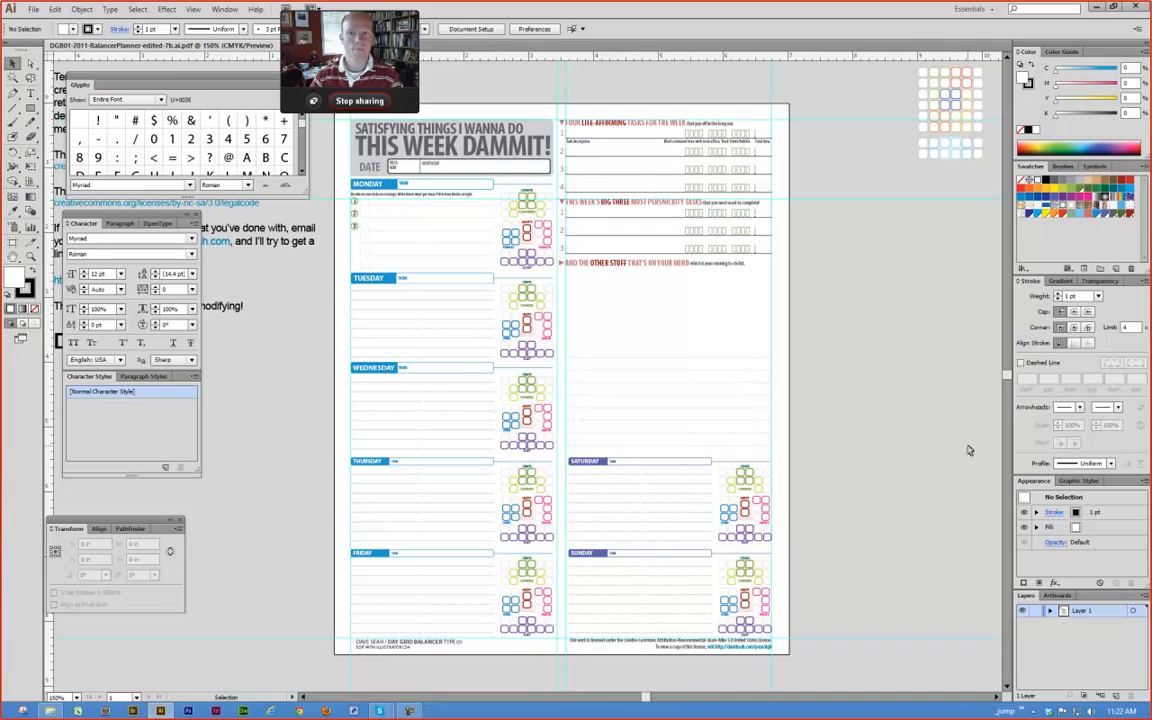
pyautogui.click(1116, 695)
pyautogui.click(1035, 622)
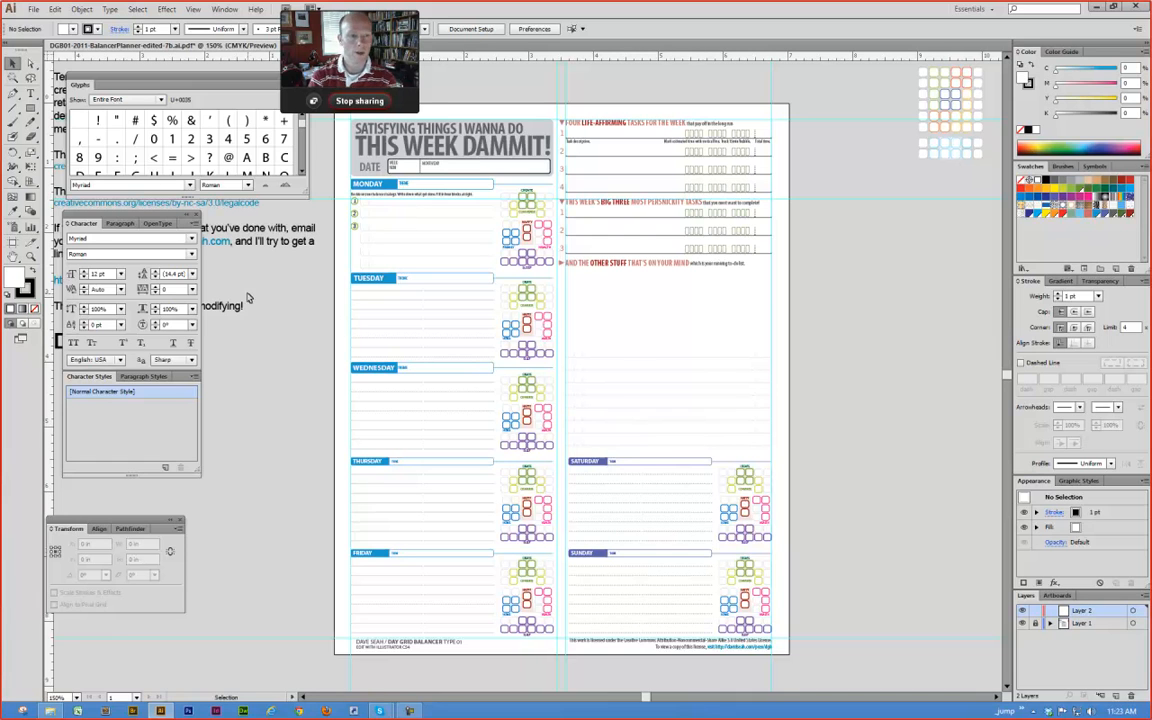
# Step: Draw a rectangle about 1.89 by 1.86 in beside the page on Layer 2 and fill it with yellow
pyautogui.click(30, 106)
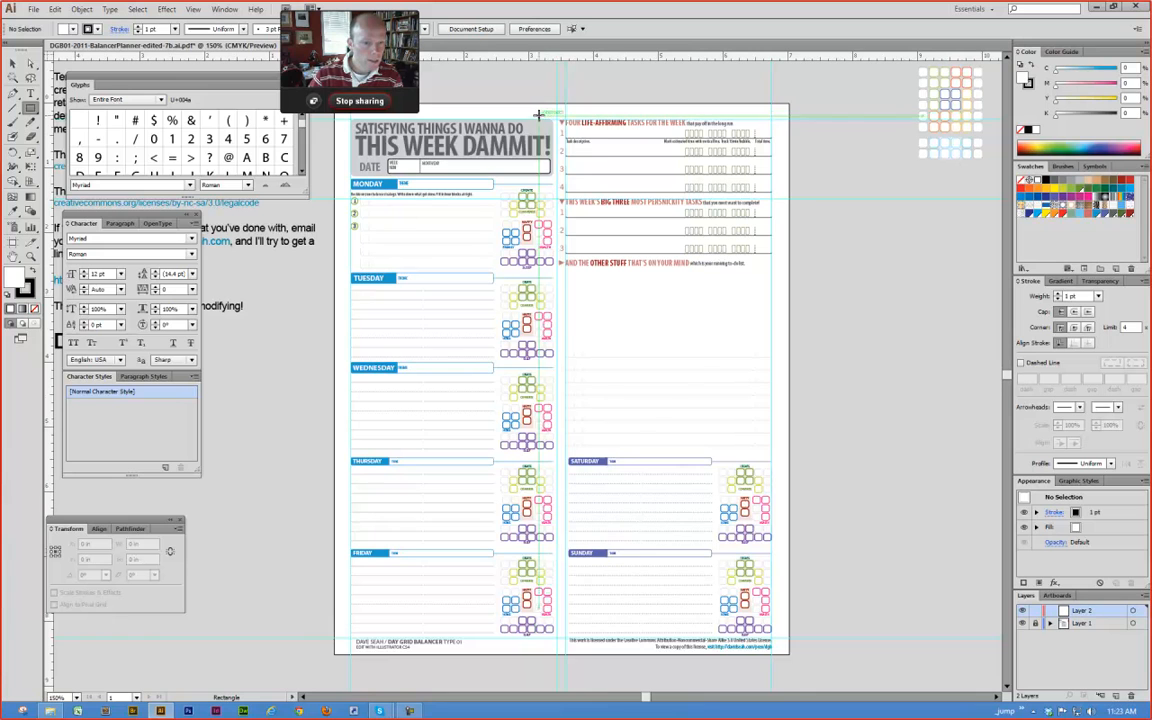
pyautogui.moveTo(843, 185); pyautogui.dragTo(967, 305)
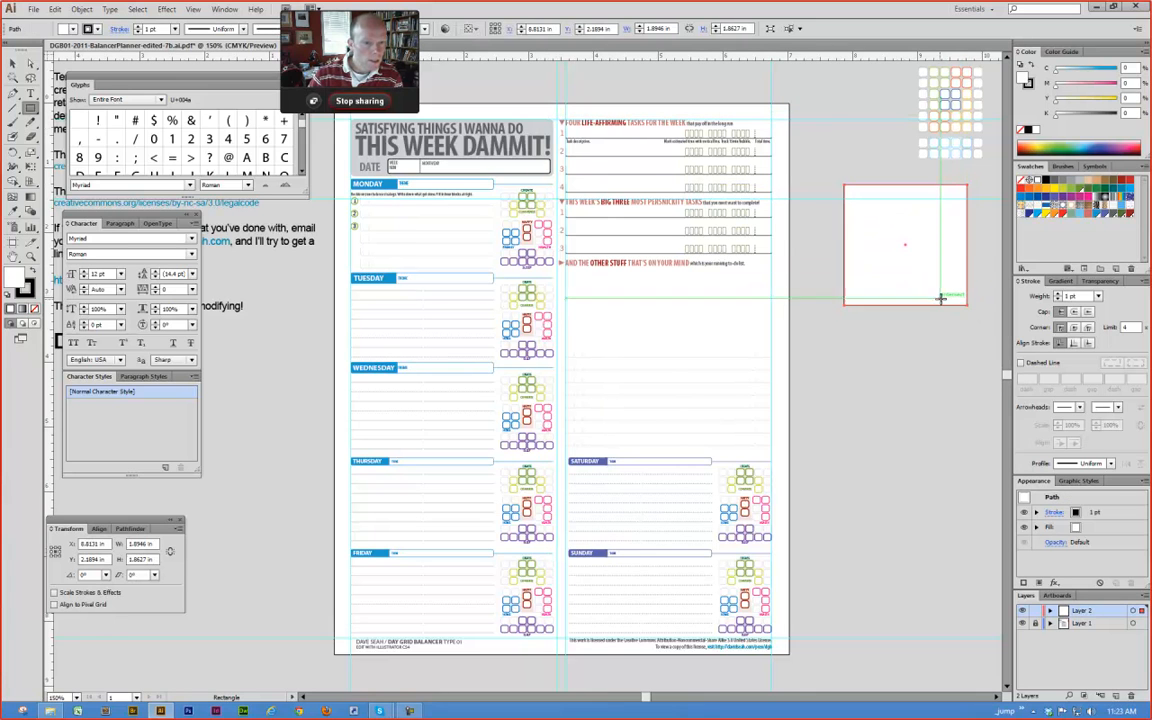
pyautogui.click(1054, 189)
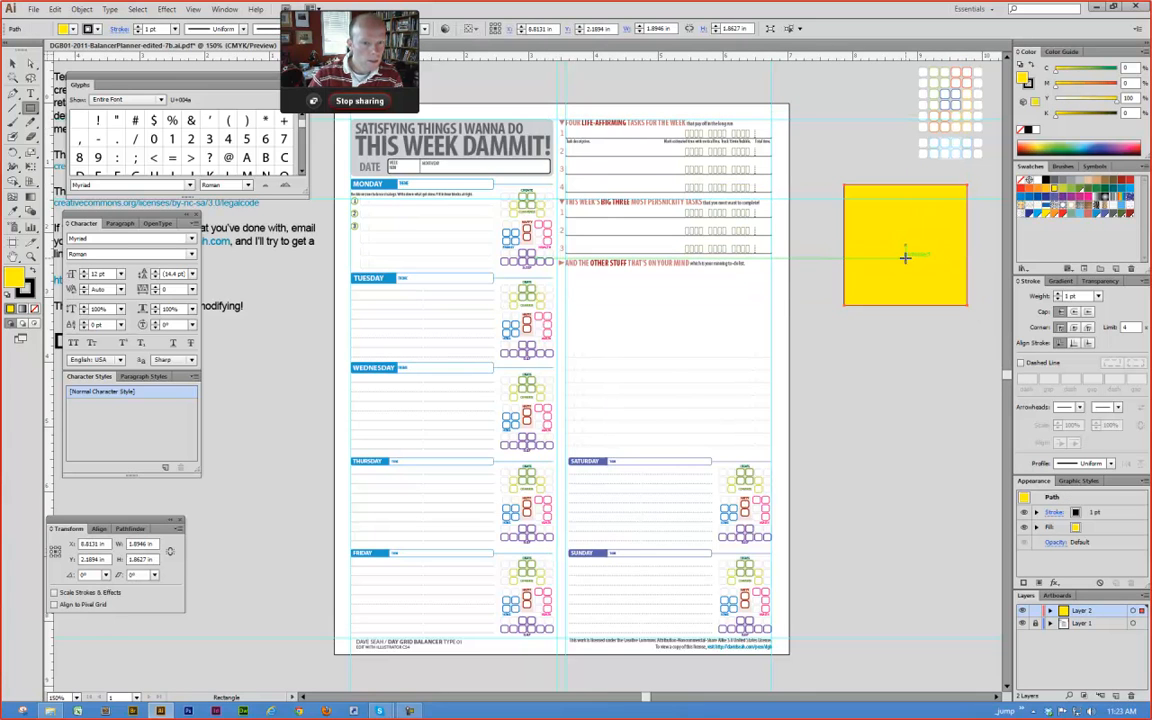
pyautogui.press('v')
# Step: Set the yellow rectangle's blending mode to Multiply and move it over the numbered task lists on the page
pyautogui.click(1097, 281)
pyautogui.click(1144, 297)
pyautogui.click(1064, 296)
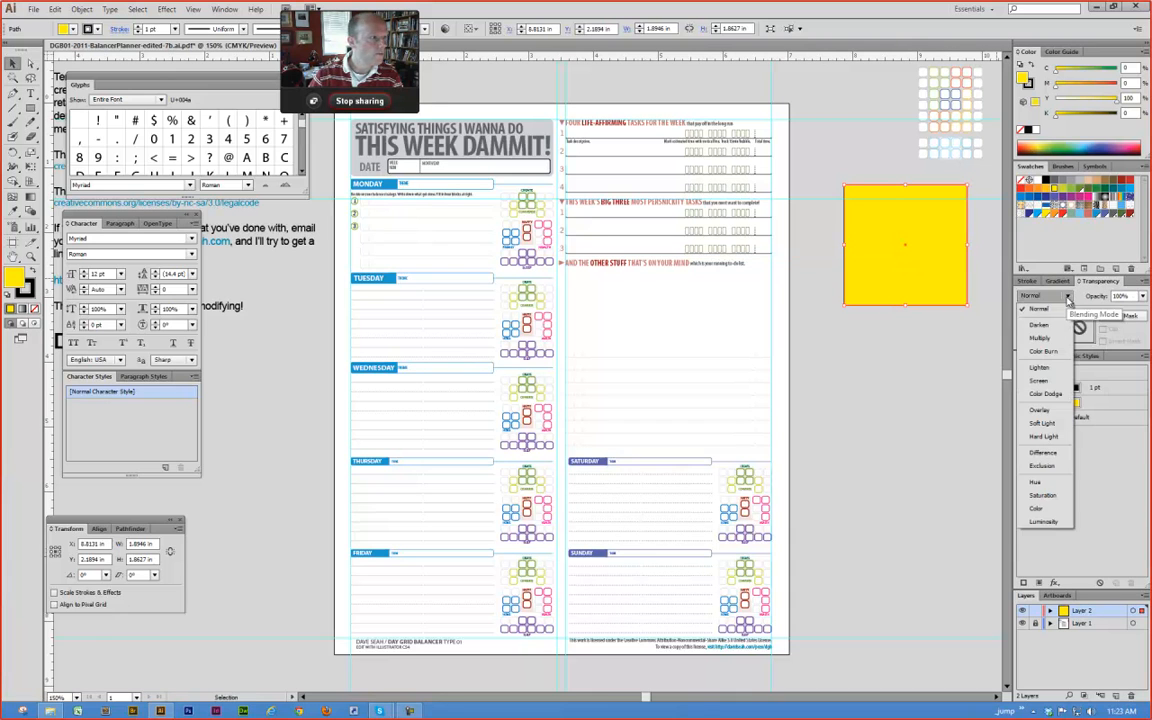
pyautogui.click(1041, 338)
pyautogui.moveTo(923, 260); pyautogui.dragTo(663, 171)
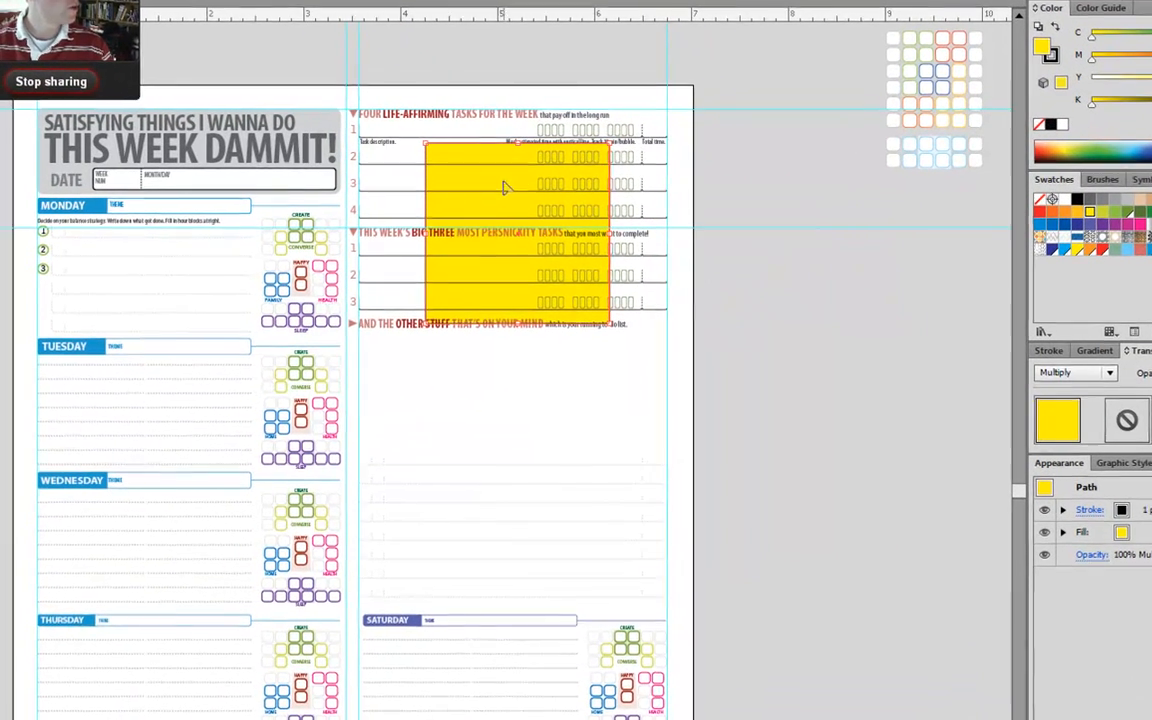
# Step: Remove the stroke from the yellow rectangle
pyautogui.click(502, 75)
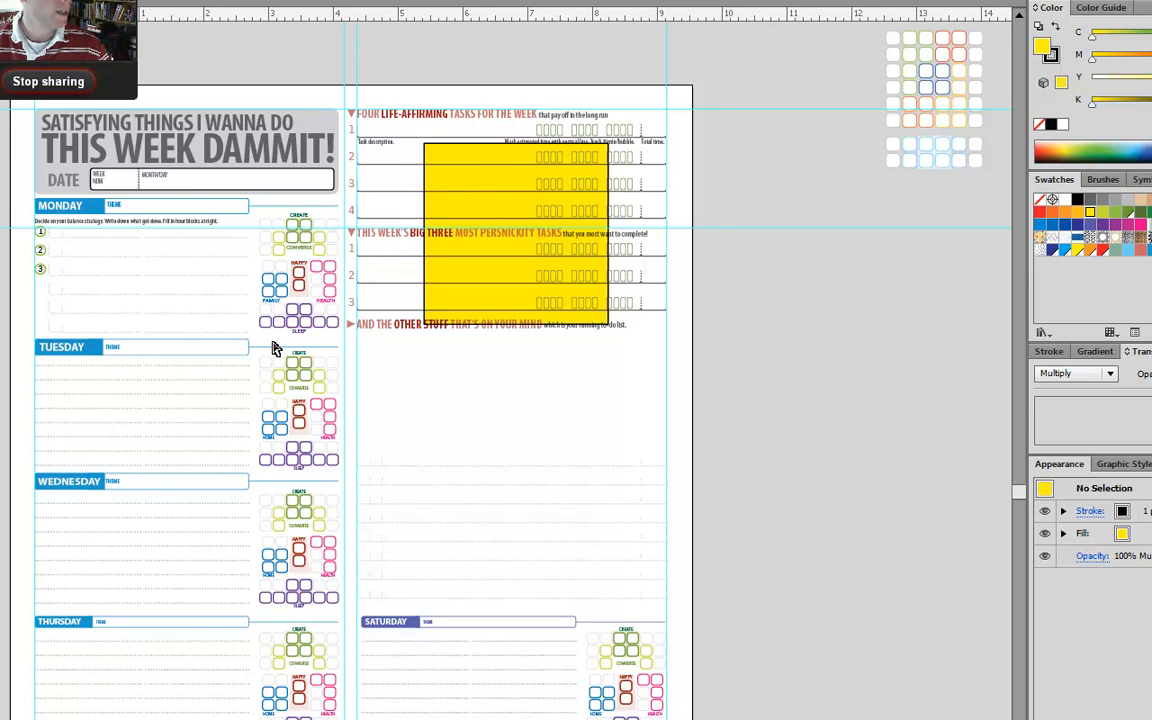
pyautogui.hotkey('ctrl', '-')
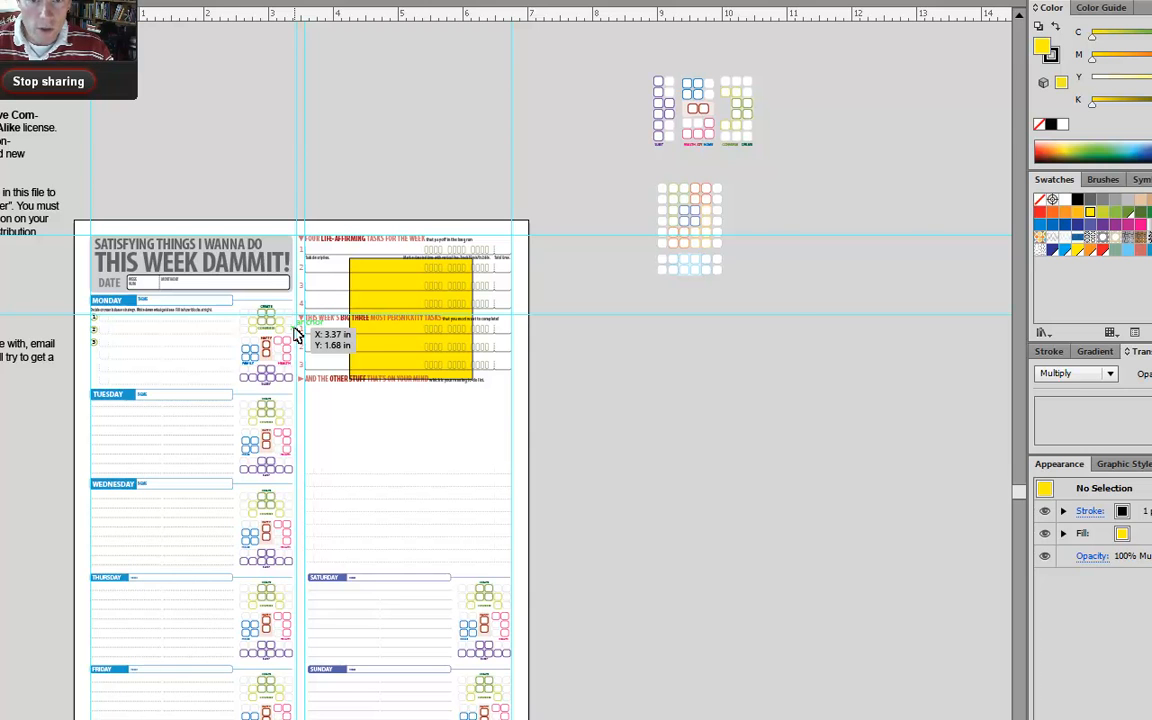
pyautogui.click(469, 353)
pyautogui.click(1050, 55)
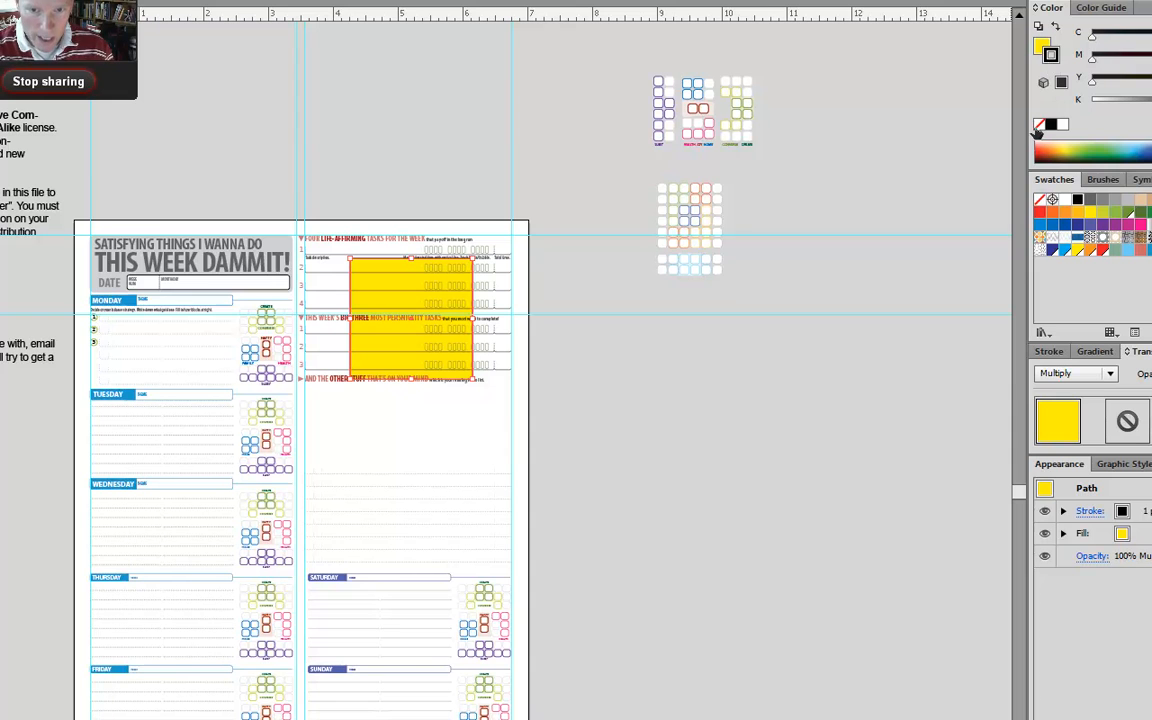
pyautogui.click(1039, 125)
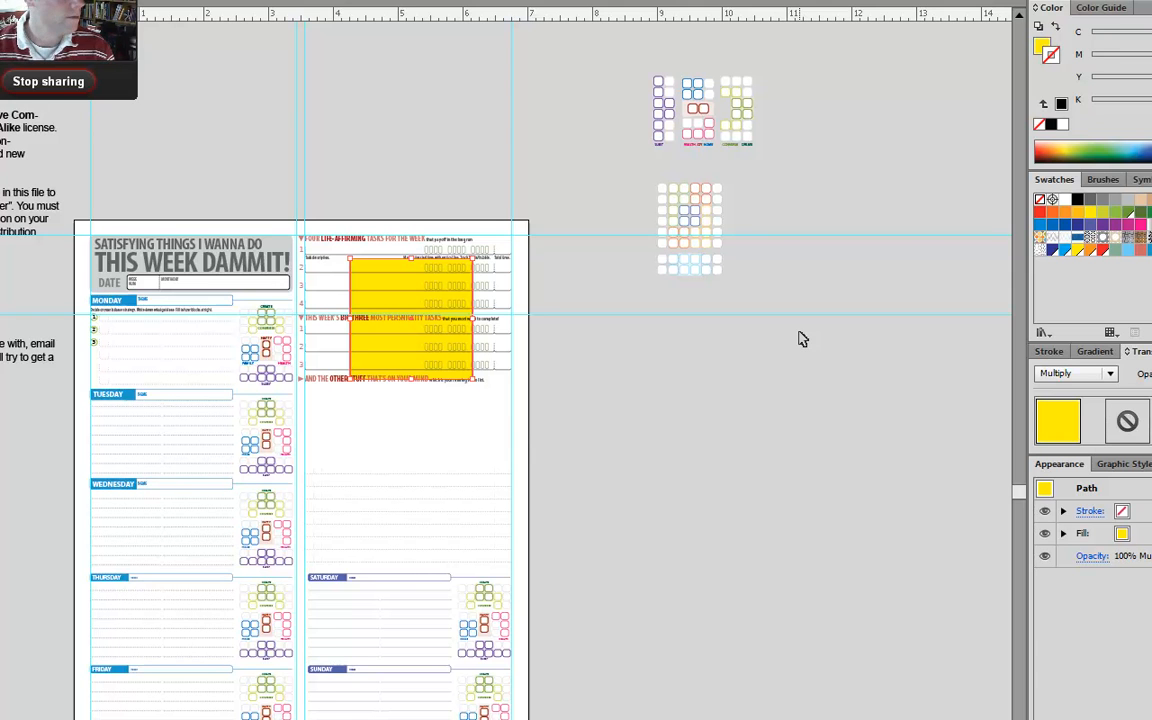
# Step: Move the yellow rectangle onto the Monday section, reduce its height to about 1.12 in, and deselect it
pyautogui.moveTo(388, 355); pyautogui.dragTo(101, 332)
pyautogui.moveTo(130, 250); pyautogui.dragTo(125, 300)
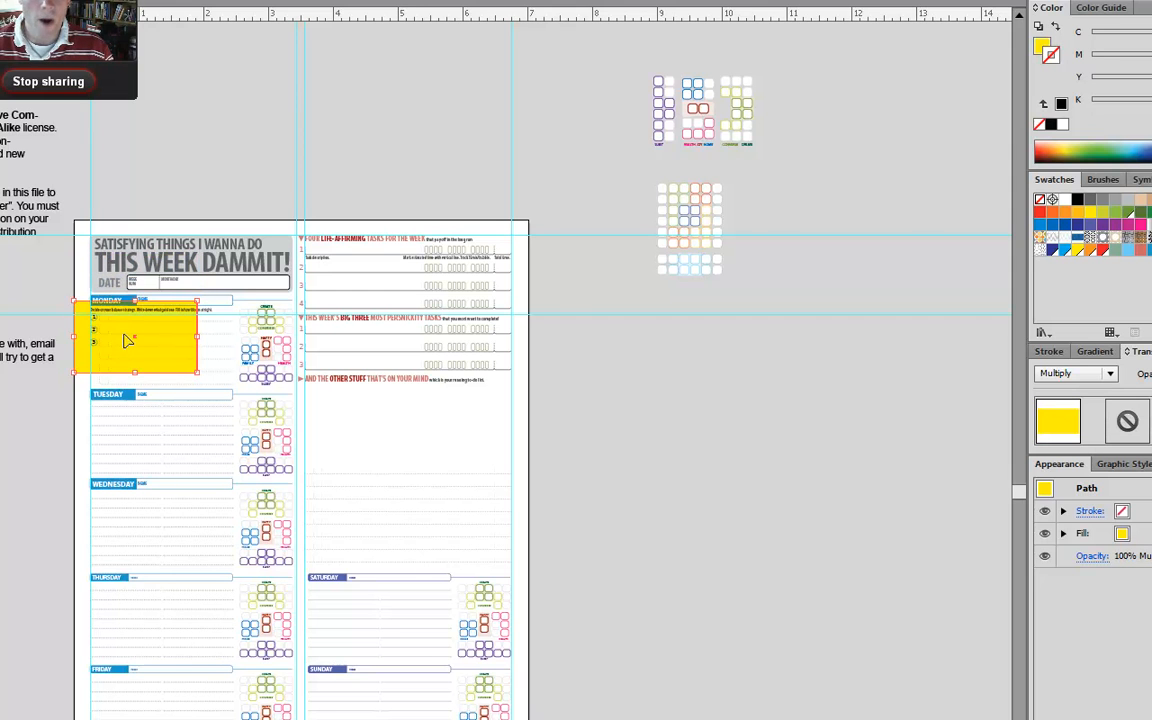
pyautogui.press('z')
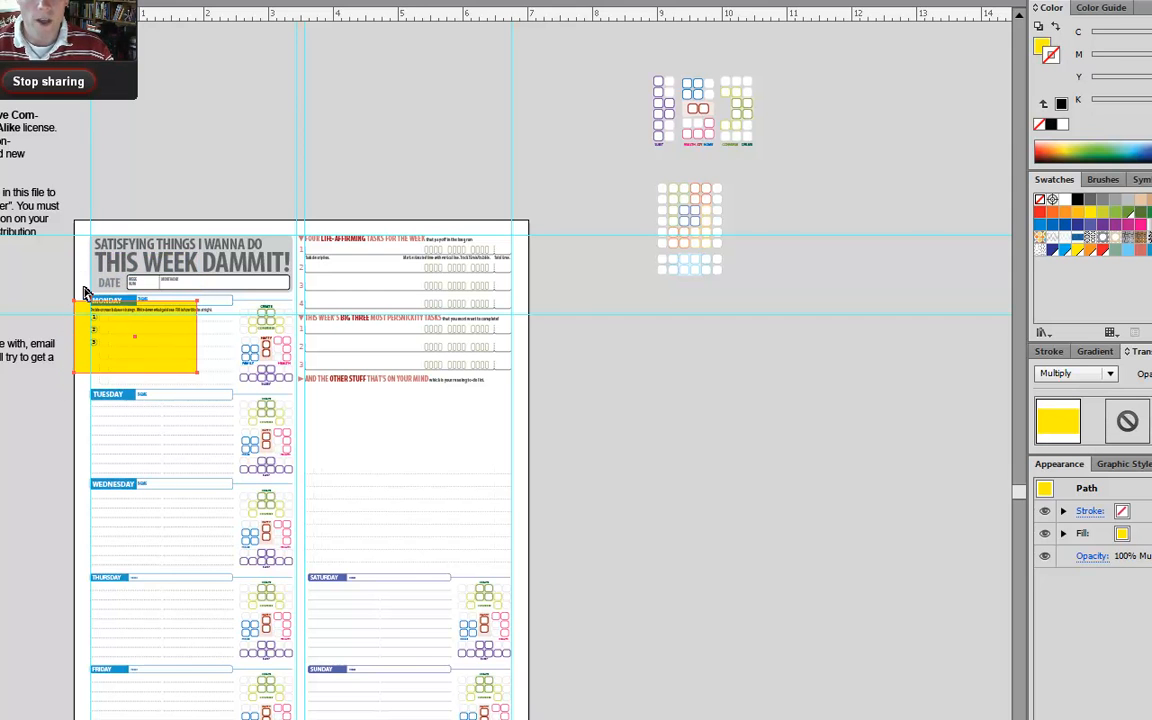
pyautogui.moveTo(84, 285); pyautogui.dragTo(213, 388)
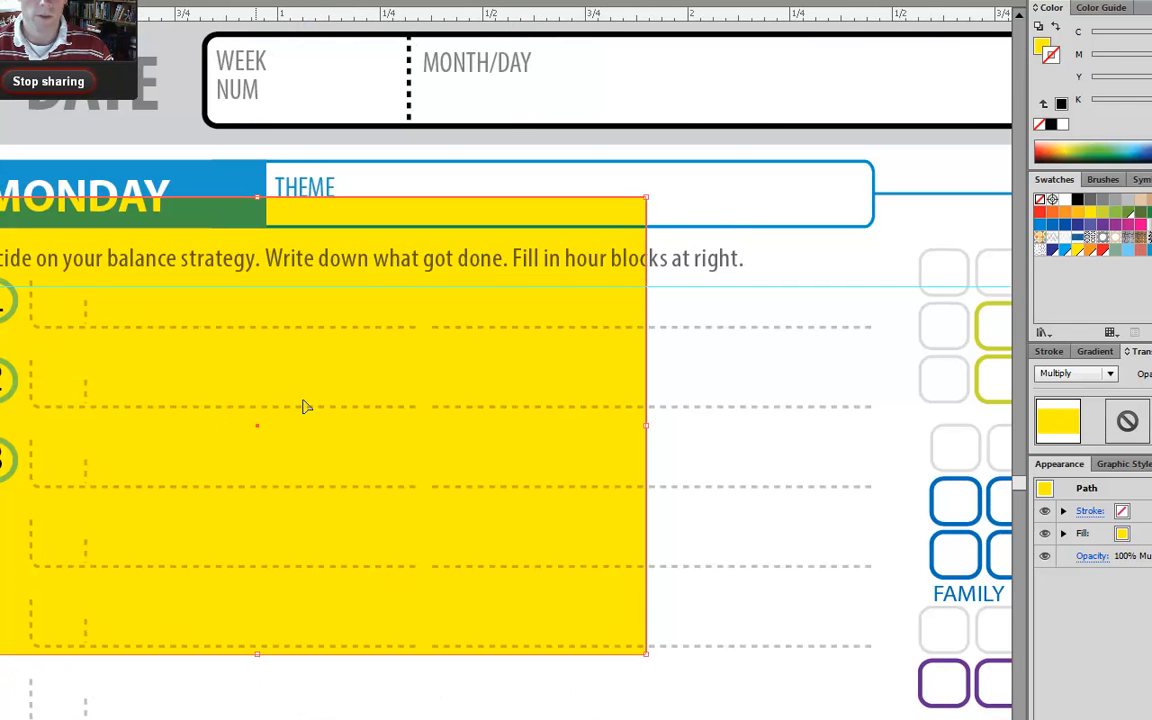
pyautogui.click(665, 259)
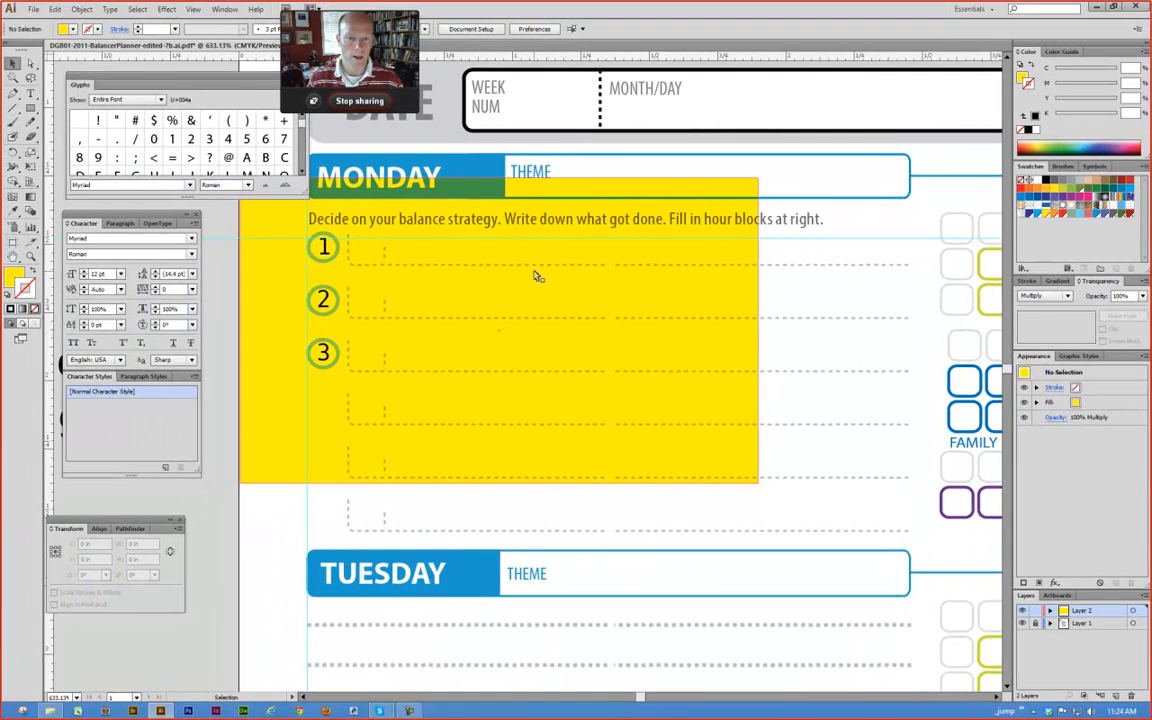
# Step: Examine the planner from the highlighted Monday section to the weekend blocks and the overall page layout
pyautogui.scroll(-1, 318, 343)
pyautogui.press('z')
pyautogui.click(557, 339)
pyautogui.keyDown('ctrl'); pyautogui.keyDown('alt'); pyautogui.click(558, 339); pyautogui.keyUp('alt'); pyautogui.keyUp('ctrl')
pyautogui.keyDown('ctrl'); pyautogui.keyDown('alt'); pyautogui.click(558, 339); pyautogui.keyUp('alt'); pyautogui.keyUp('ctrl')
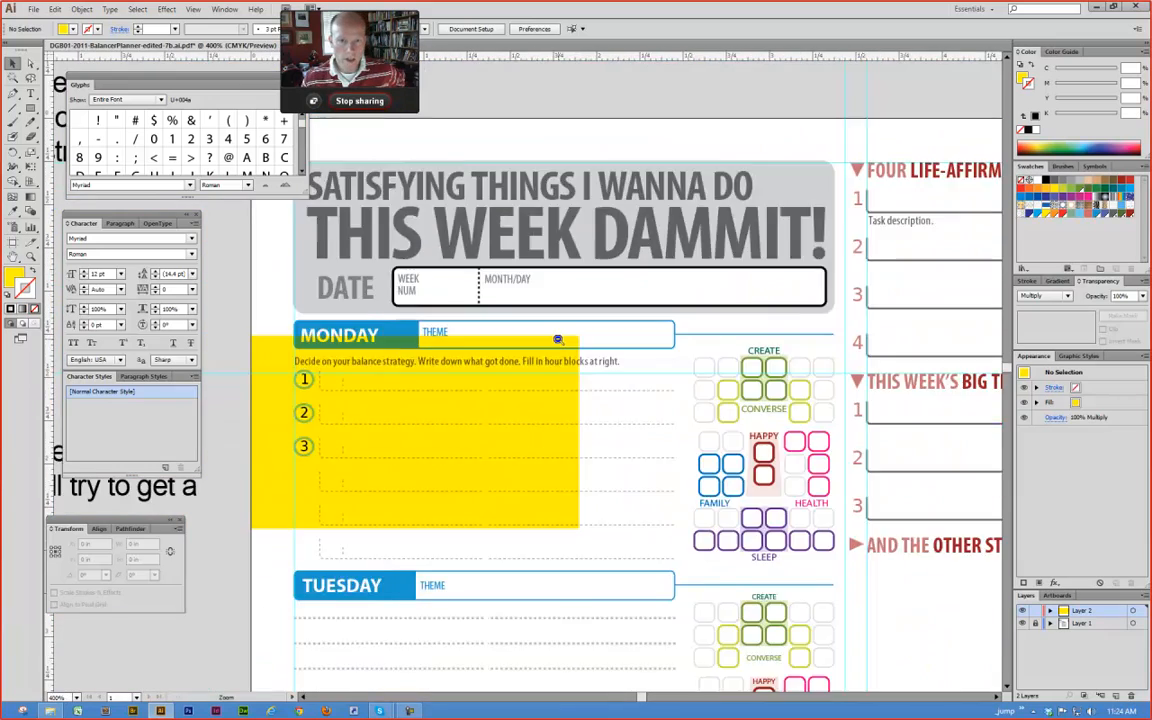
pyautogui.keyDown('ctrl'); pyautogui.keyDown('alt'); pyautogui.click(558, 338); pyautogui.keyUp('alt'); pyautogui.keyUp('ctrl')
pyautogui.moveTo(711, 506); pyautogui.dragTo(513, 158)
pyautogui.moveTo(713, 418); pyautogui.dragTo(631, 167)
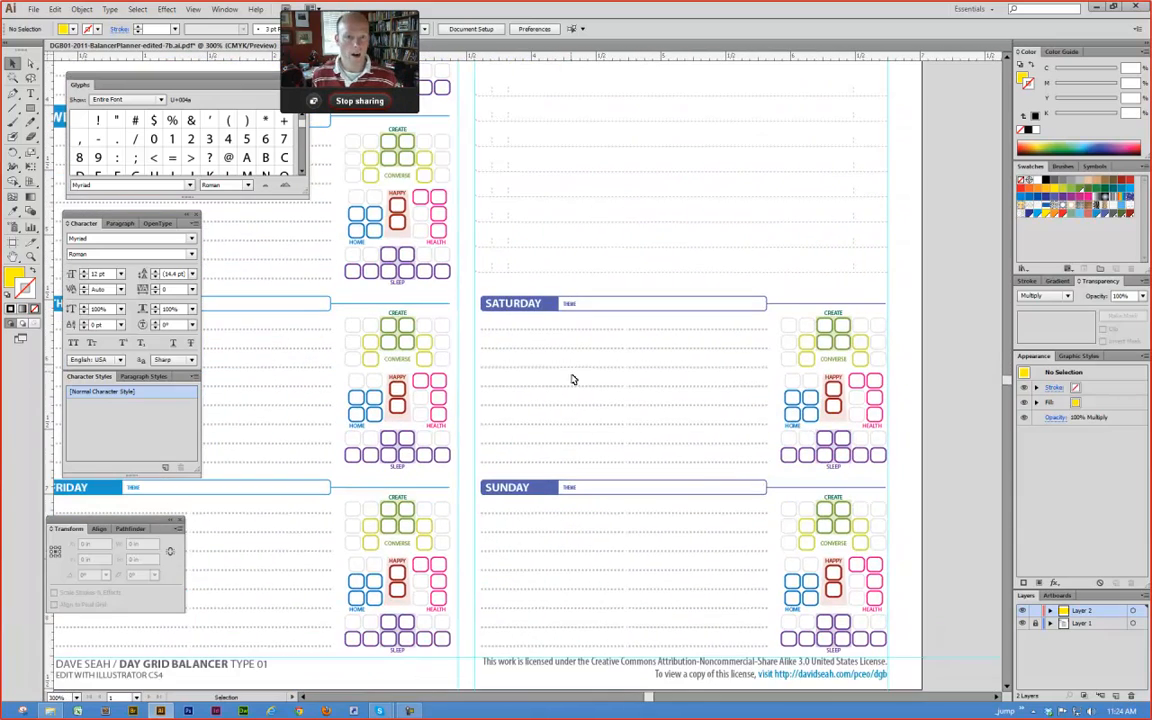
pyautogui.moveTo(465, 319); pyautogui.dragTo(529, 377)
pyautogui.keyDown('ctrl'); pyautogui.keyDown('alt'); pyautogui.click(531, 388); pyautogui.keyUp('alt'); pyautogui.keyUp('ctrl')
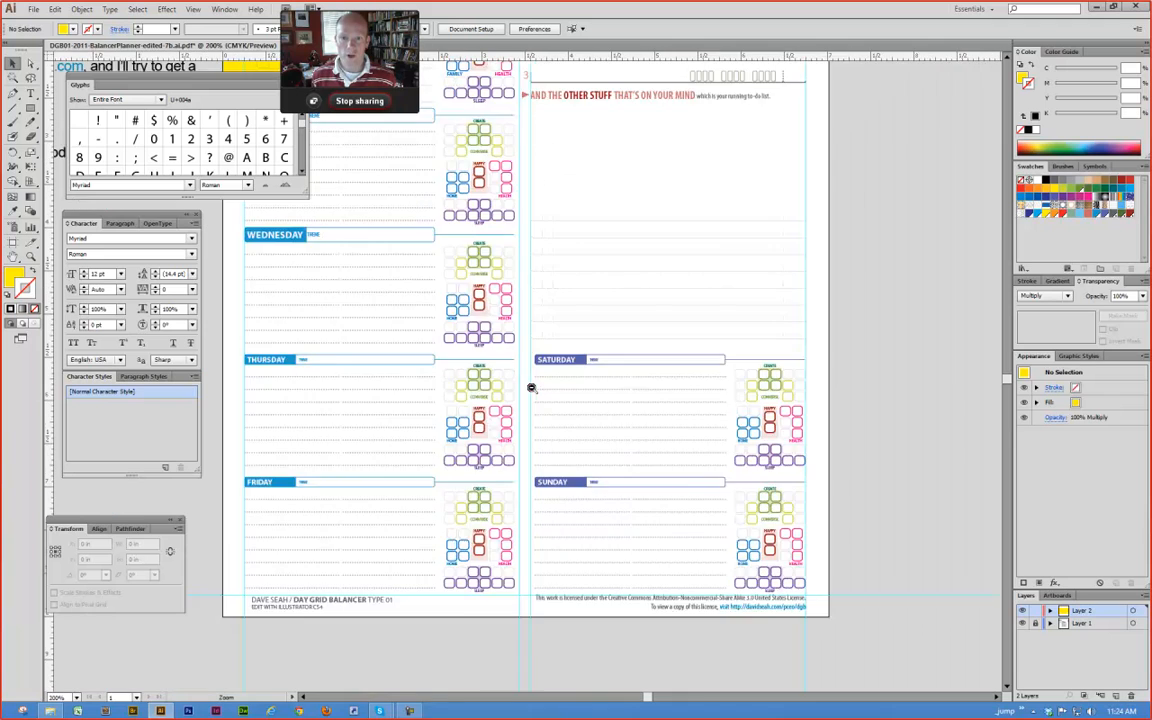
pyautogui.keyDown('ctrl'); pyautogui.keyDown('alt'); pyautogui.click(531, 388); pyautogui.keyUp('alt'); pyautogui.keyUp('ctrl')
pyautogui.moveTo(505, 300); pyautogui.dragTo(548, 458)
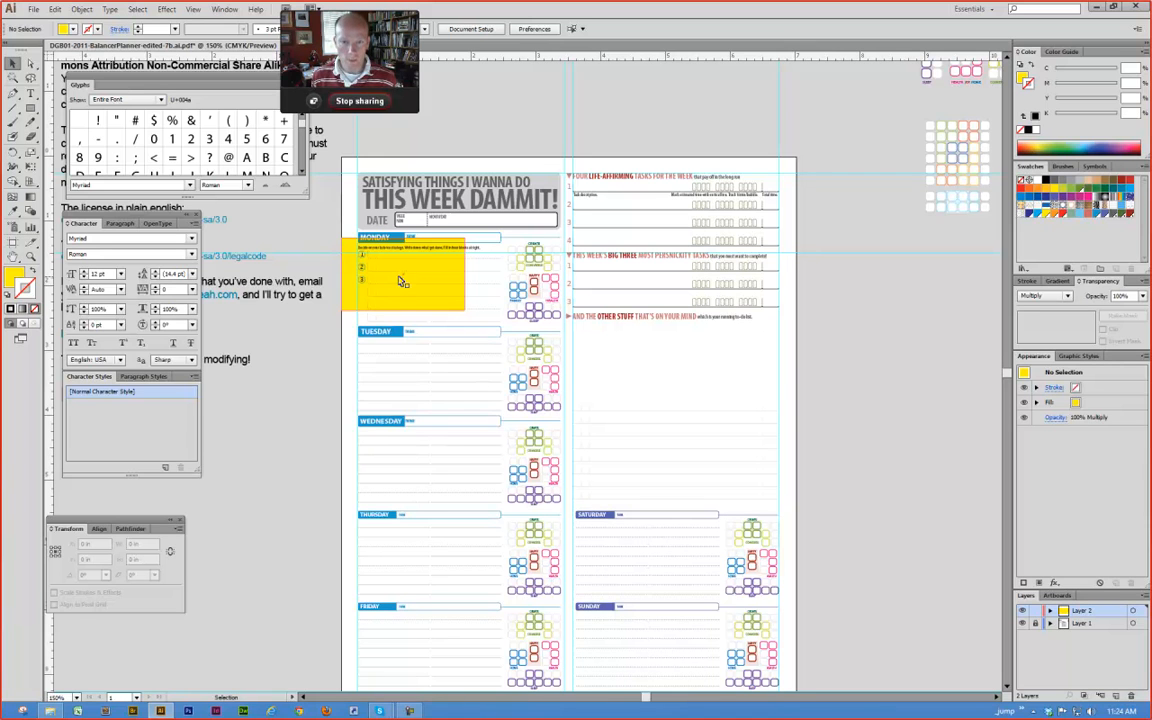
# Step: Move the yellow highlight onto the Big Three tasks section and resize it to about 3.29 by 0.94 in
pyautogui.moveTo(399, 281); pyautogui.dragTo(494, 278)
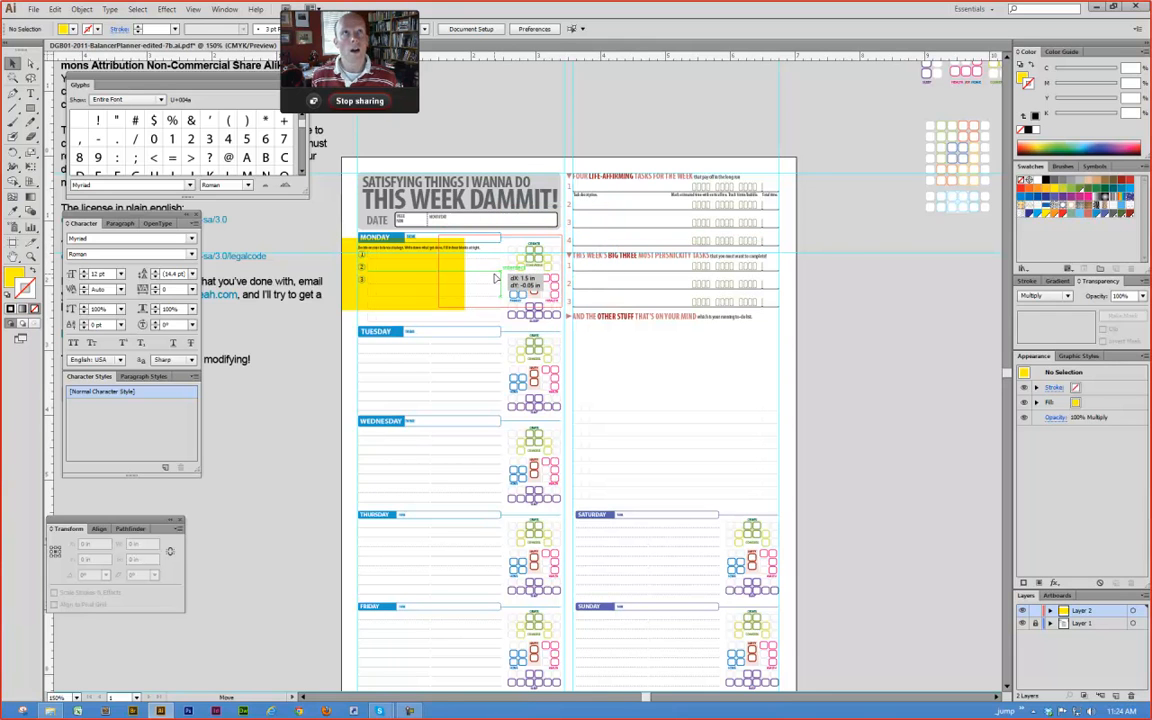
pyautogui.moveTo(494, 278); pyautogui.dragTo(612, 286)
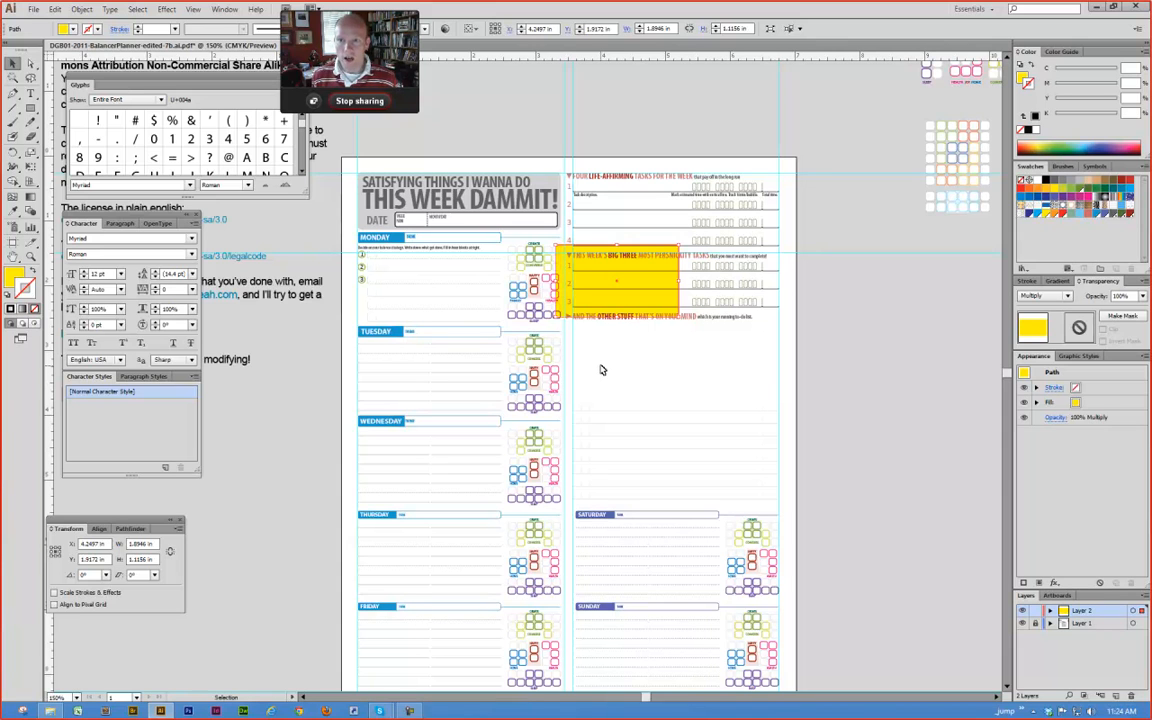
pyautogui.moveTo(587, 282); pyautogui.dragTo(588, 204)
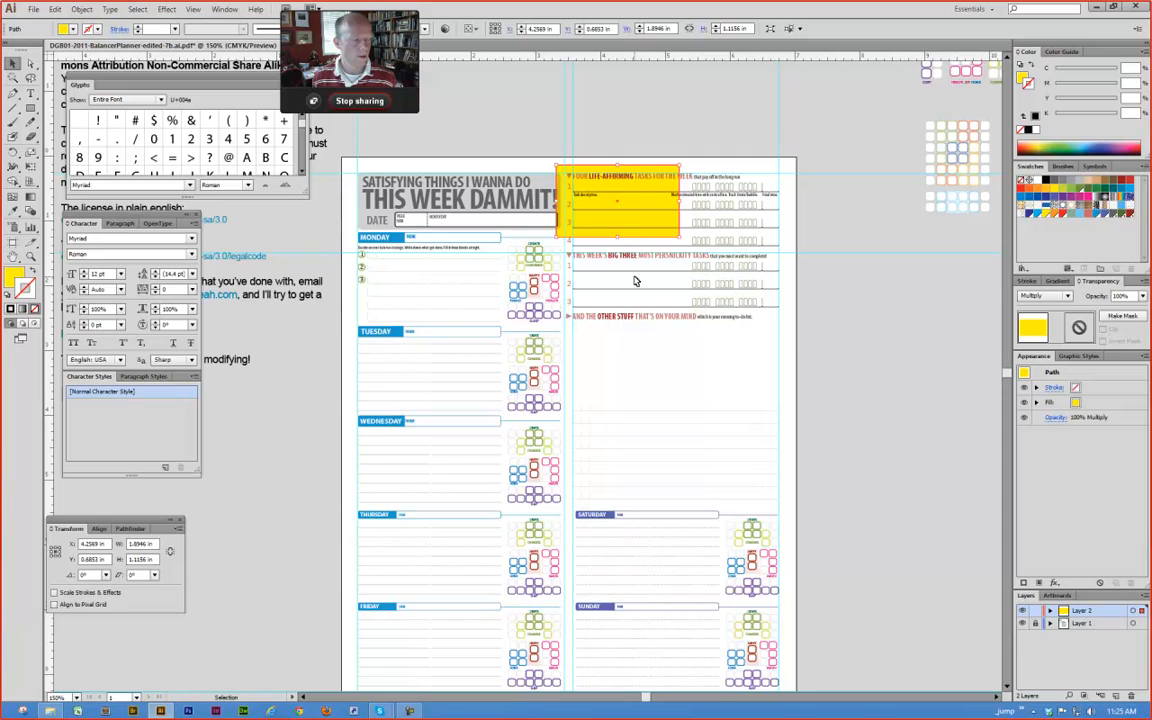
pyautogui.moveTo(673, 210); pyautogui.dragTo(779, 289)
pyautogui.moveTo(673, 323); pyautogui.dragTo(675, 311)
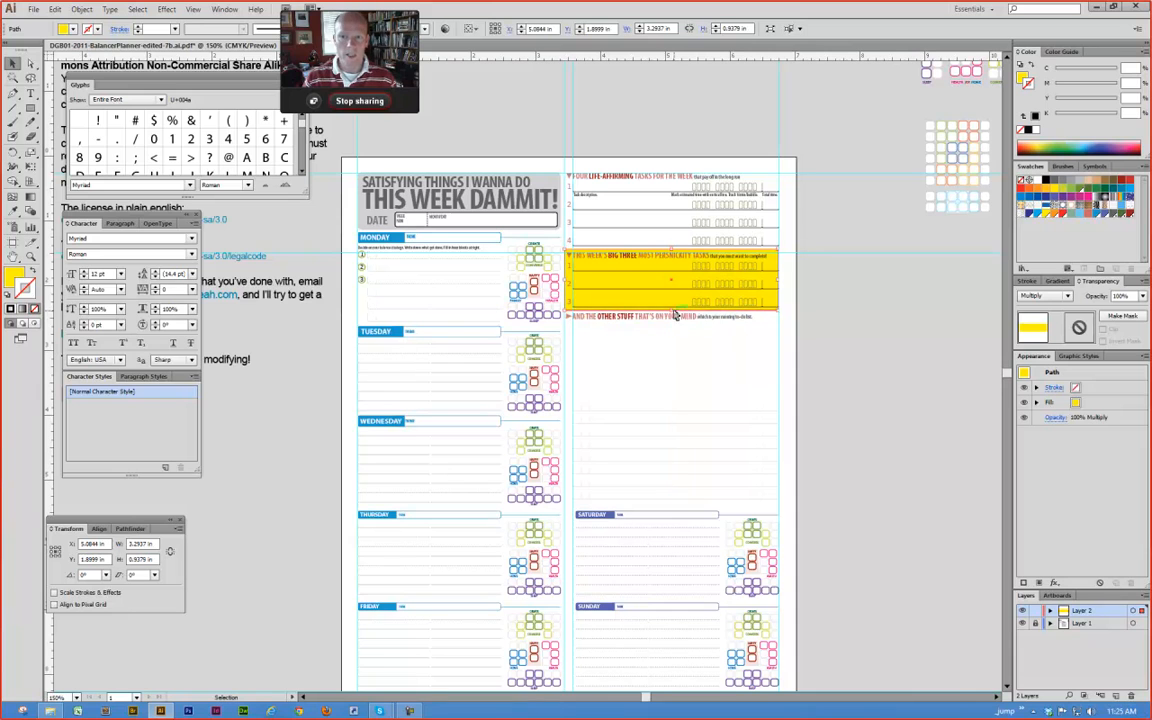
# Step: Deselect the yellow highlight and examine the Monday section's numbered lines and hour blocks
pyautogui.click(835, 355)
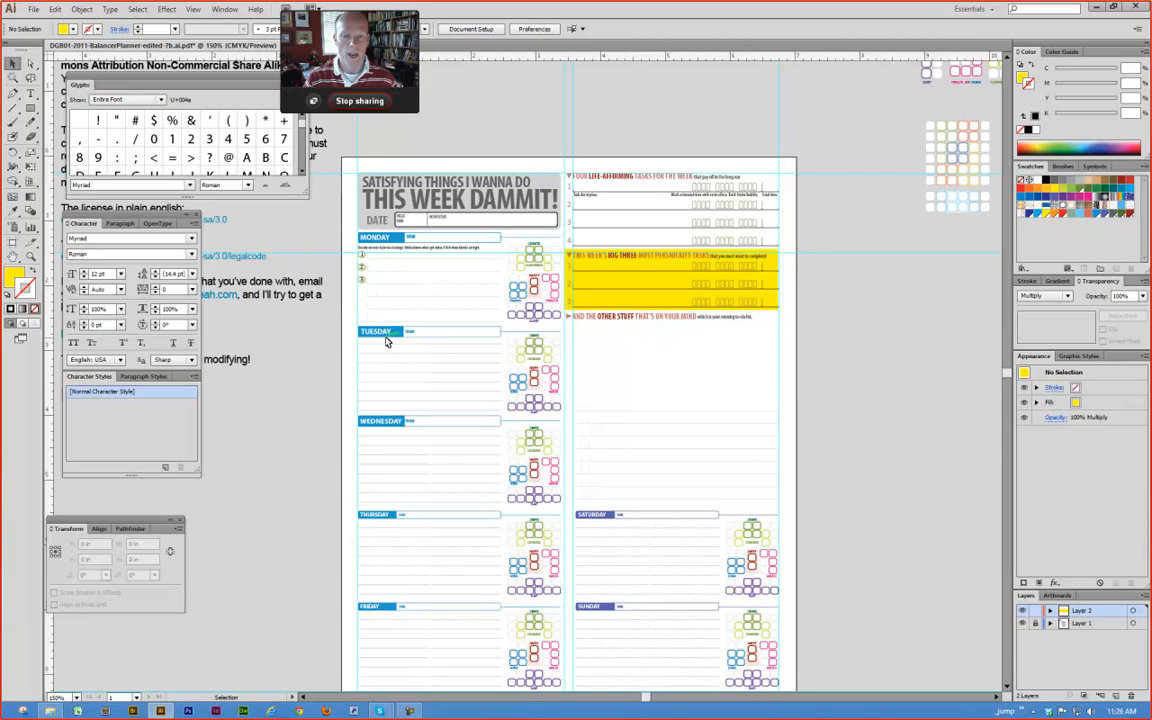
pyautogui.hotkey('ctrl', 'space')
pyautogui.moveTo(337, 217); pyautogui.dragTo(520, 333)
pyautogui.keyDown('ctrl'); pyautogui.keyDown('alt'); pyautogui.click(494, 363); pyautogui.keyUp('alt'); pyautogui.keyUp('ctrl')
pyautogui.keyDown('ctrl'); pyautogui.keyDown('alt'); pyautogui.click(493, 365); pyautogui.keyUp('alt'); pyautogui.keyUp('ctrl')
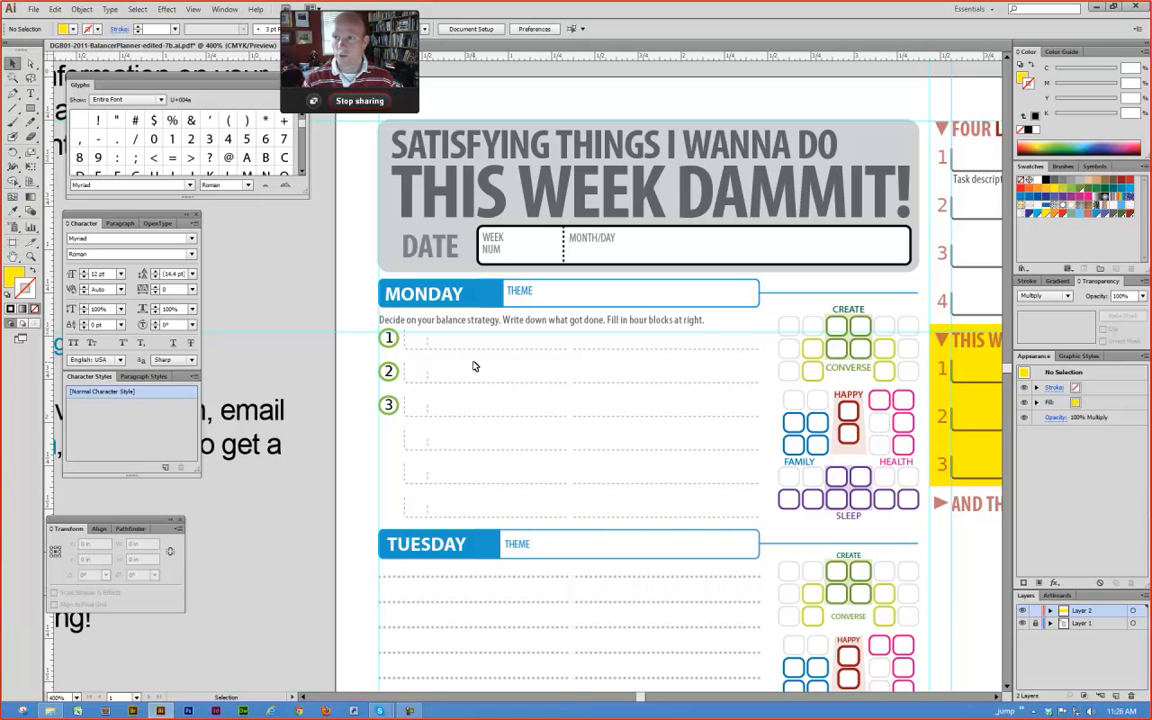
pyautogui.keyDown('ctrl'); pyautogui.keyDown('alt'); pyautogui.click(804, 335); pyautogui.keyUp('alt'); pyautogui.keyUp('ctrl')
pyautogui.keyDown('ctrl'); pyautogui.keyDown('alt'); pyautogui.click(804, 335); pyautogui.keyUp('alt'); pyautogui.keyUp('ctrl')
# Step: Move the yellow highlight off the page to about X 9.08 in, Y 2.39 in, and deselect it
pyautogui.moveTo(512, 461); pyautogui.dragTo(697, 360)
pyautogui.moveTo(495, 367); pyautogui.dragTo(753, 404)
pyautogui.moveTo(522, 450); pyautogui.dragTo(587, 413)
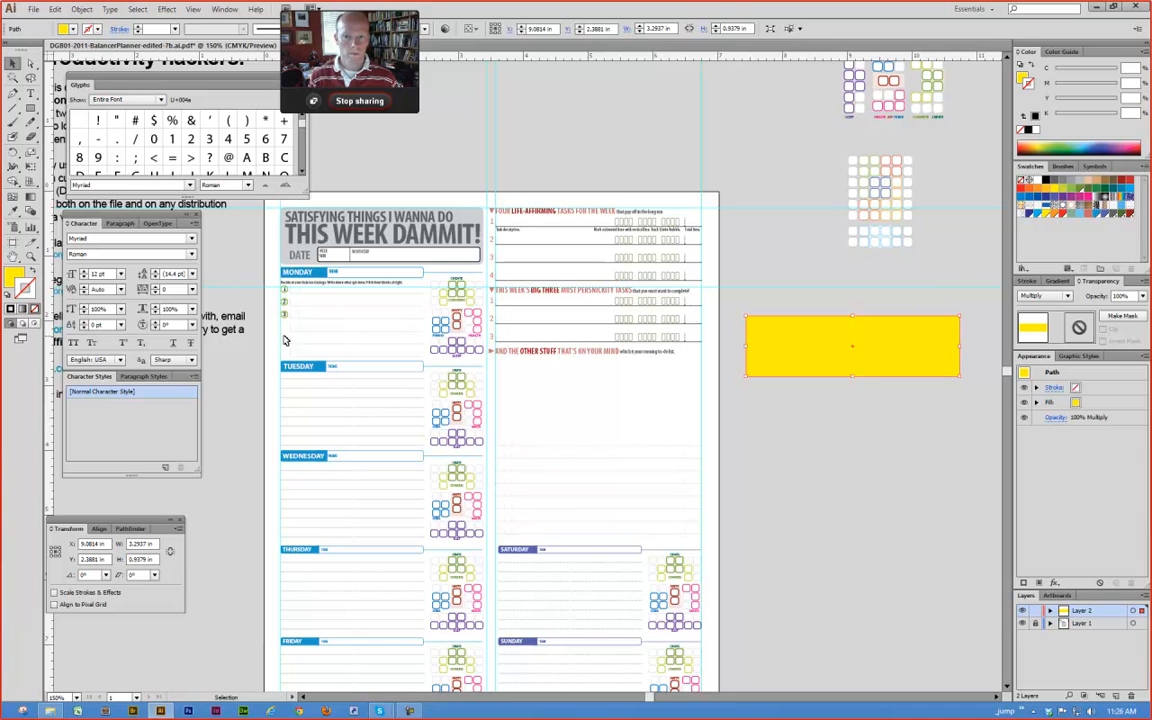
pyautogui.click(272, 266)
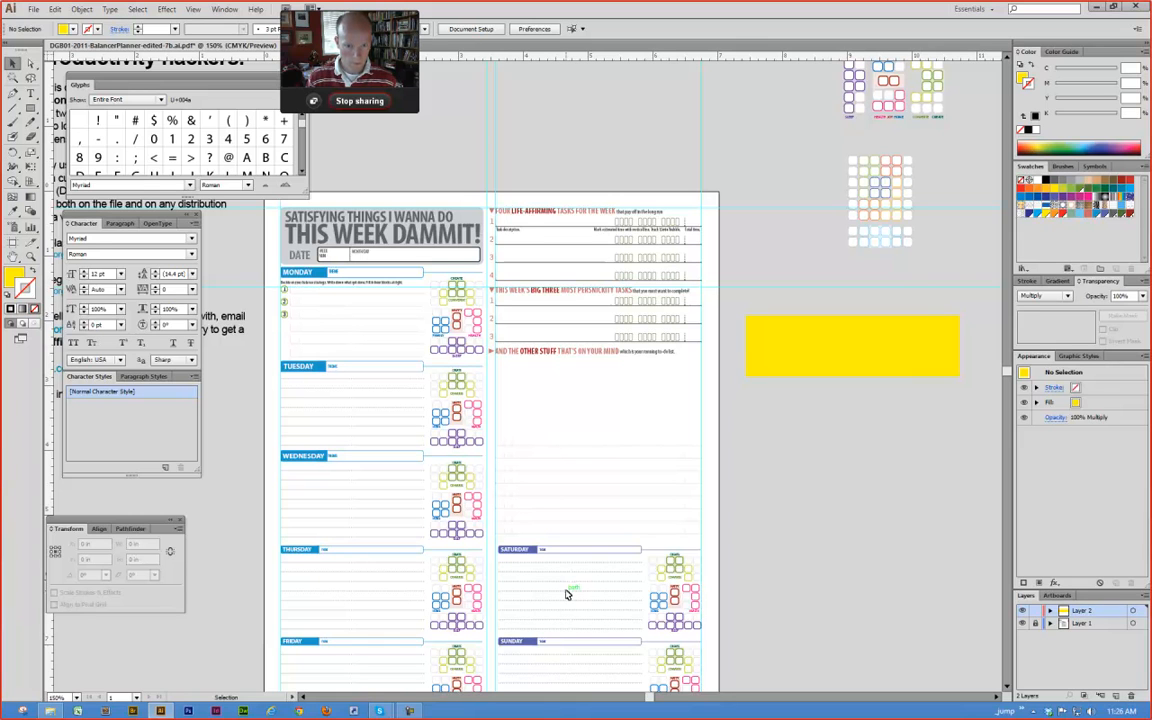
# Step: Examine how Monday's numbered dashed lines and hour blocks compare with the plain Tuesday section
pyautogui.scroll(-1, 566, 594)
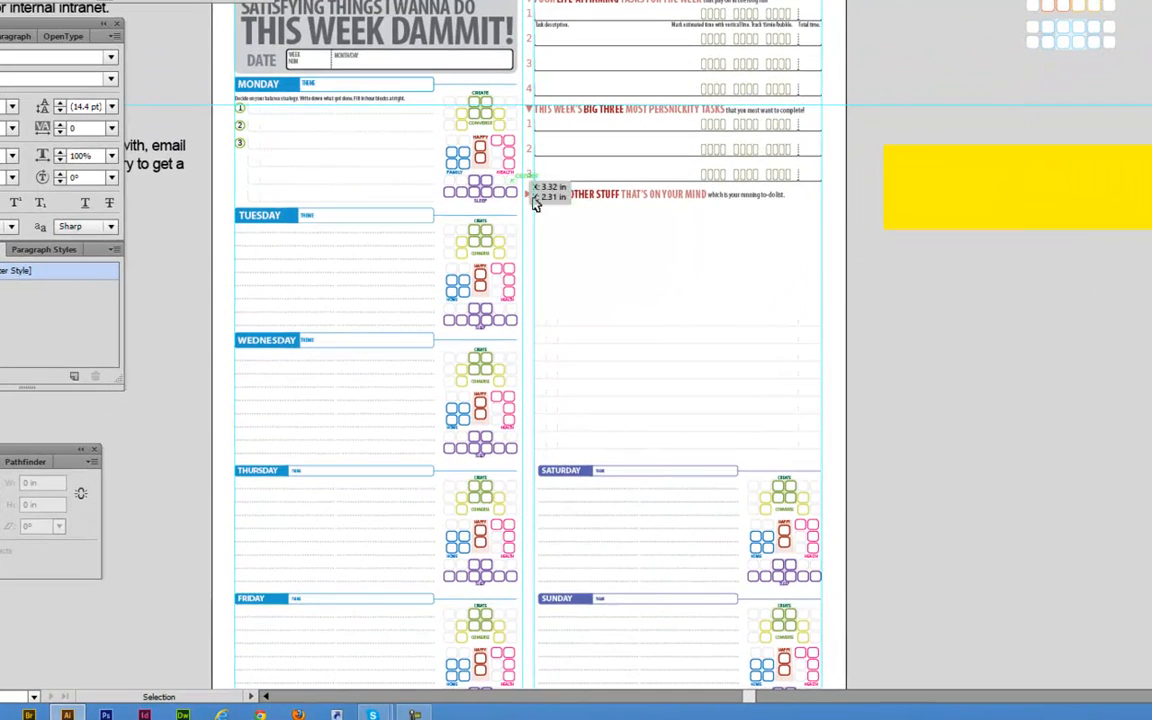
pyautogui.press('z')
pyautogui.moveTo(242, 157); pyautogui.dragTo(538, 340)
pyautogui.moveTo(565, 272); pyautogui.dragTo(565, 272)
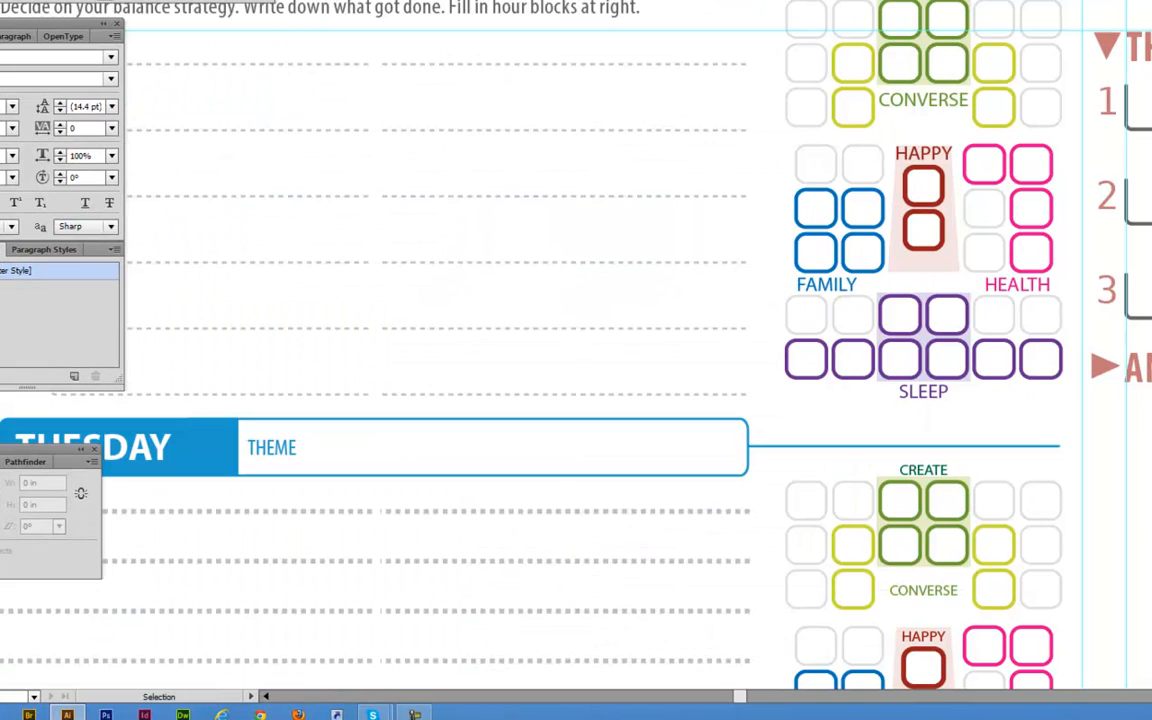
pyautogui.moveTo(497, 324); pyautogui.dragTo(699, 329)
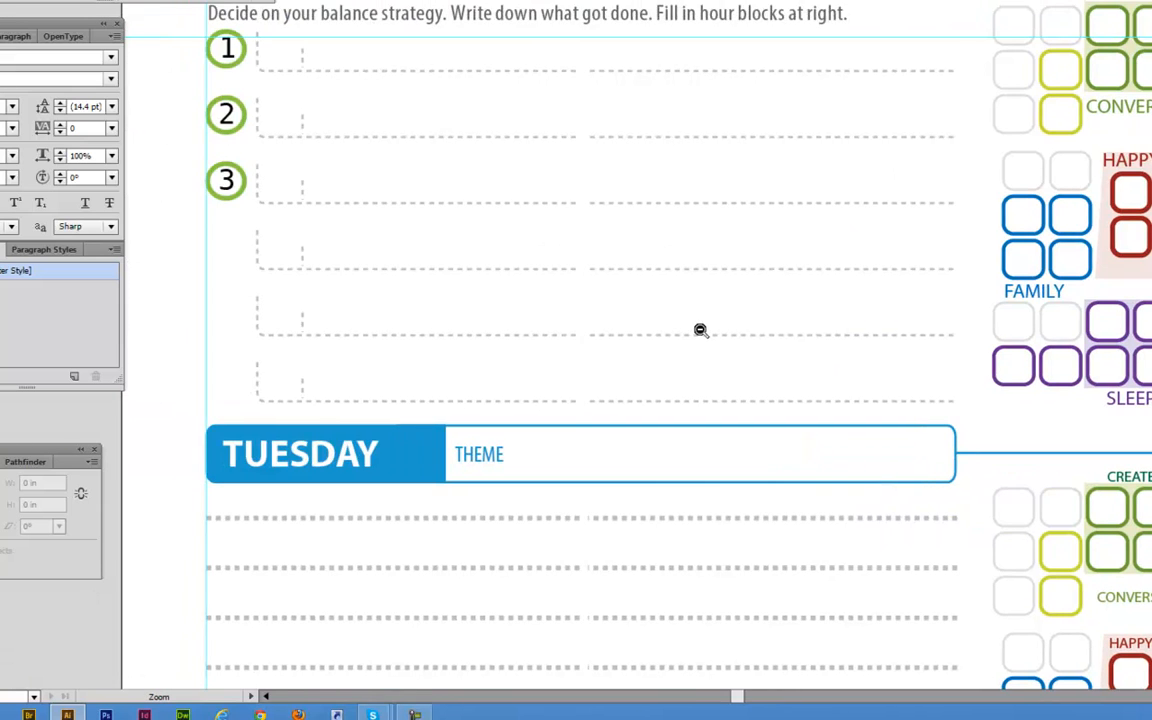
pyautogui.keyDown('ctrl'); pyautogui.keyDown('alt'); pyautogui.click(699, 329); pyautogui.keyUp('alt'); pyautogui.keyUp('ctrl')
pyautogui.keyDown('ctrl'); pyautogui.keyDown('alt'); pyautogui.click(699, 329); pyautogui.keyUp('alt'); pyautogui.keyUp('ctrl')
pyautogui.moveTo(535, 143); pyautogui.dragTo(671, 284)
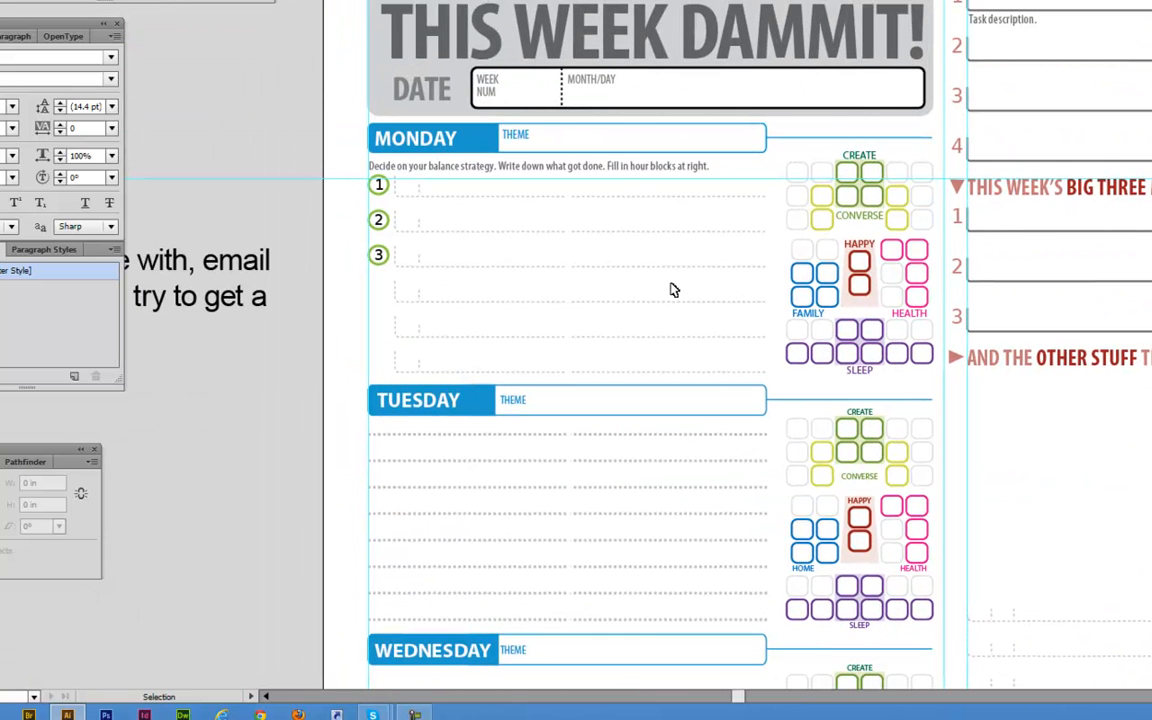
pyautogui.click(390, 186)
pyautogui.click(300, 229)
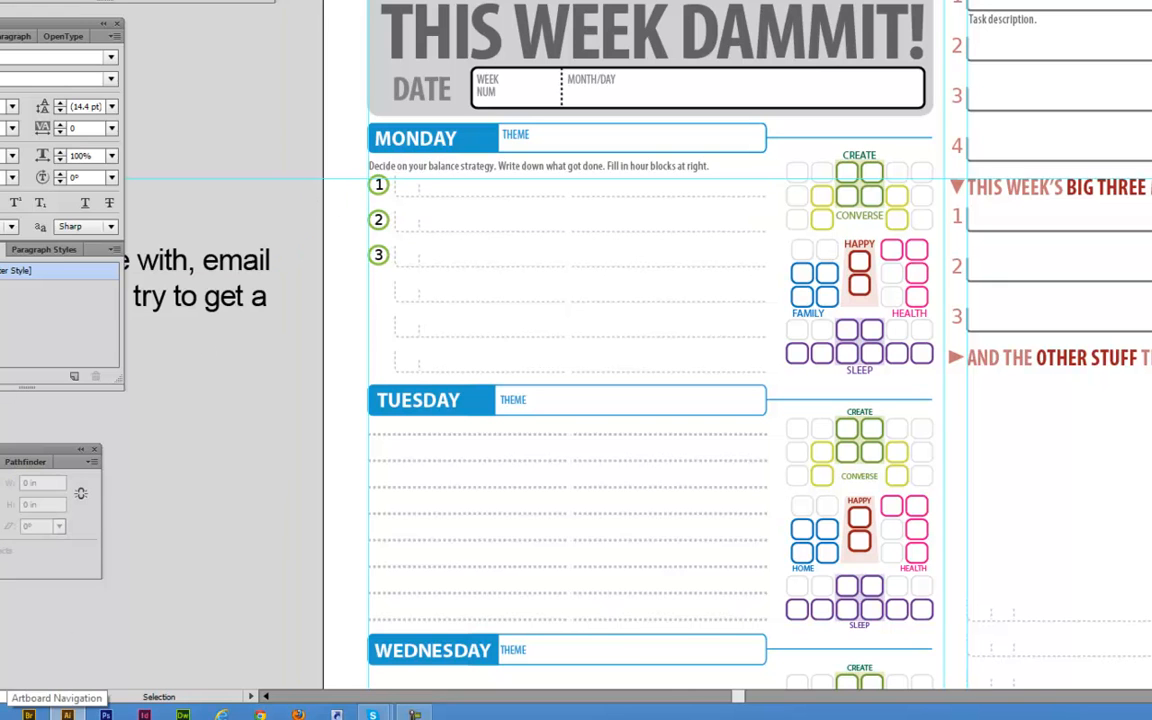
# Step: Lock Layer 2, unlock Layer 1 for editing, and ungroup the first numbered row under Monday
pyautogui.click(33, 697)
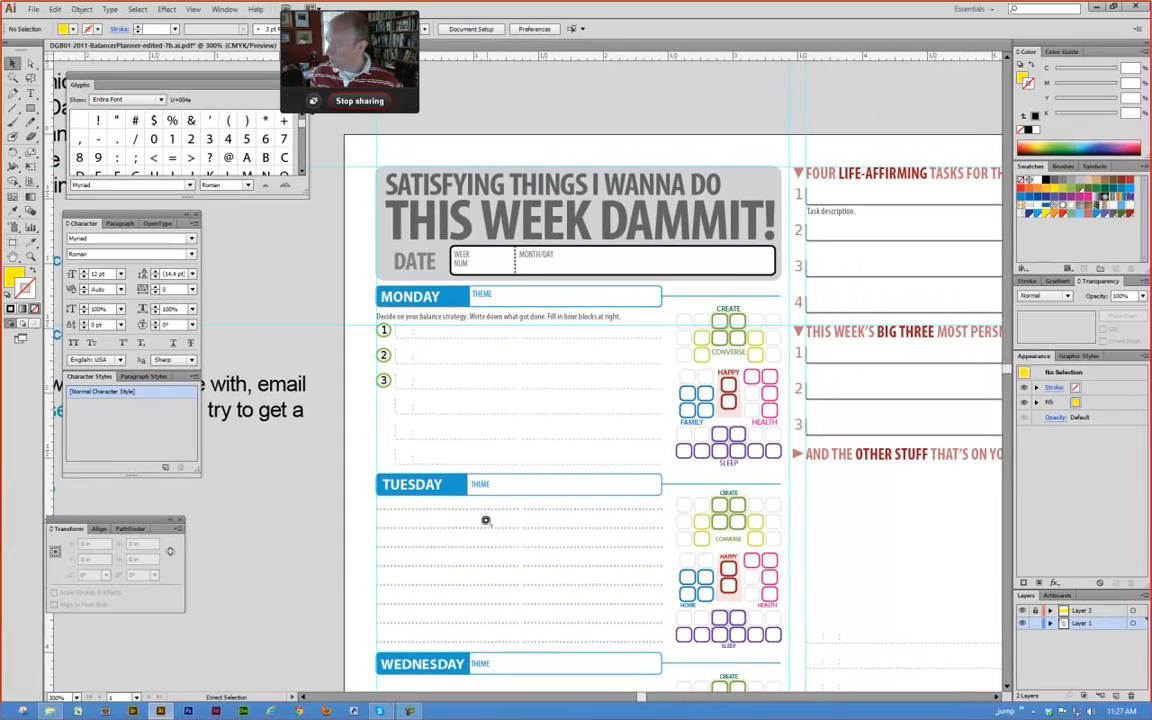
pyautogui.keyDown('ctrl'); pyautogui.keyDown('alt'); pyautogui.click(524, 455); pyautogui.keyUp('alt'); pyautogui.keyUp('ctrl')
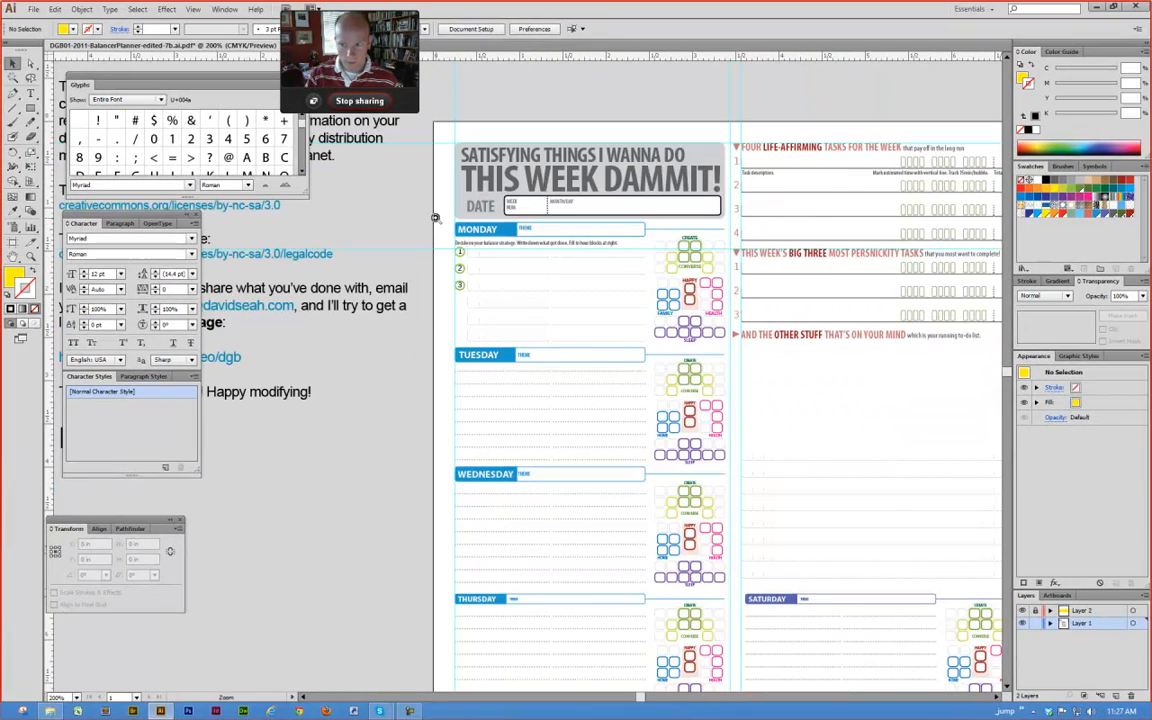
pyautogui.moveTo(435, 217); pyautogui.dragTo(535, 350)
pyautogui.moveTo(396, 285); pyautogui.dragTo(392, 365)
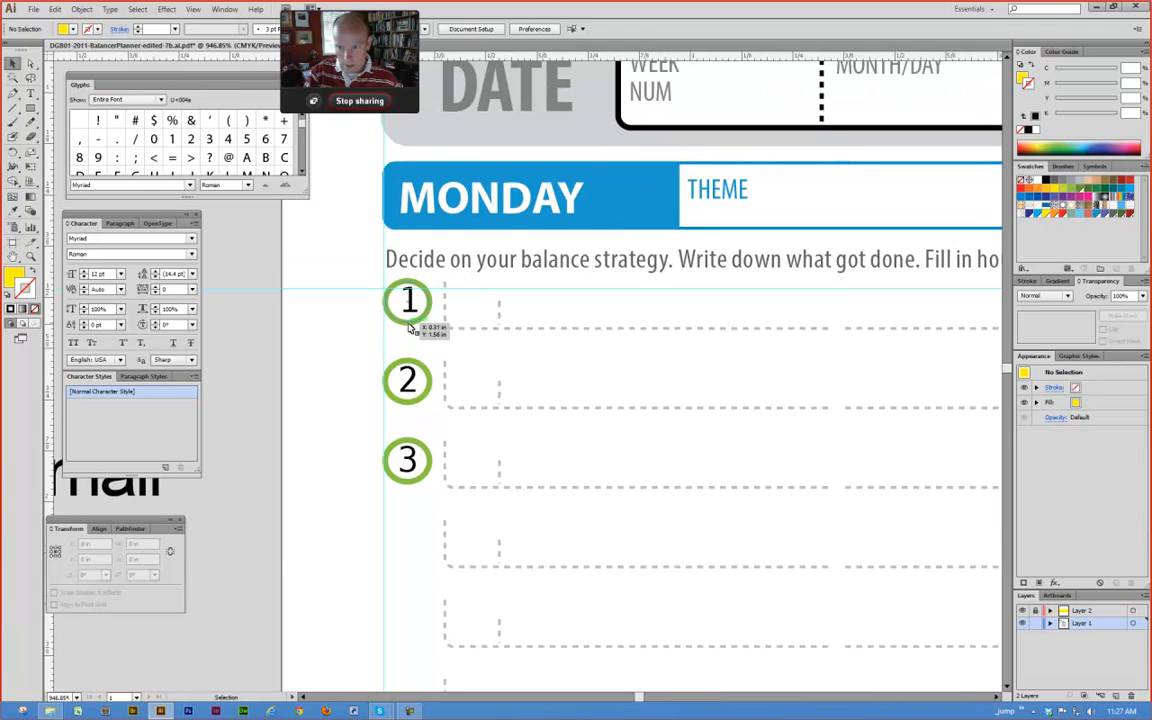
pyautogui.click(414, 325)
pyautogui.hotkey('ctrl', 'shift', 'g')
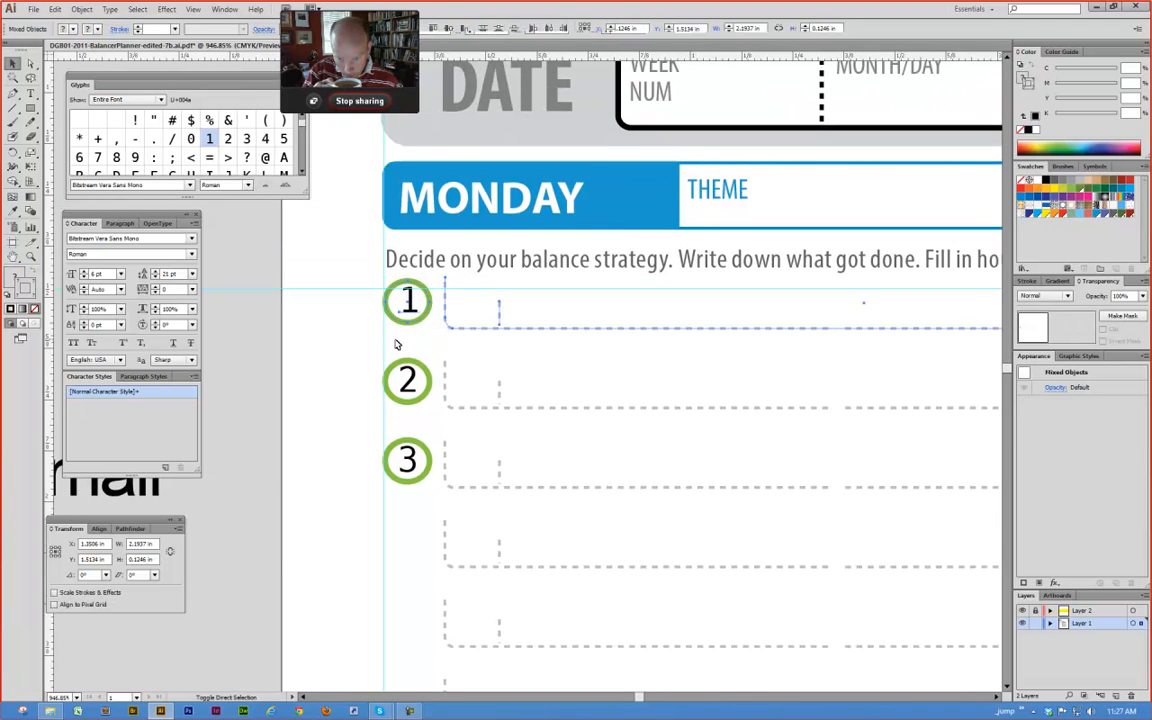
pyautogui.click(397, 341)
pyautogui.click(407, 325)
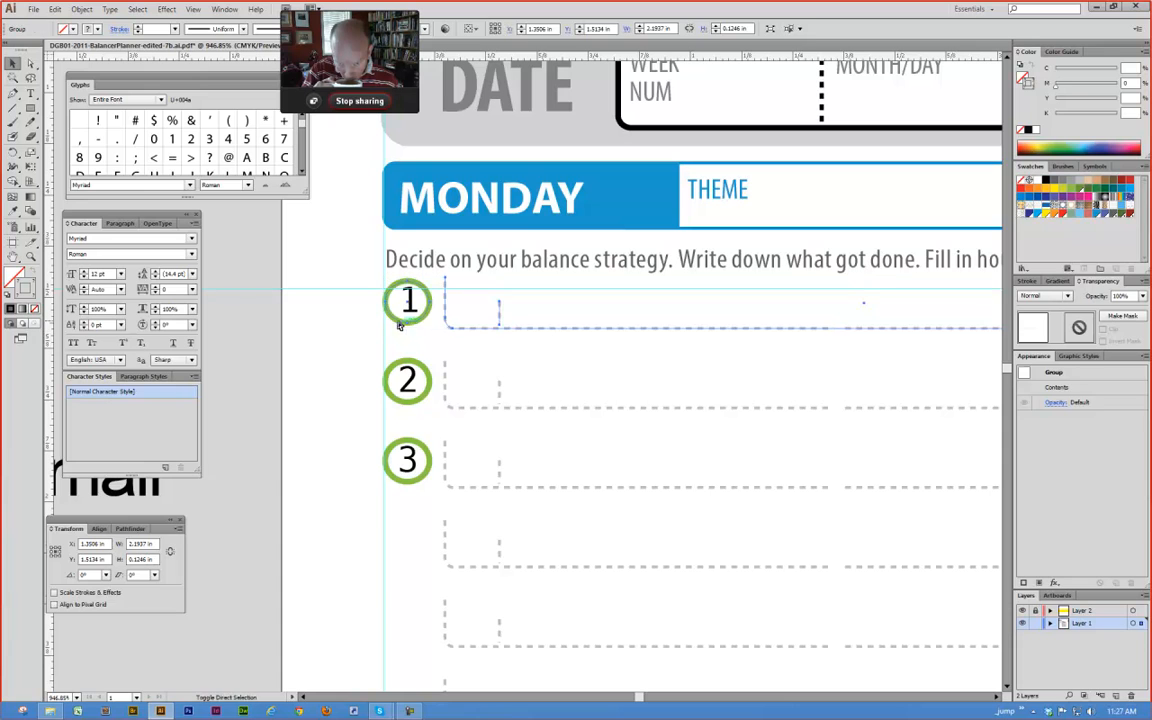
pyautogui.keyDown('ctrl'); pyautogui.click(391, 322); pyautogui.keyUp('ctrl')
pyautogui.keyDown('ctrl'); pyautogui.click(402, 322); pyautogui.keyUp('ctrl')
pyautogui.click(401, 325)
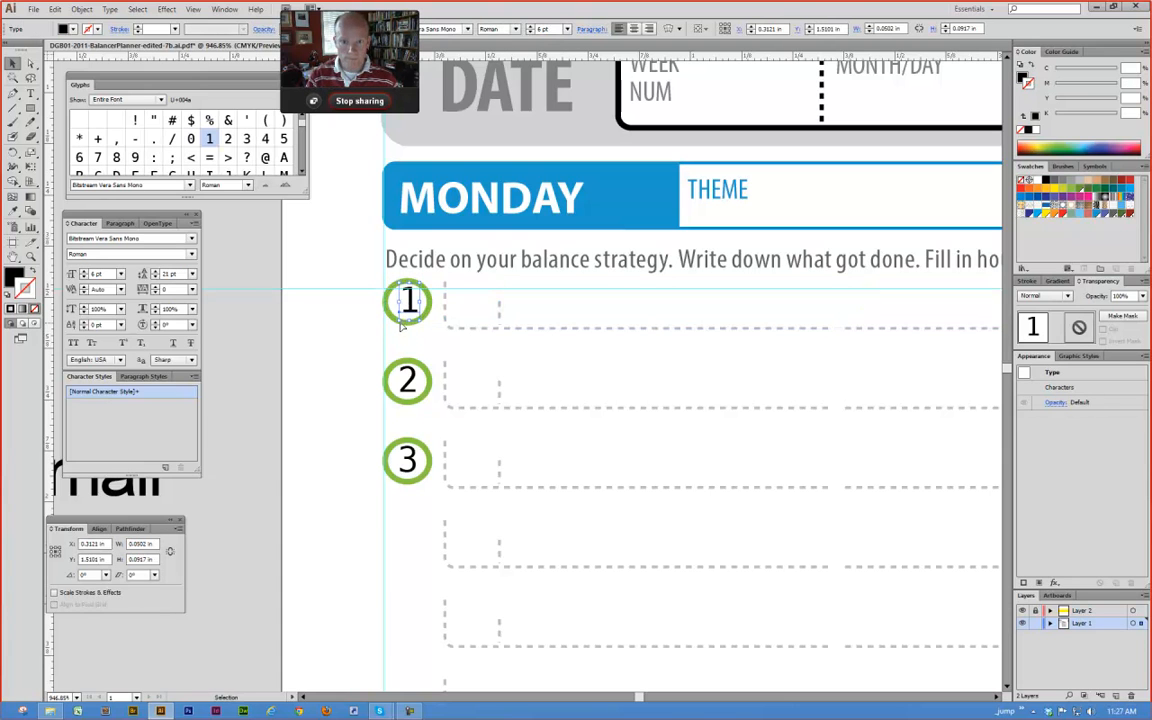
# Step: Select the green circle and the number 1 in turn to check that they are separate objects
pyautogui.click(351, 317)
pyautogui.keyDown('ctrl'); pyautogui.click(390, 311); pyautogui.keyUp('ctrl')
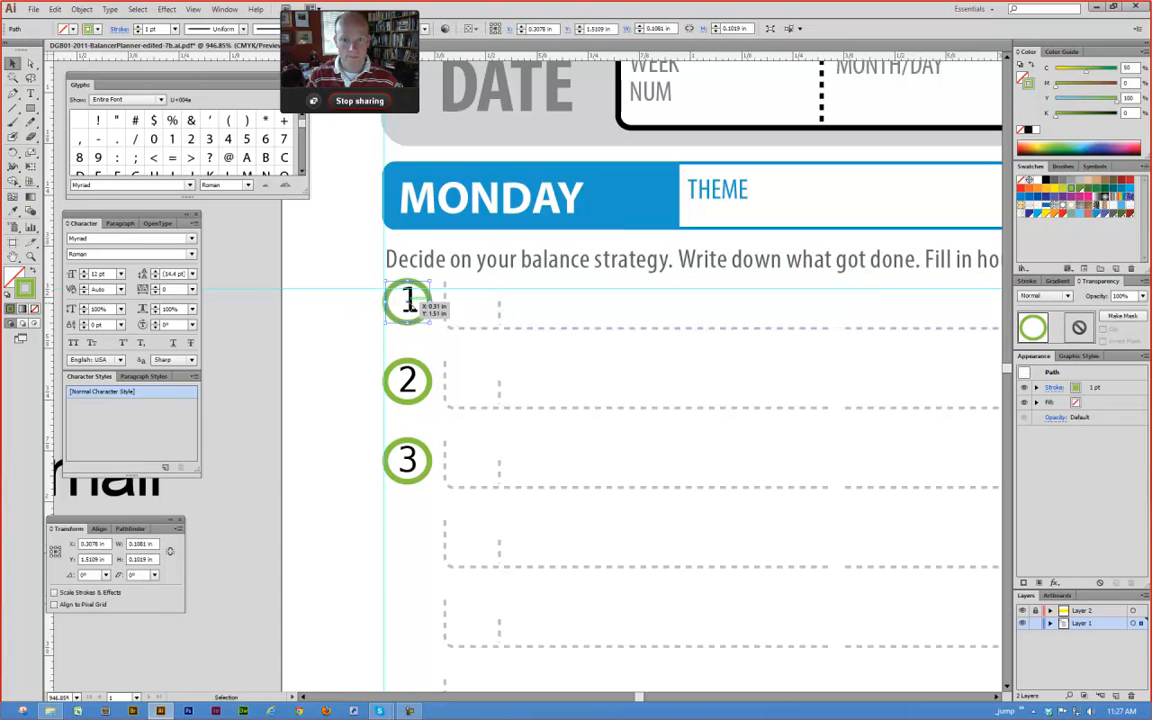
pyautogui.keyDown('ctrl'); pyautogui.click(357, 333); pyautogui.keyUp('ctrl')
pyautogui.click(428, 308)
pyautogui.click(409, 311)
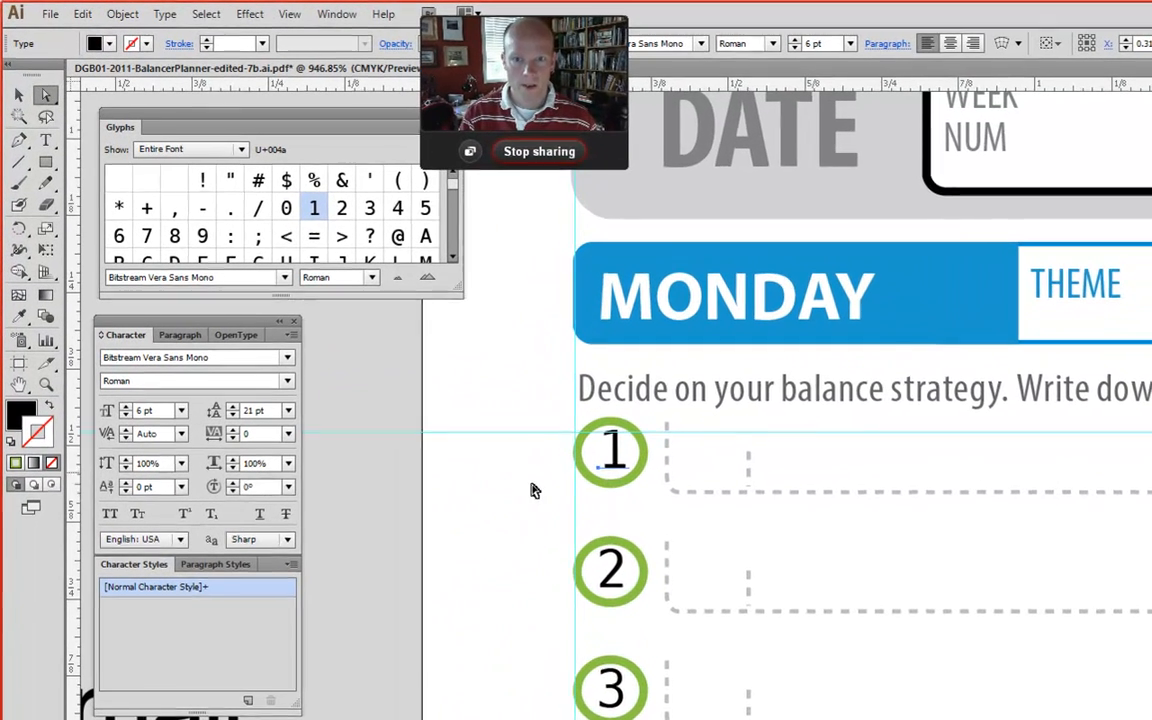
pyautogui.moveTo(538, 38); pyautogui.dragTo(425, 38)
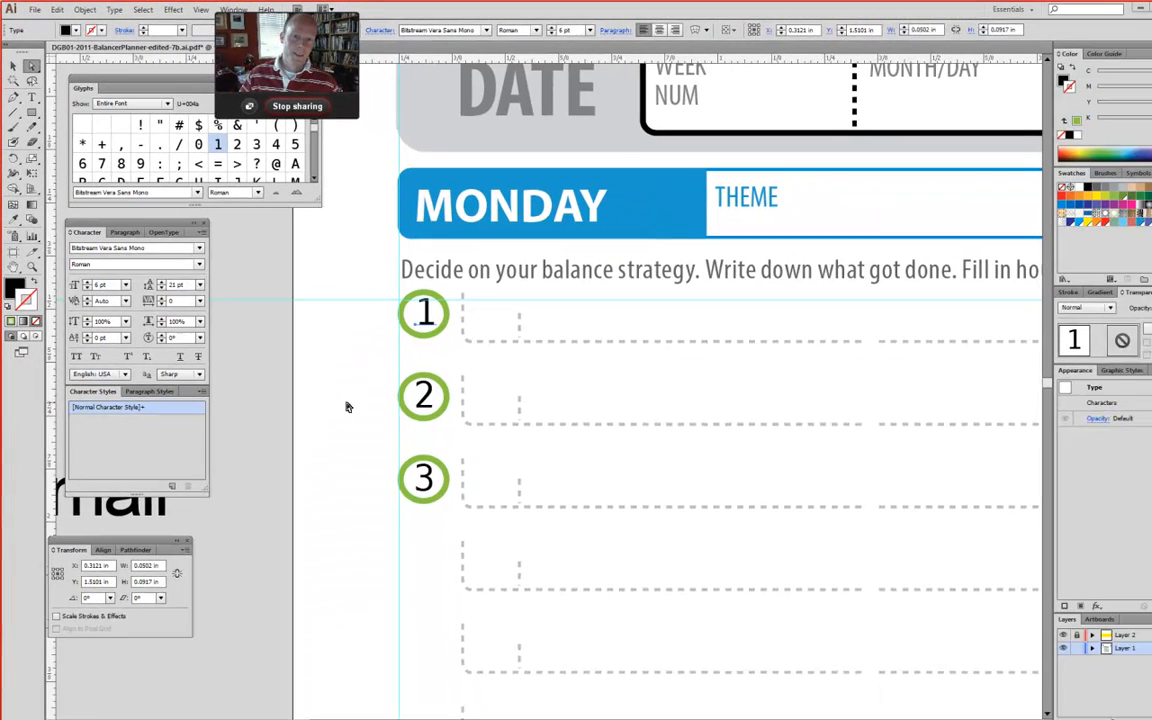
# Step: Draw a square about 0.10 in wide beside the number 1 circle, with the circle's green as fill and no stroke
pyautogui.press('v')
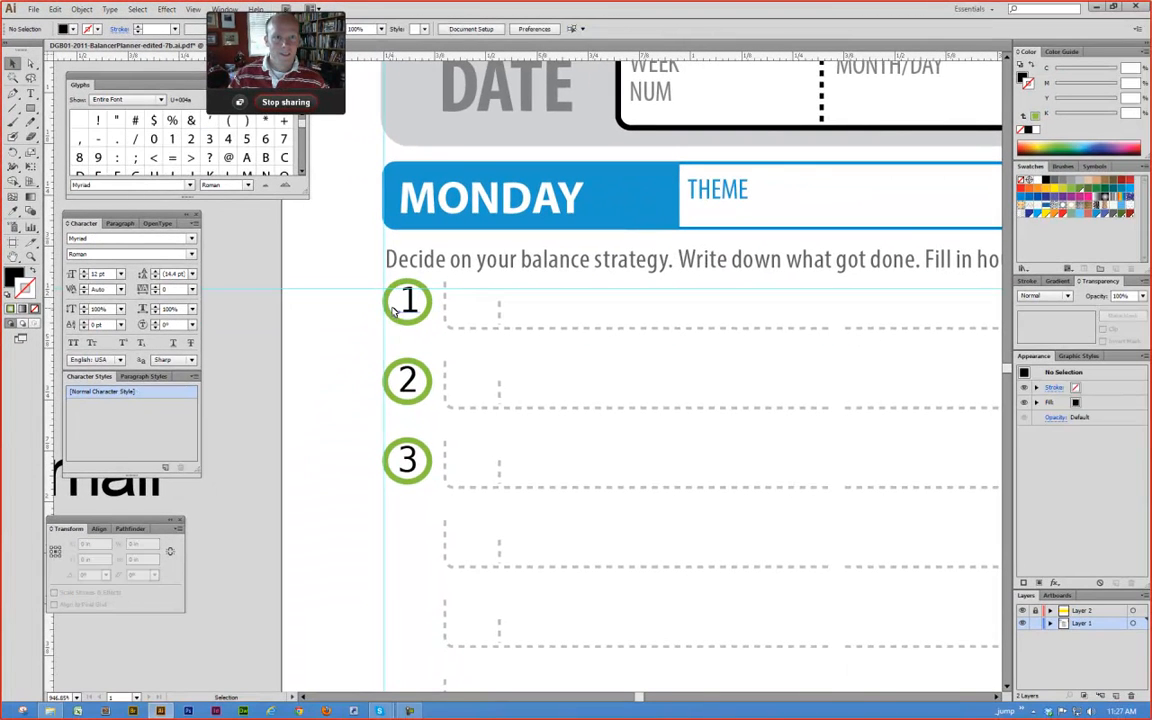
pyautogui.click(31, 108)
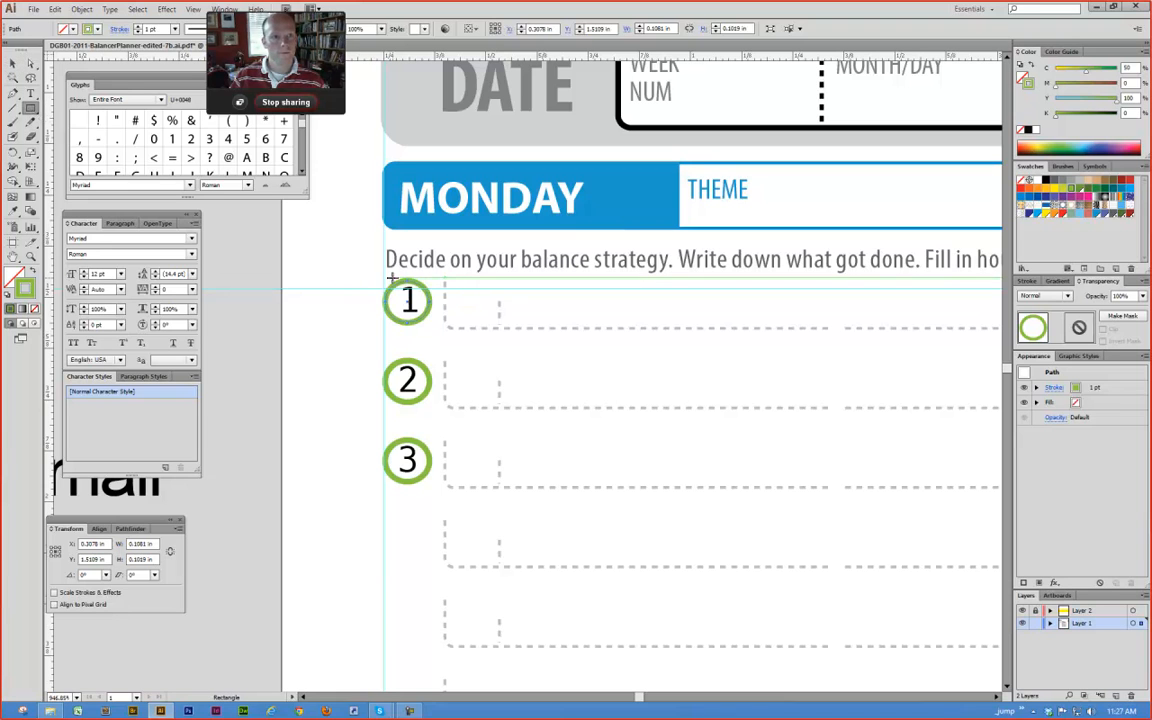
pyautogui.moveTo(385, 283)
pyautogui.mouseDown()
pyautogui.moveTo(427, 320)
pyautogui.moveTo(345, 316)
pyautogui.mouseUp()
pyautogui.hotkey('shift', 'x')
pyautogui.press('v')
pyautogui.click(363, 347)
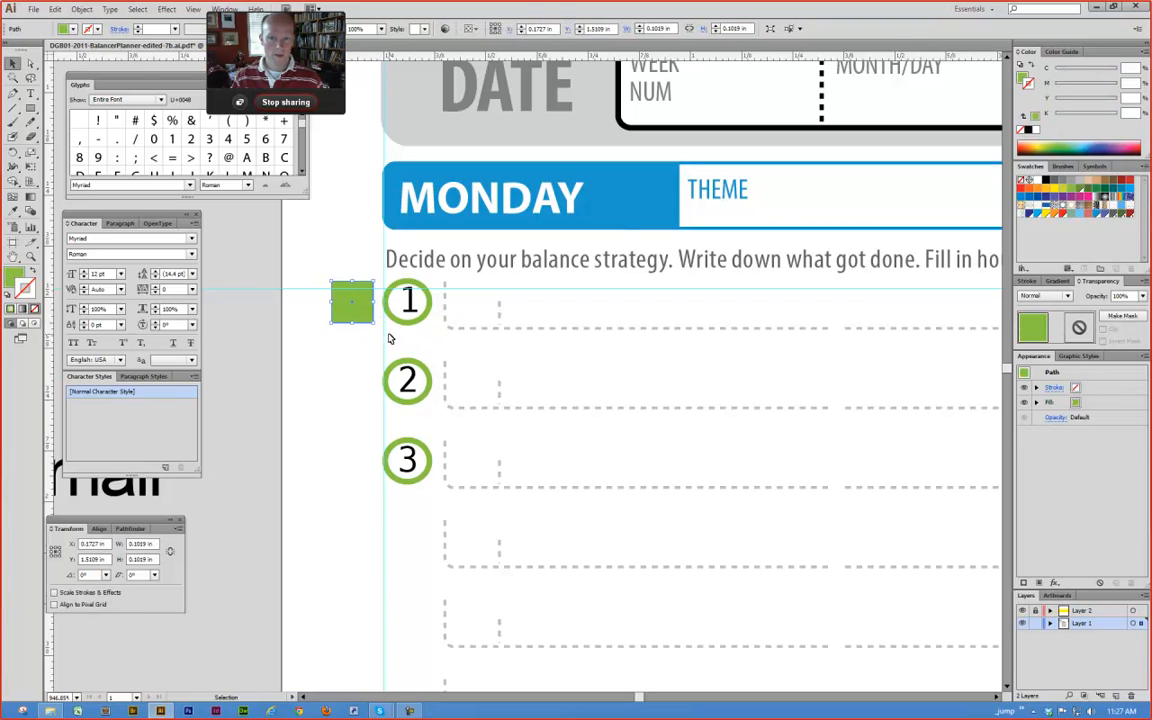
# Step: Apply the Round Corners effect to the green square with a 1.5 in radius and preview enabled
pyautogui.click(166, 9)
pyautogui.moveTo(200, 145)
pyautogui.click(333, 201)
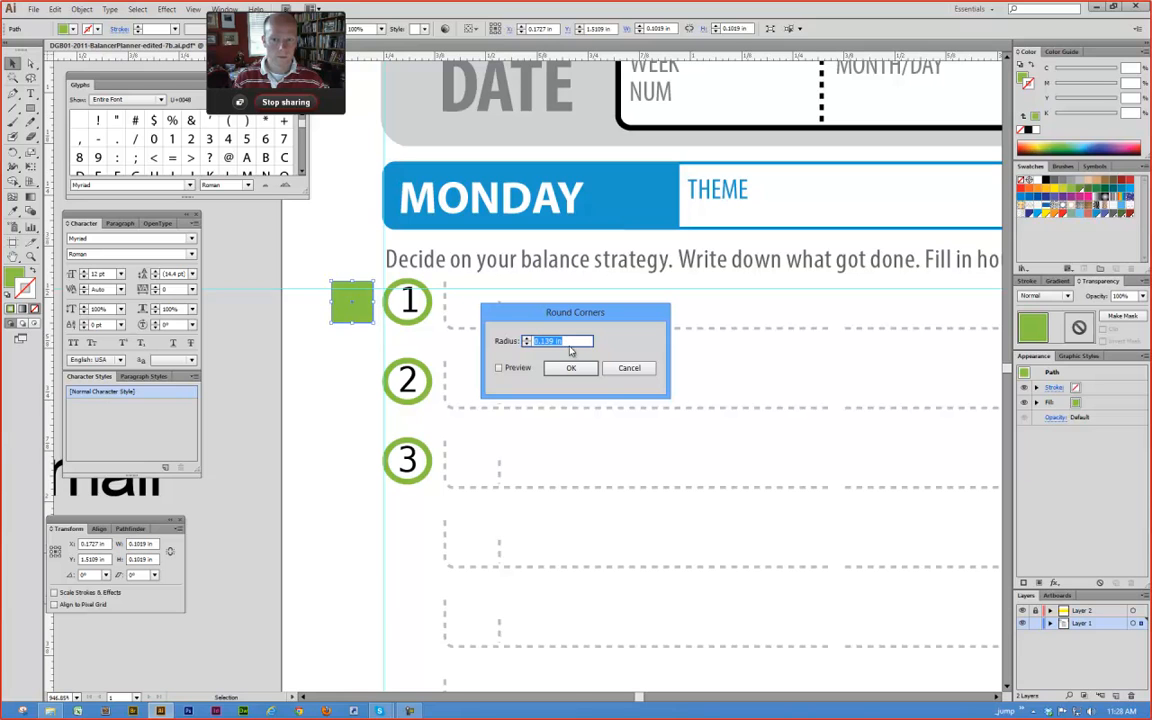
pyautogui.write('1.5')
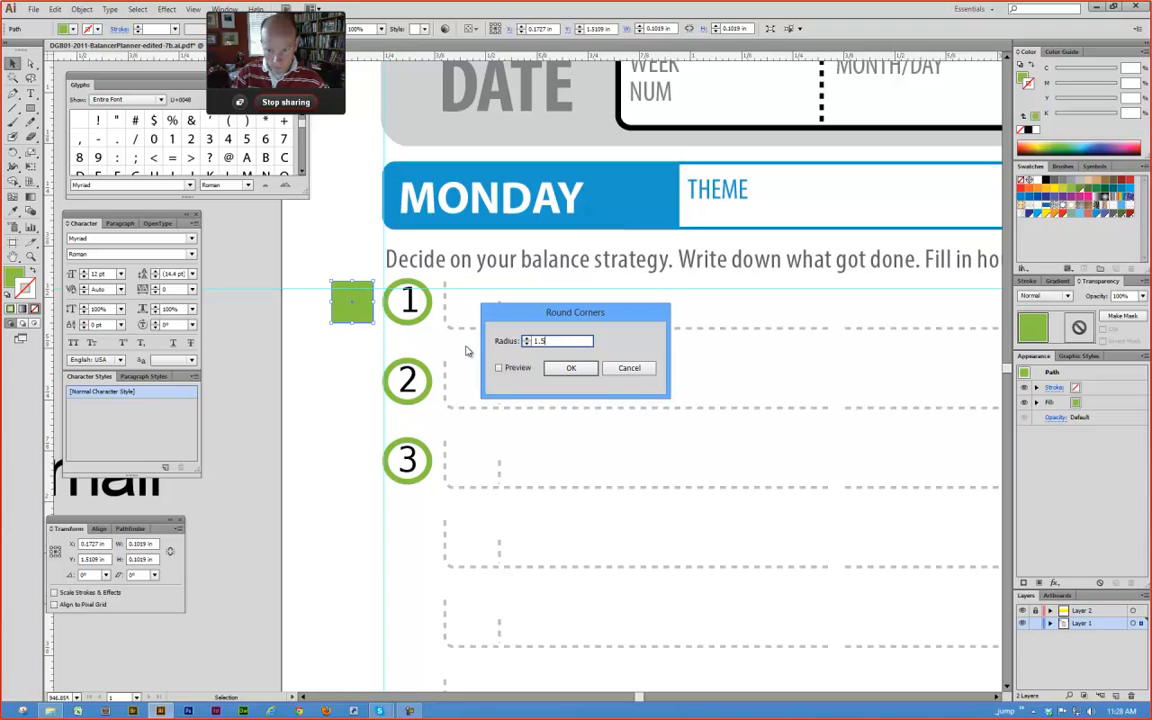
pyautogui.click(522, 371)
pyautogui.click(569, 370)
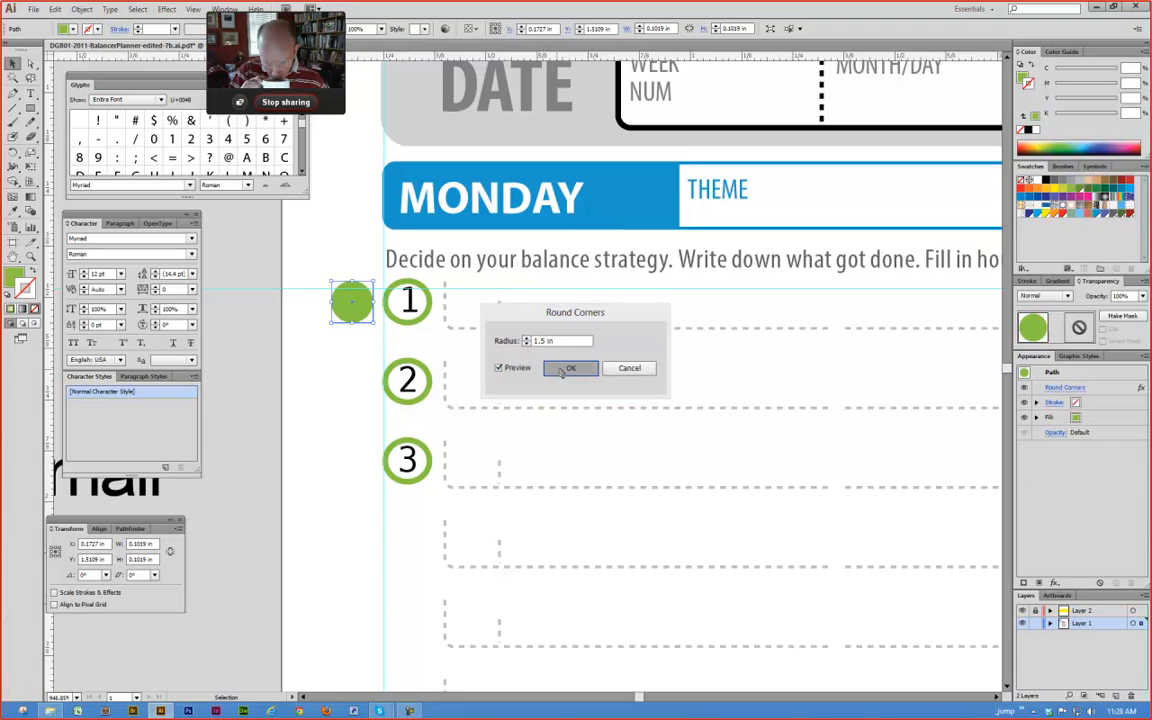
# Step: Edit the green shape's Round Corners effect to a 1.5 pt radius and leave isolation mode
pyautogui.doubleClick(355, 312)
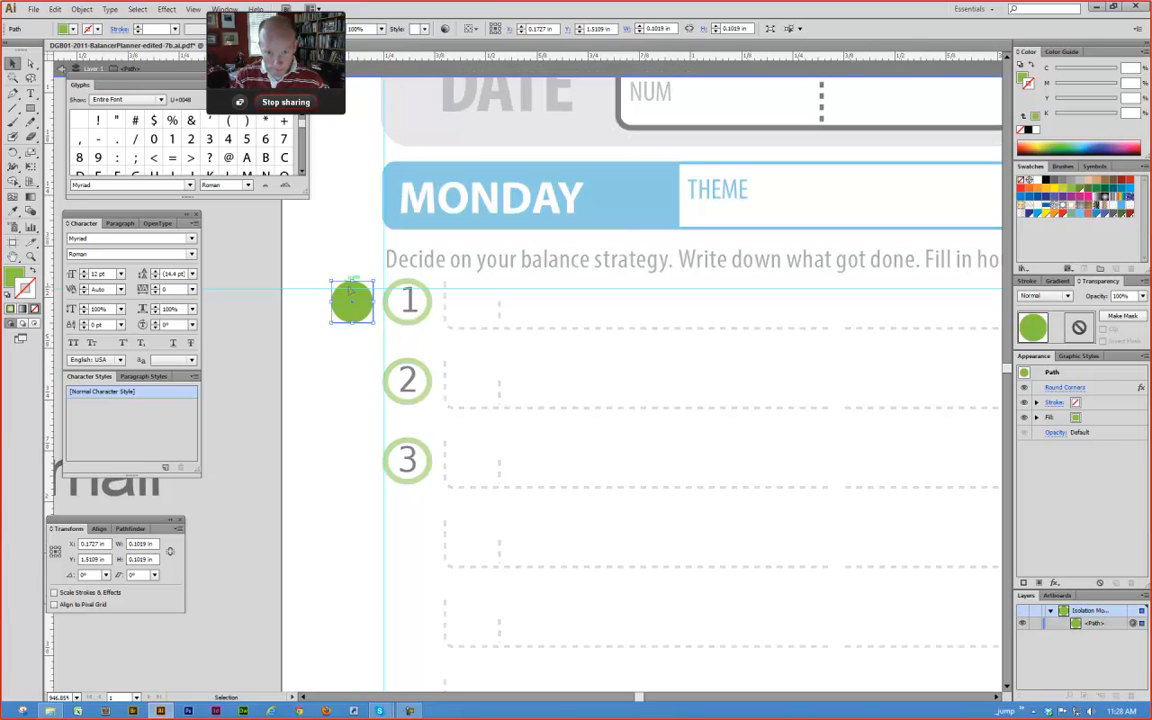
pyautogui.click(166, 9)
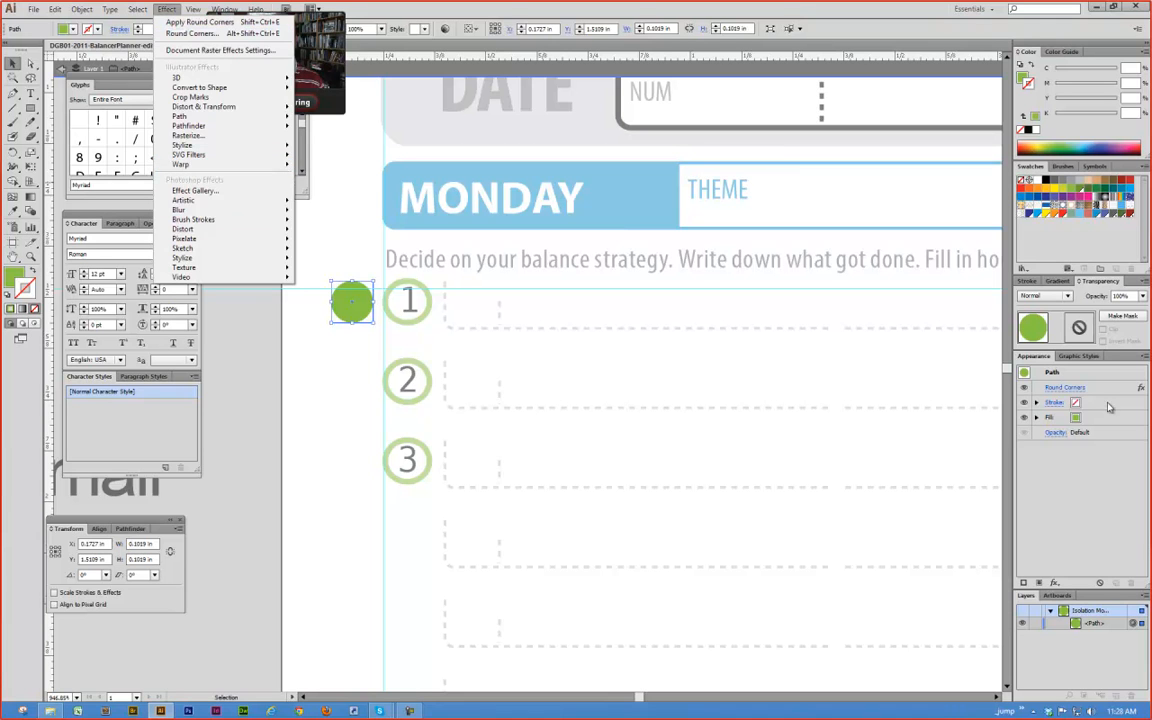
pyautogui.click(1077, 389)
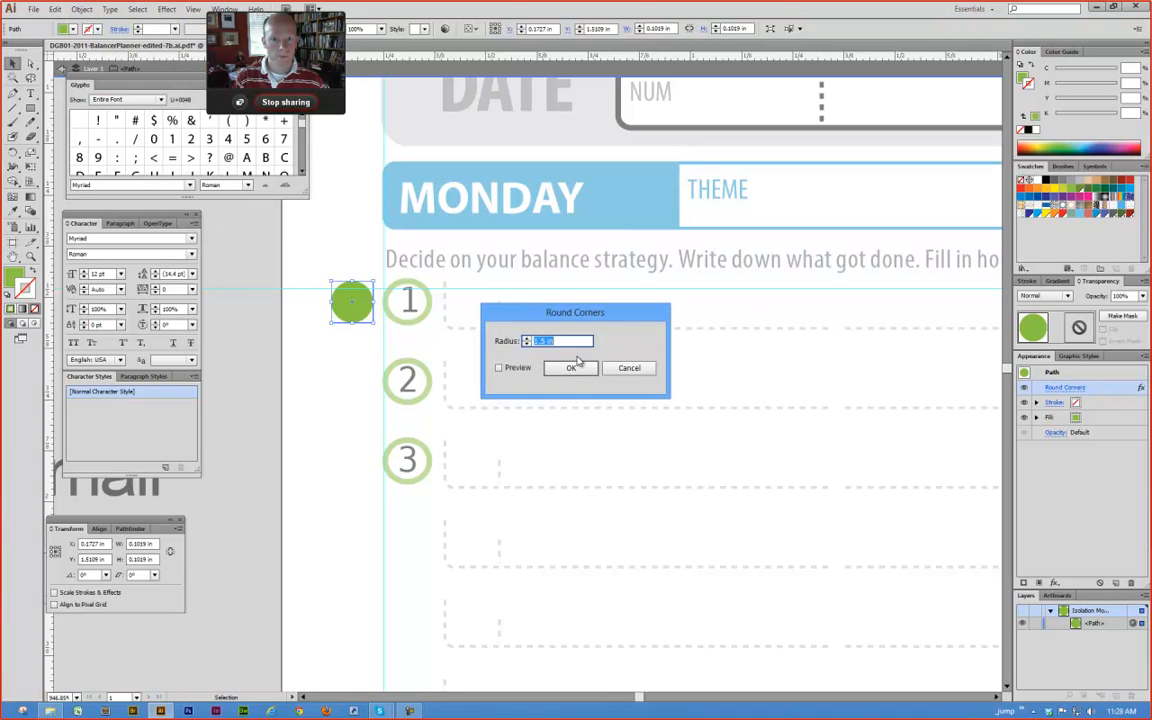
pyautogui.write('1.5 in')
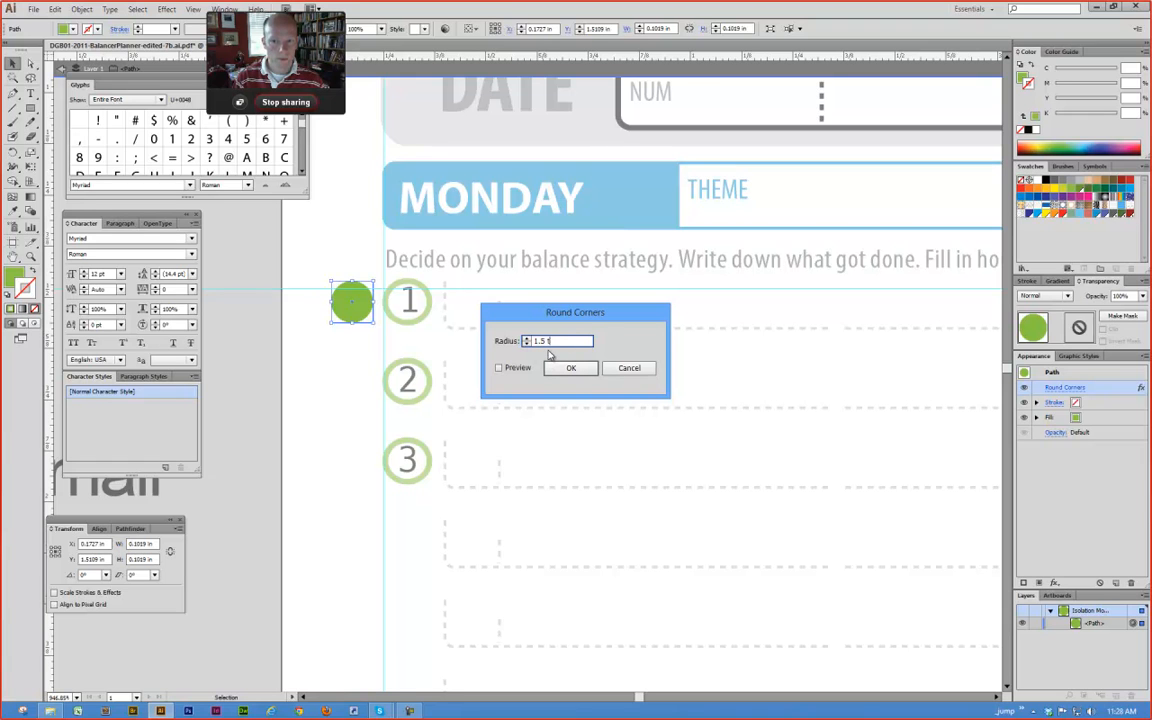
pyautogui.press('Return')
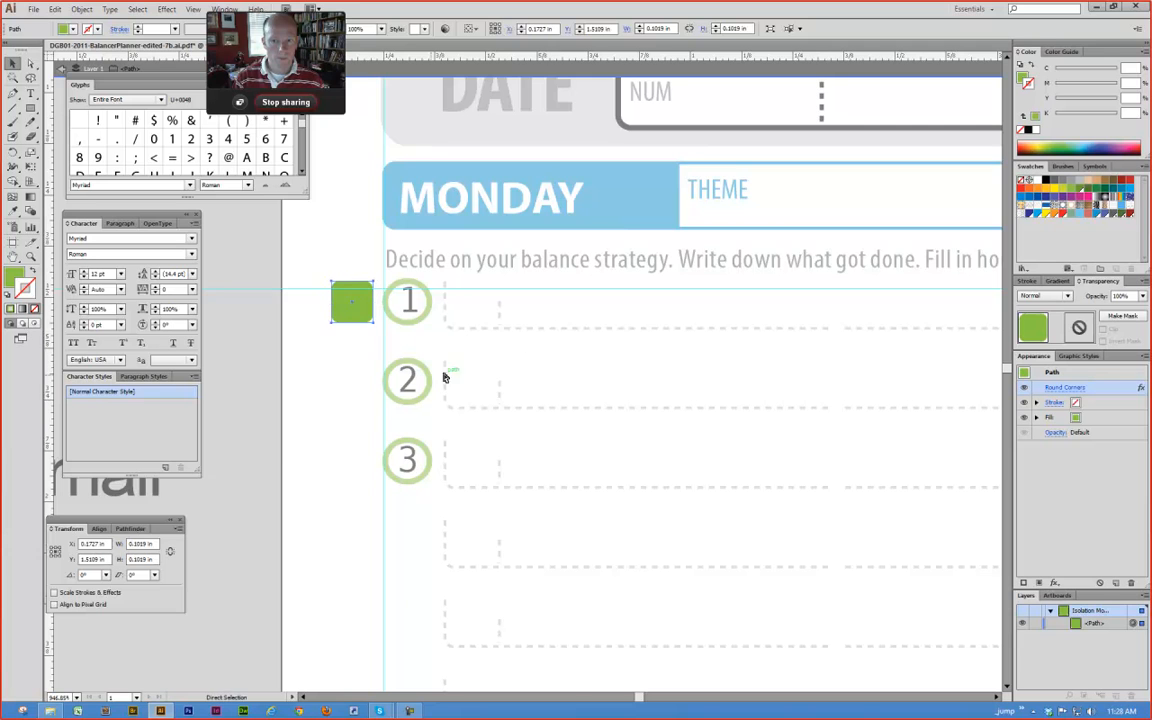
pyautogui.click(319, 404)
pyautogui.doubleClick(328, 378)
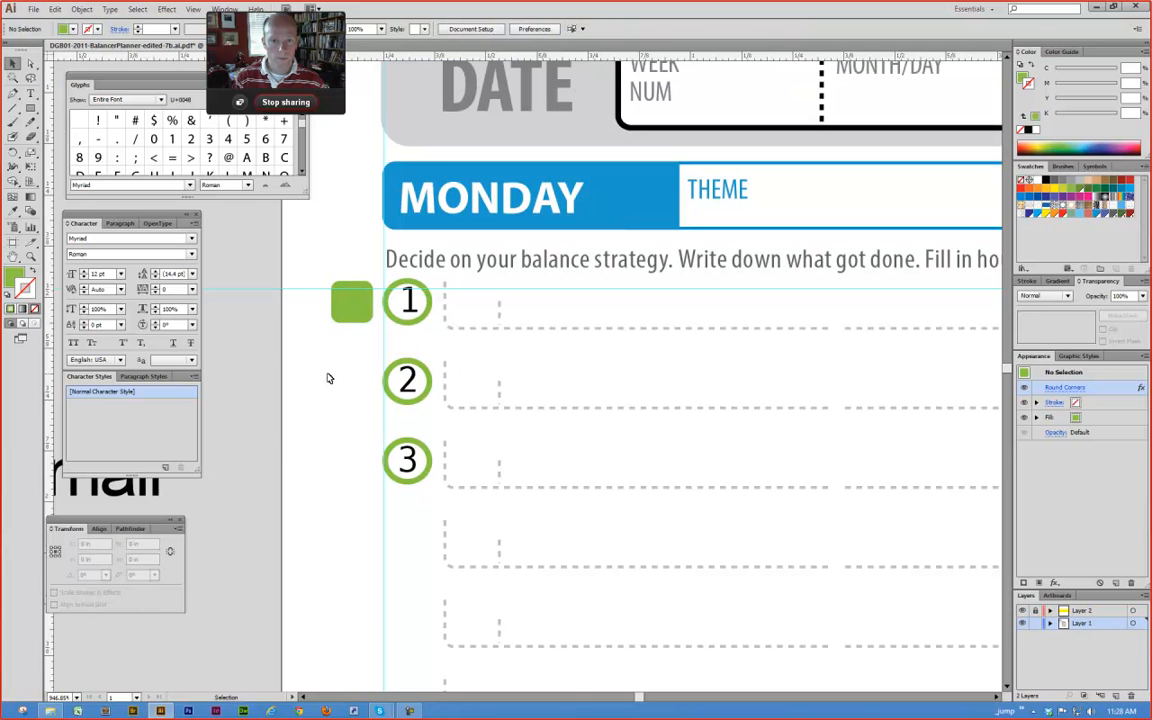
# Step: Delete the green circle around the number 1 and move the rounded green square into its place
pyautogui.click(427, 320)
pyautogui.press('Delete')
pyautogui.moveTo(358, 312); pyautogui.dragTo(411, 314)
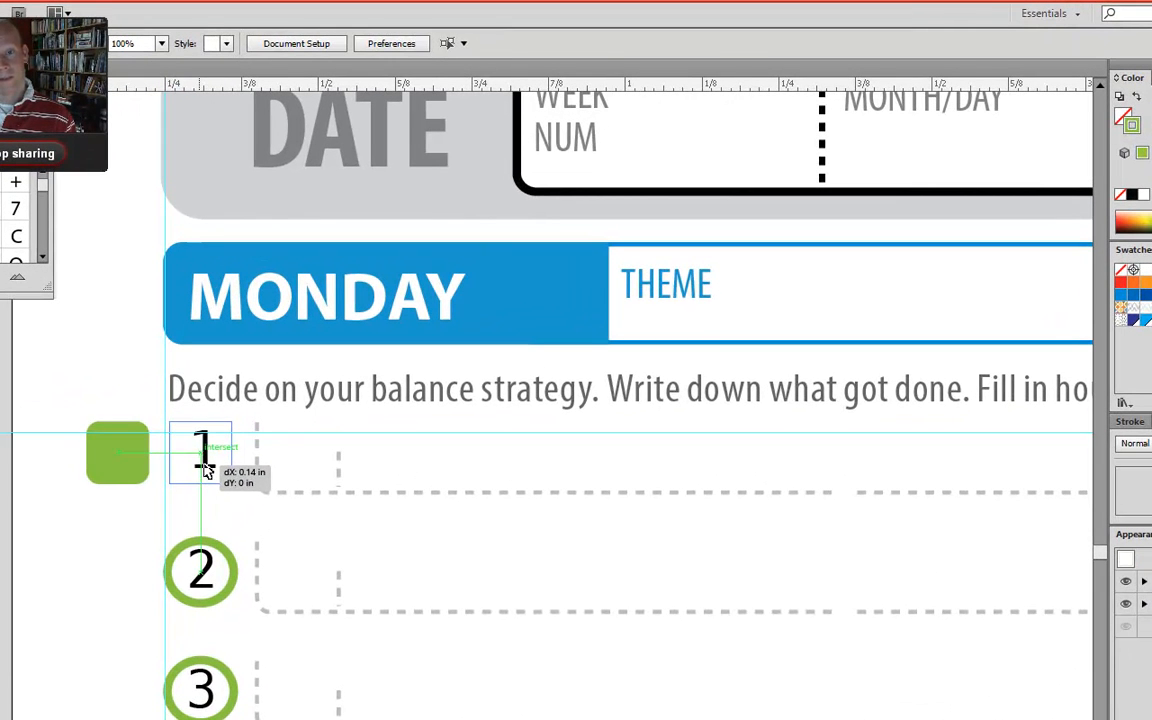
pyautogui.moveTo(204, 464); pyautogui.dragTo(204, 464)
# Step: Send the rounded green square behind the number 1 and deselect it
pyautogui.click(114, 500)
pyautogui.click(190, 454)
pyautogui.hotkey('ctrl', 'shift', '[')
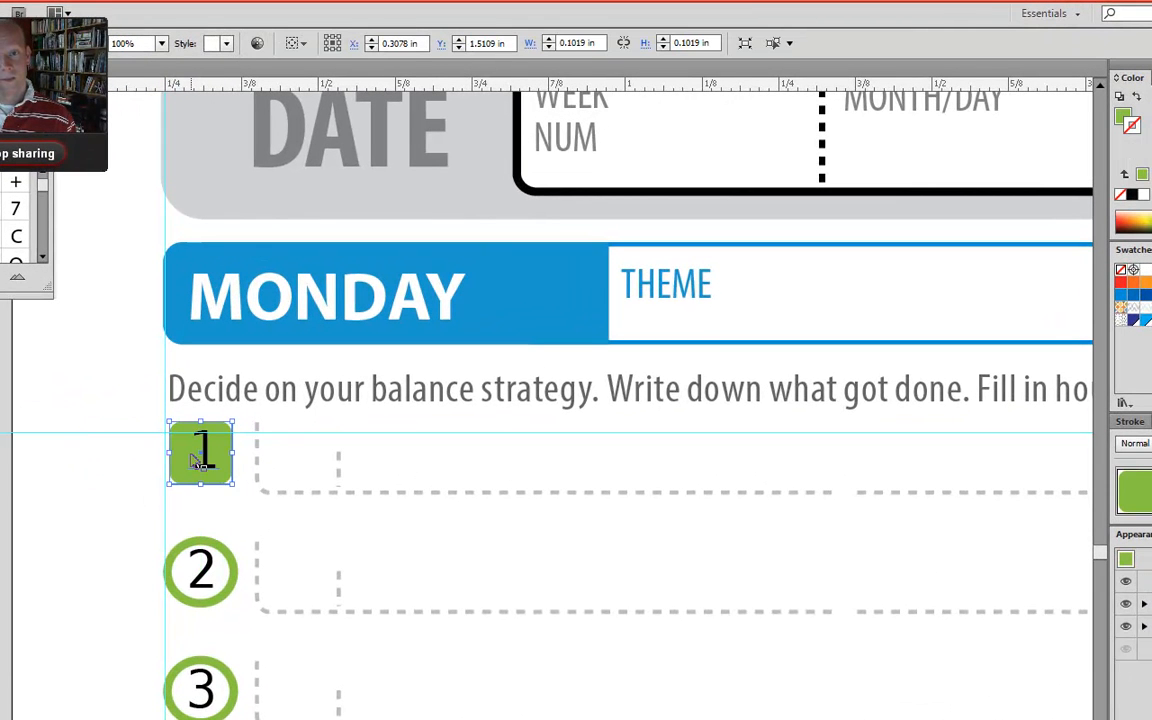
pyautogui.click(57, 445)
# Step: Centre-align the paragraph text of the number 1 on the rounded green square
pyautogui.click(210, 466)
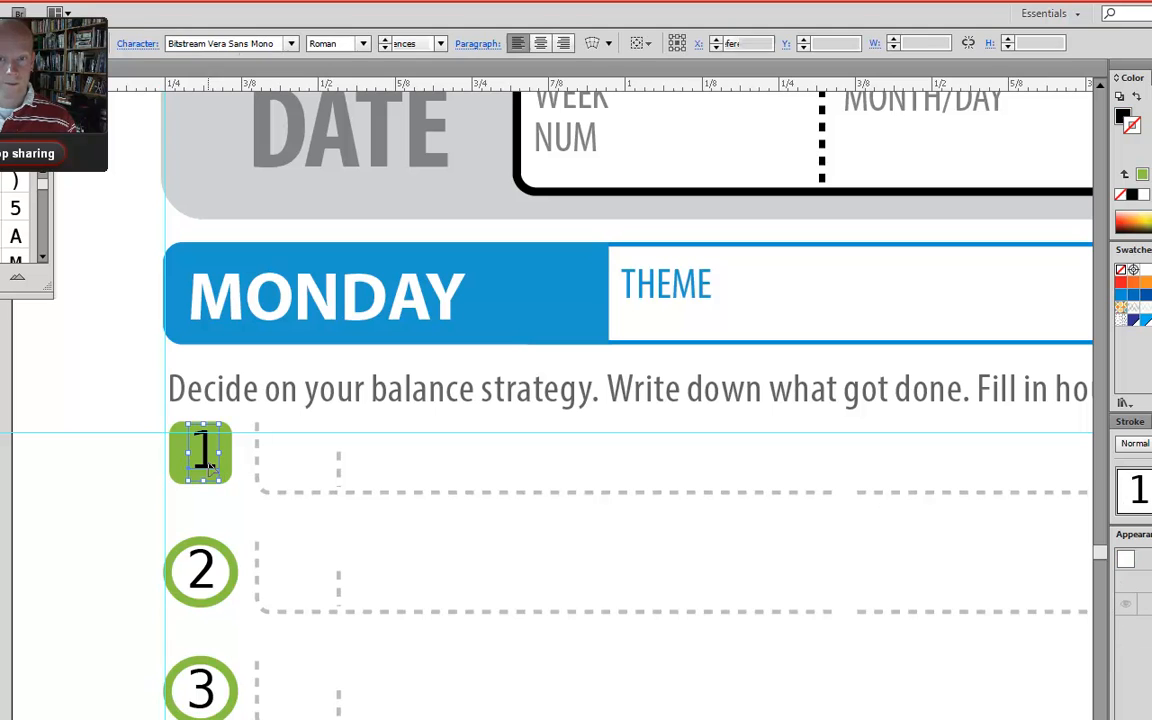
pyautogui.keyDown('shift'); pyautogui.click(176, 476); pyautogui.keyUp('shift')
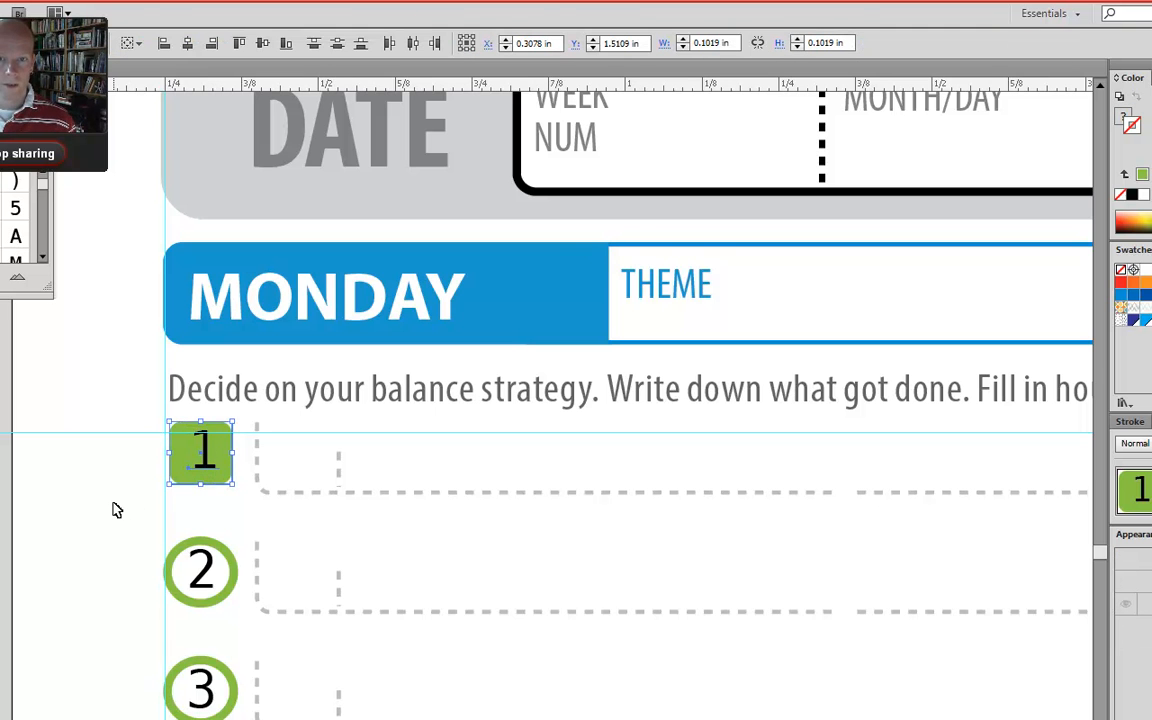
pyautogui.moveTo(121, 360); pyautogui.dragTo(303, 556)
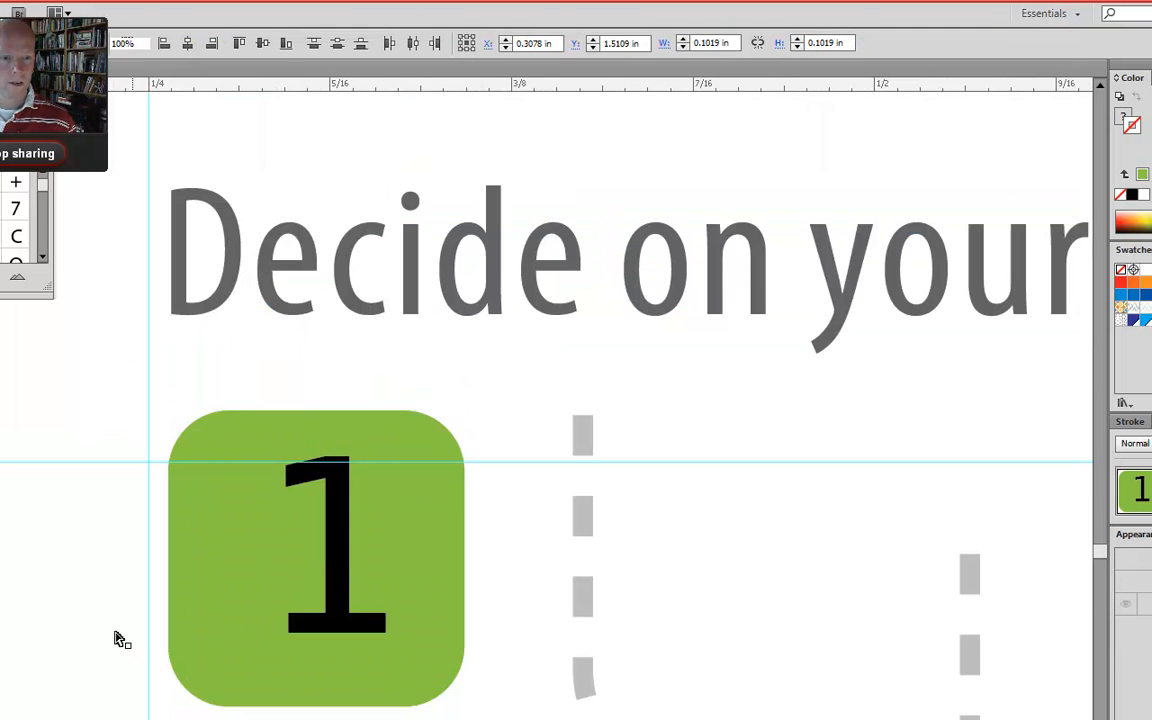
pyautogui.click(340, 552)
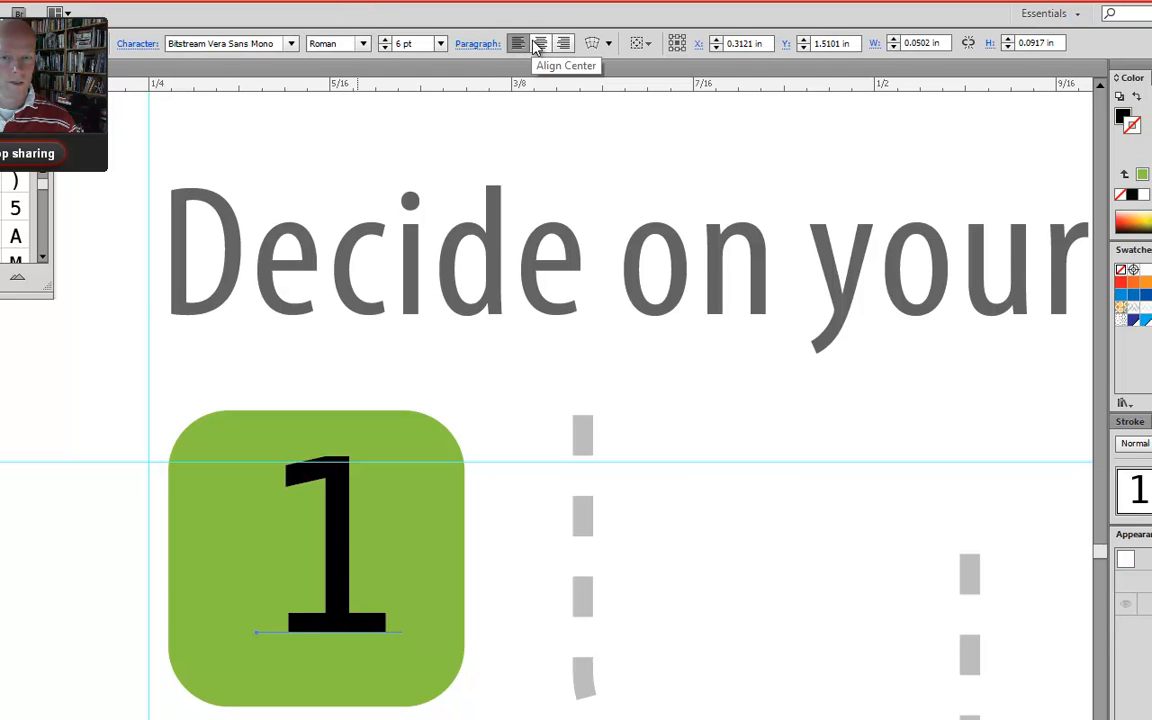
pyautogui.click(540, 44)
# Step: Nudge the number 1 right and down to the middle of the green square by eye, and deselect it
pyautogui.press('Right')
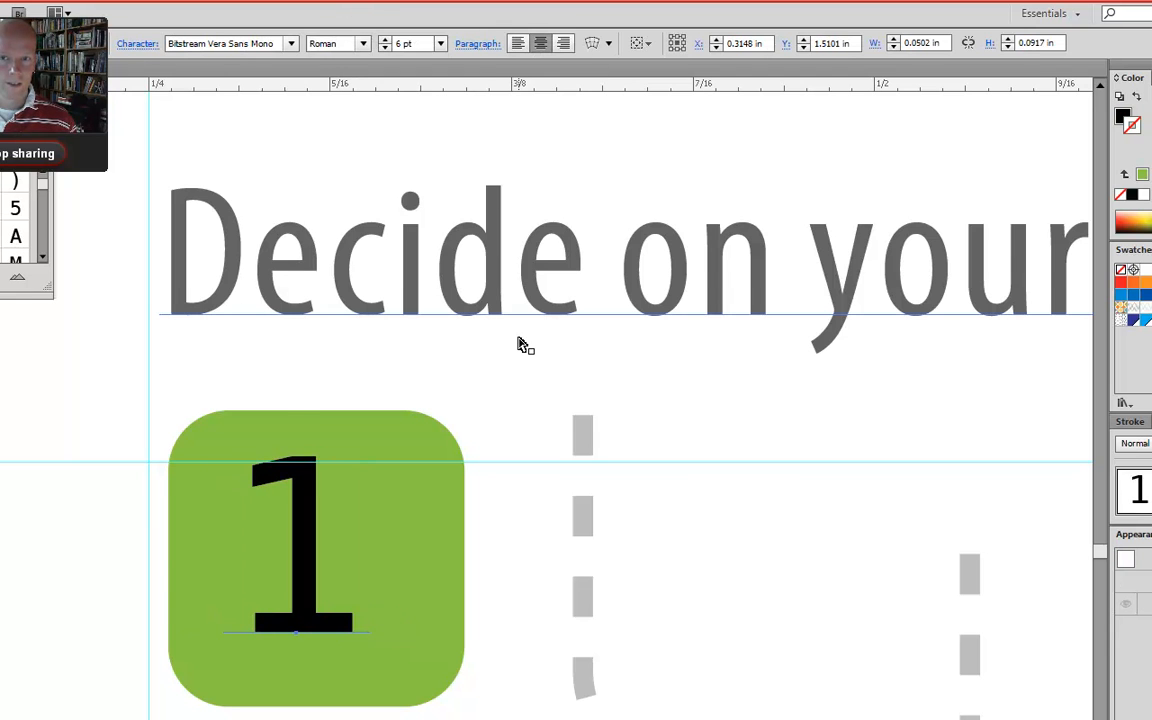
pyautogui.press('Right')
pyautogui.press('Right')
pyautogui.press('Right')
pyautogui.press('Right')
pyautogui.press('Down')
pyautogui.press('Left')
pyautogui.press('Down')
pyautogui.click(32, 704)
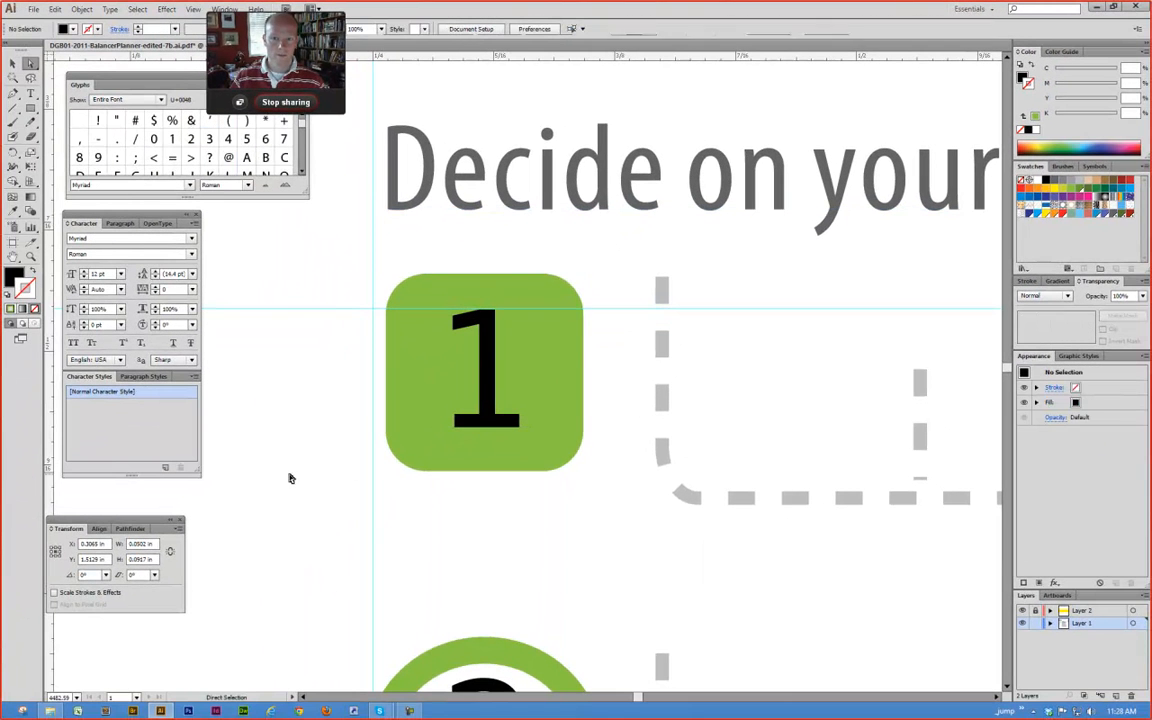
# Step: Group the number 1 with the rounded green square and deselect the group
pyautogui.moveTo(379, 252); pyautogui.dragTo(596, 467)
pyautogui.hotkey('ctrl', 'z')
pyautogui.moveTo(343, 517); pyautogui.dragTo(596, 268)
pyautogui.hotkey('ctrl', 'g')
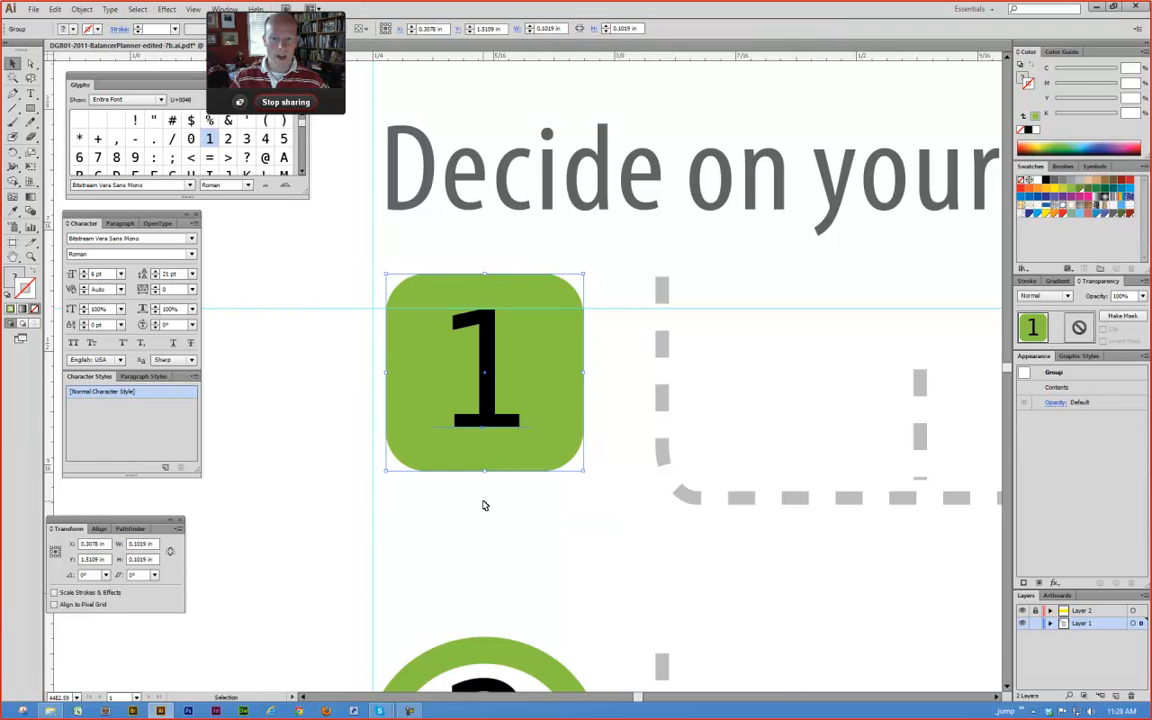
pyautogui.click(484, 503)
# Step: Inspect the paragraph alignment of the number 1 inside the grouped green square
pyautogui.keyDown('ctrl'); pyautogui.keyDown('alt'); pyautogui.click(506, 476); pyautogui.keyUp('alt'); pyautogui.keyUp('ctrl')
pyautogui.keyDown('ctrl'); pyautogui.keyDown('alt'); pyautogui.click(507, 477); pyautogui.keyUp('alt'); pyautogui.keyUp('ctrl')
pyautogui.moveTo(507, 477); pyautogui.dragTo(517, 349)
pyautogui.moveTo(517, 348); pyautogui.dragTo(466, 427)
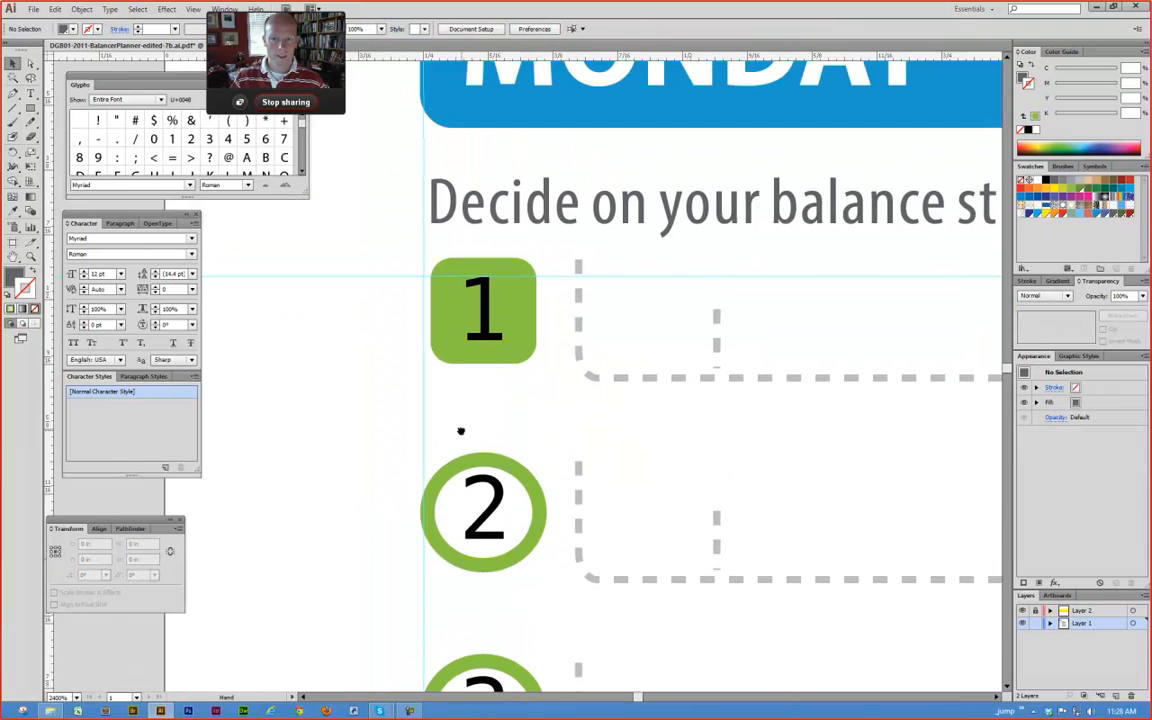
pyautogui.click(488, 348)
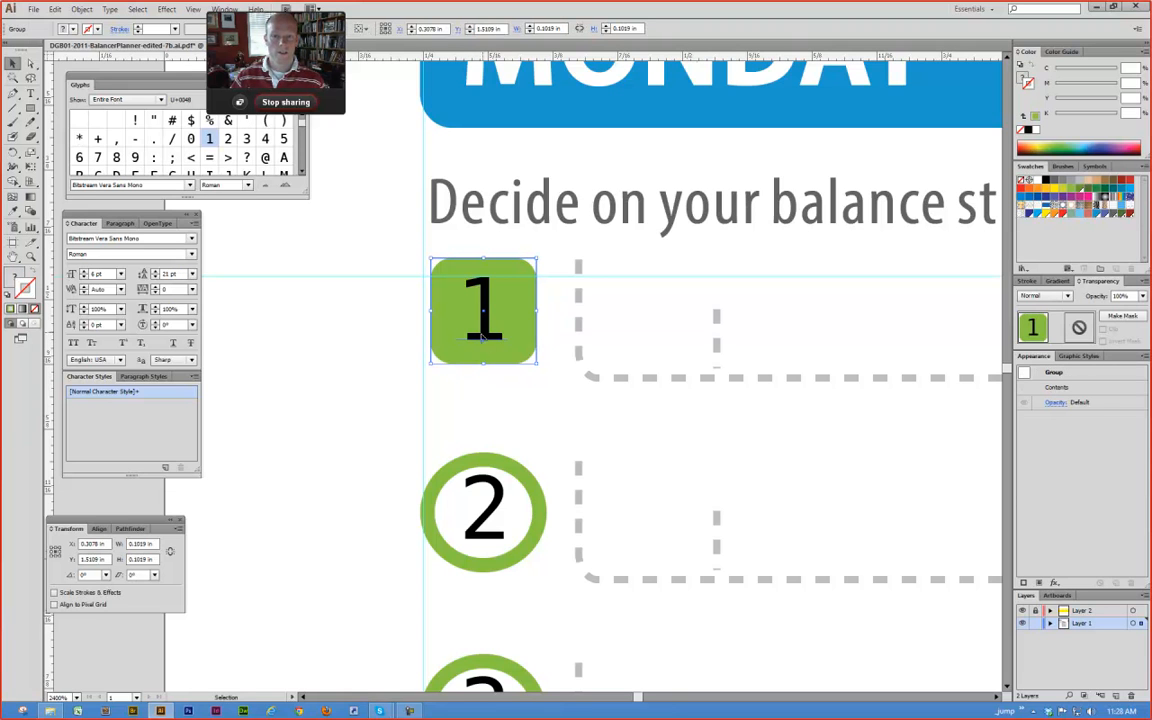
pyautogui.press('a')
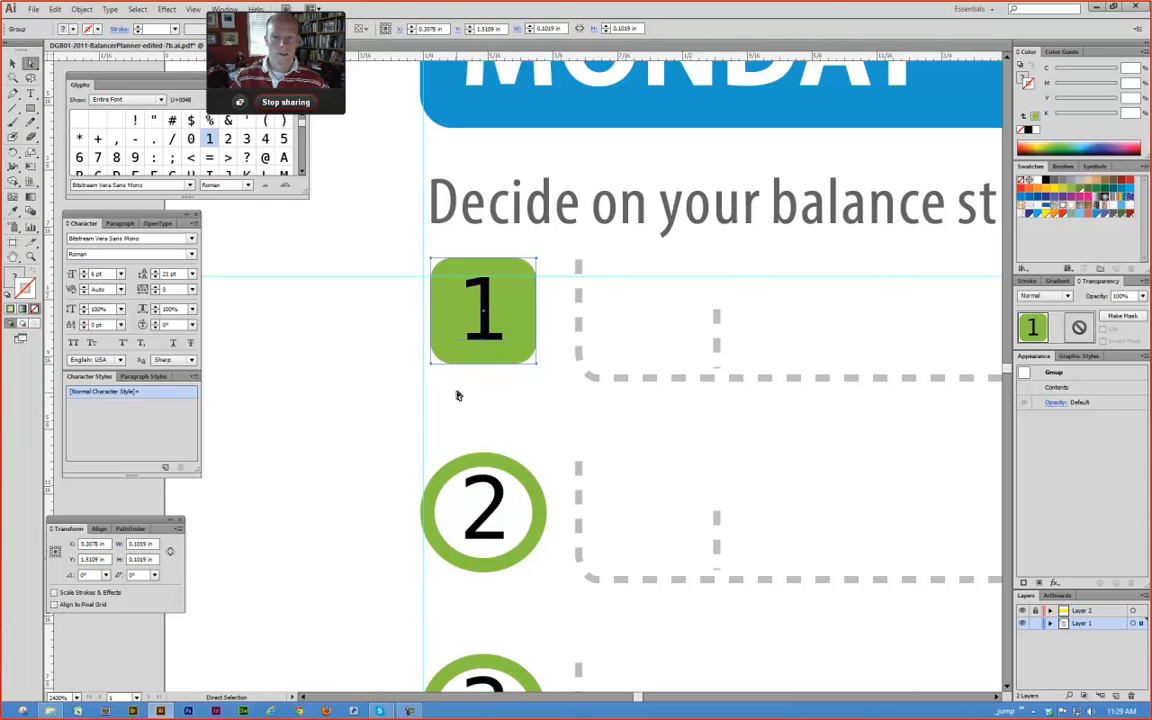
pyautogui.click(485, 328)
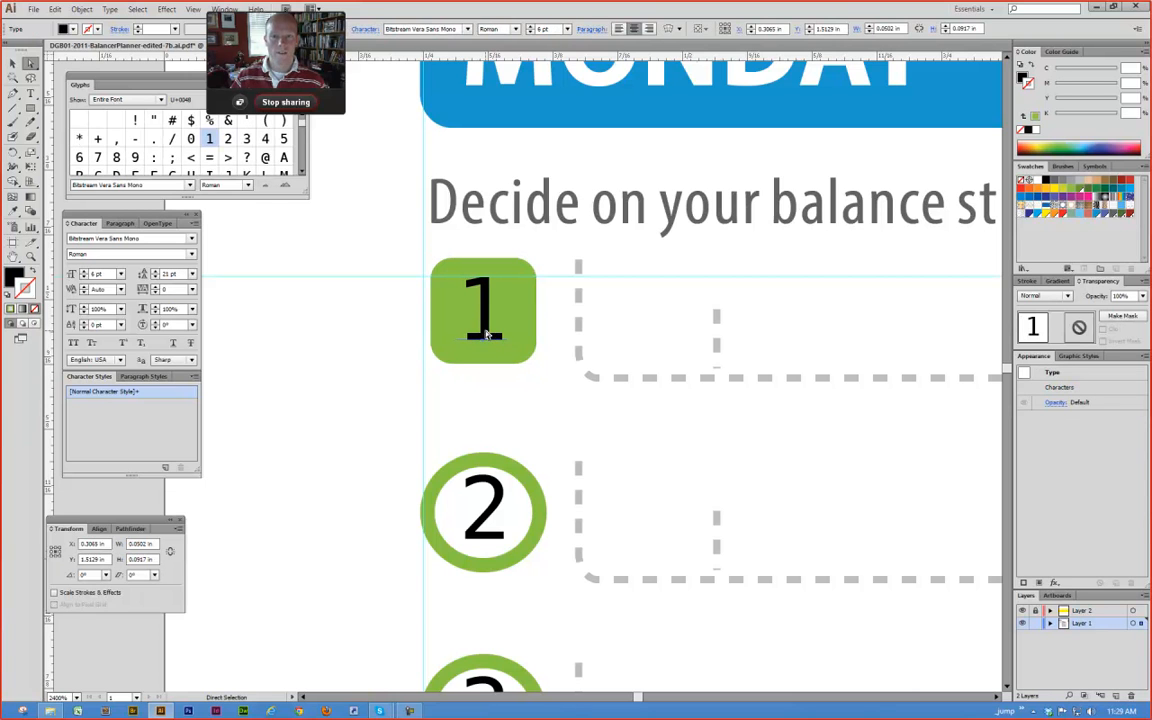
pyautogui.click(488, 394)
pyautogui.click(485, 341)
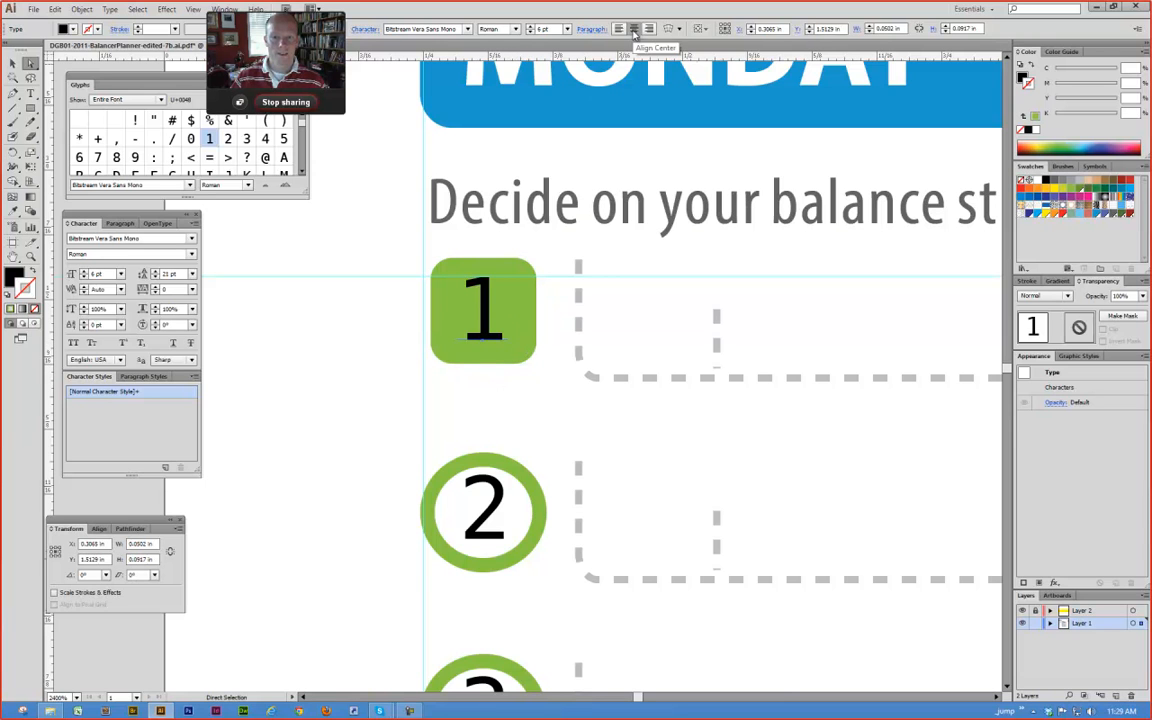
pyautogui.click(391, 319)
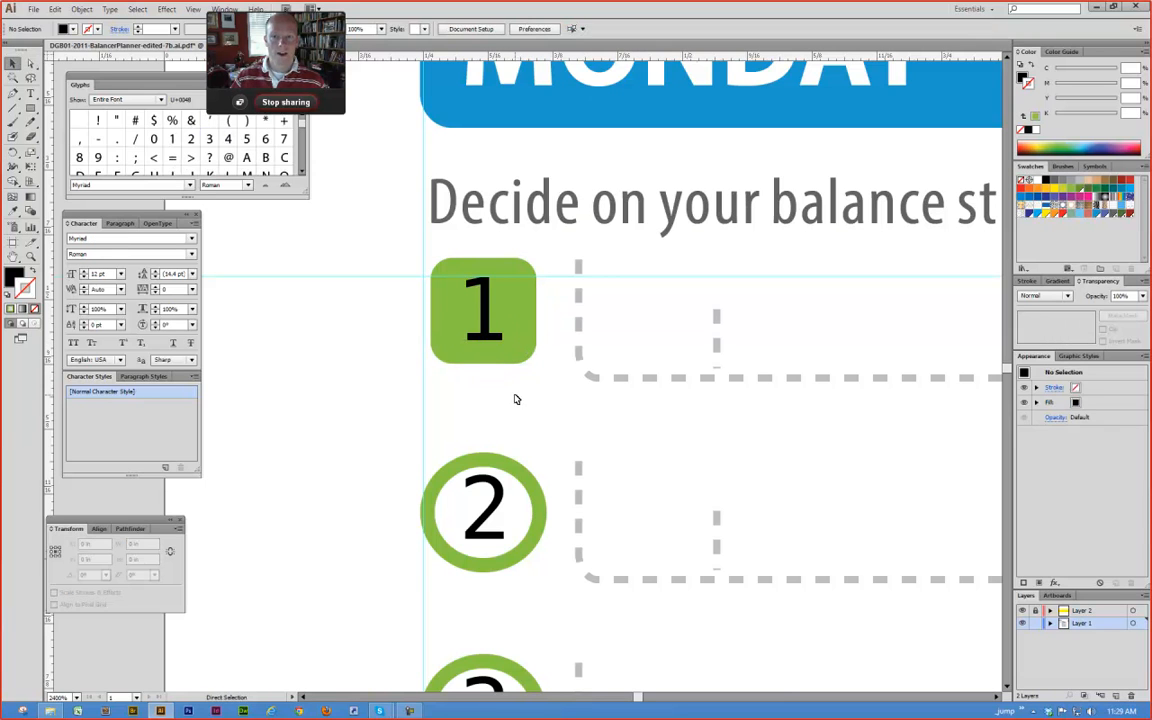
# Step: Ungroup the number 1 and the green square, and align their centres horizontally and vertically
pyautogui.click(492, 360)
pyautogui.hotkey('ctrl', 'shift', 'g')
pyautogui.click(409, 408)
pyautogui.click(481, 338)
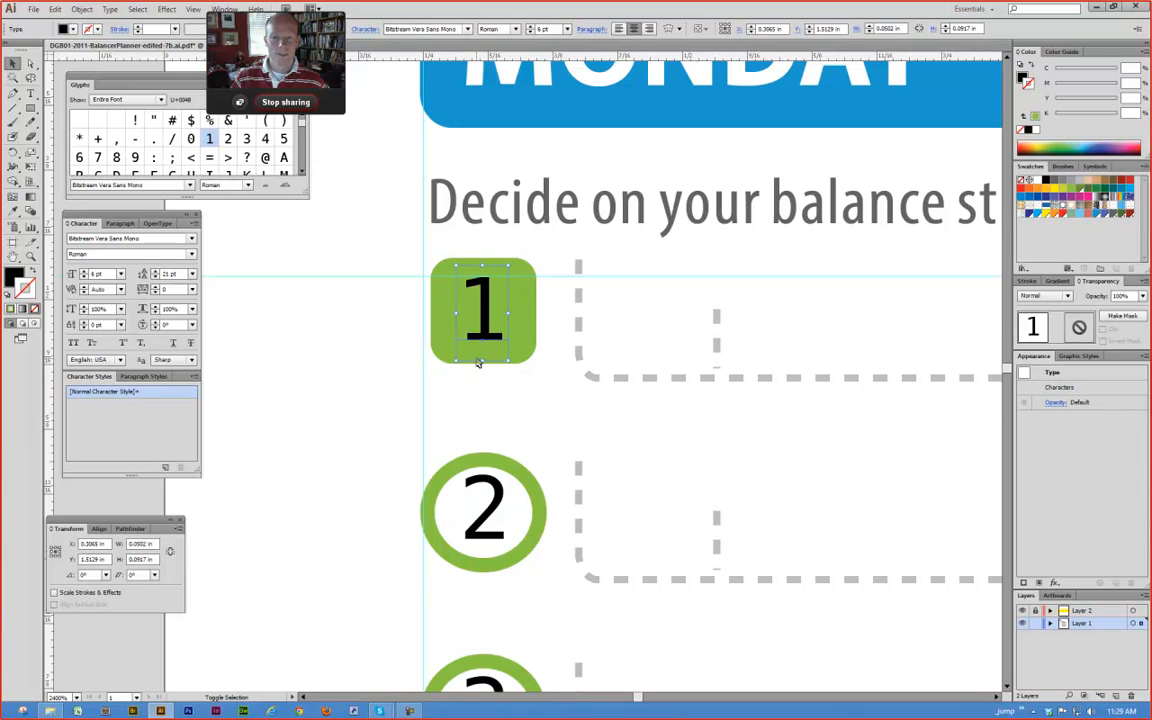
pyautogui.keyDown('shift'); pyautogui.click(449, 357); pyautogui.keyUp('shift')
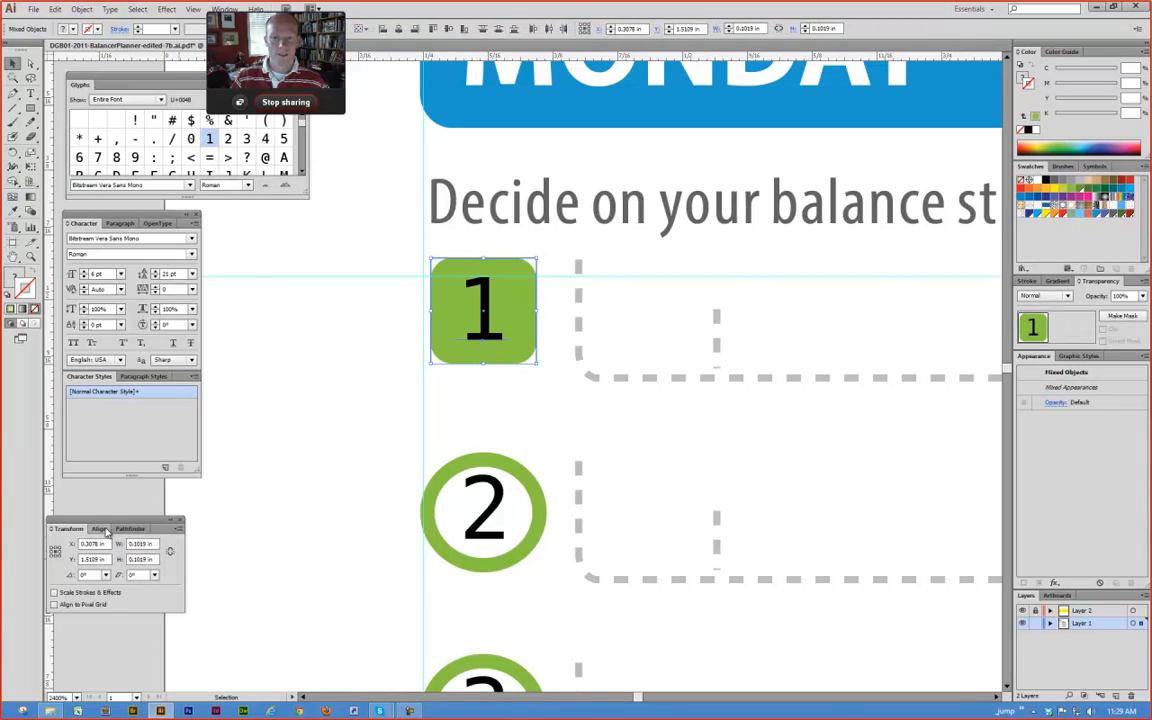
pyautogui.click(99, 528)
pyautogui.click(155, 557)
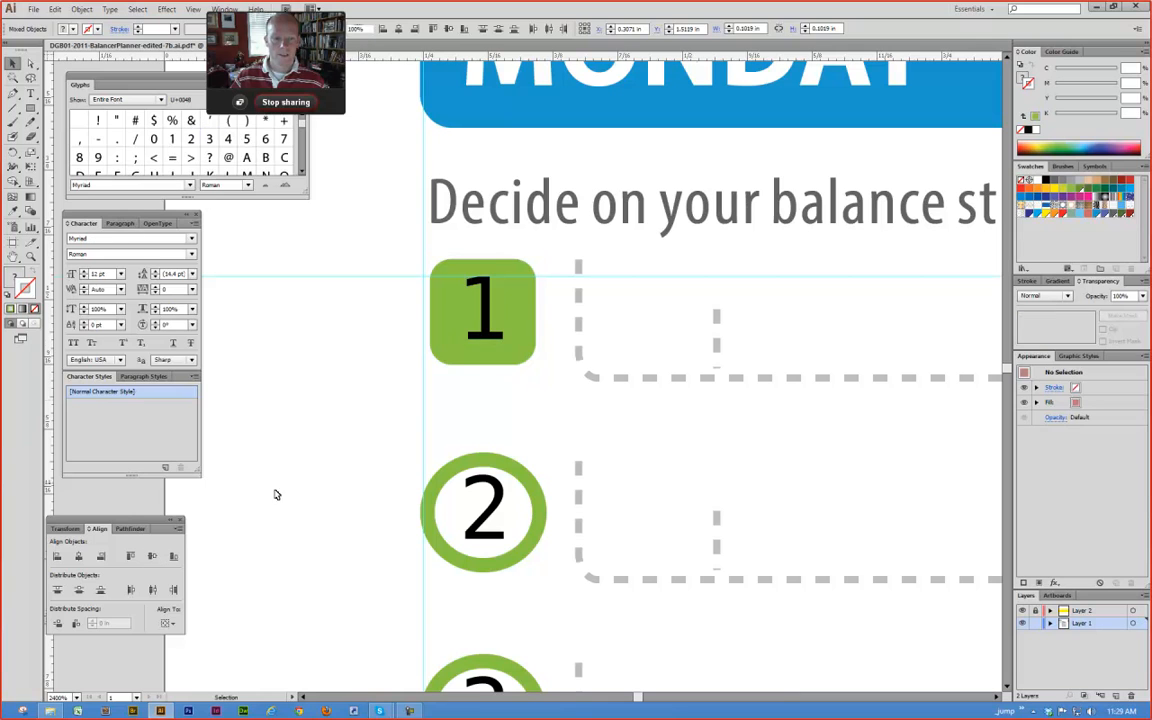
pyautogui.click(275, 491)
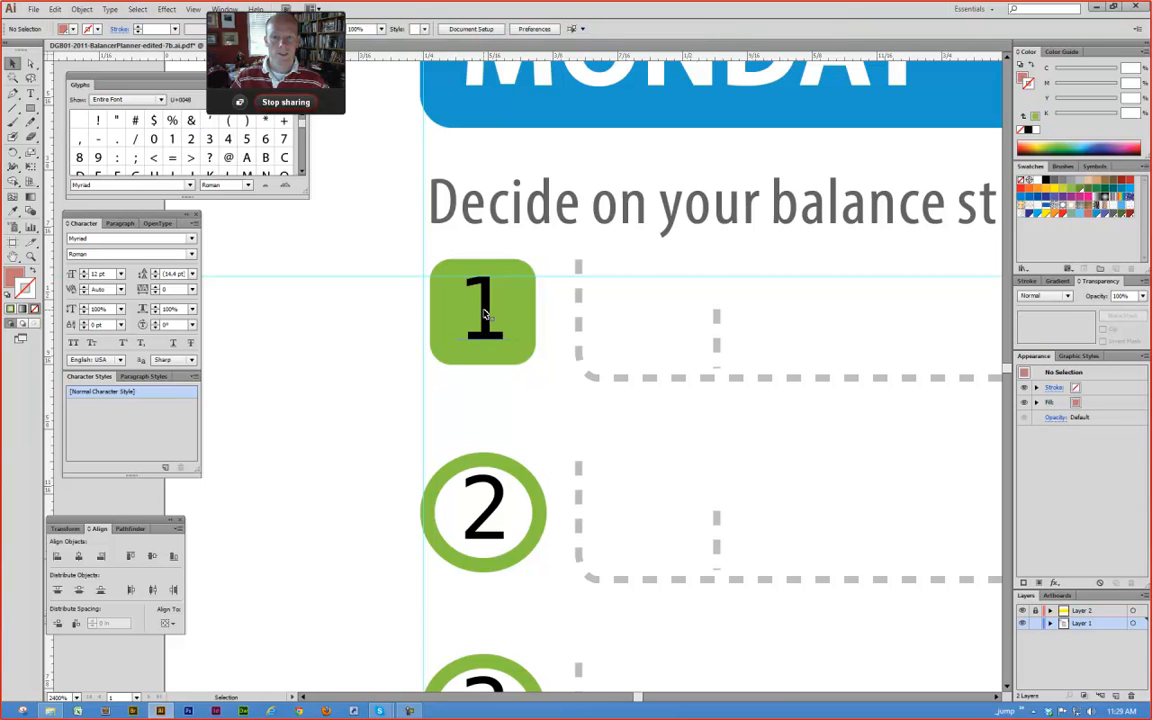
# Step: Nudge the number 1 slightly down within the green square and deselect it
pyautogui.click(484, 313)
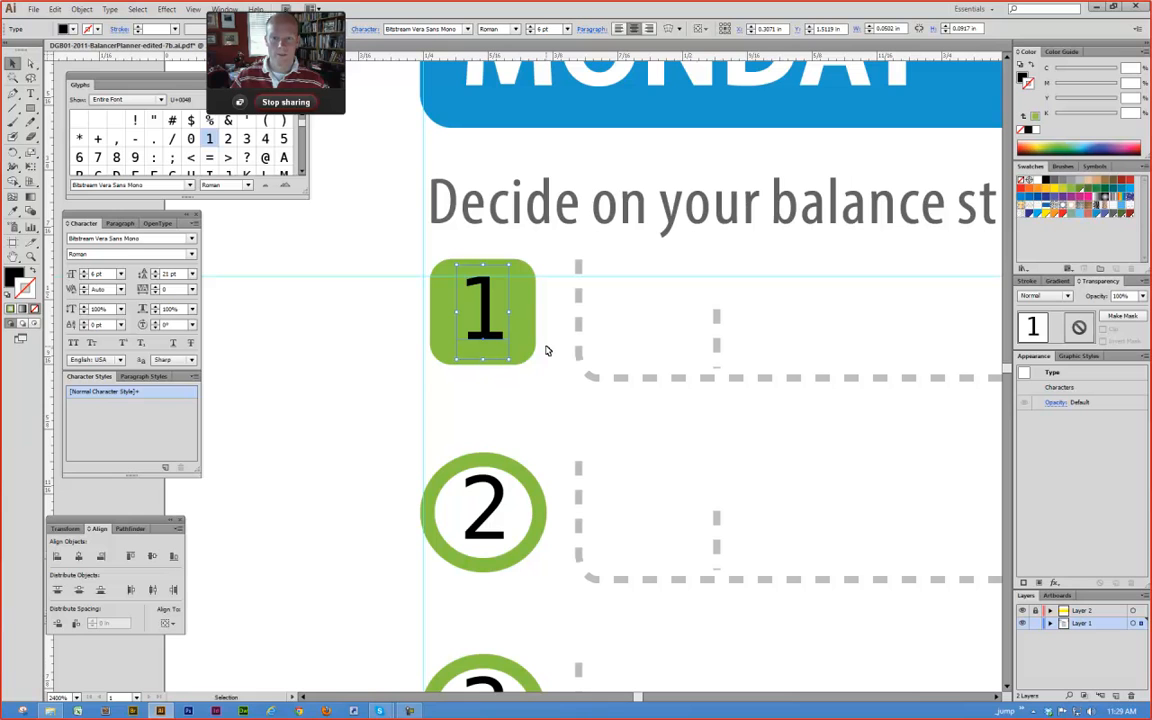
pyautogui.press('Down')
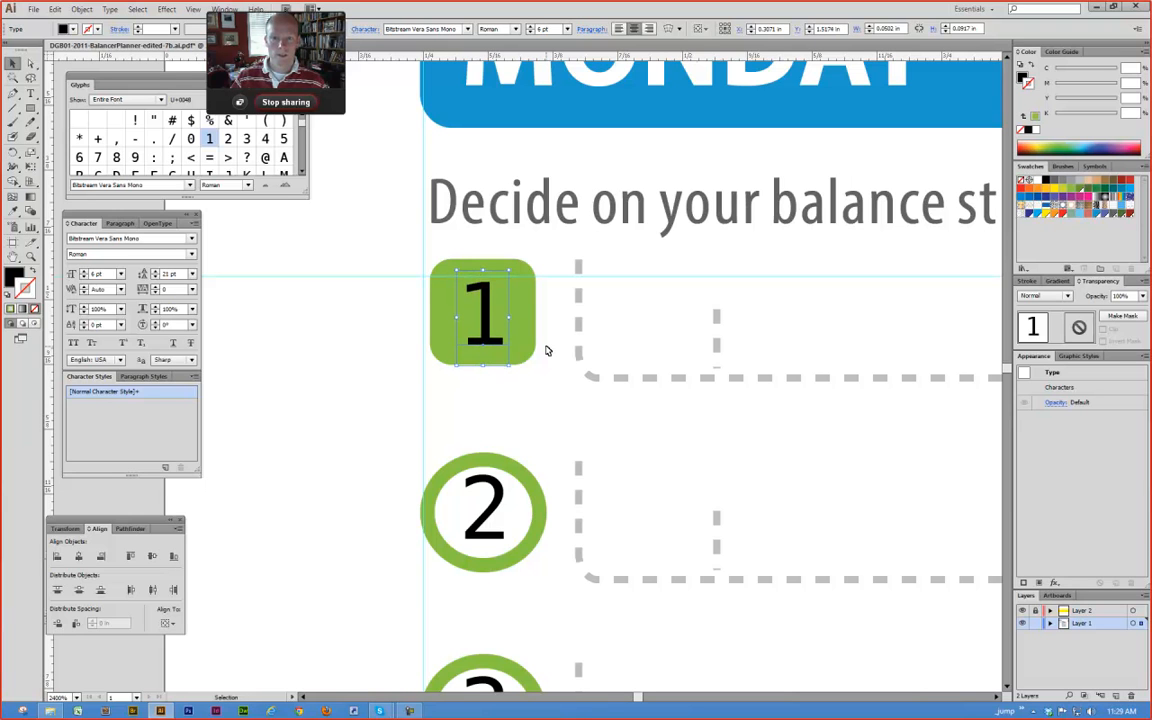
pyautogui.click(515, 416)
# Step: Regroup the number 1 with its rounded green square and deselect the group
pyautogui.keyDown('ctrl'); pyautogui.keyDown('alt'); pyautogui.click(481, 409); pyautogui.keyUp('alt'); pyautogui.keyUp('ctrl')
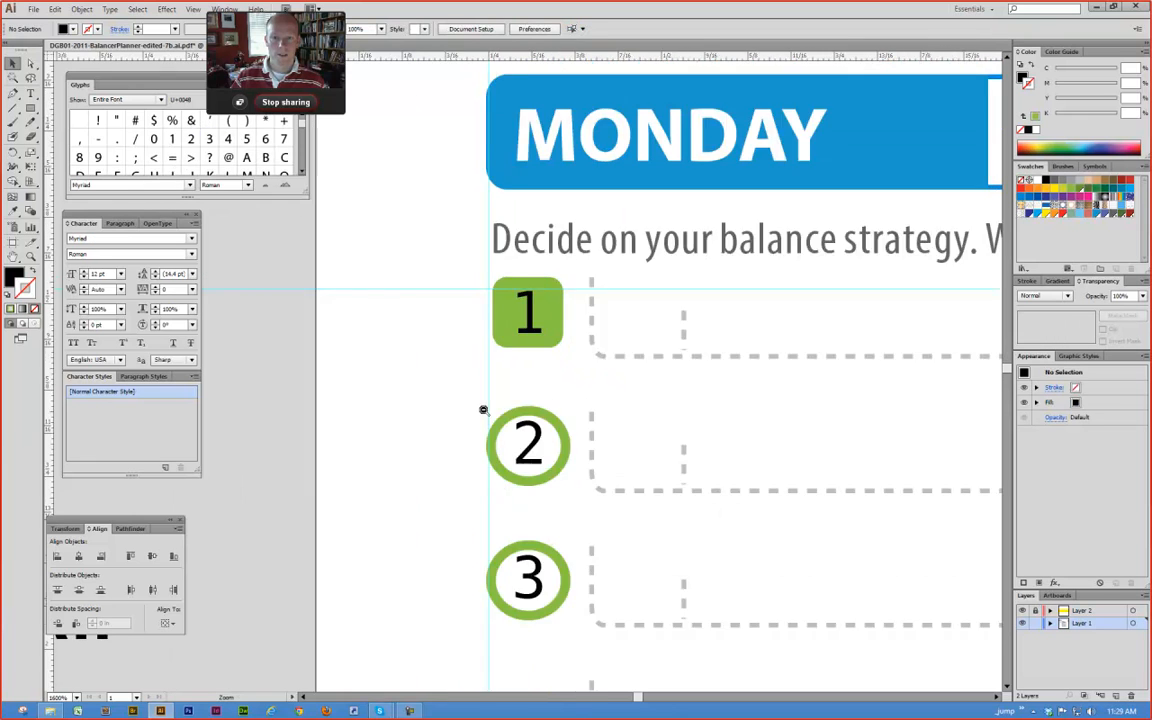
pyautogui.keyDown('ctrl'); pyautogui.keyDown('alt'); pyautogui.click(486, 410); pyautogui.keyUp('alt'); pyautogui.keyUp('ctrl')
pyautogui.keyDown('ctrl'); pyautogui.keyDown('alt'); pyautogui.click(495, 402); pyautogui.keyUp('alt'); pyautogui.keyUp('ctrl')
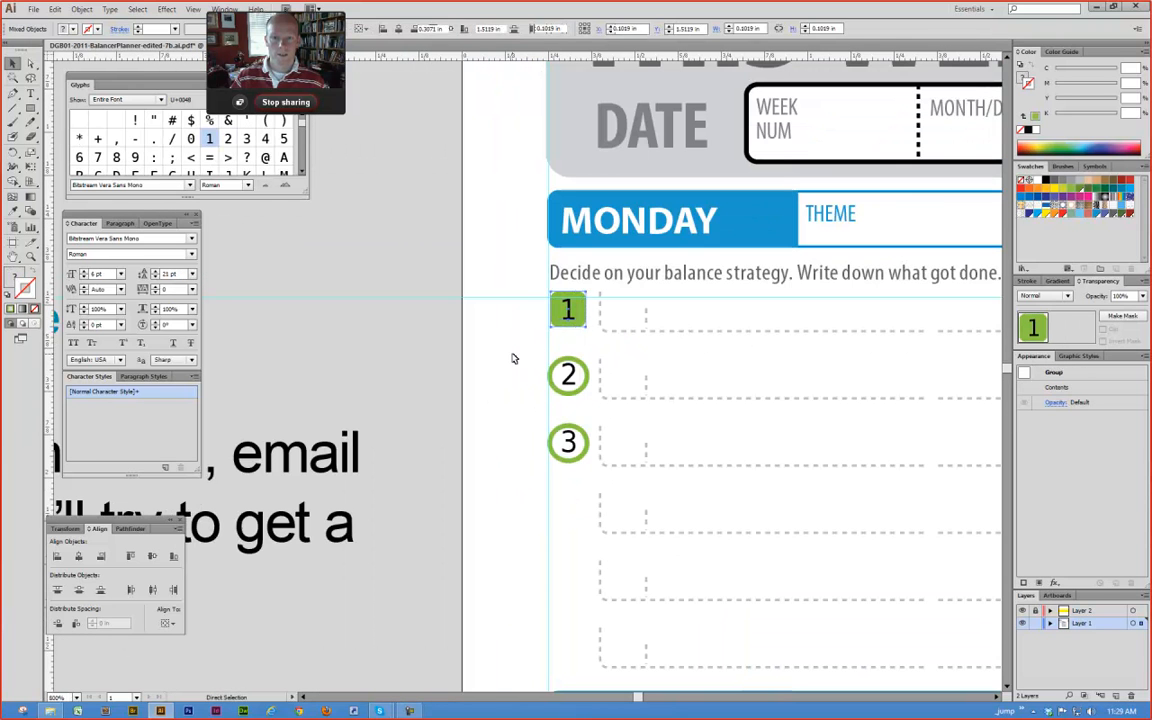
pyautogui.click(553, 374)
pyautogui.click(551, 409)
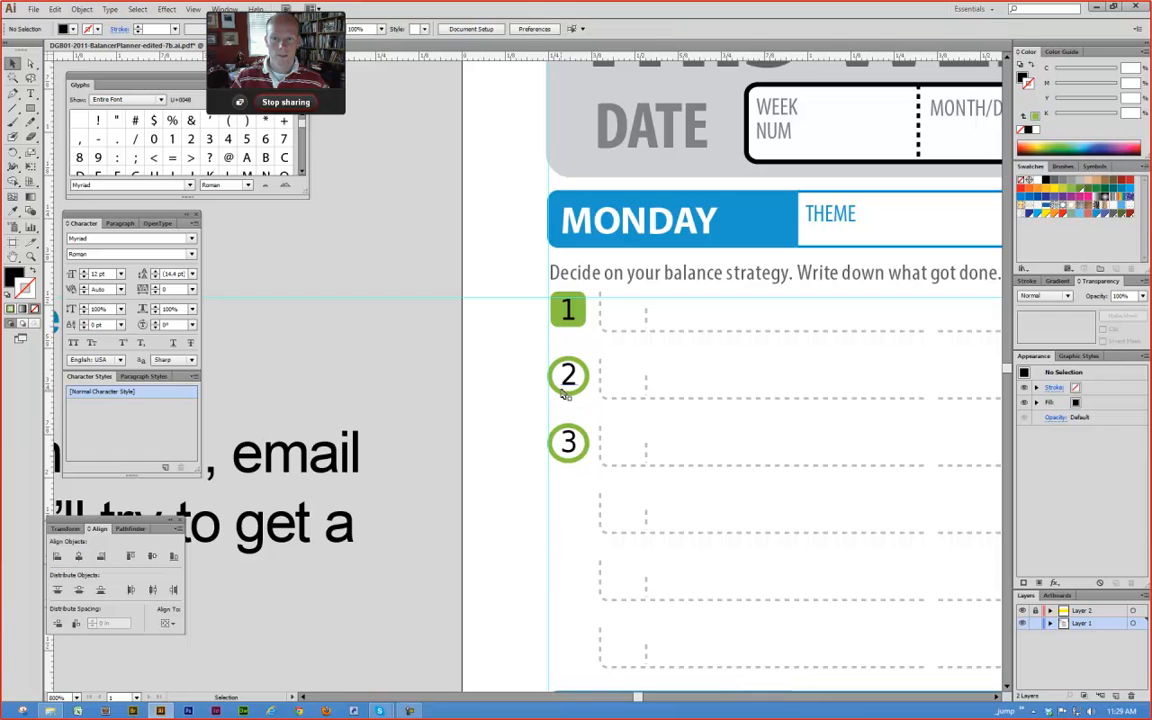
pyautogui.keyDown('ctrl'); pyautogui.keyDown('alt'); pyautogui.click(639, 427); pyautogui.keyUp('alt'); pyautogui.keyUp('ctrl')
pyautogui.keyDown('ctrl'); pyautogui.keyDown('alt'); pyautogui.click(639, 427); pyautogui.keyUp('alt'); pyautogui.keyUp('ctrl')
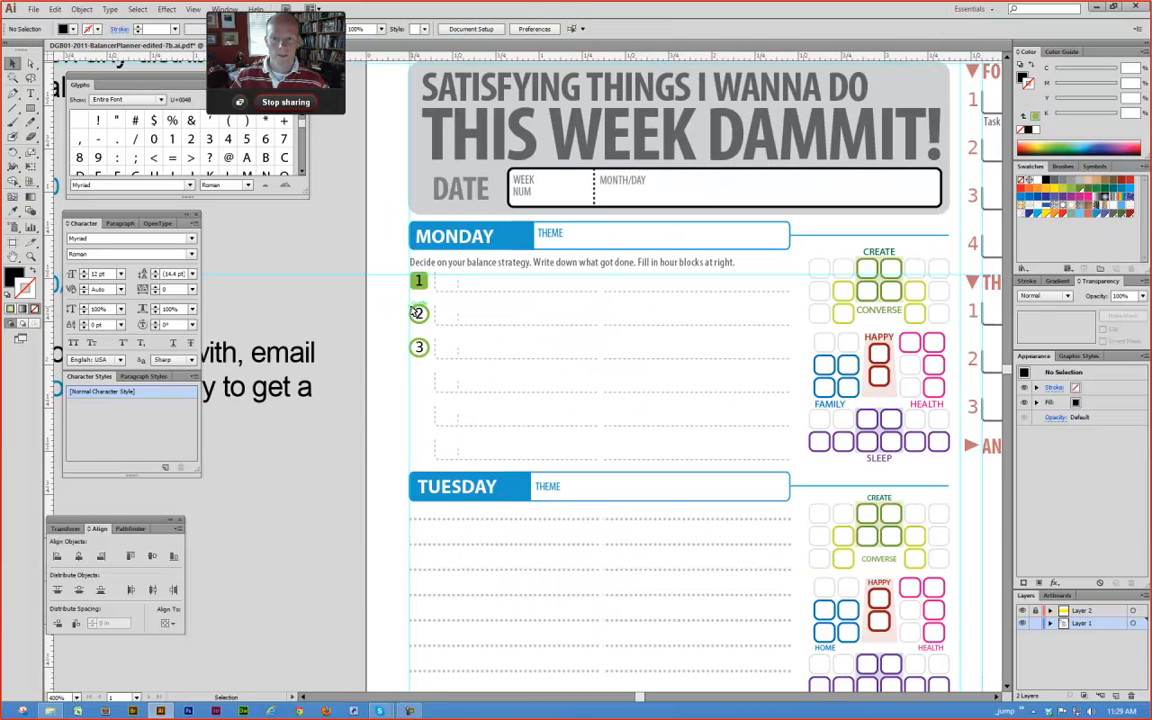
pyautogui.moveTo(403, 308); pyautogui.dragTo(660, 466)
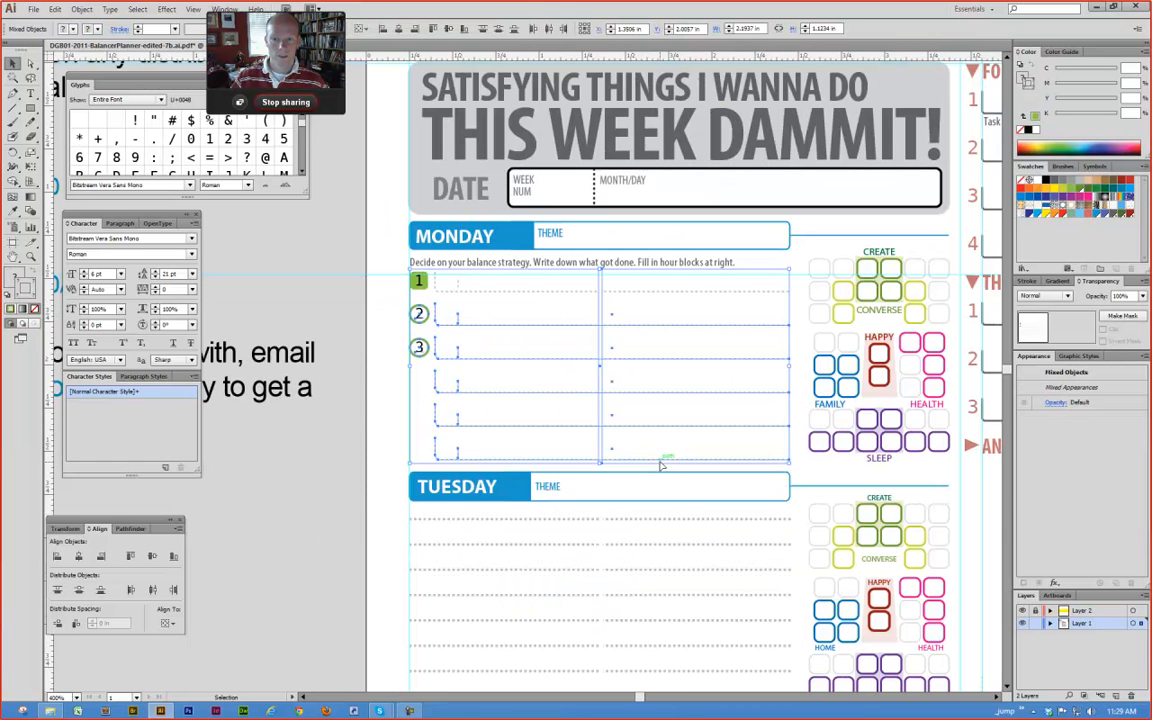
pyautogui.click(424, 401)
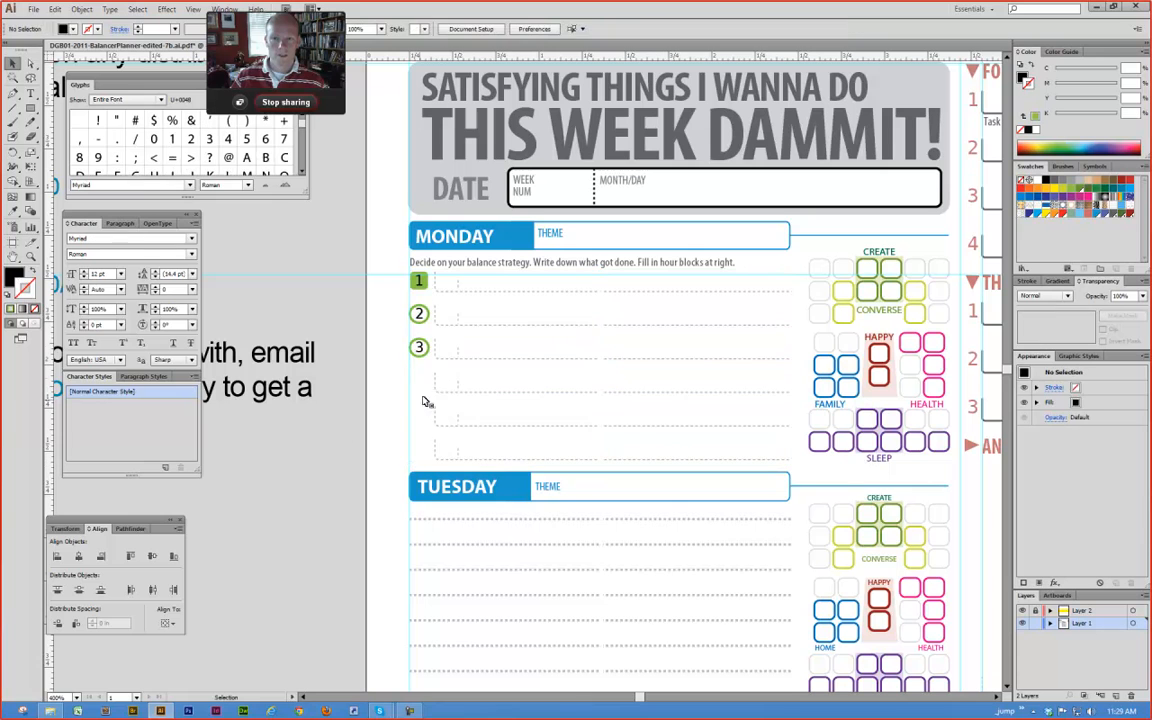
# Step: Delete the second and third numbered writing lines from the Monday section, including their circled numbers
pyautogui.click(463, 318)
pyautogui.keyDown('shift'); pyautogui.click(459, 352); pyautogui.keyUp('shift')
pyautogui.keyDown('shift'); pyautogui.click(459, 386); pyautogui.keyUp('shift')
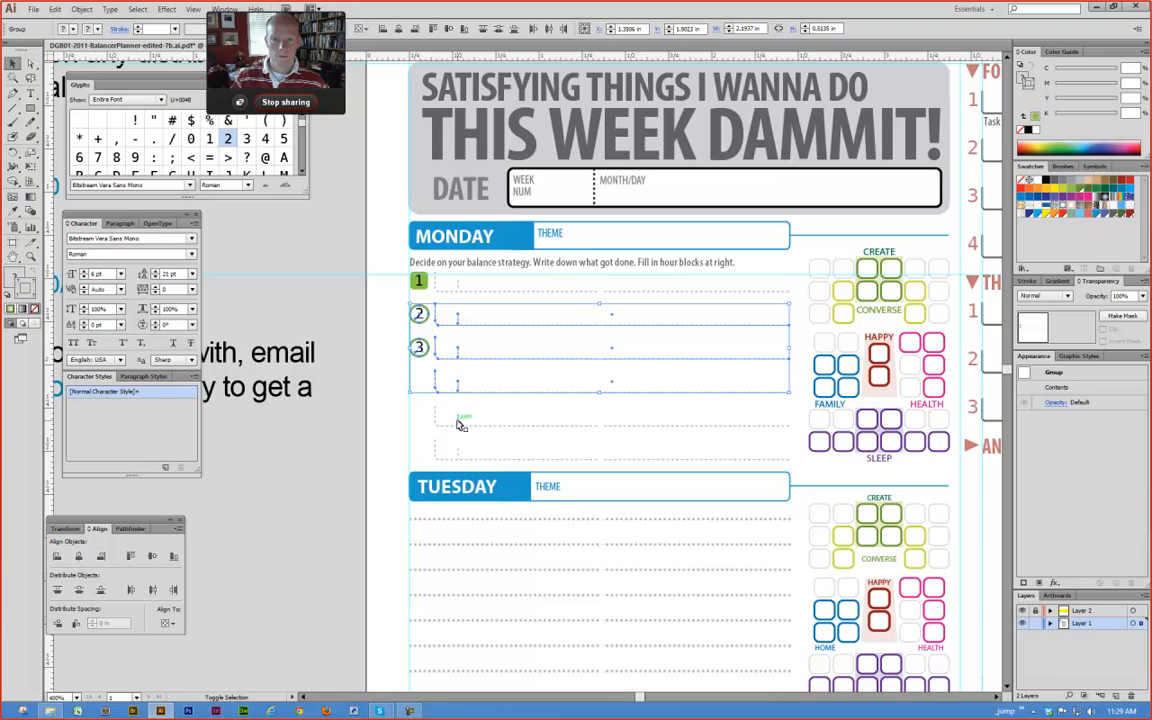
pyautogui.keyDown('shift'); pyautogui.click(457, 418); pyautogui.keyUp('shift')
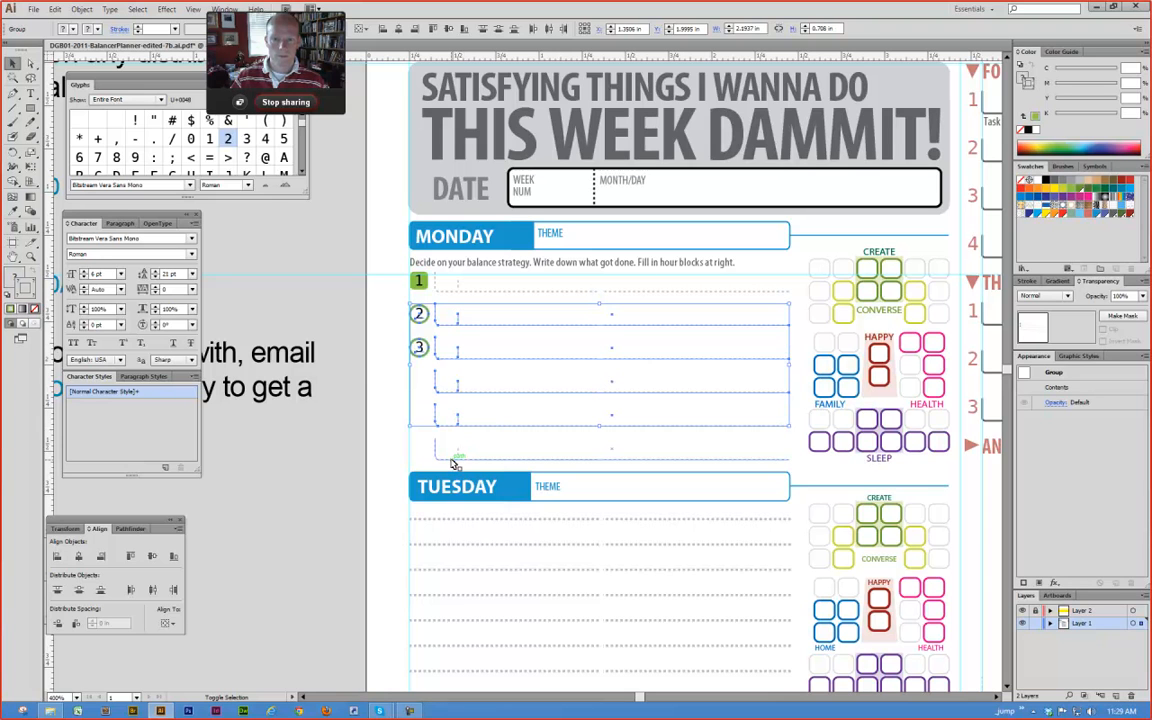
pyautogui.keyDown('shift'); pyautogui.click(451, 462); pyautogui.keyUp('shift')
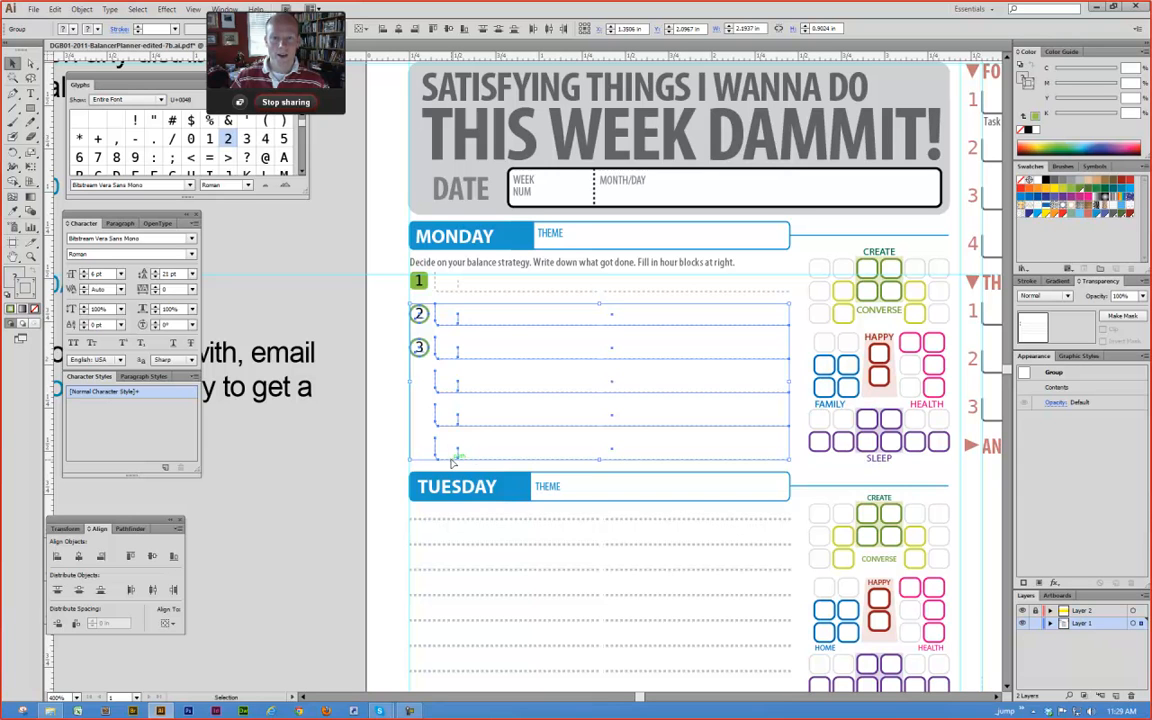
pyautogui.moveTo(390, 314); pyautogui.dragTo(440, 353)
pyautogui.press('Delete')
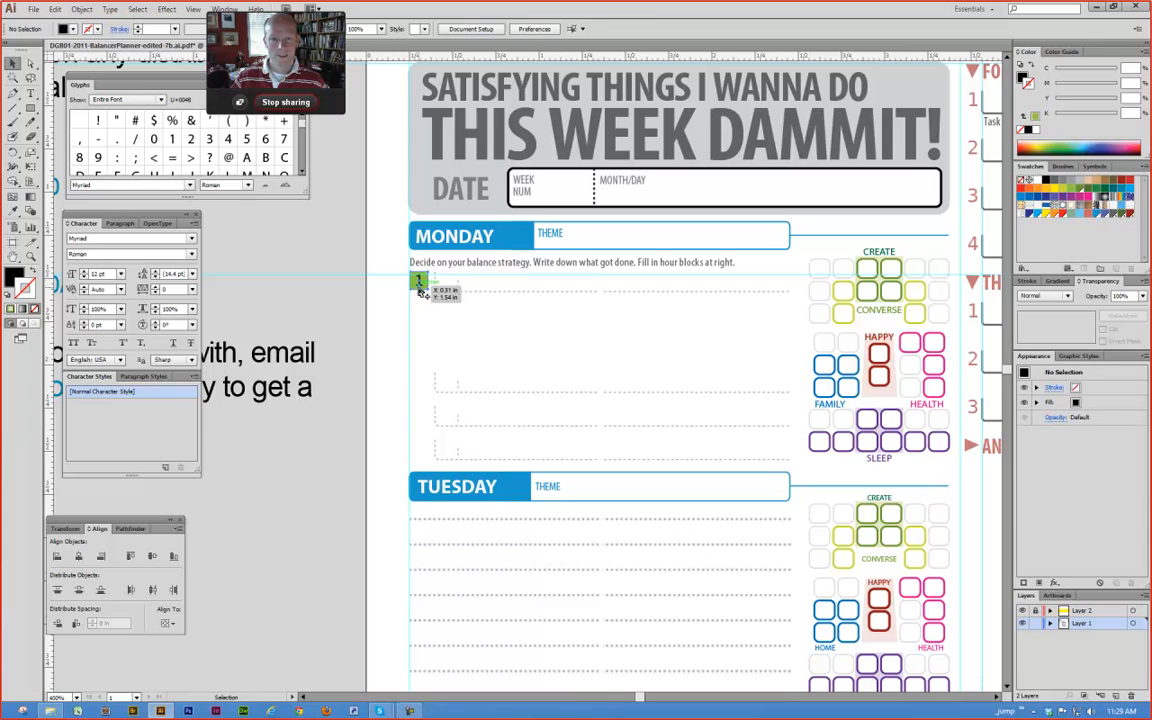
# Step: Set the dash length of line 1's dashed bracket and its short vertical divider to 0.5 pt and deselect them
pyautogui.moveTo(399, 249); pyautogui.dragTo(409, 449)
pyautogui.press('a')
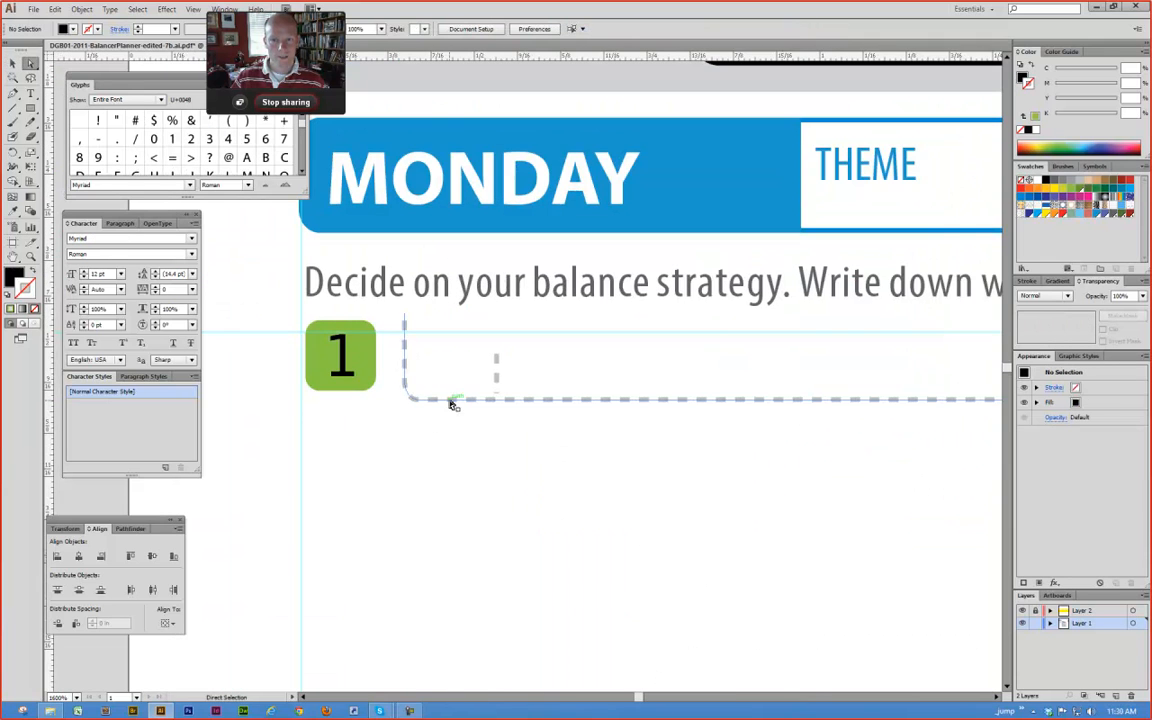
pyautogui.click(453, 403)
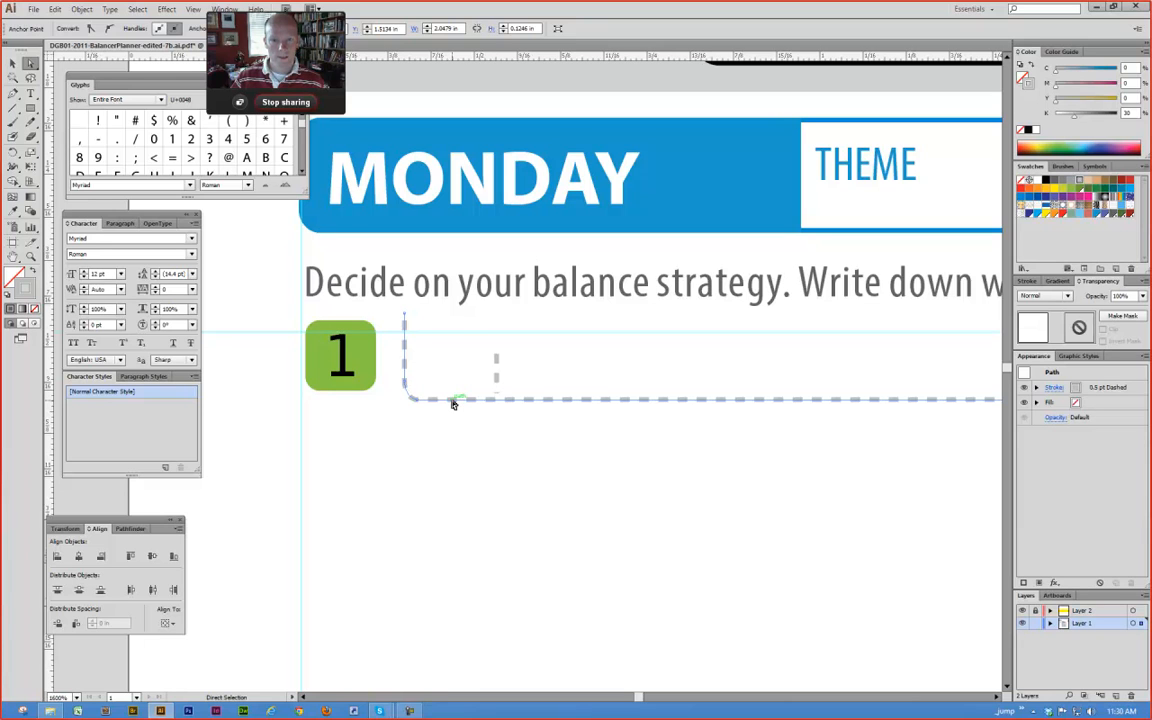
pyautogui.click(514, 432)
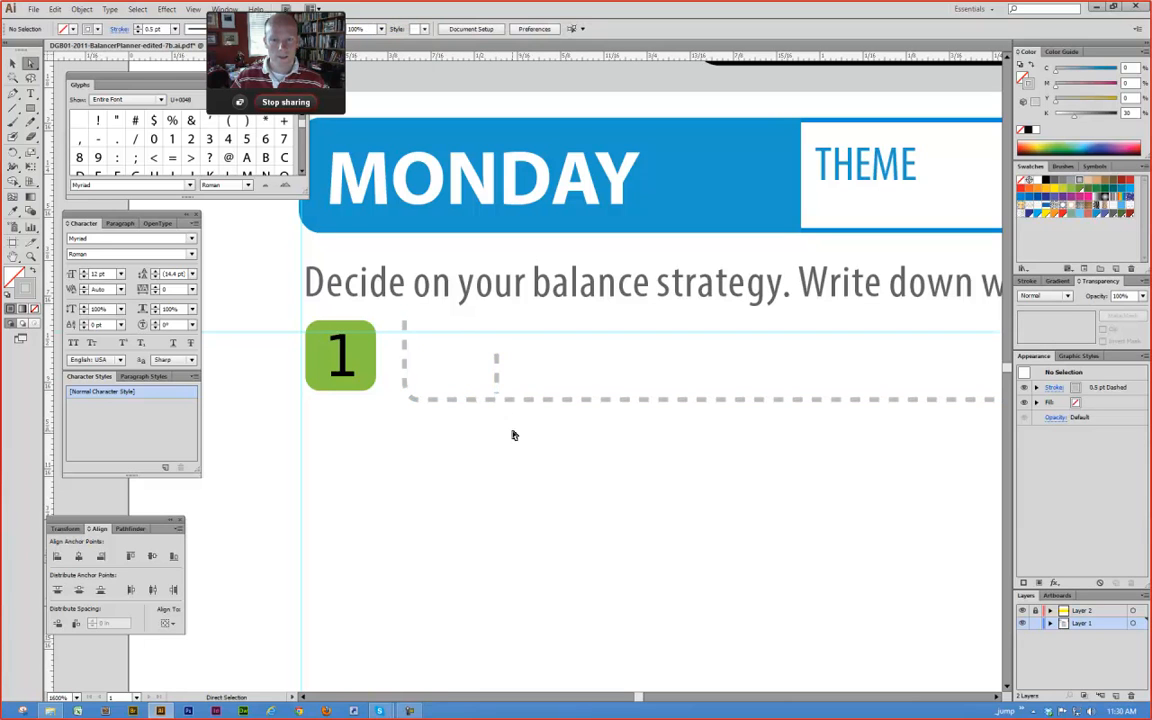
pyautogui.click(497, 399)
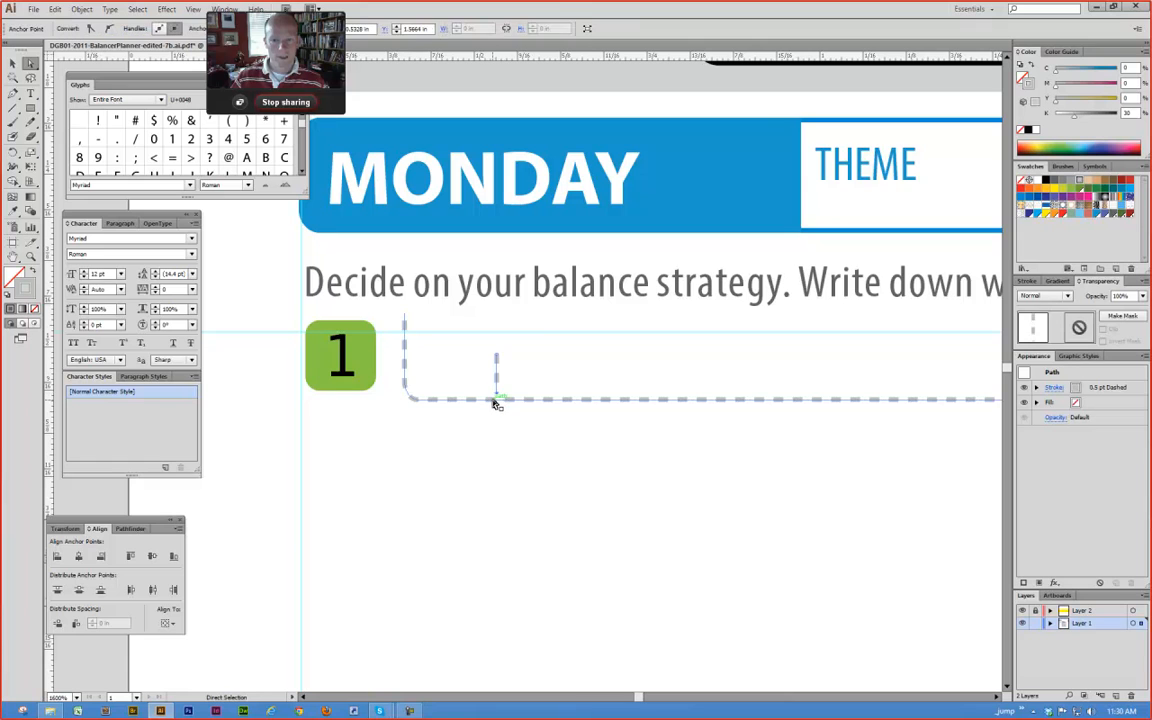
pyautogui.keyDown('shift'); pyautogui.click(494, 401); pyautogui.keyUp('shift')
pyautogui.click(780, 450)
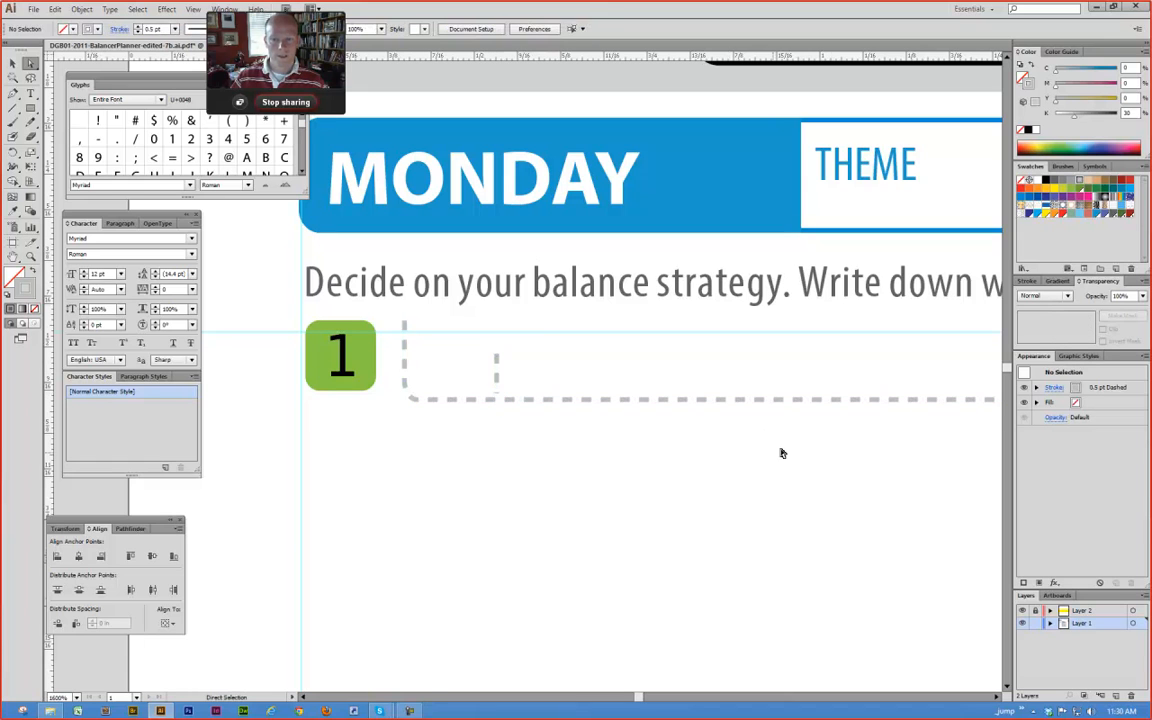
pyautogui.click(705, 400)
pyautogui.keyDown('shift'); pyautogui.click(496, 368); pyautogui.keyUp('shift')
pyautogui.click(1027, 283)
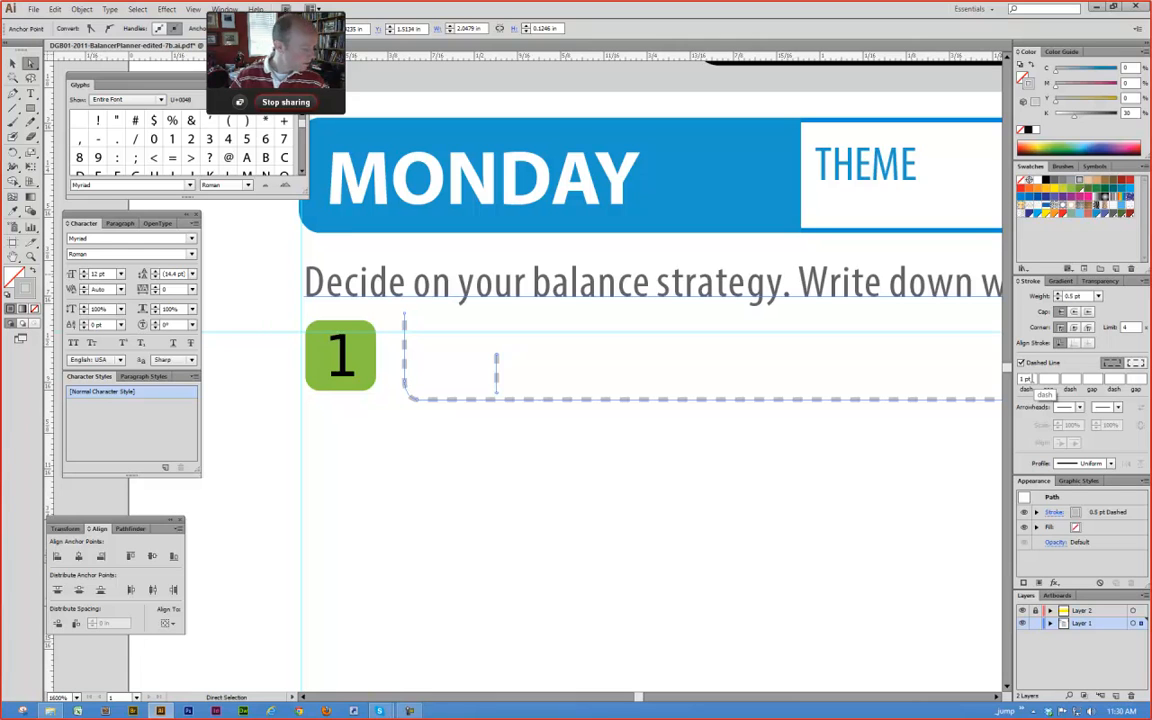
pyautogui.moveTo(1032, 379); pyautogui.dragTo(983, 383)
pyautogui.write('0.5')
pyautogui.press('Tab')
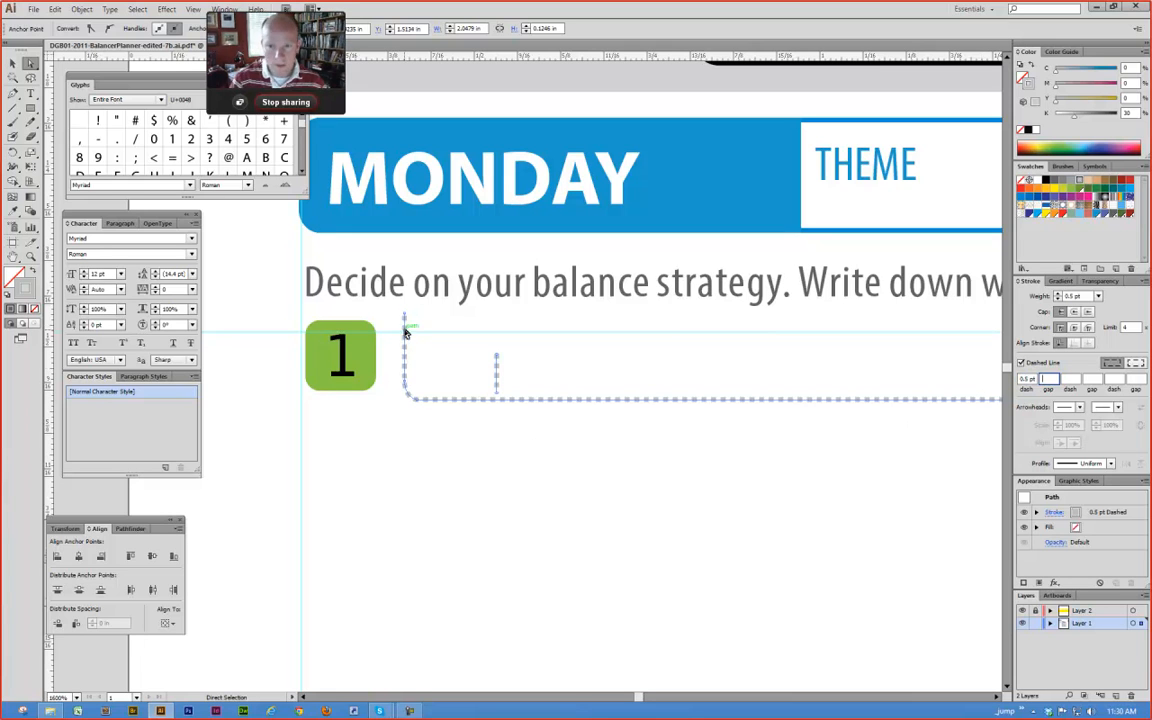
pyautogui.click(504, 450)
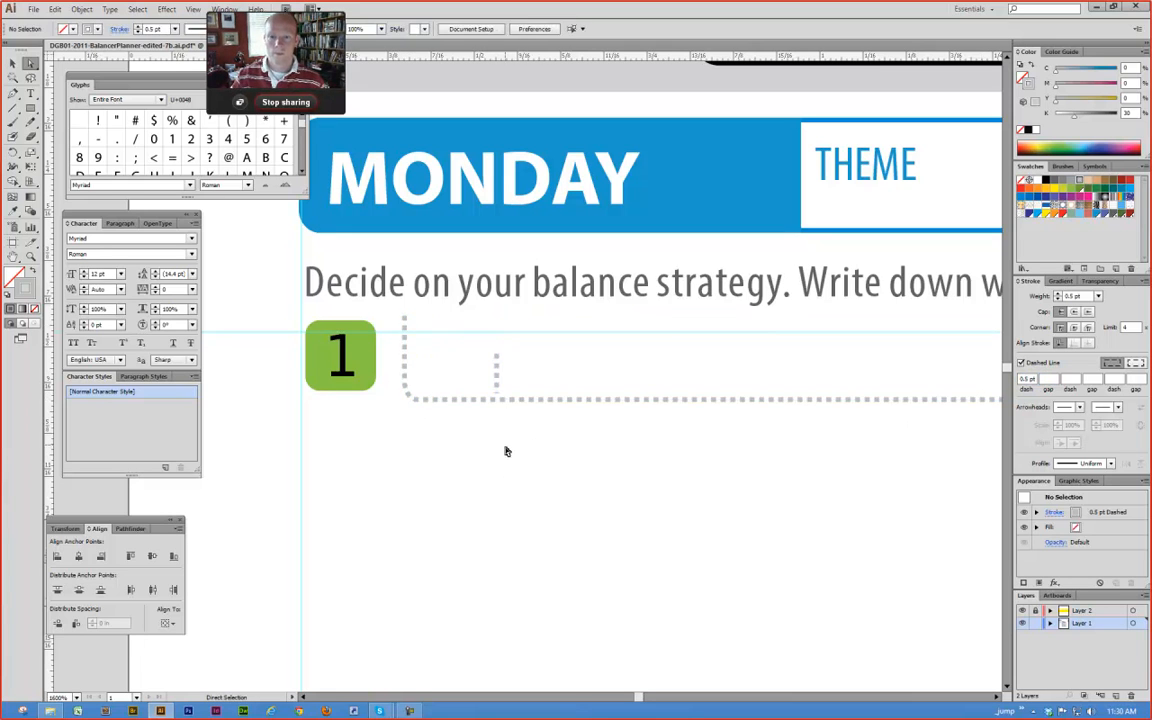
# Step: Reposition line 1's short vertical dotted divider so it lines up with a dot of the horizontal line
pyautogui.click(496, 398)
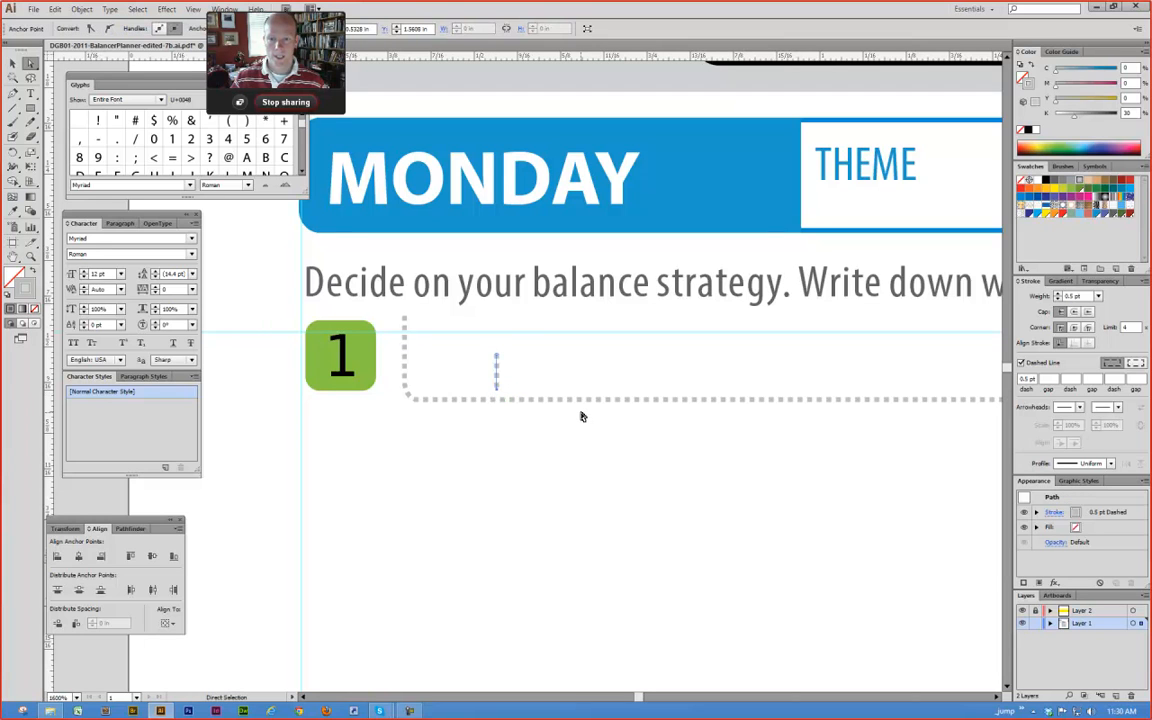
pyautogui.click(530, 445)
pyautogui.click(498, 374)
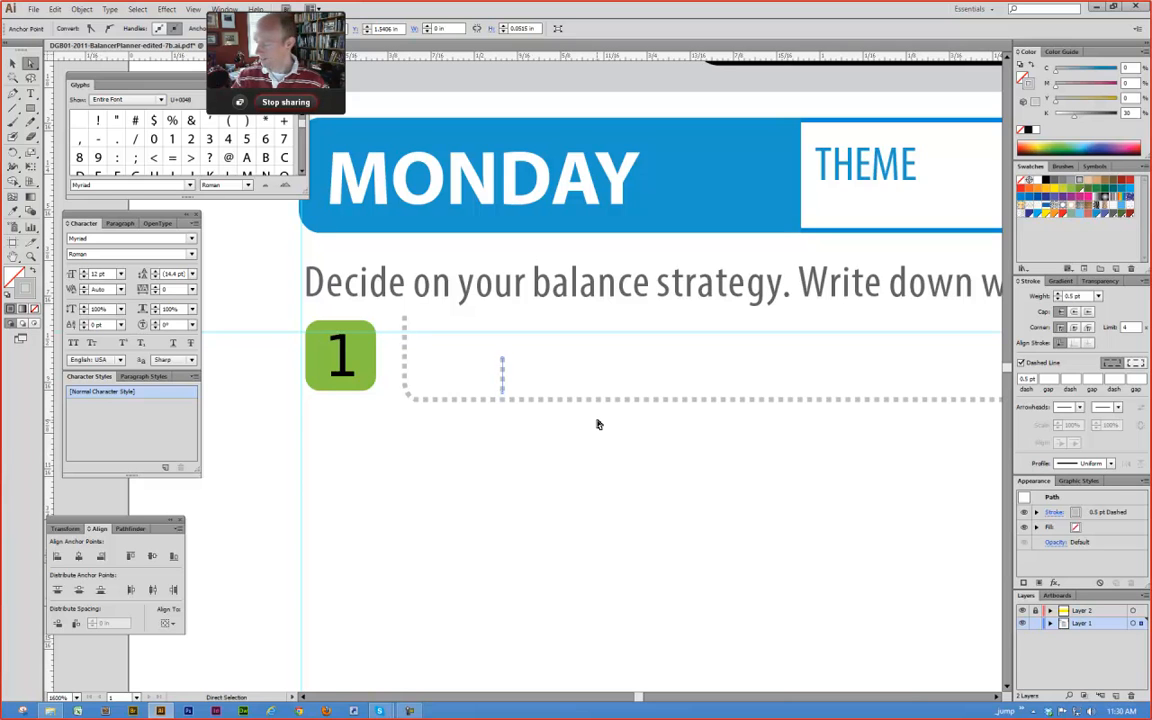
pyautogui.press('z')
pyautogui.moveTo(468, 339); pyautogui.dragTo(563, 460)
pyautogui.press('Up')
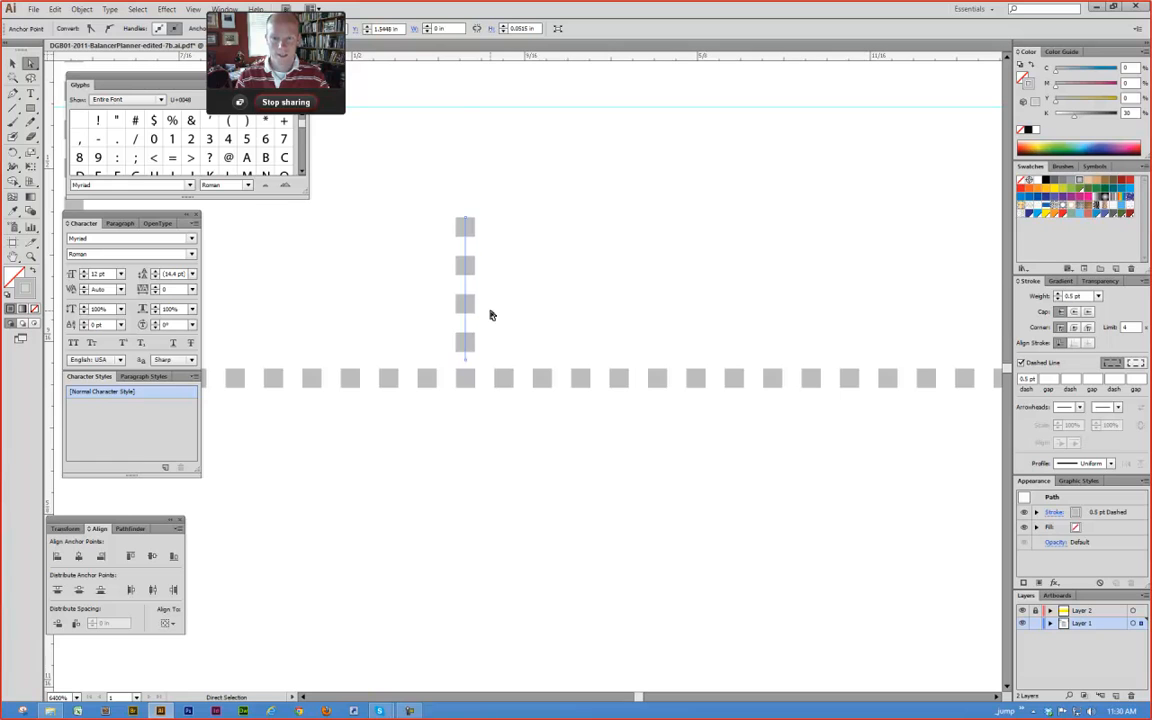
pyautogui.click(482, 520)
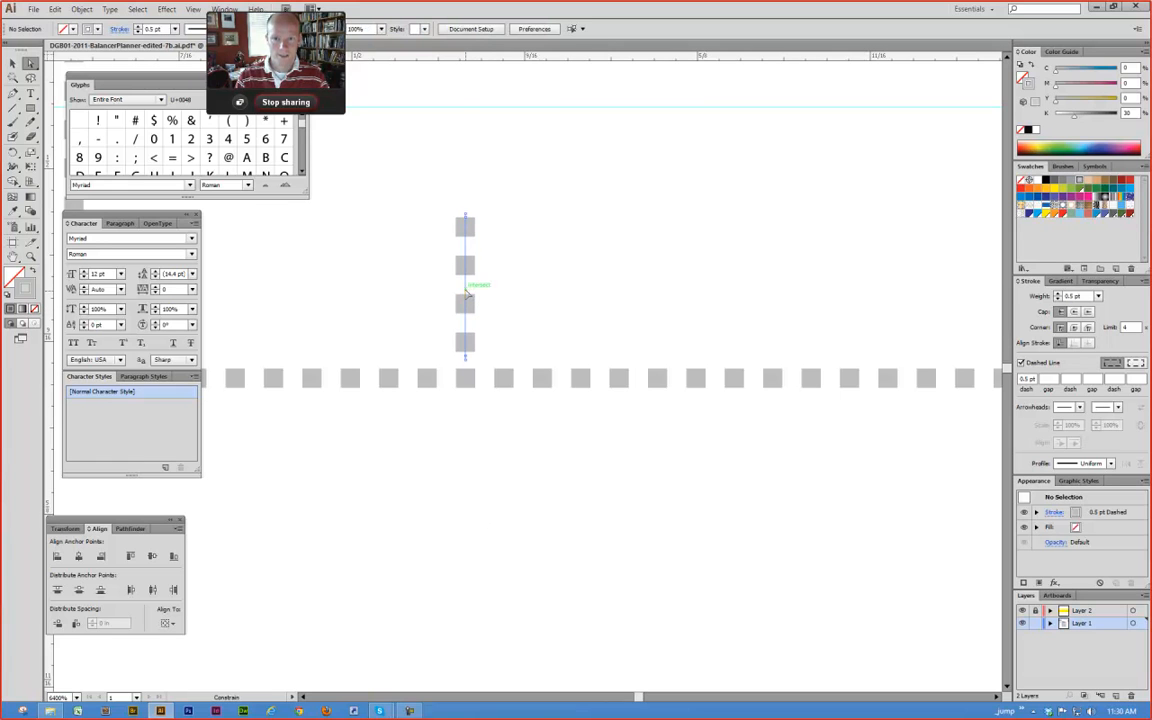
# Step: Fine-tune the short divider's height so its dots continue evenly above the horizontal dotted line, and deselect it
pyautogui.moveTo(466, 293); pyautogui.dragTo(466, 289)
pyautogui.click(533, 308)
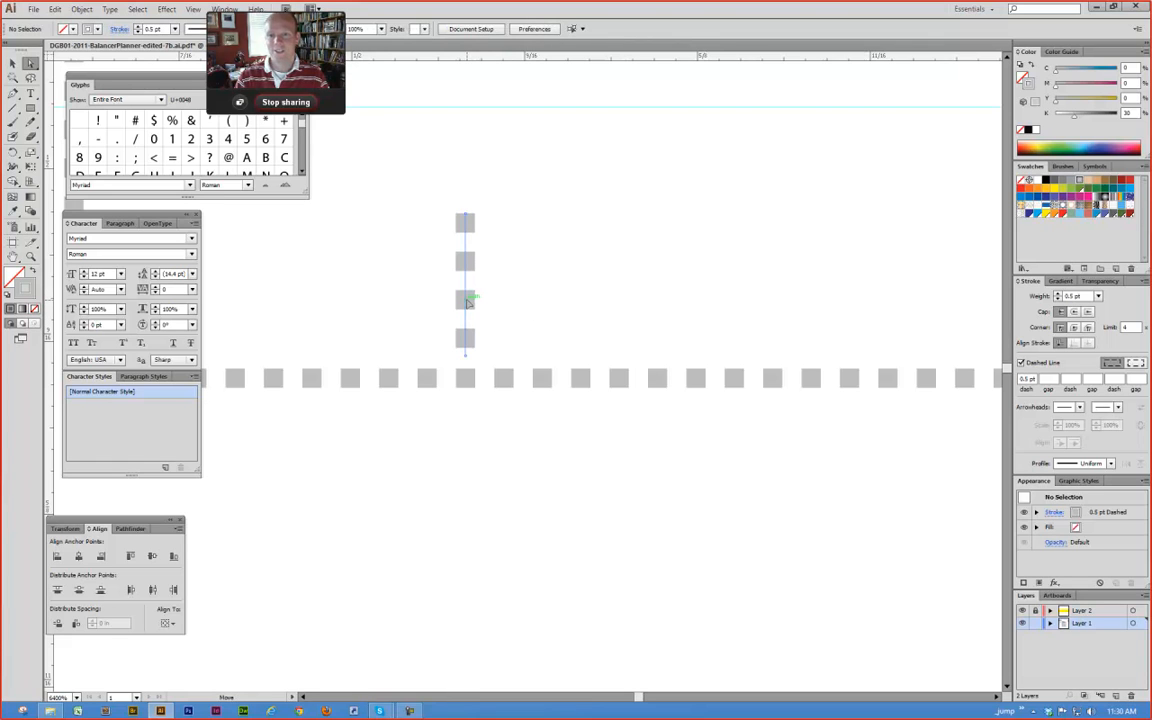
pyautogui.click(467, 302)
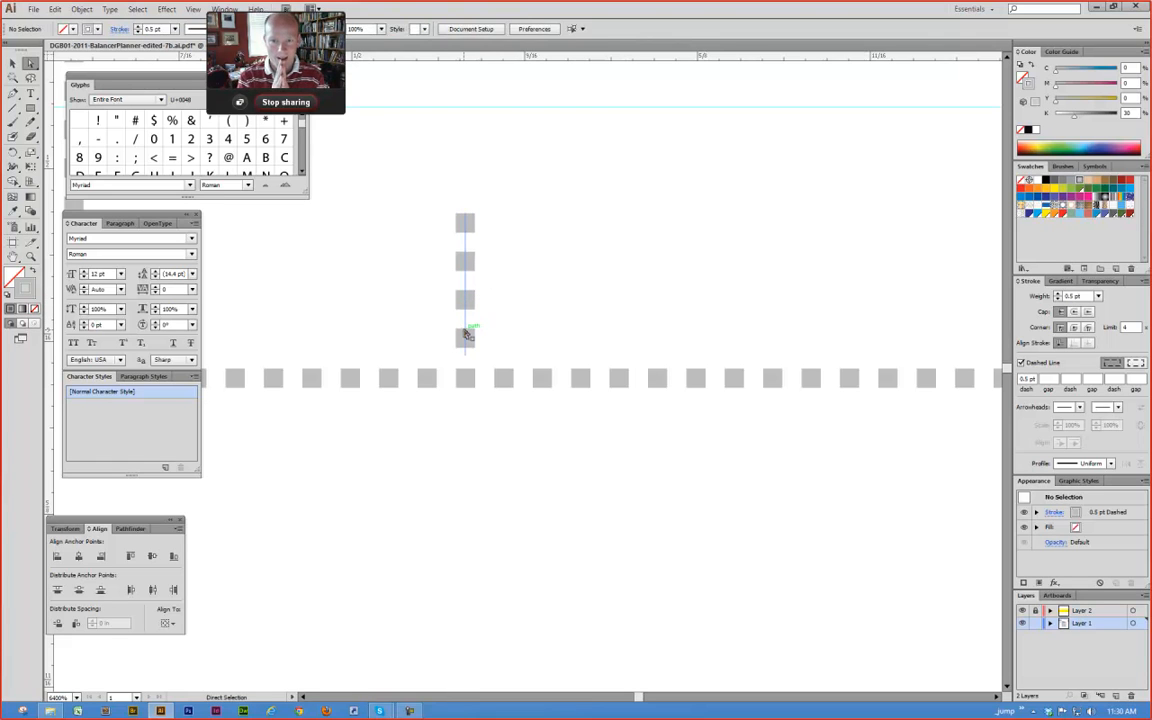
pyautogui.moveTo(465, 327); pyautogui.dragTo(465, 331)
pyautogui.hotkey('ctrl', 'z')
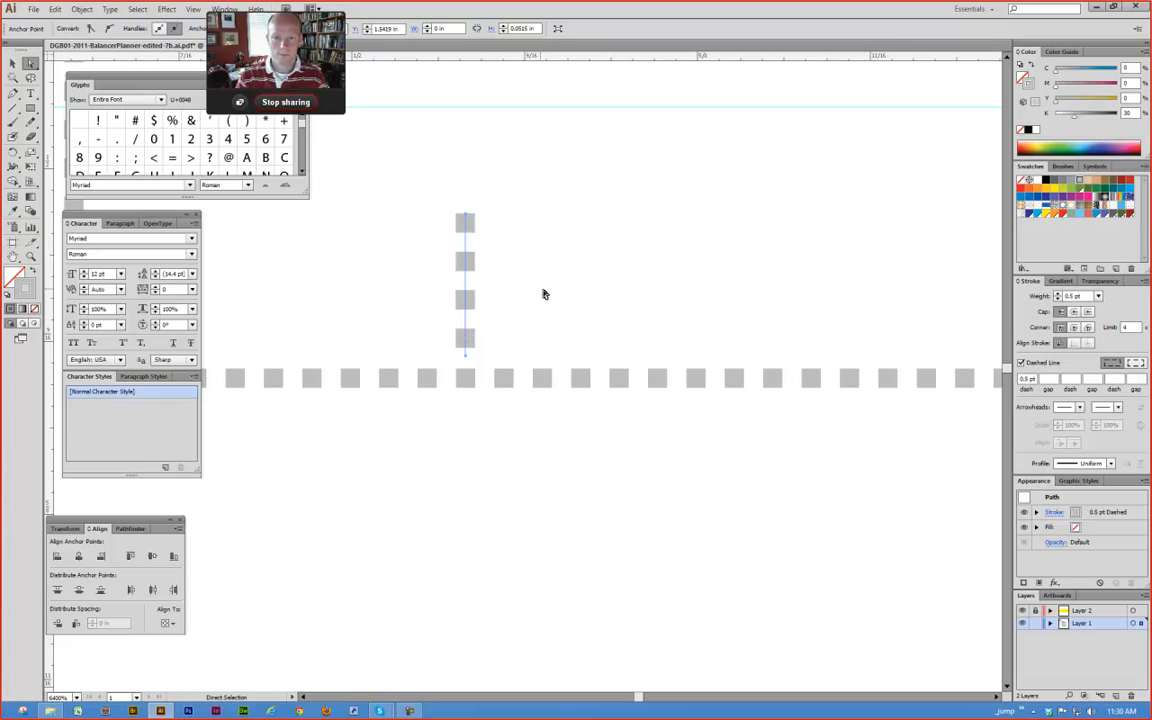
pyautogui.moveTo(466, 278)
pyautogui.mouseDown()
pyautogui.moveTo(469, 224)
pyautogui.moveTo(465, 272)
pyautogui.mouseUp()
pyautogui.press('Down')
pyautogui.press('Up')
pyautogui.moveTo(467, 277); pyautogui.dragTo(467, 283)
pyautogui.click(515, 282)
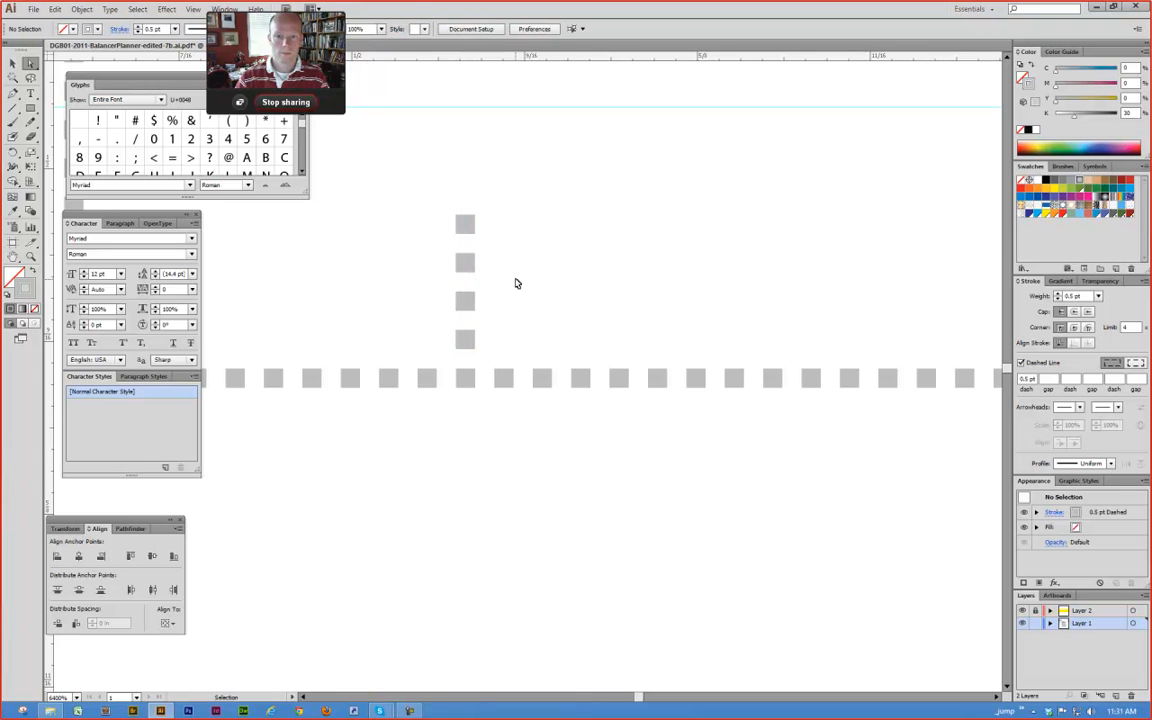
# Step: Shorten line 1's dotted bracket so its right end stops at the white vertical strip in the middle of the Monday section
pyautogui.hotkey('ctrl', '1')
pyautogui.moveTo(352, 232); pyautogui.dragTo(419, 288)
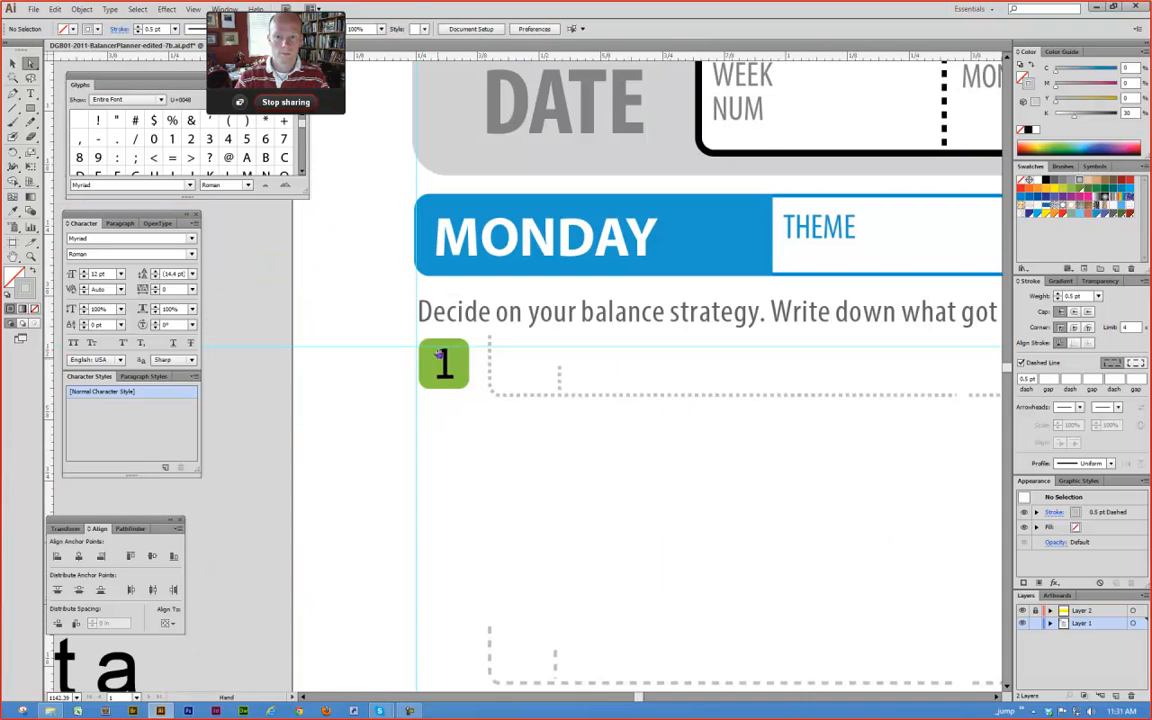
pyautogui.keyDown('ctrl'); pyautogui.keyDown('alt'); pyautogui.click(553, 463); pyautogui.keyUp('alt'); pyautogui.keyUp('ctrl')
pyautogui.keyDown('ctrl'); pyautogui.keyDown('alt'); pyautogui.click(556, 461); pyautogui.keyUp('alt'); pyautogui.keyUp('ctrl')
pyautogui.moveTo(604, 382); pyautogui.dragTo(502, 466)
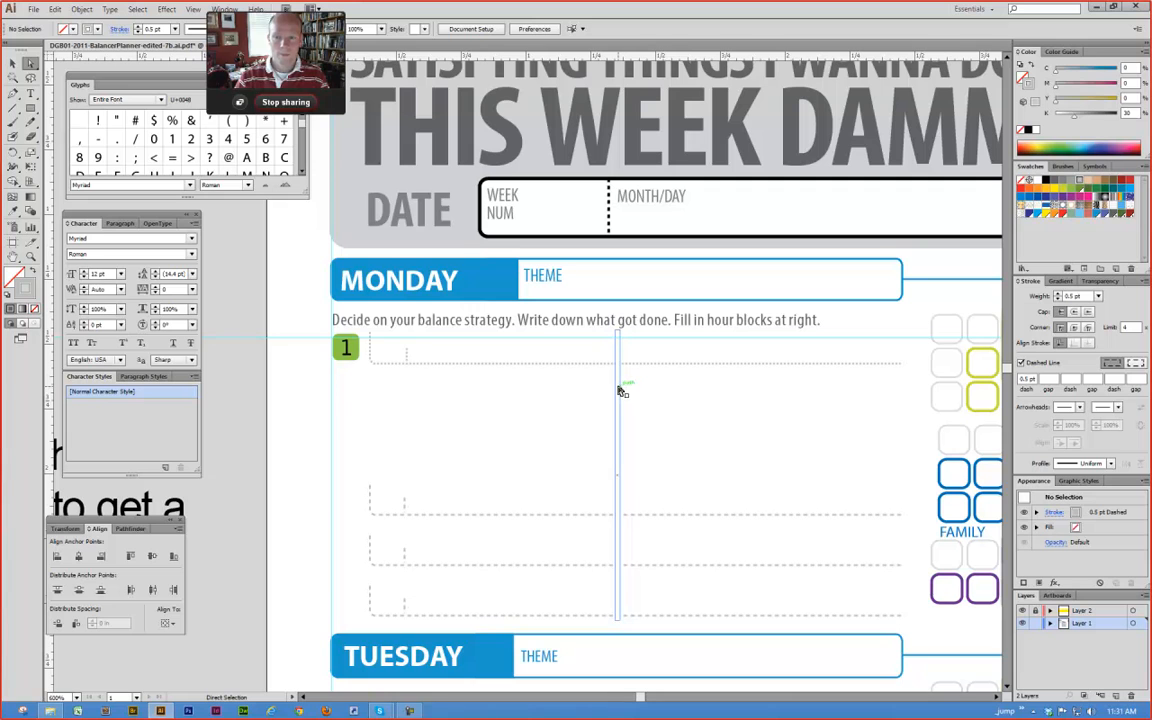
pyautogui.click(621, 391)
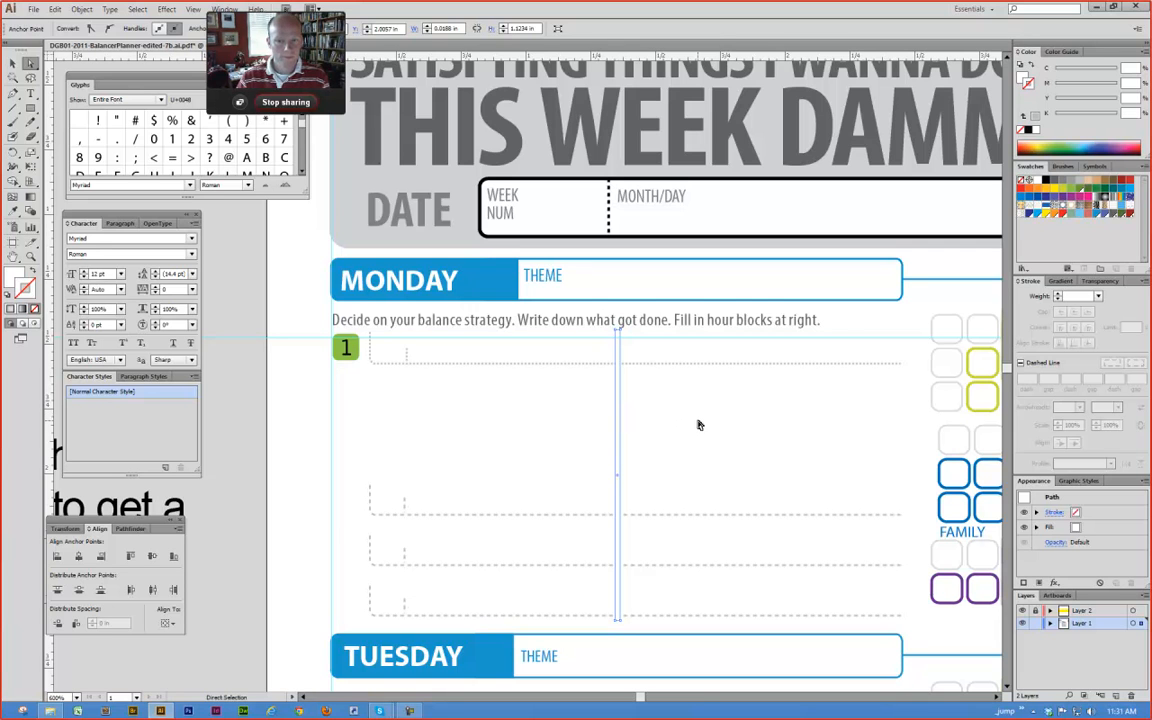
pyautogui.click(730, 421)
pyautogui.moveTo(905, 366)
pyautogui.mouseDown()
pyautogui.moveTo(637, 392)
pyautogui.moveTo(617, 374)
pyautogui.mouseUp()
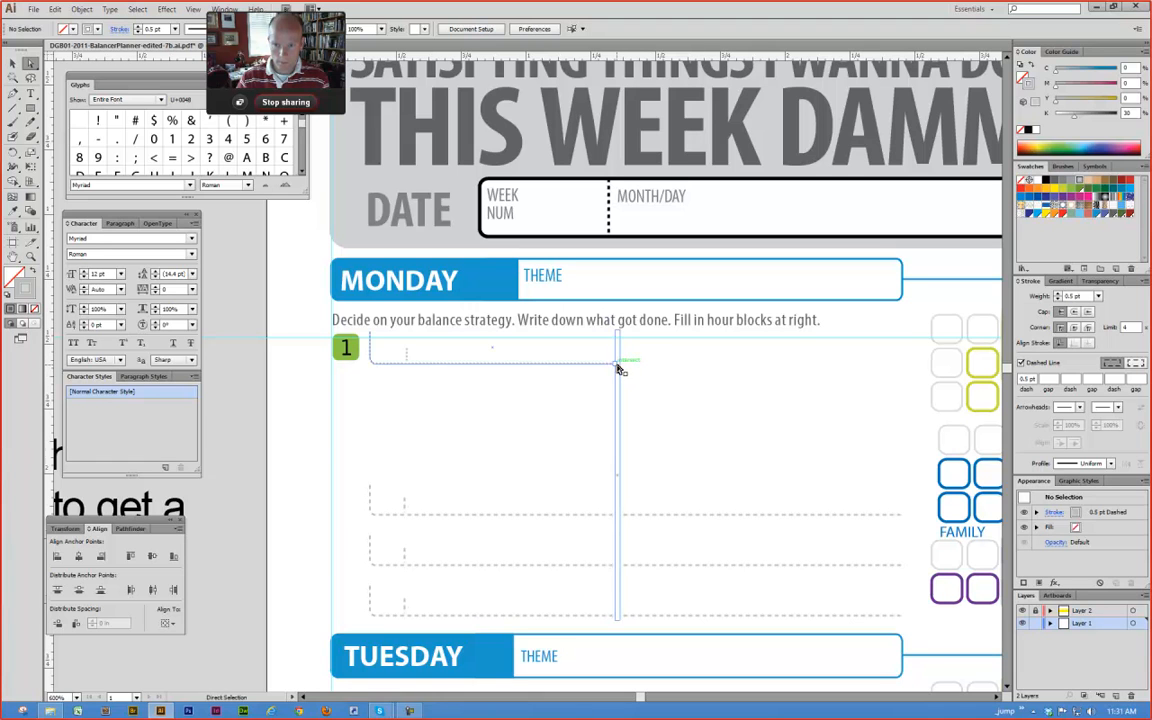
# Step: Examine the shortened dotted path of line 1 from its right end back to its rounded corner
pyautogui.moveTo(586, 346); pyautogui.dragTo(661, 405)
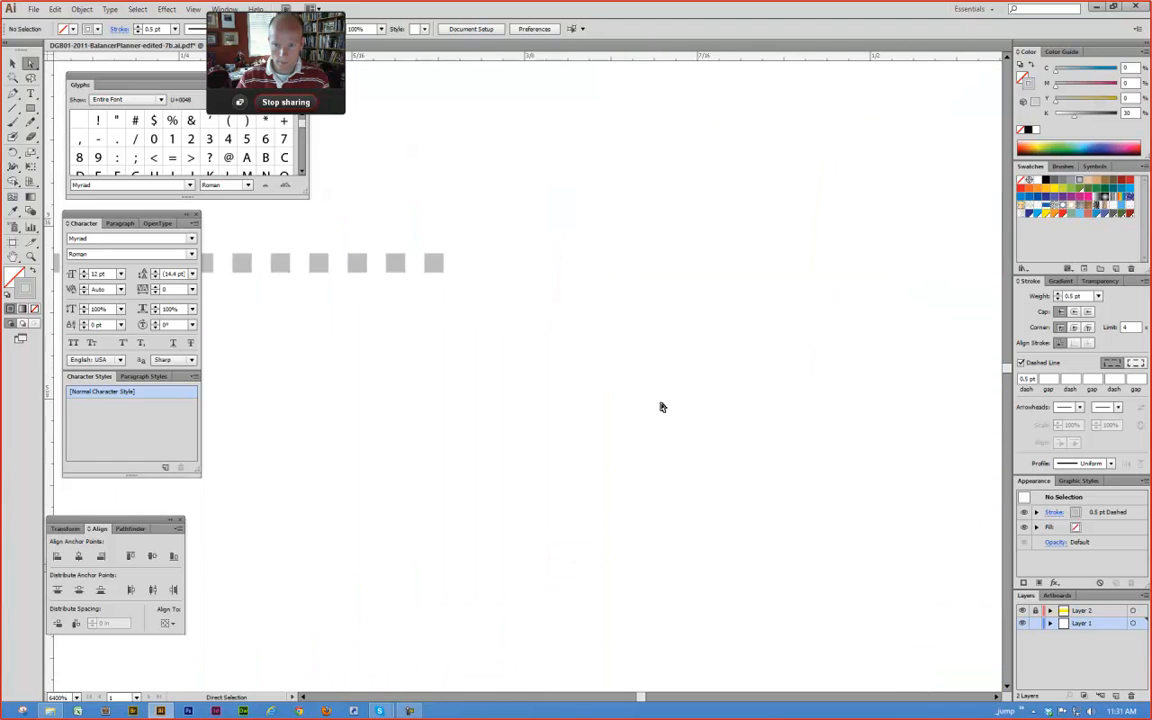
pyautogui.keyDown('ctrl'); pyautogui.keyDown('alt'); pyautogui.click(449, 352); pyautogui.keyUp('alt'); pyautogui.keyUp('ctrl')
pyautogui.keyDown('ctrl'); pyautogui.keyDown('alt'); pyautogui.click(467, 344); pyautogui.keyUp('alt'); pyautogui.keyUp('ctrl')
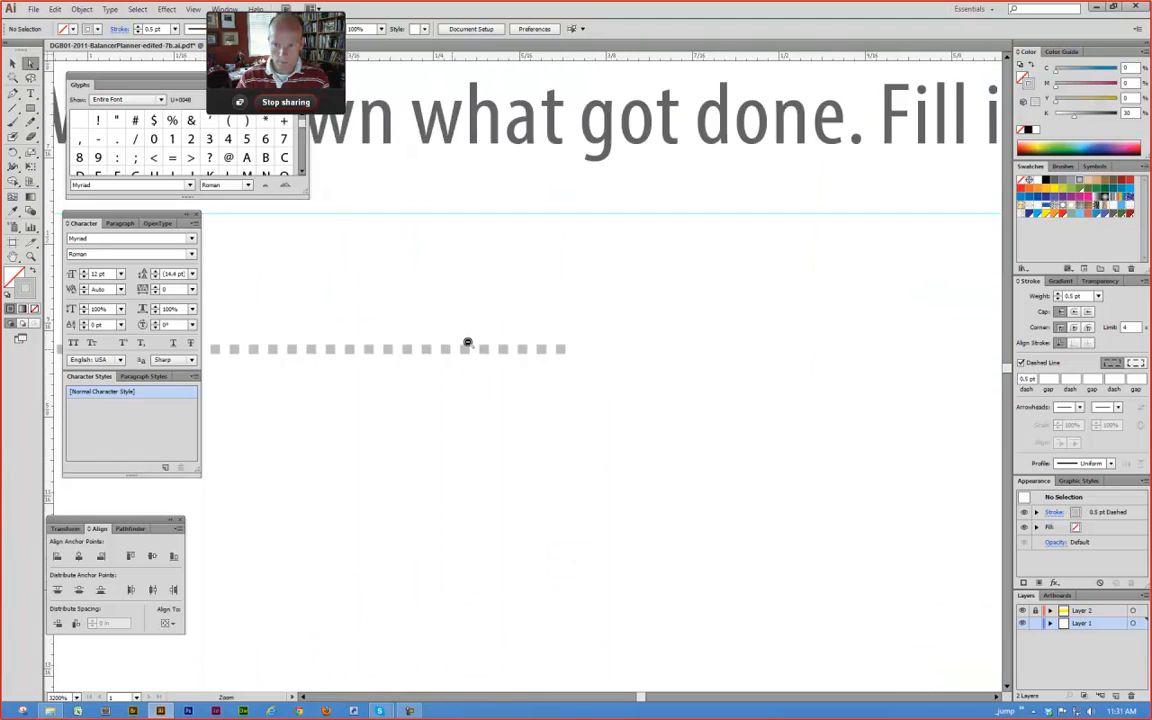
pyautogui.click(575, 358)
pyautogui.moveTo(580, 375); pyautogui.dragTo(608, 376)
pyautogui.click(567, 350)
pyautogui.moveTo(386, 417); pyautogui.dragTo(731, 433)
pyautogui.moveTo(388, 474); pyautogui.dragTo(647, 475)
pyautogui.moveTo(306, 445); pyautogui.dragTo(553, 470)
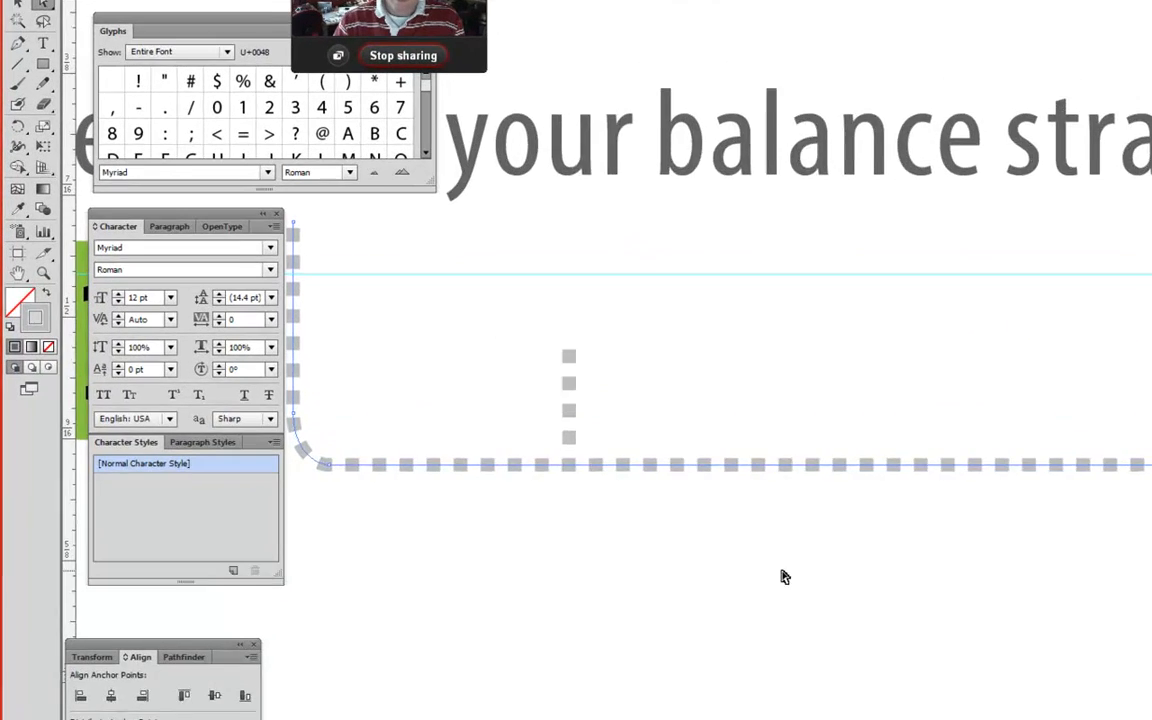
pyautogui.click(785, 574)
pyautogui.keyDown('ctrl'); pyautogui.keyDown('alt'); pyautogui.click(1004, 535); pyautogui.keyUp('alt'); pyautogui.keyUp('ctrl')
pyautogui.keyDown('ctrl'); pyautogui.keyDown('alt'); pyautogui.click(986, 517); pyautogui.keyUp('alt'); pyautogui.keyUp('ctrl')
pyautogui.keyDown('ctrl'); pyautogui.keyDown('alt'); pyautogui.click(986, 517); pyautogui.keyUp('alt'); pyautogui.keyUp('ctrl')
pyautogui.moveTo(853, 424); pyautogui.dragTo(750, 561)
pyautogui.keyDown('ctrl'); pyautogui.keyDown('alt'); pyautogui.click(872, 525); pyautogui.keyUp('alt'); pyautogui.keyUp('ctrl')
pyautogui.keyDown('ctrl'); pyautogui.keyDown('alt'); pyautogui.click(872, 525); pyautogui.keyUp('alt'); pyautogui.keyUp('ctrl')
pyautogui.keyDown('ctrl'); pyautogui.keyDown('alt'); pyautogui.click(872, 525); pyautogui.keyUp('alt'); pyautogui.keyUp('ctrl')
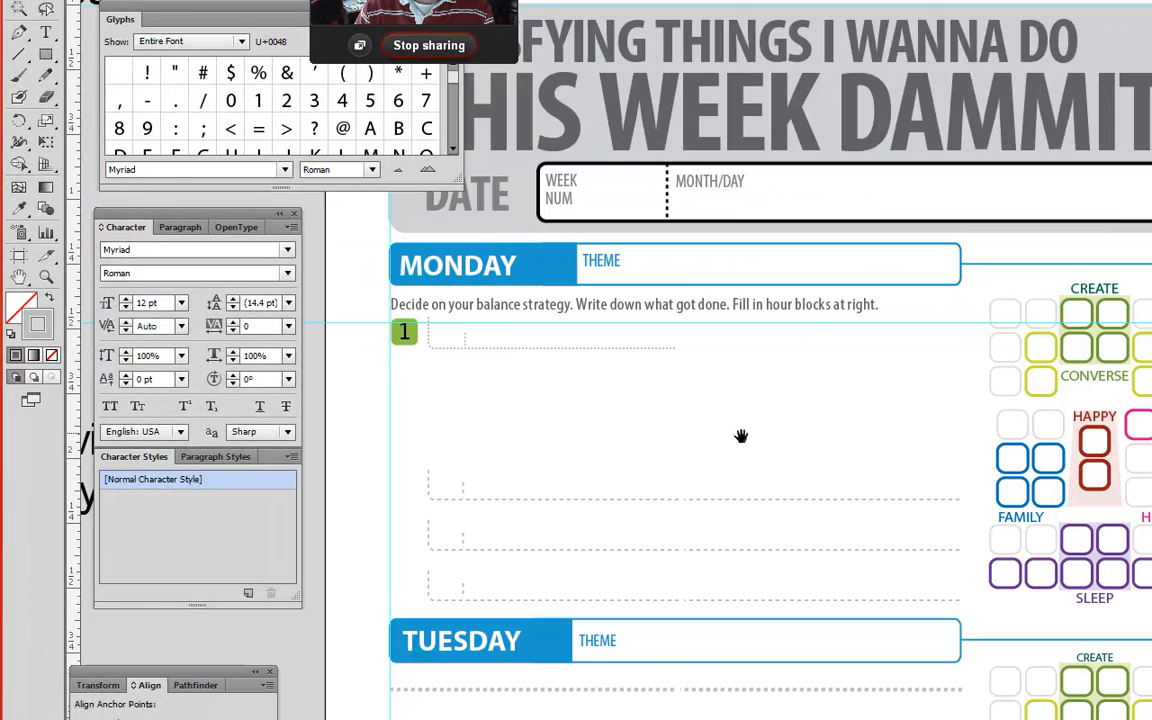
# Step: Draw a horizontal dotted line continuing line 1 from just past the central gap to the section's right edge
pyautogui.click(19, 54)
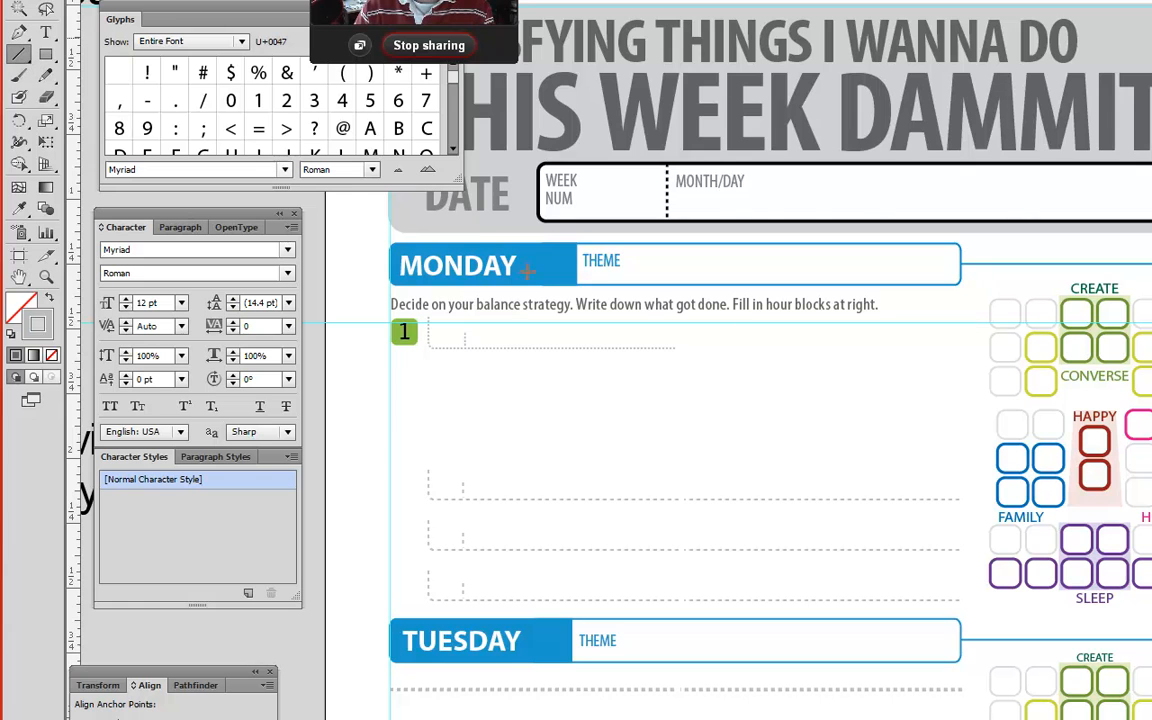
pyautogui.moveTo(686, 350); pyautogui.dragTo(957, 350)
pyautogui.moveTo(656, 321); pyautogui.dragTo(733, 411)
pyautogui.keyDown('ctrl'); pyautogui.keyDown('alt'); pyautogui.click(739, 411); pyautogui.keyUp('alt'); pyautogui.keyUp('ctrl')
pyautogui.keyDown('ctrl'); pyautogui.keyDown('alt'); pyautogui.click(739, 411); pyautogui.keyUp('alt'); pyautogui.keyUp('ctrl')
pyautogui.keyDown('ctrl'); pyautogui.keyDown('alt'); pyautogui.click(739, 411); pyautogui.keyUp('alt'); pyautogui.keyUp('ctrl')
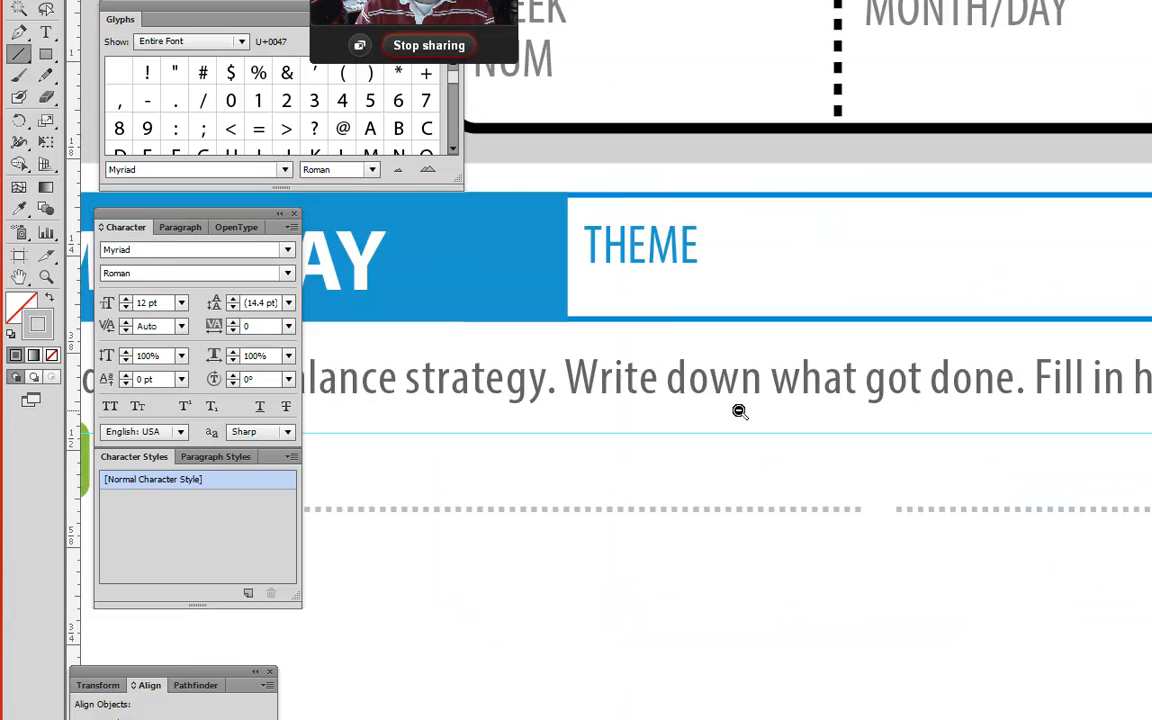
pyautogui.keyDown('ctrl'); pyautogui.keyDown('alt'); pyautogui.click(739, 411); pyautogui.keyUp('alt'); pyautogui.keyUp('ctrl')
# Step: Group line 1's dotted bracket, the new dotted line segment and the green number square, and deselect the group
pyautogui.press('v')
pyautogui.click(738, 525)
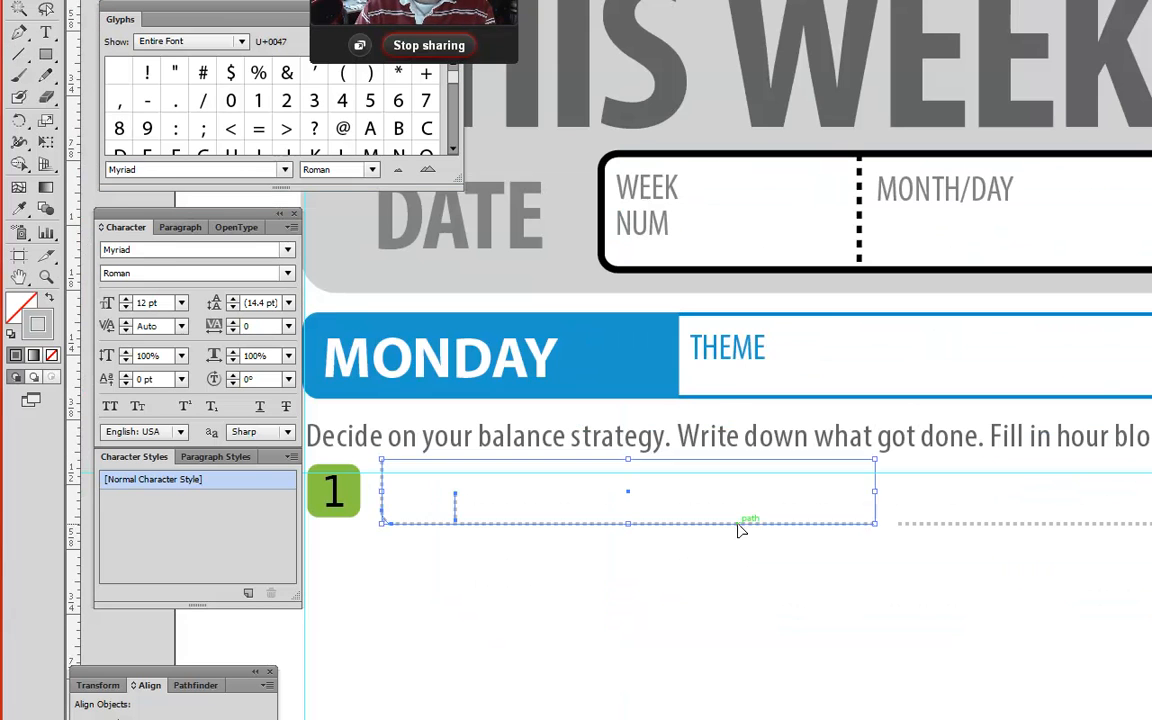
pyautogui.keyDown('shift'); pyautogui.click(928, 525); pyautogui.keyUp('shift')
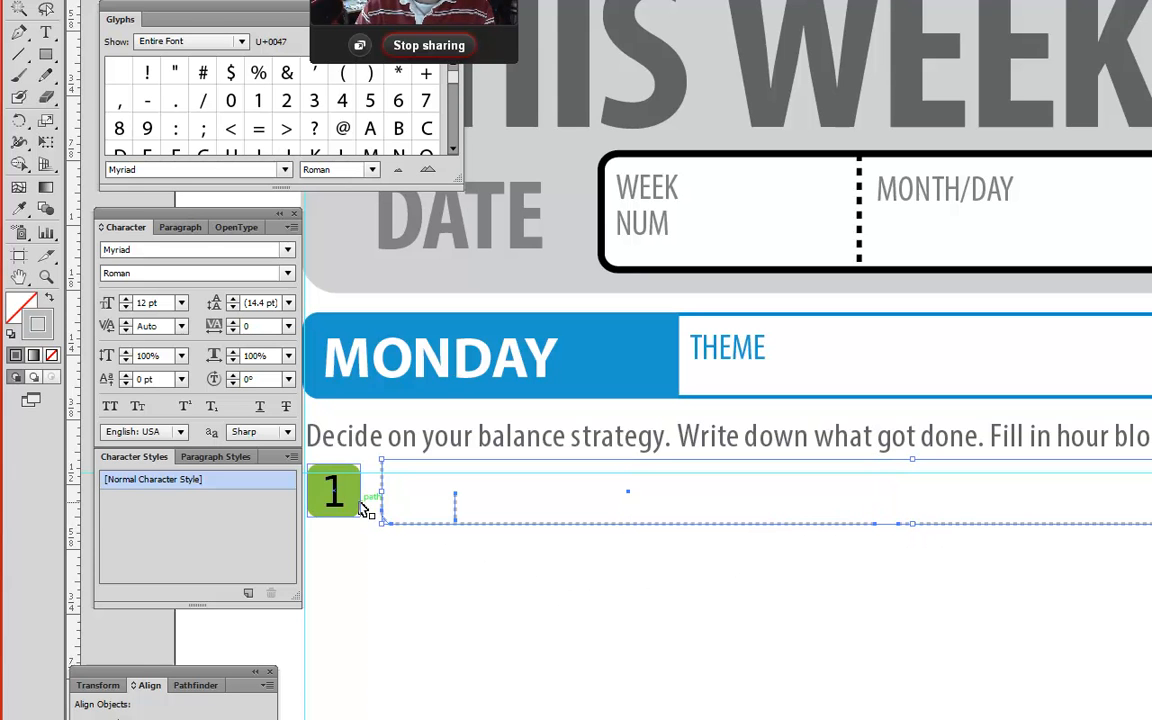
pyautogui.keyDown('shift'); pyautogui.click(360, 506); pyautogui.keyUp('shift')
pyautogui.click(490, 637)
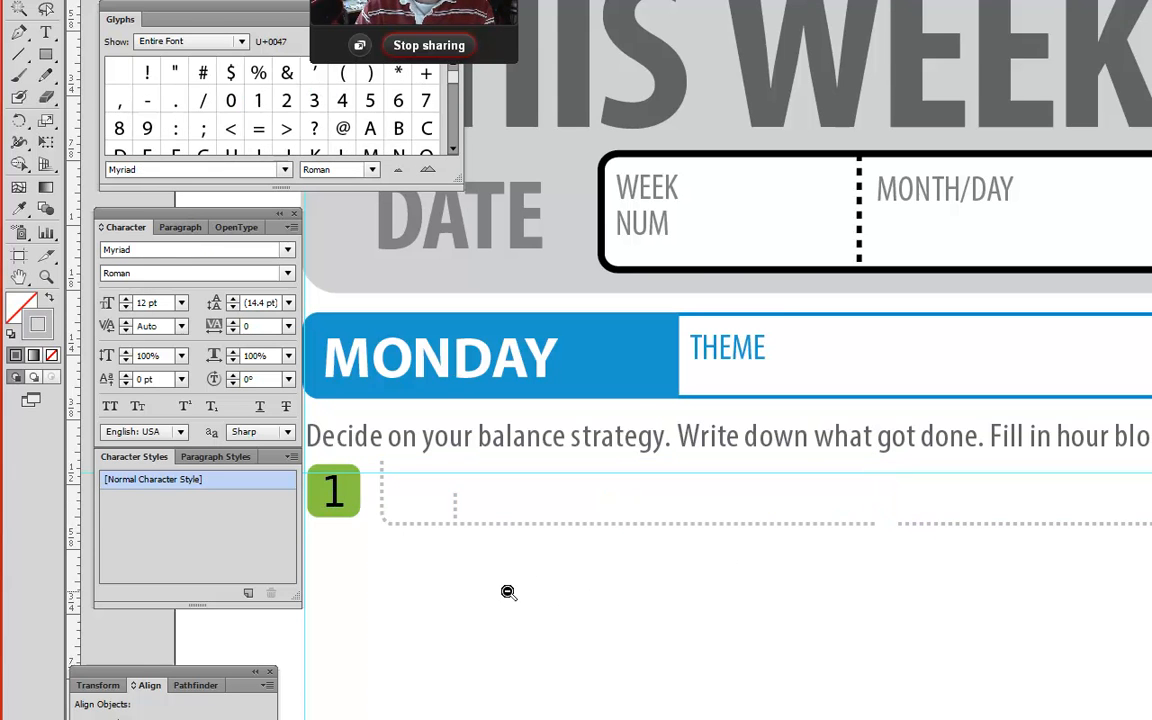
# Step: Duplicate the grouped line 1 twice down the Monday section and delete the three old dashed lines beneath
pyautogui.keyDown('ctrl'); pyautogui.keyDown('alt'); pyautogui.click(506, 590); pyautogui.keyUp('alt'); pyautogui.keyUp('ctrl')
pyautogui.keyDown('ctrl'); pyautogui.keyDown('alt'); pyautogui.click(506, 590); pyautogui.keyUp('alt'); pyautogui.keyUp('ctrl')
pyautogui.moveTo(890, 331); pyautogui.dragTo(885, 385)
pyautogui.moveTo(897, 405); pyautogui.dragTo(955, 445)
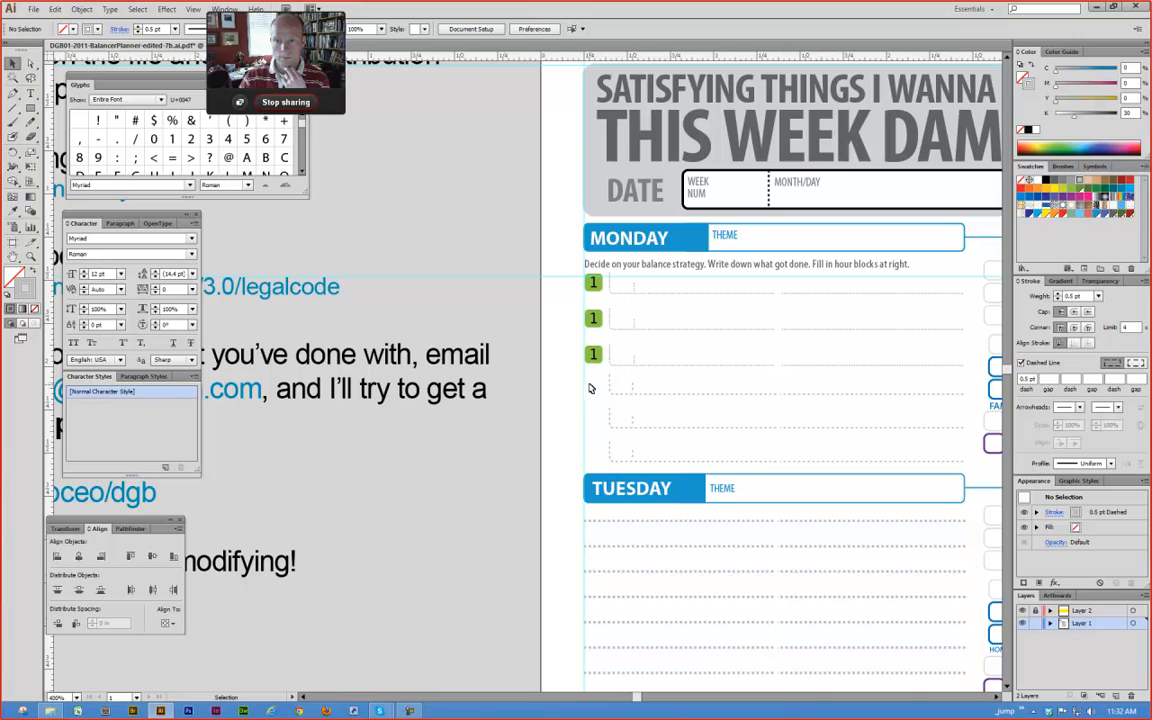
pyautogui.moveTo(617, 404); pyautogui.dragTo(790, 458)
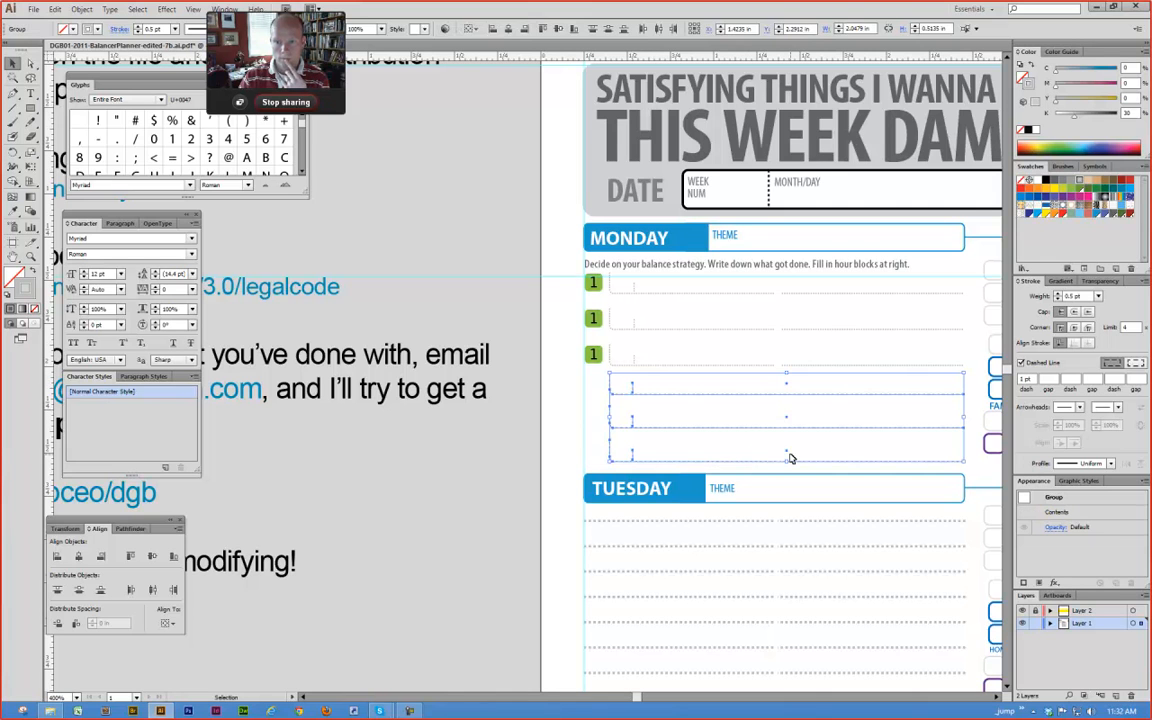
pyautogui.press('Delete')
pyautogui.moveTo(594, 361); pyautogui.dragTo(595, 398)
pyautogui.hotkey('ctrl', 'z')
pyautogui.hotkey('ctrl', 'z')
pyautogui.hotkey('ctrl', 'z')
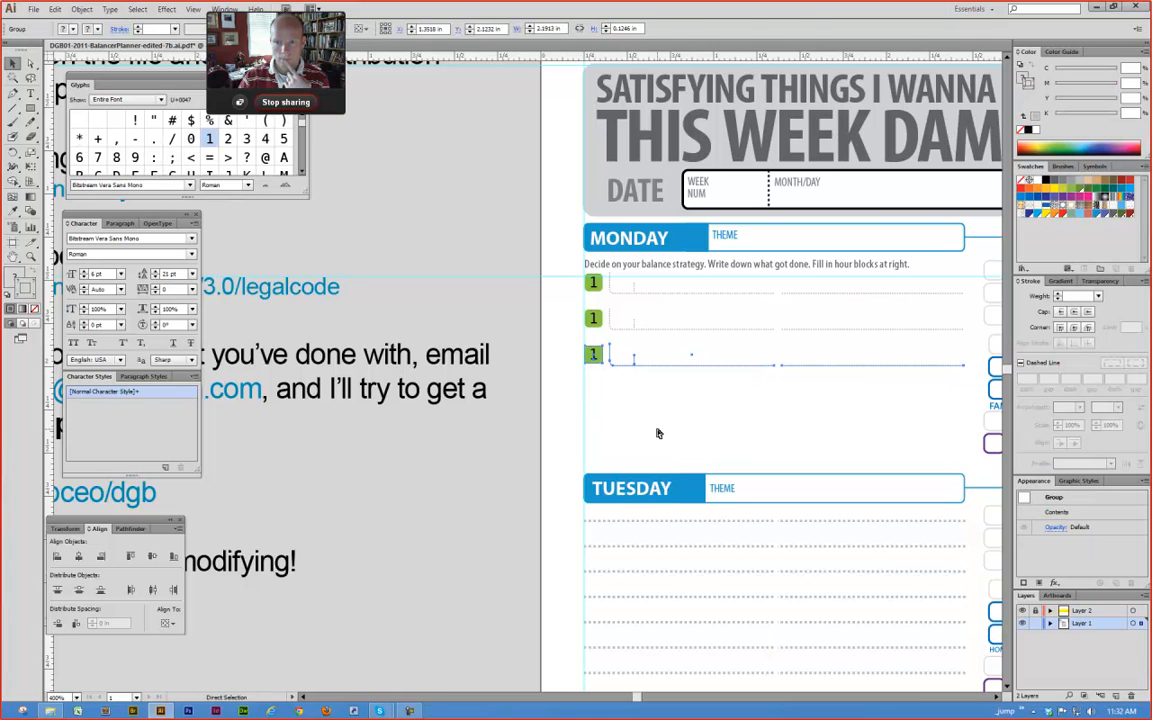
pyautogui.hotkey('ctrl', 'shift', 'z')
pyautogui.hotkey('ctrl', 'shift', 'z')
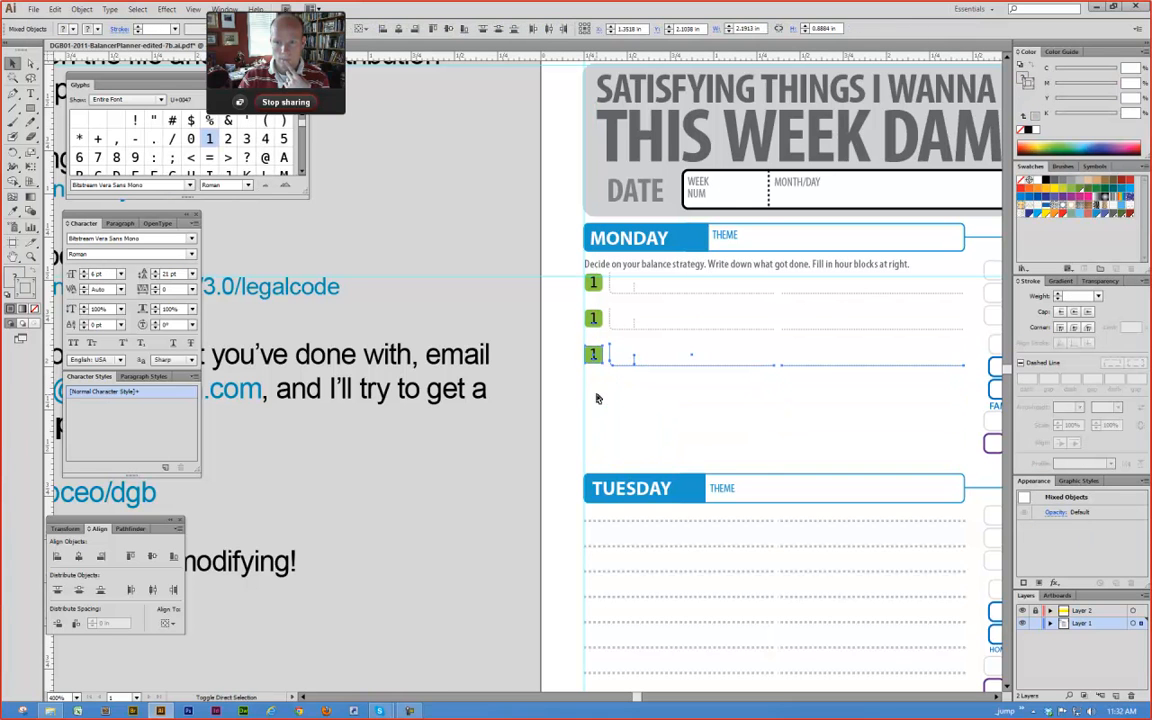
pyautogui.click(605, 393)
# Step: Duplicate the third numbered row straight down three times at equal steps to make six rows, and deselect
pyautogui.moveTo(592, 366); pyautogui.dragTo(594, 396)
pyautogui.hotkey('ctrl', 'd')
pyautogui.hotkey('ctrl', 'd')
pyautogui.click(660, 472)
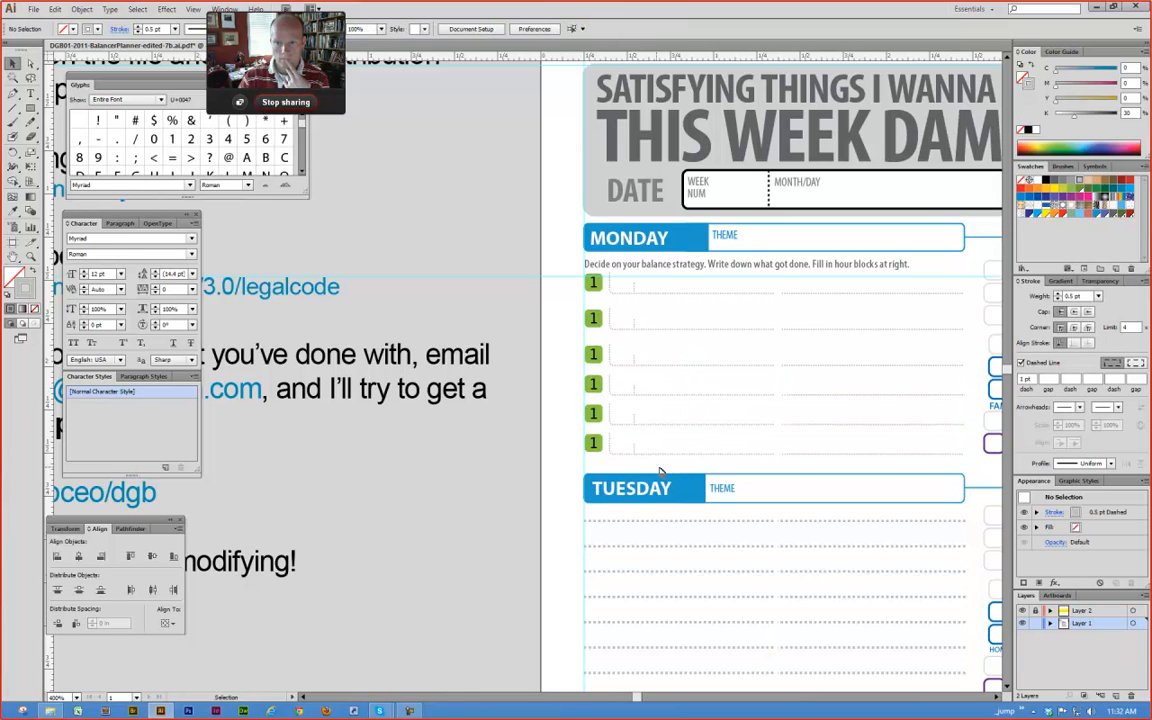
# Step: Distribute the six numbered Monday rows evenly in the vertical direction and deselect them
pyautogui.moveTo(659, 413); pyautogui.dragTo(518, 251)
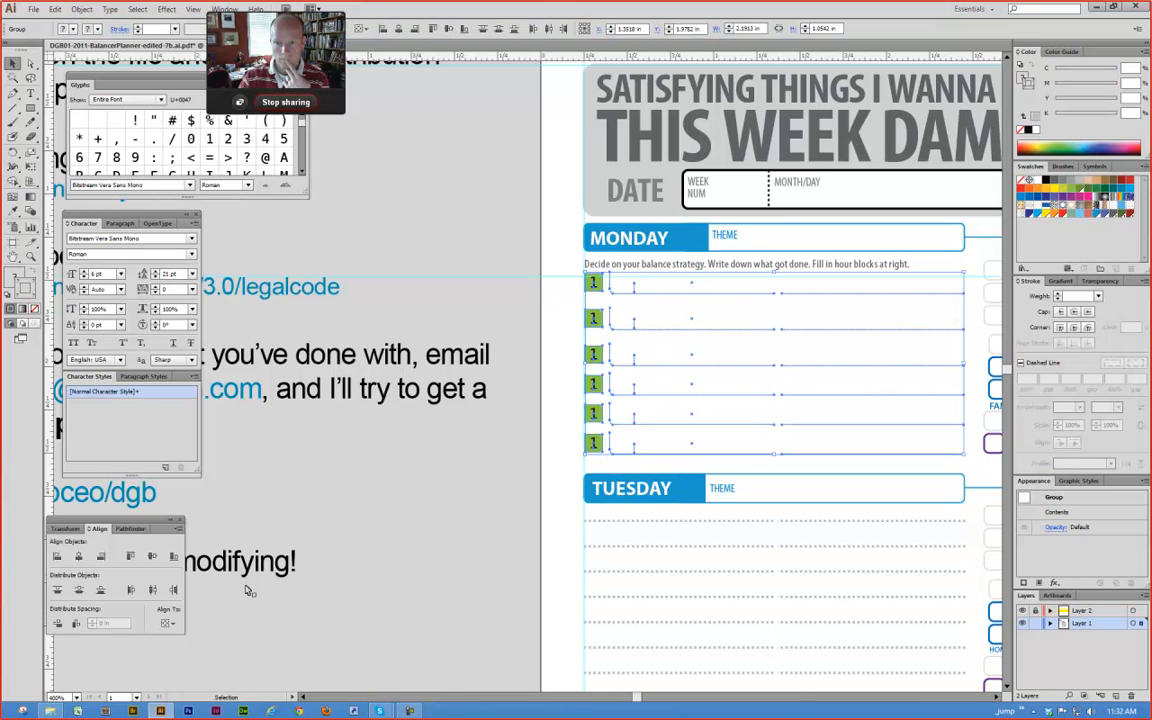
pyautogui.click(57, 624)
pyautogui.click(365, 577)
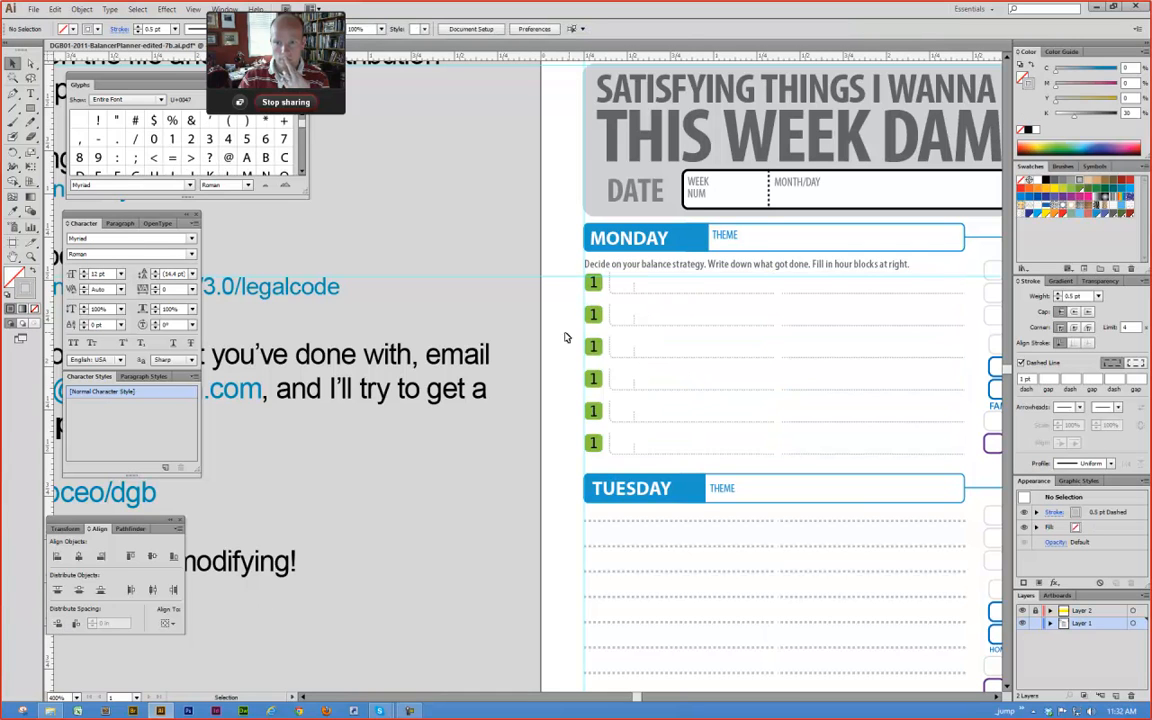
# Step: Delete the green number squares from the last three Monday rows, keeping their dotted lines
pyautogui.press('a')
pyautogui.moveTo(568, 366); pyautogui.dragTo(607, 468)
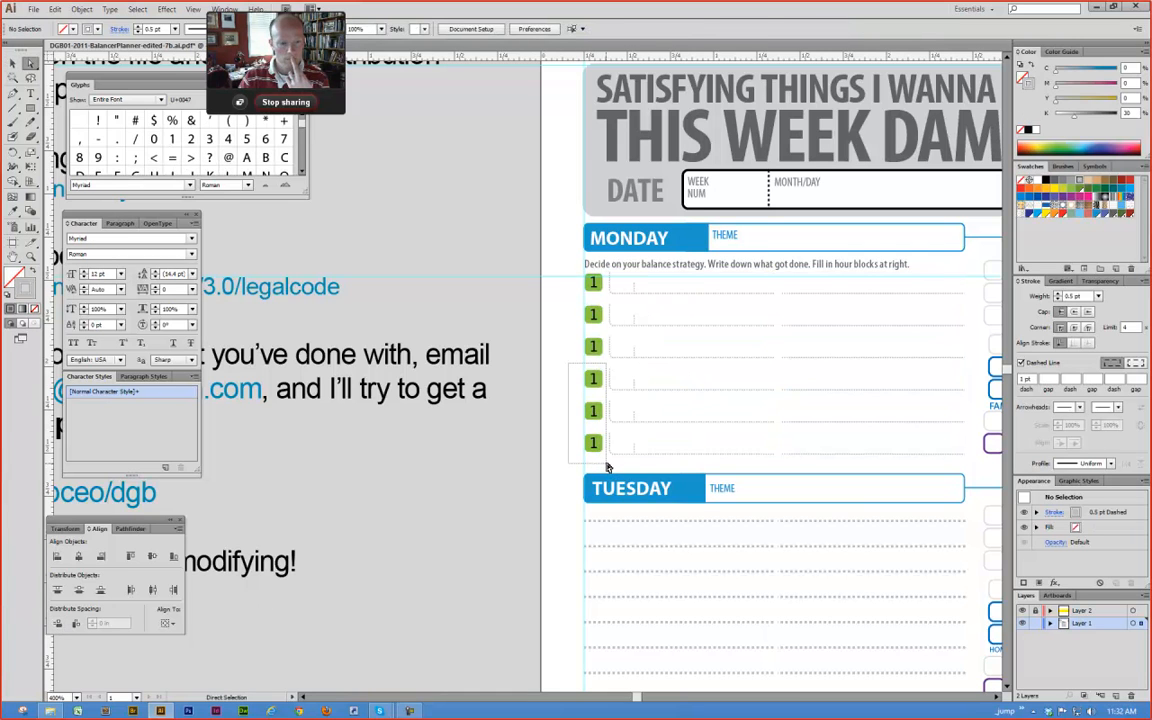
pyautogui.press('Delete')
# Step: Renumber the second and third Monday rows as 2 and 3
pyautogui.press('z')
pyautogui.moveTo(560, 279); pyautogui.dragTo(640, 391)
pyautogui.press('t')
pyautogui.doubleClick(480, 262)
pyautogui.write('2')
pyautogui.doubleClick(489, 446)
pyautogui.write('3')
pyautogui.hotkey('ctrl', 'shift', 'a')
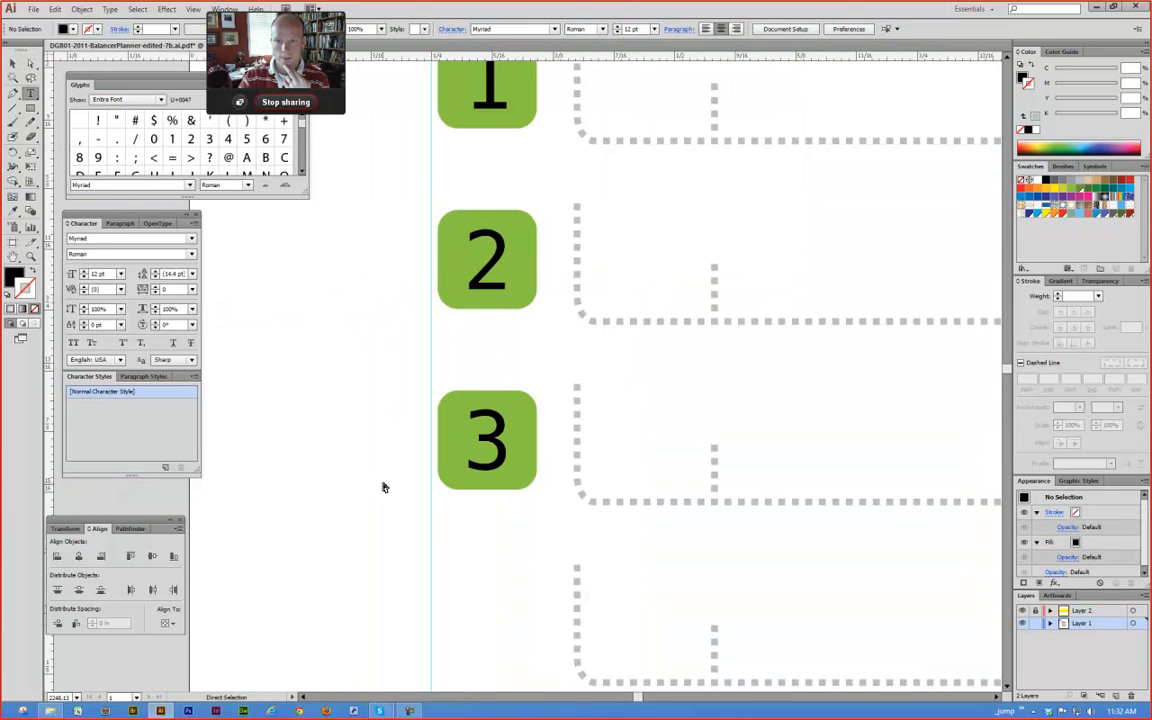
pyautogui.hotkey('ctrl', '1')
# Step: Try a 7 pt font size on the instruction line under the Monday heading and undo it
pyautogui.moveTo(381, 240); pyautogui.dragTo(545, 395)
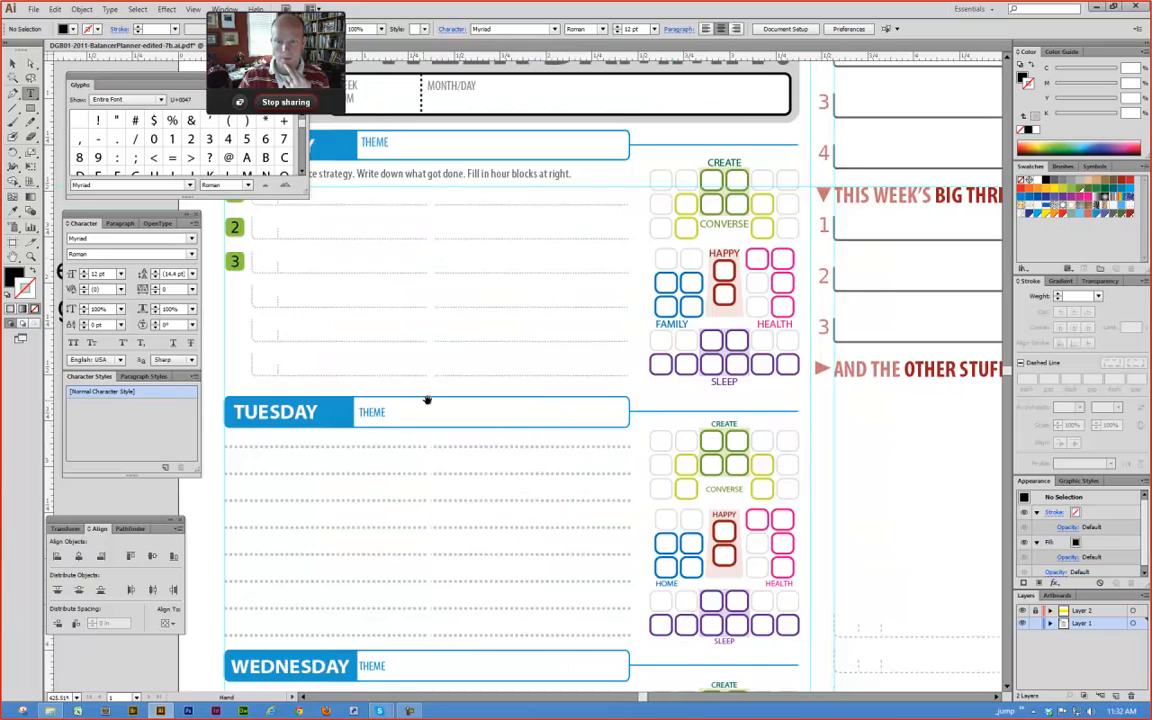
pyautogui.moveTo(427, 400); pyautogui.dragTo(527, 504)
pyautogui.press('v')
pyautogui.click(450, 284)
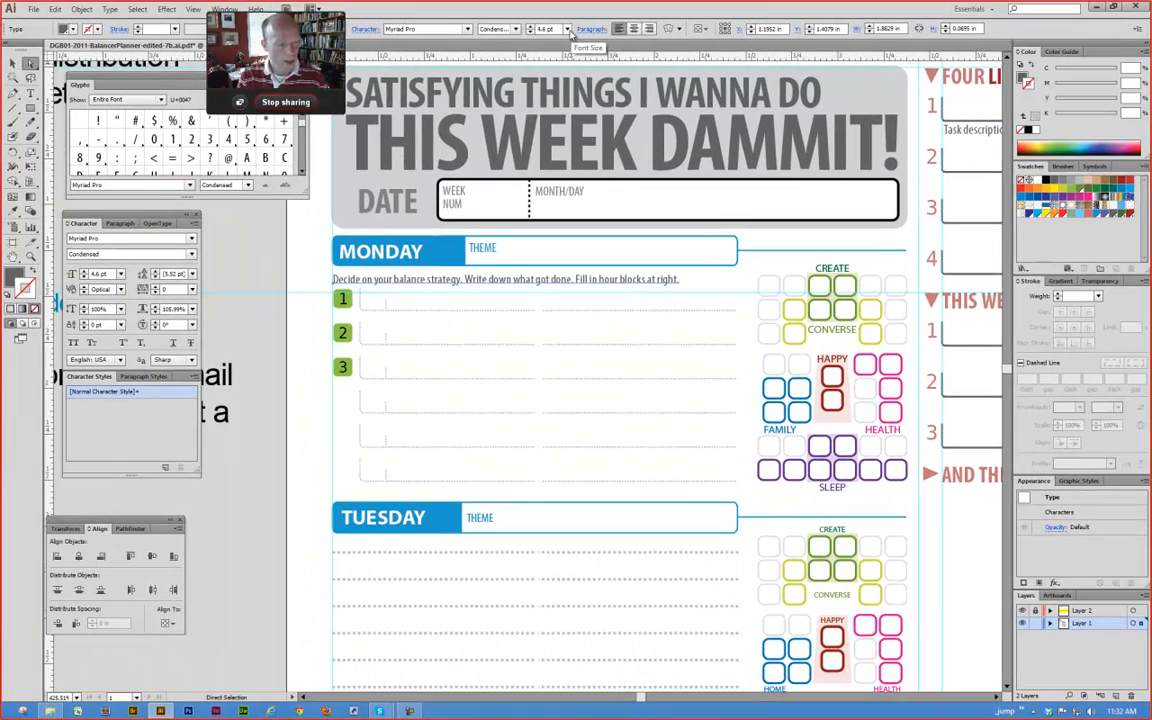
pyautogui.click(567, 30)
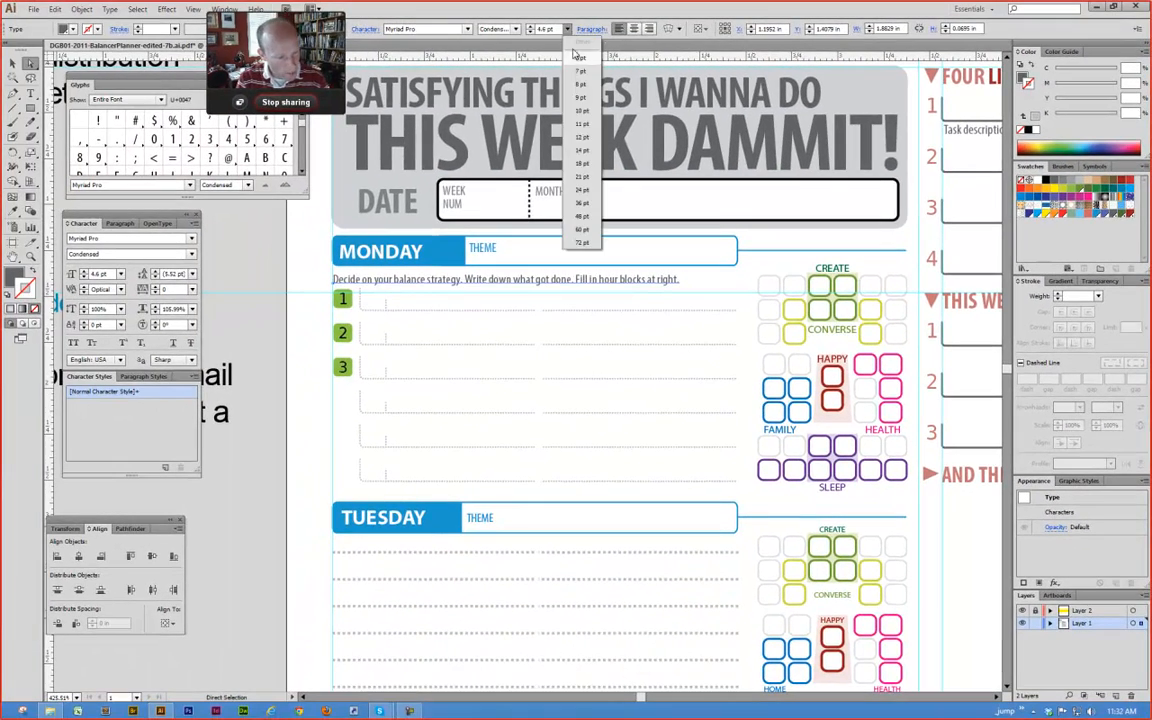
pyautogui.click(581, 73)
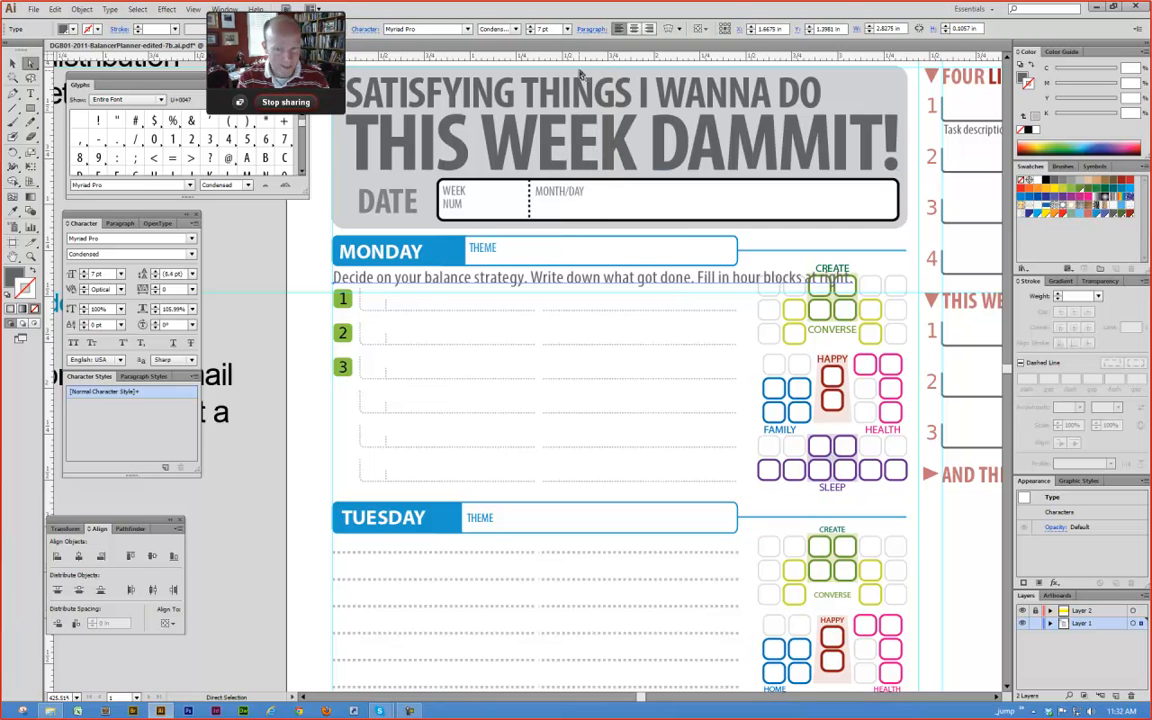
pyautogui.hotkey('ctrl', 'z')
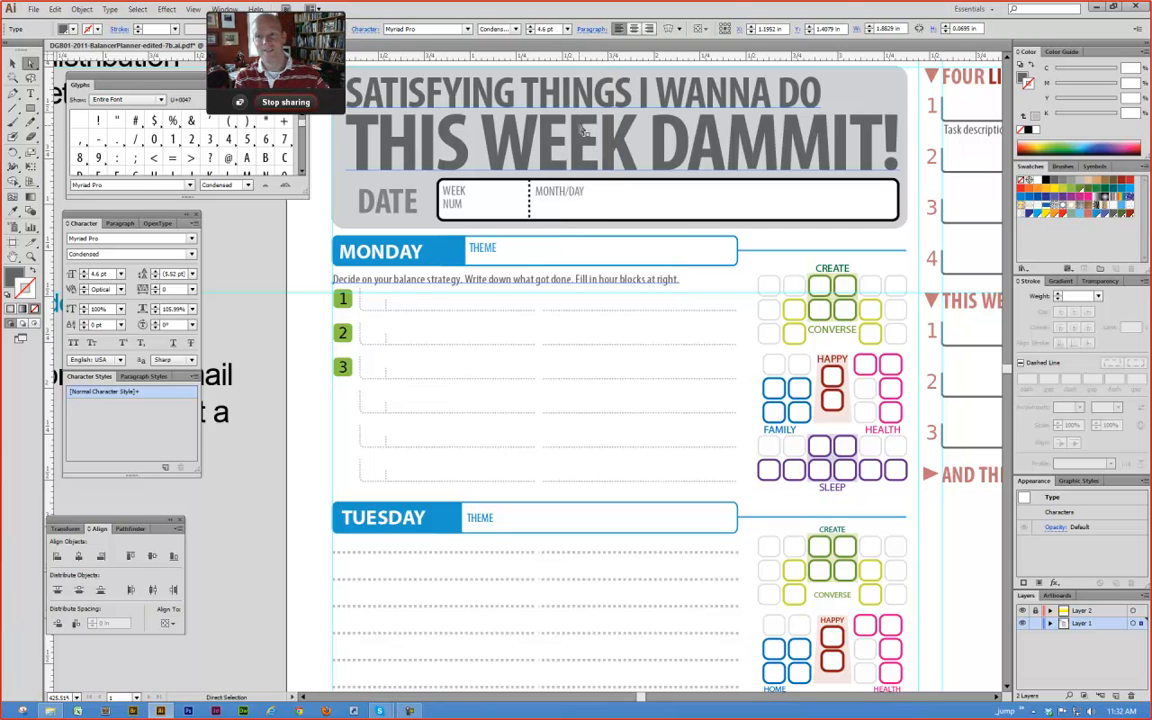
# Step: Set the font size of the instruction line under the Monday heading to 6 pt
pyautogui.click(567, 29)
pyautogui.click(580, 58)
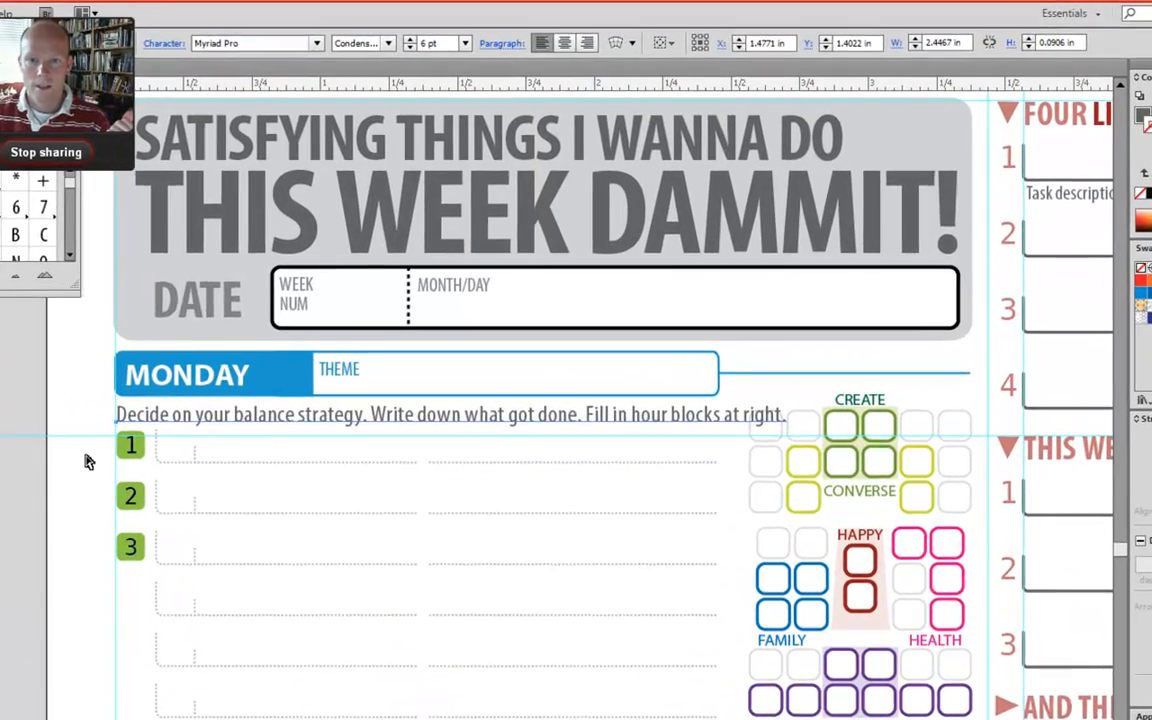
pyautogui.click(313, 307)
pyautogui.click(172, 422)
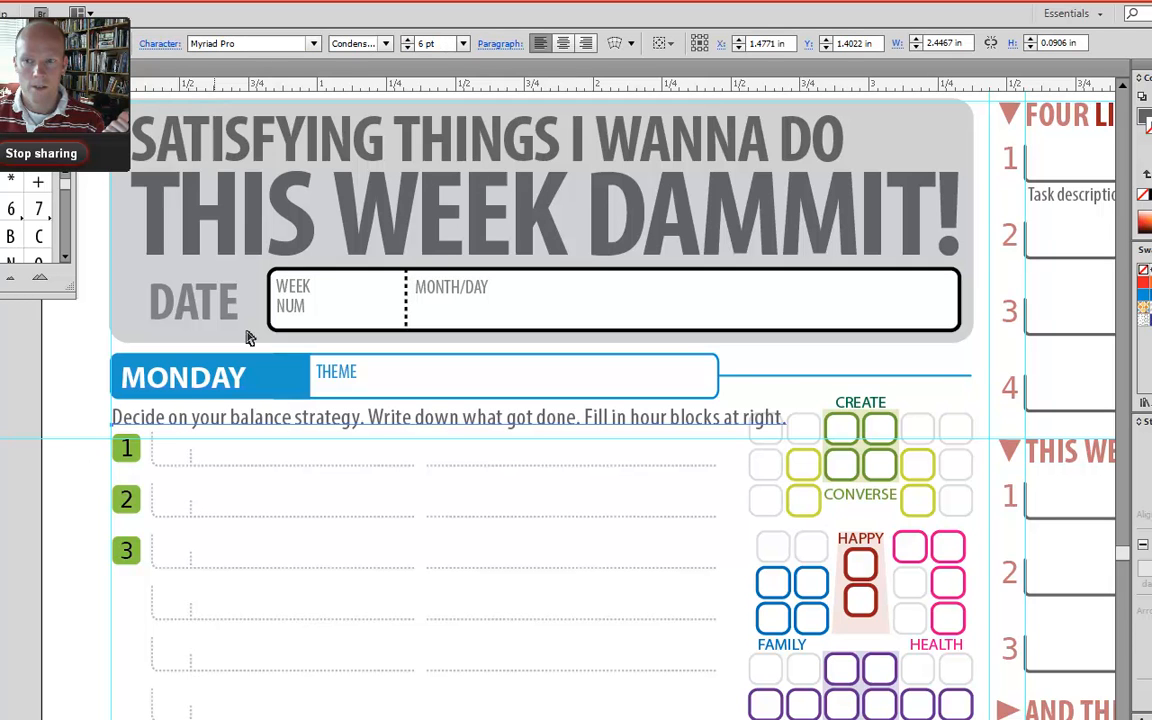
# Step: Set the Monday instruction line's horizontal scale to 100% and deselect the text
pyautogui.click(158, 43)
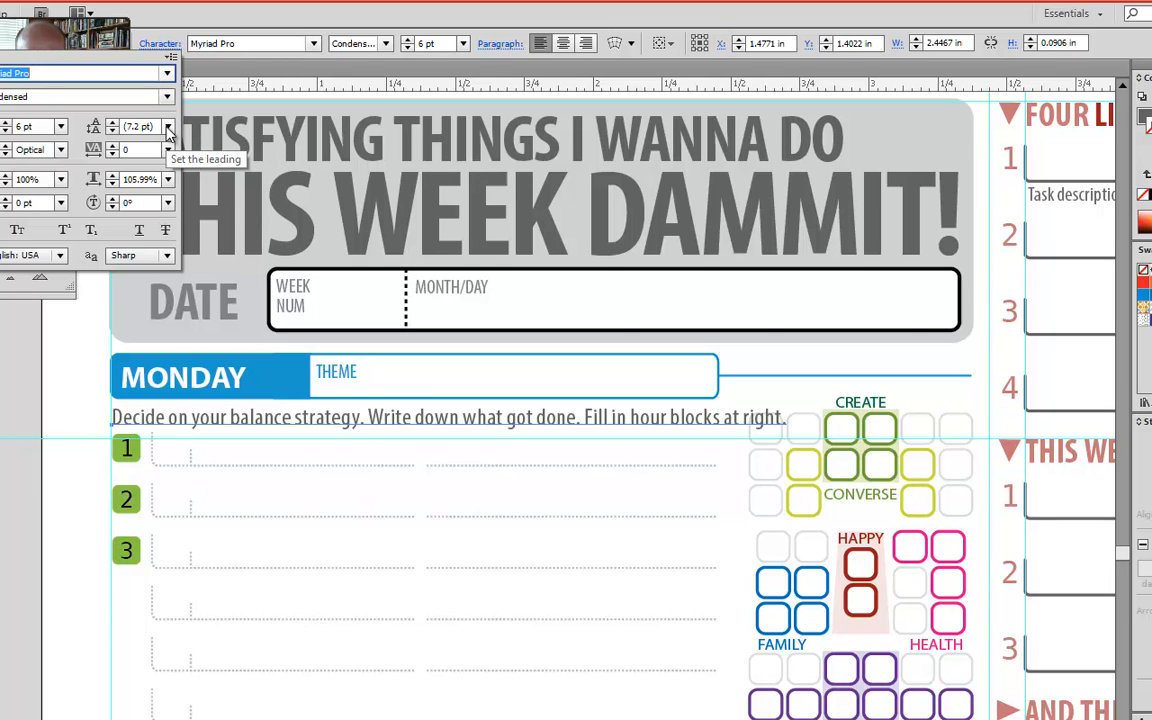
pyautogui.click(170, 179)
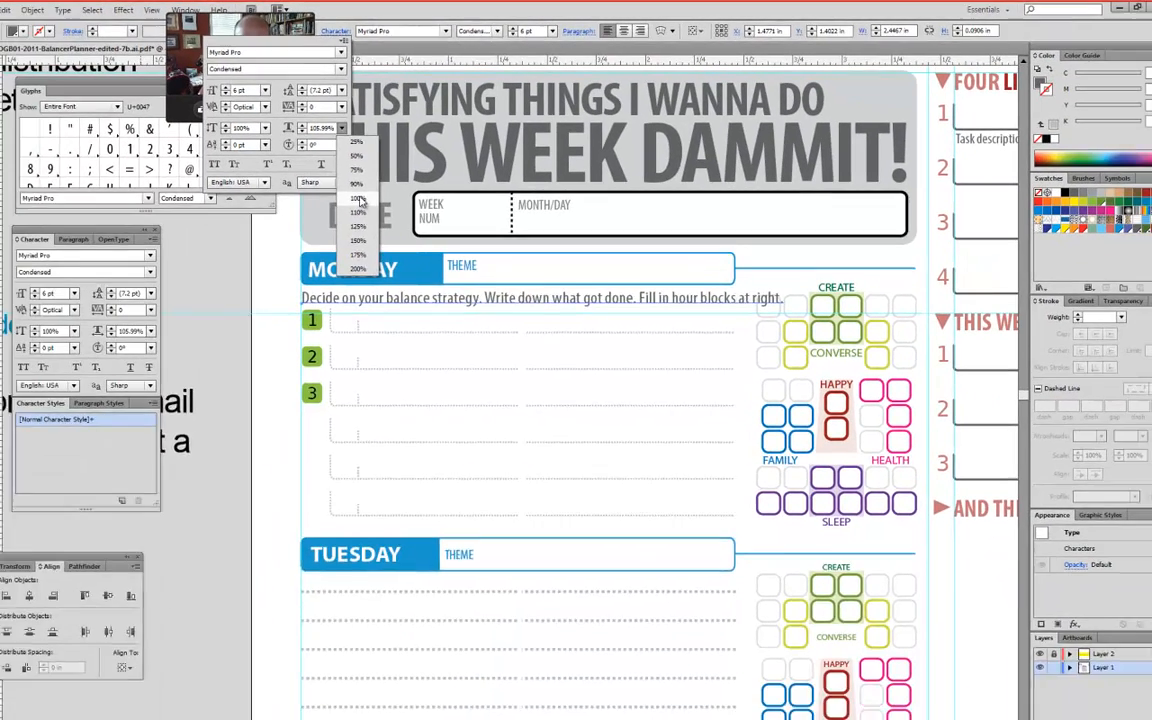
pyautogui.click(208, 271)
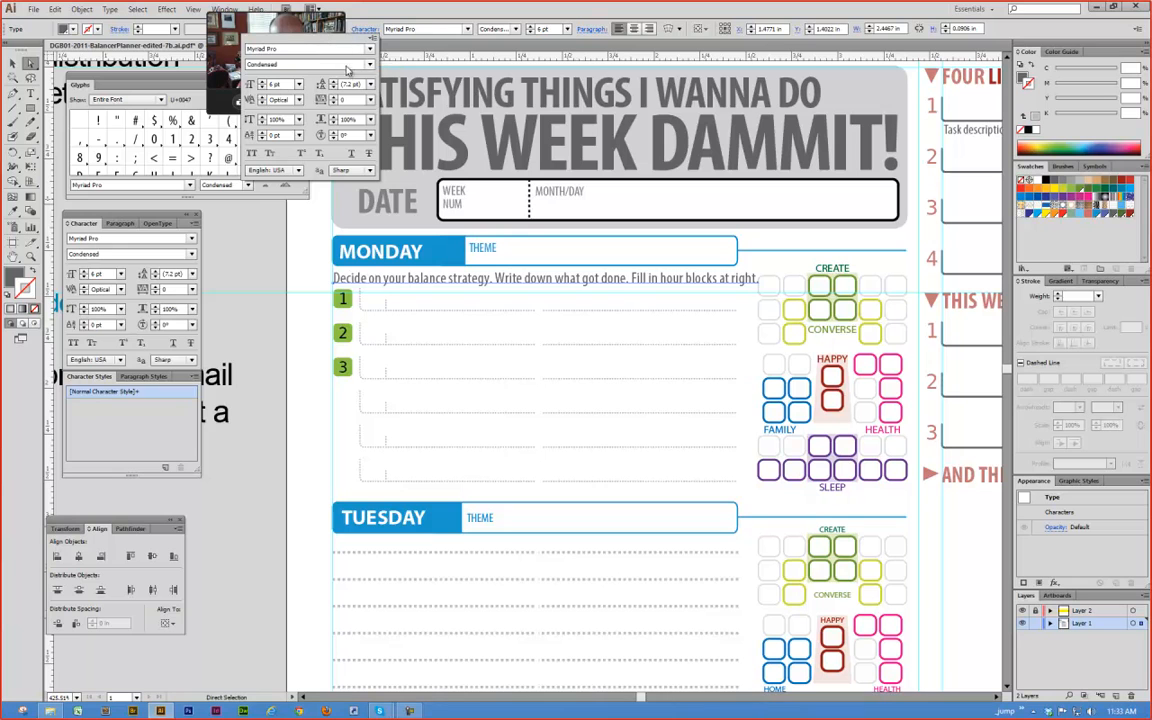
pyautogui.click(251, 305)
pyautogui.click(391, 320)
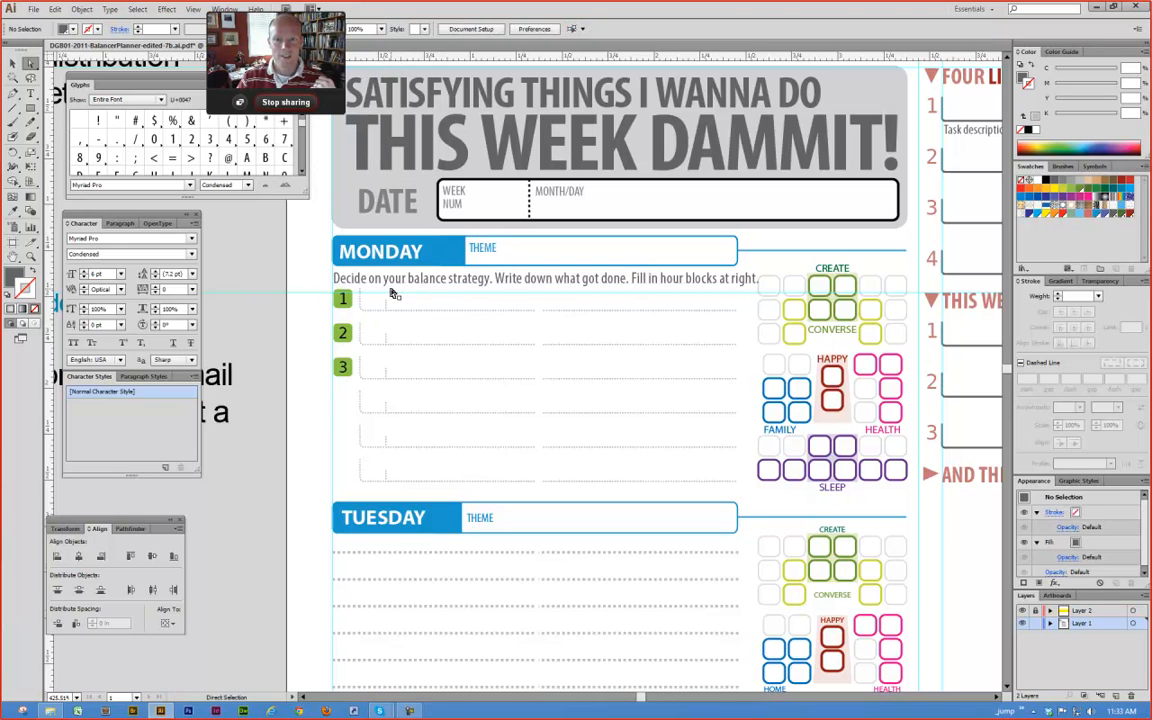
pyautogui.click(494, 284)
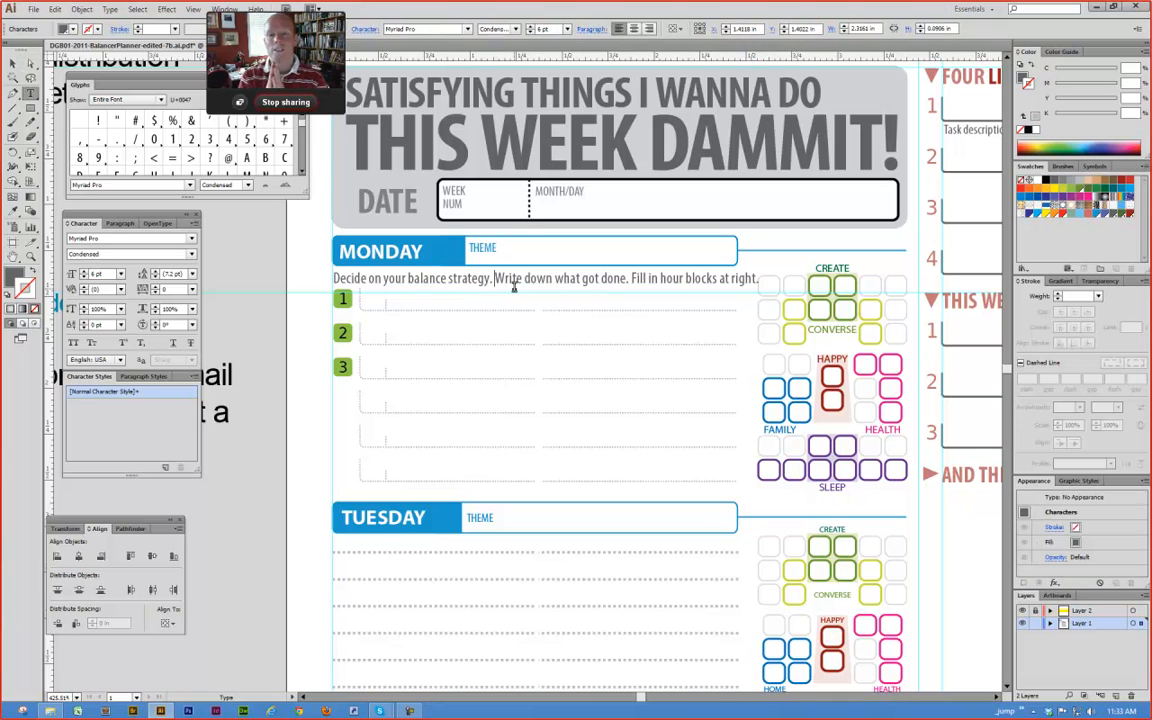
pyautogui.tripleClick(514, 286)
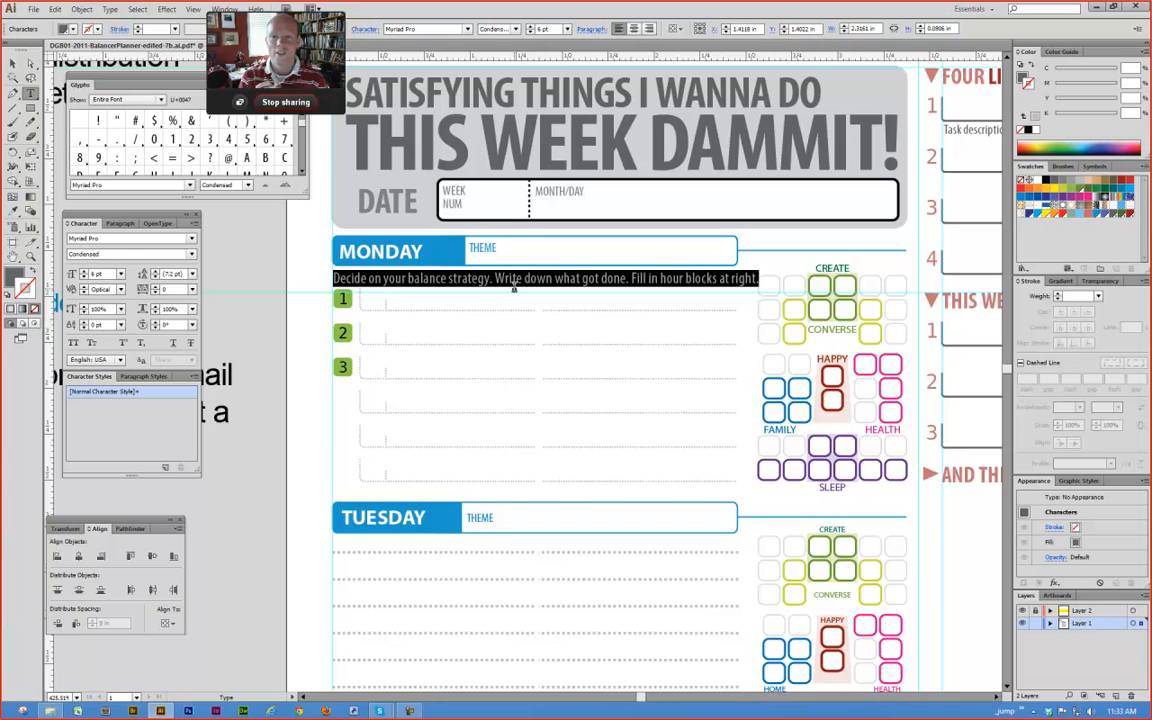
pyautogui.keyDown('ctrl'); pyautogui.click(288, 359); pyautogui.keyUp('ctrl')
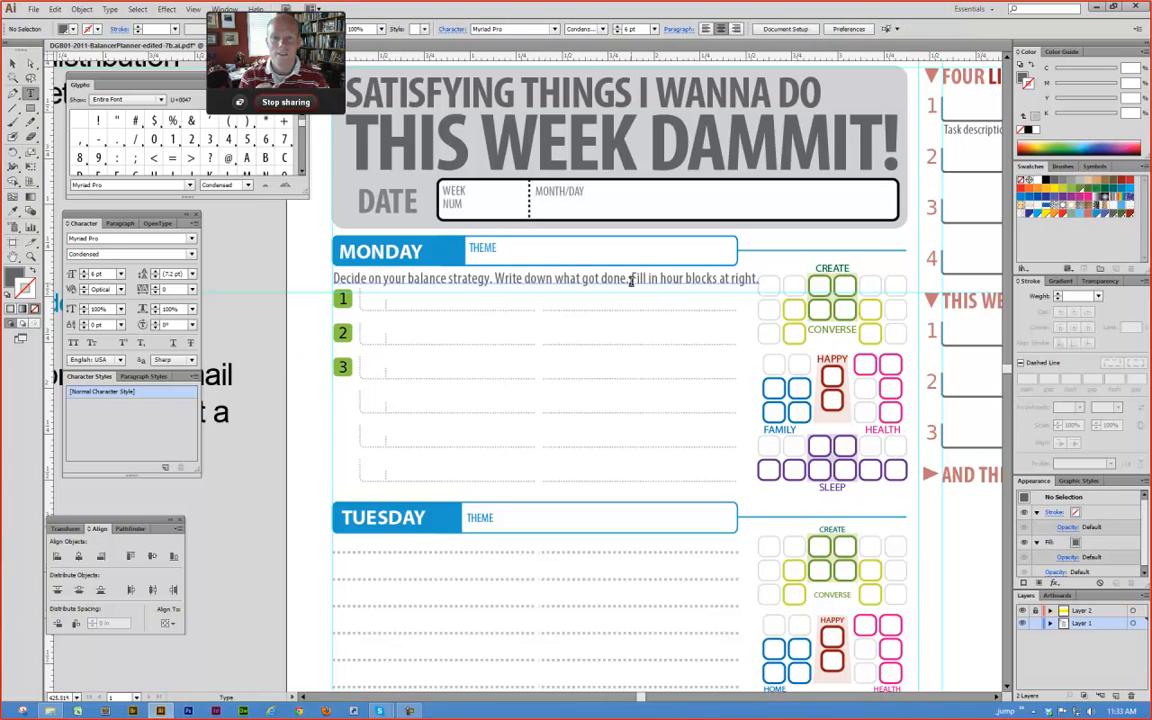
# Step: Delete the sentence "Fill in hour blocks at right." from the Monday instruction line
pyautogui.moveTo(630, 280); pyautogui.dragTo(772, 283)
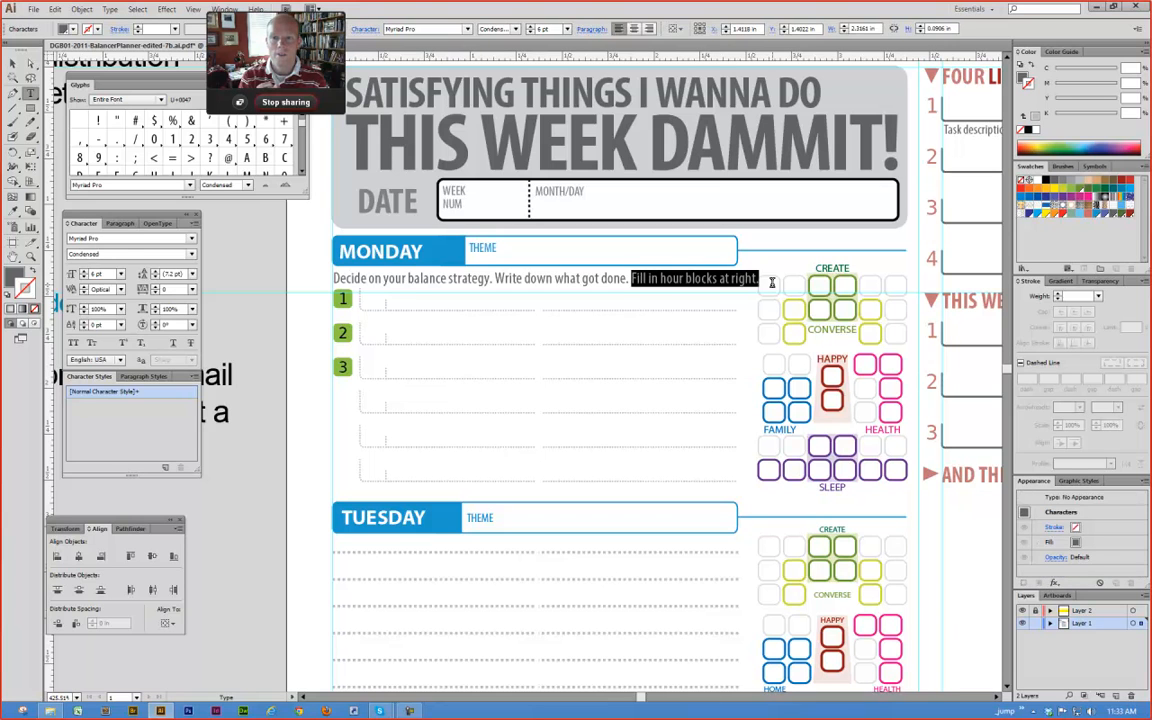
pyautogui.press('BackSpace')
pyautogui.keyDown('ctrl'); pyautogui.click(306, 350); pyautogui.keyUp('ctrl')
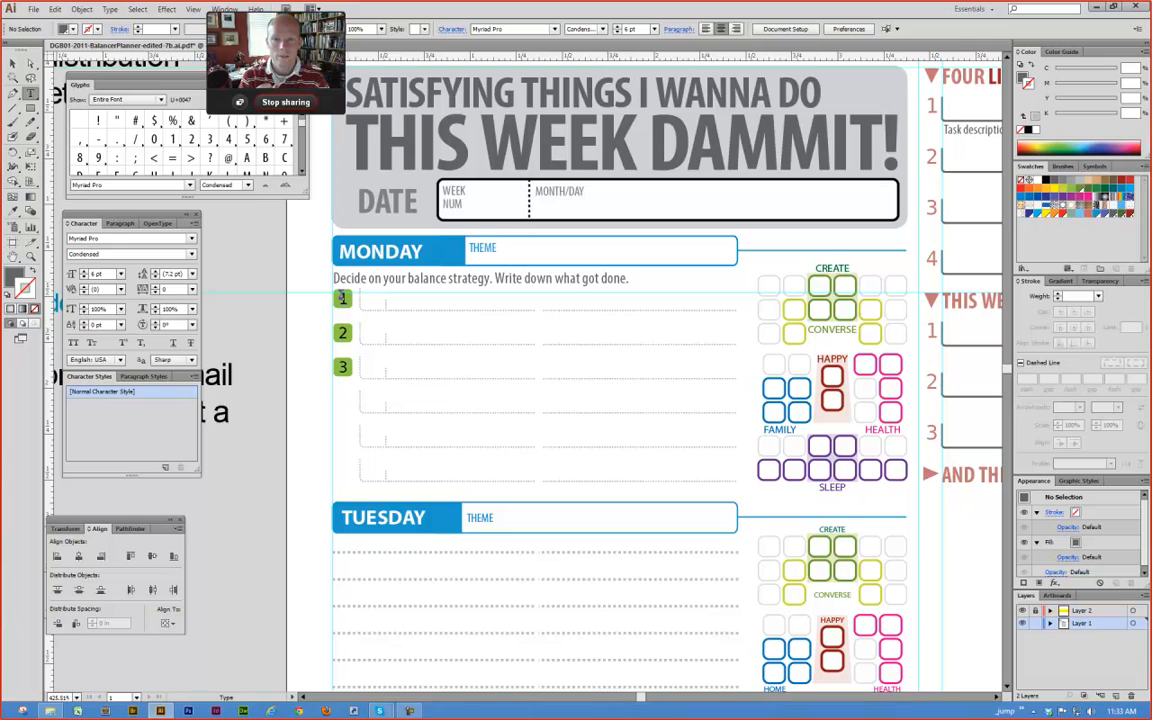
# Step: Format the whole Monday instruction line, "Decide on your balance strategy. Write down what got done.", in All Caps
pyautogui.moveTo(339, 279); pyautogui.dragTo(626, 278)
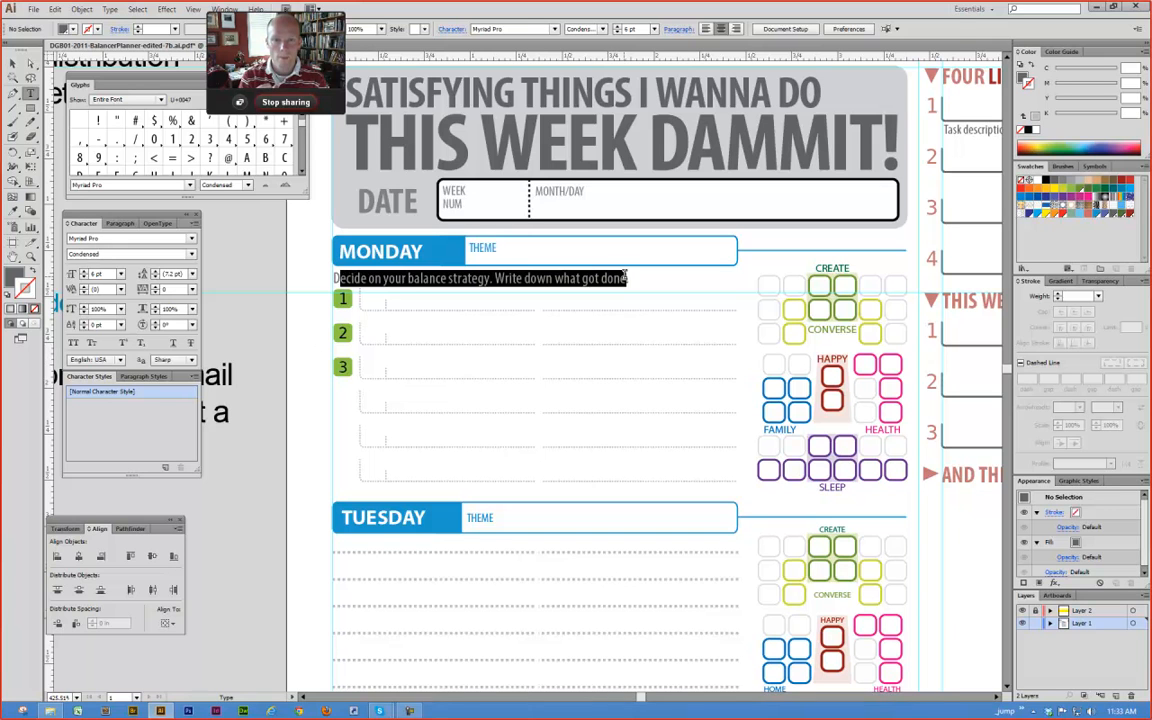
pyautogui.click(349, 277)
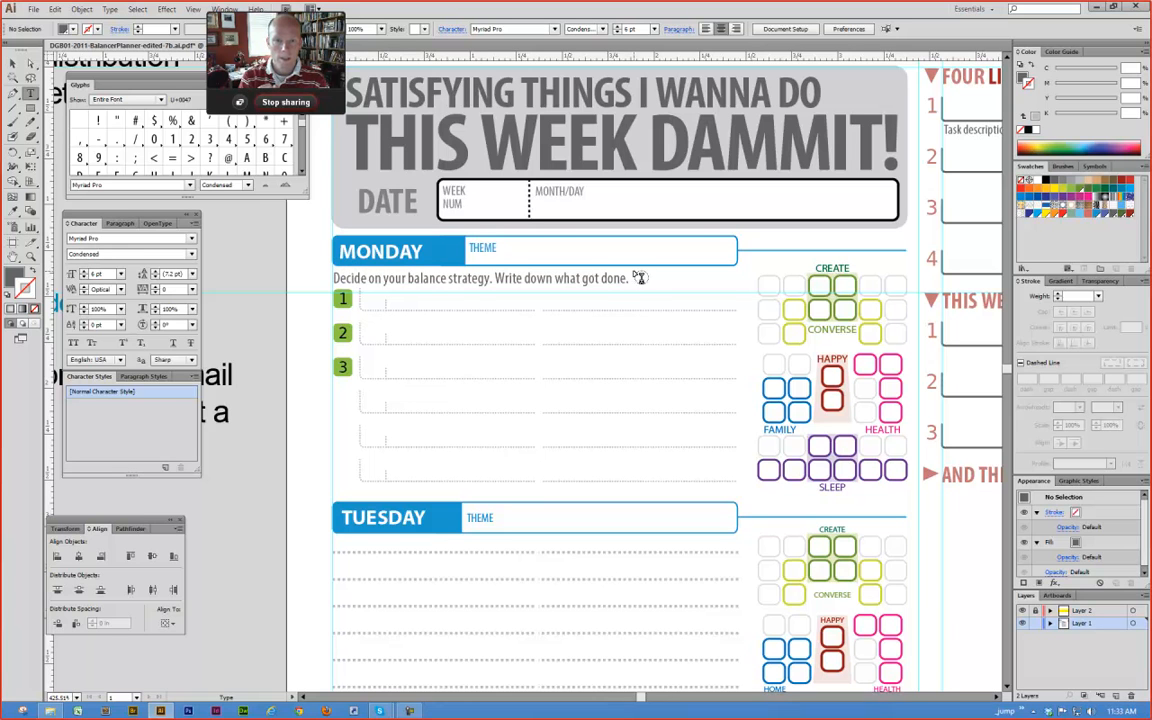
pyautogui.moveTo(628, 278); pyautogui.dragTo(310, 240)
pyautogui.hotkey('ctrl', 'c')
pyautogui.moveTo(297, 26); pyautogui.dragTo(1096, 48)
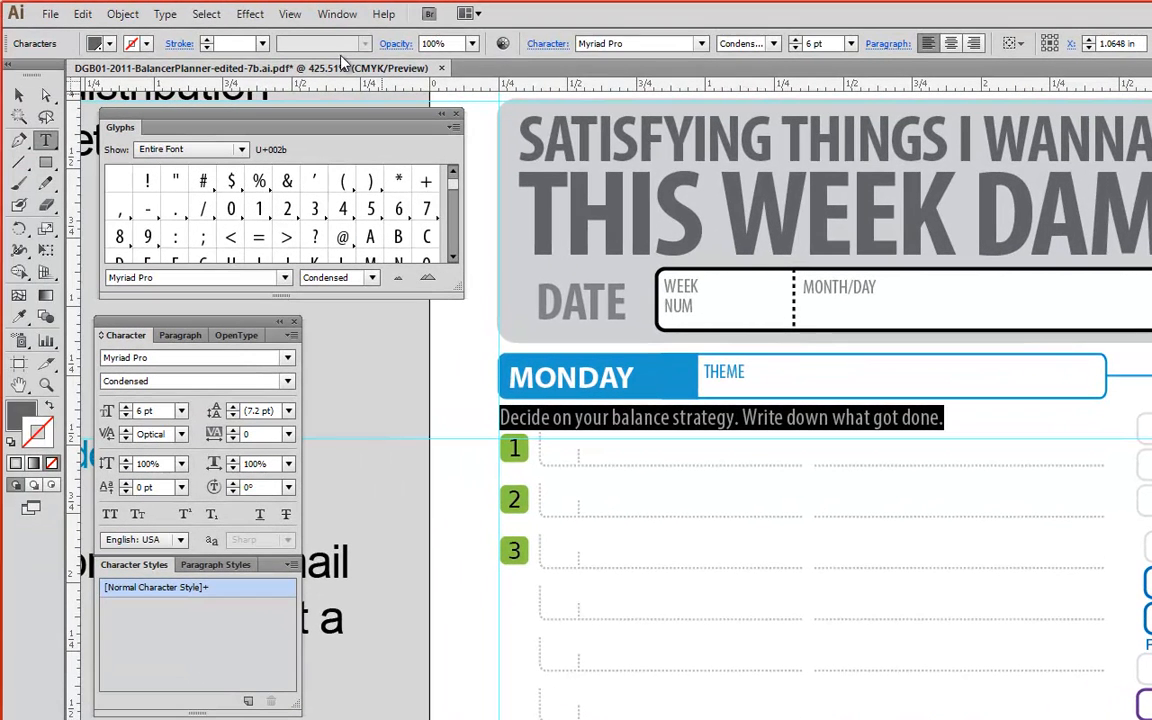
pyautogui.click(547, 43)
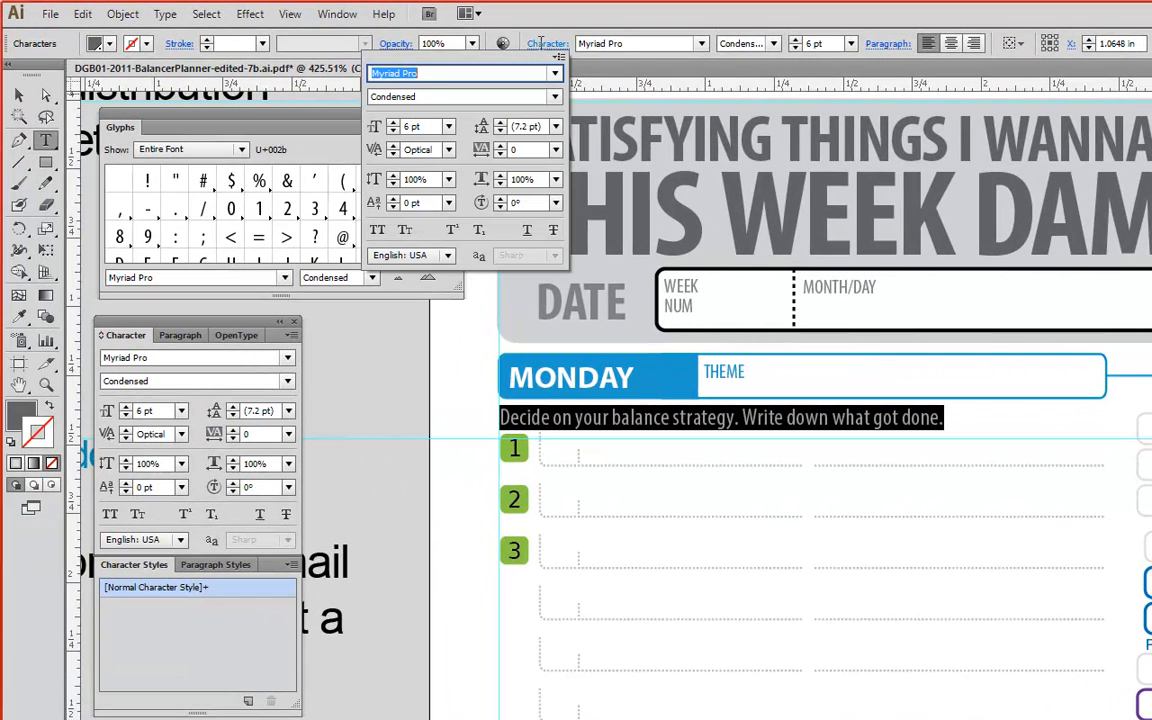
pyautogui.click(559, 57)
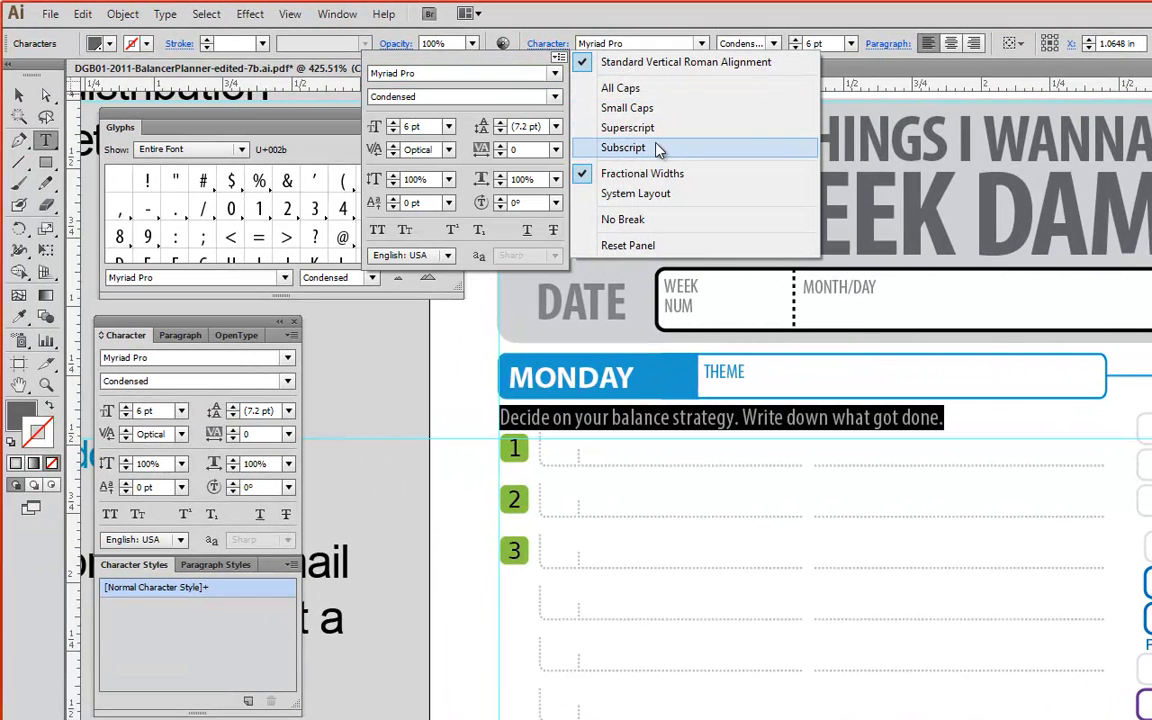
pyautogui.click(621, 88)
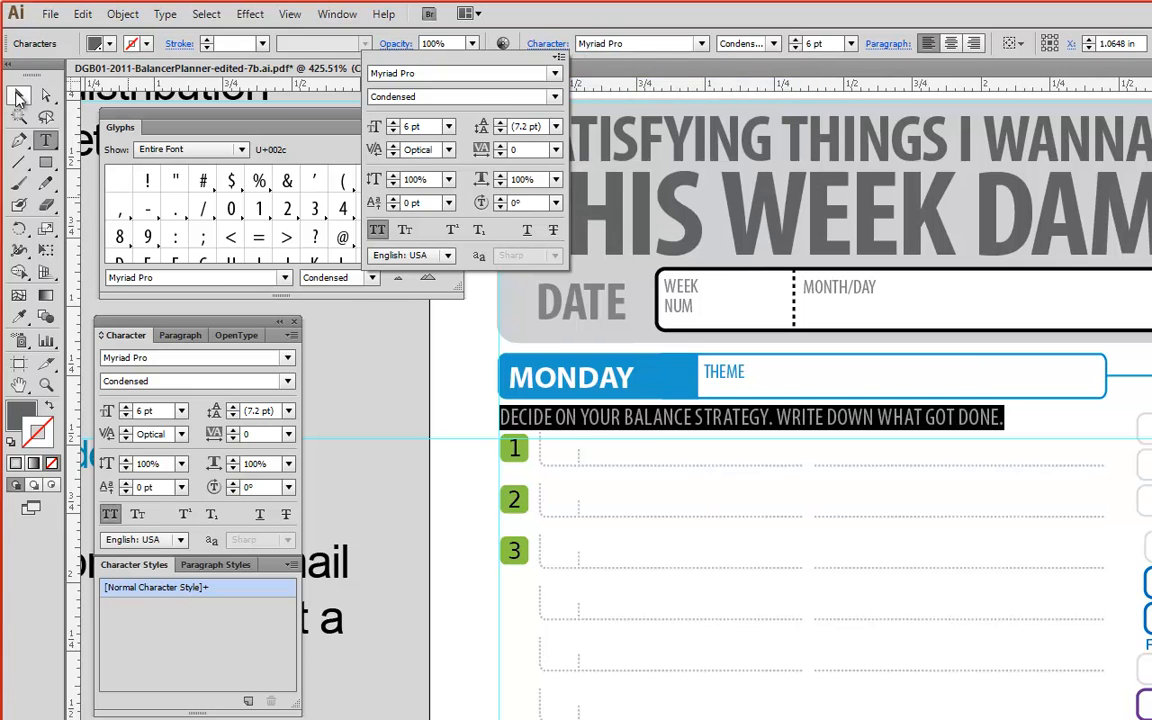
pyautogui.click(360, 371)
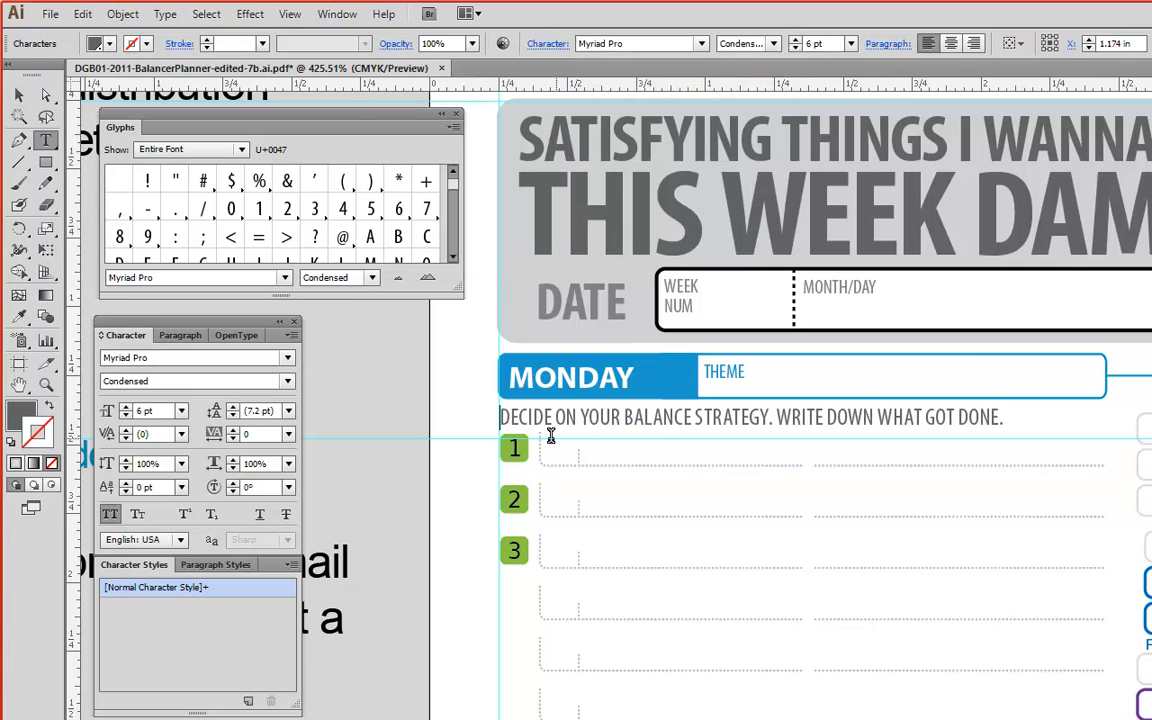
pyautogui.click(370, 381)
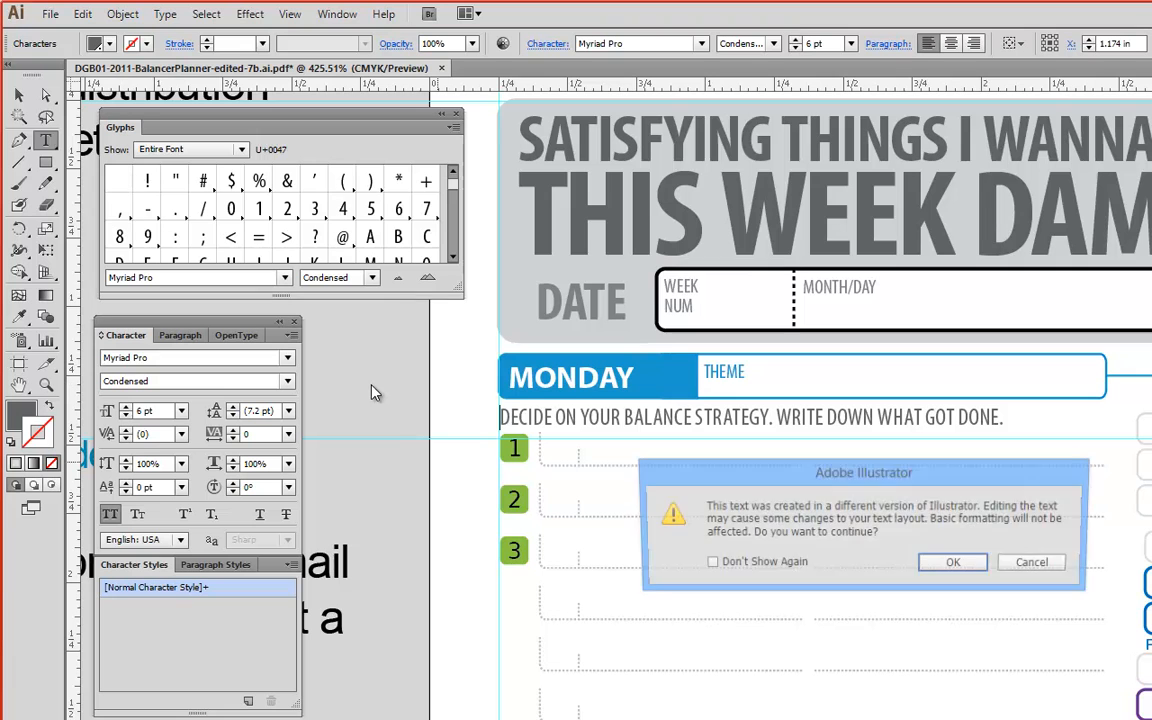
pyautogui.click(1035, 564)
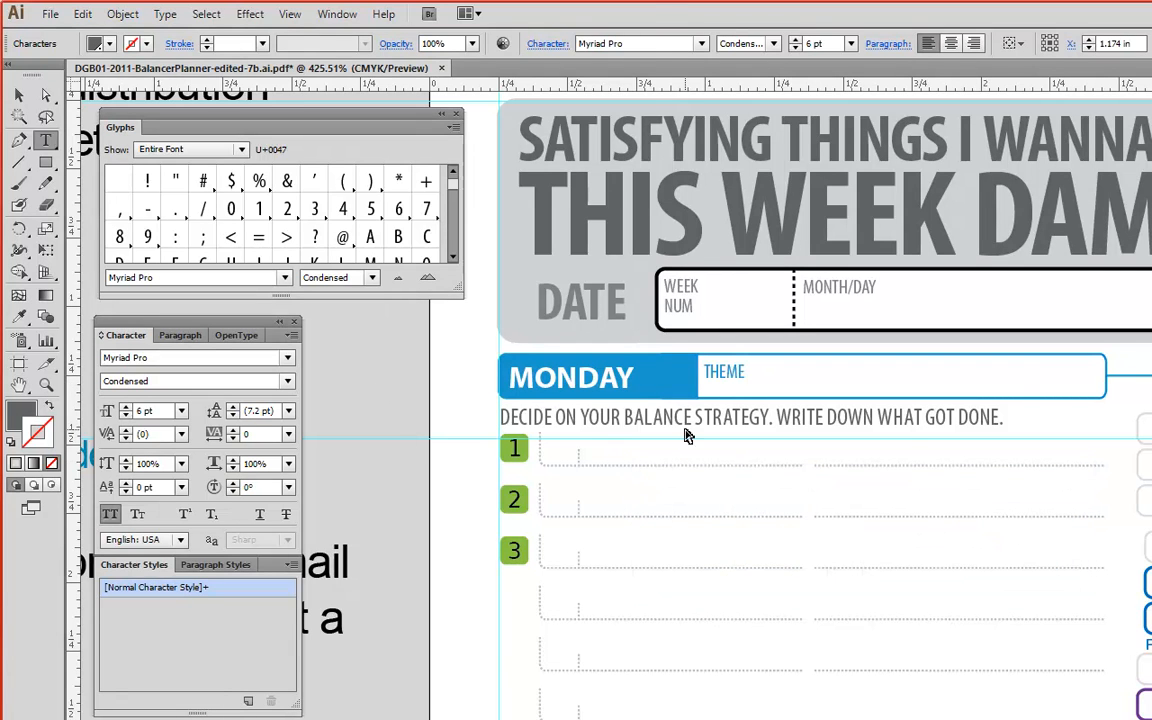
# Step: Start saving the planner under a new name, entering DGB01-2011-BalancerPlanner-edited-7b-DR01.ai as the file name
pyautogui.hotkey('ctrl', 'shift', 's')
pyautogui.click(345, 592)
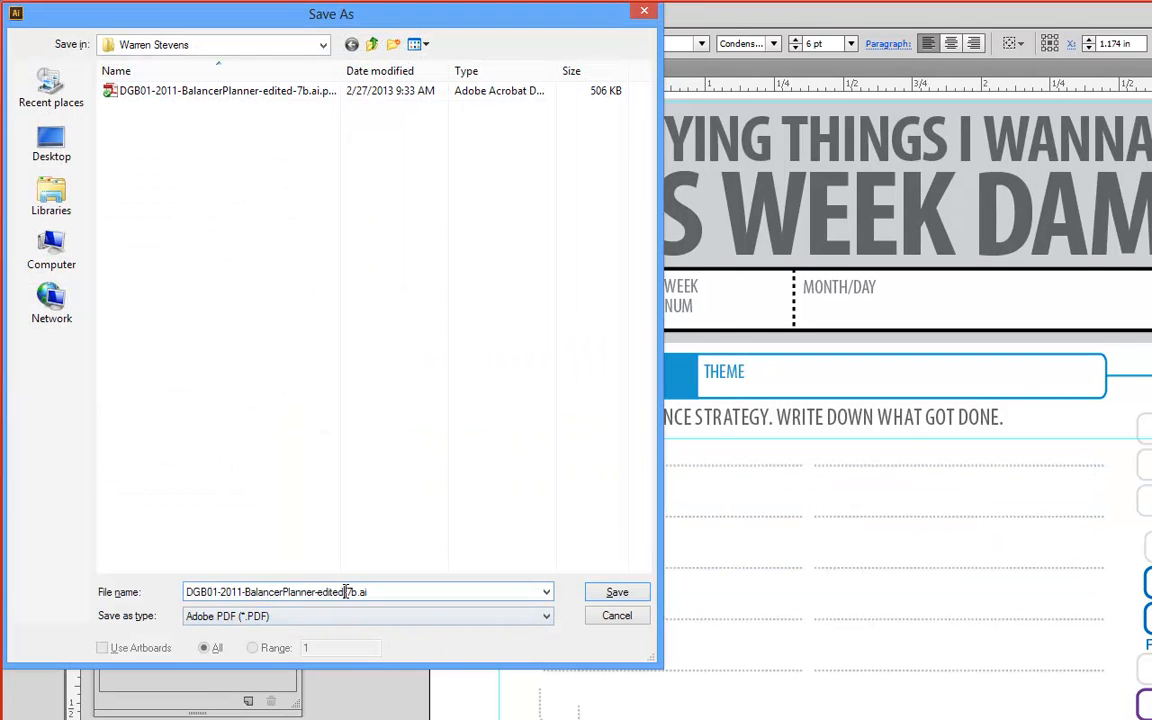
pyautogui.hotkey('shift', 'Right')
pyautogui.write('x')
pyautogui.press('BackSpace')
pyautogui.write('b-DR01')
pyautogui.press('Return')
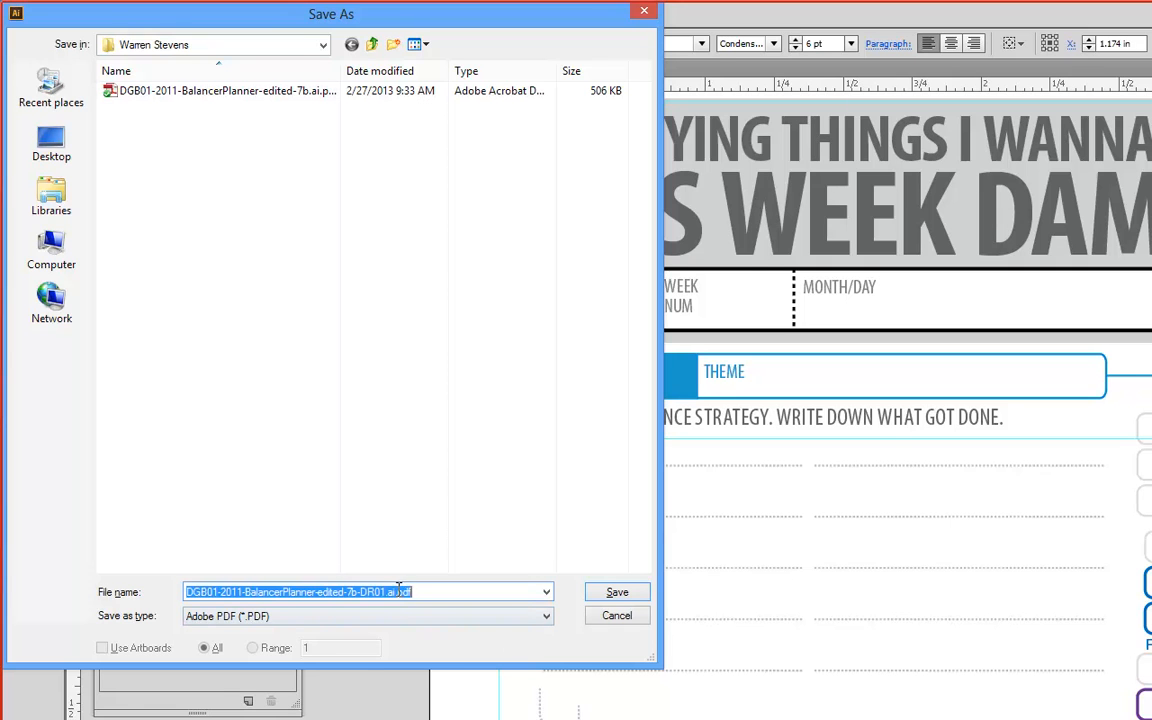
pyautogui.press('End')
pyautogui.hotkey('shift', 'Left')
pyautogui.hotkey('shift', 'Left')
pyautogui.hotkey('shift', 'Left')
pyautogui.press('BackSpace')
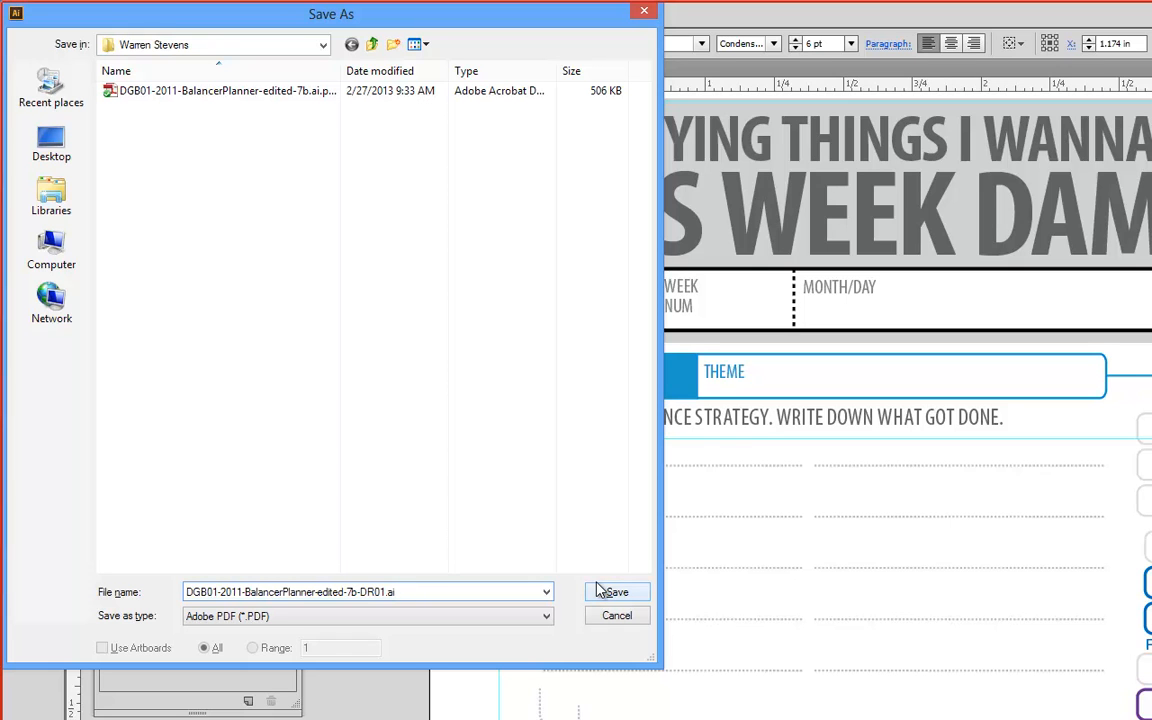
# Step: Choose Adobe Illustrator (*.AI) as the file format for the new copy
pyautogui.click(465, 617)
pyautogui.click(338, 644)
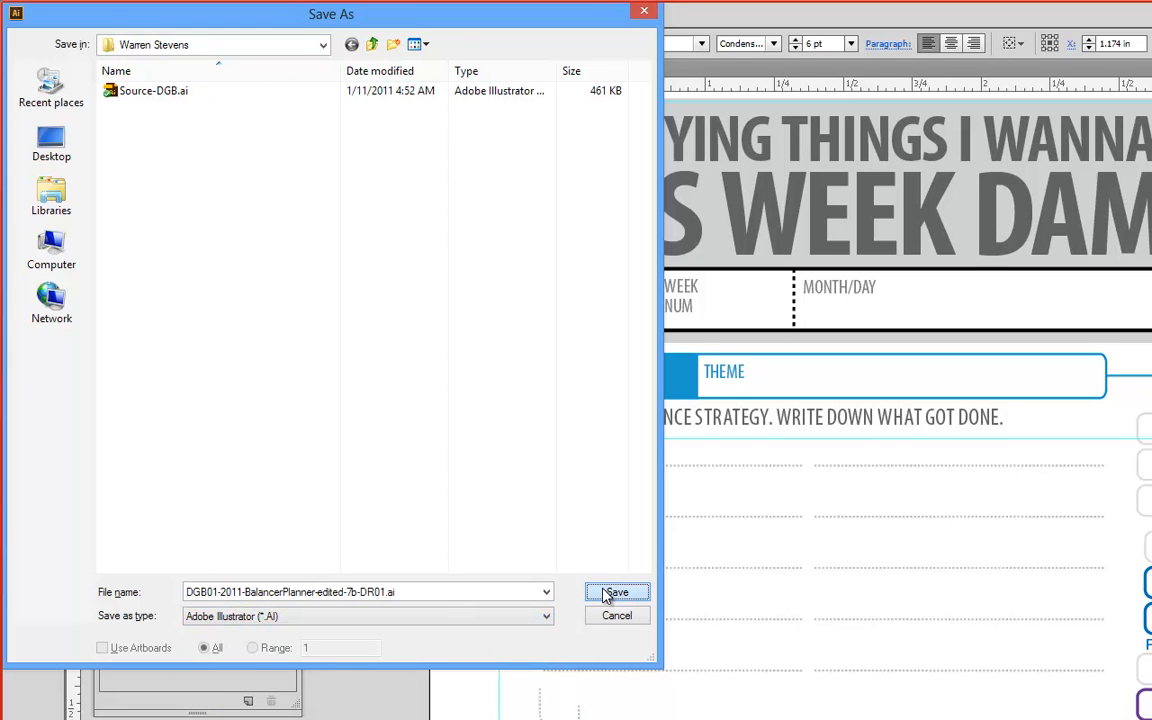
pyautogui.click(547, 617)
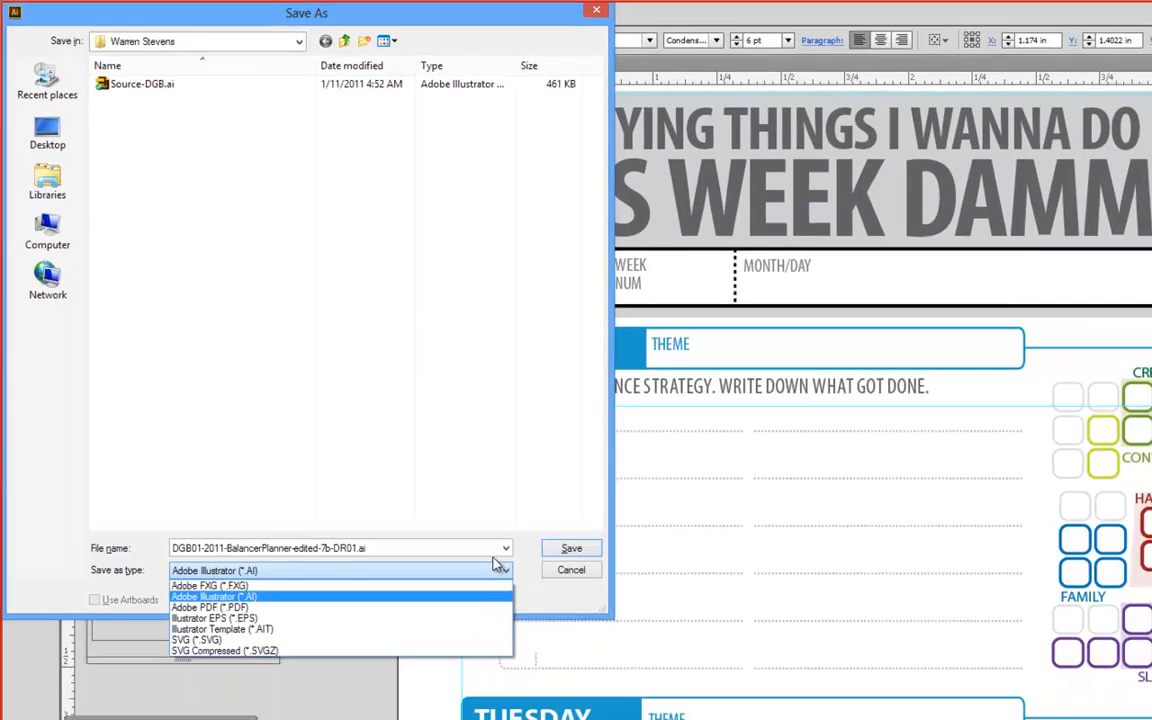
pyautogui.click(508, 609)
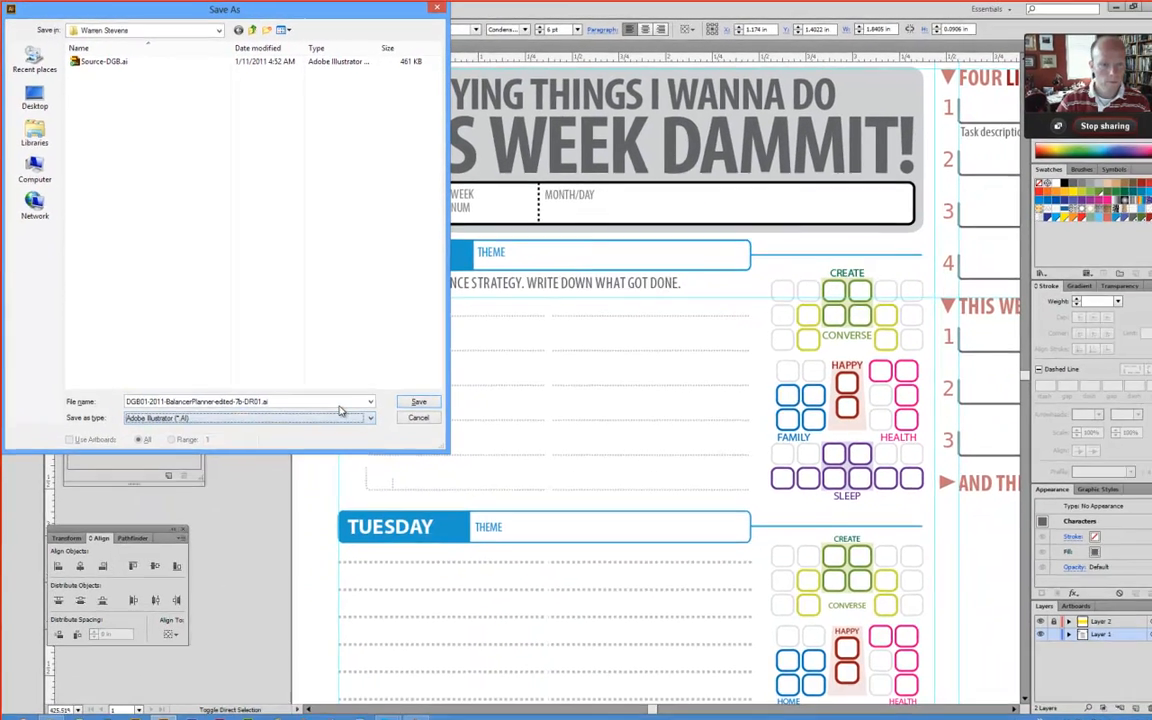
# Step: Save the new planner copy as an Illustrator CS3 legacy file, accepting the spot color and legacy format warnings
pyautogui.click(605, 597)
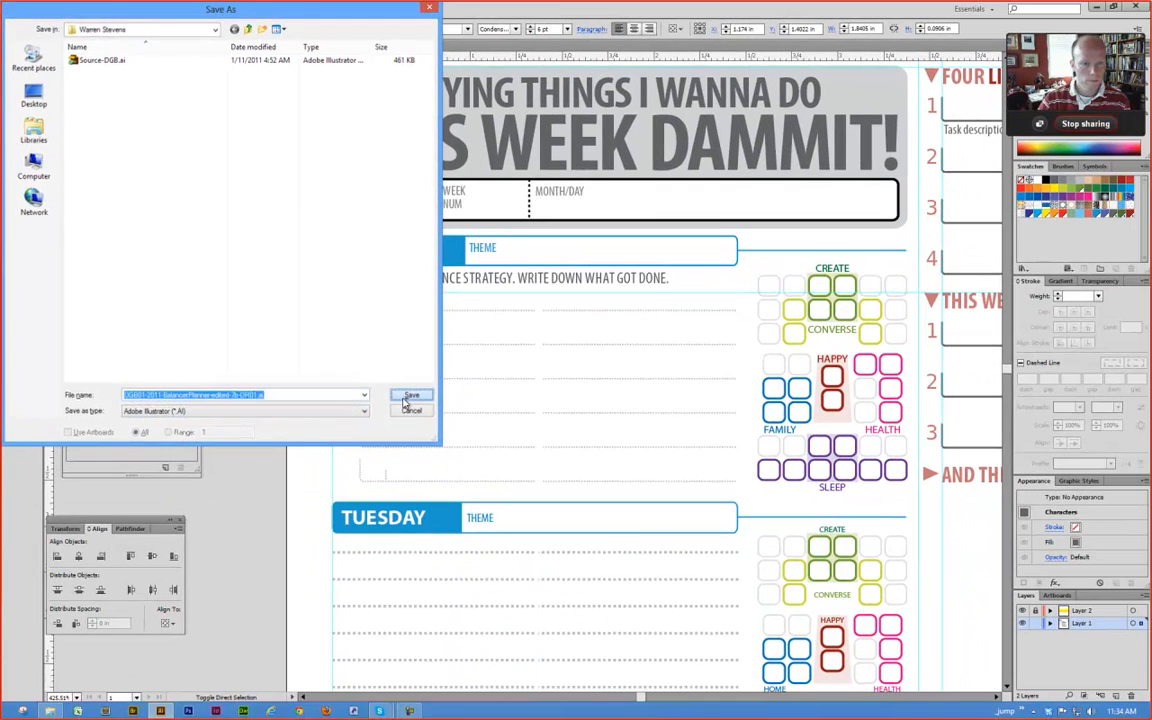
pyautogui.click(410, 397)
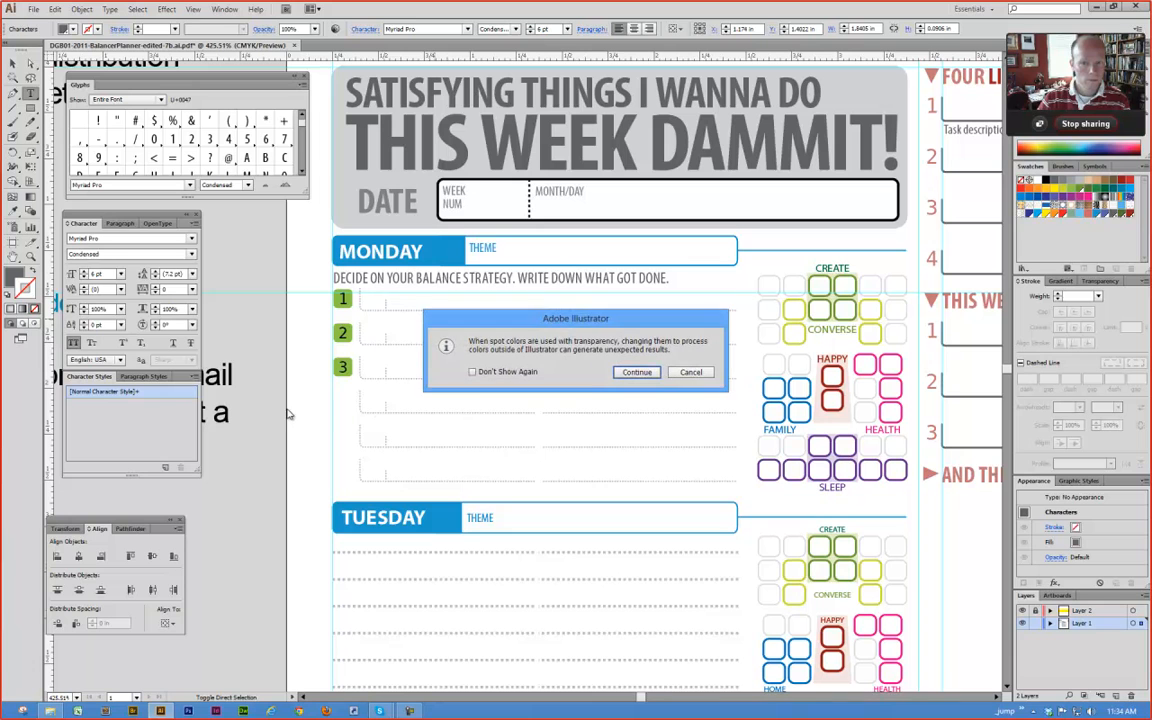
pyautogui.click(636, 372)
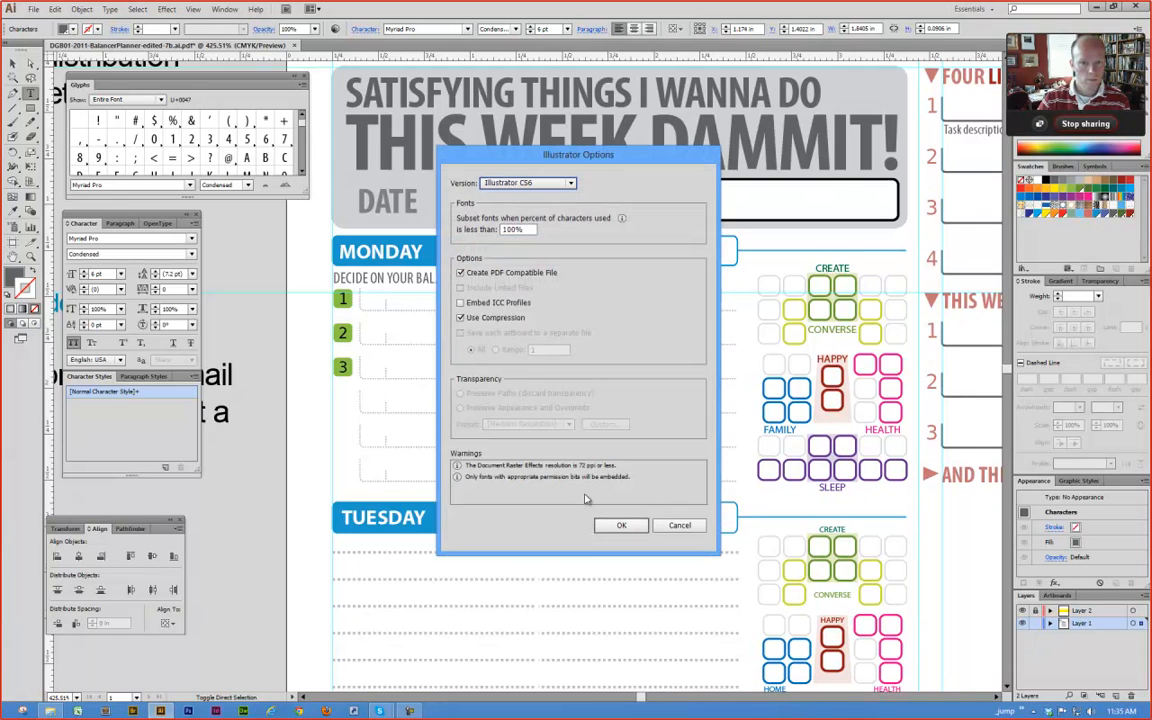
pyautogui.click(574, 185)
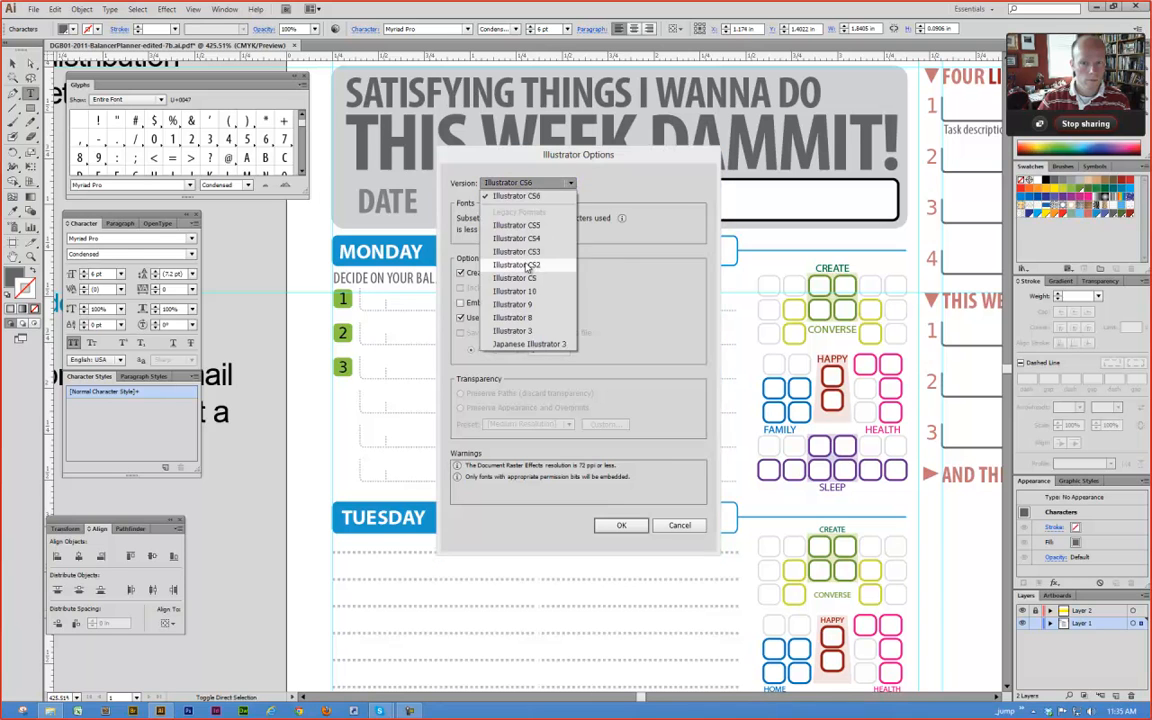
pyautogui.click(477, 226)
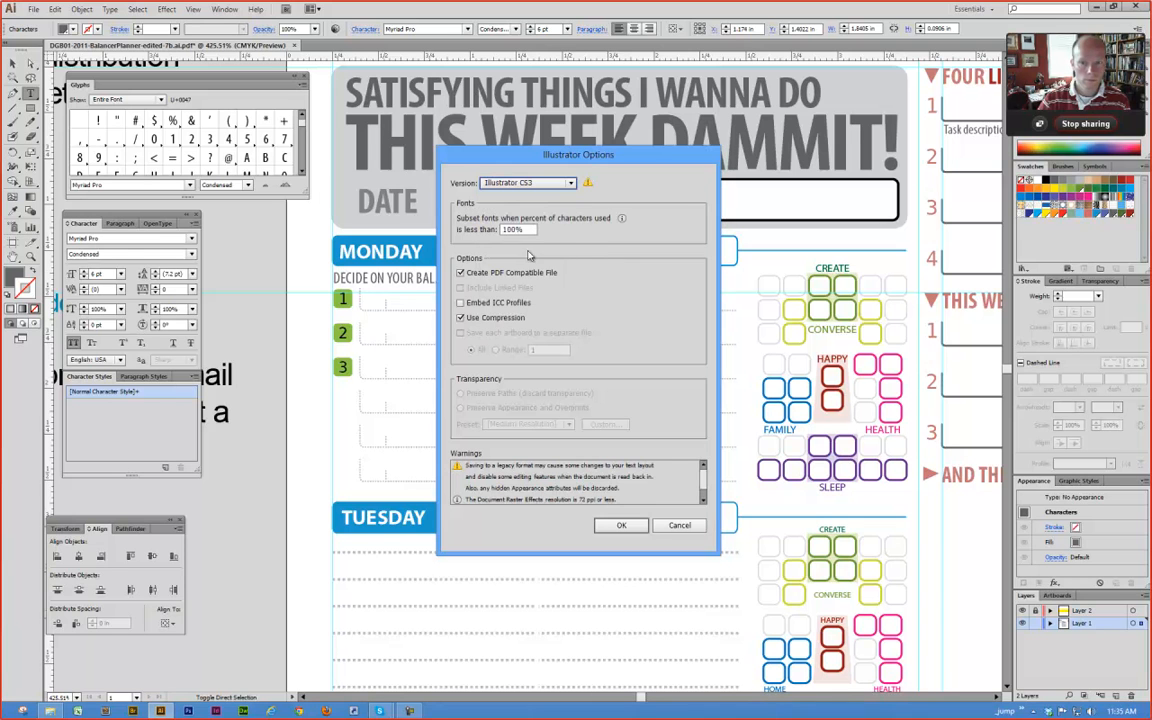
pyautogui.click(614, 526)
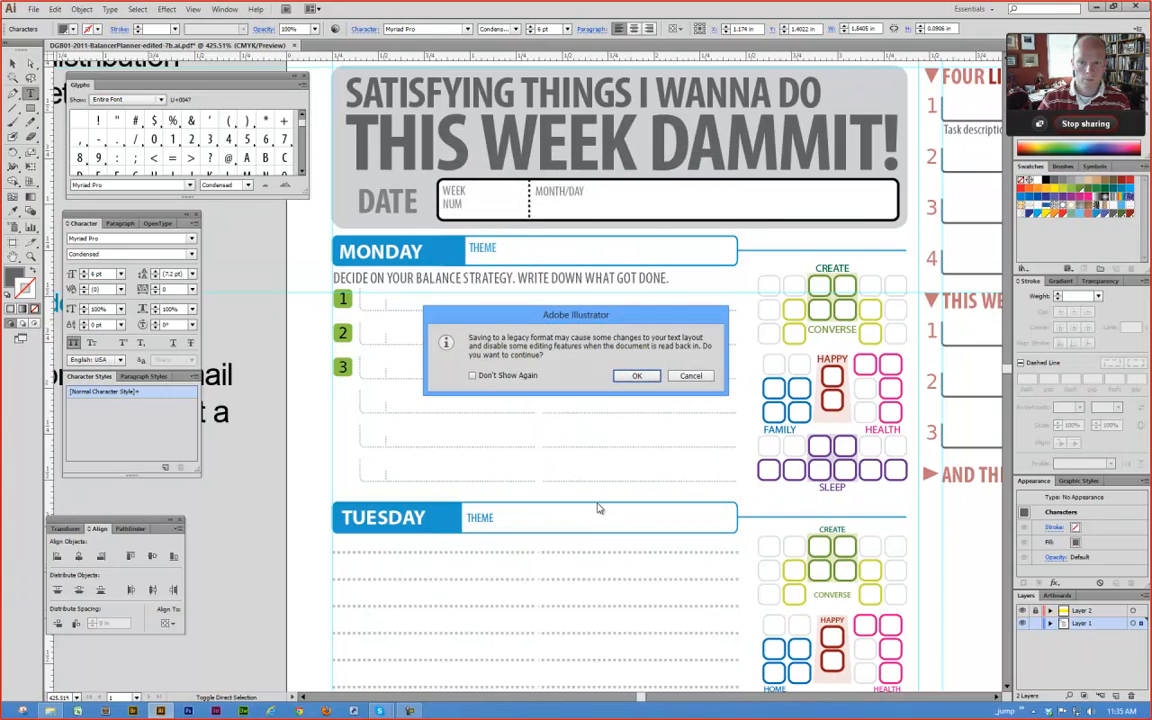
pyautogui.click(636, 375)
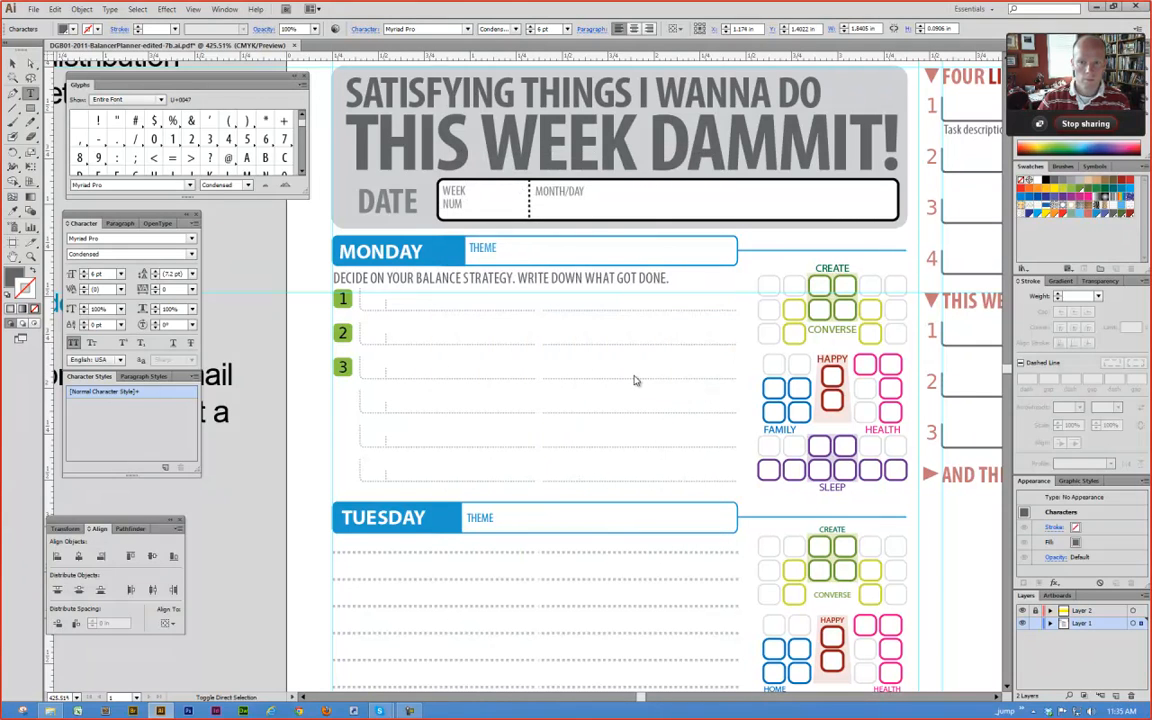
pyautogui.keyDown('ctrl'); pyautogui.click(266, 338); pyautogui.keyUp('ctrl')
pyautogui.keyDown('ctrl'); pyautogui.keyDown('alt'); pyautogui.click(434, 361); pyautogui.keyUp('alt'); pyautogui.keyUp('ctrl')
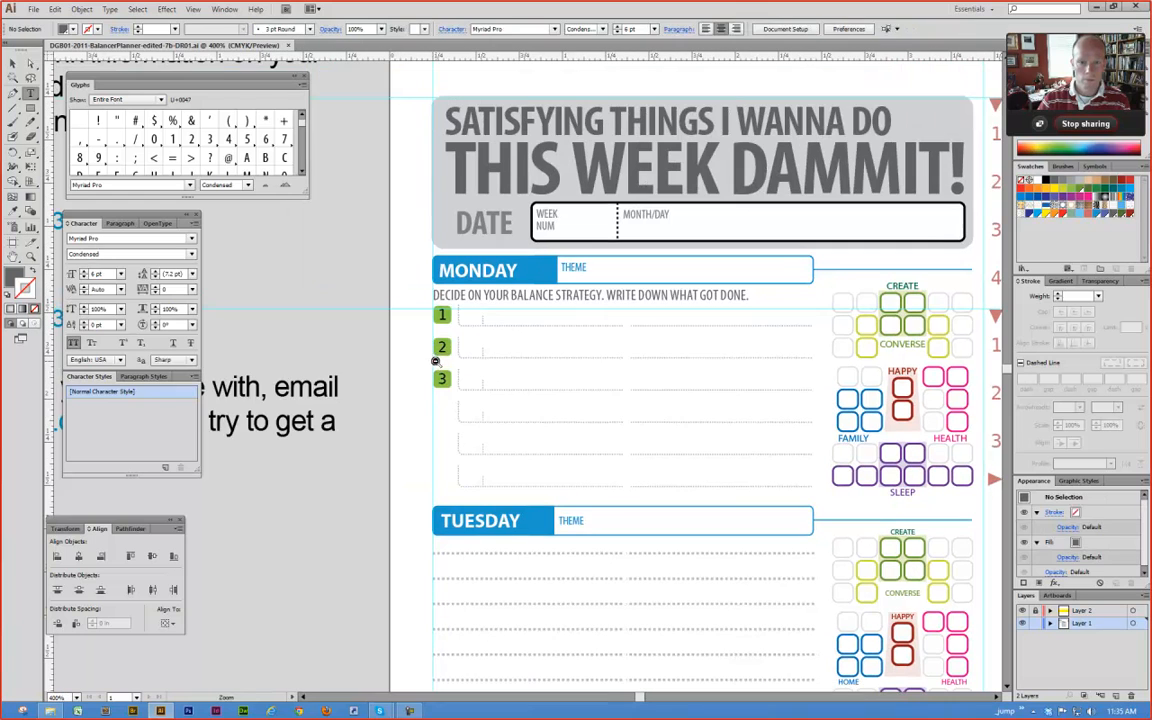
pyautogui.click(490, 297)
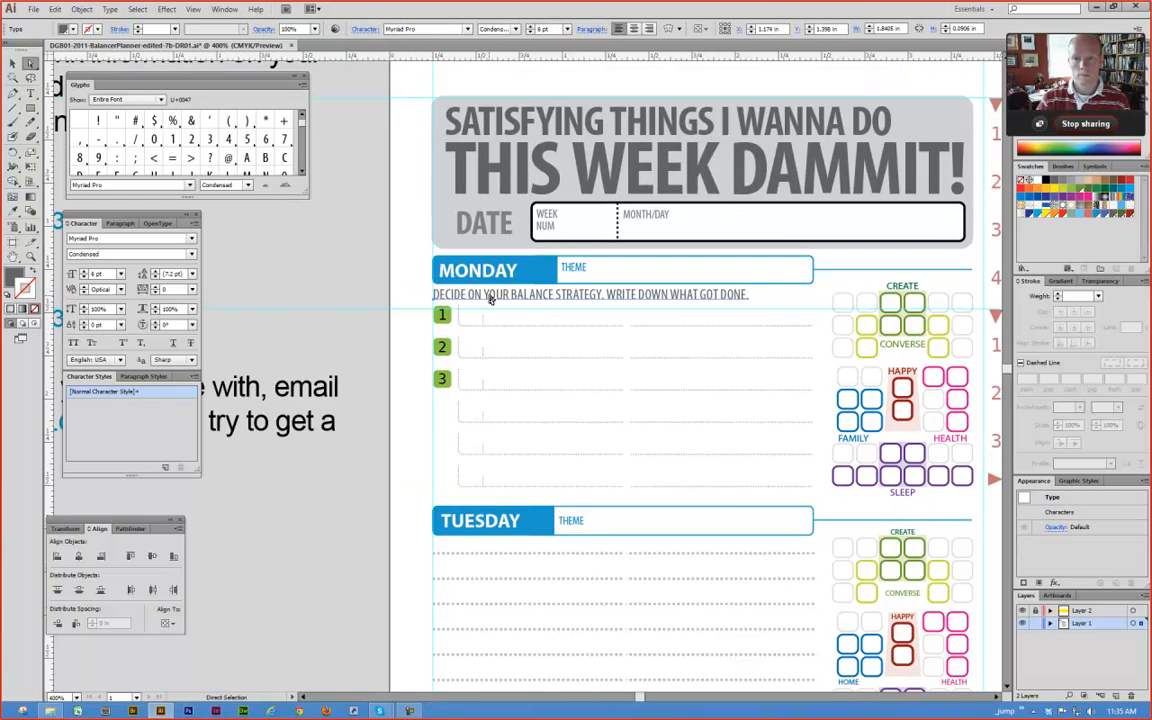
pyautogui.keyDown('ctrl'); pyautogui.moveTo(397, 268); pyautogui.dragTo(526, 371); pyautogui.keyUp('ctrl')
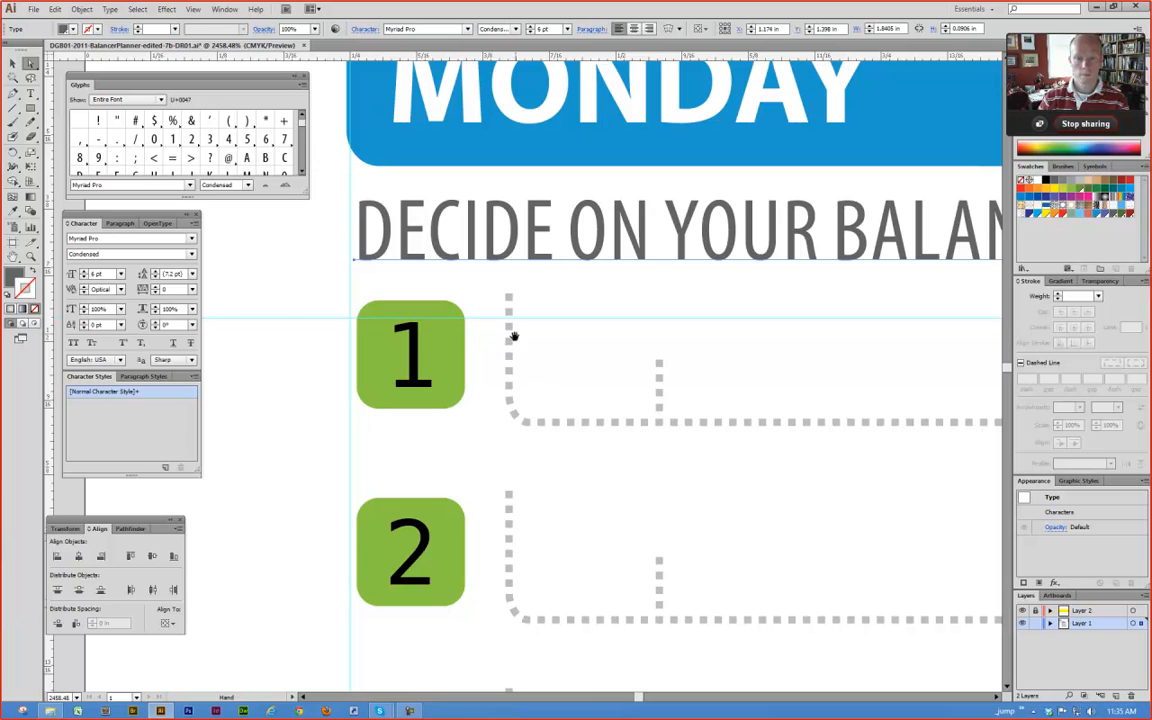
pyautogui.click(418, 320)
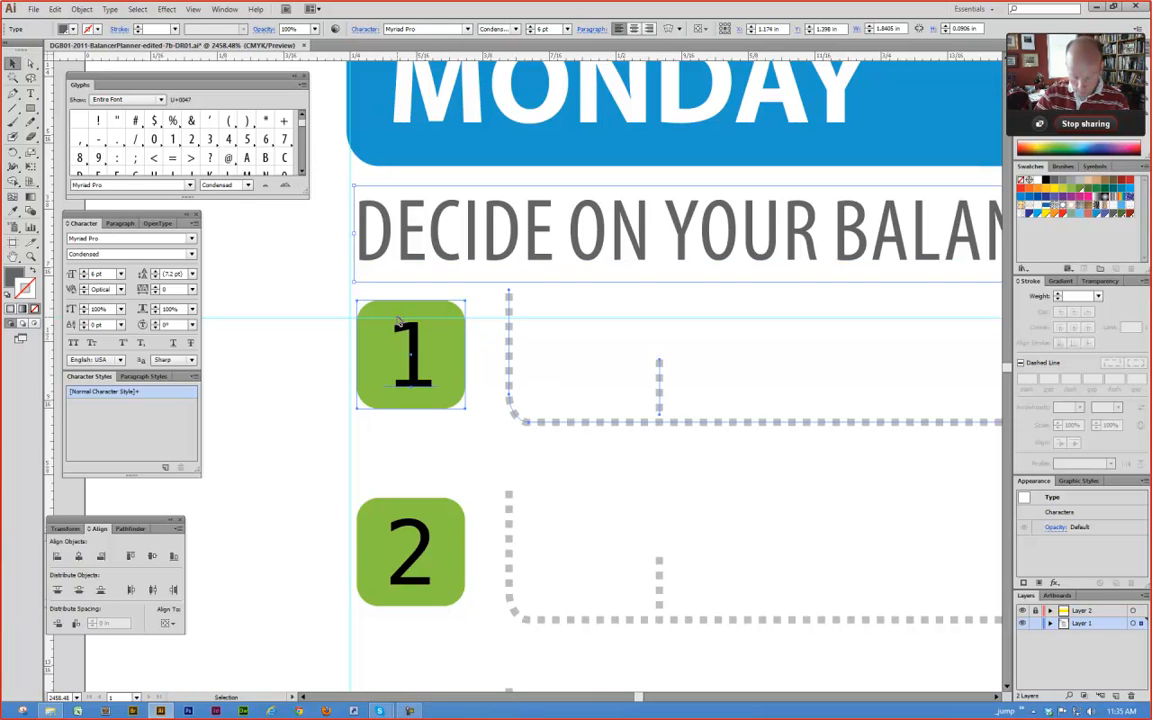
pyautogui.click(325, 347)
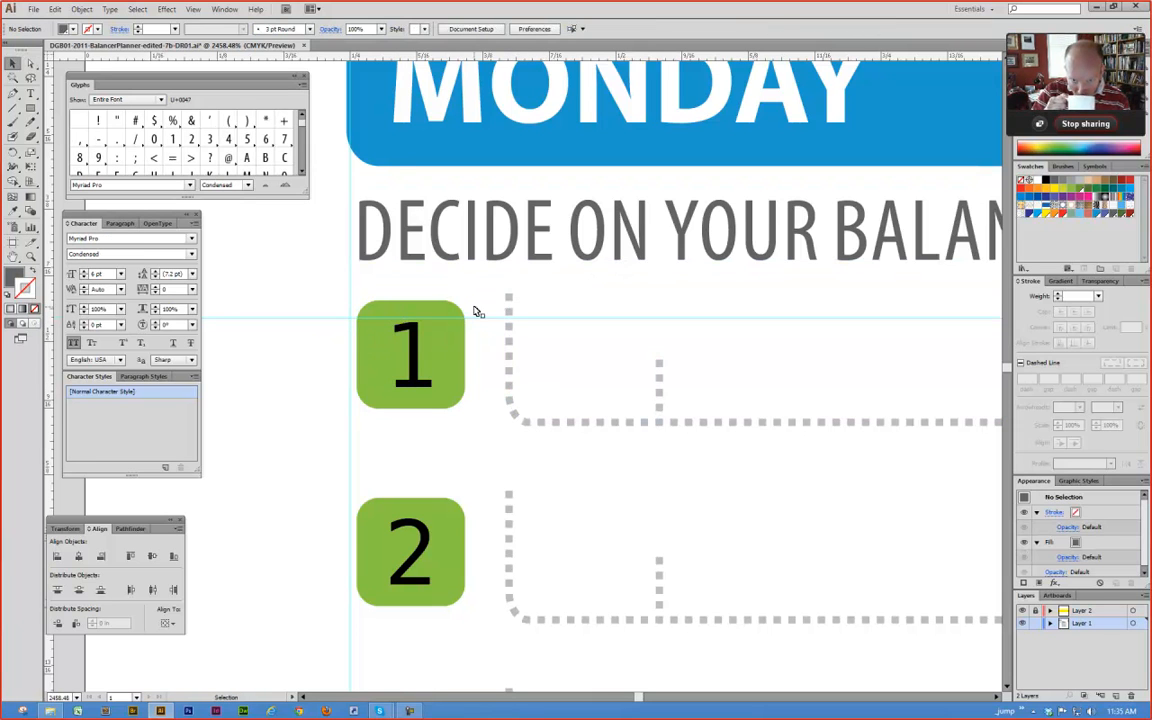
pyautogui.press('a')
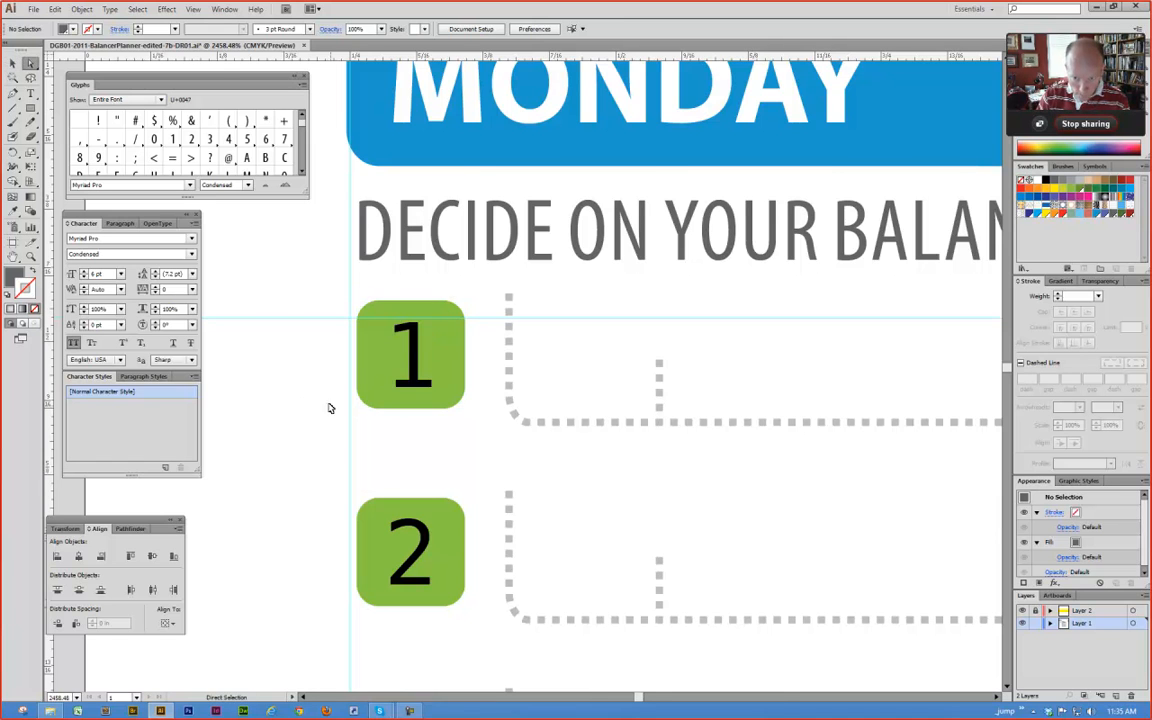
pyautogui.keyDown('ctrl'); pyautogui.keyDown('alt'); pyautogui.click(395, 451); pyautogui.keyUp('alt'); pyautogui.keyUp('ctrl')
pyautogui.keyDown('ctrl'); pyautogui.keyDown('alt'); pyautogui.click(398, 446); pyautogui.keyUp('alt'); pyautogui.keyUp('ctrl')
pyautogui.keyDown('ctrl'); pyautogui.keyDown('alt'); pyautogui.click(503, 391); pyautogui.keyUp('alt'); pyautogui.keyUp('ctrl')
pyautogui.keyDown('ctrl'); pyautogui.keyDown('alt'); pyautogui.click(505, 390); pyautogui.keyUp('alt'); pyautogui.keyUp('ctrl')
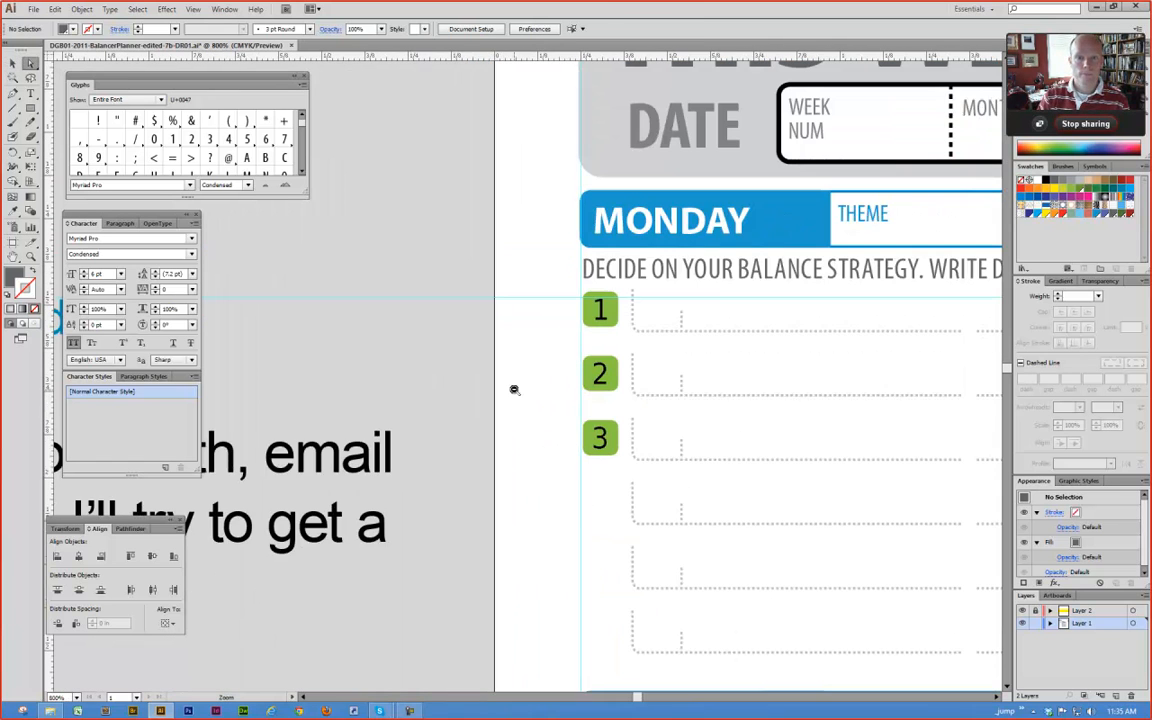
# Step: Shorten the dotted vertical line beside Monday's number 1 by moving its upper endpoint down about one dot
pyautogui.moveTo(522, 388); pyautogui.dragTo(306, 395)
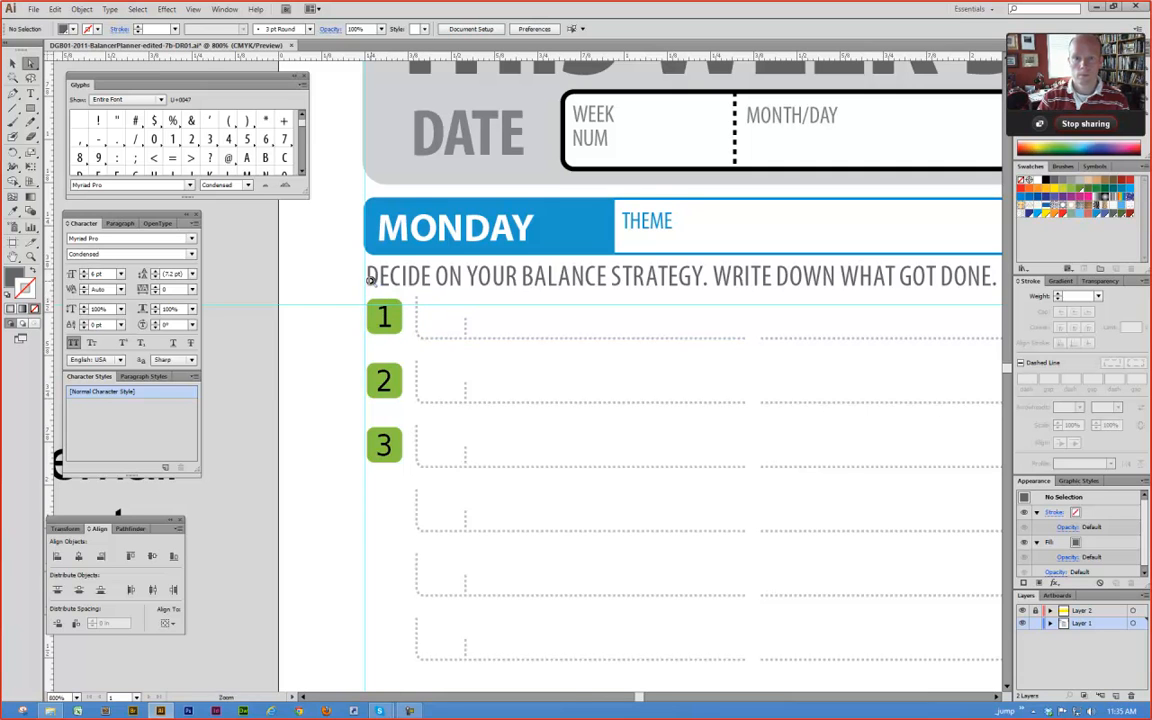
pyautogui.moveTo(367, 280); pyautogui.dragTo(455, 359)
pyautogui.moveTo(496, 257); pyautogui.dragTo(535, 327)
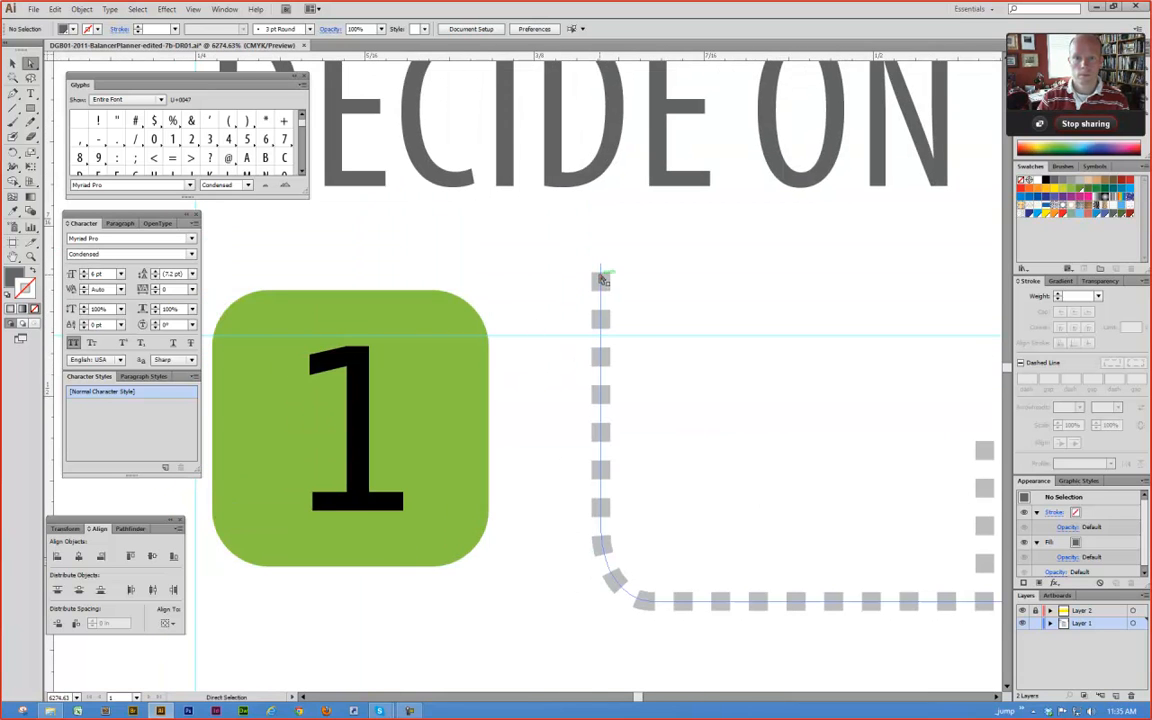
pyautogui.moveTo(601, 268); pyautogui.dragTo(598, 307)
pyautogui.moveTo(598, 312); pyautogui.dragTo(599, 311)
pyautogui.click(525, 397)
pyautogui.press('v')
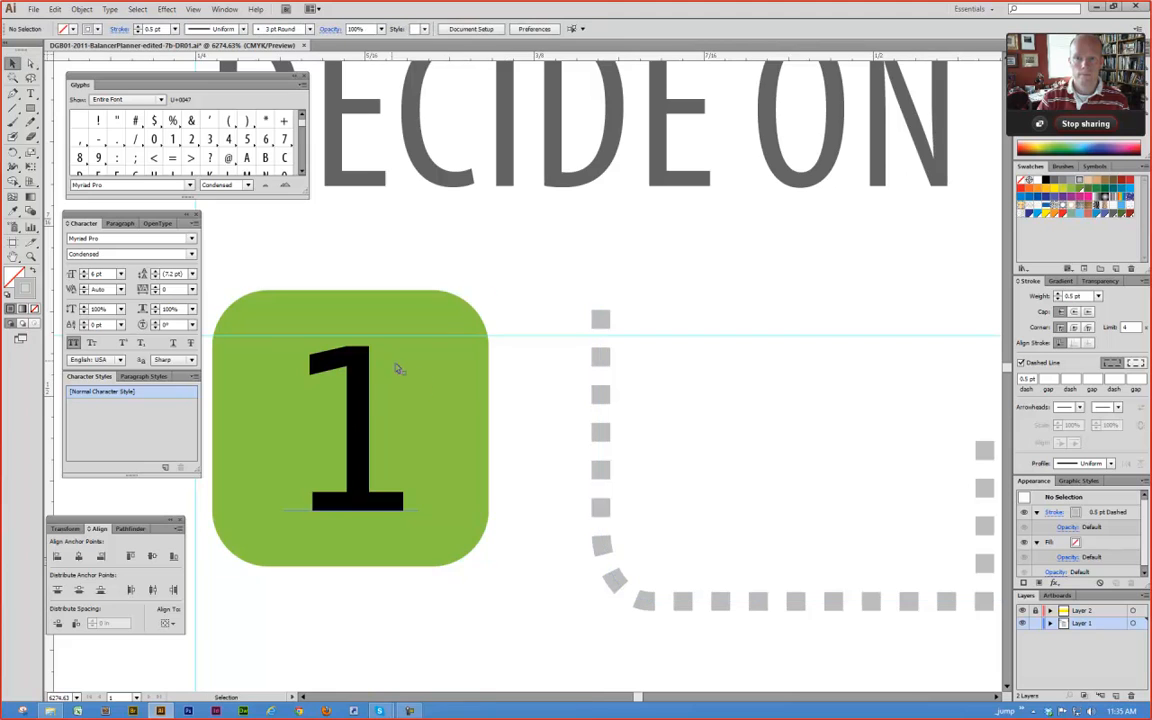
# Step: Delete Monday rows 2 to 6, including the number 2 and 3 badges, leaving only the first row
pyautogui.keyDown('ctrl'); pyautogui.keyDown('alt'); pyautogui.click(525, 468); pyautogui.keyUp('alt'); pyautogui.keyUp('ctrl')
pyautogui.keyDown('ctrl'); pyautogui.keyDown('alt'); pyautogui.click(525, 468); pyautogui.keyUp('alt'); pyautogui.keyUp('ctrl')
pyautogui.keyDown('ctrl'); pyautogui.keyDown('alt'); pyautogui.click(525, 468); pyautogui.keyUp('alt'); pyautogui.keyUp('ctrl')
pyautogui.keyDown('ctrl'); pyautogui.keyDown('alt'); pyautogui.click(525, 468); pyautogui.keyUp('alt'); pyautogui.keyUp('ctrl')
pyautogui.keyDown('ctrl'); pyautogui.keyDown('alt'); pyautogui.click(525, 468); pyautogui.keyUp('alt'); pyautogui.keyUp('ctrl')
pyautogui.keyDown('ctrl'); pyautogui.keyDown('alt'); pyautogui.click(525, 468); pyautogui.keyUp('alt'); pyautogui.keyUp('ctrl')
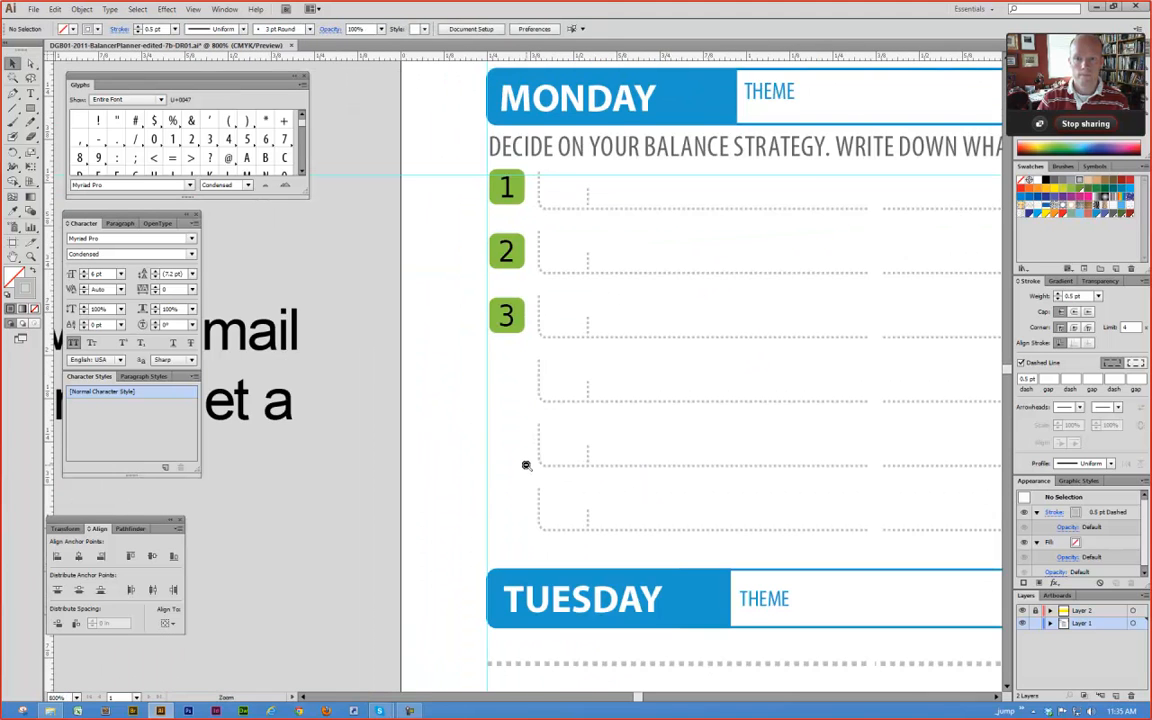
pyautogui.keyDown('ctrl'); pyautogui.keyDown('alt'); pyautogui.click(526, 462); pyautogui.keyUp('alt'); pyautogui.keyUp('ctrl')
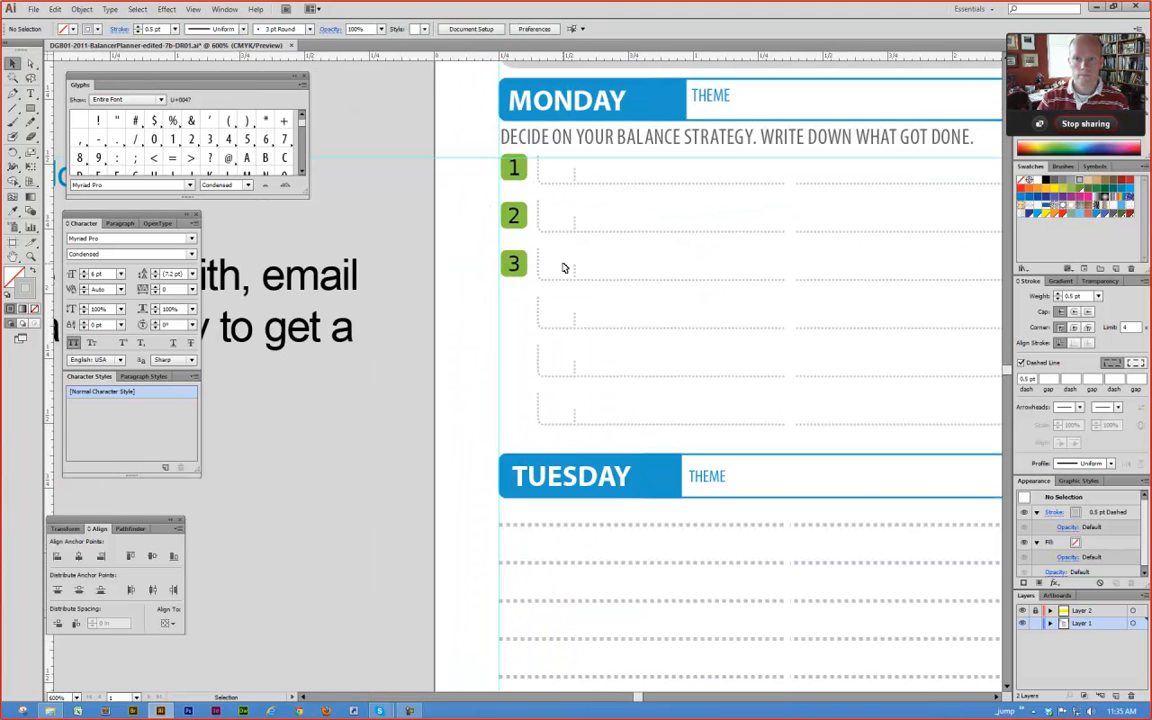
pyautogui.moveTo(424, 182); pyautogui.dragTo(630, 437)
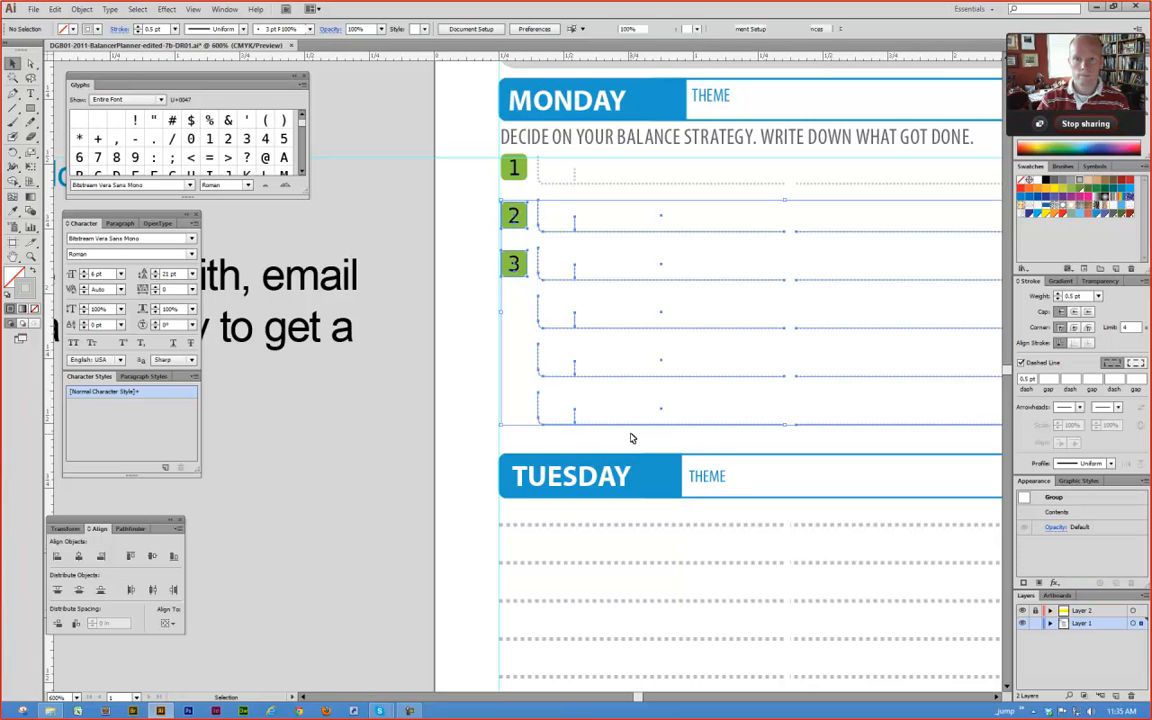
pyautogui.press('Delete')
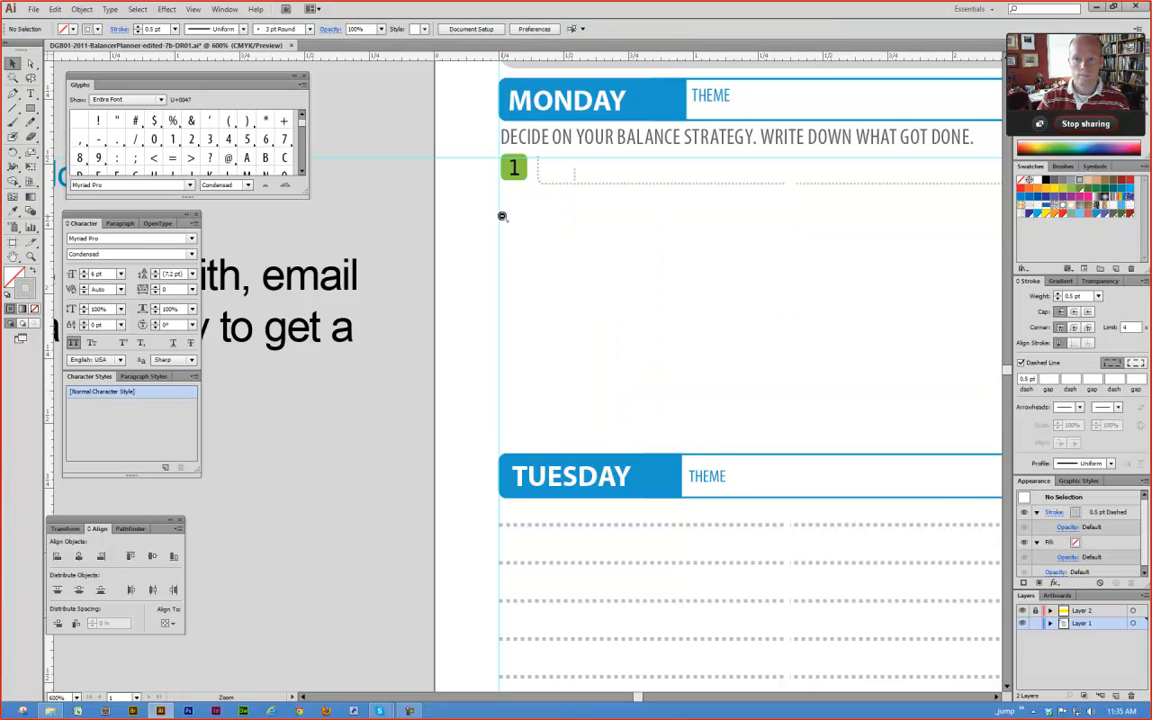
# Step: Nudge the green number 1 badge down until its top edge sits just below the horizontal guide
pyautogui.keyDown('ctrl'); pyautogui.keyDown('alt'); pyautogui.click(508, 216); pyautogui.keyUp('alt'); pyautogui.keyUp('ctrl')
pyautogui.moveTo(606, 369); pyautogui.dragTo(504, 405)
pyautogui.moveTo(410, 367); pyautogui.dragTo(607, 504)
pyautogui.click(463, 263)
pyautogui.hotkey('ctrl', 'shift', 'a')
pyautogui.press('a')
pyautogui.moveTo(342, 147); pyautogui.dragTo(565, 429)
pyautogui.press('Down')
pyautogui.press('Up')
pyautogui.press('Up')
pyautogui.press('Down')
pyautogui.press('Down')
pyautogui.press('Down')
pyautogui.press('Down')
pyautogui.press('Down')
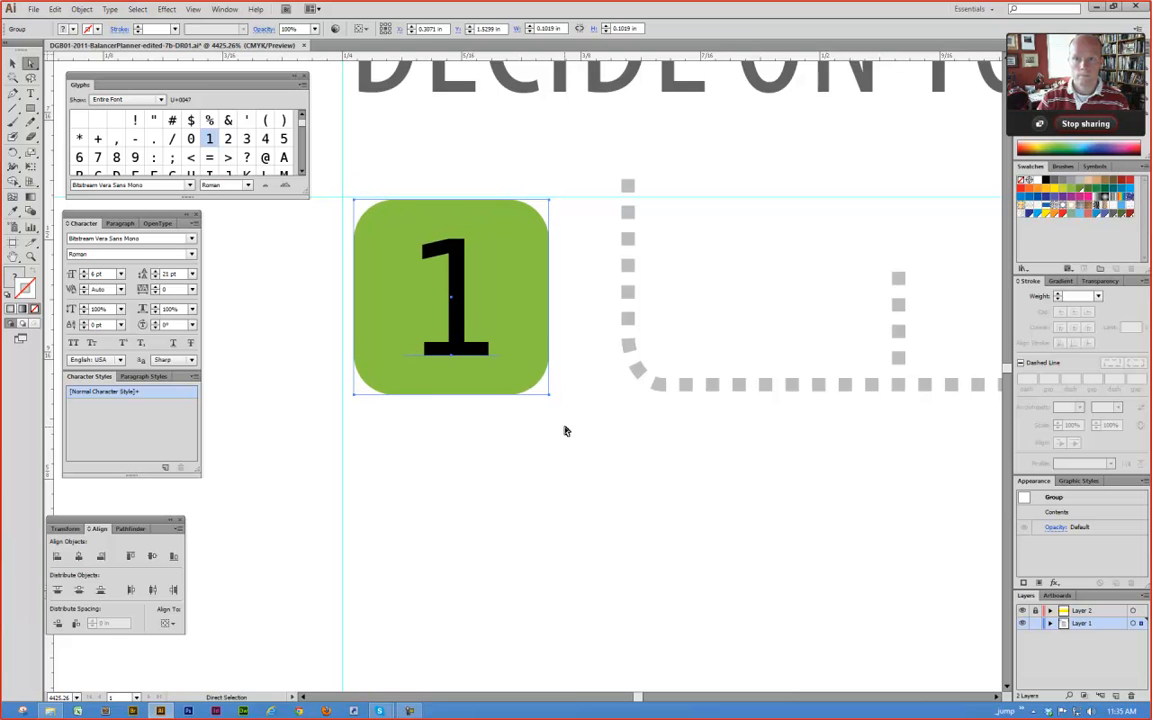
# Step: Lower the upper endpoint of row 1's dotted vertical line to just beneath the horizontal guide
pyautogui.click(629, 182)
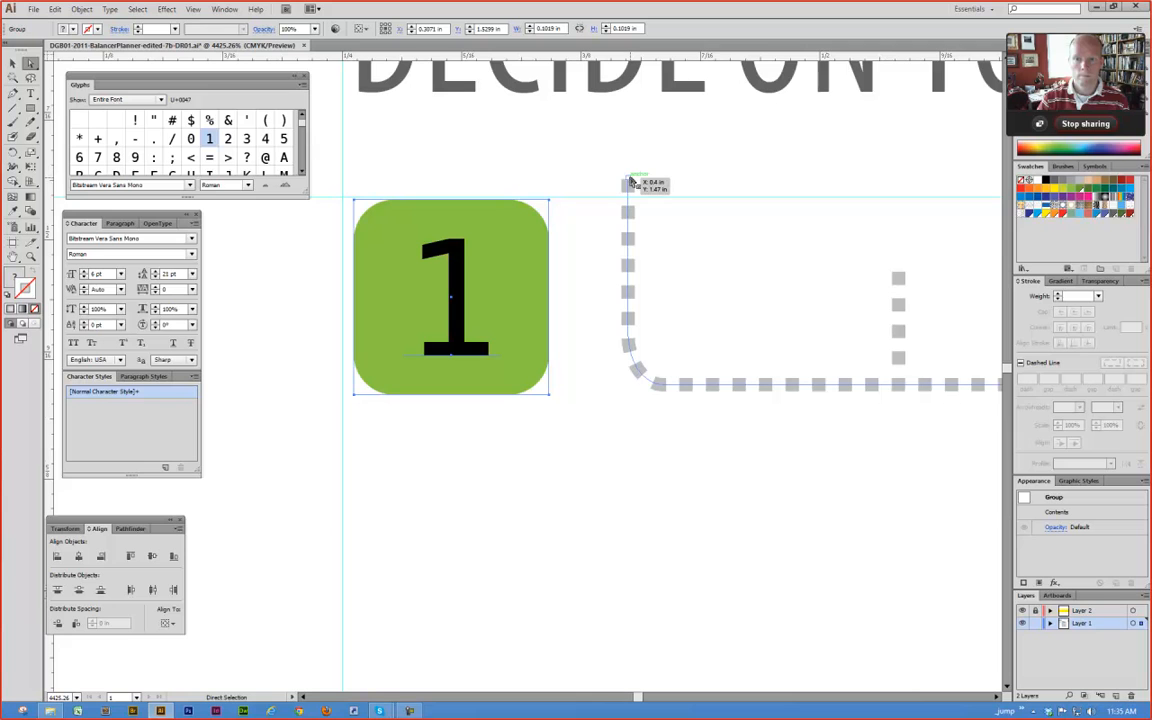
pyautogui.moveTo(629, 182); pyautogui.dragTo(627, 205)
pyautogui.press('v')
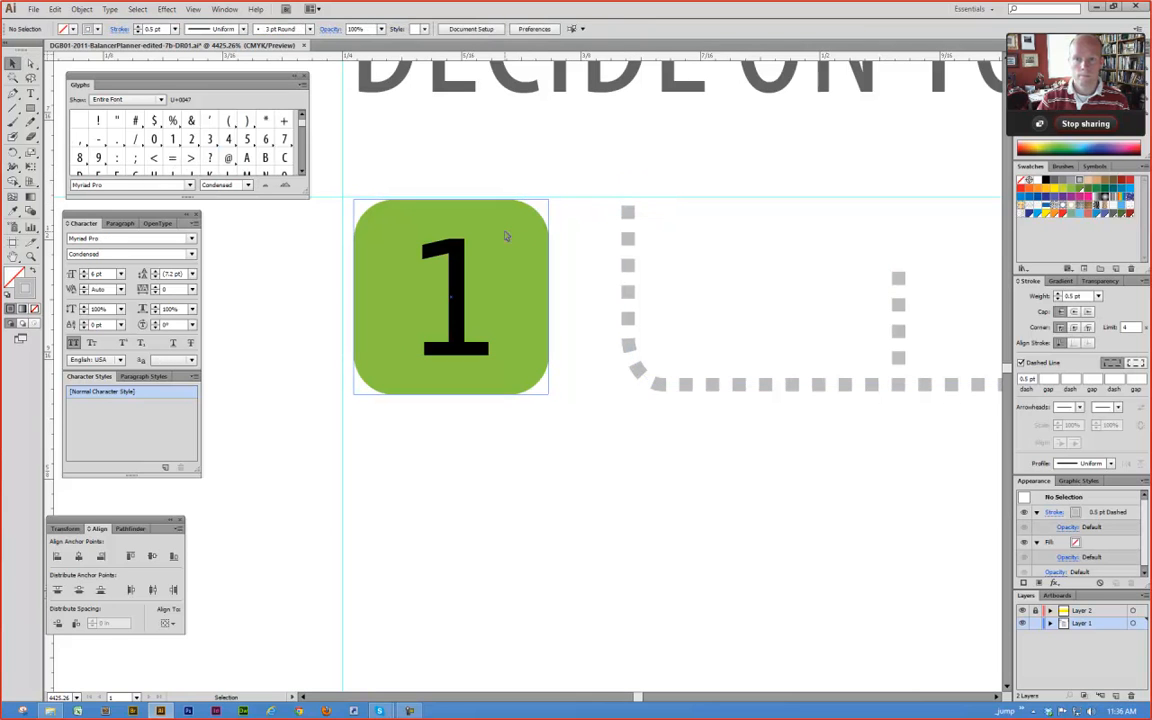
# Step: Nudge the number 1 badge two more increments down, level with the top of the dotted line, and deselect it
pyautogui.keyDown('shift'); pyautogui.click(543, 262); pyautogui.keyUp('shift')
pyautogui.press('a')
pyautogui.moveTo(346, 167); pyautogui.dragTo(570, 490)
pyautogui.press('Down')
pyautogui.press('Down')
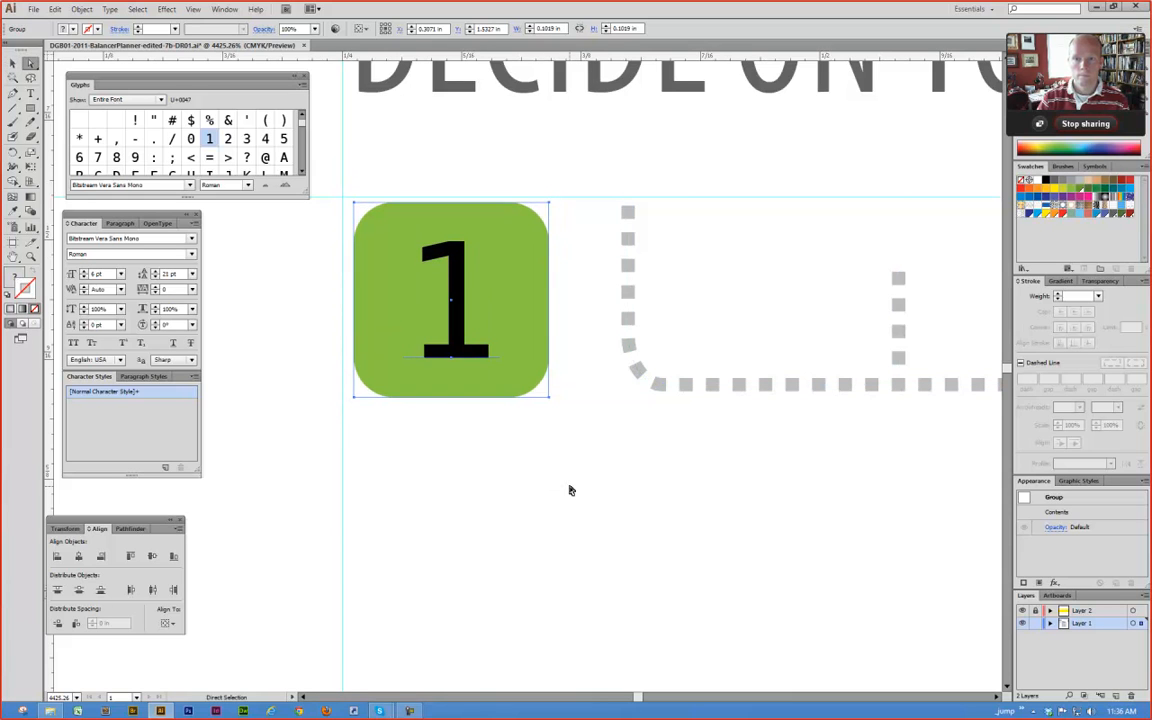
pyautogui.click(570, 490)
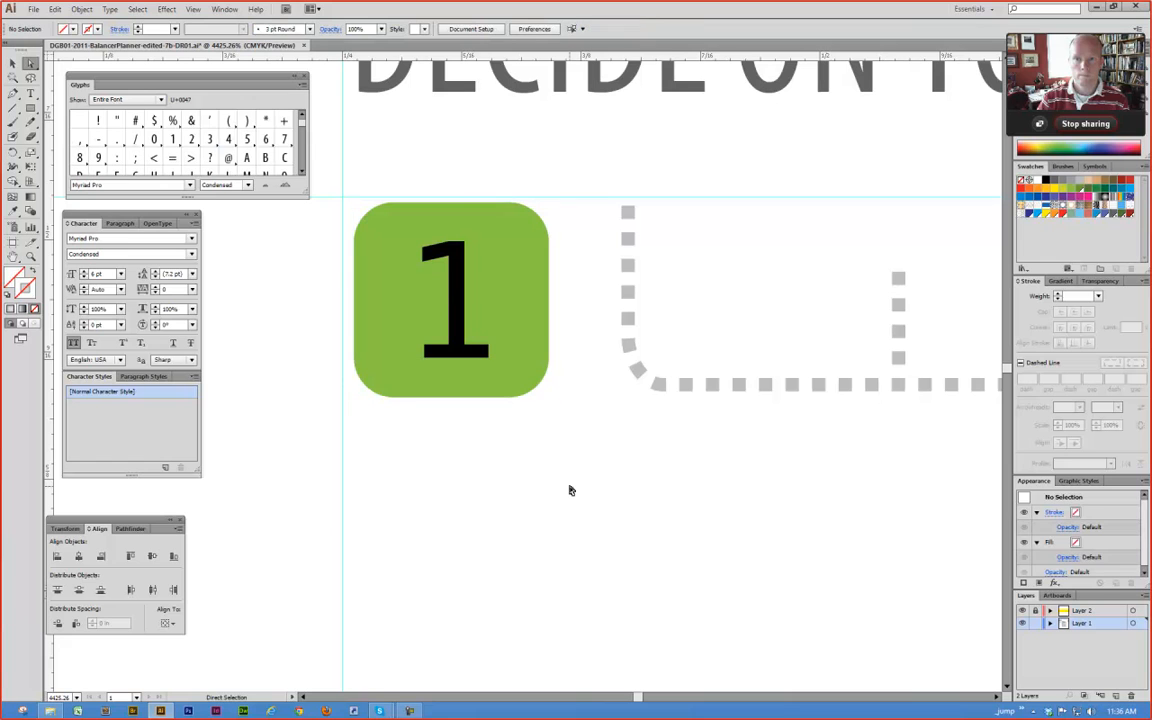
pyautogui.keyDown('alt'); pyautogui.click(508, 443); pyautogui.keyUp('alt')
pyautogui.keyDown('alt'); pyautogui.click(508, 443); pyautogui.keyUp('alt')
pyautogui.keyDown('alt'); pyautogui.click(508, 443); pyautogui.keyUp('alt')
pyautogui.keyDown('alt'); pyautogui.click(508, 443); pyautogui.keyUp('alt')
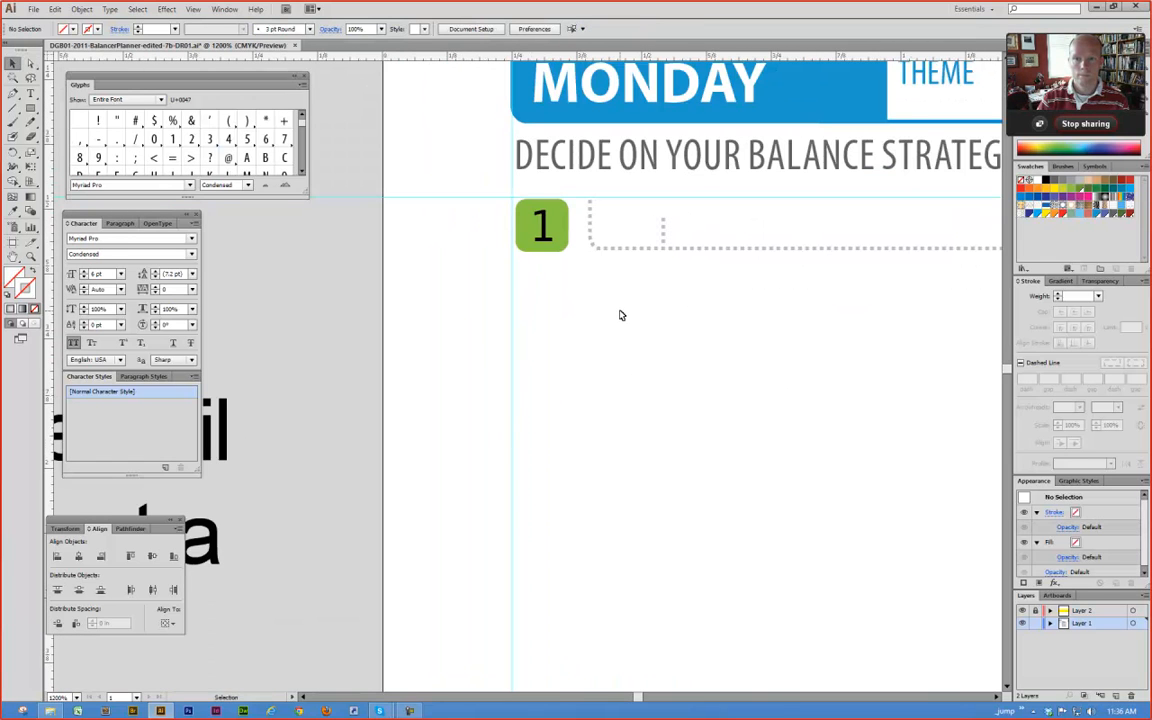
pyautogui.keyDown('alt'); pyautogui.click(598, 321); pyautogui.keyUp('alt')
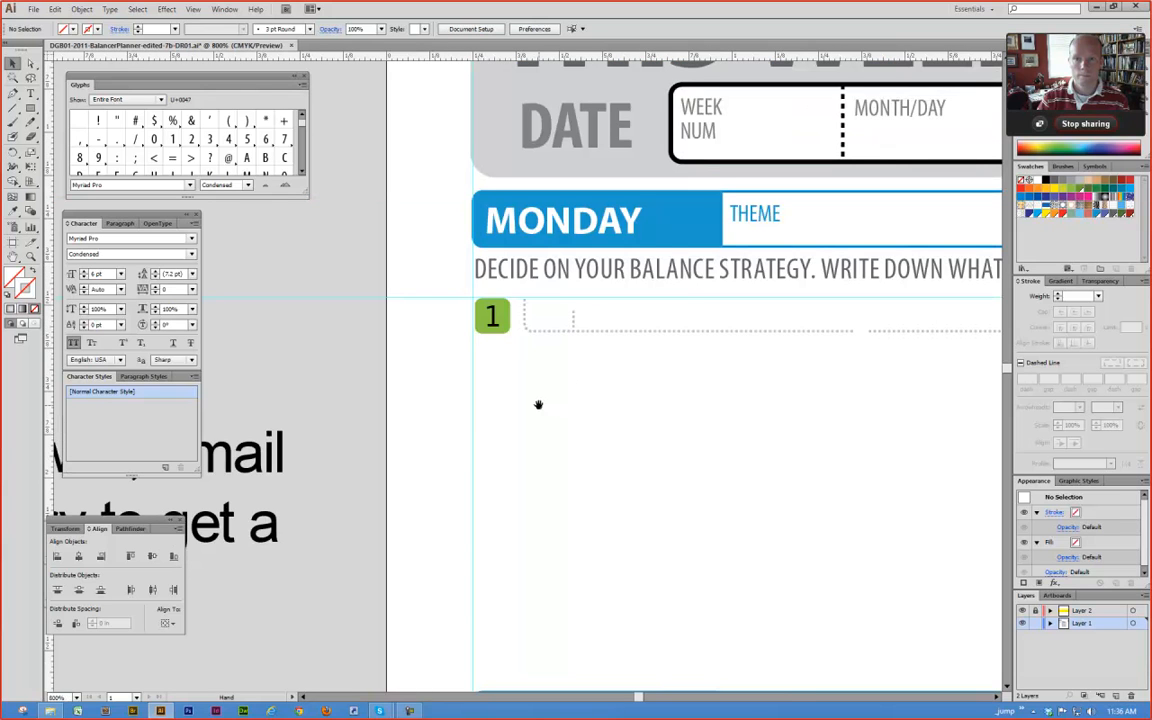
pyautogui.press('a')
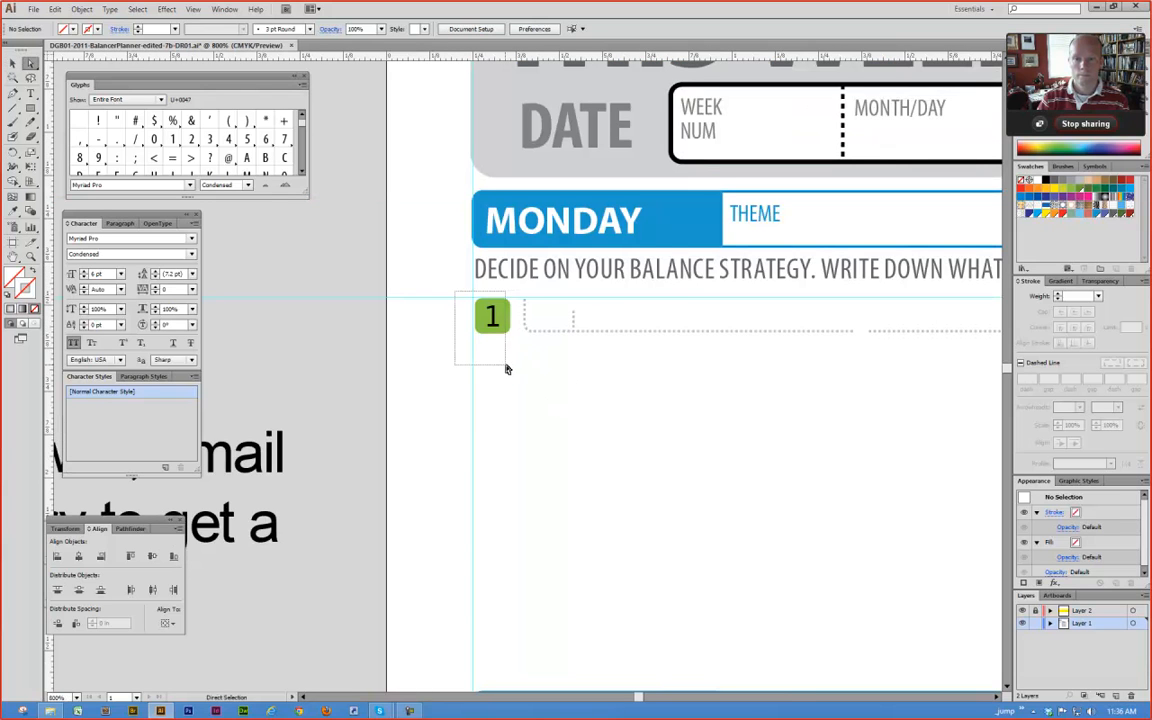
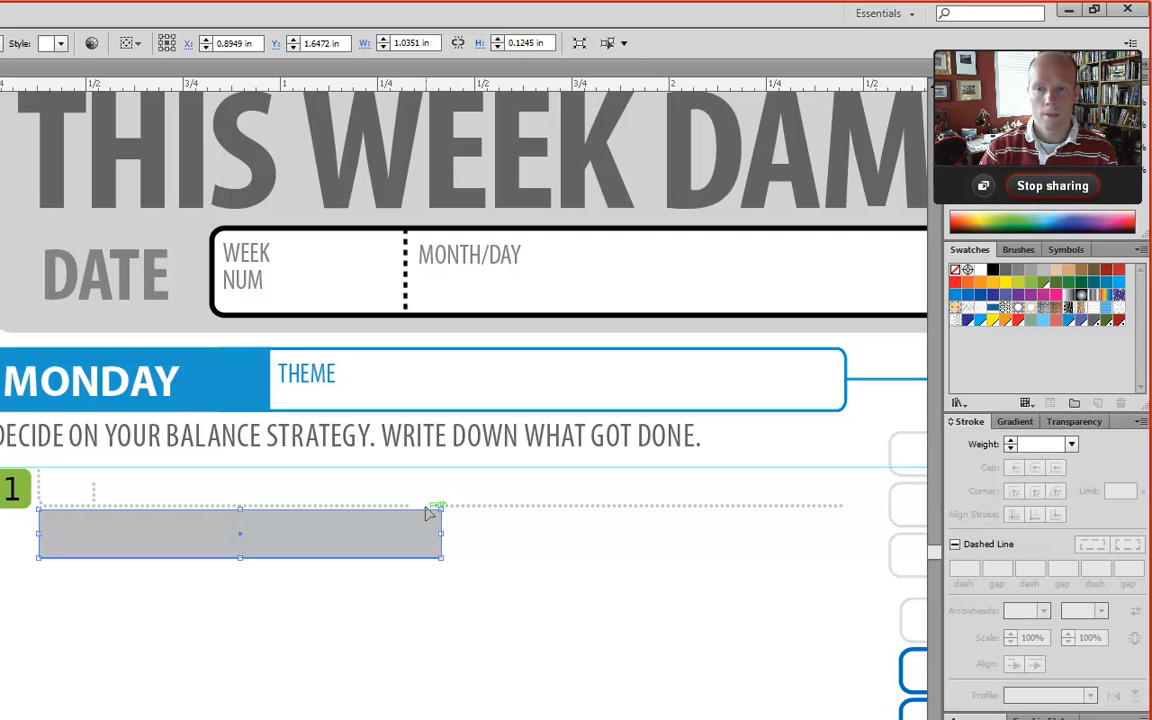
# Step: Narrow the gray rectangle below row 1 to 1.0073 in and align its left edge with the row's dotted vertical line
pyautogui.click(433, 43)
pyautogui.write('-25')
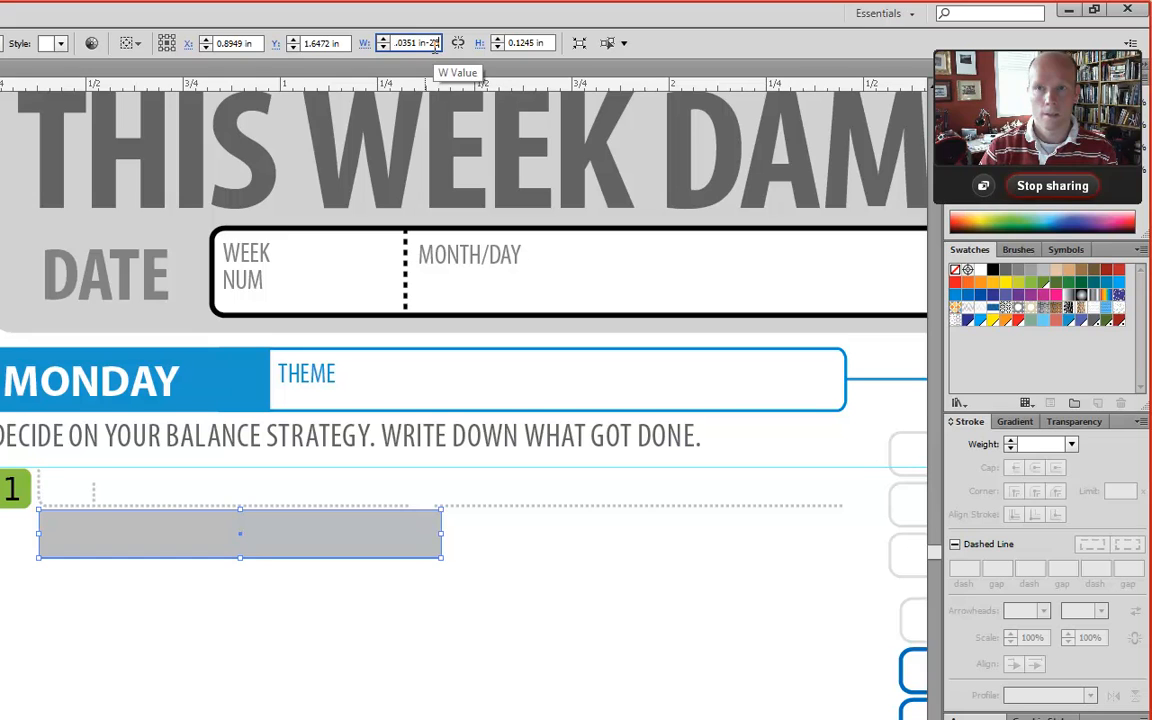
pyautogui.press('Return')
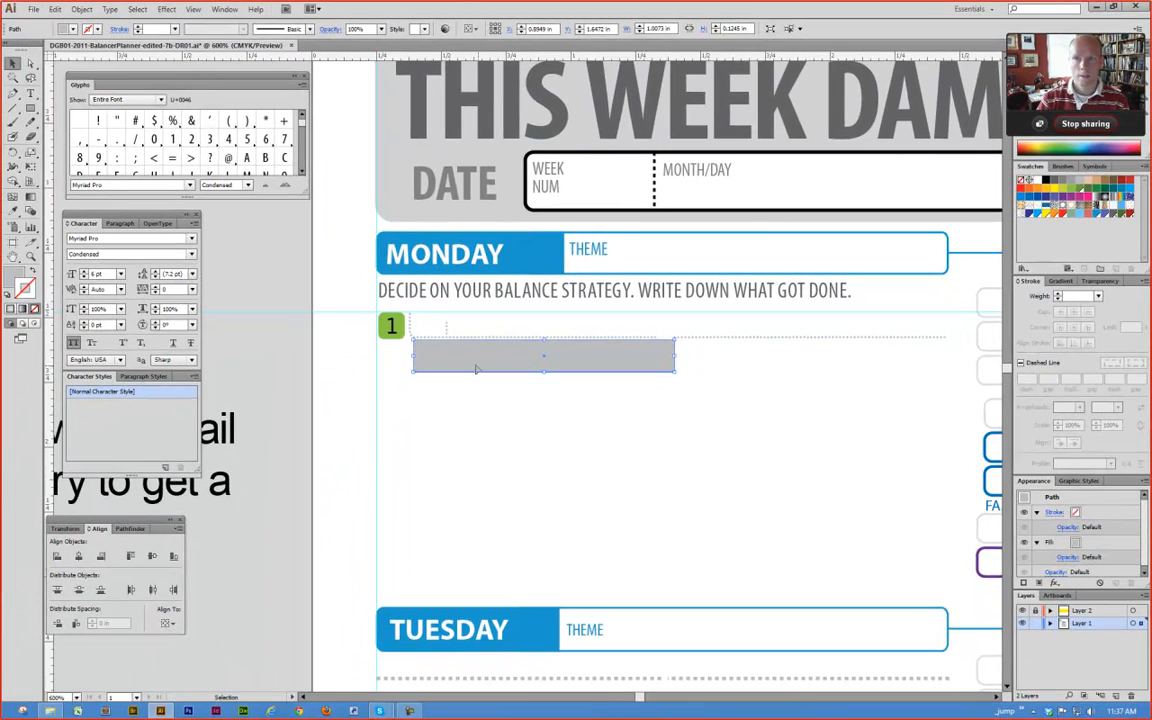
pyautogui.moveTo(450, 358); pyautogui.dragTo(447, 359)
pyautogui.click(510, 409)
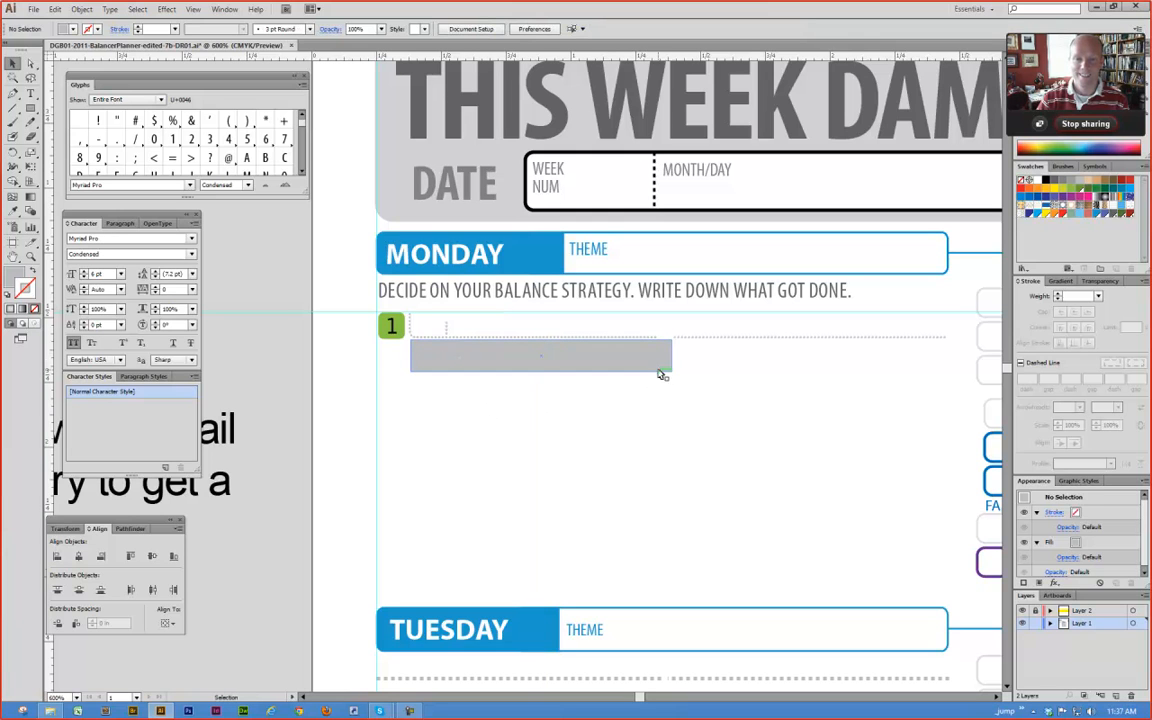
# Step: Extend row 1's first dotted line horizontally so its right end meets the gray rectangle's right edge
pyautogui.press('a')
pyautogui.moveTo(663, 341); pyautogui.dragTo(686, 387)
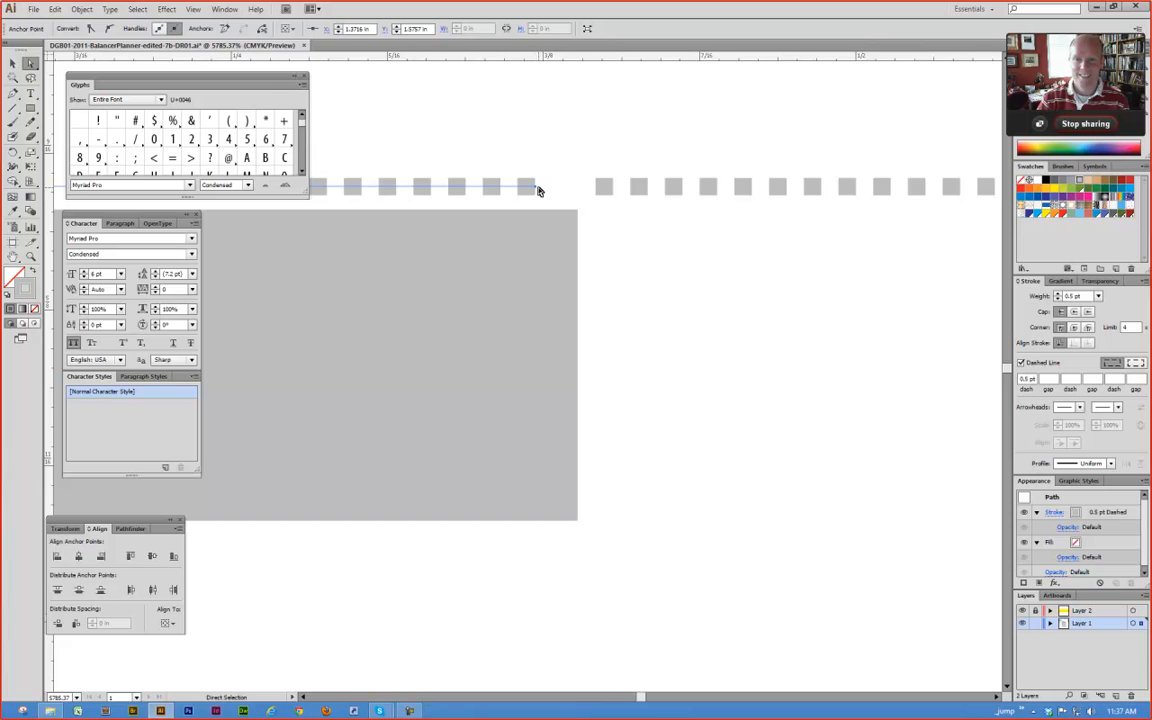
pyautogui.moveTo(538, 190); pyautogui.dragTo(579, 191)
pyautogui.keyDown('ctrl'); pyautogui.keyDown('alt'); pyautogui.click(485, 281); pyautogui.keyUp('alt'); pyautogui.keyUp('ctrl')
pyautogui.keyDown('ctrl'); pyautogui.keyDown('alt'); pyautogui.click(478, 275); pyautogui.keyUp('alt'); pyautogui.keyUp('ctrl')
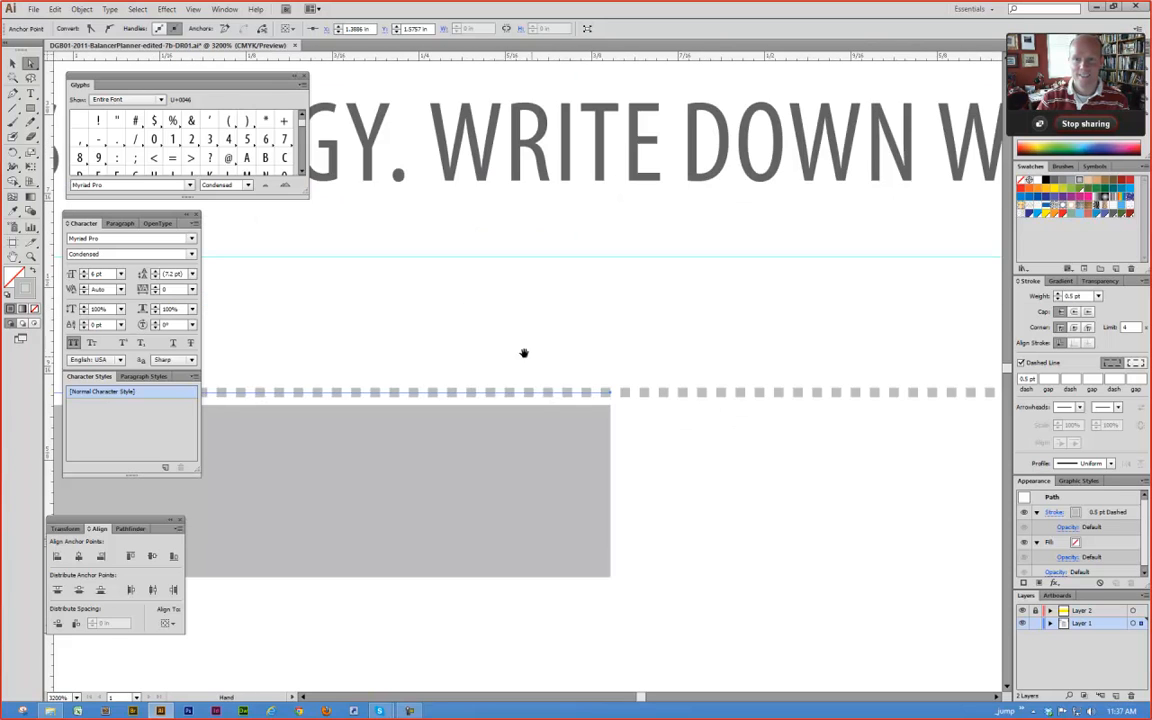
# Step: Move the gray rectangle horizontally along row 1 until its right edge meets the right end of the second dotted line, and deselect it
pyautogui.keyDown('ctrl'); pyautogui.keyDown('alt'); pyautogui.click(580, 375); pyautogui.keyUp('alt'); pyautogui.keyUp('ctrl')
pyautogui.keyDown('ctrl'); pyautogui.keyDown('alt'); pyautogui.click(579, 376); pyautogui.keyUp('alt'); pyautogui.keyUp('ctrl')
pyautogui.keyDown('ctrl'); pyautogui.keyDown('alt'); pyautogui.click(577, 380); pyautogui.keyUp('alt'); pyautogui.keyUp('ctrl')
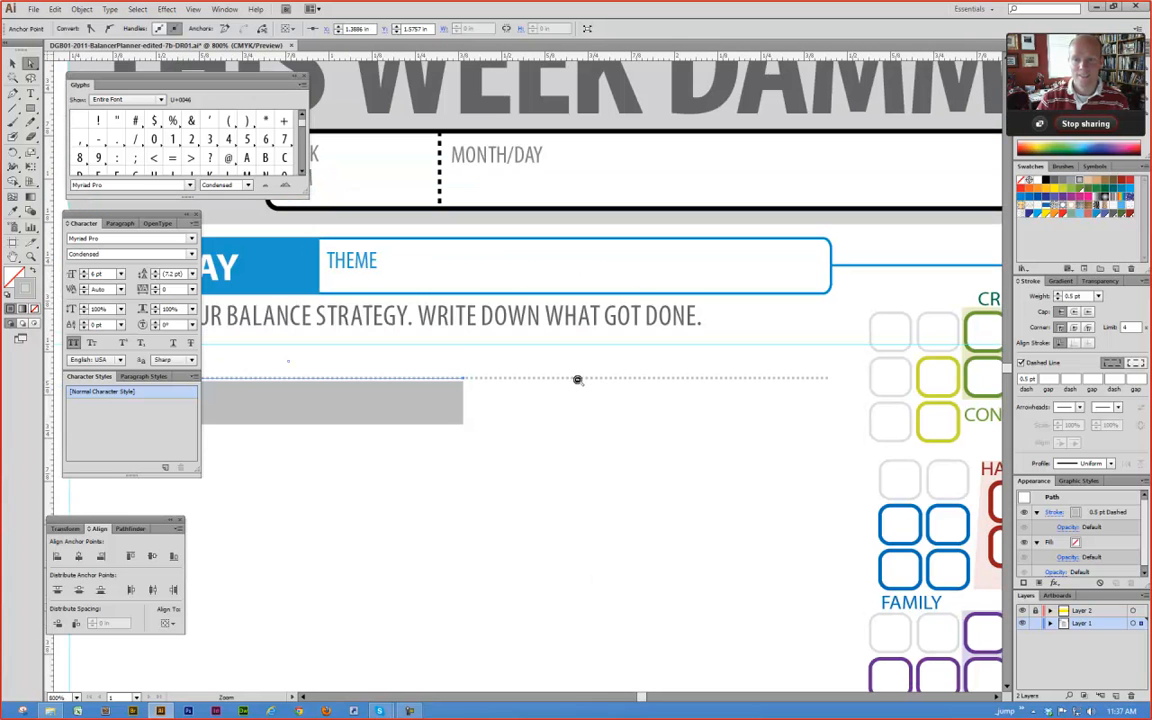
pyautogui.press('v')
pyautogui.click(476, 418)
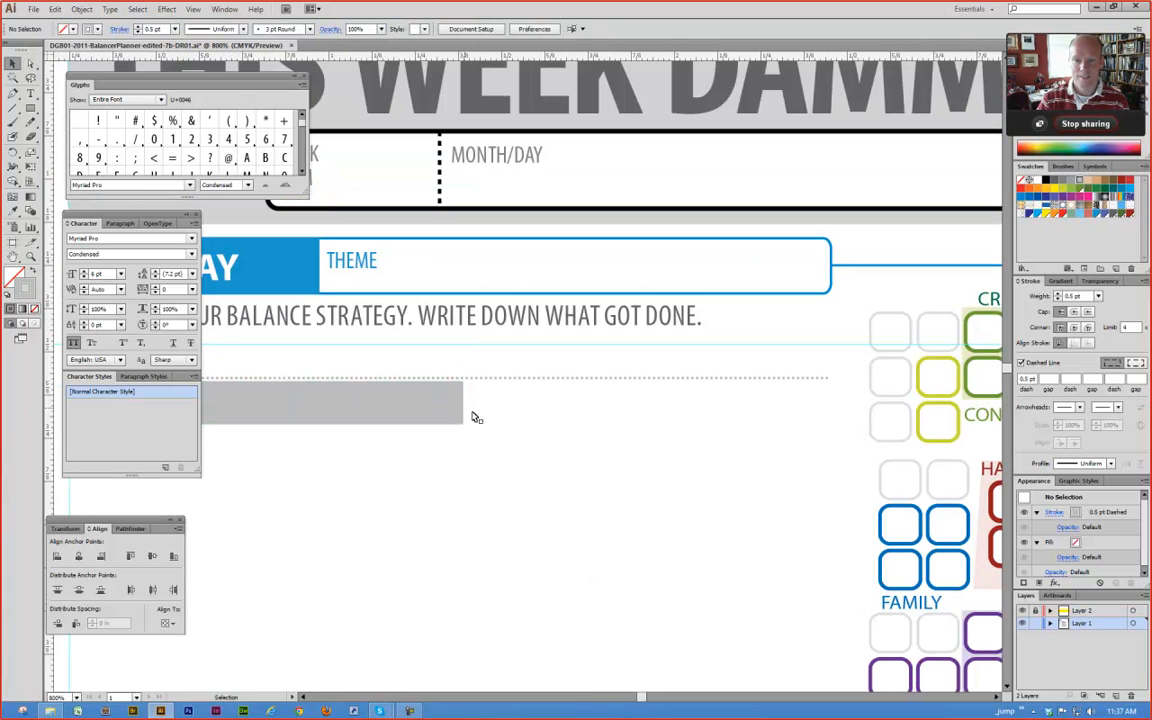
pyautogui.moveTo(465, 406); pyautogui.dragTo(829, 392)
pyautogui.click(728, 483)
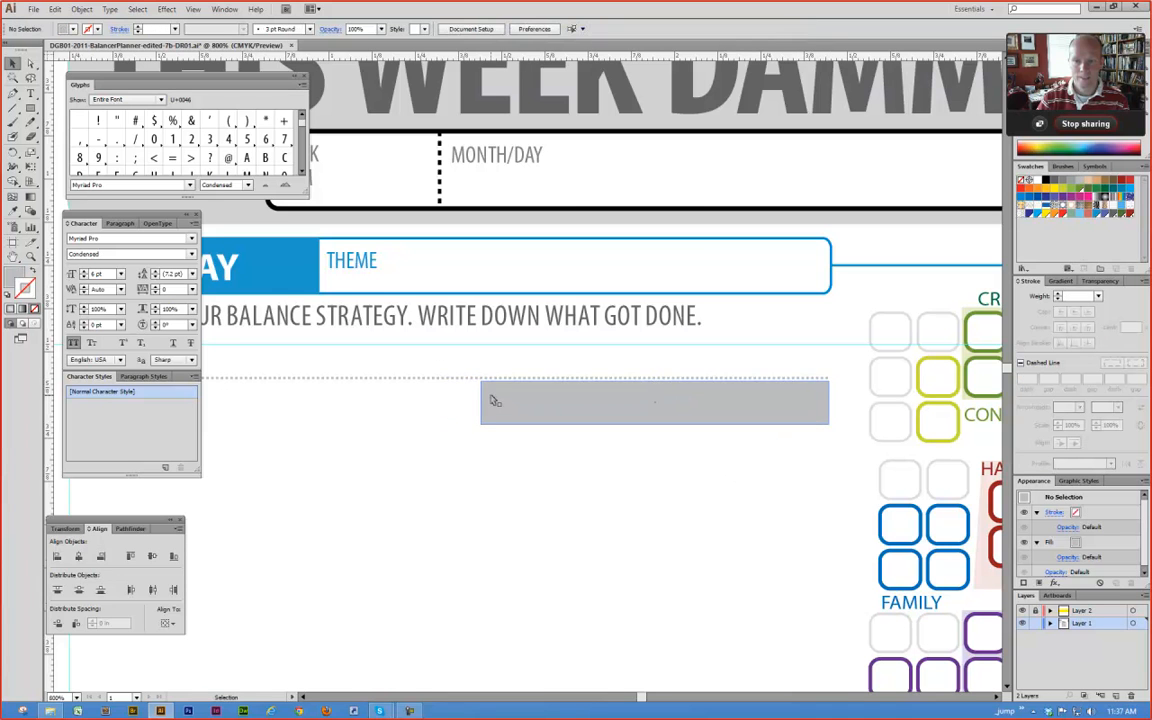
# Step: Shorten row 1's second dotted line by moving its left endpoint right to the gray rectangle's left edge
pyautogui.keyDown('ctrl'); pyautogui.keyDown('alt'); pyautogui.click(483, 403); pyautogui.keyUp('alt'); pyautogui.keyUp('ctrl')
pyautogui.press('a')
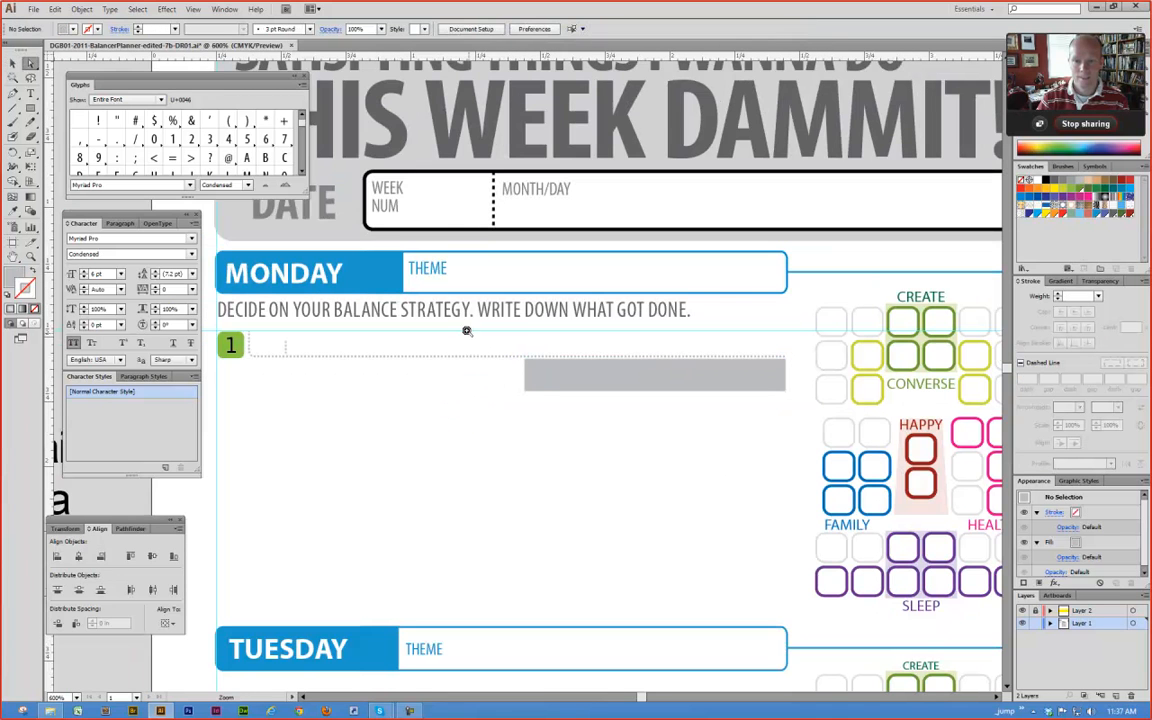
pyautogui.moveTo(468, 331); pyautogui.dragTo(542, 398)
pyautogui.click(613, 303)
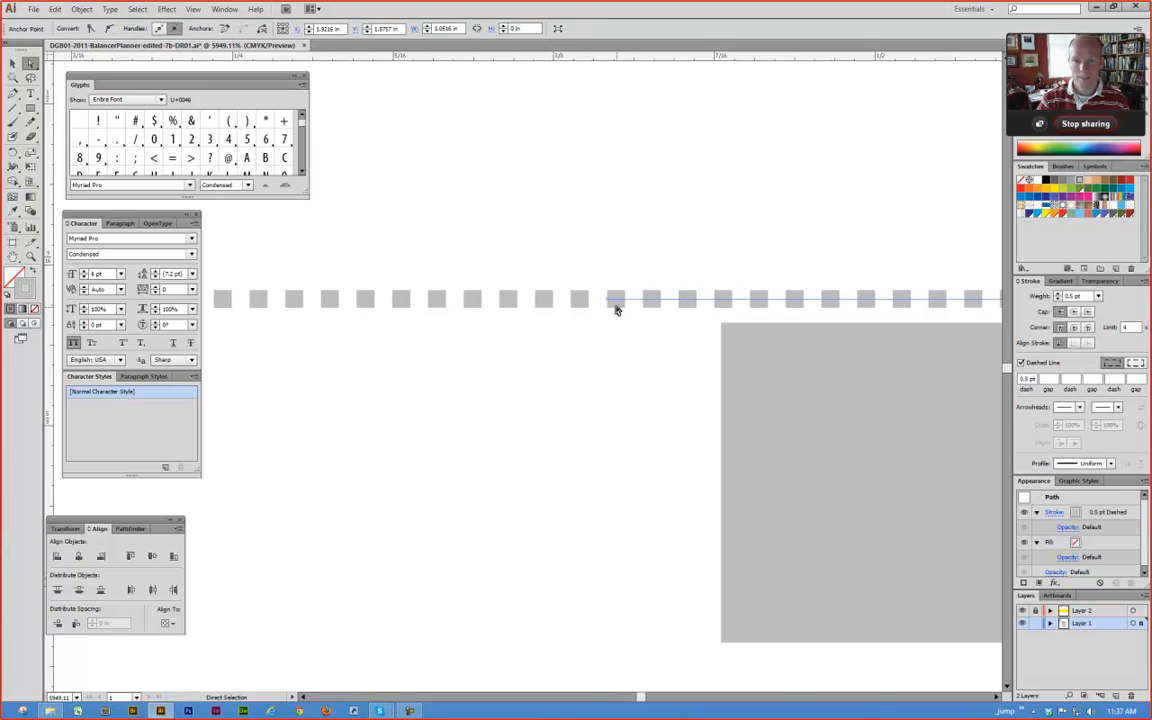
pyautogui.moveTo(611, 303); pyautogui.dragTo(715, 305)
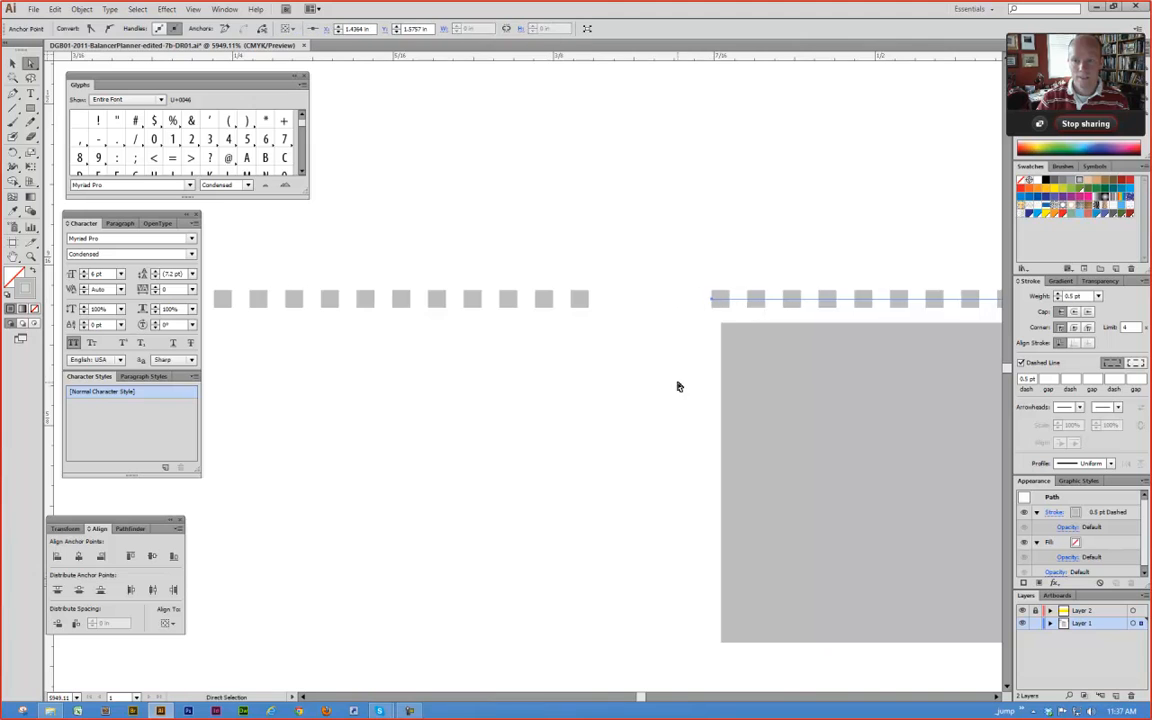
pyautogui.click(677, 387)
# Step: Delete the gray spacing rectangle beneath row 1's second dotted line
pyautogui.keyDown('ctrl'); pyautogui.keyDown('alt'); pyautogui.click(661, 393); pyautogui.keyUp('alt'); pyautogui.keyUp('ctrl')
pyautogui.keyDown('ctrl'); pyautogui.keyDown('alt'); pyautogui.click(661, 393); pyautogui.keyUp('alt'); pyautogui.keyUp('ctrl')
pyautogui.keyDown('ctrl'); pyautogui.keyDown('alt'); pyautogui.click(661, 393); pyautogui.keyUp('alt'); pyautogui.keyUp('ctrl')
pyautogui.keyDown('ctrl'); pyautogui.keyDown('alt'); pyautogui.click(661, 393); pyautogui.keyUp('alt'); pyautogui.keyUp('ctrl')
pyautogui.keyDown('ctrl'); pyautogui.keyDown('alt'); pyautogui.click(657, 396); pyautogui.keyUp('alt'); pyautogui.keyUp('ctrl')
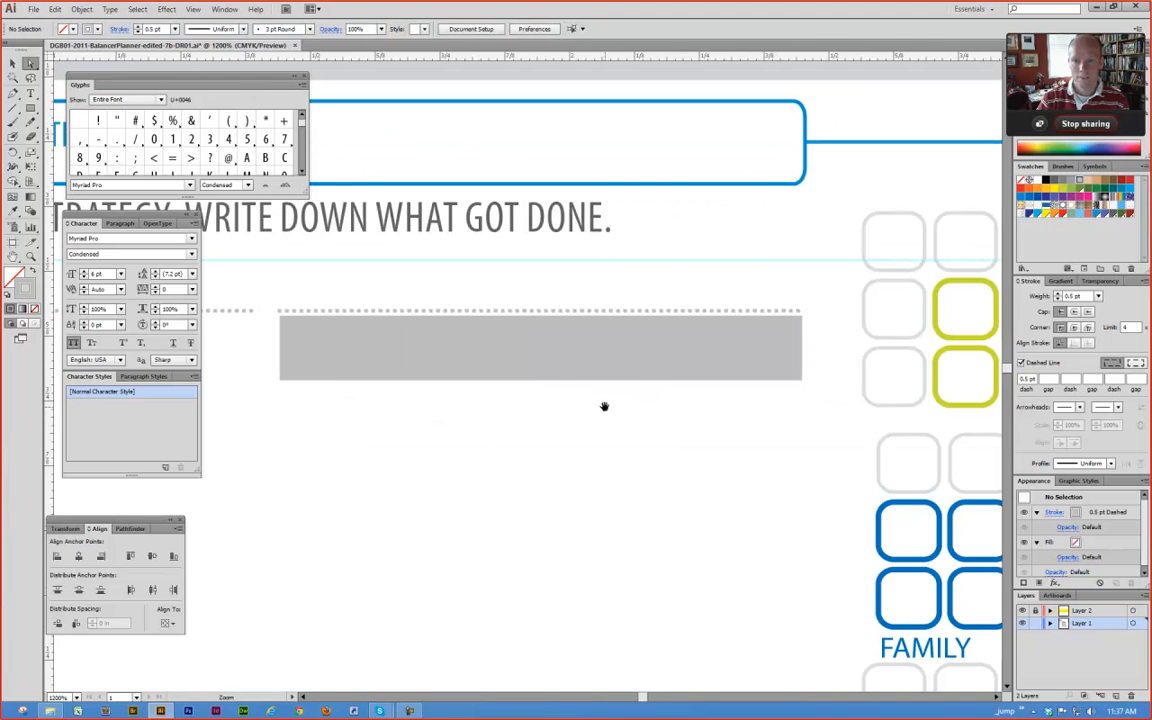
pyautogui.moveTo(604, 406); pyautogui.dragTo(620, 437)
pyautogui.press('v')
pyautogui.click(536, 338)
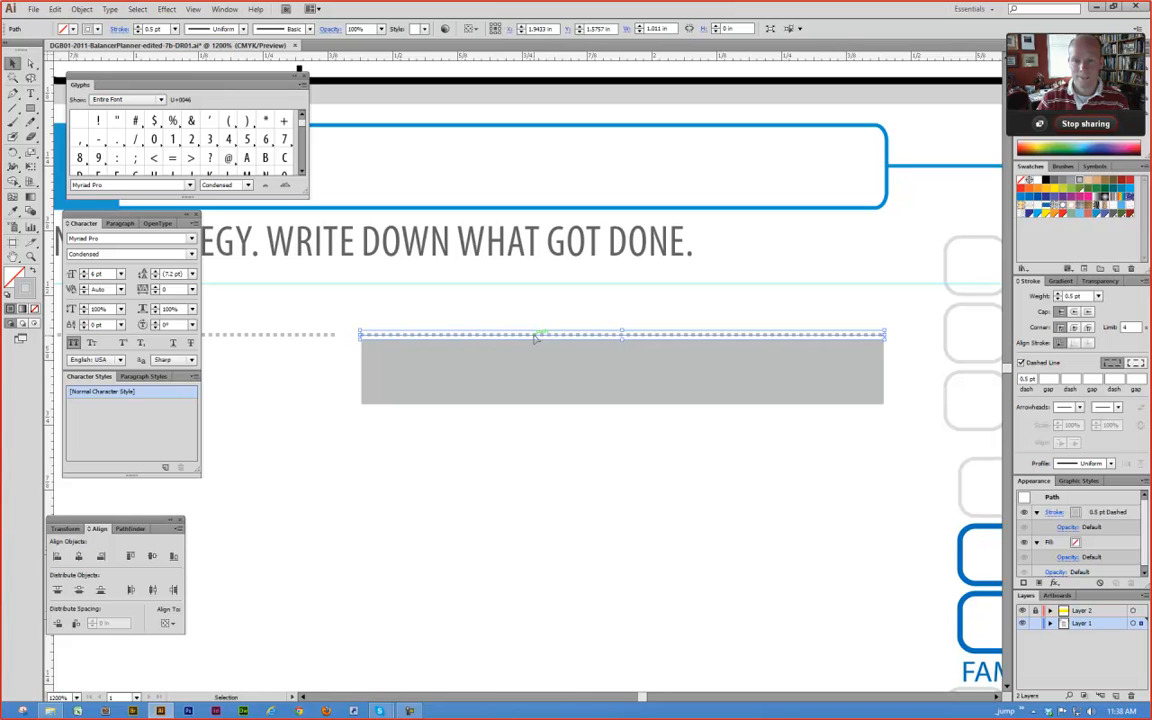
pyautogui.click(506, 411)
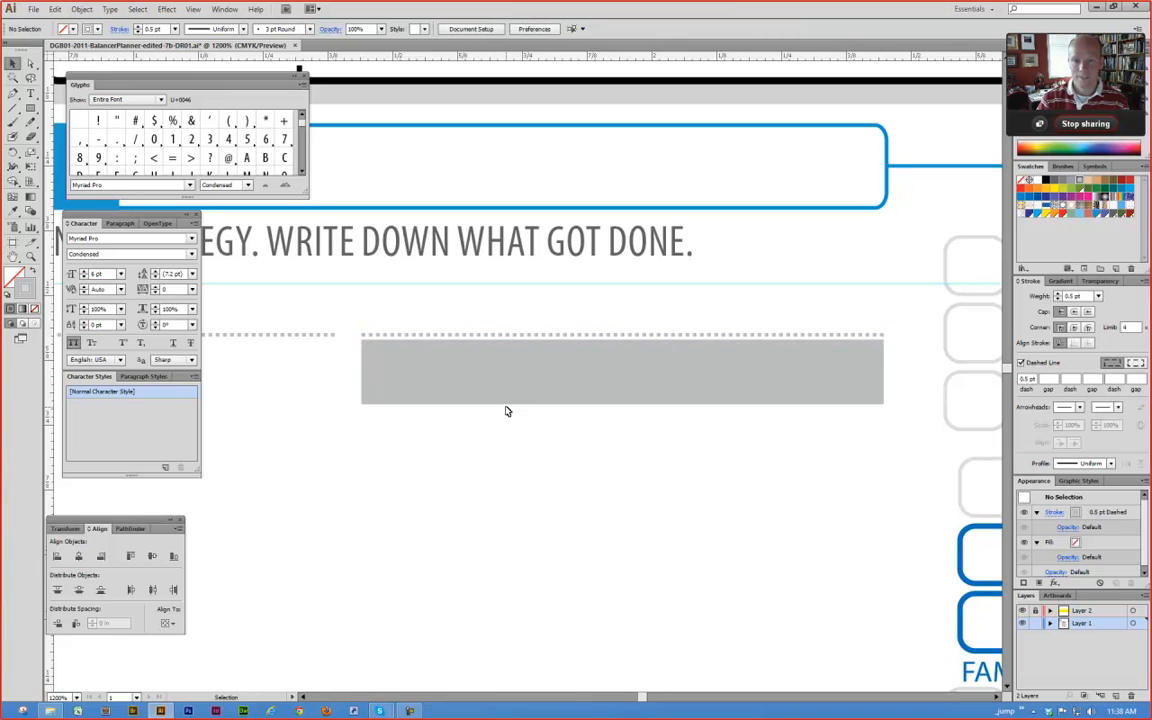
pyautogui.click(452, 389)
pyautogui.press('Delete')
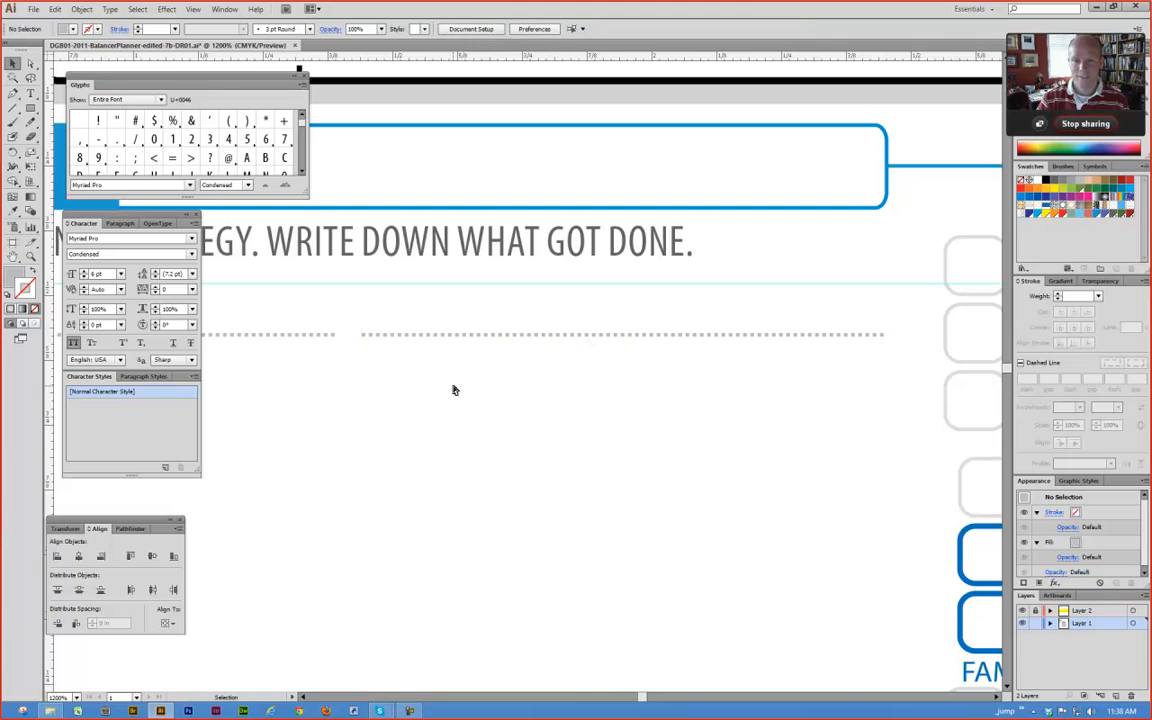
# Step: Narrow the gap between row 1's two horizontal dotted lines by extending each facing end by one dot
pyautogui.keyDown('alt'); pyautogui.click(408, 436); pyautogui.keyUp('alt')
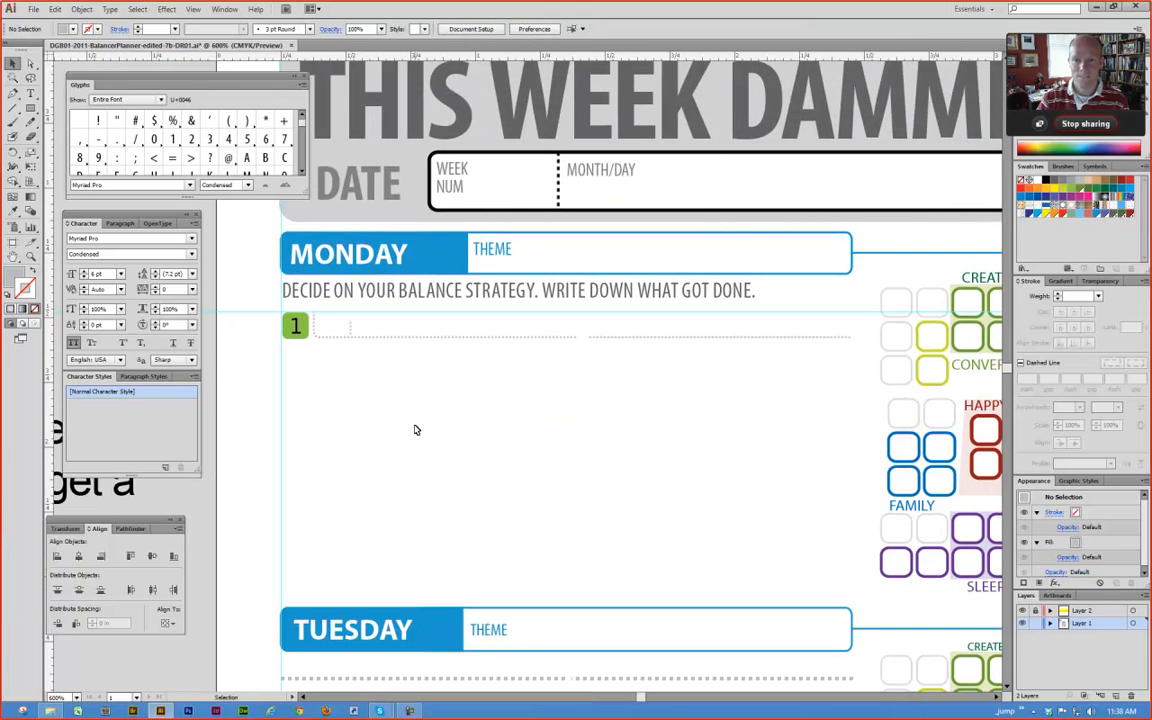
pyautogui.press('z')
pyautogui.click(554, 316)
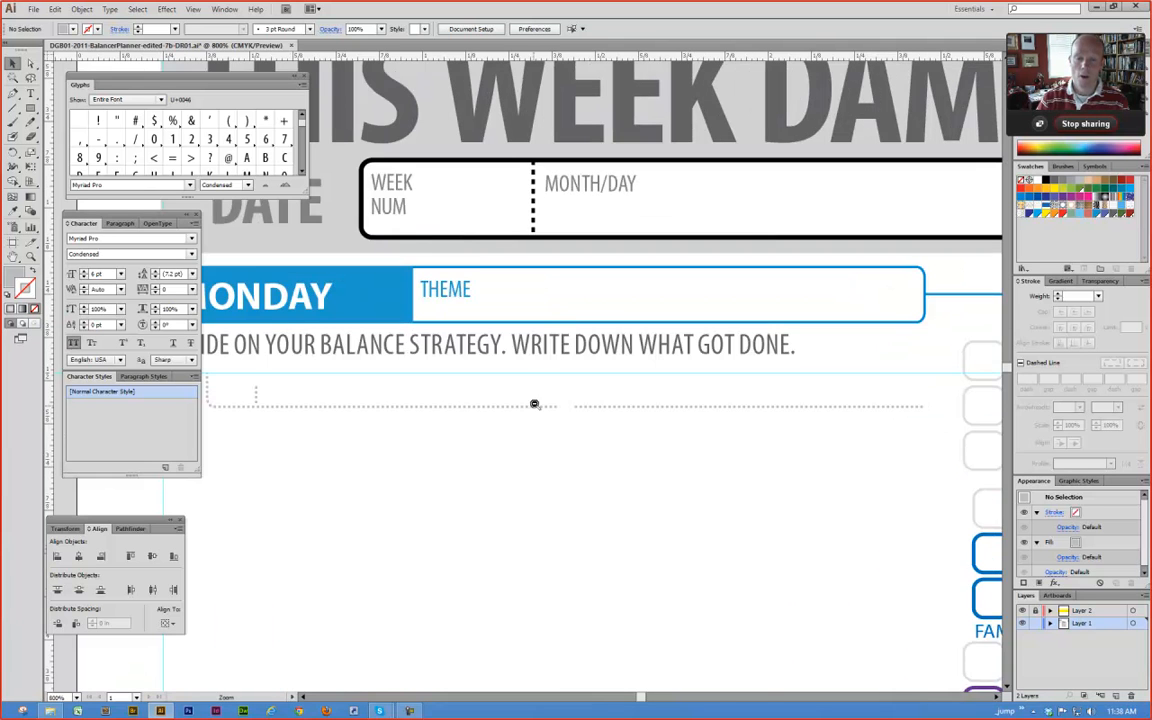
pyautogui.keyDown('ctrl'); pyautogui.keyDown('alt'); pyautogui.click(528, 423); pyautogui.keyUp('alt'); pyautogui.keyUp('ctrl')
pyautogui.keyDown('ctrl'); pyautogui.keyDown('alt'); pyautogui.click(528, 423); pyautogui.keyUp('alt'); pyautogui.keyUp('ctrl')
pyautogui.moveTo(491, 399); pyautogui.dragTo(505, 448)
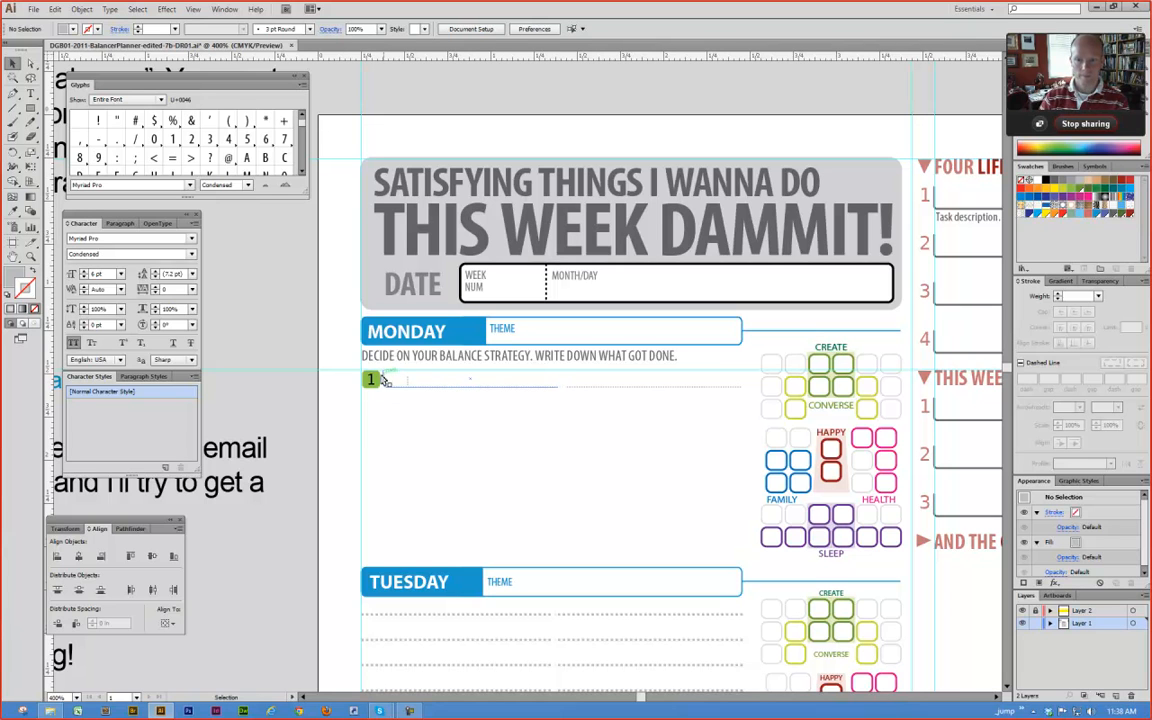
pyautogui.moveTo(541, 367); pyautogui.dragTo(606, 416)
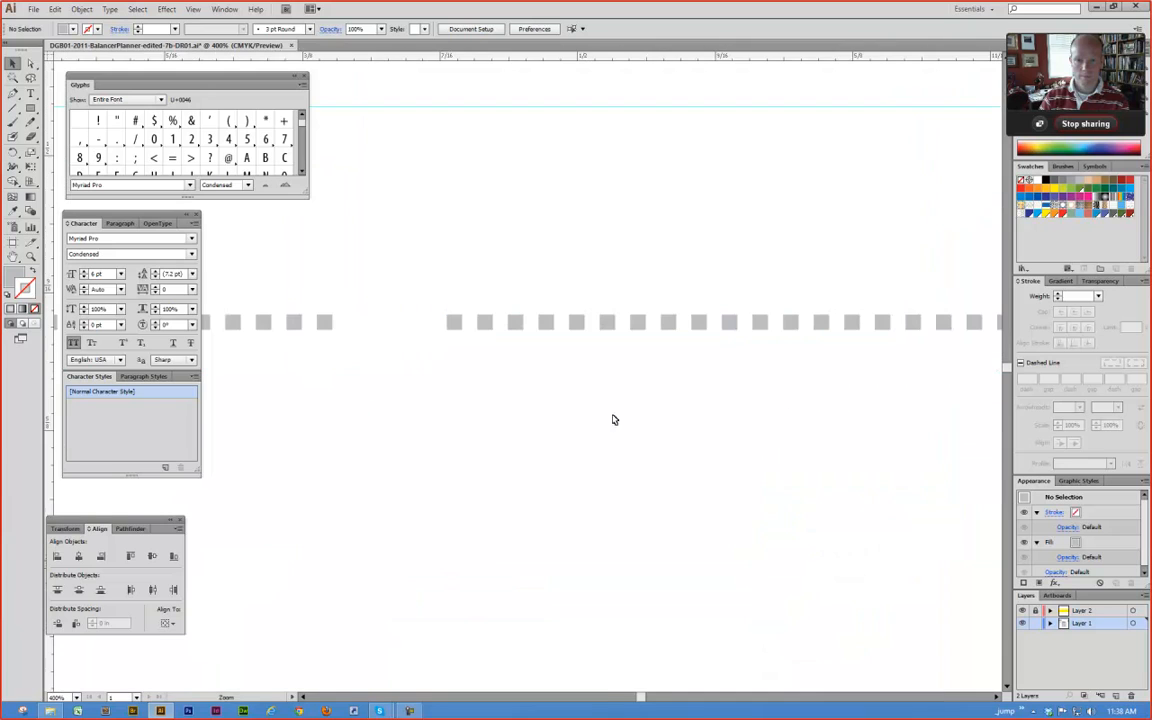
pyautogui.press('a')
pyautogui.click(346, 326)
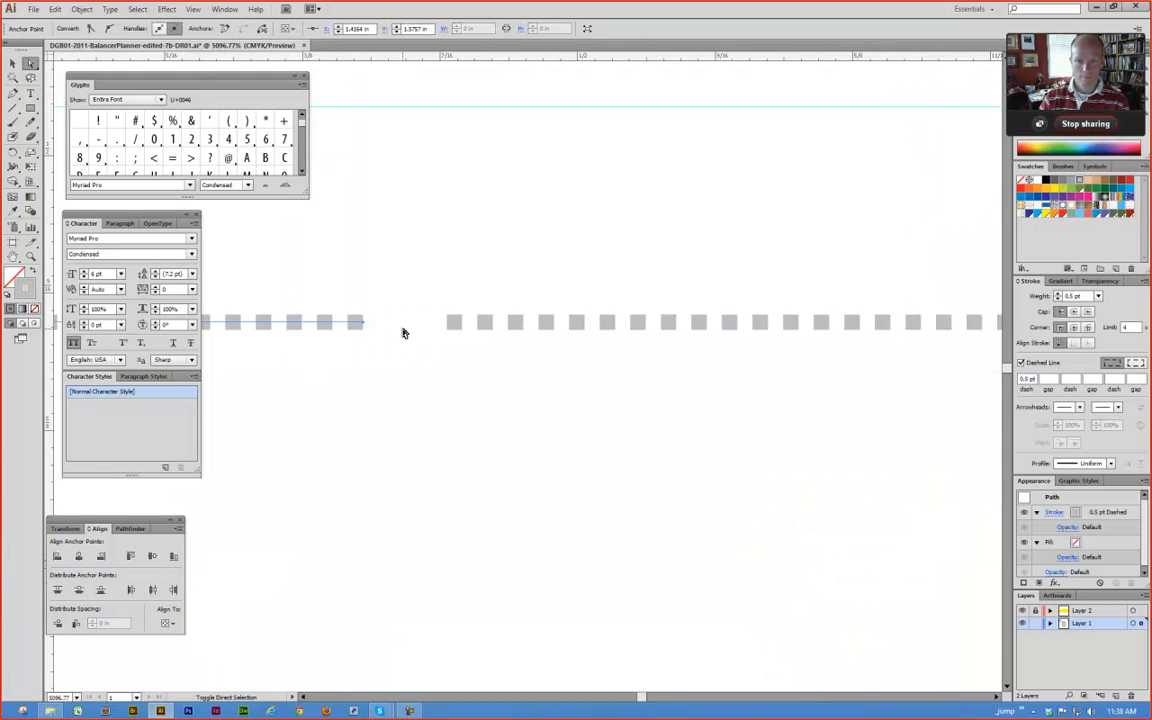
pyautogui.click(452, 324)
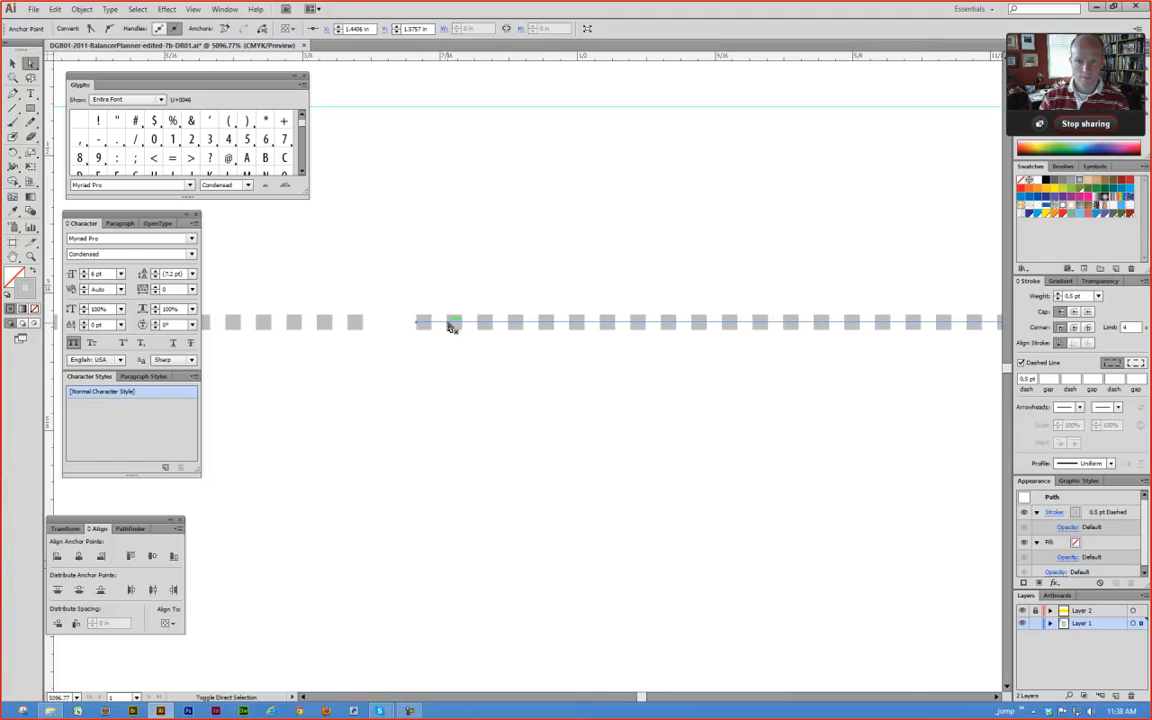
pyautogui.click(407, 412)
# Step: Nudge row 1's first dotted line group, including its short divider, slightly to the right away from the number 1 badge
pyautogui.keyDown('ctrl'); pyautogui.keyDown('alt'); pyautogui.click(358, 392); pyautogui.keyUp('alt'); pyautogui.keyUp('ctrl')
pyautogui.keyDown('ctrl'); pyautogui.keyDown('alt'); pyautogui.click(359, 393); pyautogui.keyUp('alt'); pyautogui.keyUp('ctrl')
pyautogui.keyDown('ctrl'); pyautogui.keyDown('alt'); pyautogui.click(360, 394); pyautogui.keyUp('alt'); pyautogui.keyUp('ctrl')
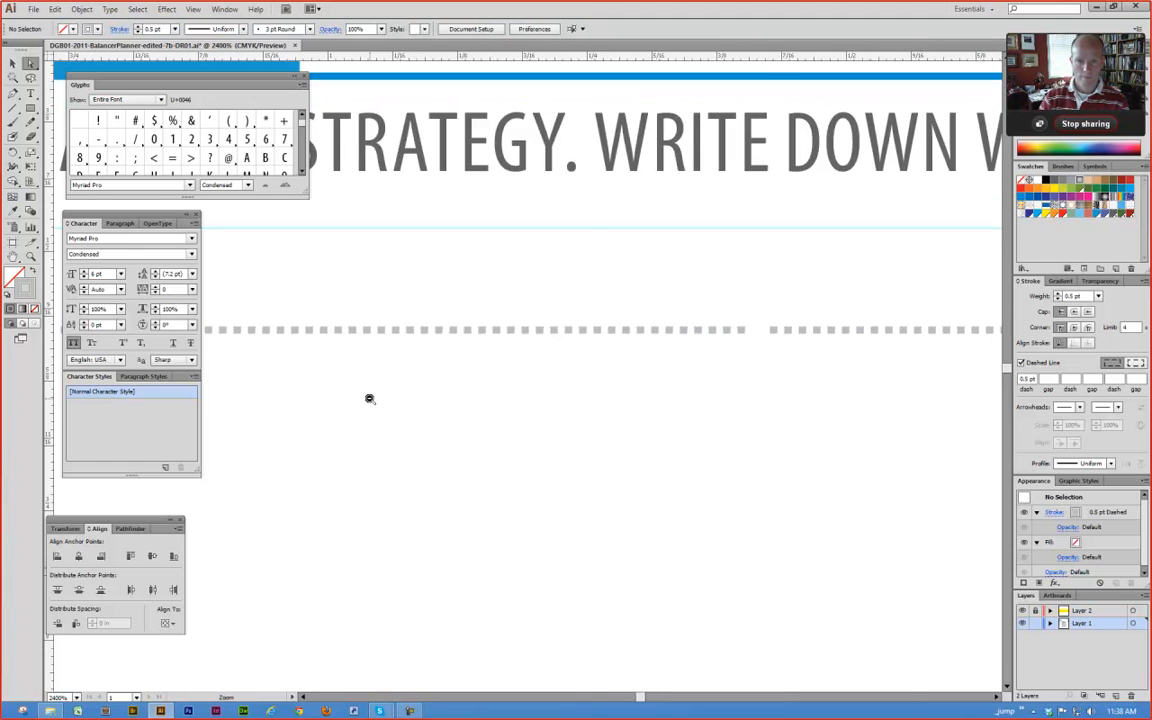
pyautogui.keyDown('ctrl'); pyautogui.keyDown('alt'); pyautogui.click(371, 399); pyautogui.keyUp('alt'); pyautogui.keyUp('ctrl')
pyautogui.keyDown('ctrl'); pyautogui.keyDown('alt'); pyautogui.click(371, 399); pyautogui.keyUp('alt'); pyautogui.keyUp('ctrl')
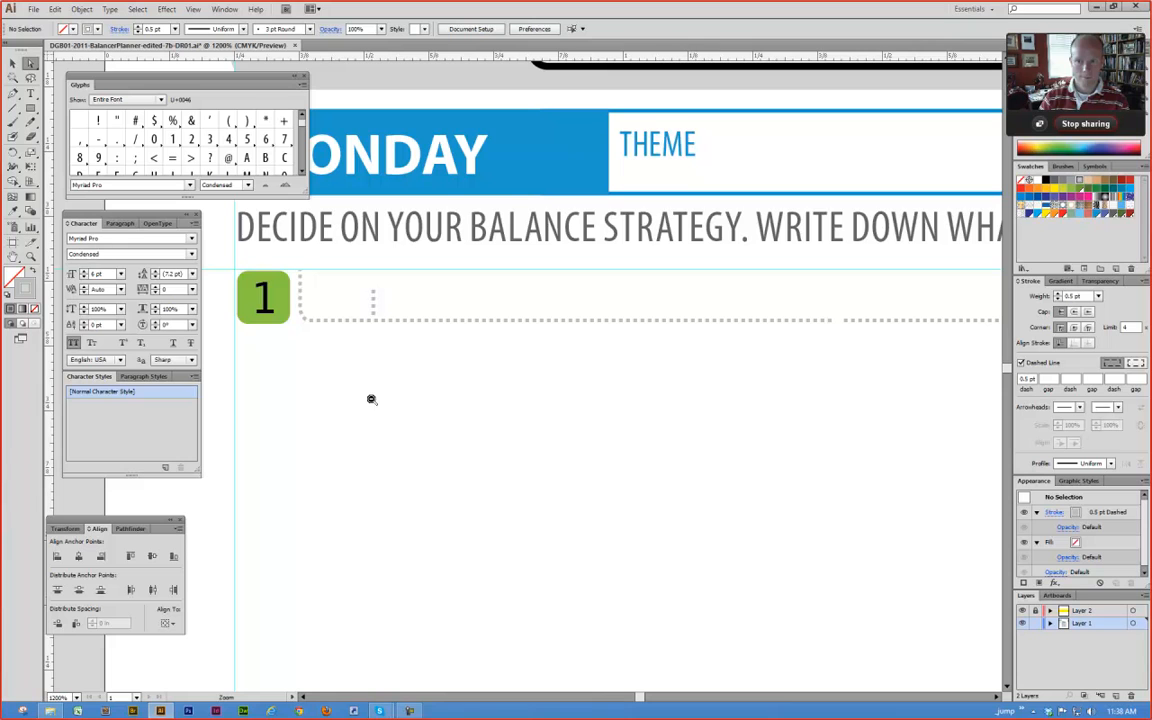
pyautogui.click(345, 321)
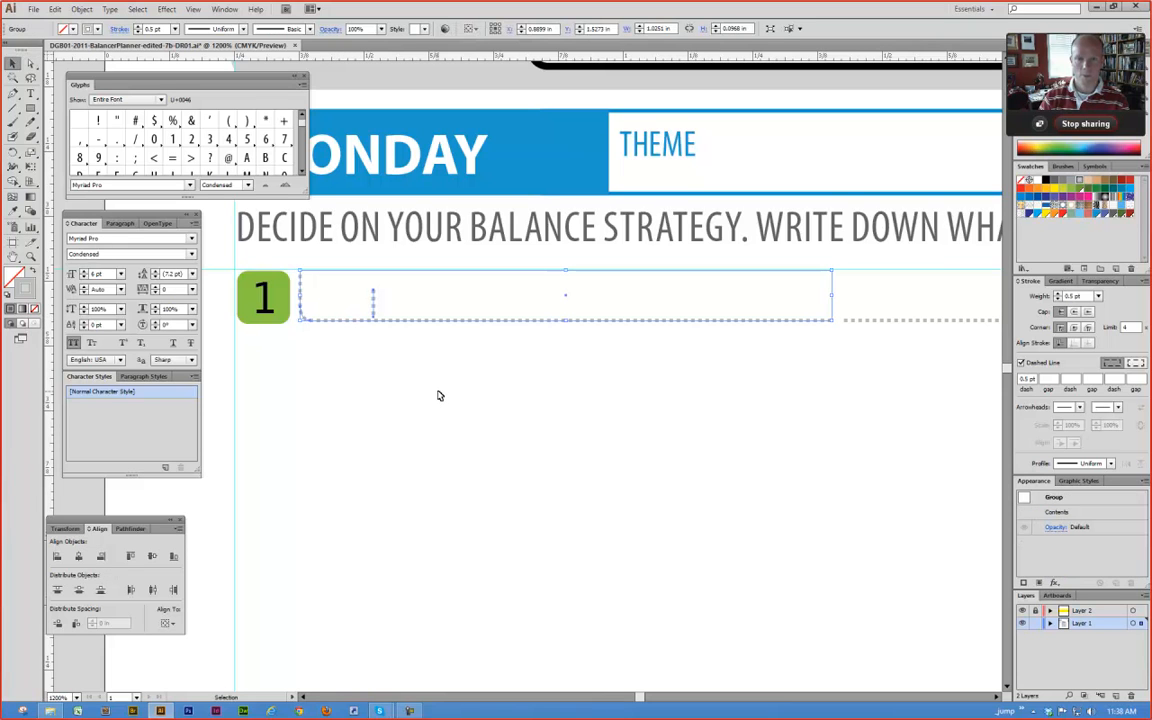
pyautogui.press('Right')
pyautogui.press('Left')
pyautogui.press('Right')
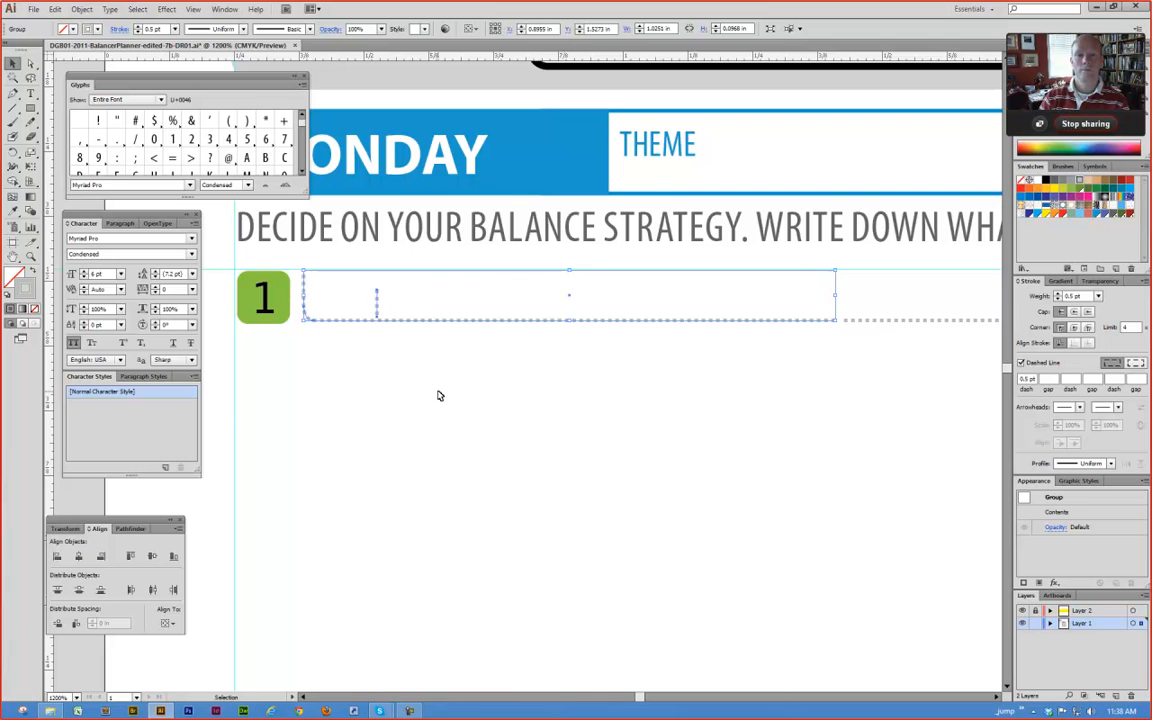
pyautogui.click(437, 395)
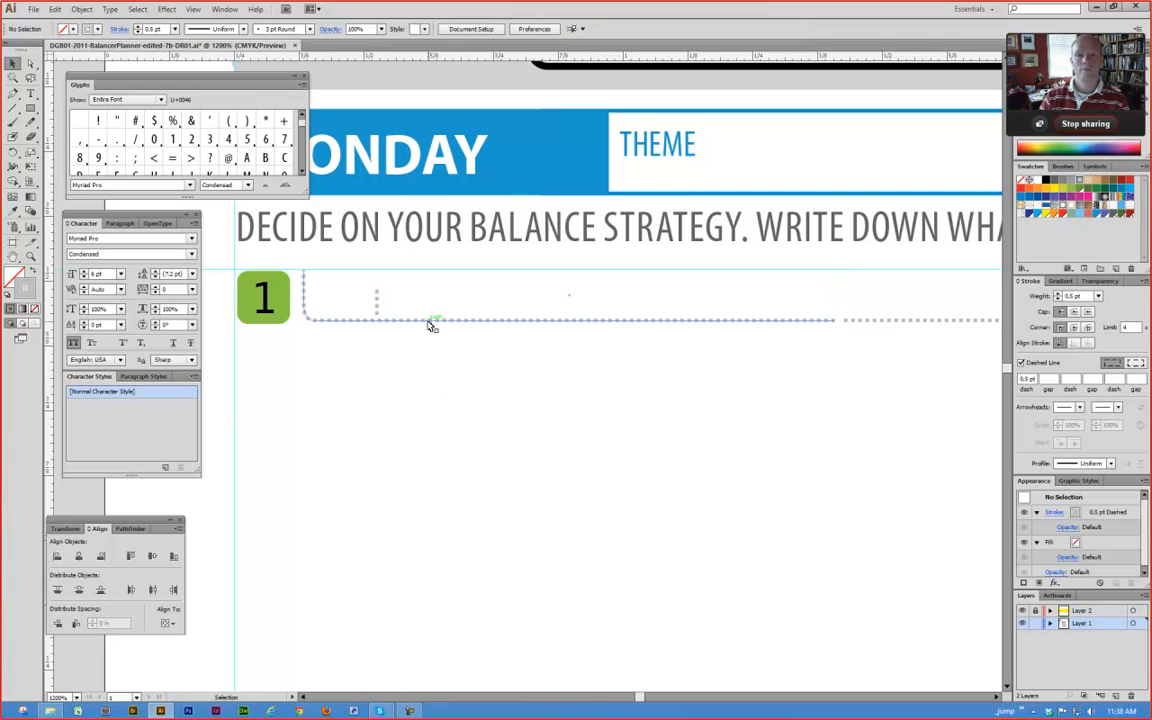
pyautogui.click(428, 321)
pyautogui.click(447, 380)
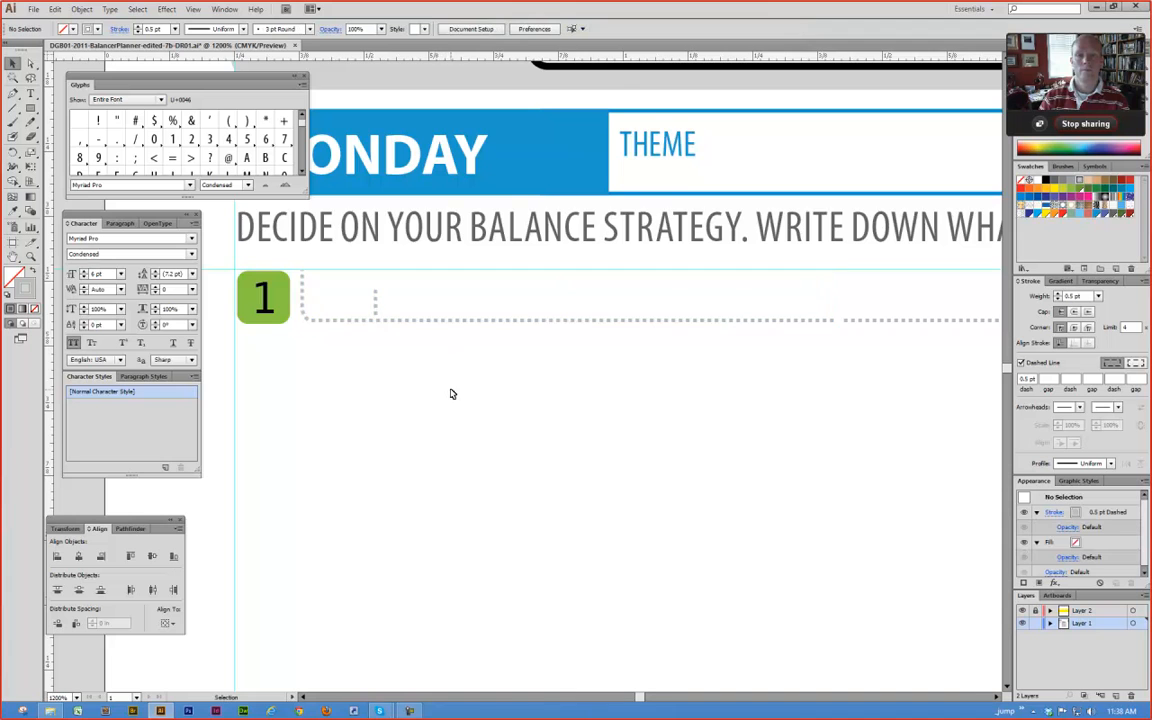
# Step: Raise the upper endpoint of row 1's dotted vertical line until a full square dot sits on the horizontal guide
pyautogui.keyDown('ctrl'); pyautogui.keyDown('alt'); pyautogui.click(436, 369); pyautogui.keyUp('alt'); pyautogui.keyUp('ctrl')
pyautogui.keyDown('ctrl'); pyautogui.keyDown('alt'); pyautogui.click(435, 370); pyautogui.keyUp('alt'); pyautogui.keyUp('ctrl')
pyautogui.keyDown('ctrl'); pyautogui.keyDown('alt'); pyautogui.click(435, 370); pyautogui.keyUp('alt'); pyautogui.keyUp('ctrl')
pyautogui.moveTo(558, 380); pyautogui.dragTo(556, 430)
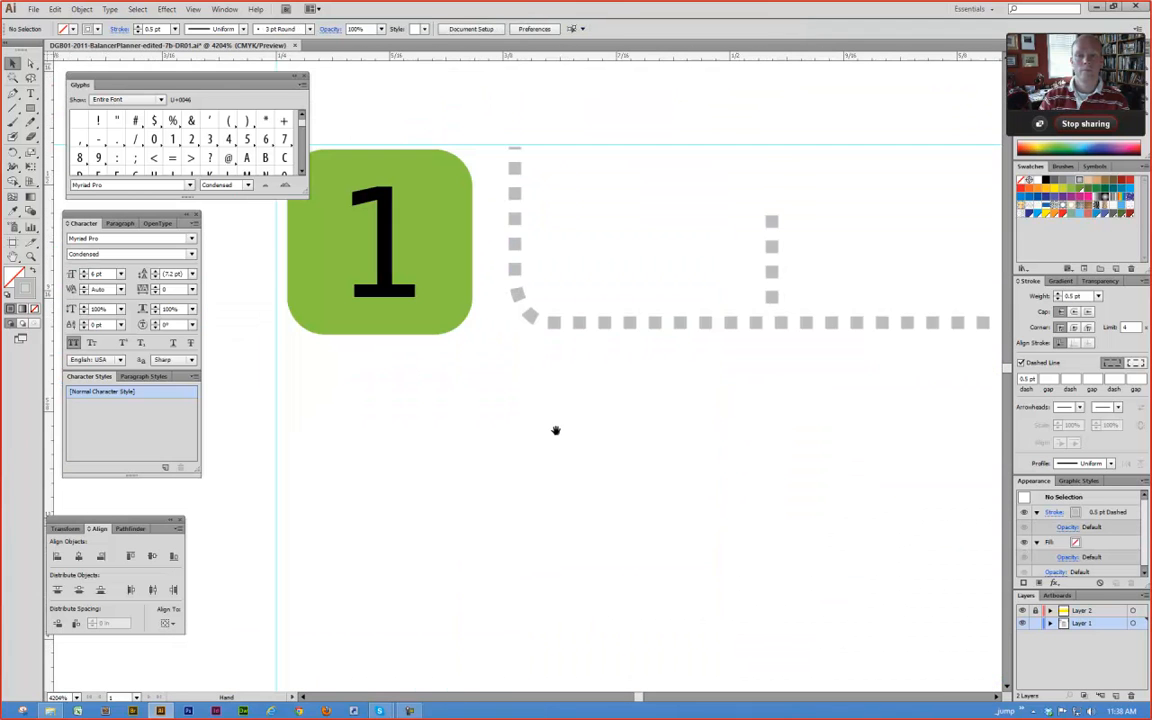
pyautogui.press('a')
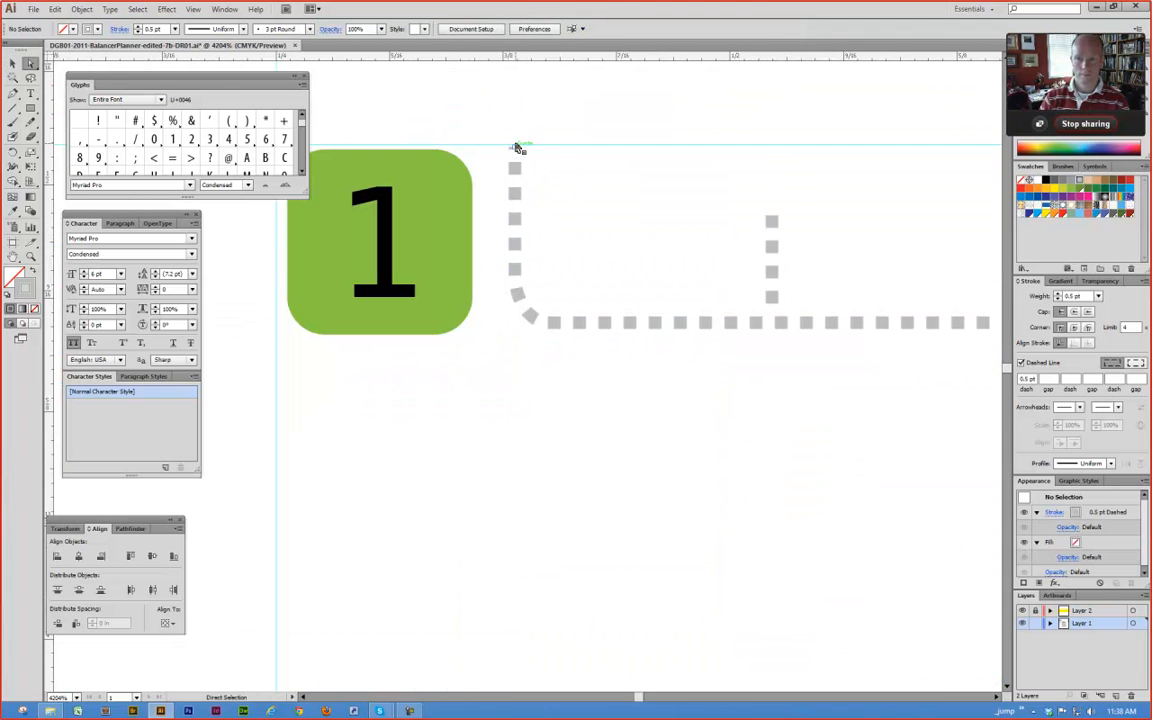
pyautogui.click(517, 151)
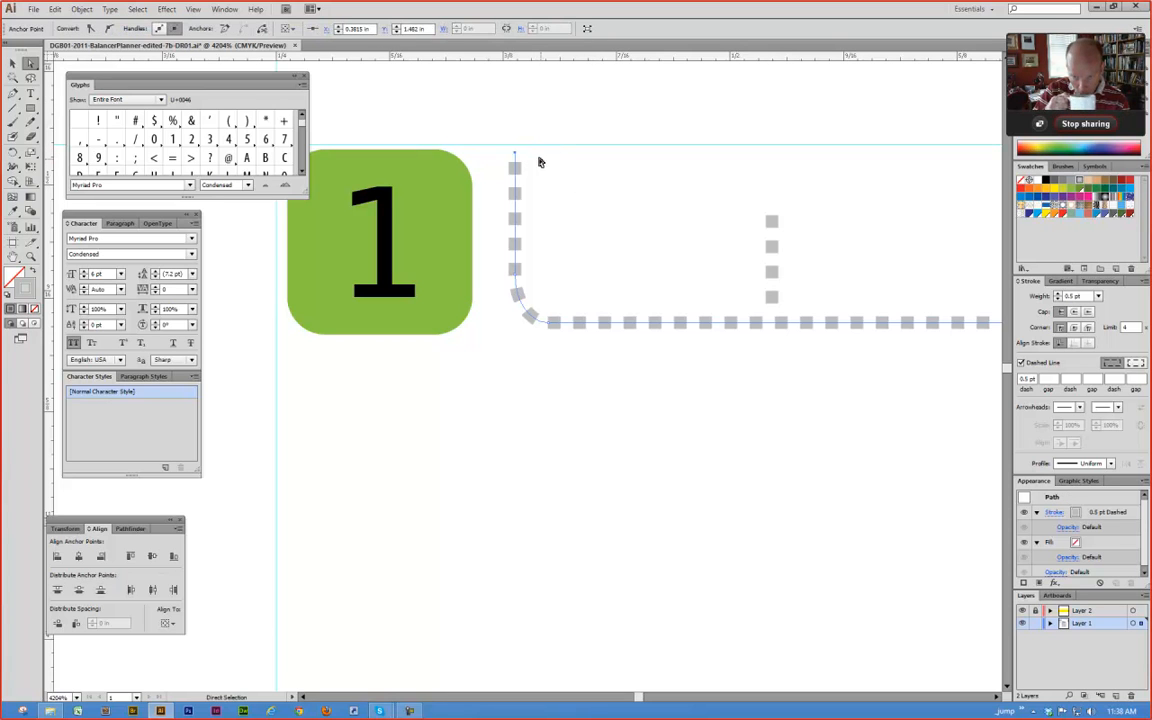
pyautogui.moveTo(517, 155); pyautogui.dragTo(515, 138)
pyautogui.click(622, 231)
# Step: Nudge the number 1 badge up so its top edge is level with the top dot of the vertical line, and deselect it
pyautogui.press('v')
pyautogui.click(428, 244)
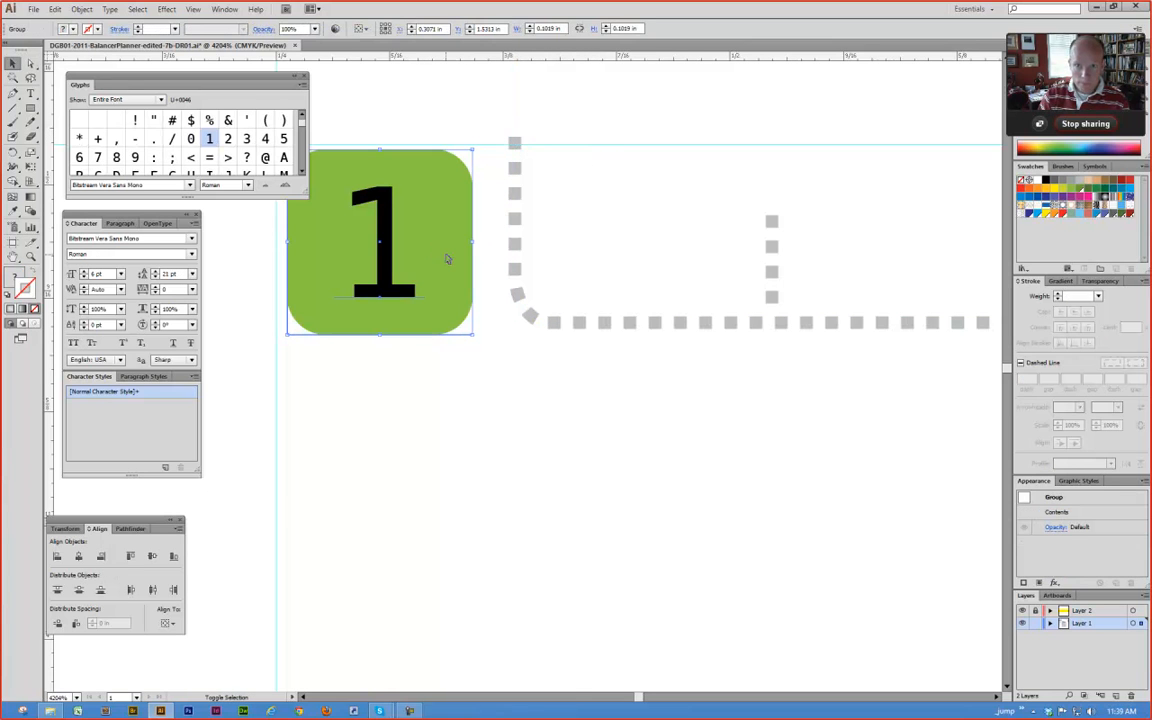
pyautogui.press('Up')
pyautogui.hotkey('ctrl', 'shift', 'Down')
pyautogui.hotkey('ctrl', 'shift', 'Down')
pyautogui.hotkey('ctrl', 'shift', 'Down')
pyautogui.hotkey('ctrl', 'shift', 'Down')
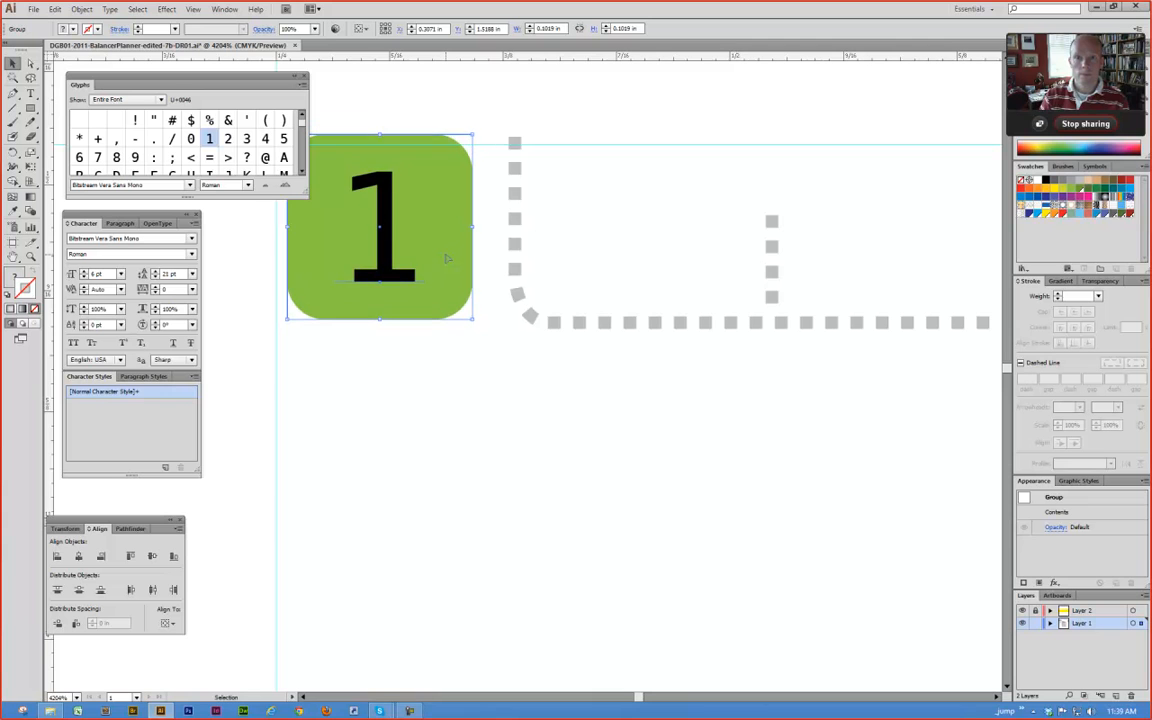
pyautogui.press('Down')
pyautogui.press('Down')
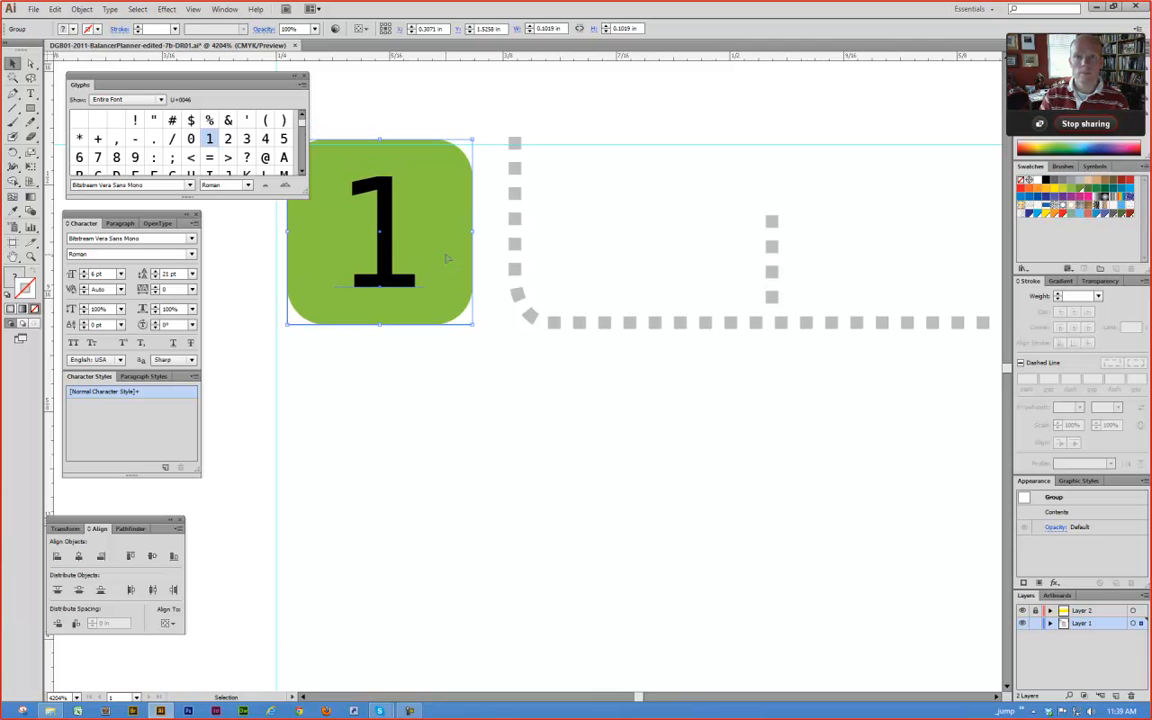
pyautogui.click(634, 268)
# Step: Shift row 1's short dotted divider slightly right to X 0.528 in, centering it over a dot of the horizontal line
pyautogui.keyDown('ctrl'); pyautogui.keyDown('alt'); pyautogui.click(592, 384); pyautogui.keyUp('alt'); pyautogui.keyUp('ctrl')
pyautogui.keyDown('ctrl'); pyautogui.keyDown('alt'); pyautogui.click(590, 382); pyautogui.keyUp('alt'); pyautogui.keyUp('ctrl')
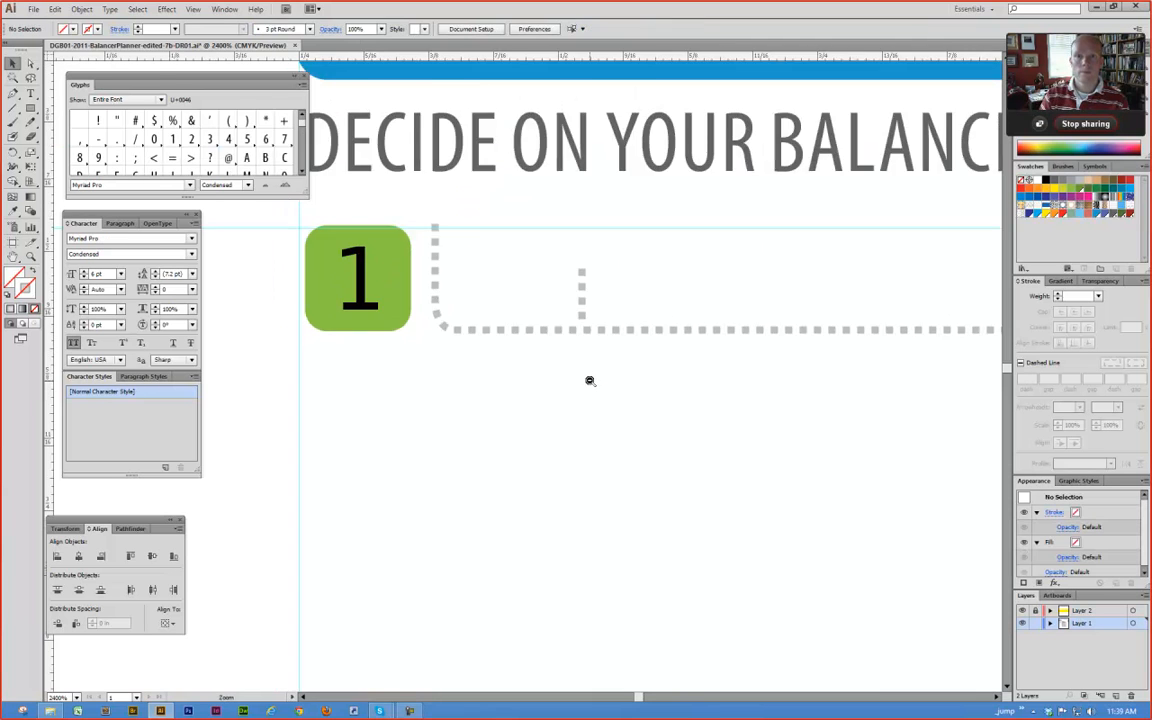
pyautogui.keyDown('ctrl'); pyautogui.keyDown('alt'); pyautogui.click(589, 381); pyautogui.keyUp('alt'); pyautogui.keyUp('ctrl')
pyautogui.keyDown('ctrl'); pyautogui.keyDown('alt'); pyautogui.click(578, 386); pyautogui.keyUp('alt'); pyautogui.keyUp('ctrl')
pyautogui.press('a')
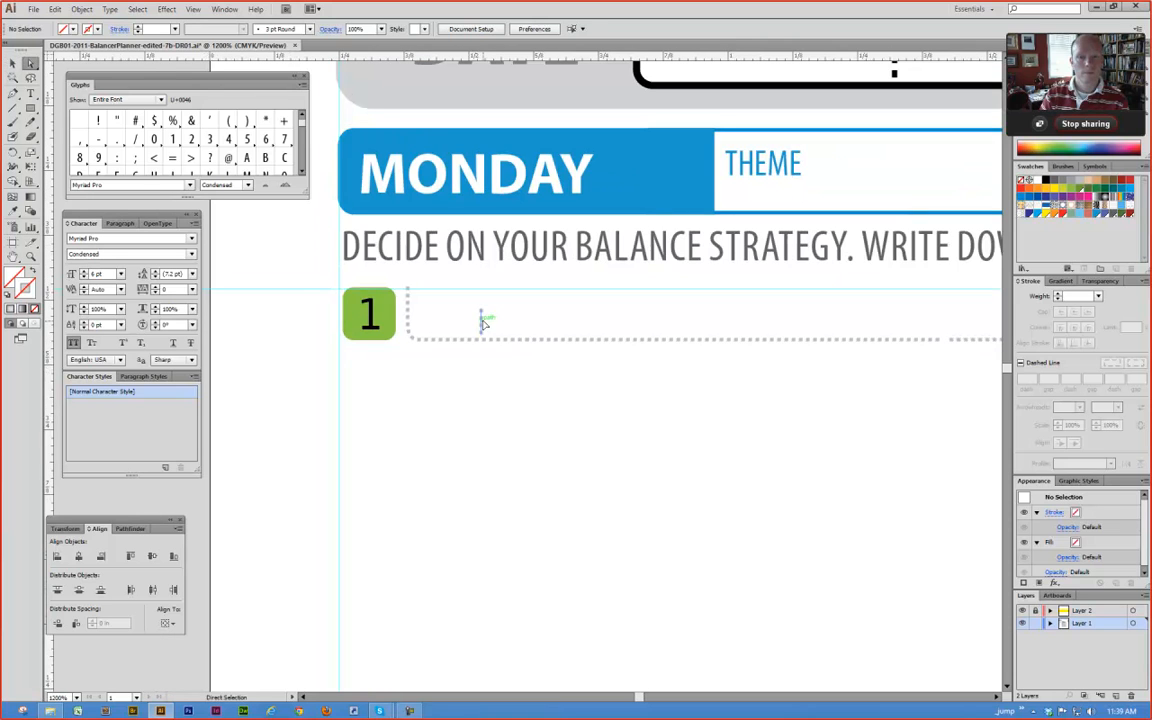
pyautogui.click(481, 320)
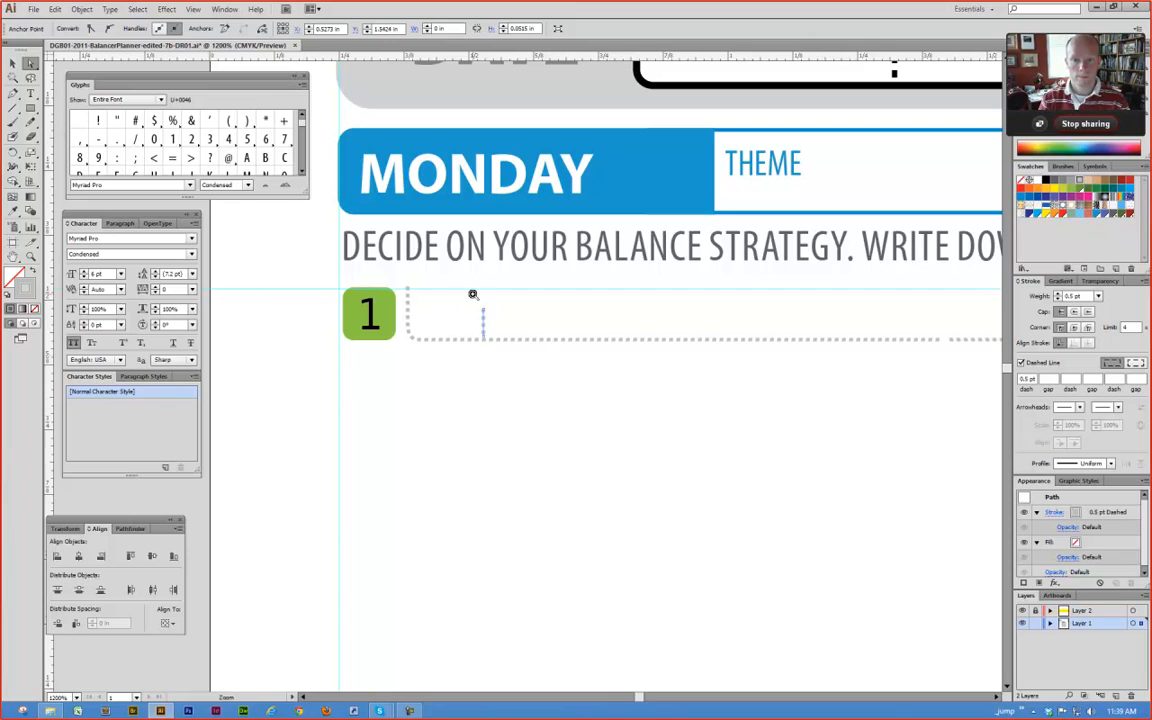
pyautogui.moveTo(473, 294); pyautogui.dragTo(510, 404)
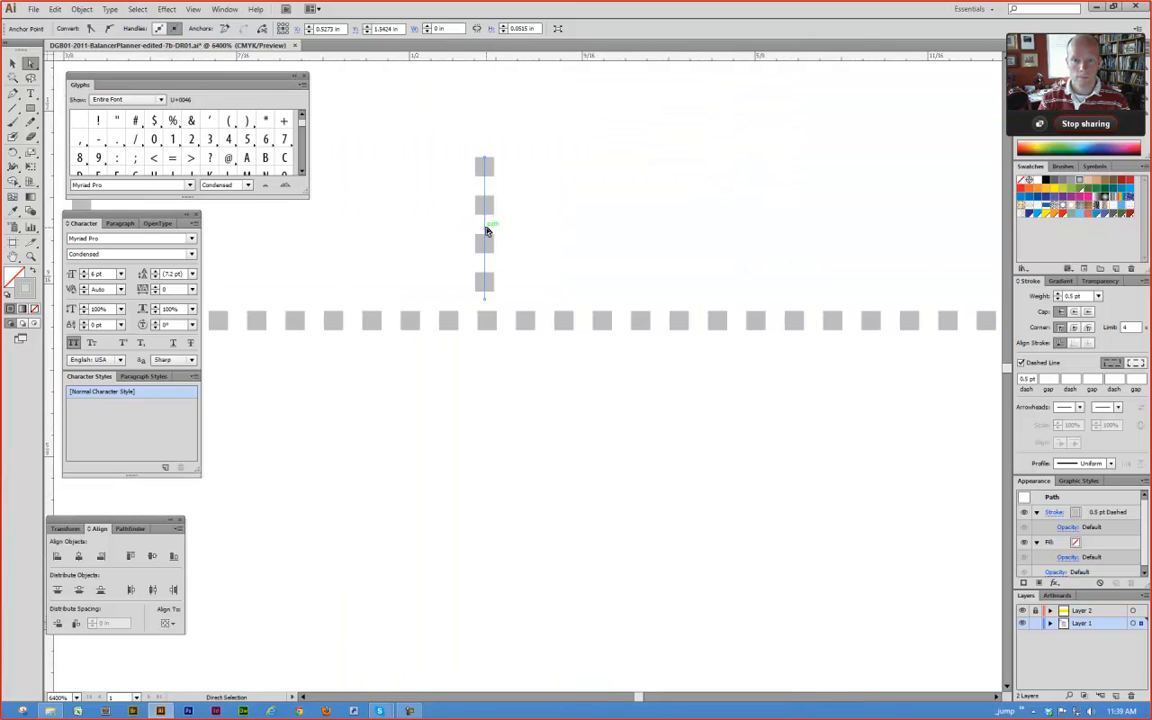
pyautogui.moveTo(487, 231)
pyautogui.mouseDown()
pyautogui.moveTo(522, 237)
pyautogui.moveTo(488, 239)
pyautogui.mouseUp()
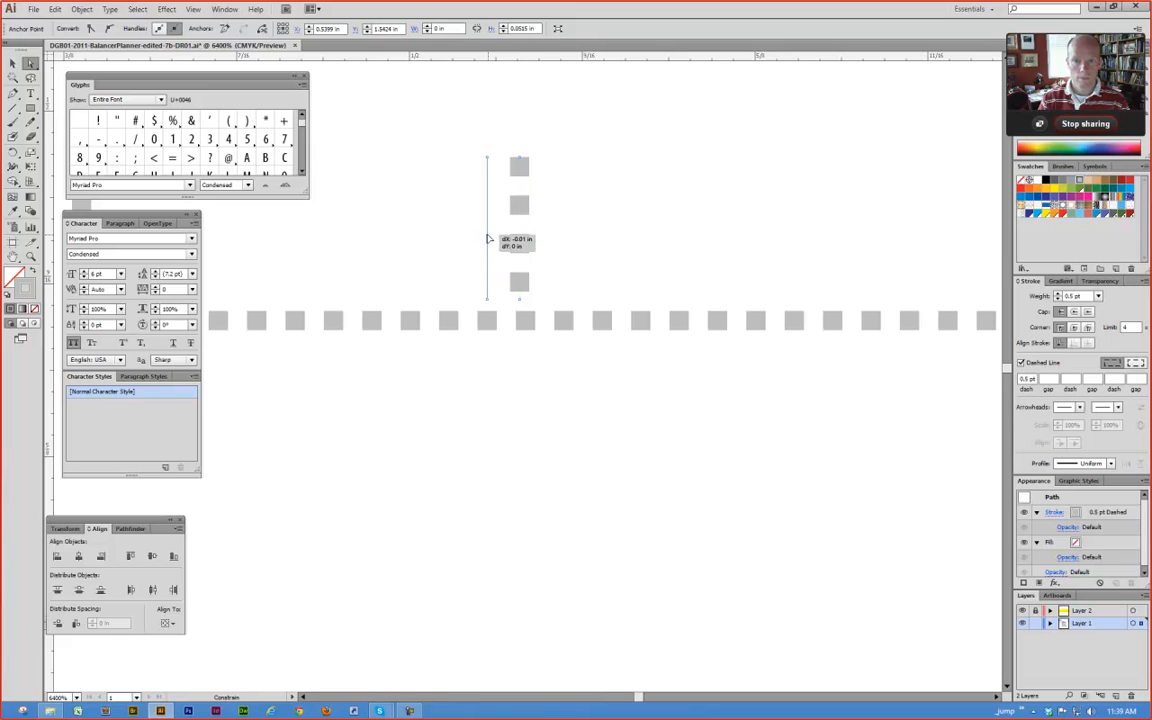
pyautogui.moveTo(488, 239)
pyautogui.mouseDown()
pyautogui.moveTo(515, 230)
pyautogui.moveTo(488, 239)
pyautogui.mouseUp()
pyautogui.click(483, 386)
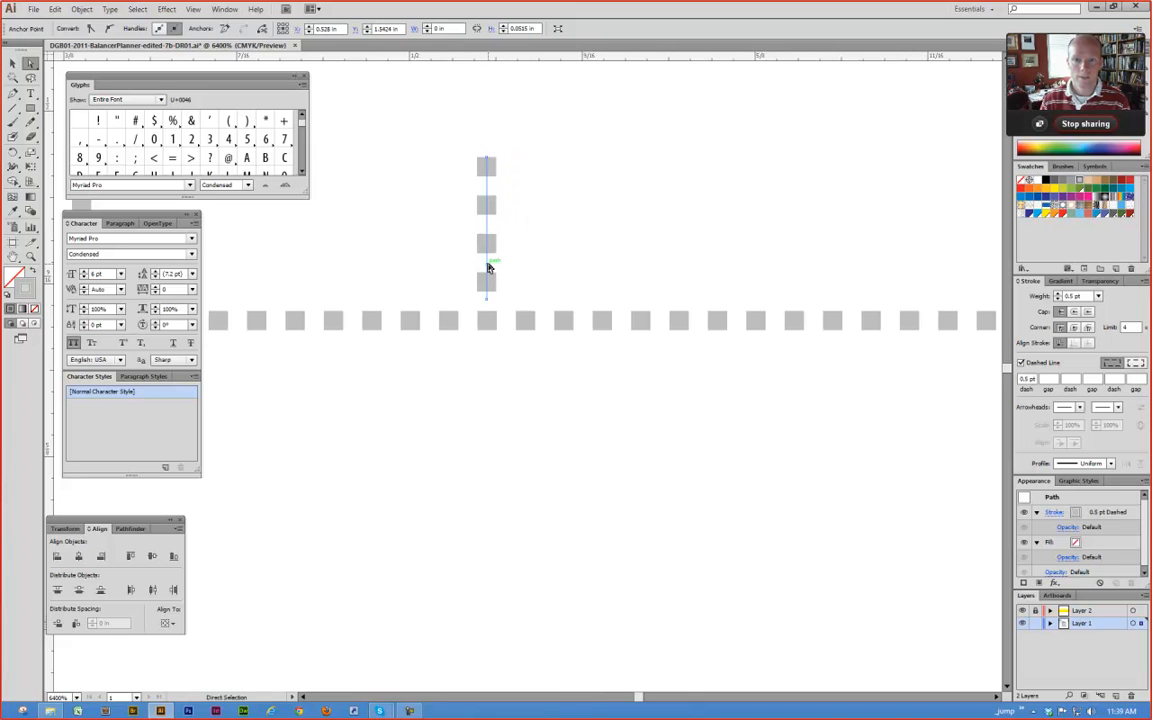
# Step: Turn off Snap to Point and fine-tune the vertical position of row 1's short dotted divider above the horizontal dotted line
pyautogui.moveTo(490, 267); pyautogui.dragTo(490, 267)
pyautogui.click(193, 9)
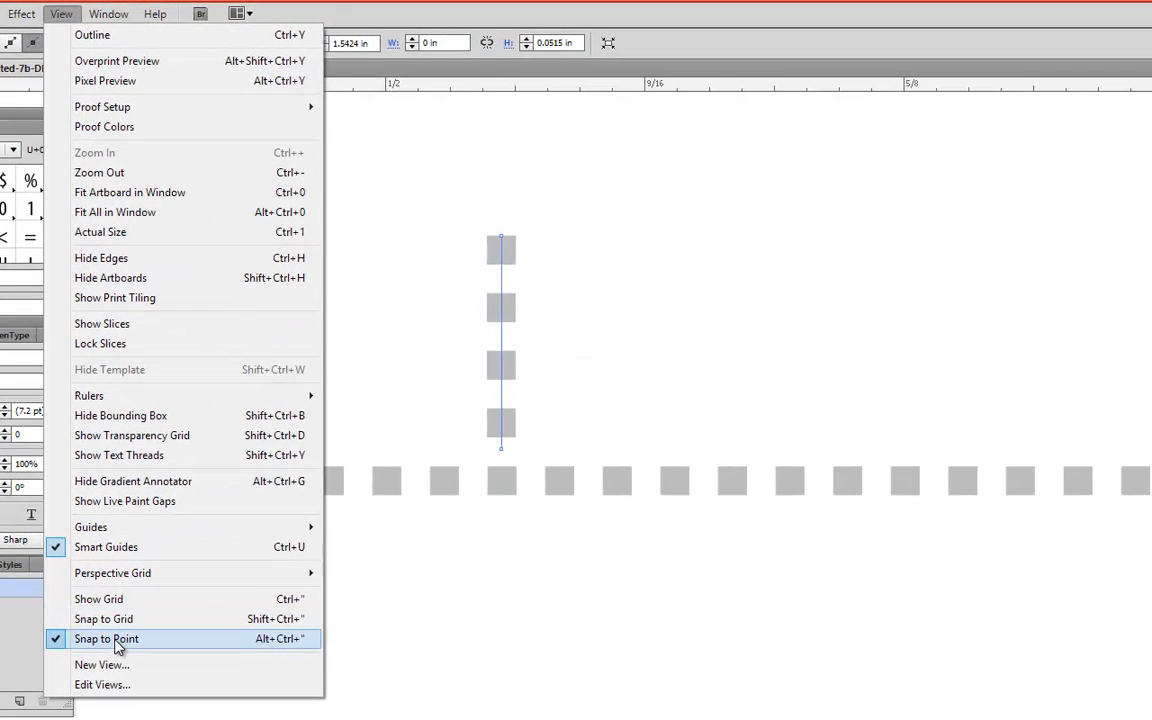
pyautogui.click(110, 631)
pyautogui.click(545, 268)
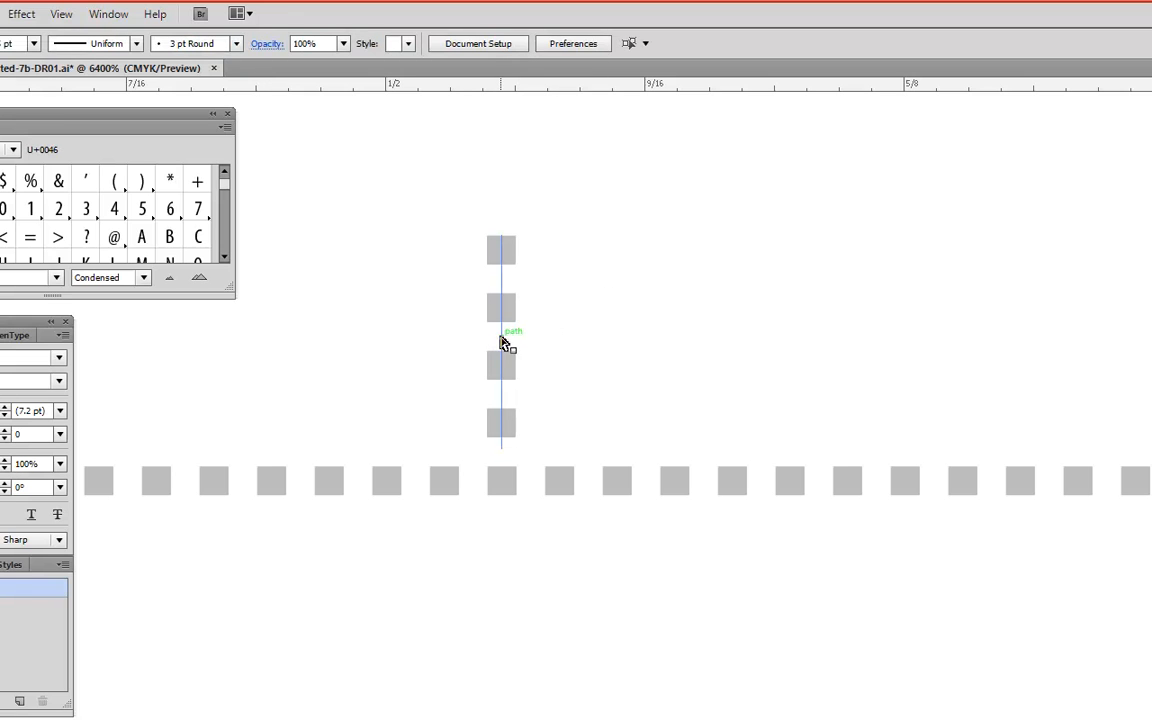
pyautogui.moveTo(503, 342)
pyautogui.mouseDown()
pyautogui.moveTo(599, 342)
pyautogui.moveTo(503, 345)
pyautogui.mouseUp()
pyautogui.click(561, 350)
# Step: Duplicate Monday's complete row 1, including its number badge and dotted lines, straight down as a second row
pyautogui.keyDown('ctrl'); pyautogui.keyDown('alt'); pyautogui.click(600, 444); pyautogui.keyUp('alt'); pyautogui.keyUp('ctrl')
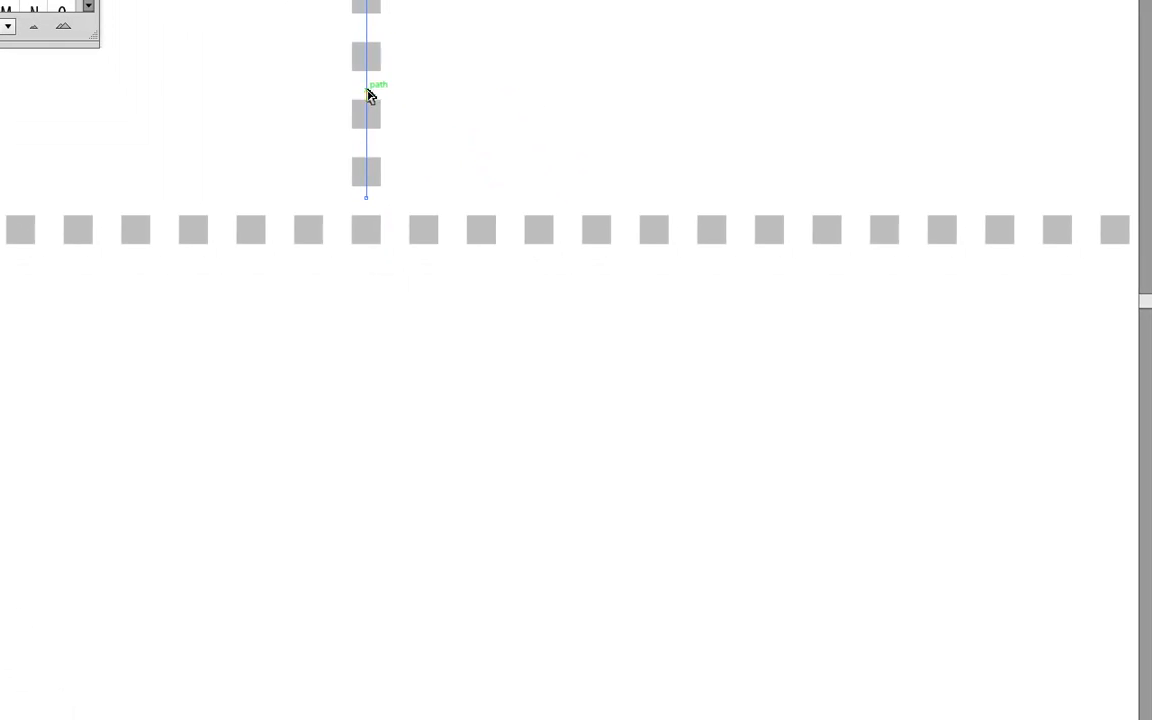
pyautogui.keyDown('ctrl'); pyautogui.keyDown('alt'); pyautogui.click(465, 194); pyautogui.keyUp('alt'); pyautogui.keyUp('ctrl')
pyautogui.keyDown('ctrl'); pyautogui.keyDown('alt'); pyautogui.click(465, 194); pyautogui.keyUp('alt'); pyautogui.keyUp('ctrl')
pyautogui.keyDown('ctrl'); pyautogui.keyDown('alt'); pyautogui.click(465, 194); pyautogui.keyUp('alt'); pyautogui.keyUp('ctrl')
pyautogui.keyDown('ctrl'); pyautogui.keyDown('alt'); pyautogui.click(465, 194); pyautogui.keyUp('alt'); pyautogui.keyUp('ctrl')
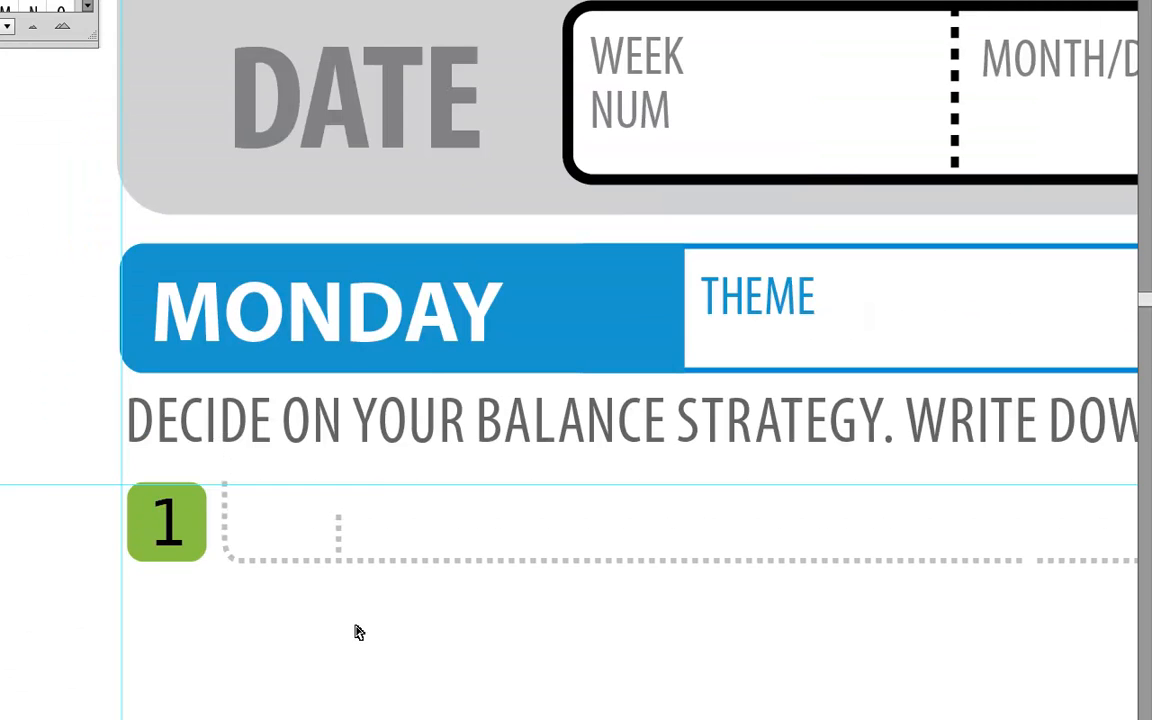
pyautogui.keyDown('ctrl'); pyautogui.keyDown('alt'); pyautogui.click(379, 588); pyautogui.keyUp('alt'); pyautogui.keyUp('ctrl')
pyautogui.keyDown('ctrl'); pyautogui.keyDown('alt'); pyautogui.click(623, 410); pyautogui.keyUp('alt'); pyautogui.keyUp('ctrl')
pyautogui.moveTo(600, 388); pyautogui.dragTo(537, 457)
pyautogui.moveTo(57, 246); pyautogui.dragTo(958, 351)
pyautogui.click(316, 496)
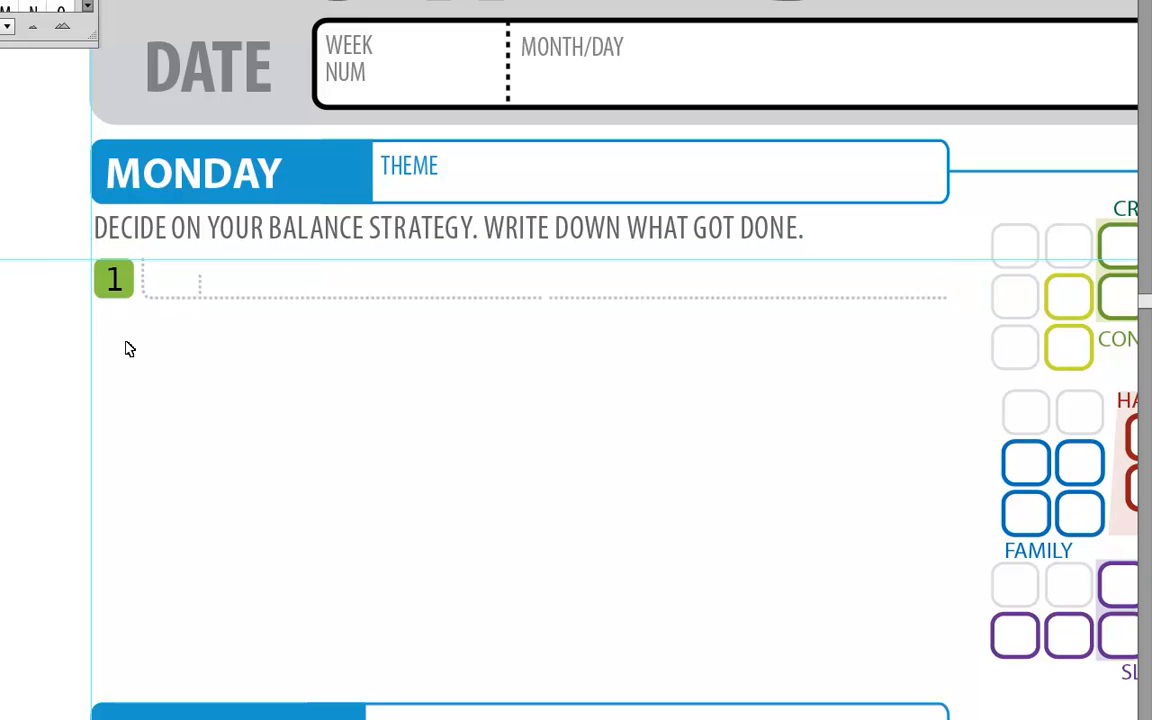
pyautogui.moveTo(58, 270); pyautogui.dragTo(954, 348)
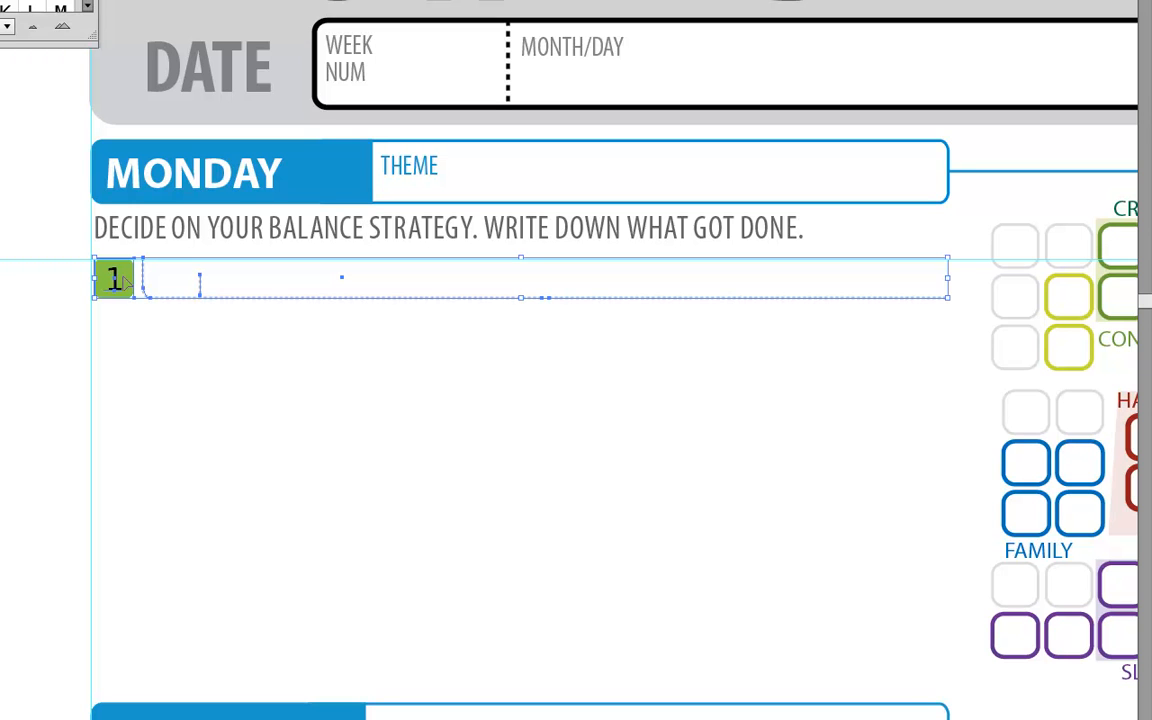
pyautogui.moveTo(108, 287); pyautogui.dragTo(130, 375)
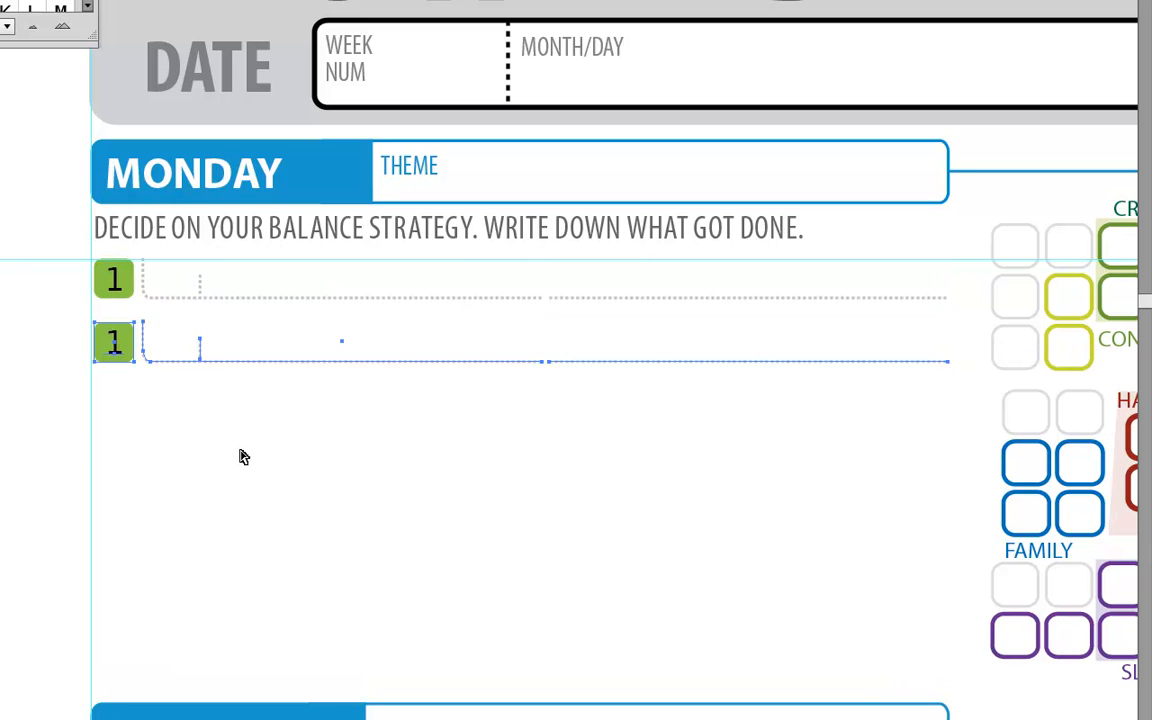
# Step: Repeat the row duplication five times to give Monday seven rows down to the Tuesday header, and clear the selection
pyautogui.hotkey('ctrl', 'alt', 'shift', 'd')
pyautogui.hotkey('ctrl', 'alt', 'shift', 'd')
pyautogui.hotkey('ctrl', 'alt', 'shift', 'd')
pyautogui.hotkey('ctrl', 'alt', 'shift', 'd')
pyautogui.hotkey('ctrl', 'alt', 'shift', 'd')
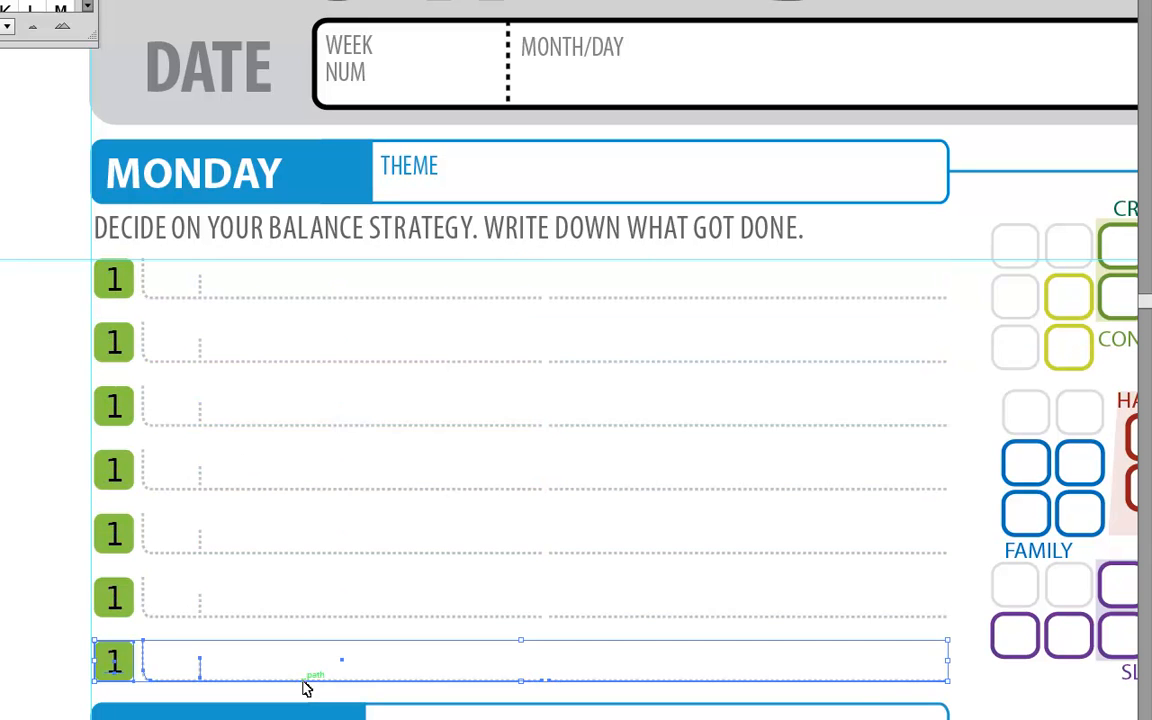
pyautogui.click(8, 414)
# Step: Nudge Monday's bottom row up away from the Tuesday header and distribute all seven rows with equal vertical spacing
pyautogui.keyDown('ctrl'); pyautogui.keyDown('alt'); pyautogui.click(283, 460); pyautogui.keyUp('alt'); pyautogui.keyUp('ctrl')
pyautogui.keyDown('ctrl'); pyautogui.keyDown('alt'); pyautogui.click(283, 460); pyautogui.keyUp('alt'); pyautogui.keyUp('ctrl')
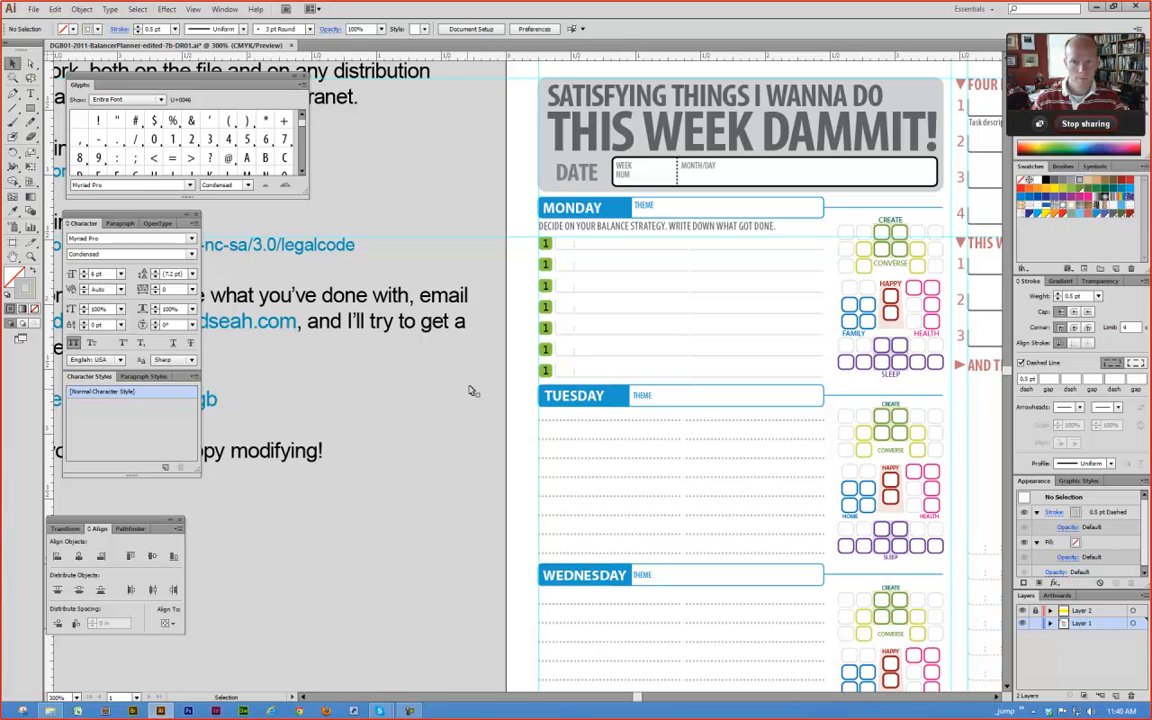
pyautogui.click(619, 372)
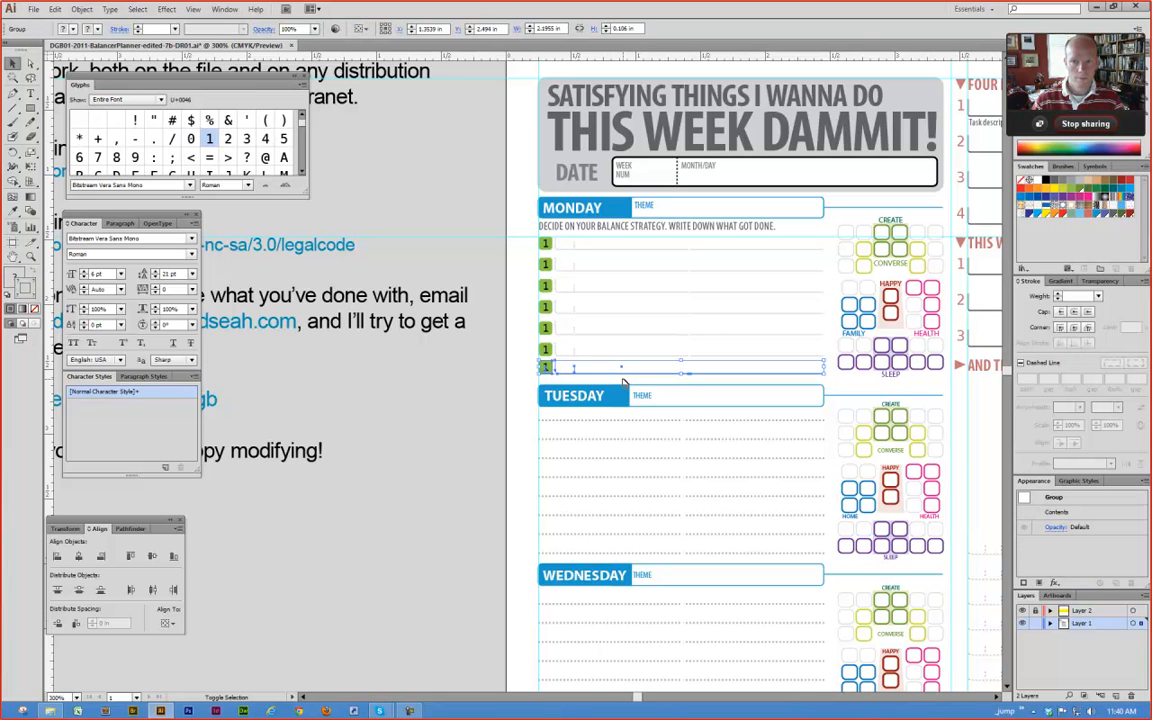
pyautogui.press('Up')
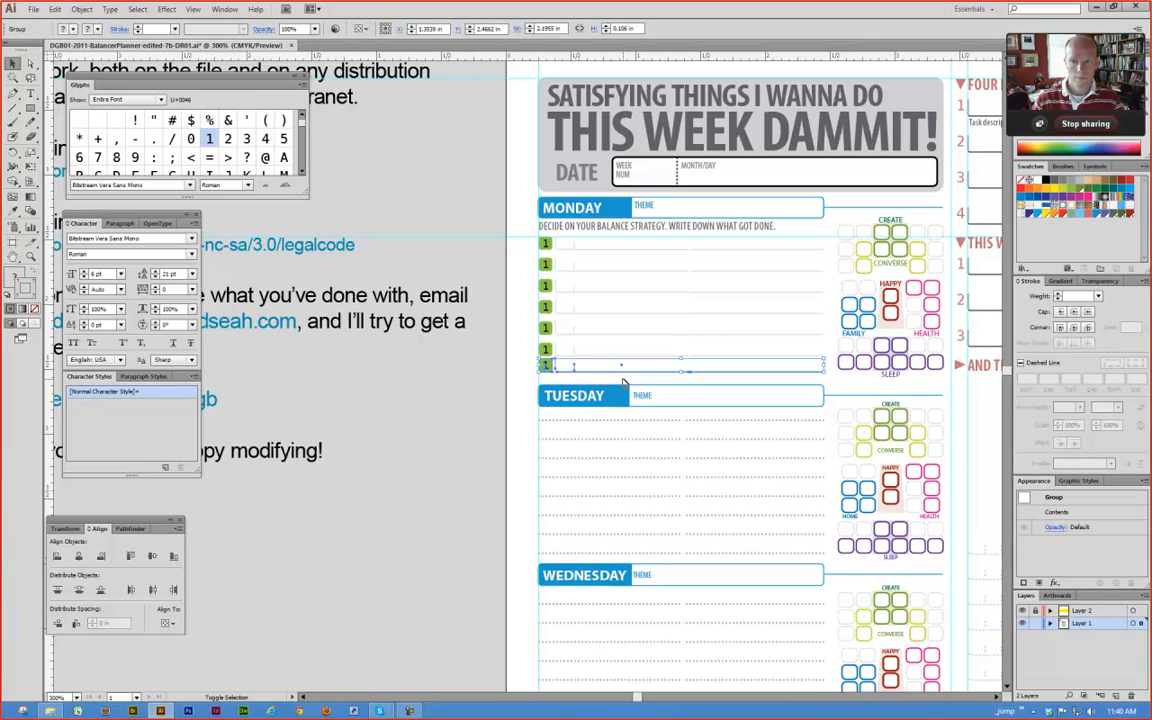
pyautogui.moveTo(468, 220); pyautogui.dragTo(546, 362)
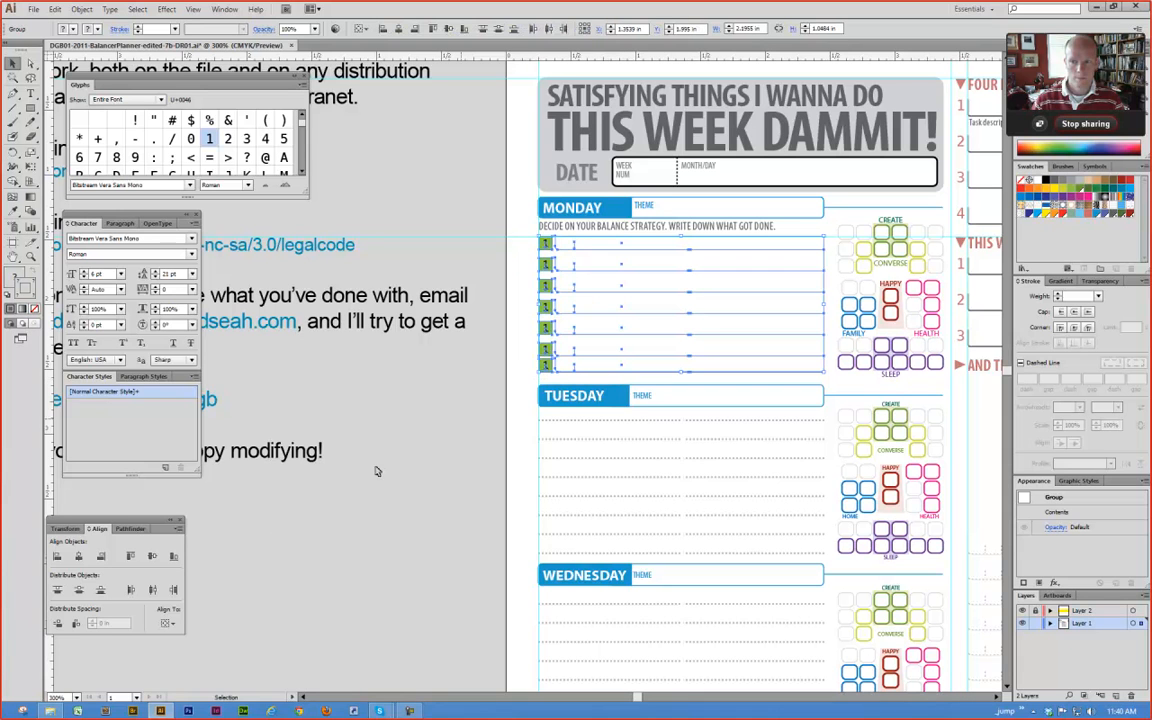
pyautogui.click(58, 624)
pyautogui.click(409, 383)
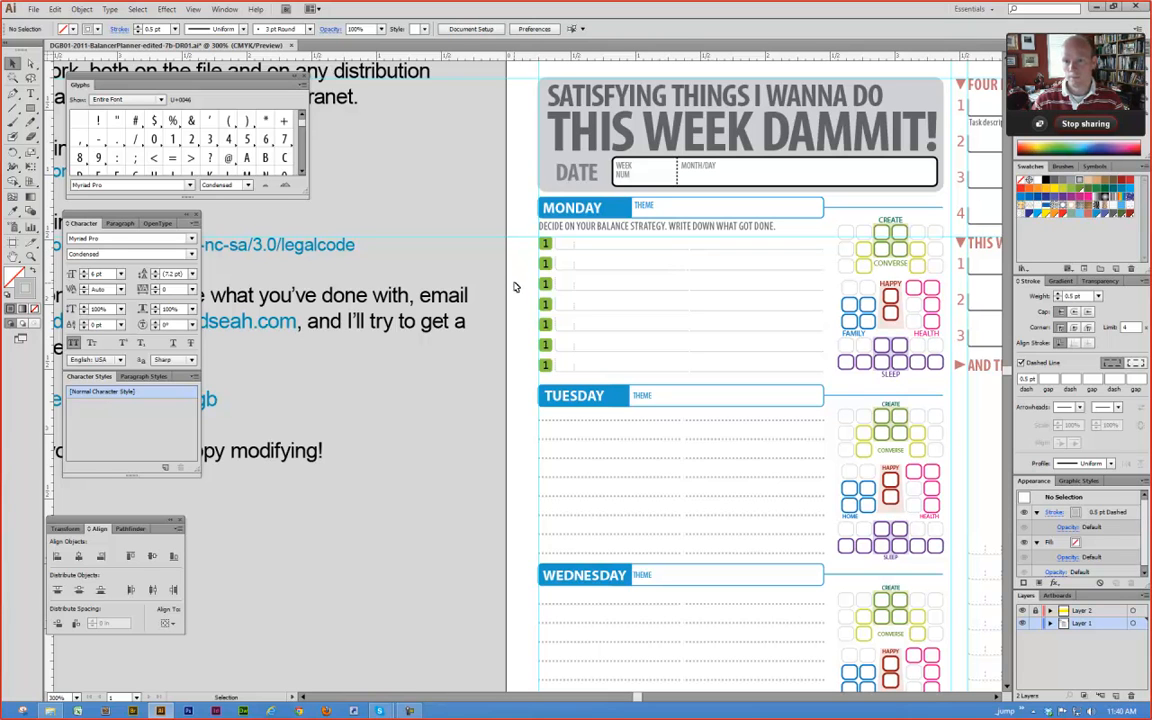
# Step: Delete the green number badges from Monday's last four rows, leaving their dotted lines in place
pyautogui.press('a')
pyautogui.moveTo(523, 296); pyautogui.dragTo(553, 376)
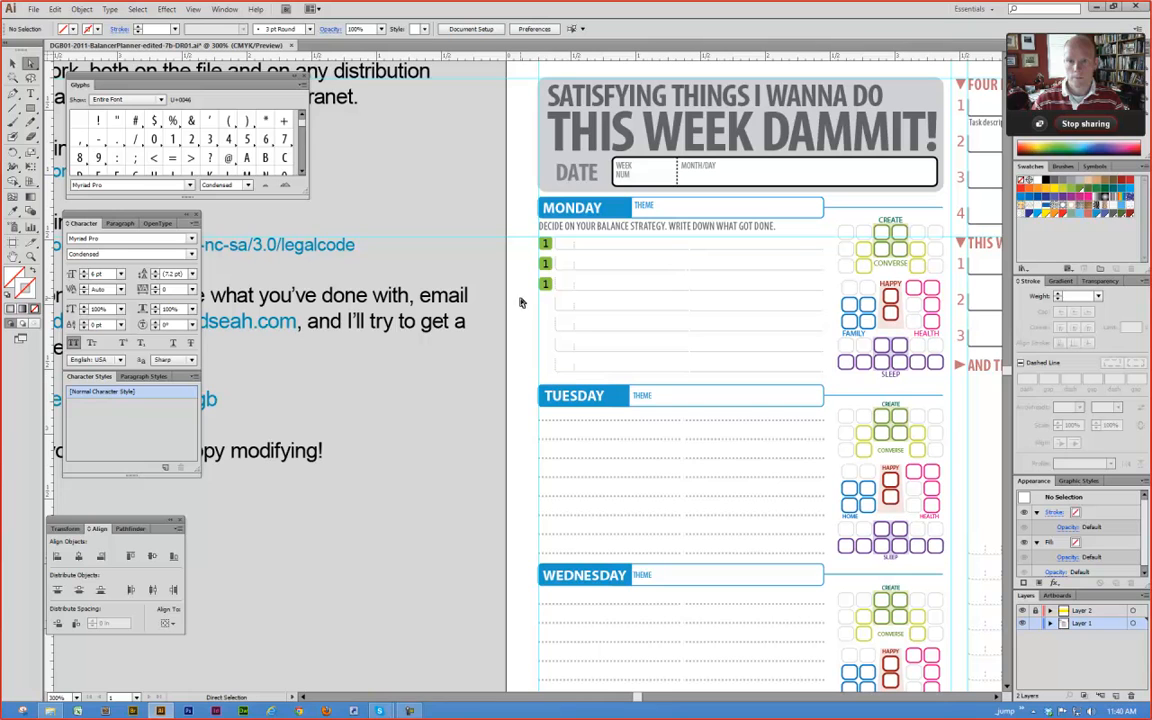
# Step: Nudge the MONDAY and THEME labels slightly up together inside the Monday header bar, and deselect them
pyautogui.click(570, 212)
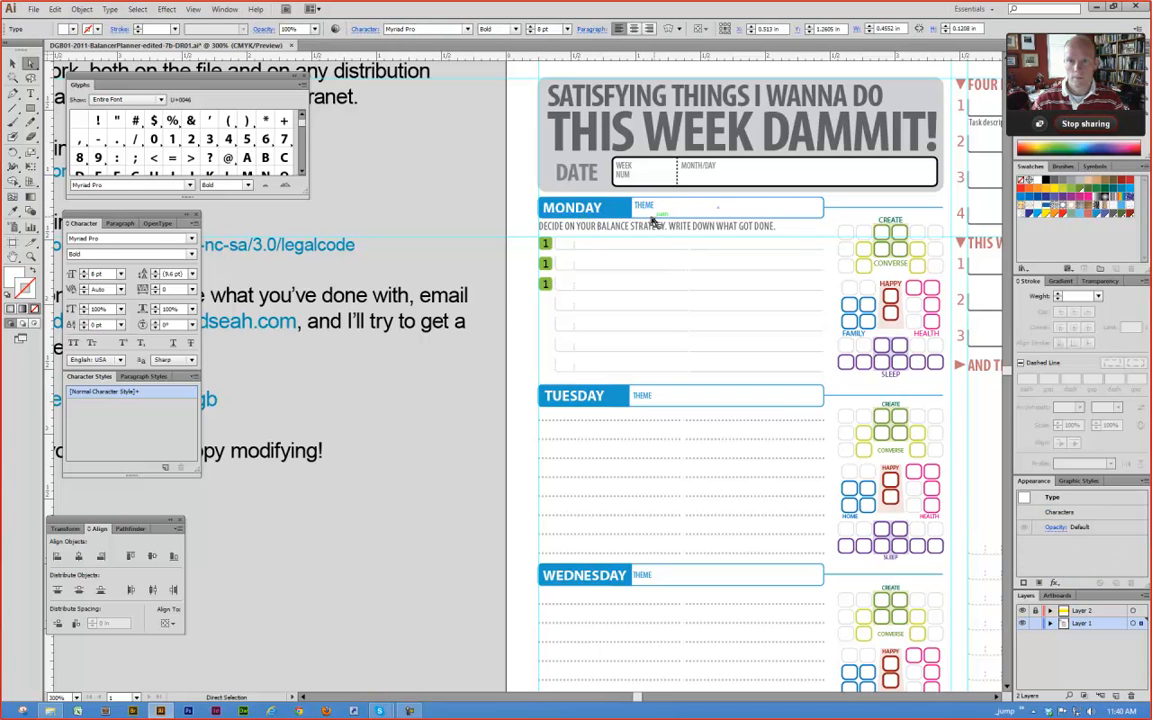
pyautogui.click(647, 208)
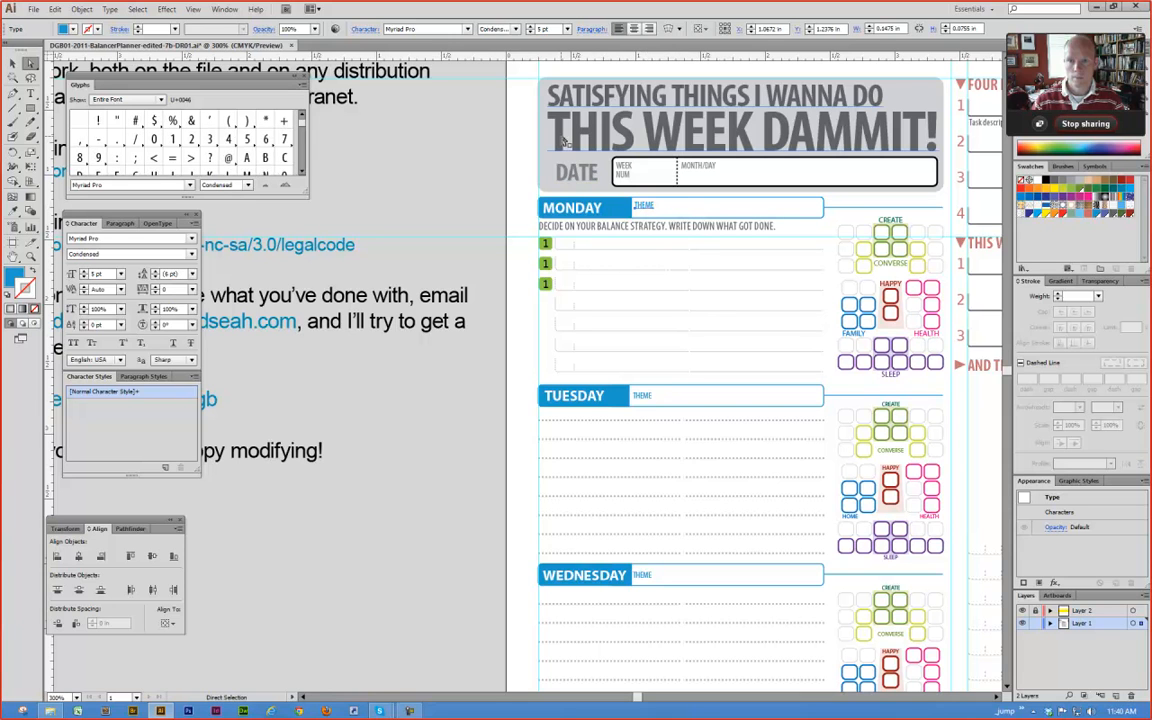
pyautogui.moveTo(493, 126); pyautogui.dragTo(693, 290)
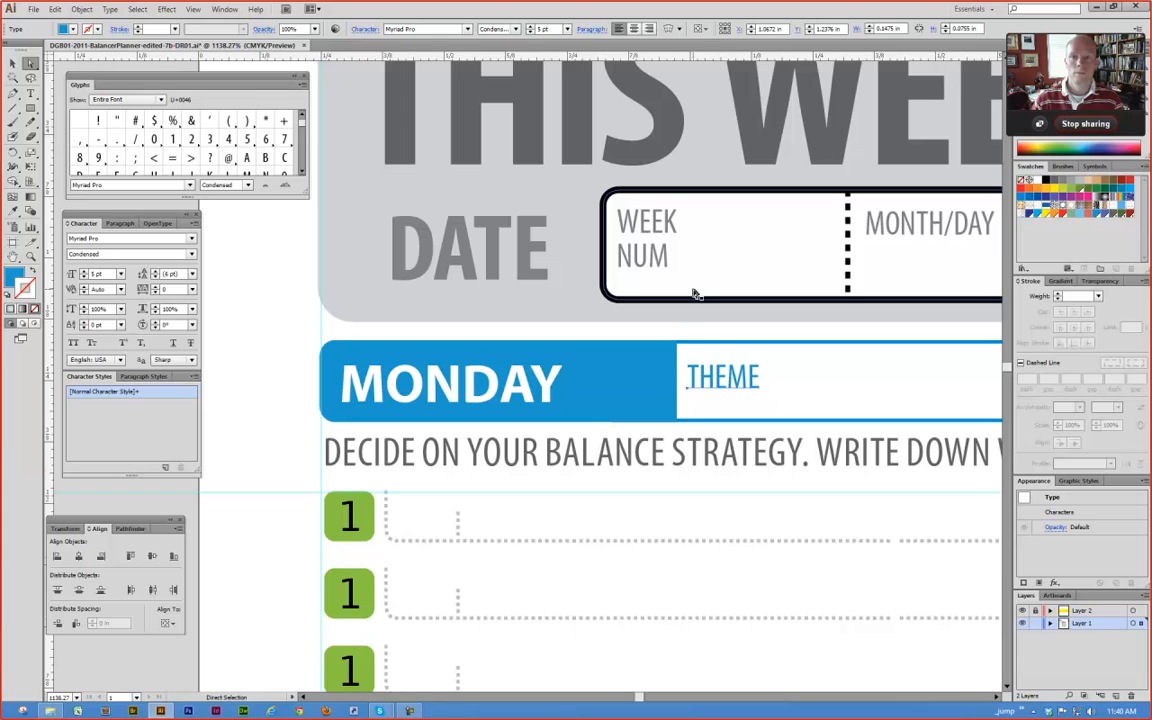
pyautogui.click(517, 388)
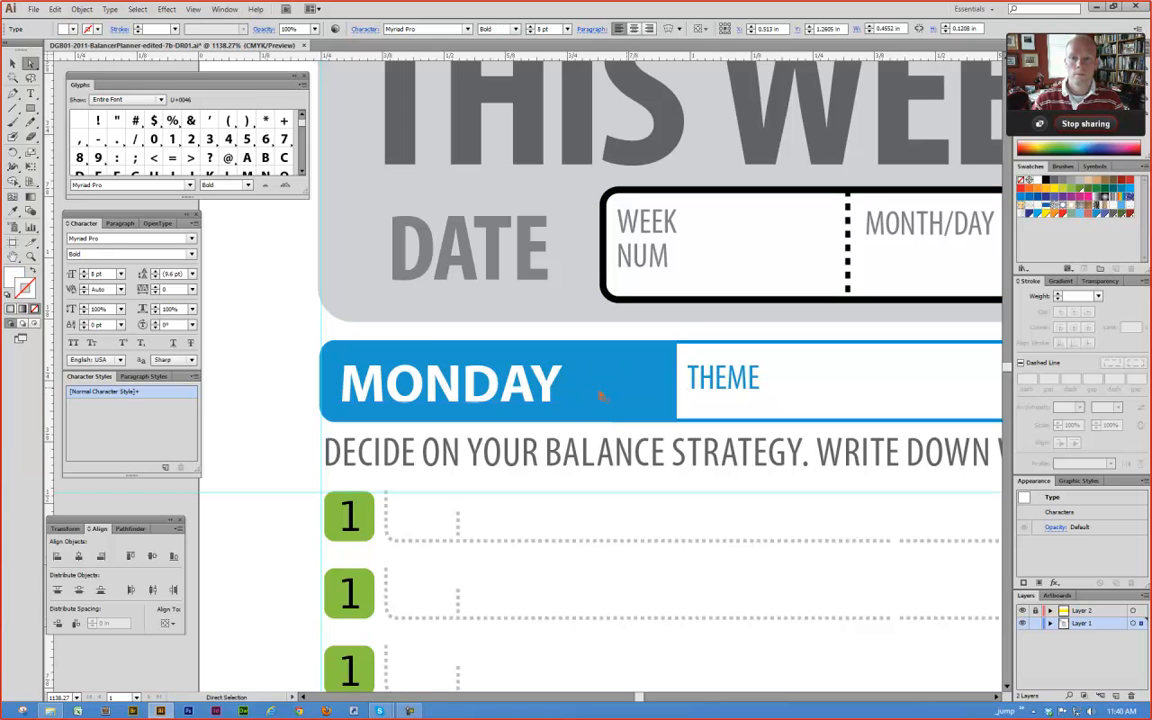
pyautogui.click(701, 381)
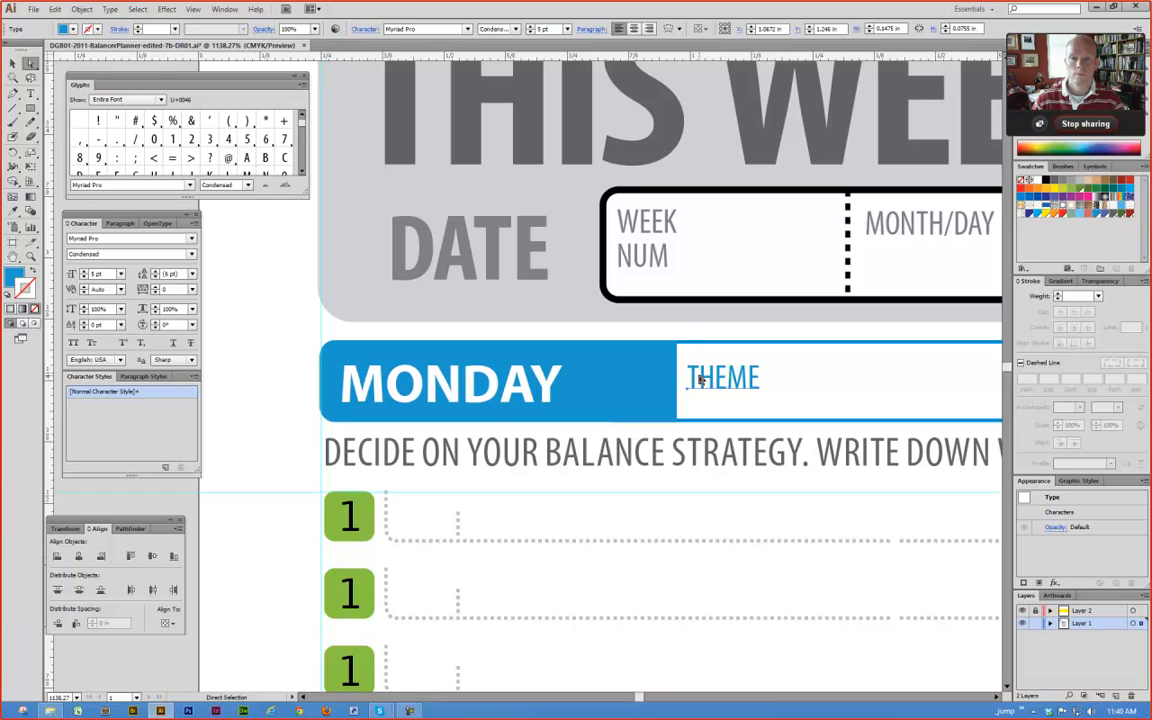
pyautogui.keyDown('shift'); pyautogui.click(484, 405); pyautogui.keyUp('shift')
pyautogui.press('Up')
pyautogui.press('Up')
pyautogui.press('Up')
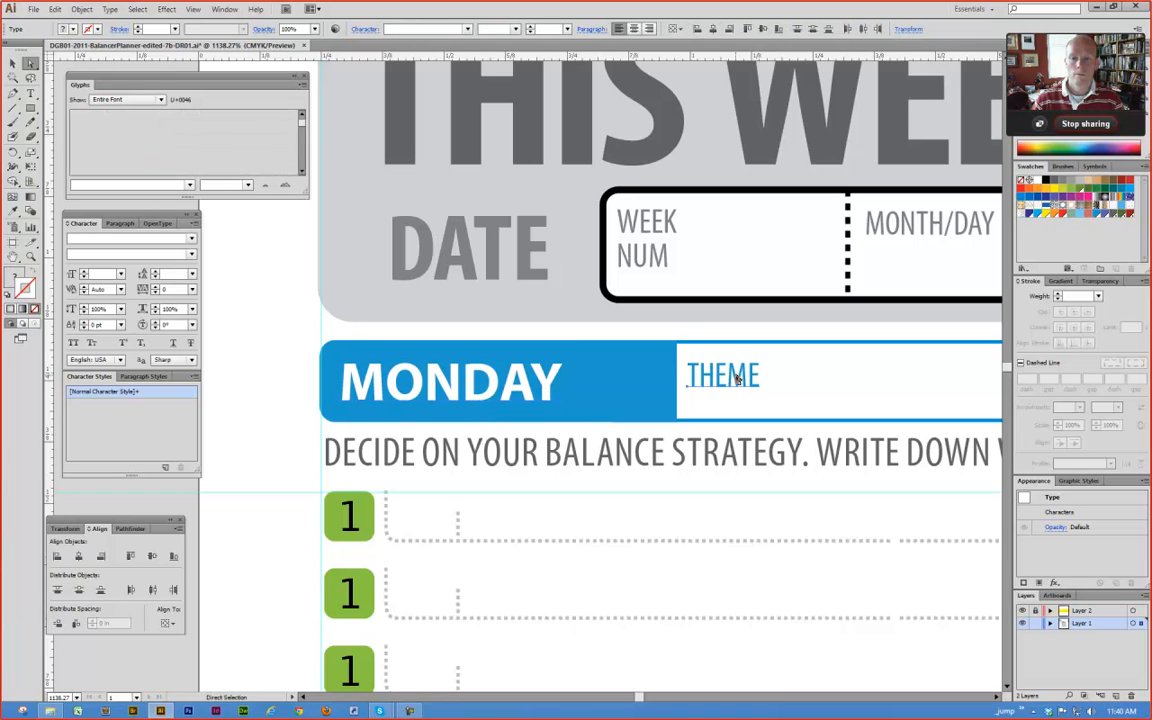
pyautogui.click(303, 446)
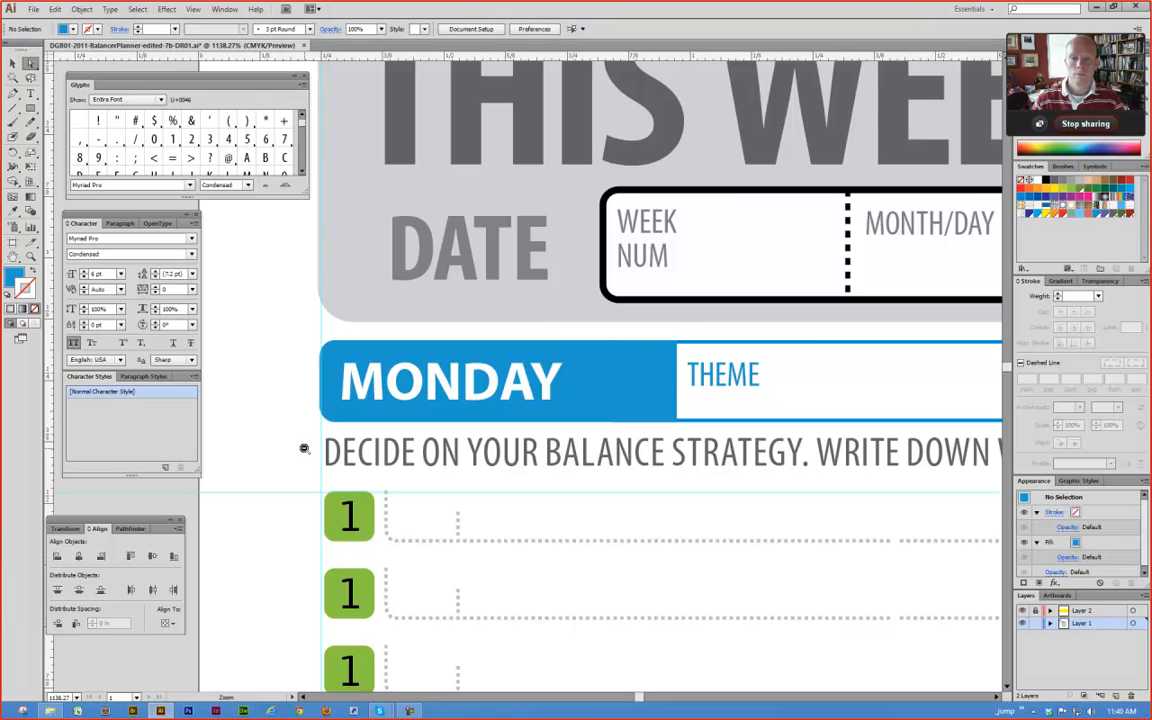
# Step: Renumber the badges of Monday's second and third rows as 2 and 3
pyautogui.keyDown('ctrl'); pyautogui.keyDown('alt'); pyautogui.click(306, 450); pyautogui.keyUp('alt'); pyautogui.keyUp('ctrl')
pyautogui.moveTo(573, 411); pyautogui.dragTo(386, 420)
pyautogui.keyDown('ctrl'); pyautogui.keyDown('alt'); pyautogui.click(345, 505); pyautogui.keyUp('alt'); pyautogui.keyUp('ctrl')
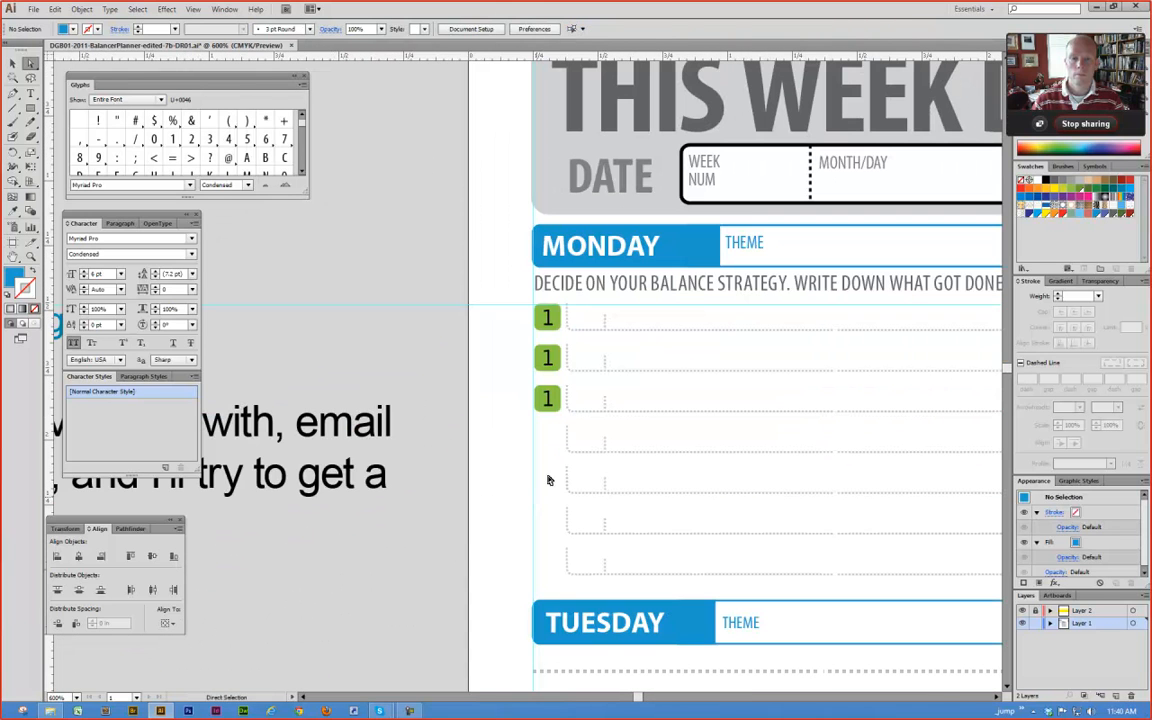
pyautogui.press('t')
pyautogui.doubleClick(547, 358)
pyautogui.write('2')
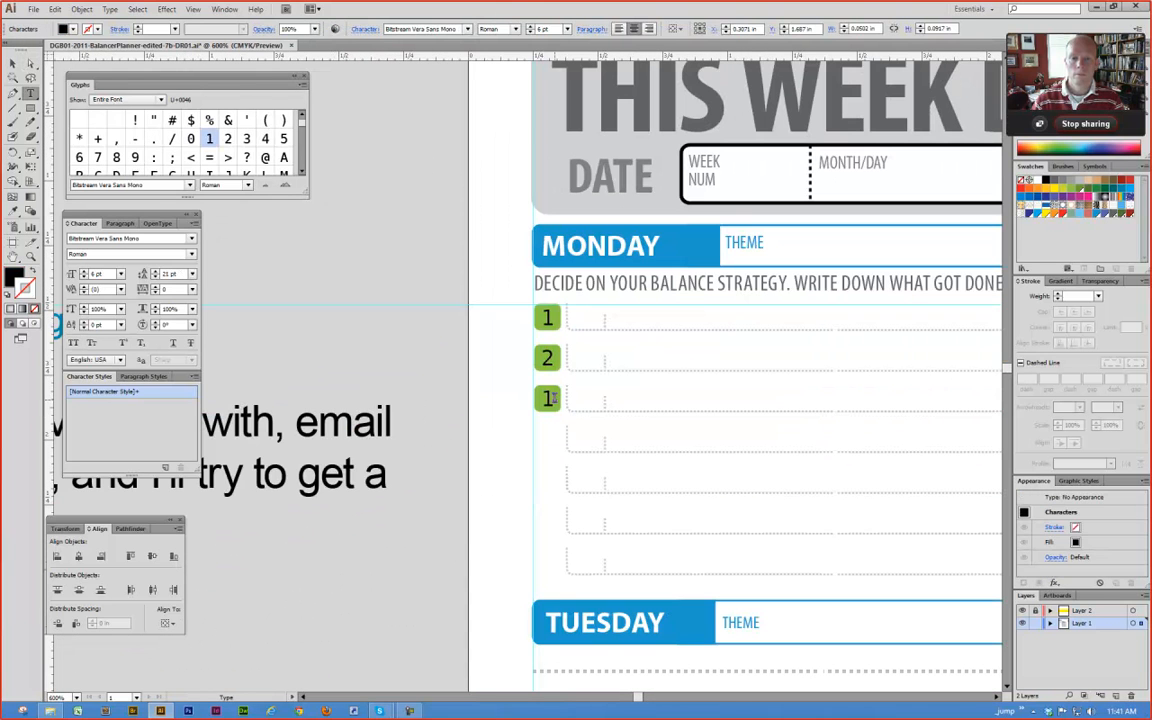
pyautogui.doubleClick(547, 398)
pyautogui.write('3')
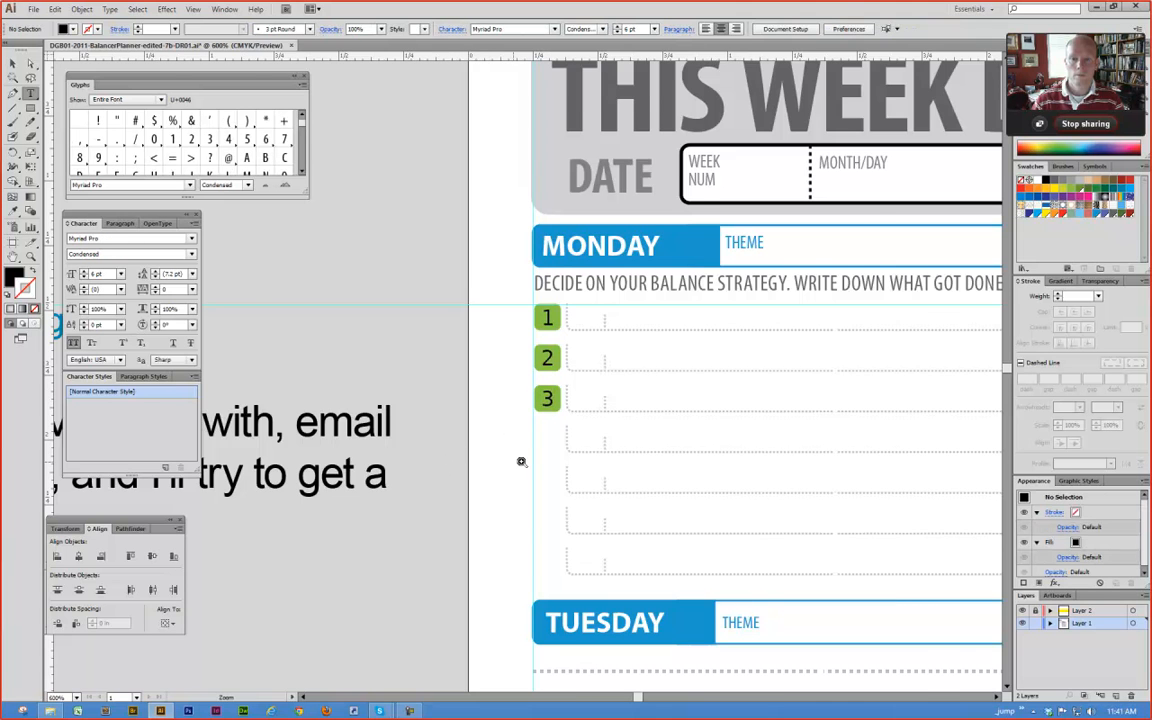
# Step: Ungroup the combined Thursday and Saturday block and the combined Friday and Sunday block so each day section is separate
pyautogui.keyDown('ctrl'); pyautogui.keyDown('alt'); pyautogui.click(571, 453); pyautogui.keyUp('alt'); pyautogui.keyUp('ctrl')
pyautogui.keyDown('ctrl'); pyautogui.keyDown('alt'); pyautogui.click(473, 427); pyautogui.keyUp('alt'); pyautogui.keyUp('ctrl')
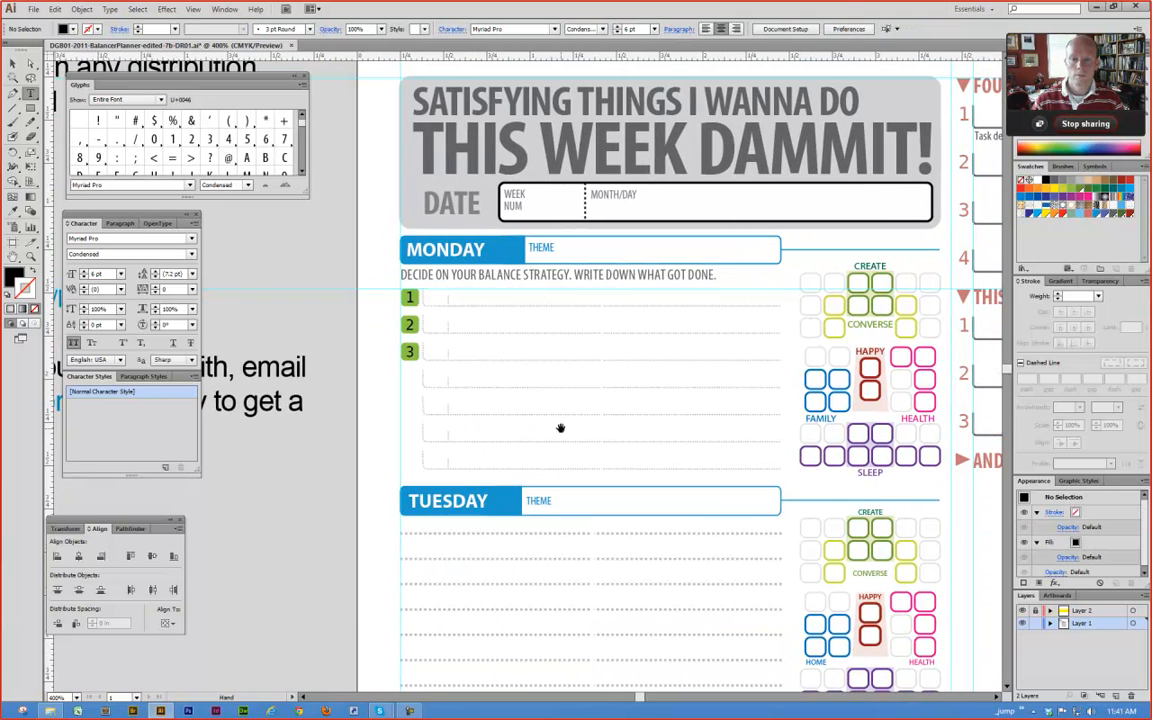
pyautogui.moveTo(558, 429); pyautogui.dragTo(540, 386)
pyautogui.keyDown('ctrl'); pyautogui.keyDown('alt'); pyautogui.click(527, 450); pyautogui.keyUp('alt'); pyautogui.keyUp('ctrl')
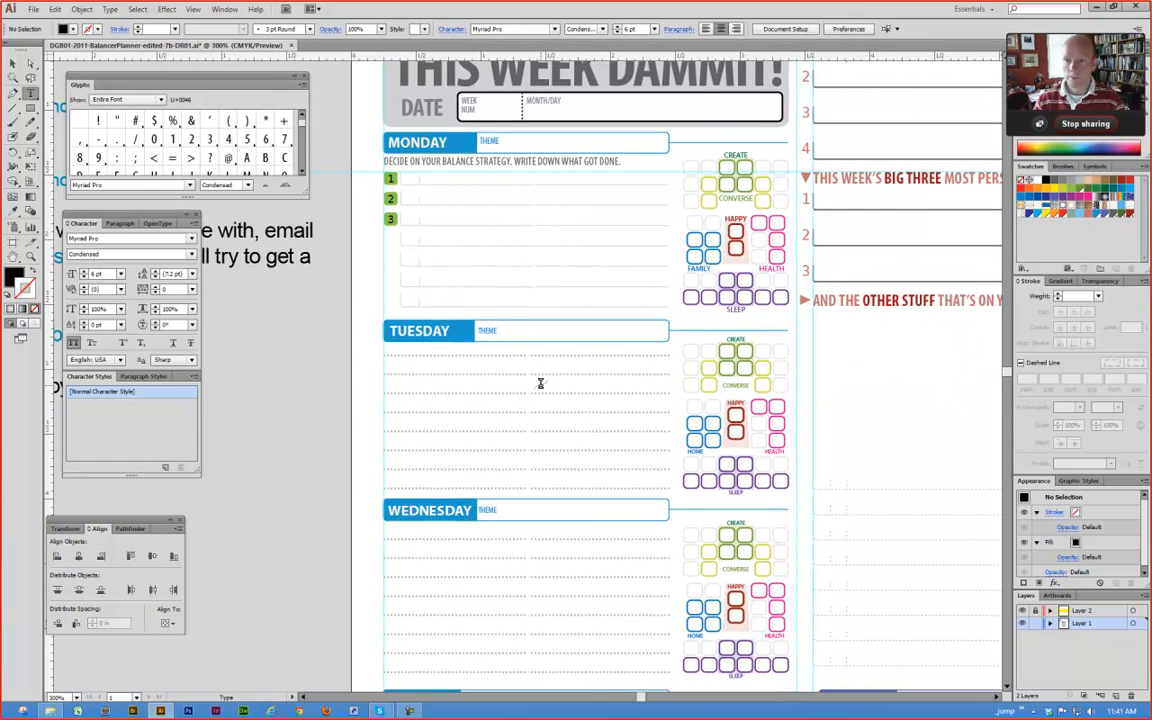
pyautogui.keyDown('ctrl'); pyautogui.keyDown('alt'); pyautogui.click(580, 408); pyautogui.keyUp('alt'); pyautogui.keyUp('ctrl')
pyautogui.keyDown('ctrl'); pyautogui.keyDown('alt'); pyautogui.click(580, 408); pyautogui.keyUp('alt'); pyautogui.keyUp('ctrl')
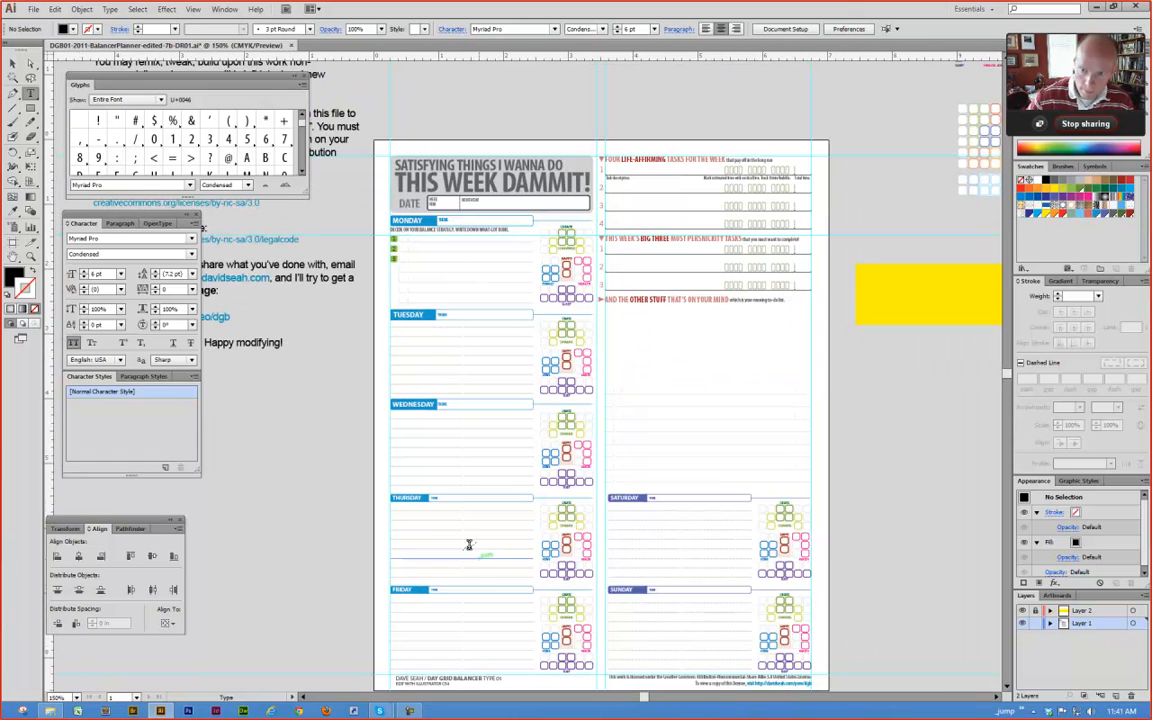
pyautogui.press('v')
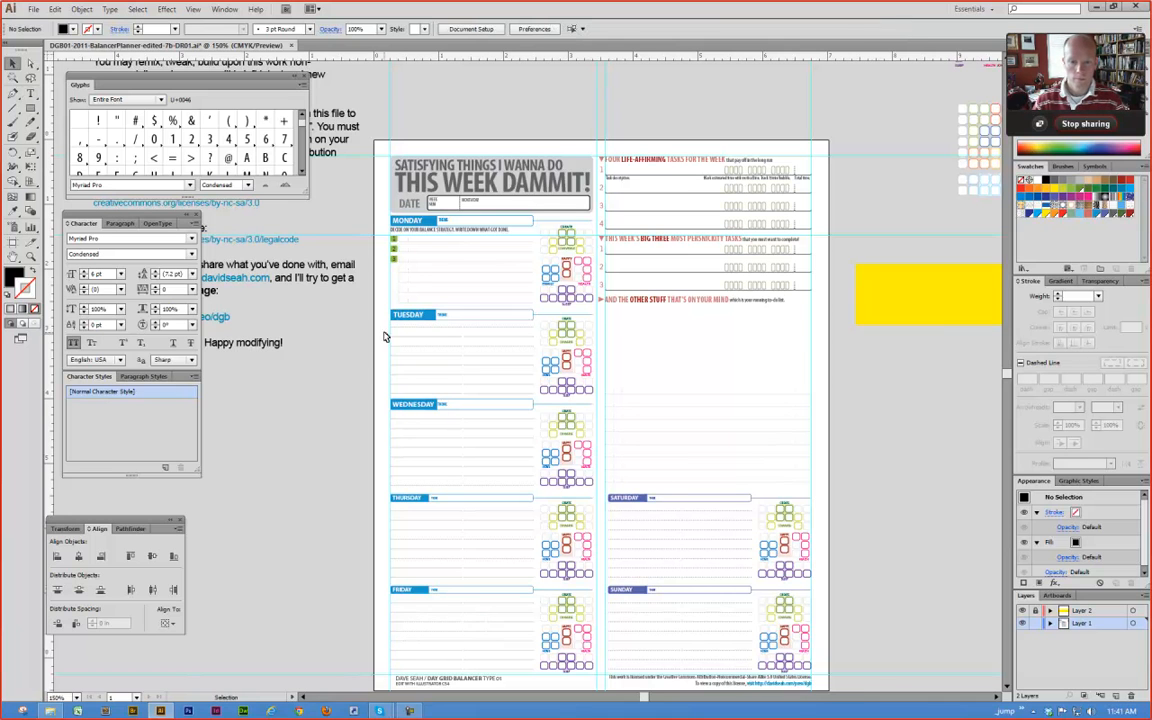
pyautogui.moveTo(374, 307)
pyautogui.mouseDown()
pyautogui.moveTo(544, 609)
pyautogui.moveTo(596, 670)
pyautogui.mouseUp()
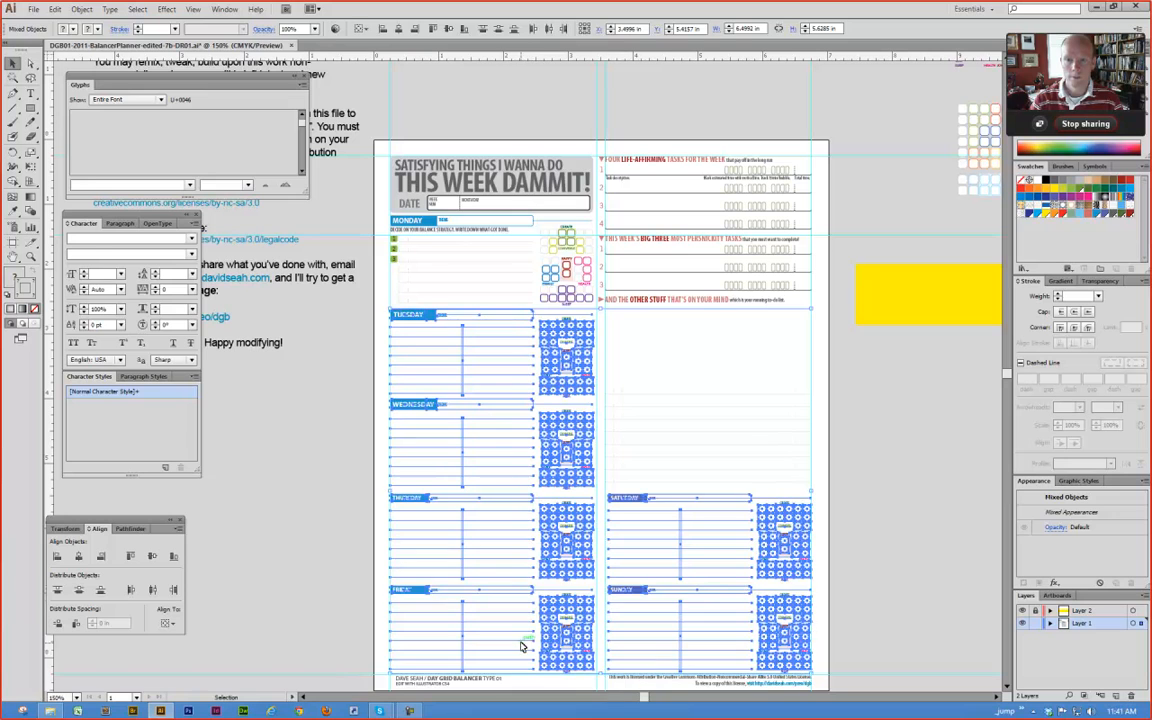
pyautogui.click(442, 522)
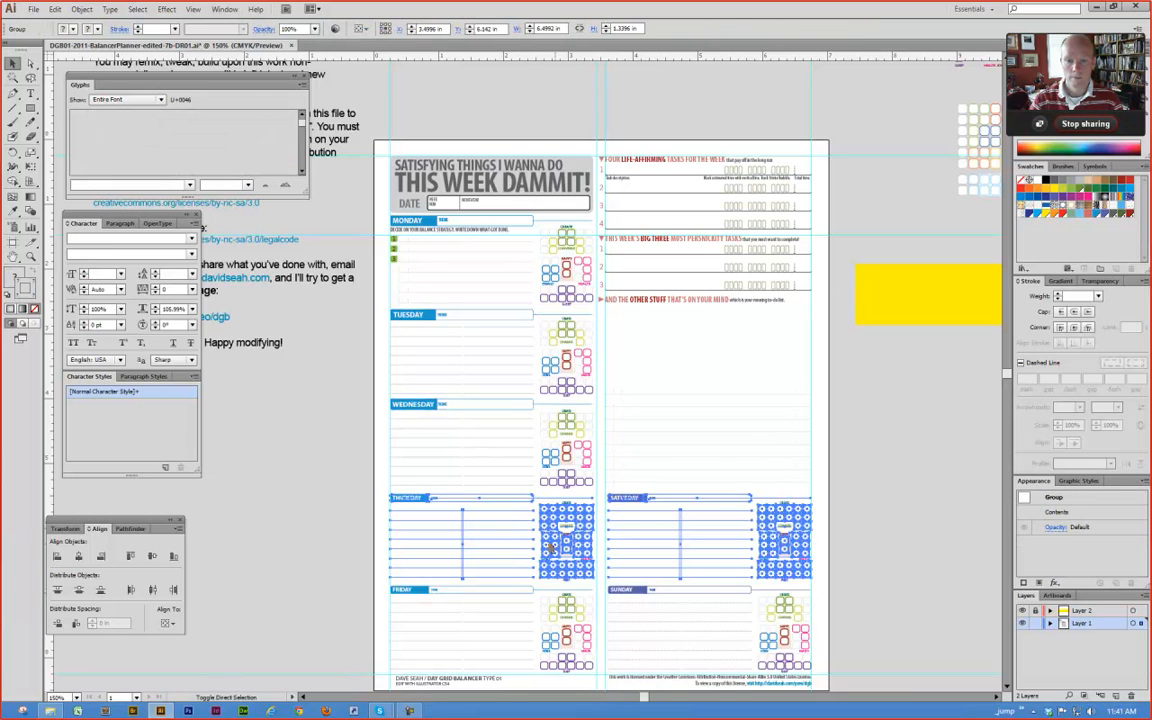
pyautogui.hotkey('ctrl', 'shift', 't')
pyautogui.hotkey('ctrl', 'shift', 't')
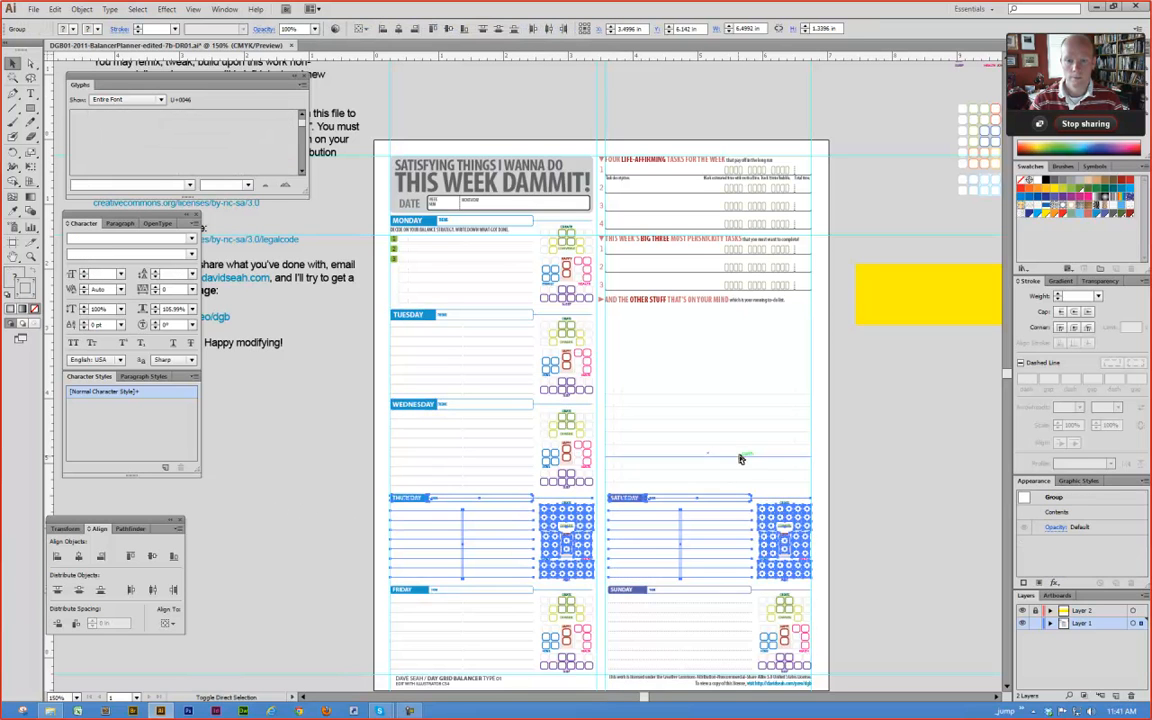
pyautogui.click(577, 645)
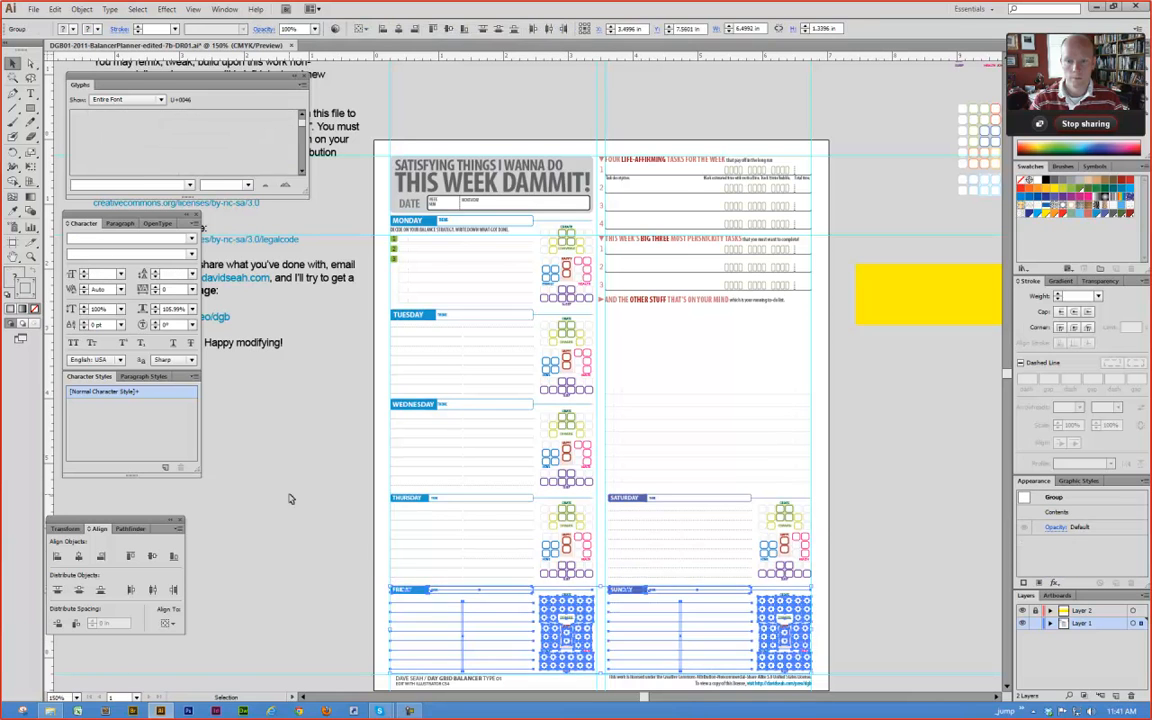
pyautogui.click(338, 508)
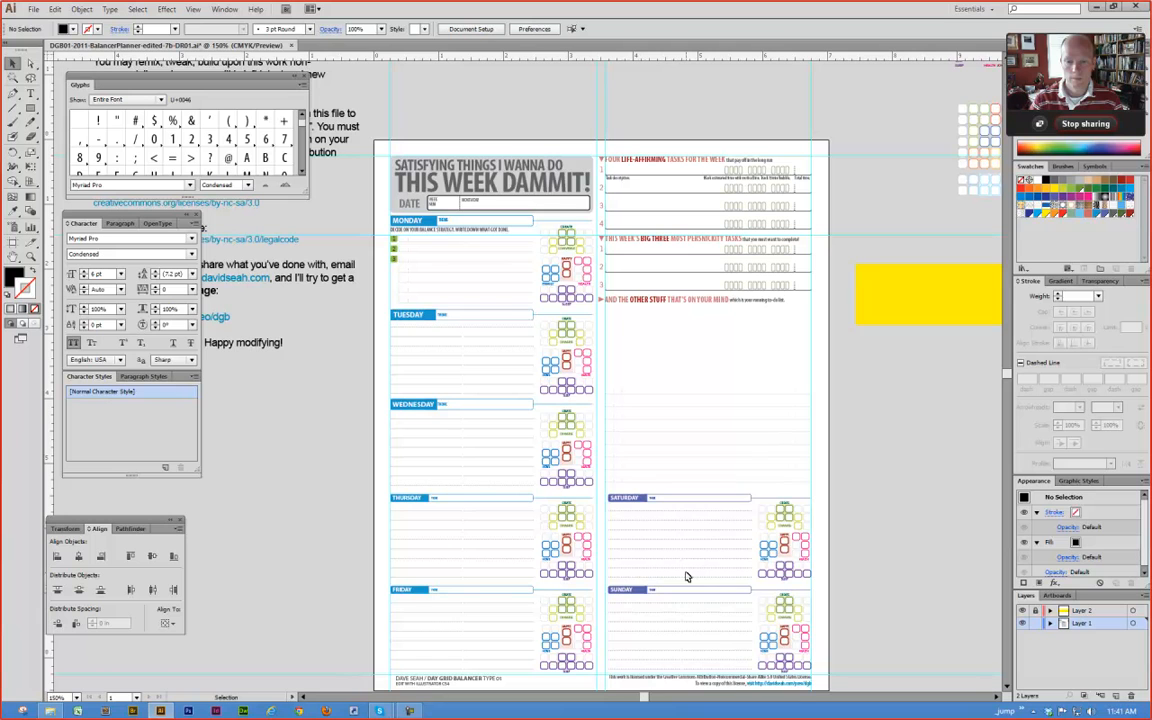
# Step: Move the Saturday section off the artboard to its right and delete the Sunday section
pyautogui.moveTo(666, 521); pyautogui.dragTo(868, 503)
pyautogui.moveTo(761, 576); pyautogui.dragTo(721, 615)
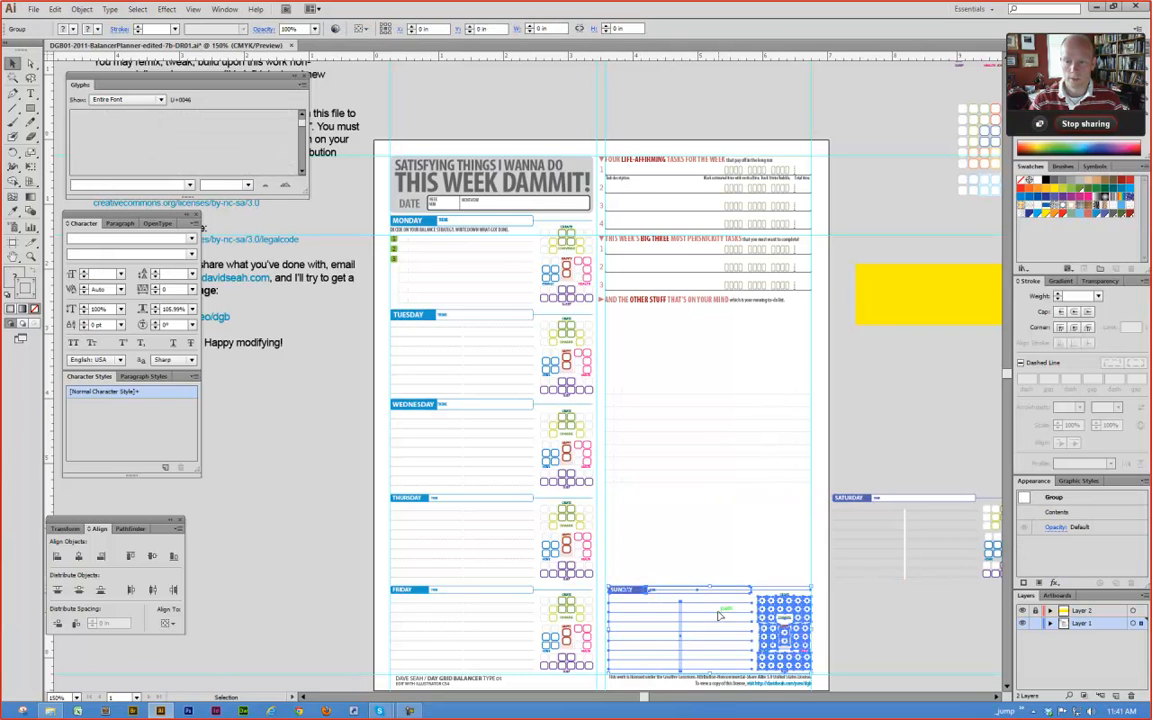
pyautogui.press('Delete')
pyautogui.moveTo(361, 499); pyautogui.dragTo(483, 647)
pyautogui.click(342, 342)
pyautogui.moveTo(361, 317); pyautogui.dragTo(519, 643)
pyautogui.click(368, 319)
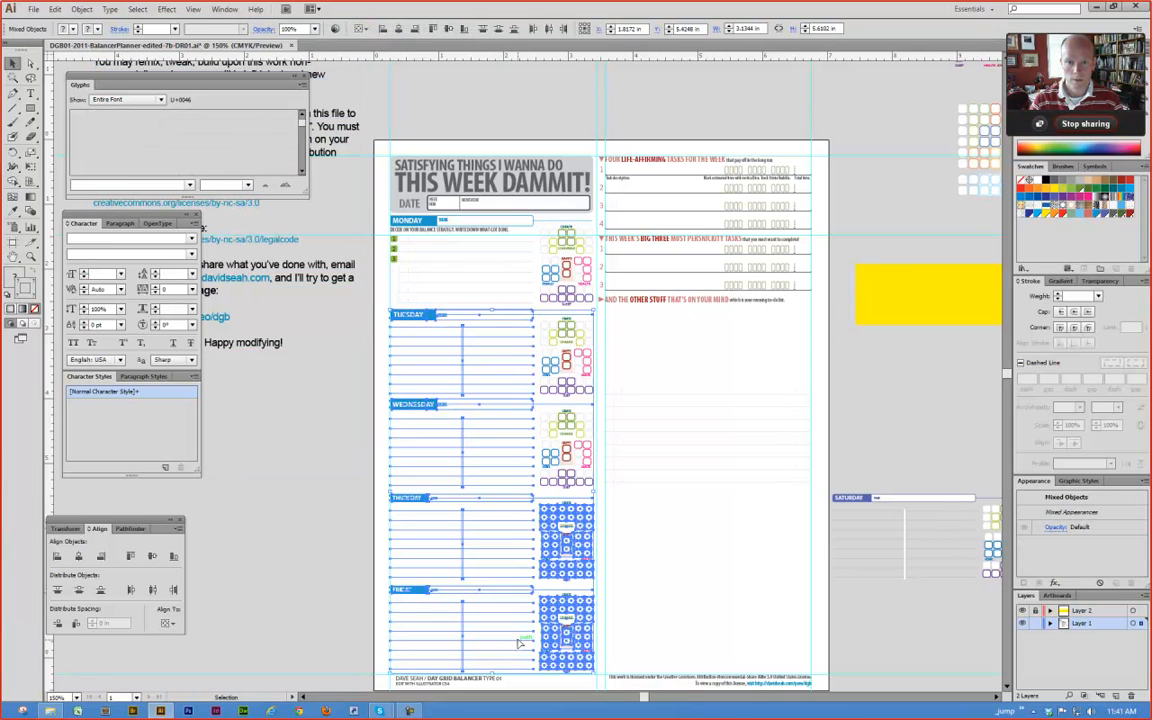
pyautogui.click(634, 664)
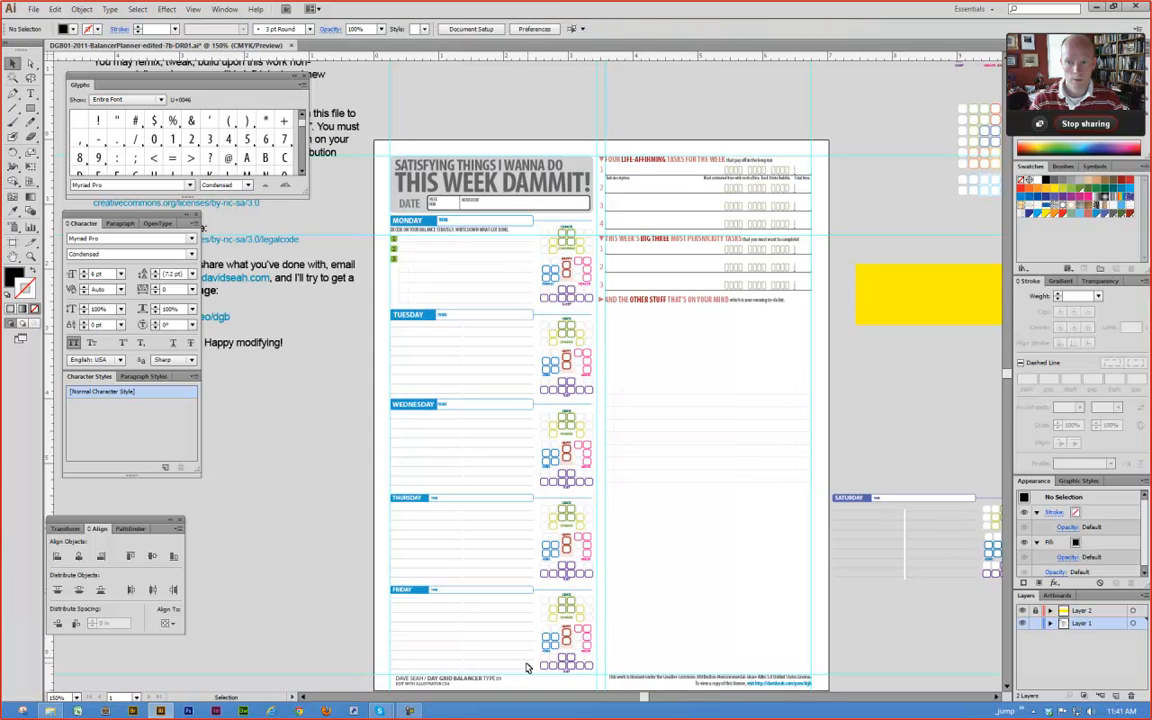
# Step: Delete the Friday section from the bottom of the planner's first column
pyautogui.click(567, 669)
pyautogui.click(649, 627)
pyautogui.click(508, 618)
pyautogui.press('Delete')
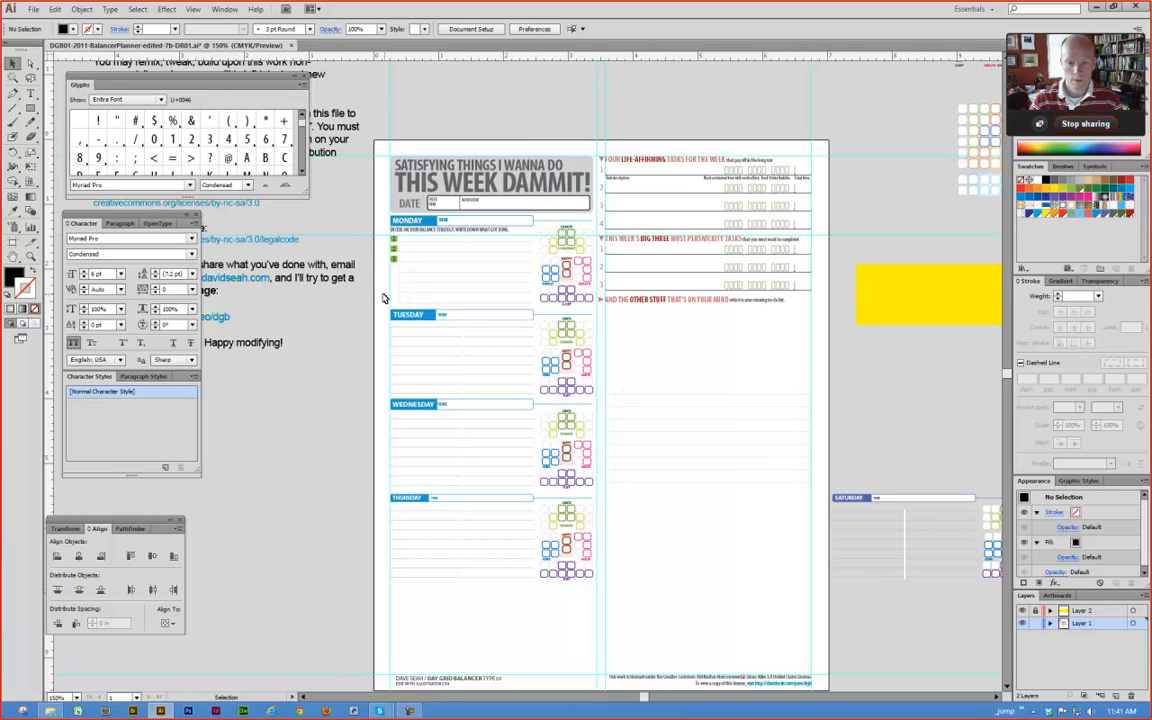
# Step: Delete the large block of licence and modification notes on the pasteboard beside the artboard
pyautogui.moveTo(361, 304); pyautogui.dragTo(572, 571)
pyautogui.hotkey('ctrl', 'z')
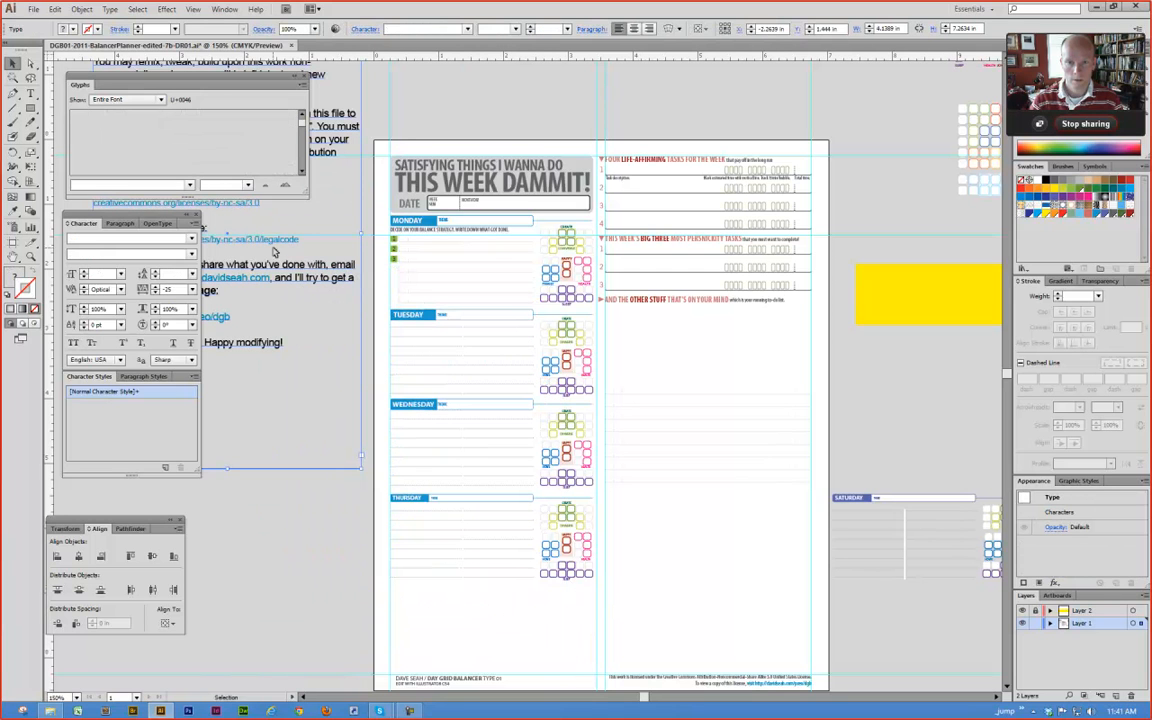
pyautogui.moveTo(313, 280); pyautogui.dragTo(268, 284)
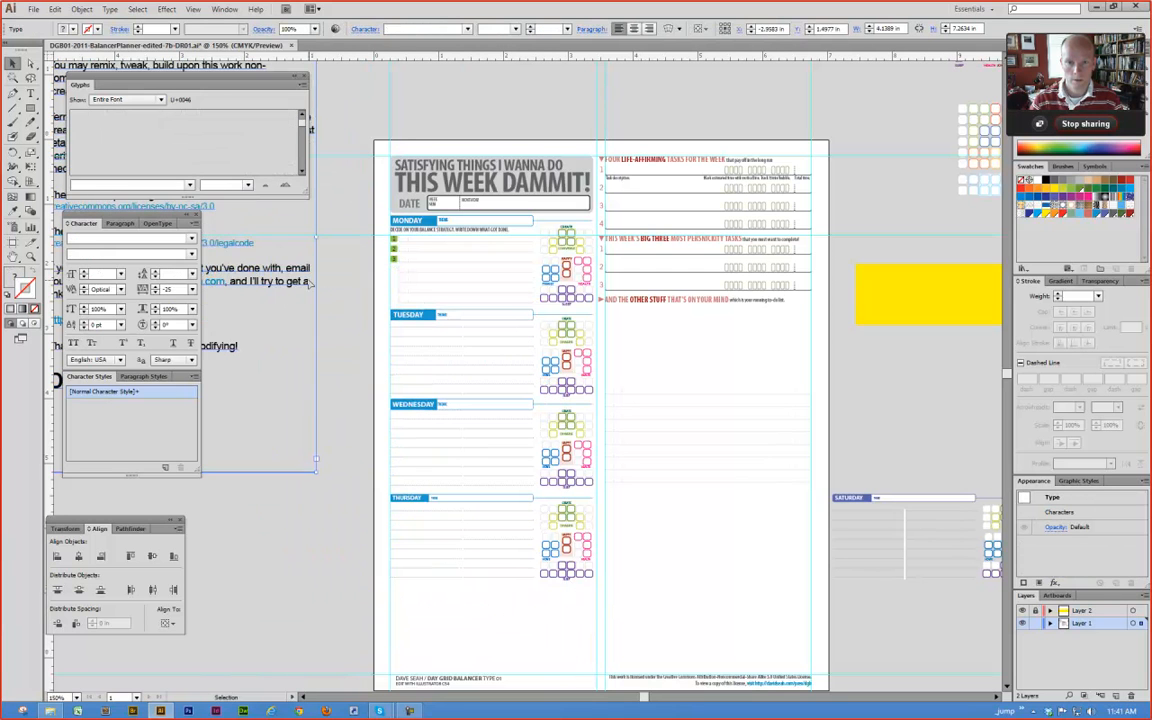
pyautogui.press('Delete')
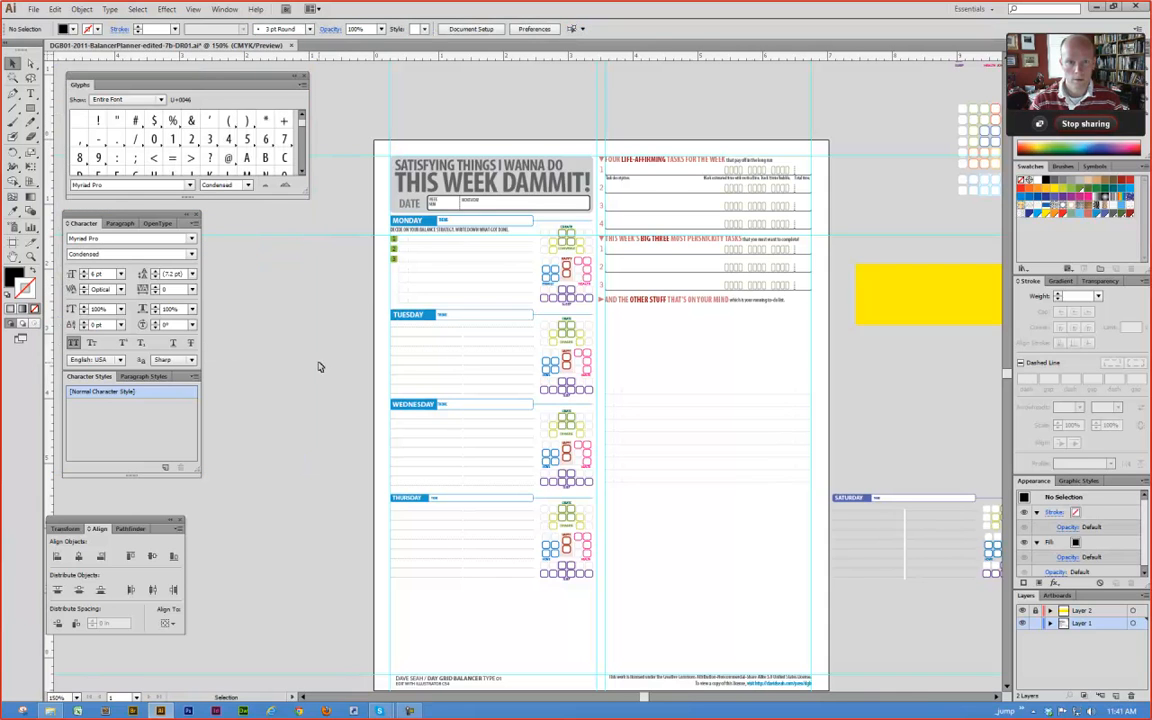
# Step: Select the old Tuesday, Wednesday and Thursday sections together, leaving Monday out of the selection
pyautogui.moveTo(335, 279); pyautogui.dragTo(427, 632)
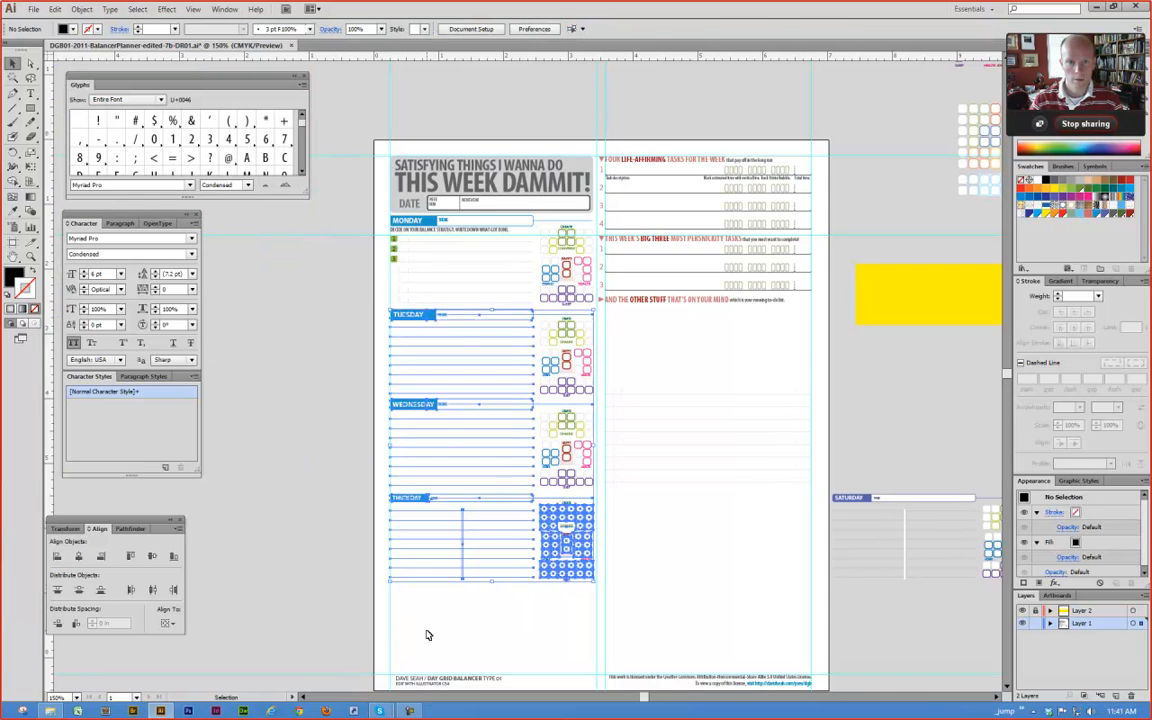
# Step: Delete the Tuesday, Wednesday and Thursday blocks, including their leftover theme labels, divider lines and checkbox grids
pyautogui.press('Delete')
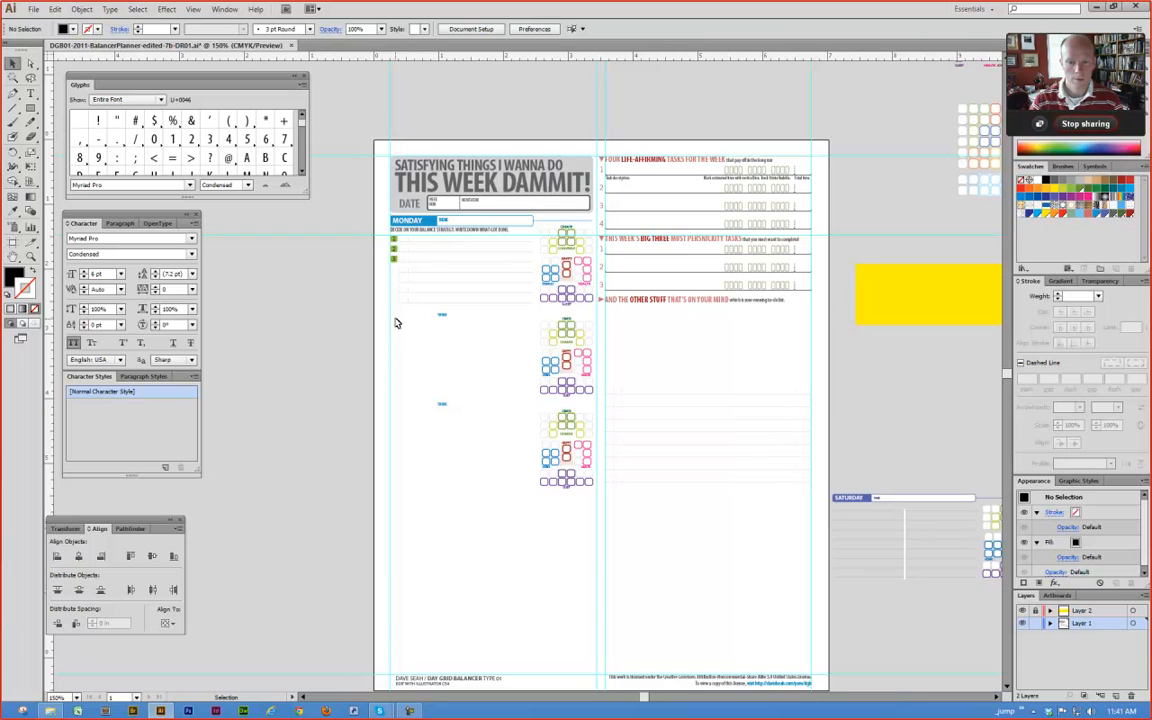
pyautogui.moveTo(344, 277); pyautogui.dragTo(594, 553)
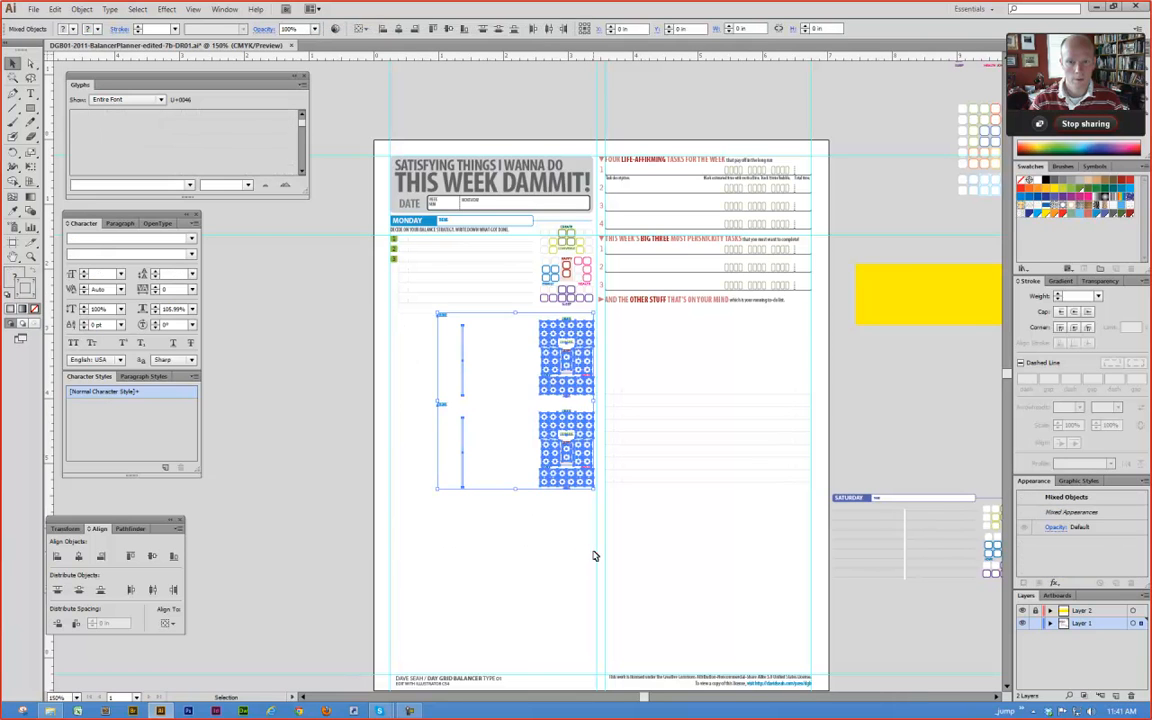
pyautogui.press('Delete')
# Step: Group all the objects that make up the Monday block
pyautogui.click(372, 220)
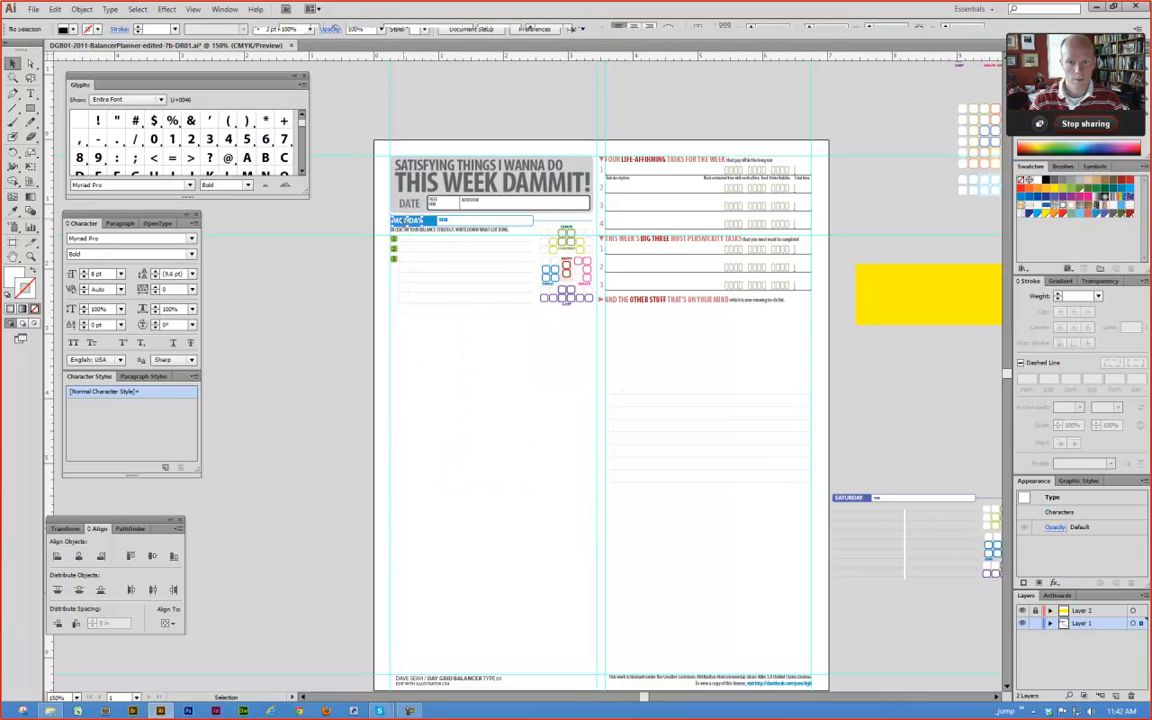
pyautogui.moveTo(336, 200); pyautogui.dragTo(590, 338)
pyautogui.press('Delete')
pyautogui.hotkey('ctrl', 'z')
pyautogui.click(468, 365)
# Step: Inspect the Monday block and the empty area below it in outline view for stray objects, and check its grouping
pyautogui.press('a')
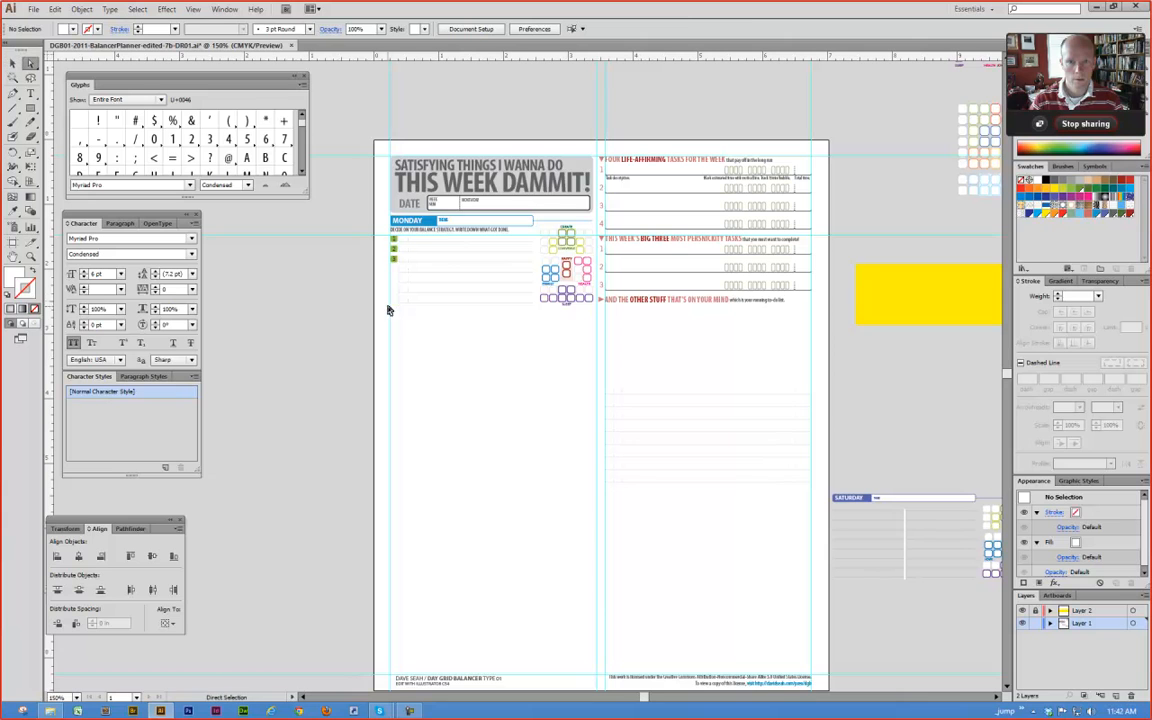
pyautogui.click(396, 329)
pyautogui.click(398, 333)
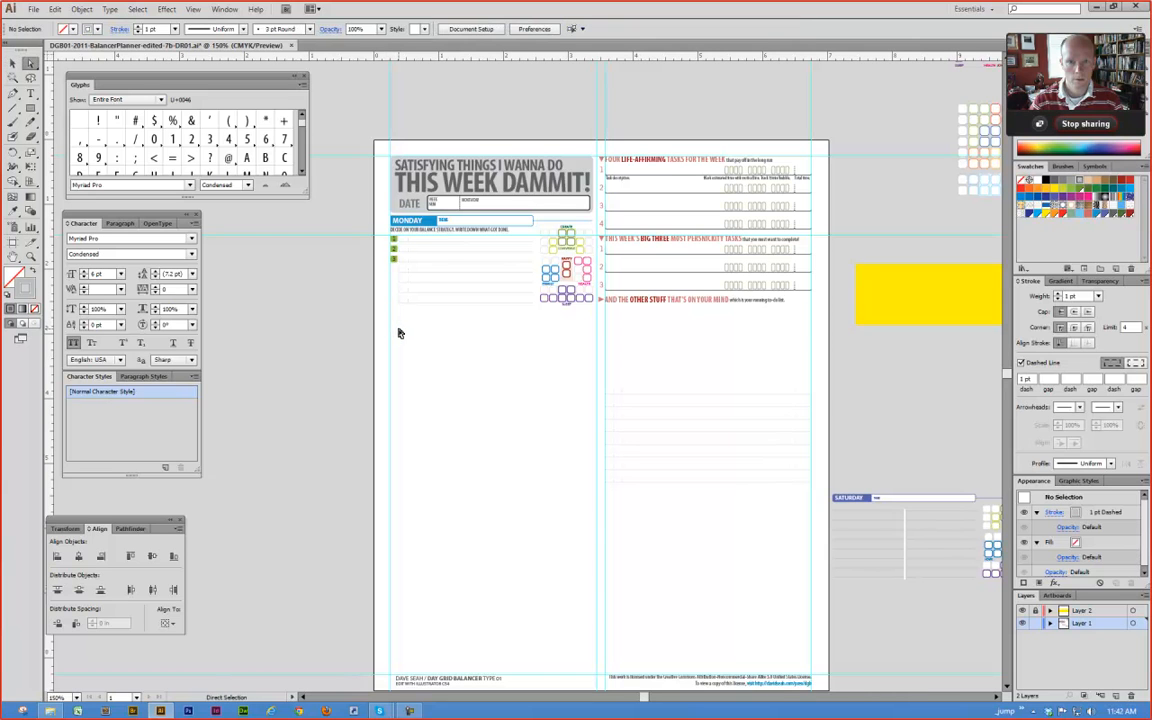
pyautogui.hotkey('ctrl', 'y')
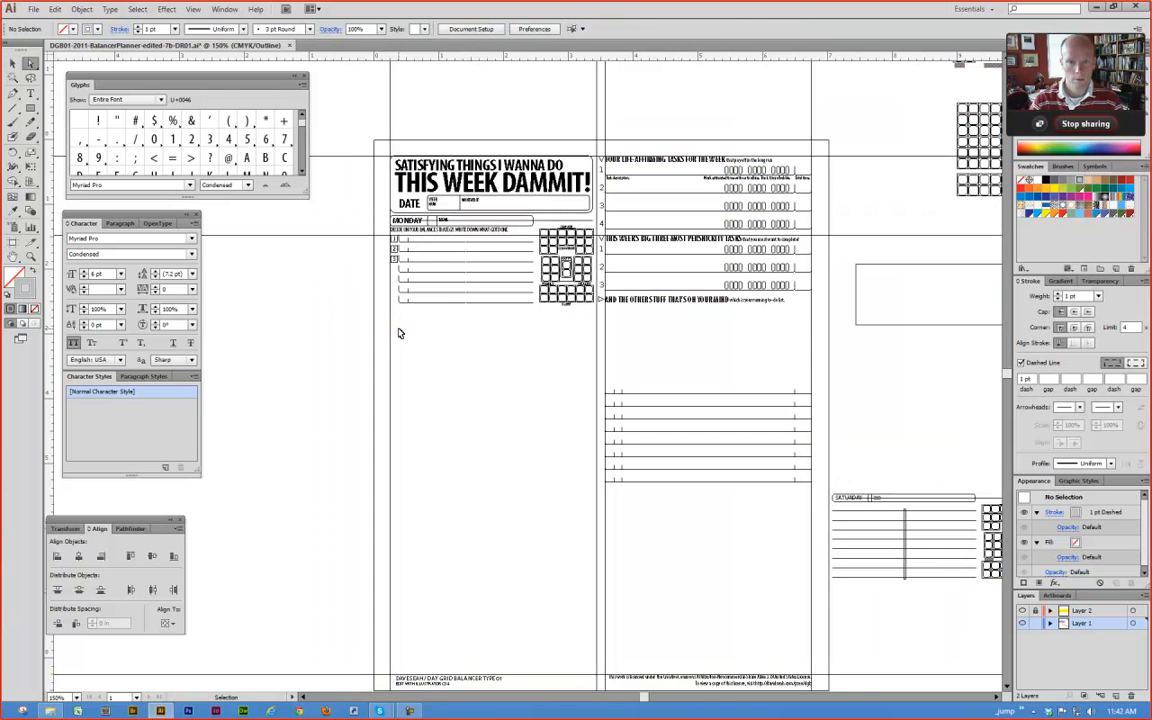
pyautogui.moveTo(386, 229); pyautogui.dragTo(690, 366)
pyautogui.hotkey('ctrl', '-')
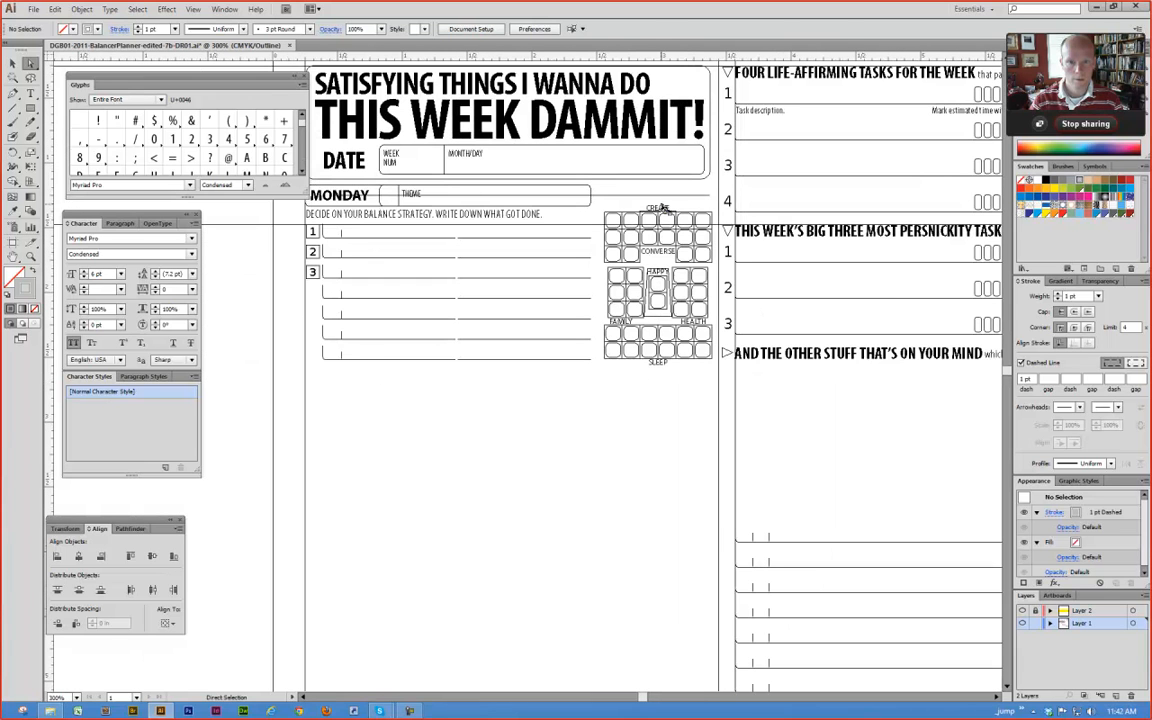
pyautogui.click(657, 210)
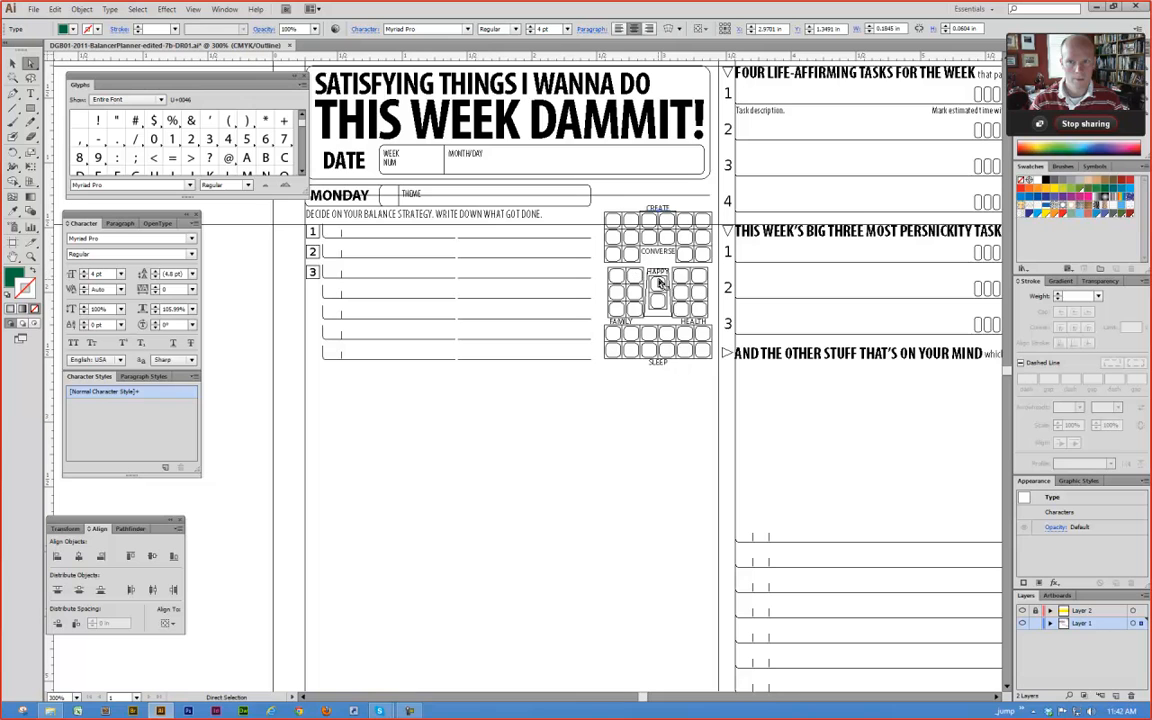
pyautogui.press('v')
pyautogui.hotkey('ctrl', 'y')
pyautogui.click(545, 398)
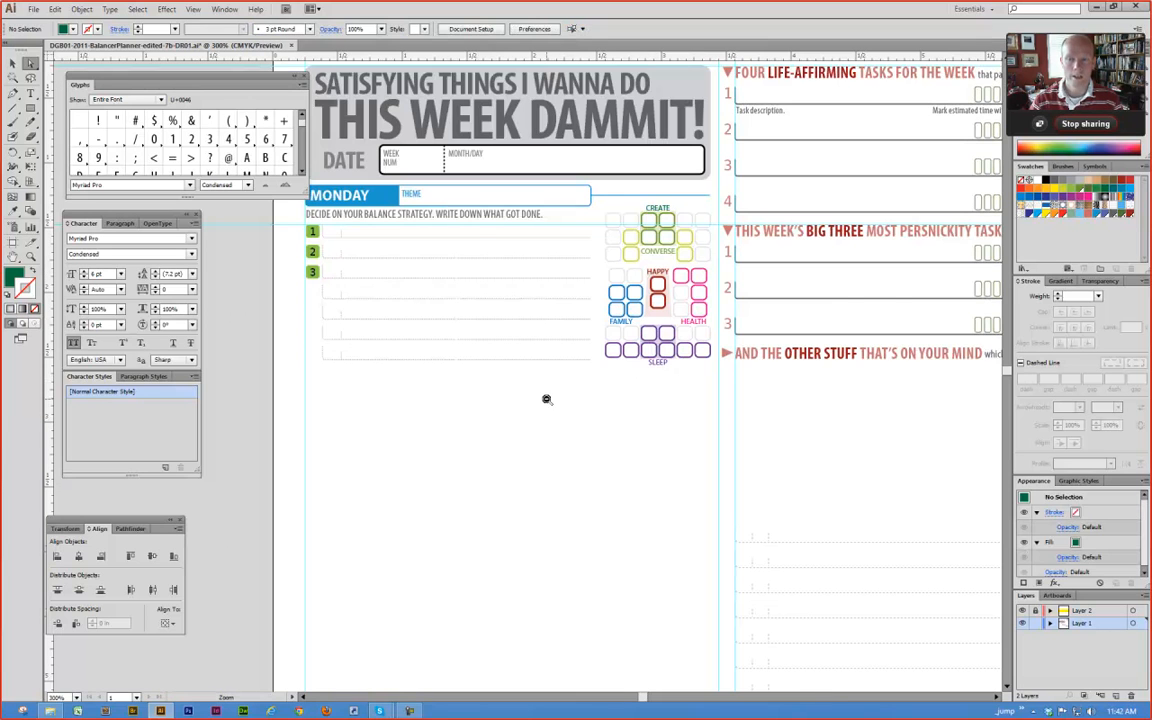
pyautogui.hotkey('ctrl', '-')
pyautogui.click(411, 278)
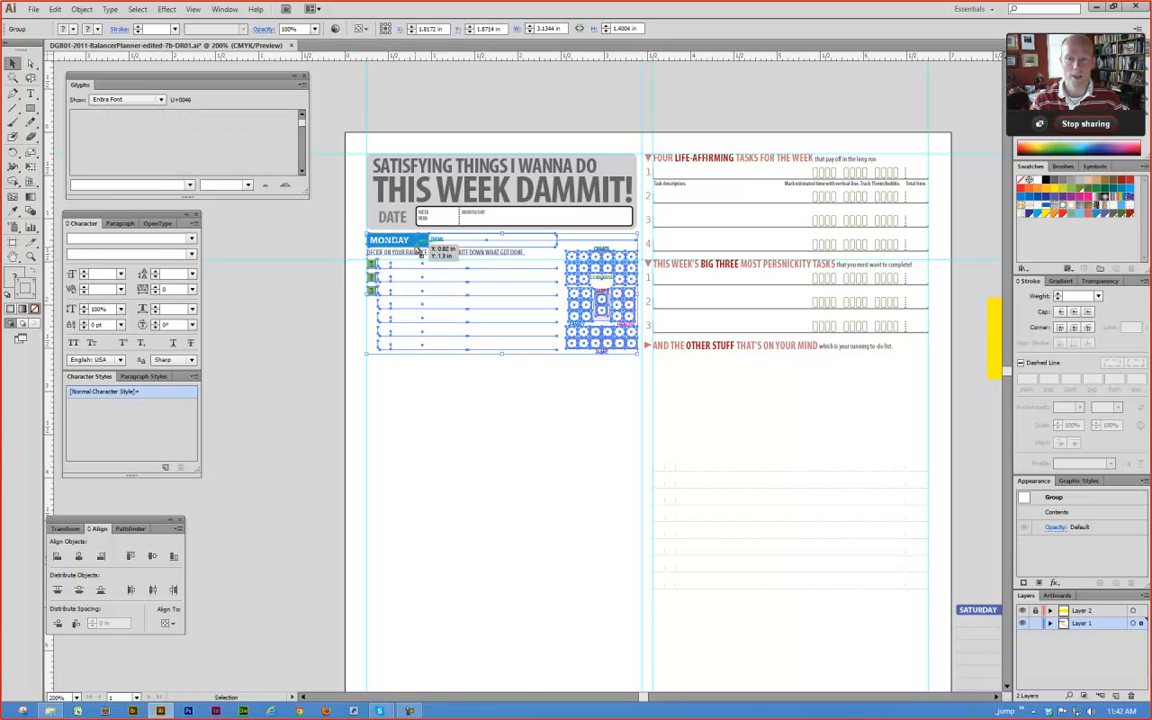
pyautogui.click(424, 378)
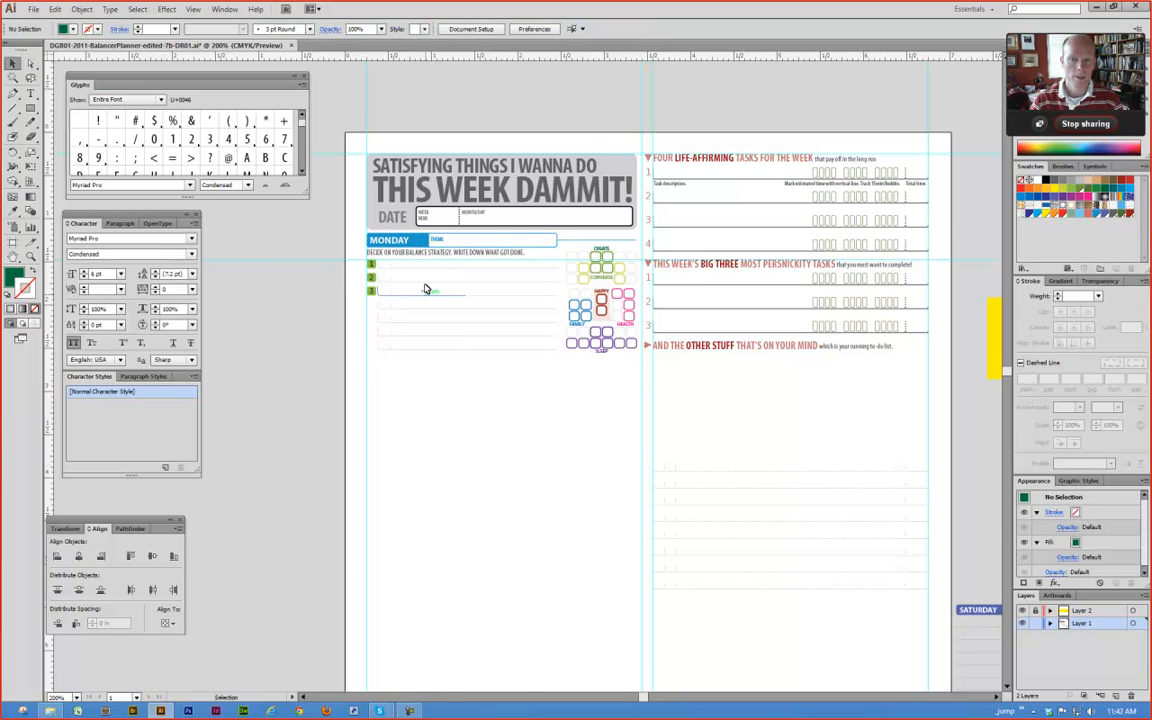
# Step: Duplicate the Monday block straight down at about 1.5 in intervals until the column holds five blocks
pyautogui.hotkey('ctrl', '-')
pyautogui.hotkey('ctrl', '-')
pyautogui.moveTo(522, 393); pyautogui.dragTo(433, 338)
pyautogui.moveTo(469, 215); pyautogui.dragTo(469, 281)
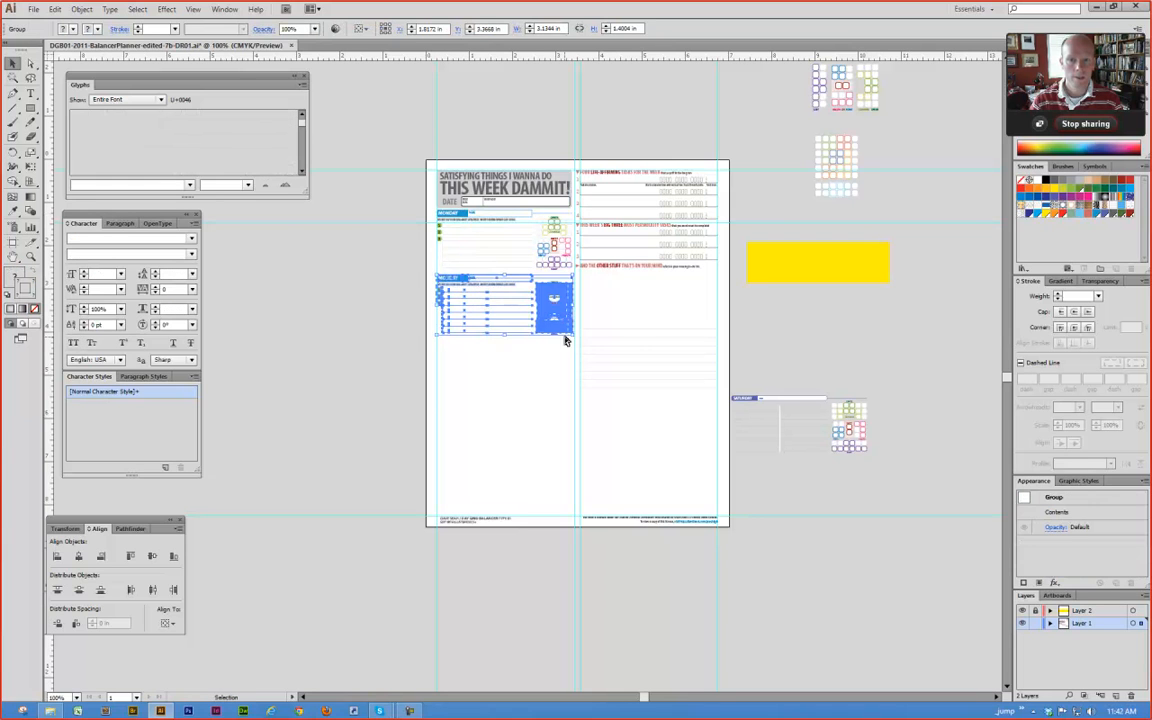
pyautogui.hotkey('ctrl', 'd')
pyautogui.hotkey('ctrl', 'd')
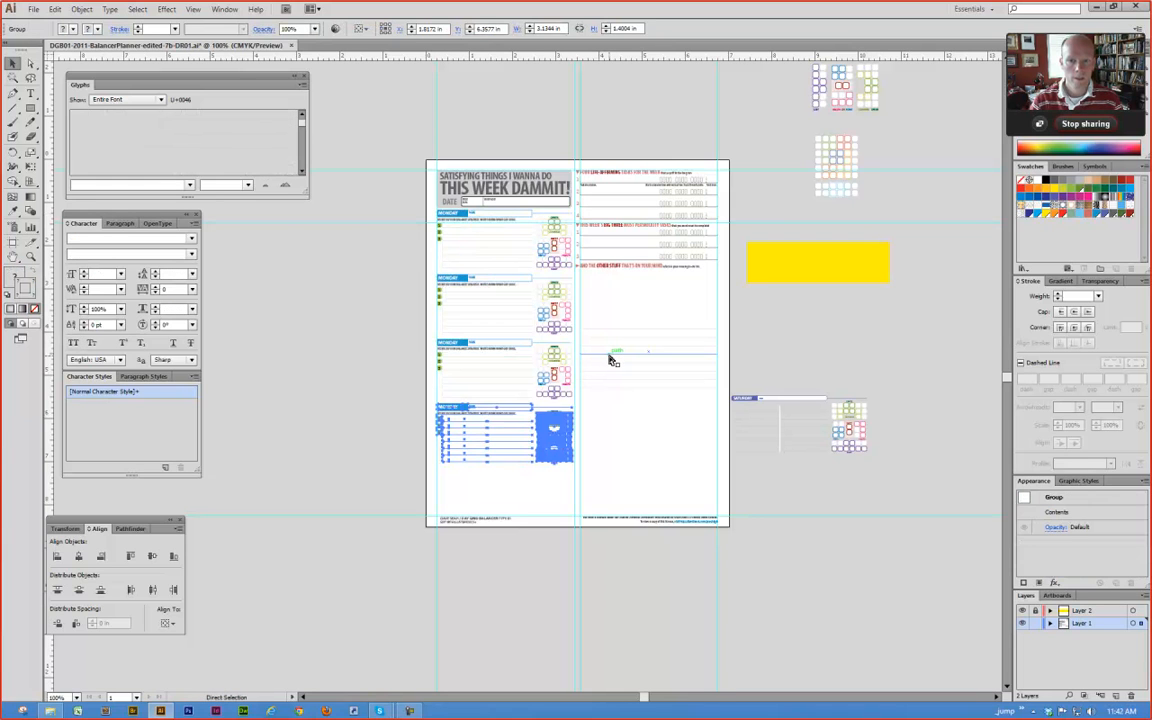
pyautogui.hotkey('ctrl', 'd')
# Step: Try to tighten the spacing of the copied Monday blocks by shifting them slightly upward
pyautogui.click(445, 283)
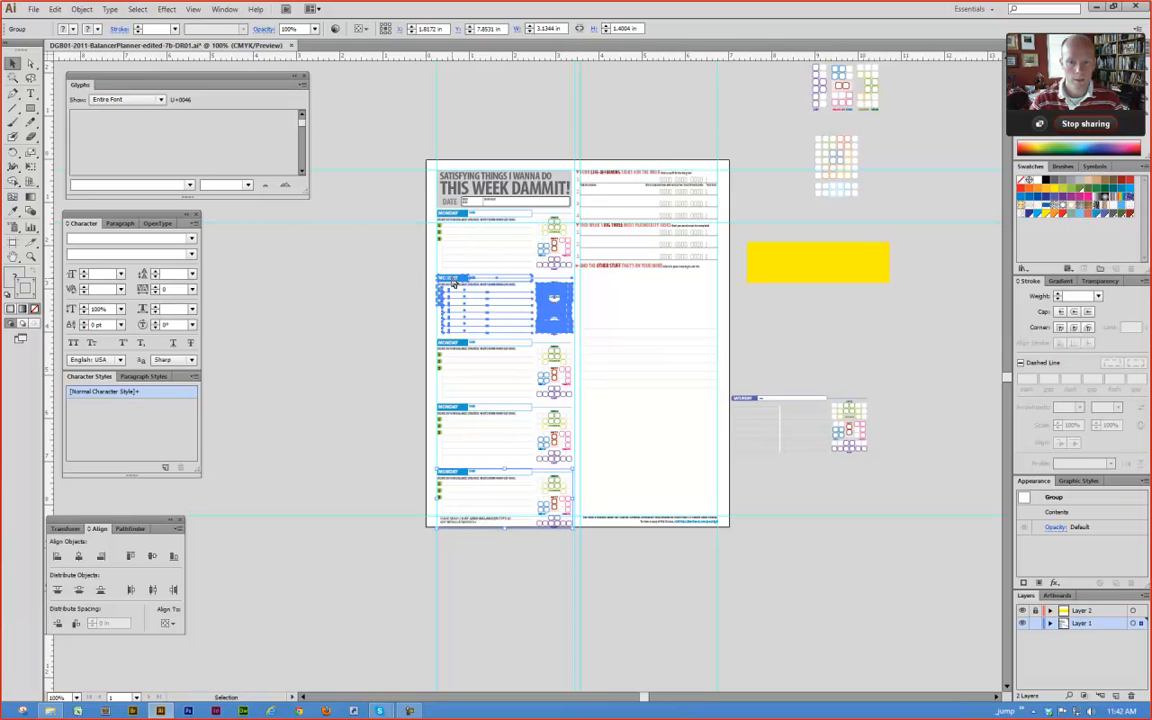
pyautogui.moveTo(462, 345); pyautogui.dragTo(463, 339)
pyautogui.moveTo(460, 408); pyautogui.dragTo(460, 402)
pyautogui.moveTo(450, 485); pyautogui.dragTo(450, 478)
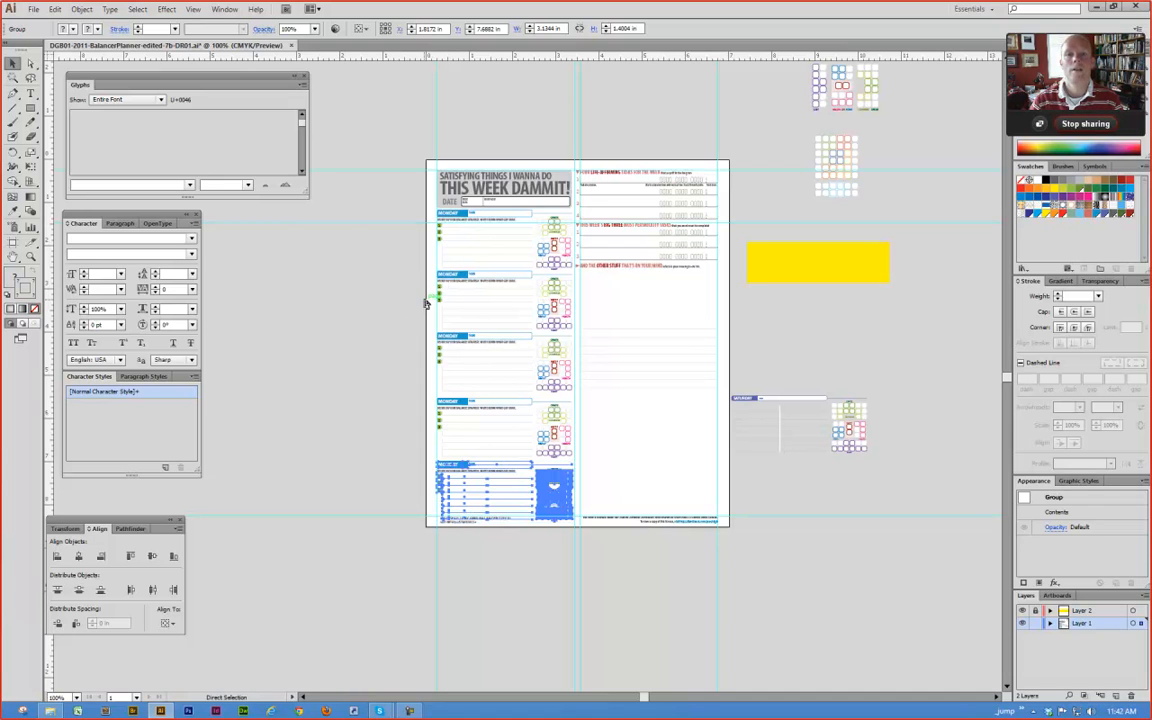
pyautogui.press('Down')
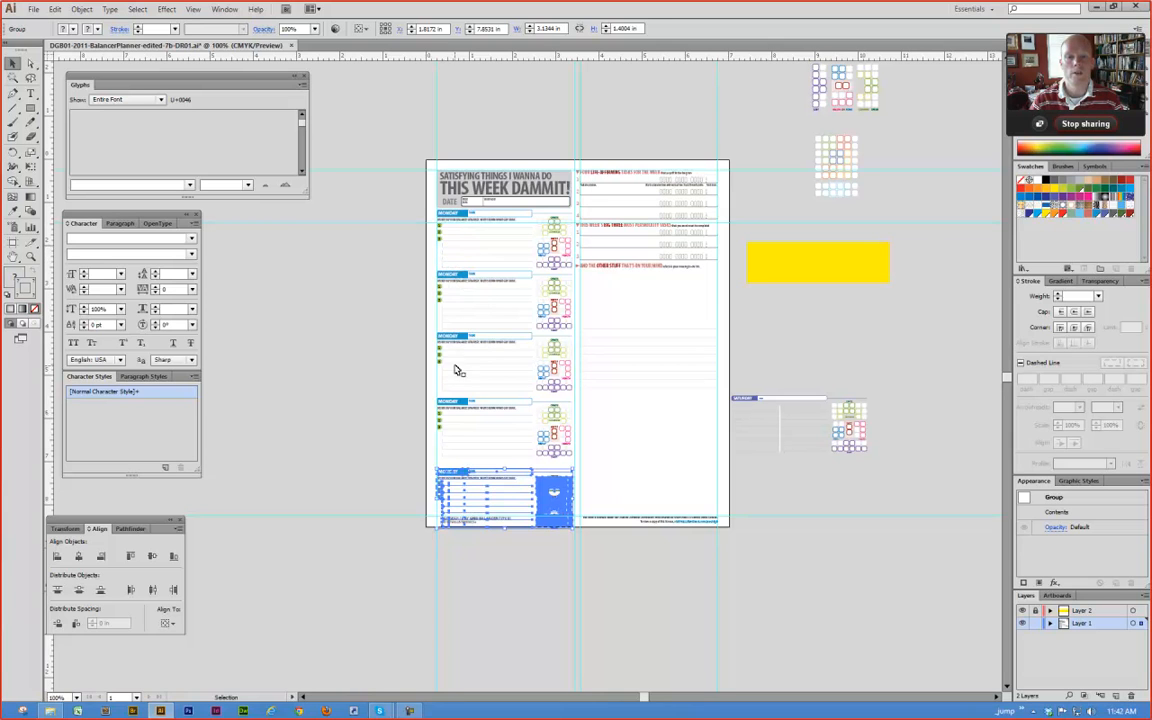
pyautogui.click(356, 430)
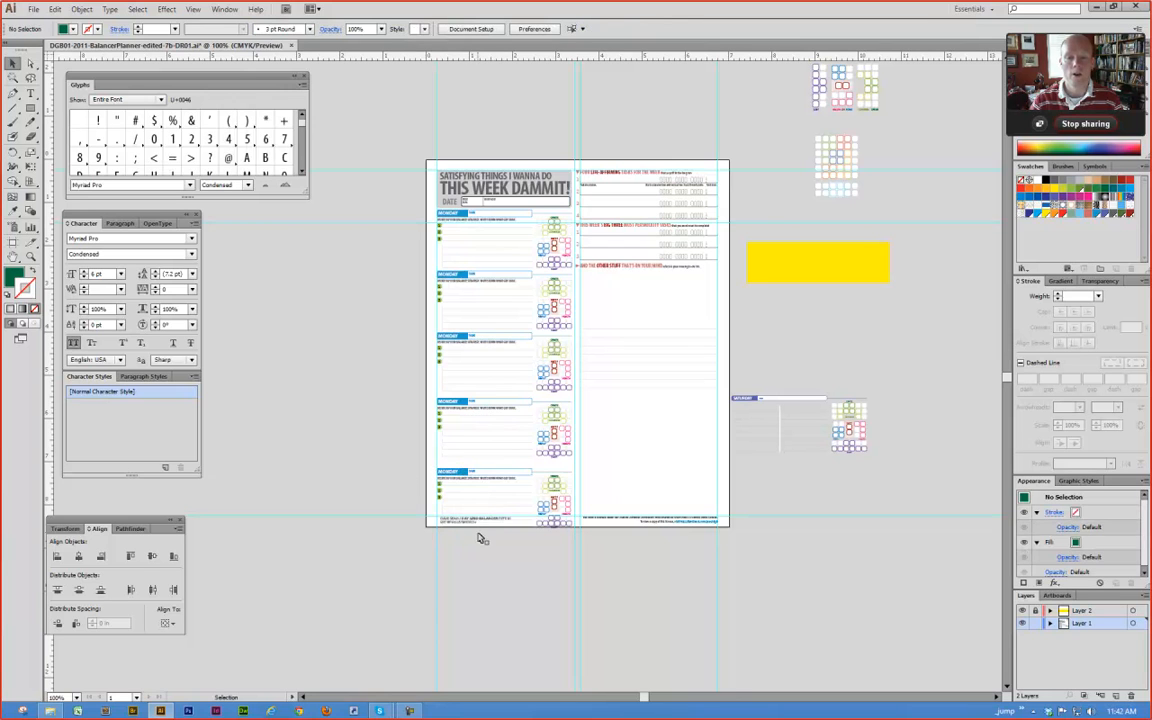
pyautogui.click(462, 500)
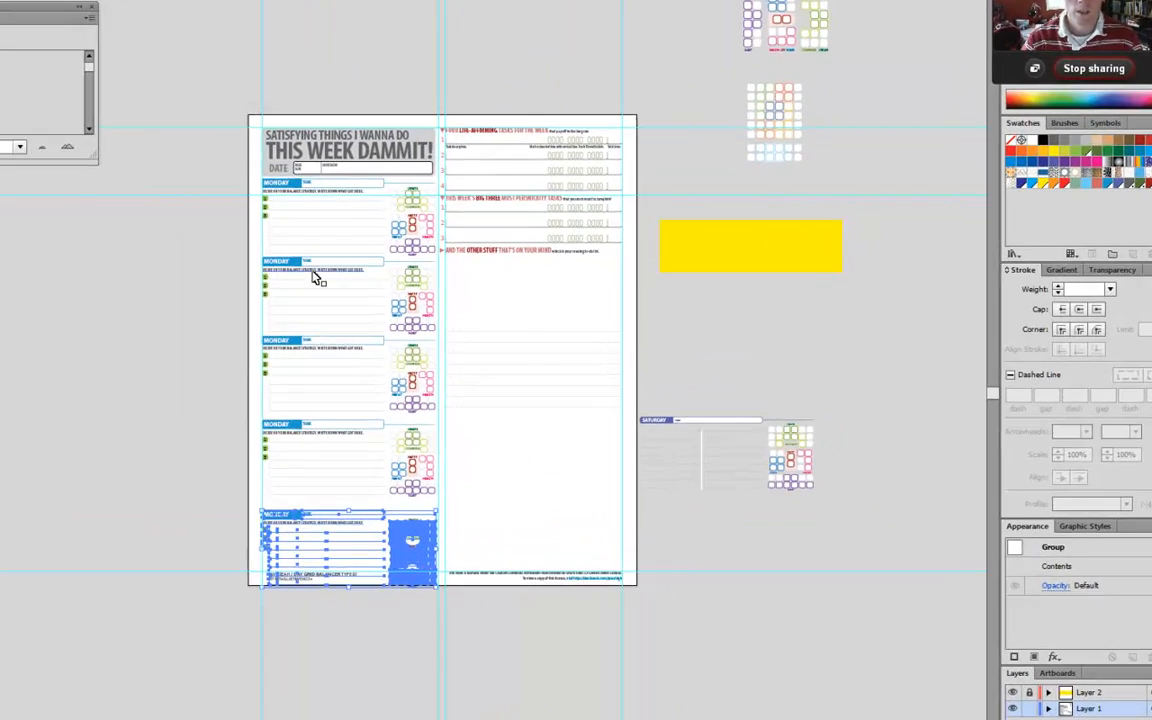
# Step: Delete the lowest three Monday copies, keeping the original and the first copy
pyautogui.click(313, 272)
pyautogui.click(171, 256)
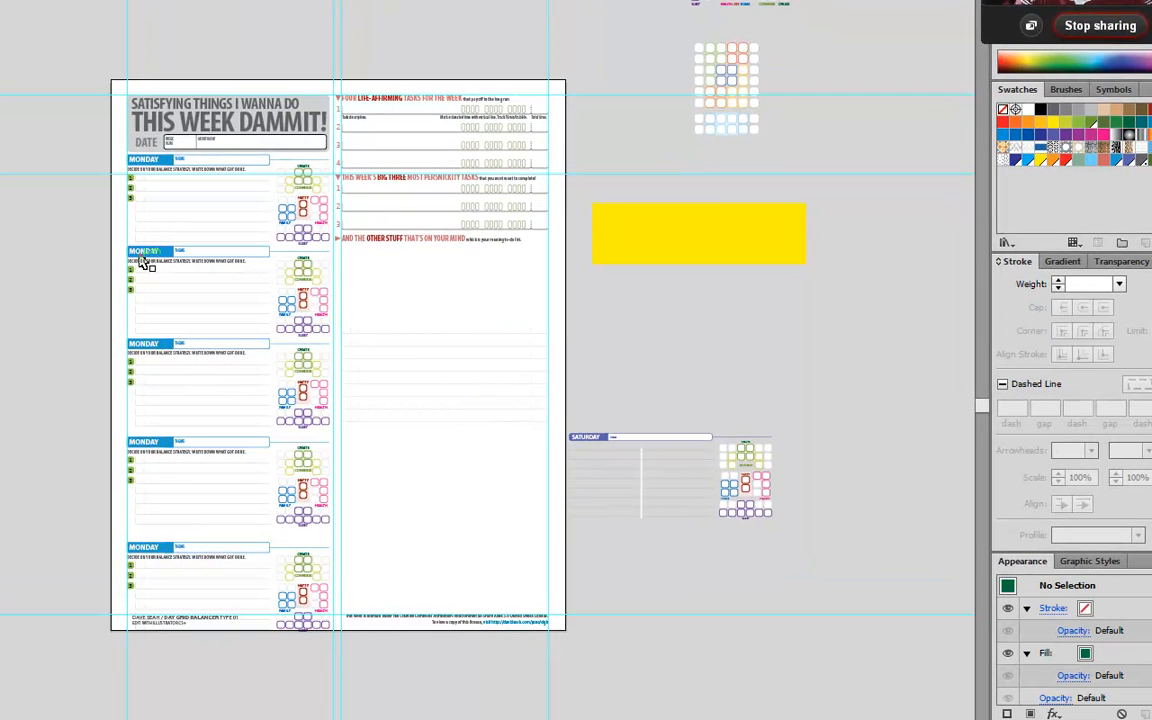
pyautogui.click(150, 354)
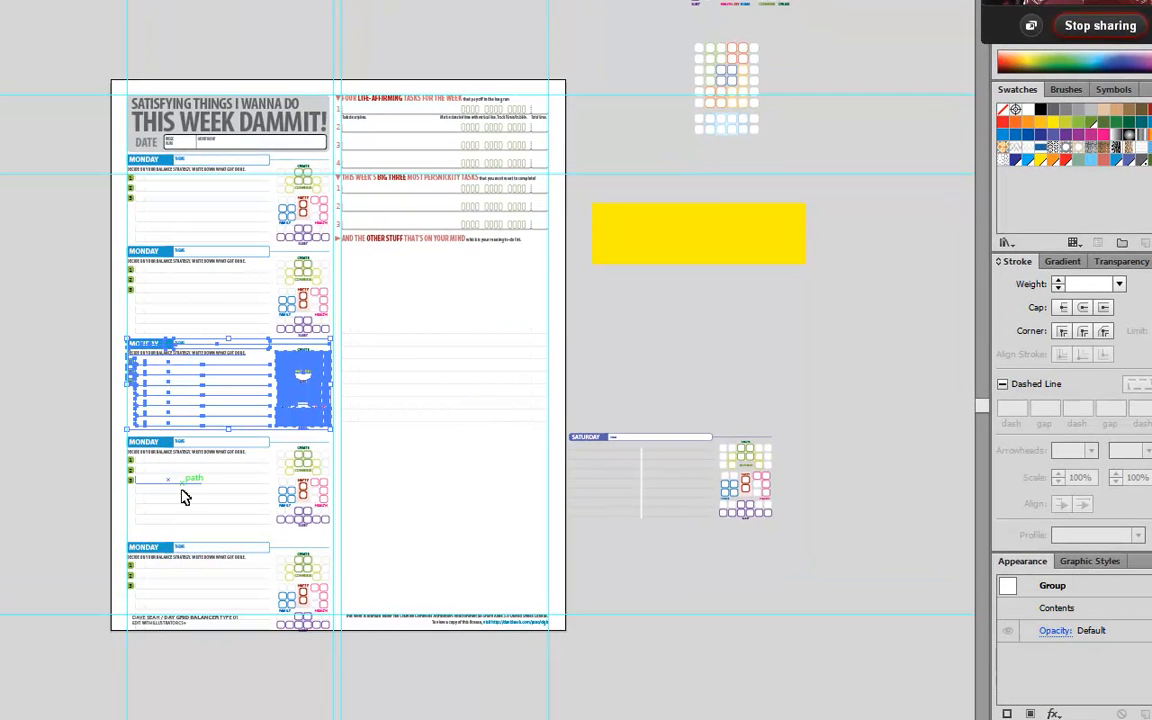
pyautogui.keyDown('shift'); pyautogui.click(157, 466); pyautogui.keyUp('shift')
pyautogui.keyDown('shift'); pyautogui.click(161, 562); pyautogui.keyUp('shift')
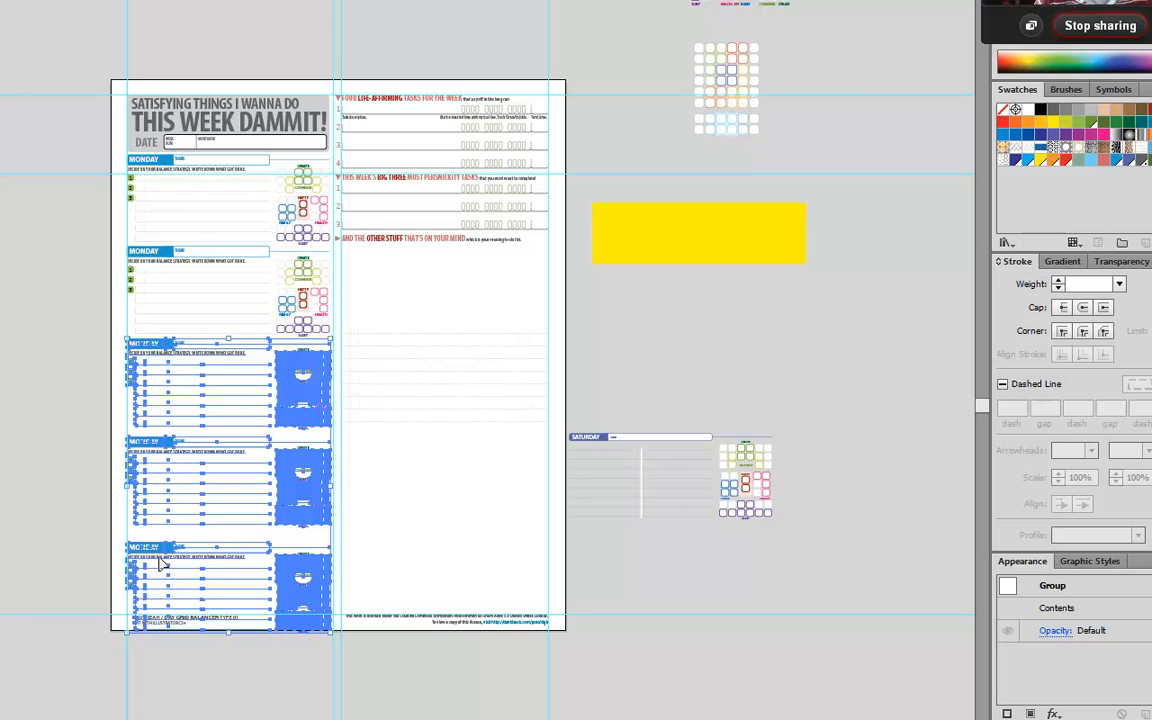
pyautogui.press('Delete')
# Step: Delete the "Decide on your balance strategy" instruction line from the second Monday block
pyautogui.hotkey('ctrl', 'space')
pyautogui.moveTo(66, 188); pyautogui.dragTo(370, 462)
pyautogui.click(179, 188)
pyautogui.press('Delete')
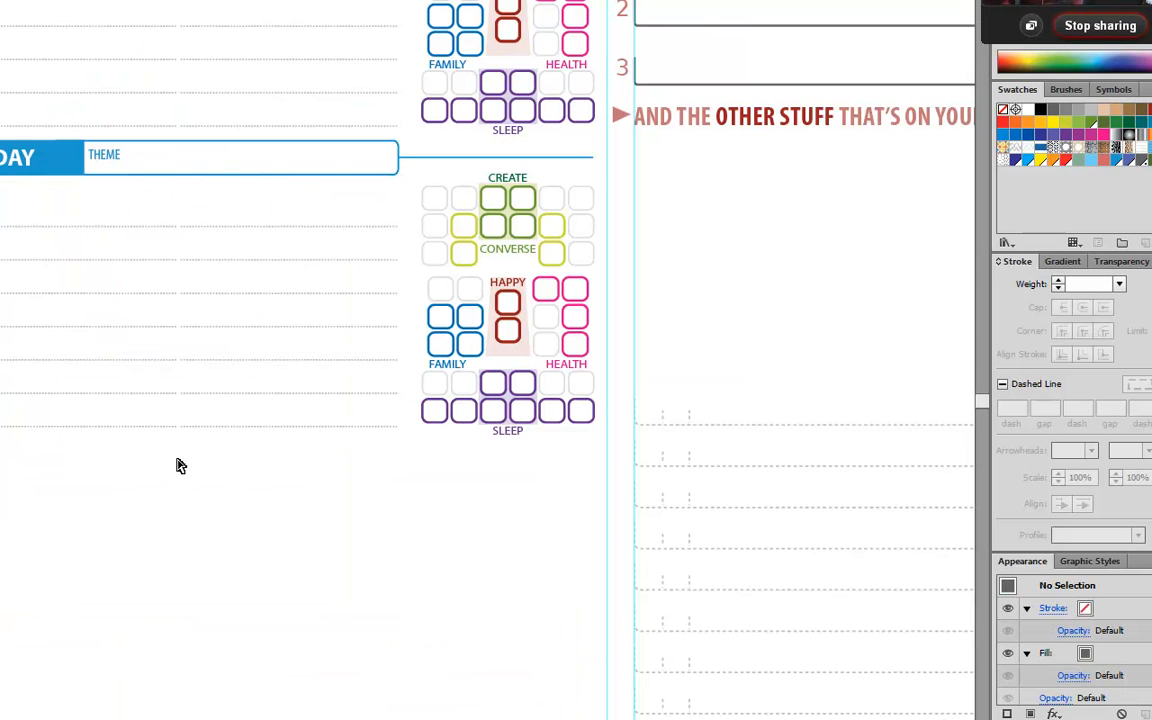
pyautogui.click(437, 216)
pyautogui.click(423, 567)
pyautogui.keyDown('ctrl'); pyautogui.keyDown('alt'); pyautogui.click(195, 464); pyautogui.keyUp('alt'); pyautogui.keyUp('ctrl')
pyautogui.keyDown('ctrl'); pyautogui.keyDown('alt'); pyautogui.click(298, 409); pyautogui.keyUp('alt'); pyautogui.keyUp('ctrl')
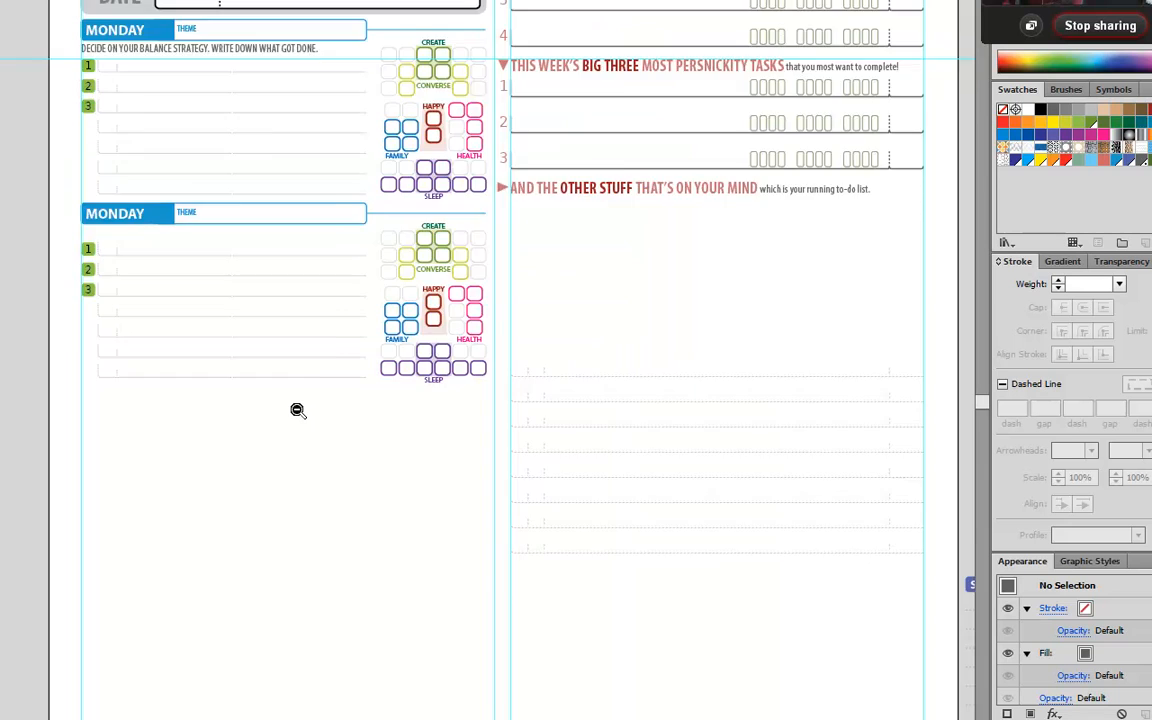
pyautogui.keyDown('ctrl'); pyautogui.keyDown('alt'); pyautogui.click(298, 409); pyautogui.keyUp('alt'); pyautogui.keyUp('ctrl')
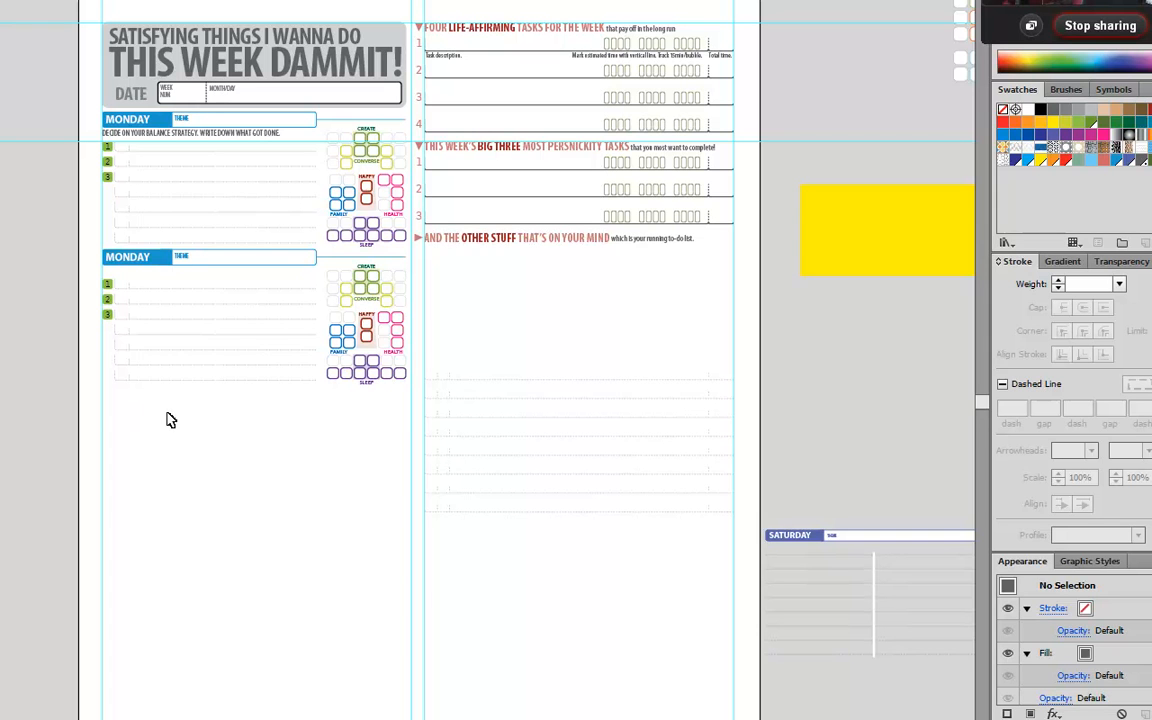
# Step: Undo the removal of the second block's instruction line and delete that line again
pyautogui.hotkey('ctrl', 'z')
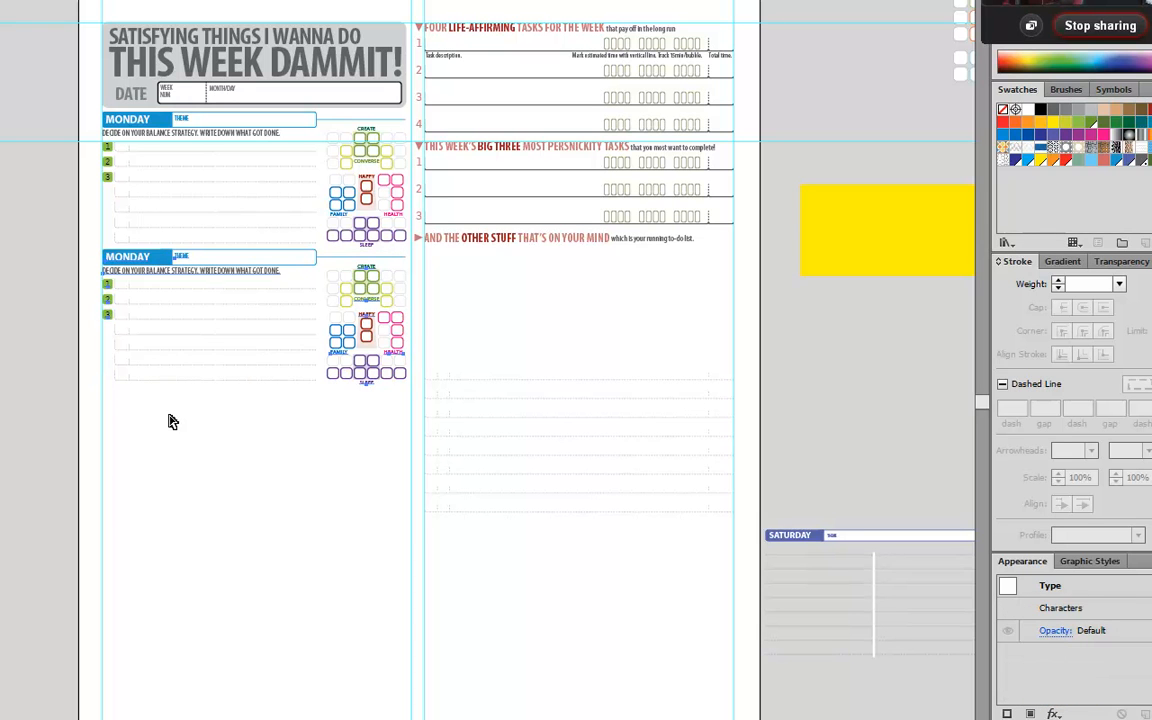
pyautogui.click(172, 420)
pyautogui.click(182, 278)
pyautogui.press('Delete')
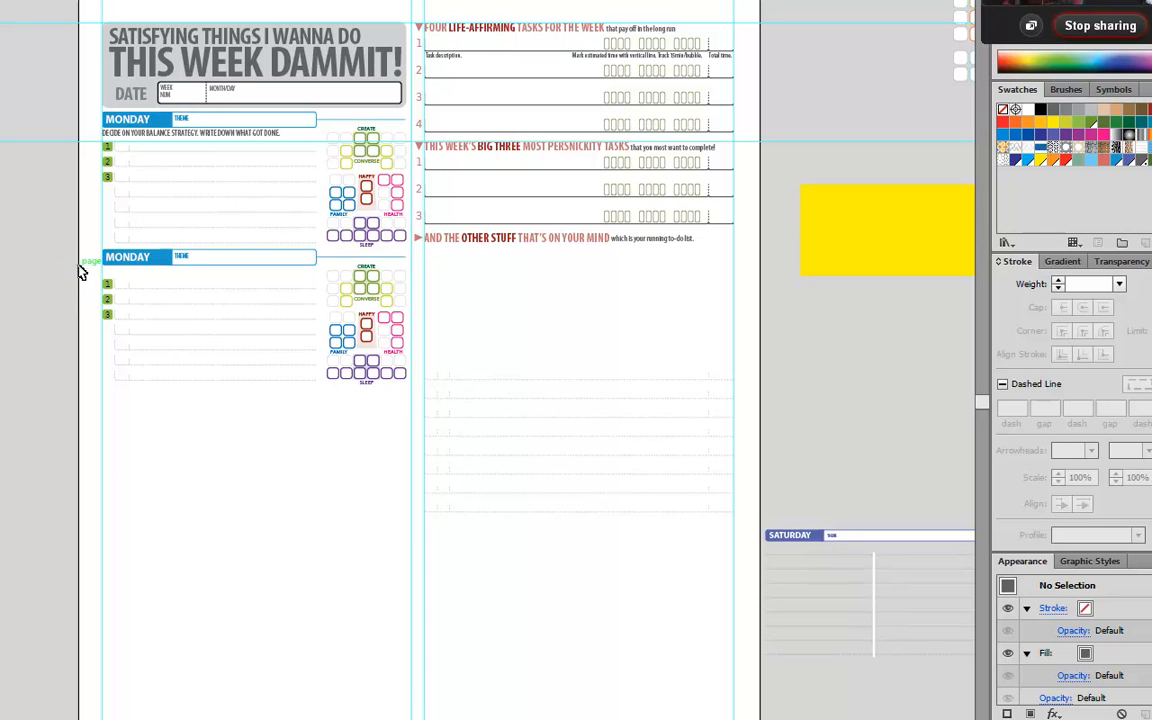
# Step: Delete the entire second Monday block
pyautogui.moveTo(85, 250); pyautogui.dragTo(116, 266)
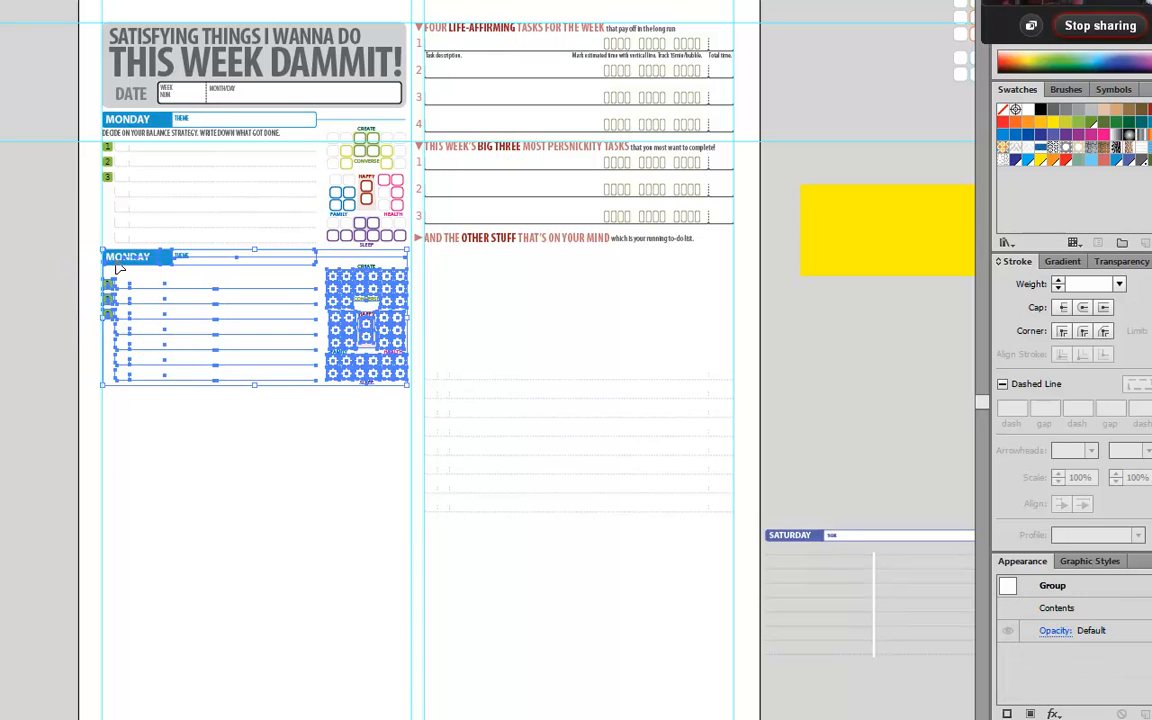
pyautogui.press('Delete')
# Step: Ungroup the Monday block and delete its lowest writing row
pyautogui.press('z')
pyautogui.moveTo(57, 117); pyautogui.dragTo(270, 330)
pyautogui.press('v')
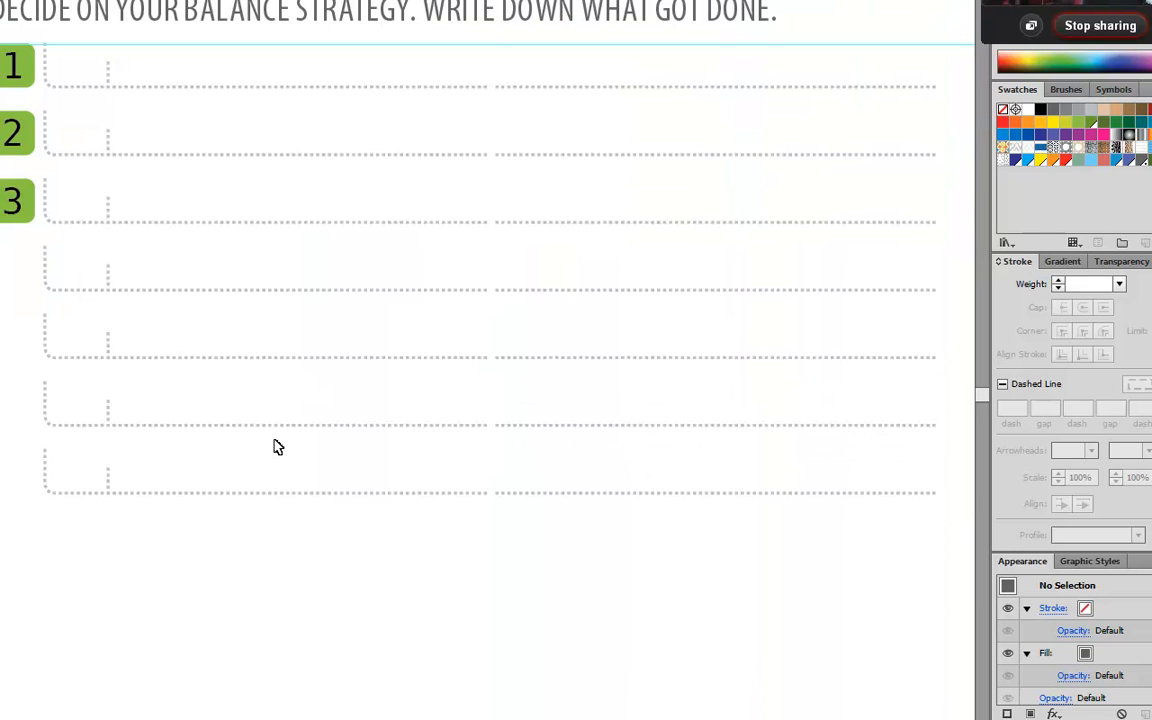
pyautogui.click(242, 492)
pyautogui.click(234, 509)
pyautogui.click(177, 492)
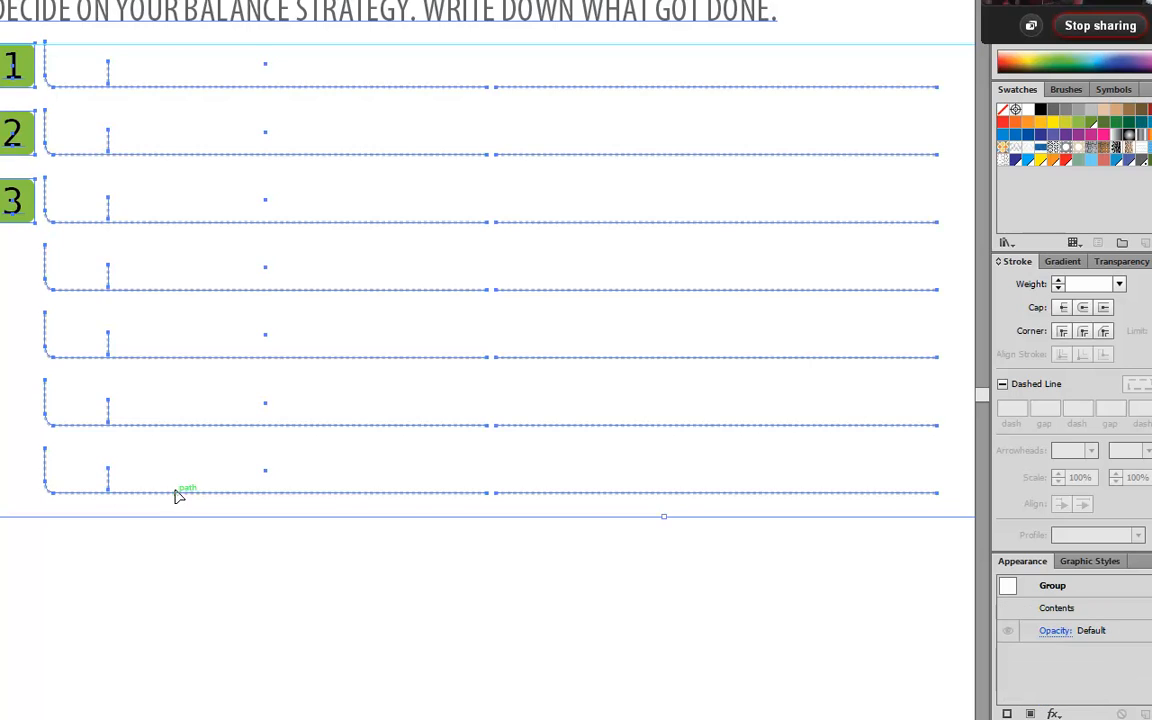
pyautogui.click(224, 530)
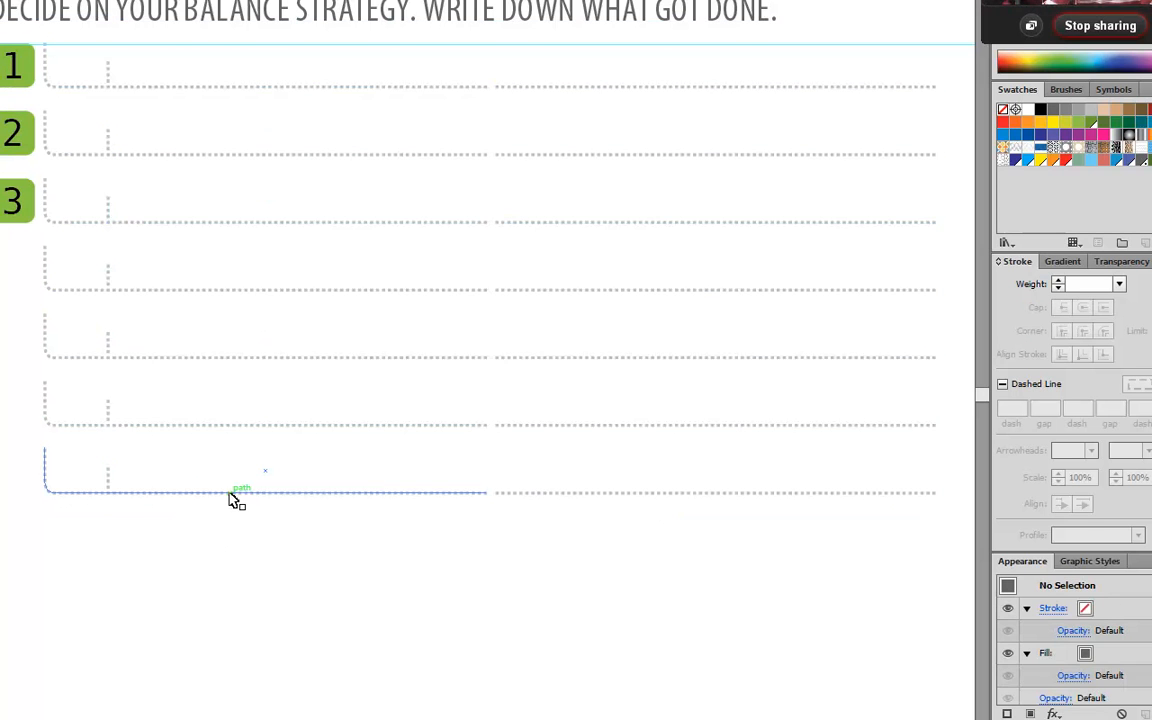
pyautogui.click(231, 495)
pyautogui.press('Delete')
# Step: Move the sixth writing row down near the deleted row's position and distribute the six rows evenly
pyautogui.moveTo(249, 432); pyautogui.dragTo(244, 486)
pyautogui.click(320, 510)
pyautogui.moveTo(346, 515); pyautogui.dragTo(64, 56)
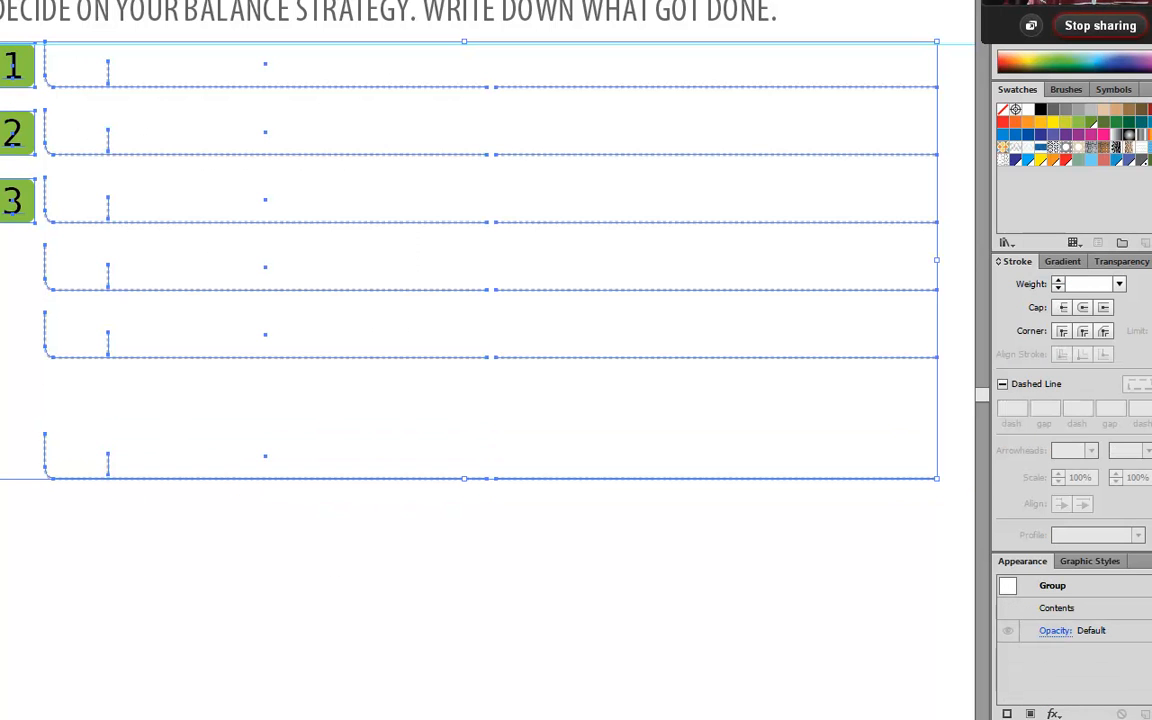
pyautogui.keyDown('ctrl'); pyautogui.keyDown('alt'); pyautogui.click(128, 657); pyautogui.keyUp('alt'); pyautogui.keyUp('ctrl')
pyautogui.keyDown('ctrl'); pyautogui.keyDown('alt'); pyautogui.click(254, 481); pyautogui.keyUp('alt'); pyautogui.keyUp('ctrl')
# Step: Nudge the Monday block's last writing row down slightly and redistribute all six rows evenly
pyautogui.moveTo(381, 285); pyautogui.dragTo(539, 478)
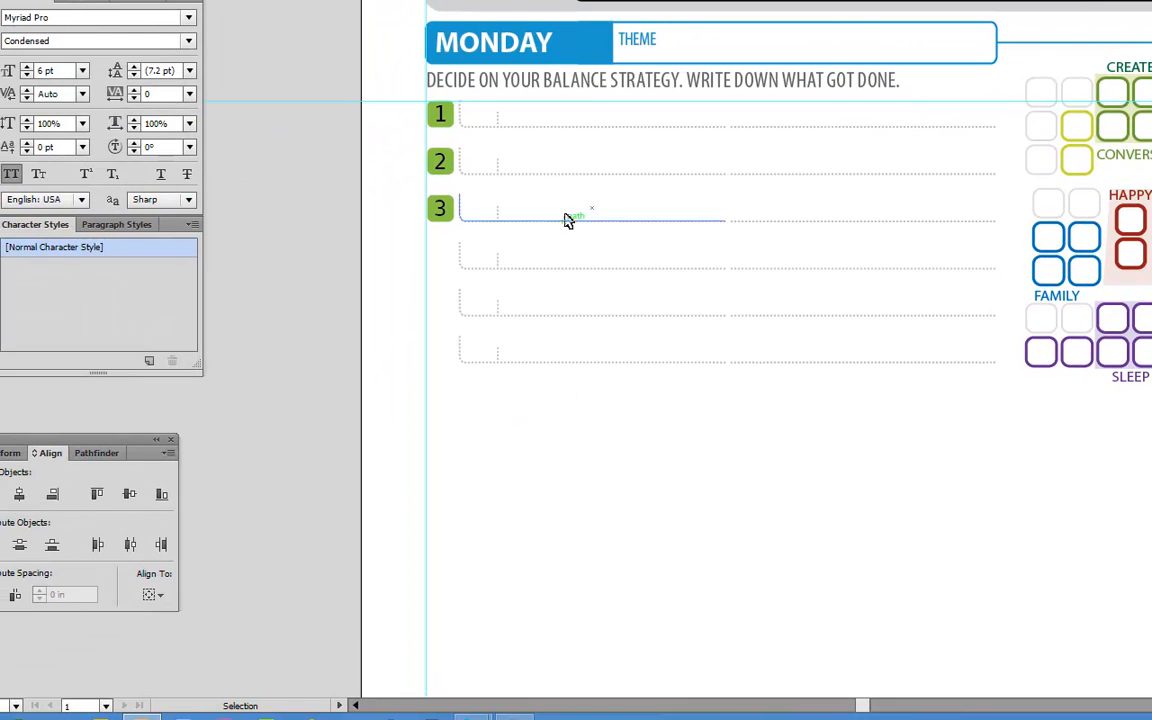
pyautogui.click(733, 362)
pyautogui.press('Down')
pyautogui.press('Down')
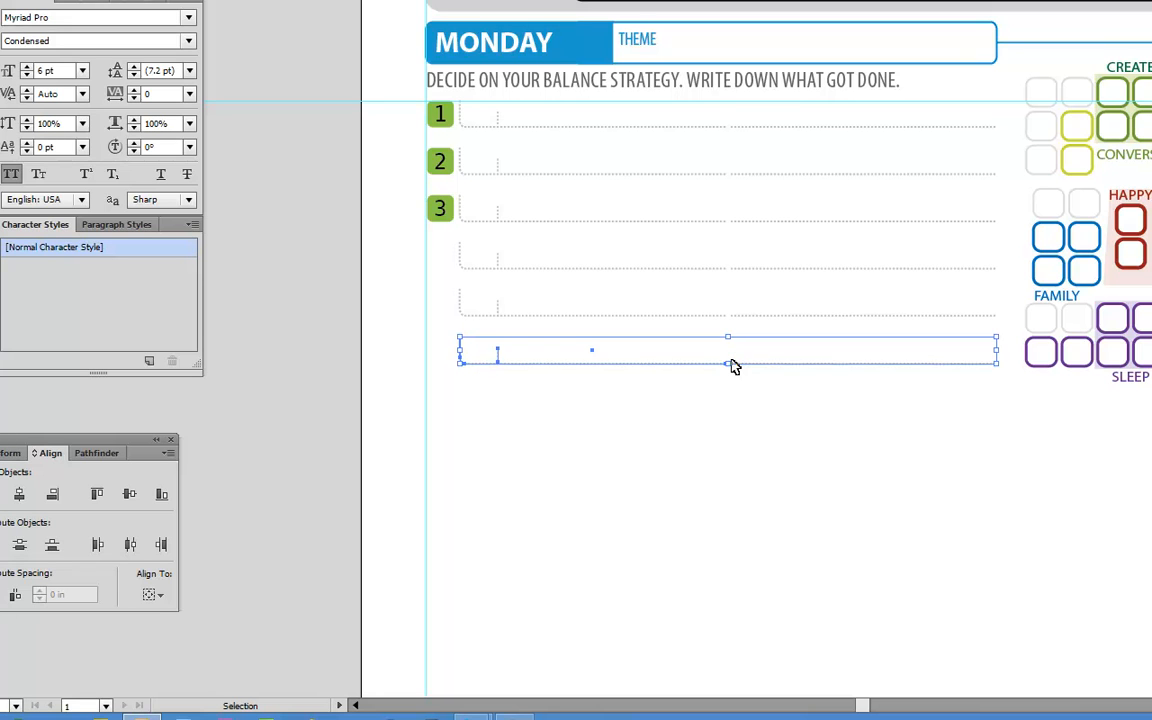
pyautogui.moveTo(818, 429); pyautogui.dragTo(382, 124)
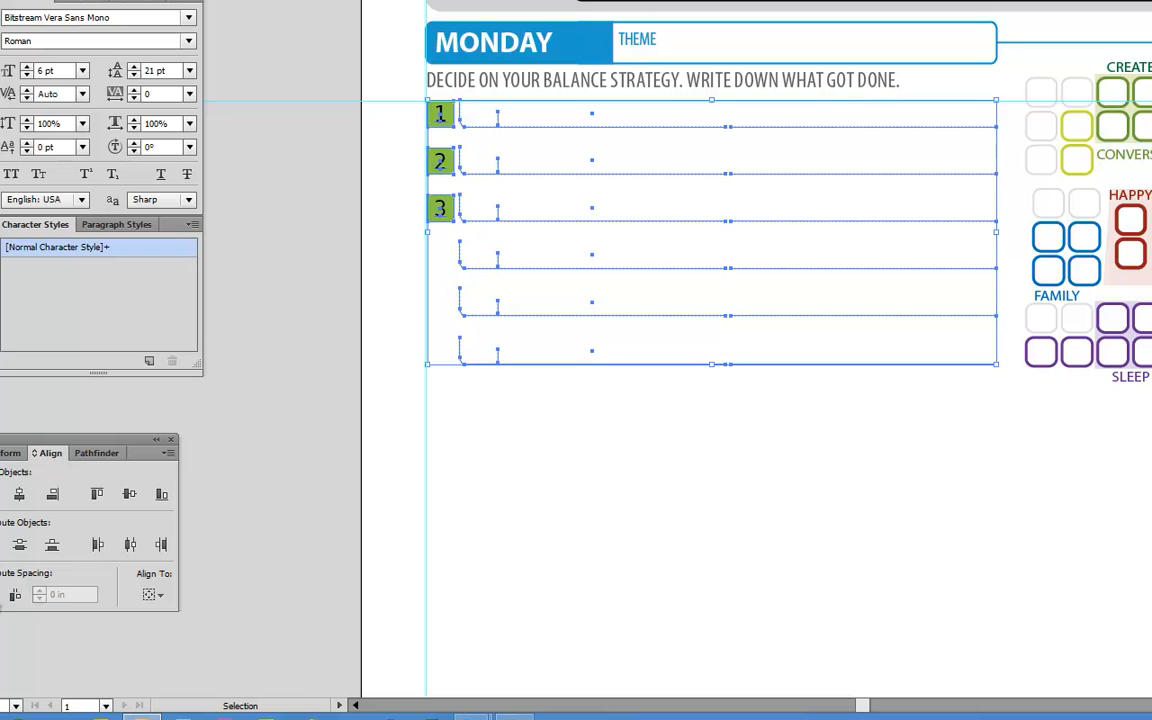
pyautogui.click(517, 492)
pyautogui.click(486, 268)
pyautogui.keyDown('shift'); pyautogui.click(483, 224); pyautogui.keyUp('shift')
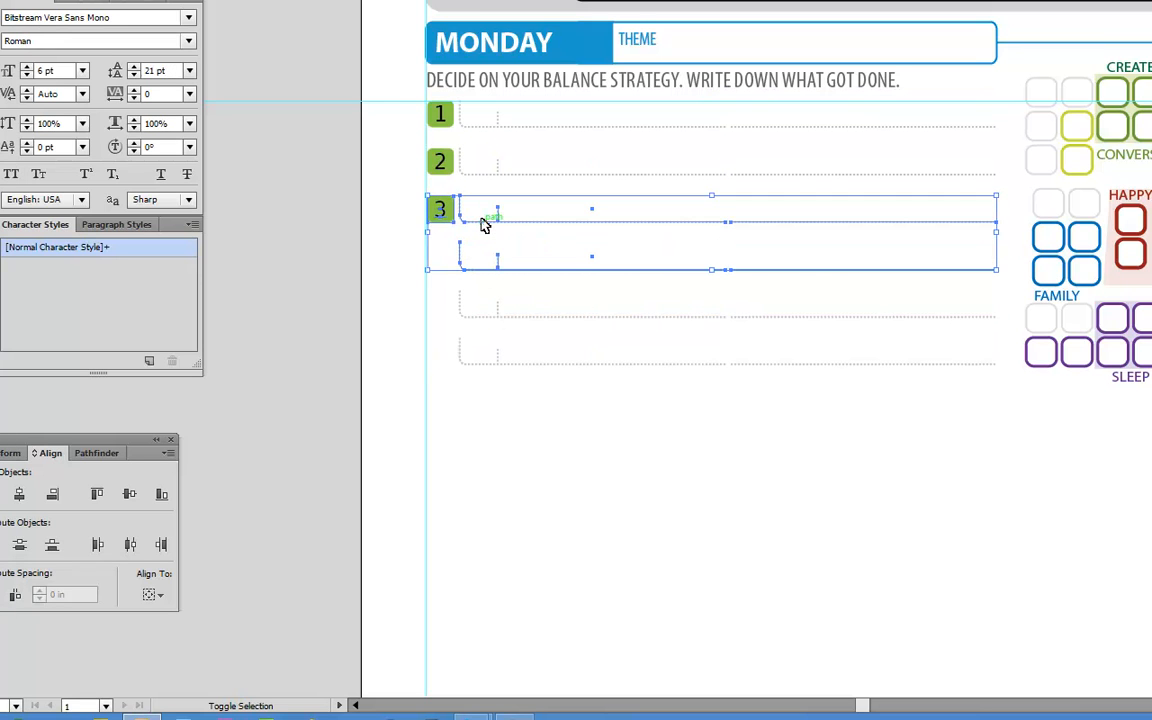
pyautogui.click(376, 291)
pyautogui.keyDown('ctrl'); pyautogui.keyDown('alt'); pyautogui.click(605, 381); pyautogui.keyUp('alt'); pyautogui.keyUp('ctrl')
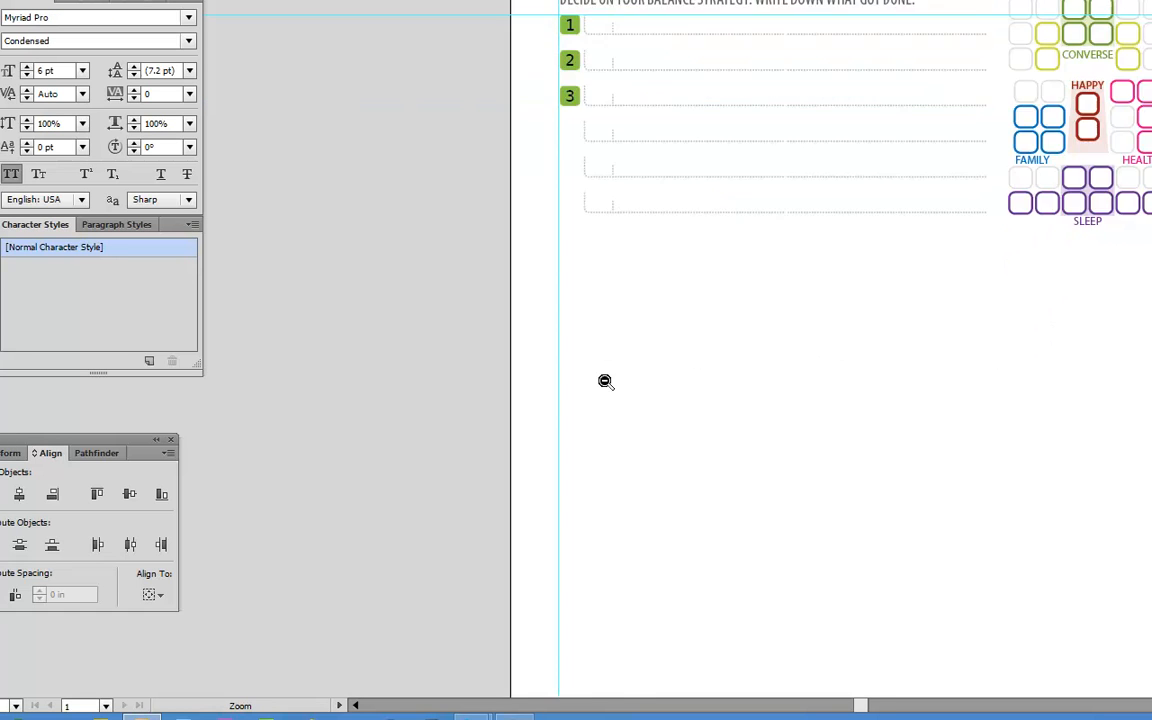
pyautogui.keyDown('ctrl'); pyautogui.keyDown('alt'); pyautogui.click(605, 381); pyautogui.keyUp('alt'); pyautogui.keyUp('ctrl')
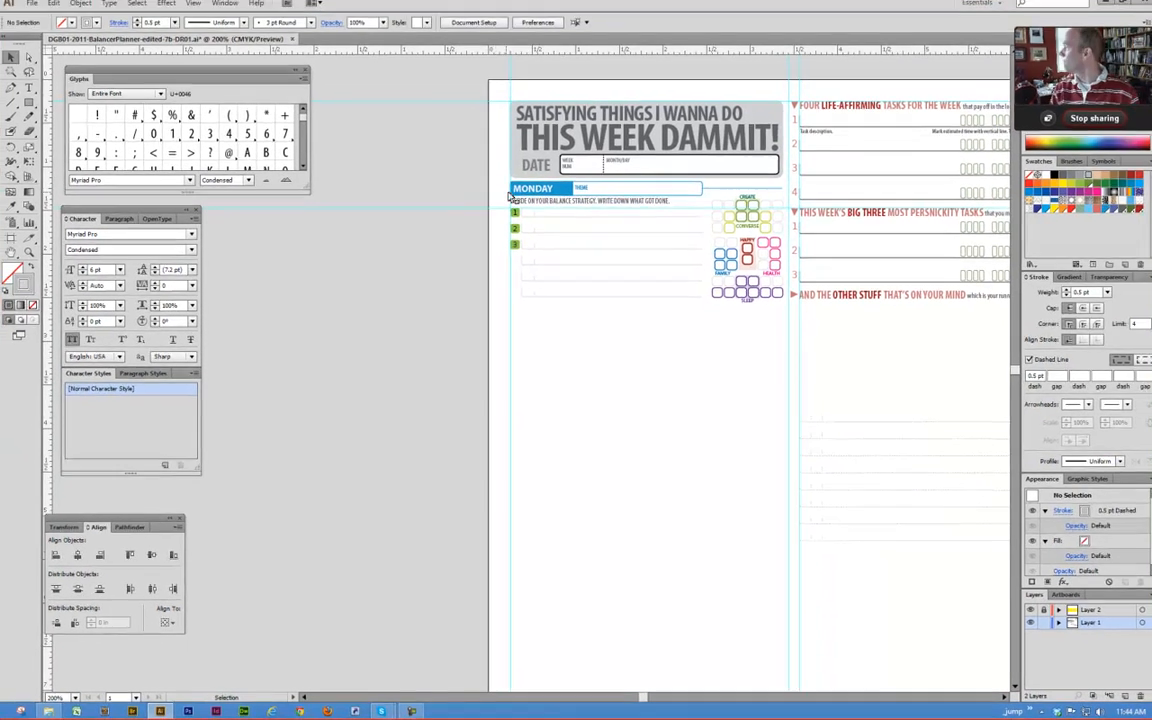
pyautogui.press('a')
pyautogui.click(525, 208)
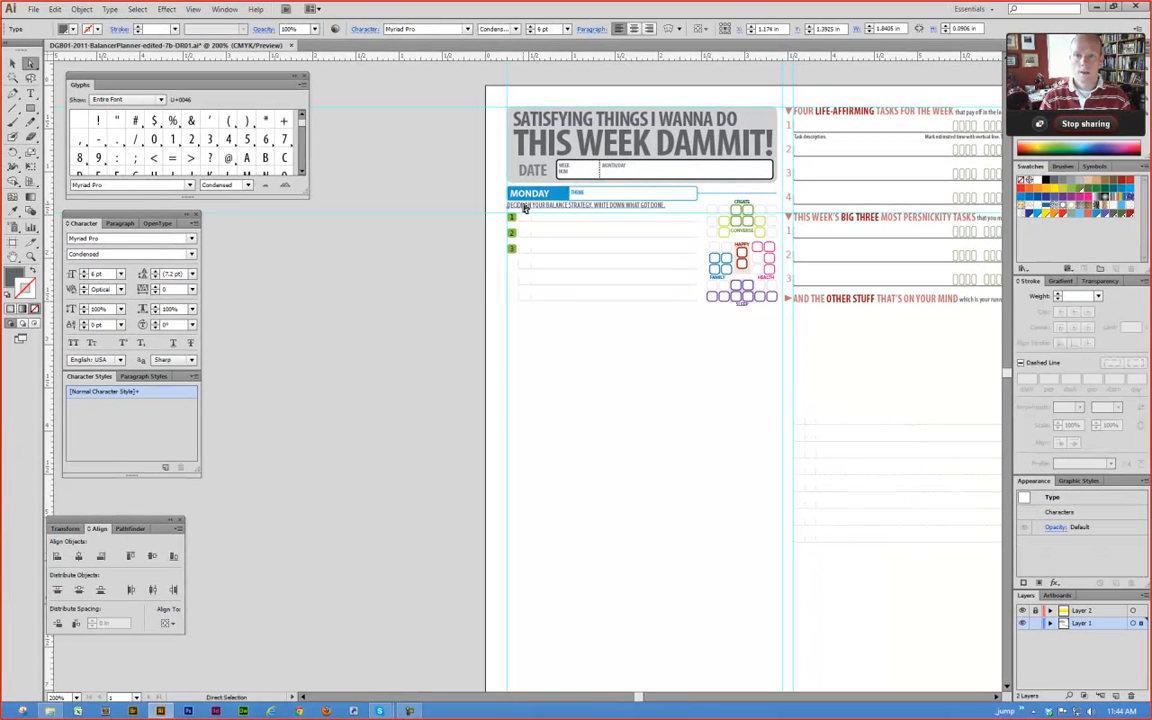
pyautogui.click(490, 267)
# Step: Duplicate the whole Monday block directly below itself and repeat the copy until five stacked blocks fill the page's first column
pyautogui.moveTo(444, 170); pyautogui.dragTo(746, 319)
pyautogui.click(671, 365)
pyautogui.moveTo(532, 199); pyautogui.dragTo(532, 318)
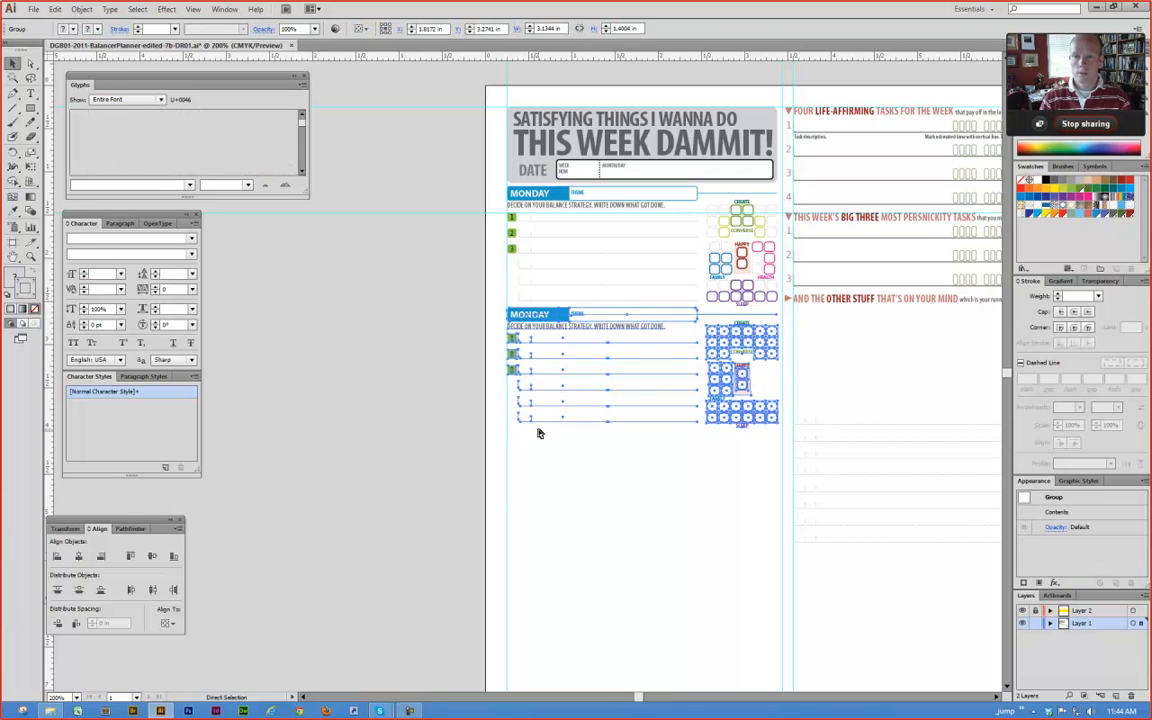
pyautogui.hotkey('ctrl', 'd')
pyautogui.scroll(-5, 446, 391)
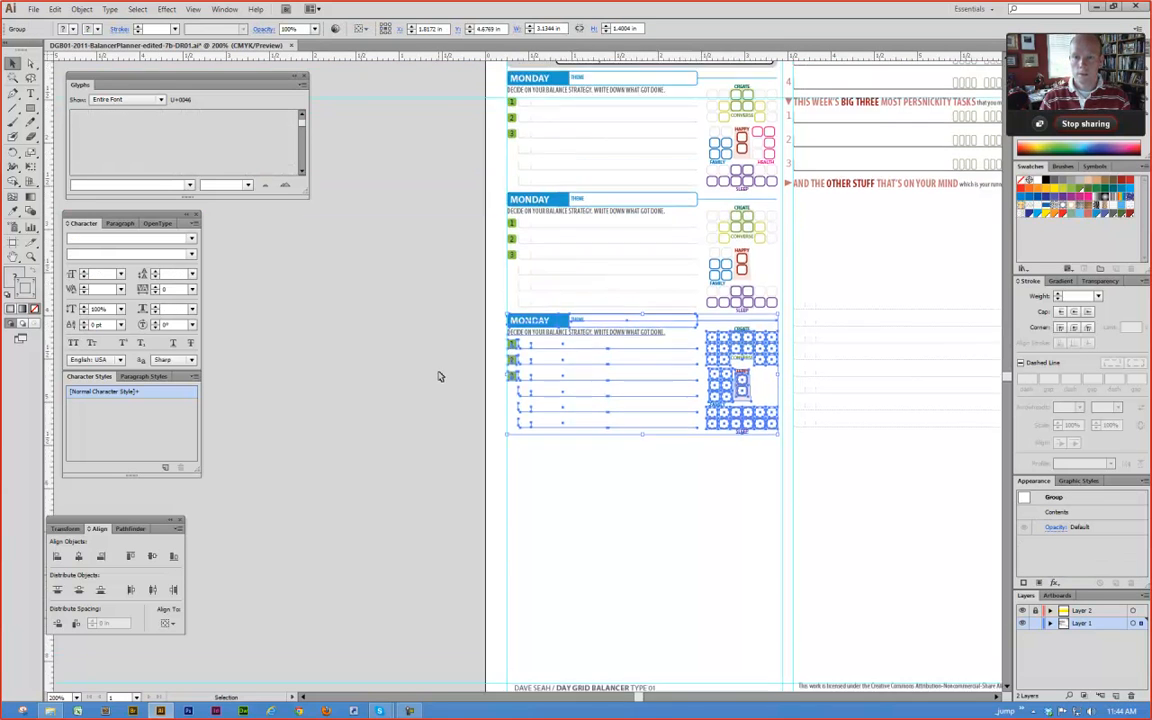
pyautogui.hotkey('ctrl', 'd')
pyautogui.hotkey('ctrl', 'd')
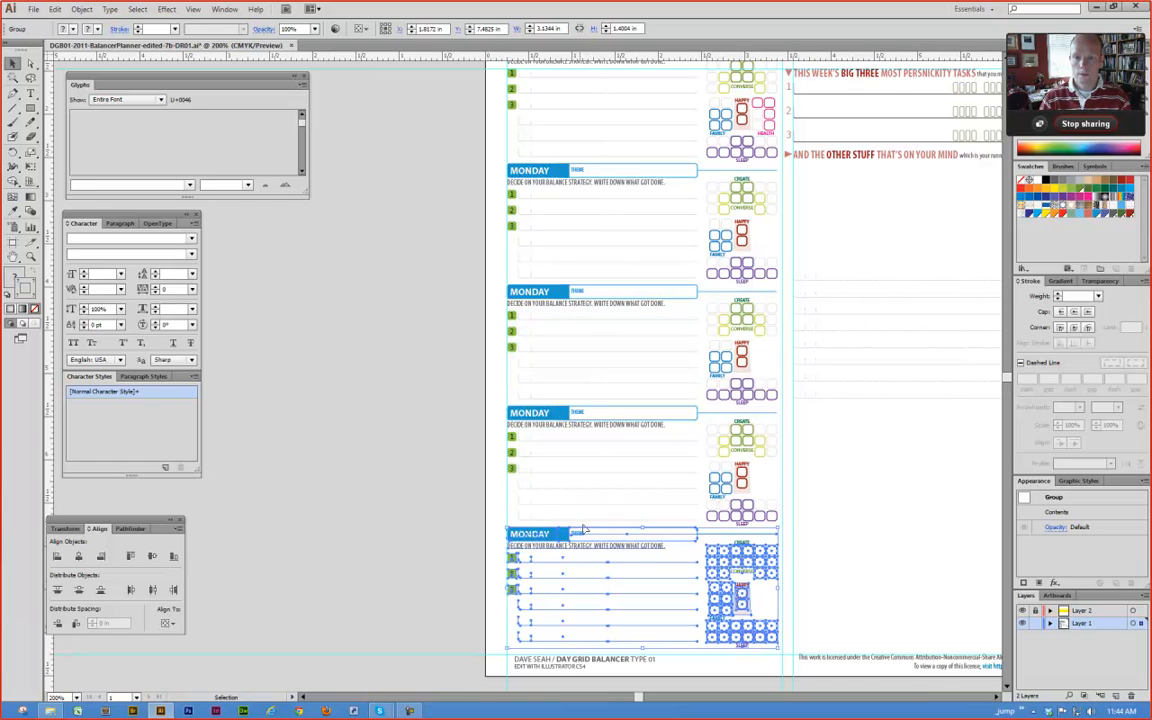
# Step: Nudge the fifth day block down until its lower edge meets the guide above the footer
pyautogui.moveTo(573, 541); pyautogui.dragTo(573, 548)
pyautogui.hotkey('ctrl', 'z')
pyautogui.hotkey('shift', 'Down')
pyautogui.hotkey('shift', 'Down')
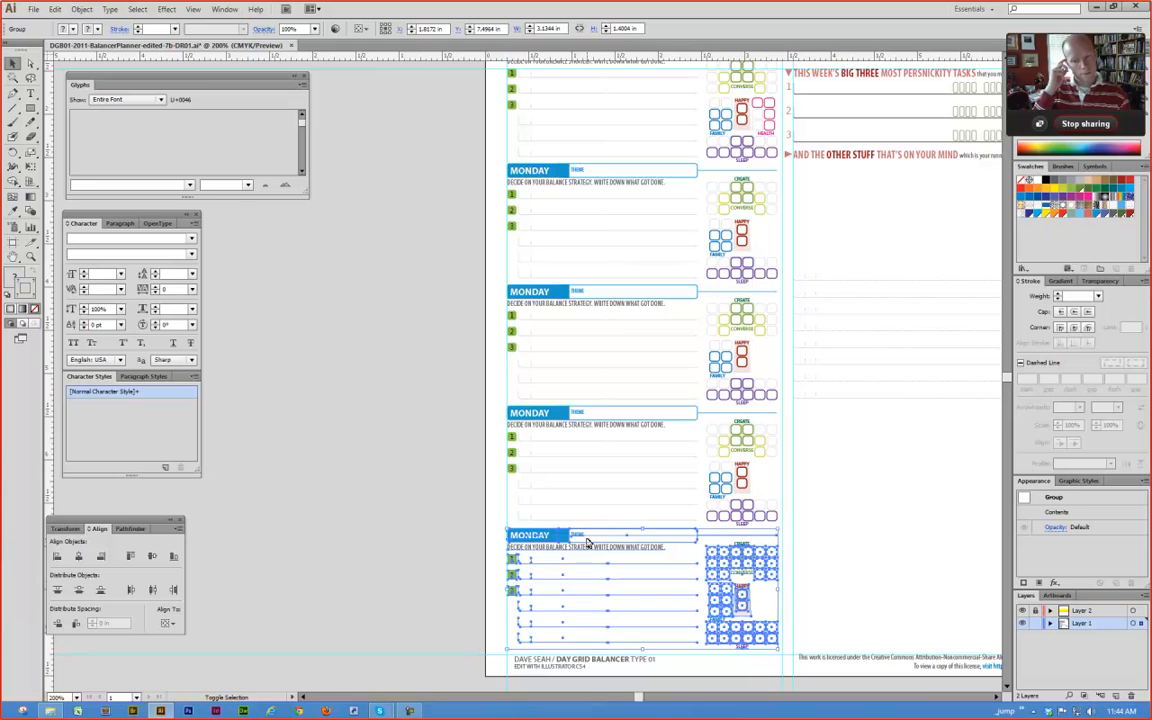
pyautogui.press('Down')
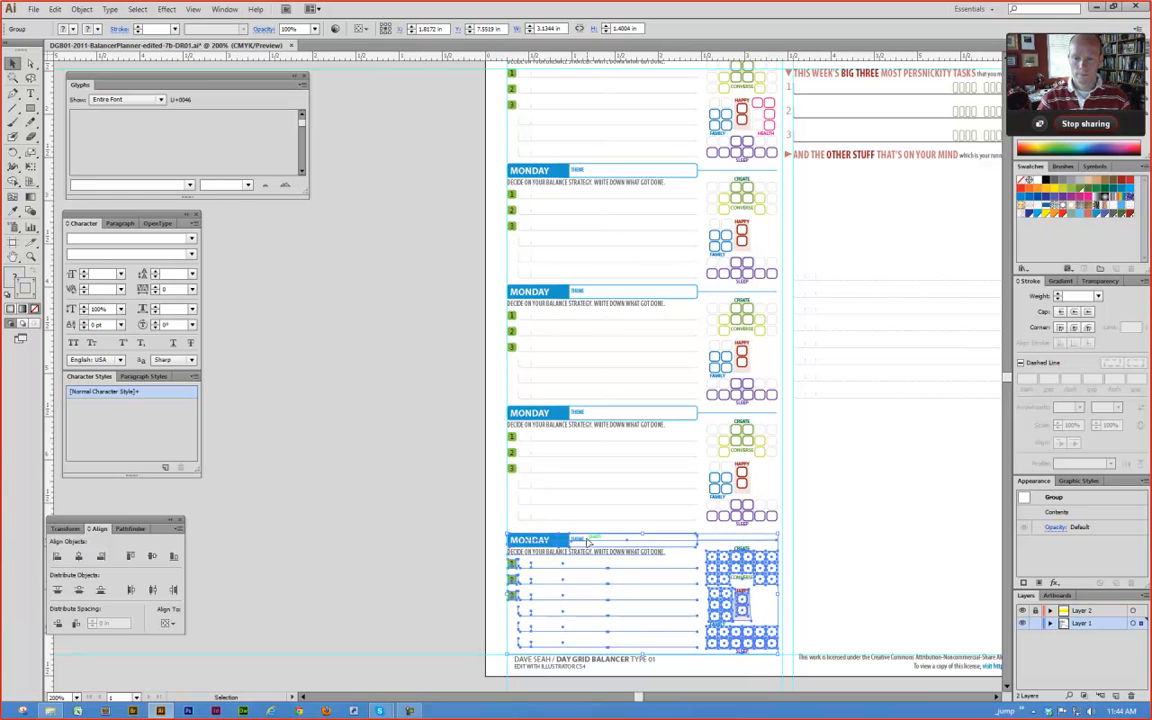
# Step: Distribute the five day blocks evenly down the column
pyautogui.click(448, 248)
pyautogui.scroll(1, 460, 200)
pyautogui.moveTo(478, 122); pyautogui.dragTo(525, 594)
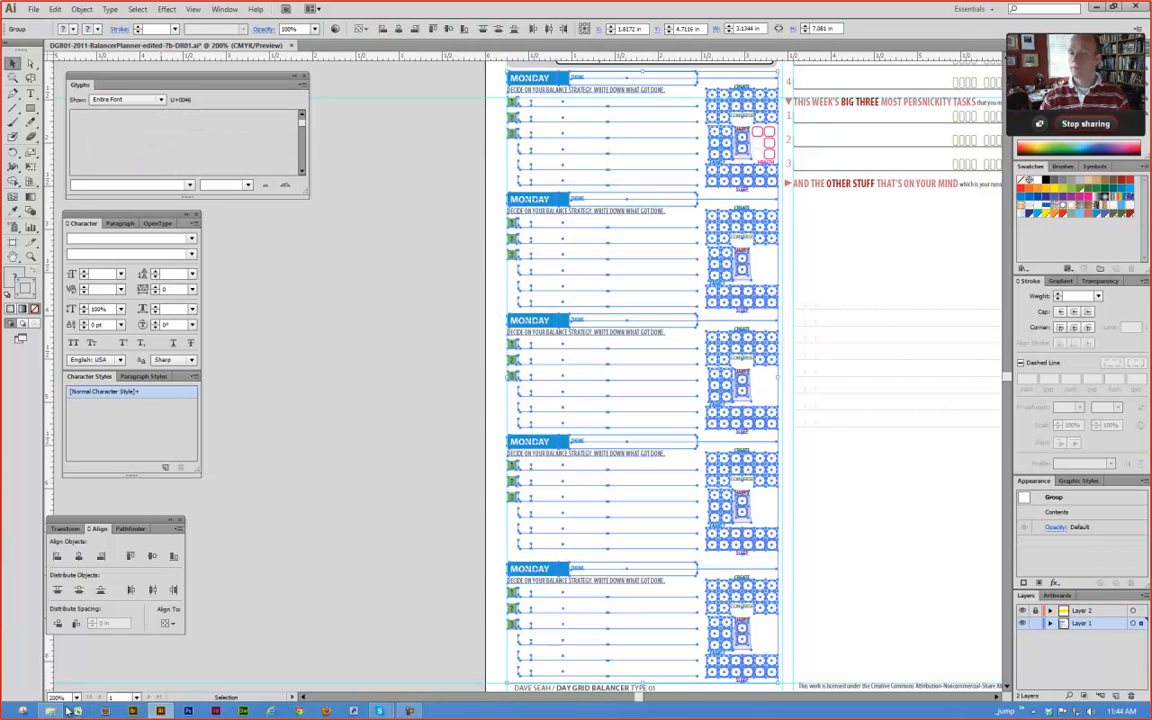
pyautogui.click(59, 624)
pyautogui.click(419, 437)
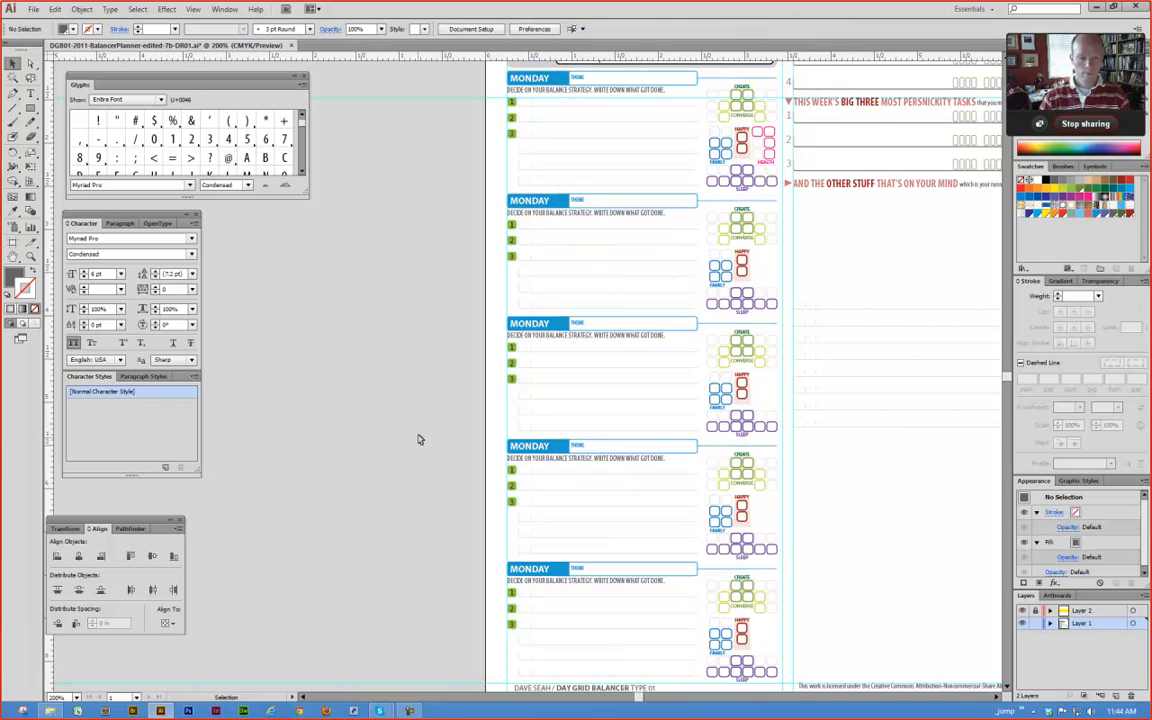
# Step: Delete the balance strategy instruction line from the four copied blocks, keeping it only in the first Monday block
pyautogui.scroll(3, 410, 470)
pyautogui.keyDown('ctrl'); pyautogui.keyDown('alt'); pyautogui.click(494, 440); pyautogui.keyUp('alt'); pyautogui.keyUp('ctrl')
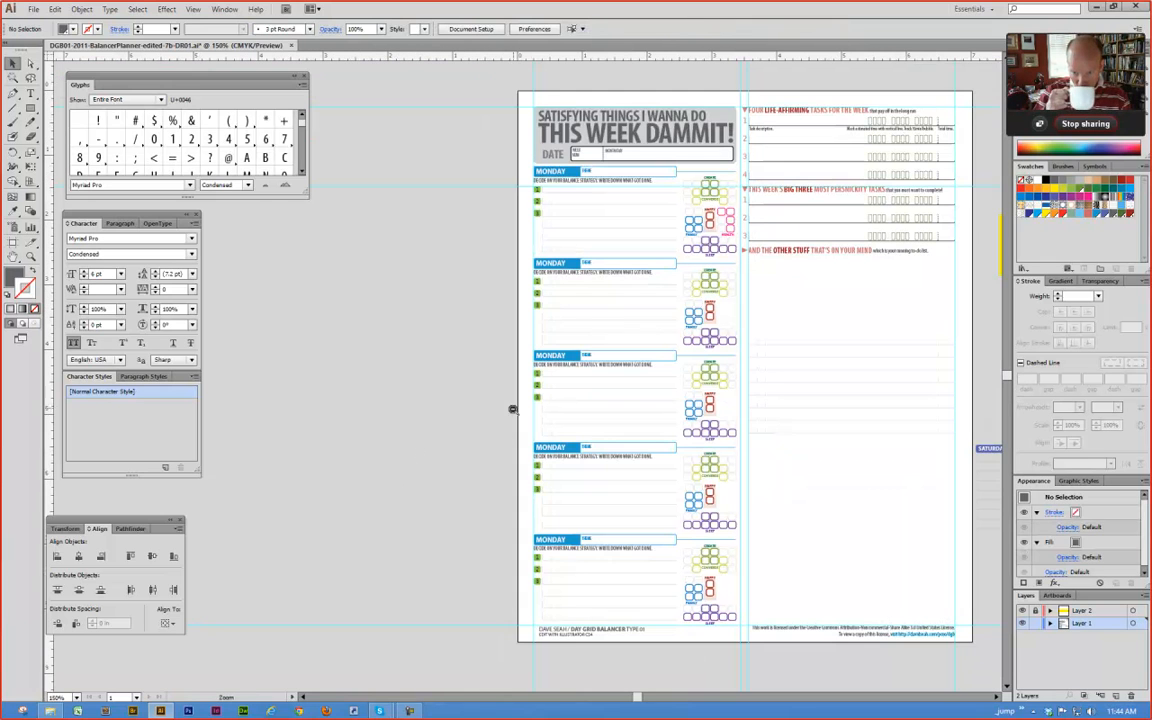
pyautogui.press('a')
pyautogui.click(571, 267)
pyautogui.click(521, 281)
pyautogui.click(589, 366)
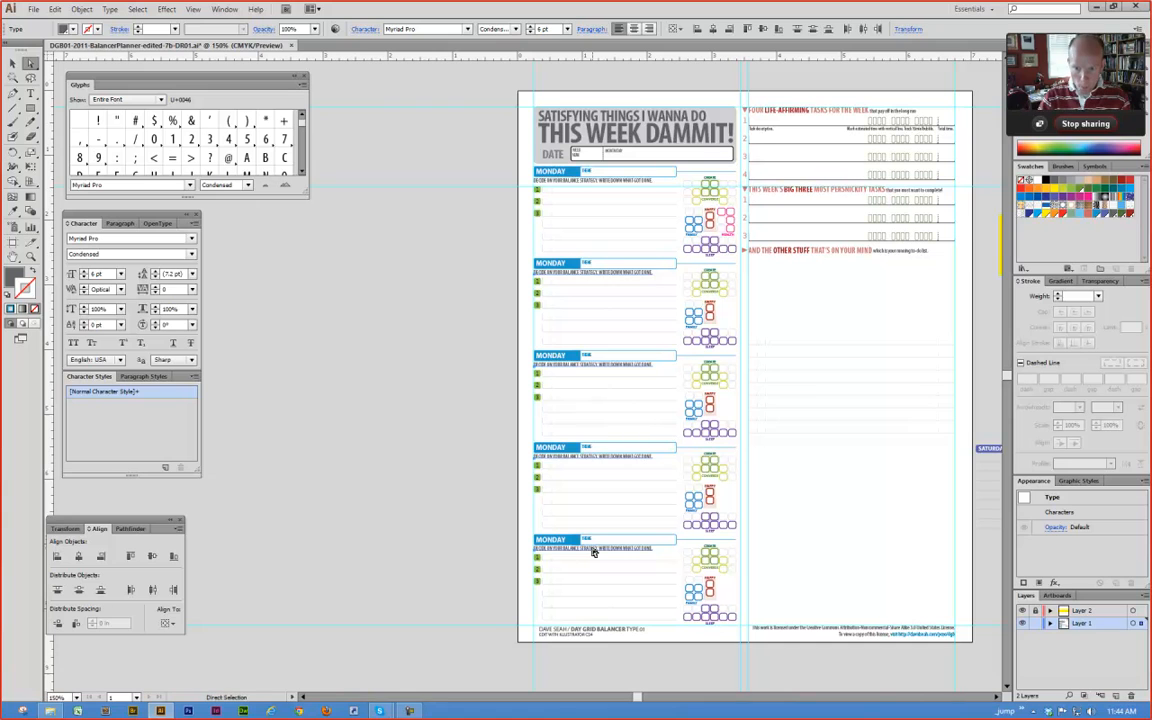
pyautogui.press('Delete')
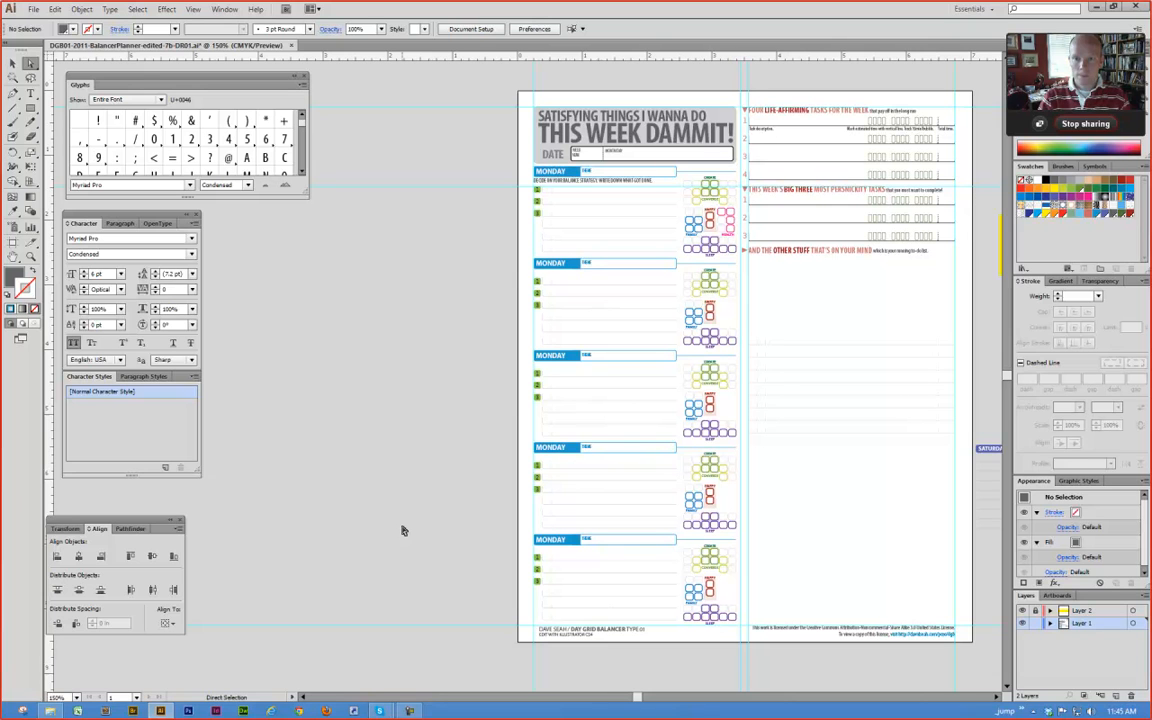
# Step: Retitle the four copied blocks' headings in order as TUESDAY, WEDNESDAY, THURSDAY and FRIDAY
pyautogui.press('t')
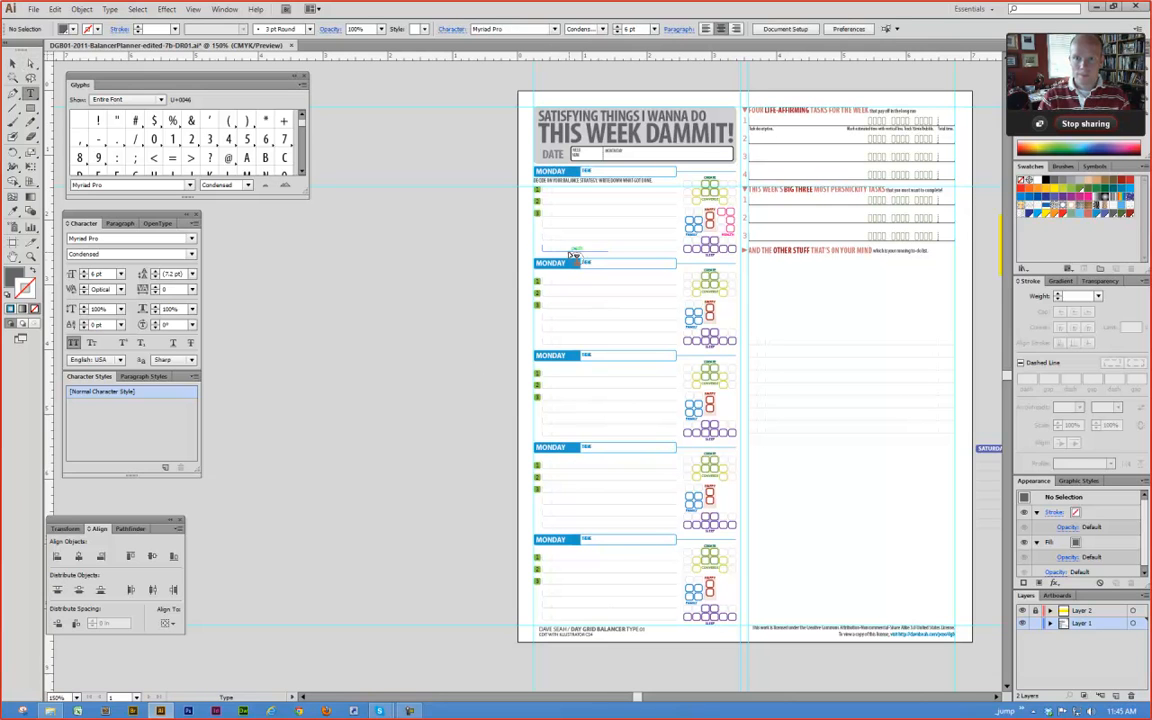
pyautogui.doubleClick(547, 262)
pyautogui.write('TUES')
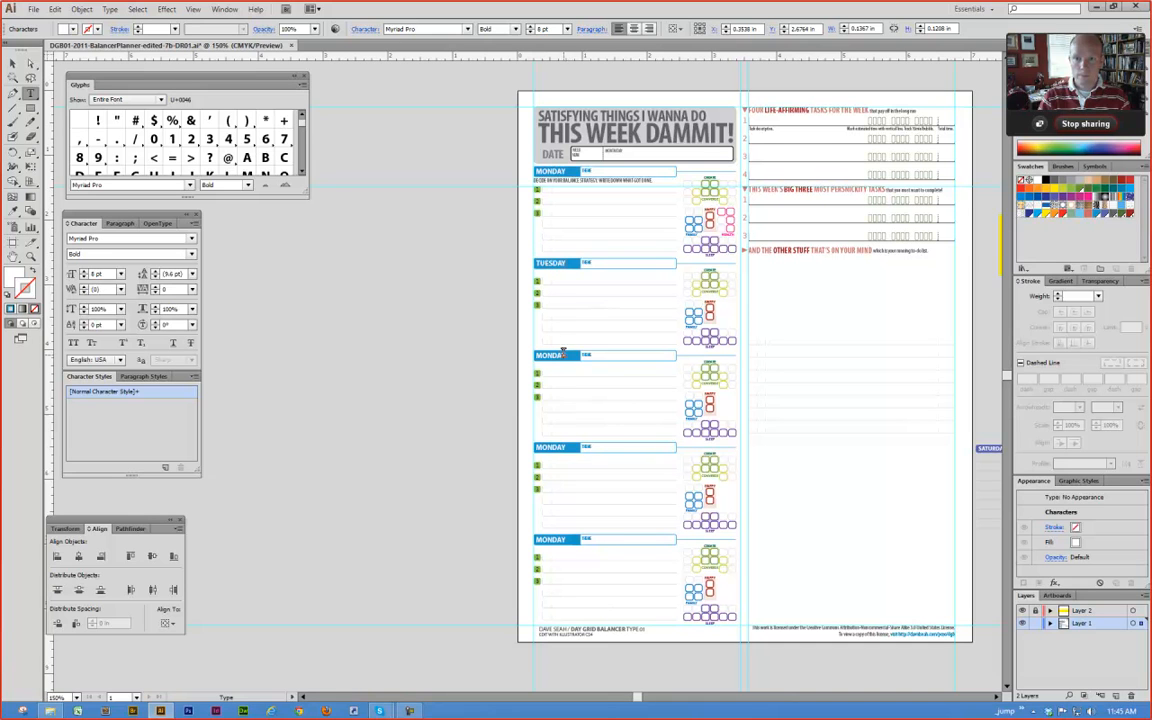
pyautogui.write('WEDNESDAY')
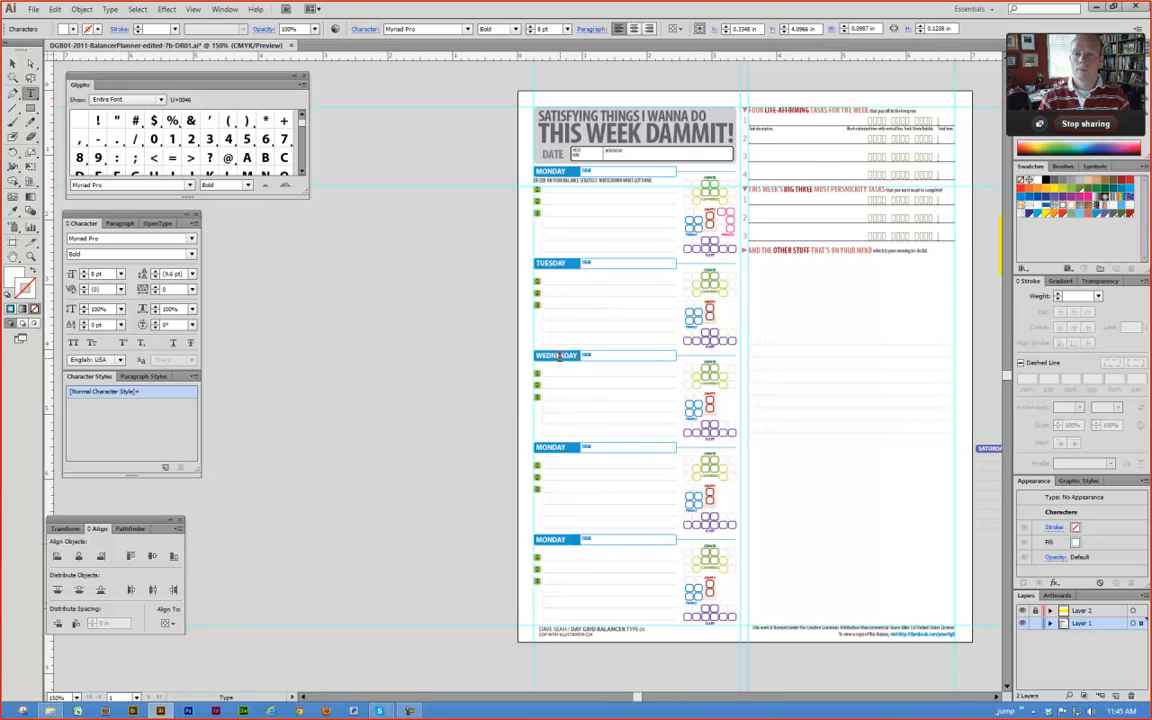
pyautogui.doubleClick(545, 443)
pyautogui.write('THURS')
pyautogui.doubleClick(555, 539)
pyautogui.write('FRI')
pyautogui.keyDown('ctrl'); pyautogui.click(470, 526); pyautogui.keyUp('ctrl')
# Step: Copy the Thursday and Friday blocks straight across into the lower part of the page's second column
pyautogui.press('v')
pyautogui.moveTo(514, 449); pyautogui.dragTo(612, 595)
pyautogui.moveTo(540, 470); pyautogui.dragTo(755, 470)
pyautogui.click(740, 672)
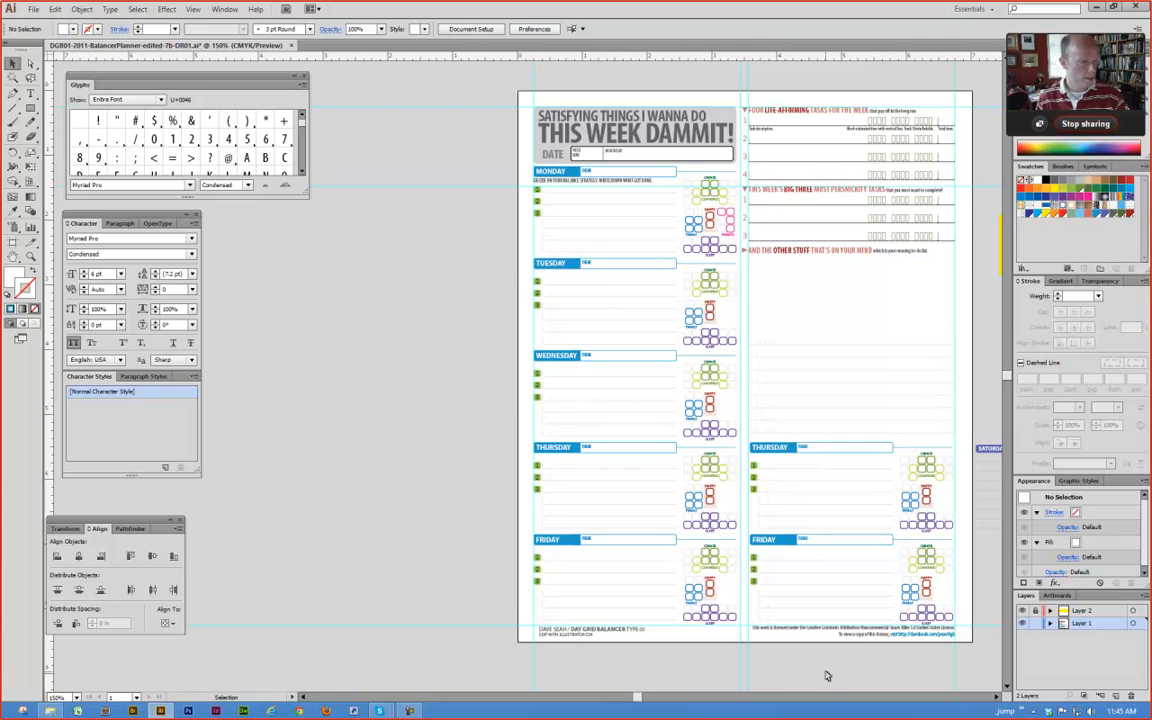
# Step: Nudge the licence text at the page's foot down slightly
pyautogui.click(877, 641)
pyautogui.press('Down')
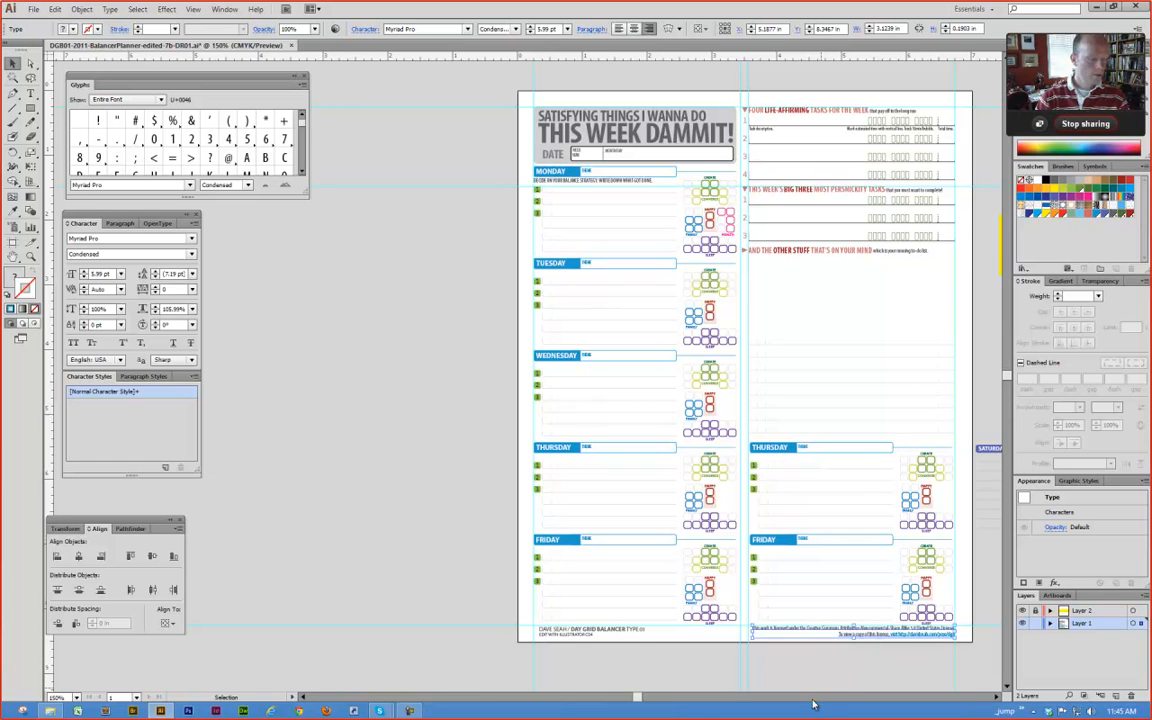
pyautogui.click(810, 697)
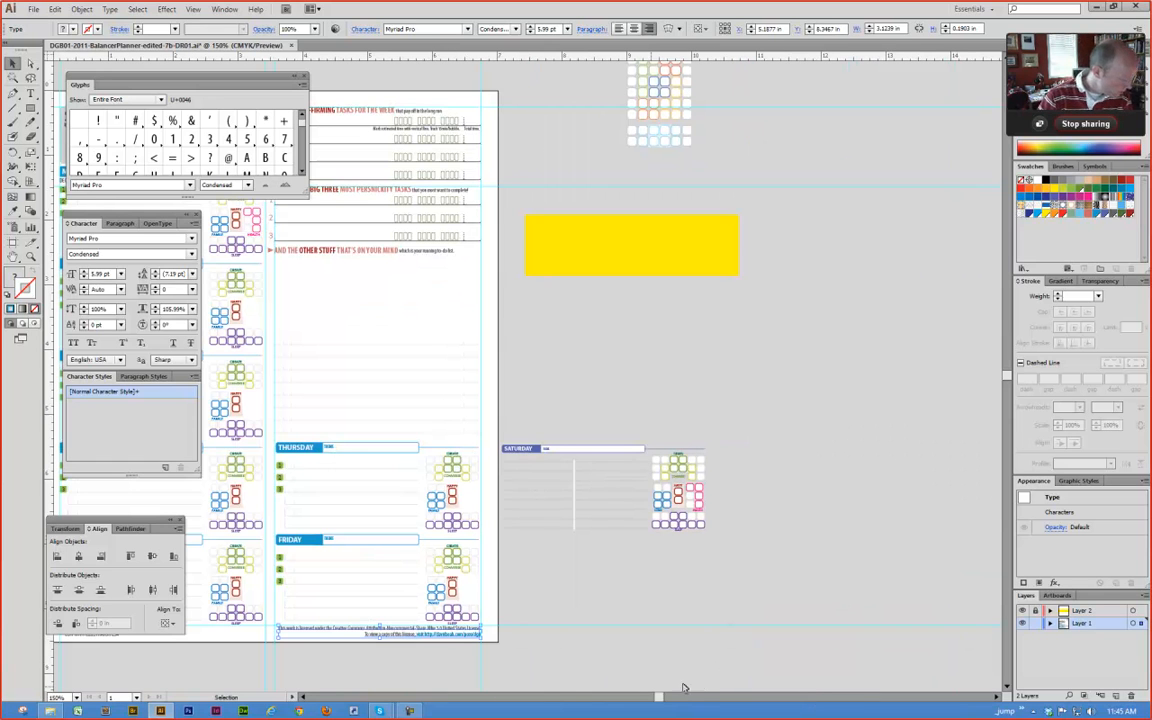
pyautogui.moveTo(660, 700); pyautogui.dragTo(647, 700)
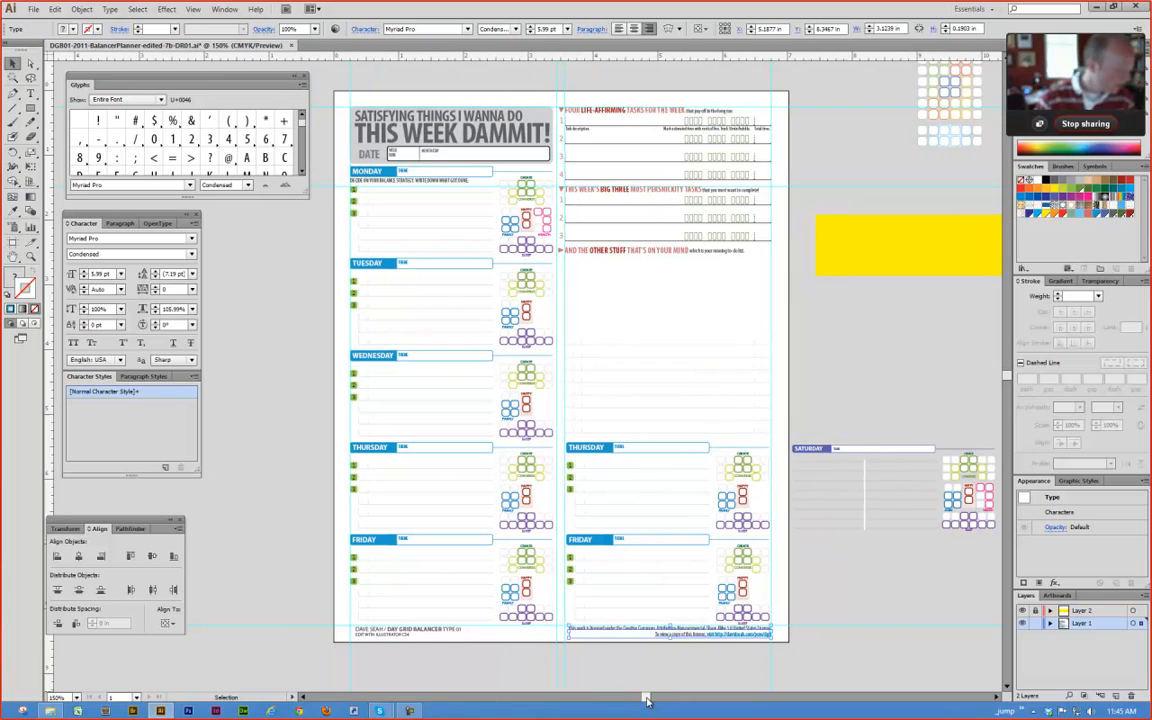
pyautogui.click(626, 675)
pyautogui.click(684, 642)
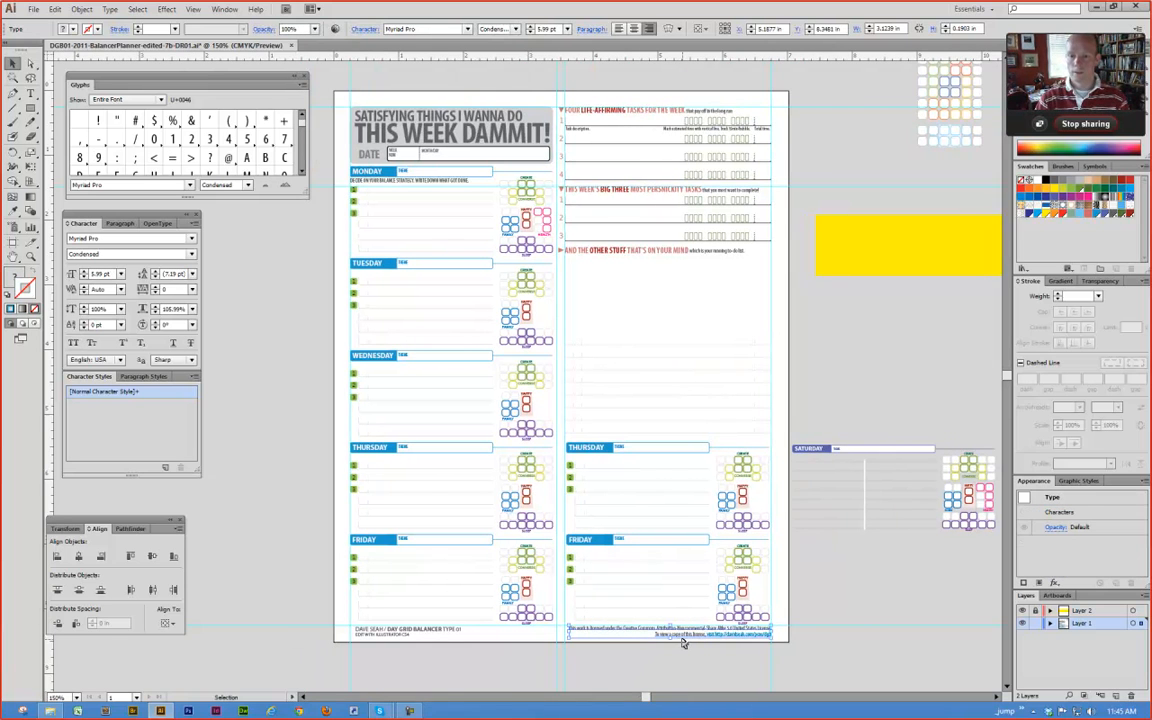
pyautogui.click(631, 677)
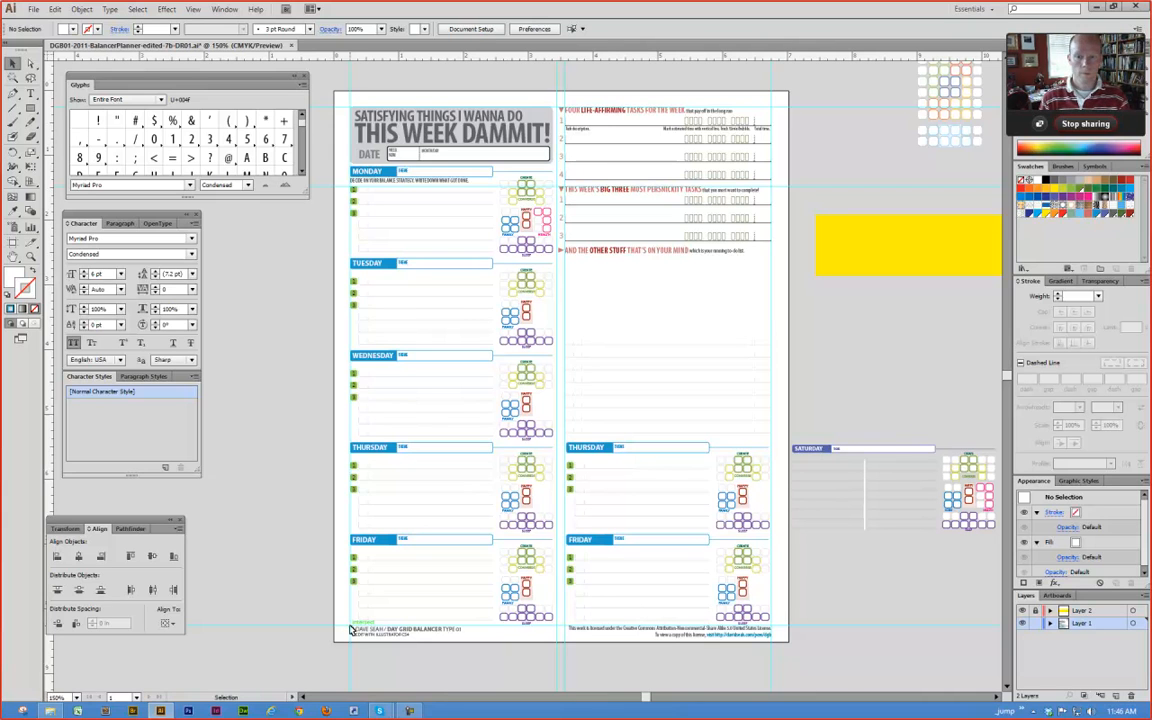
# Step: Examine the font and placement of the credit line in the page's footer up close
pyautogui.moveTo(352, 632); pyautogui.dragTo(424, 663)
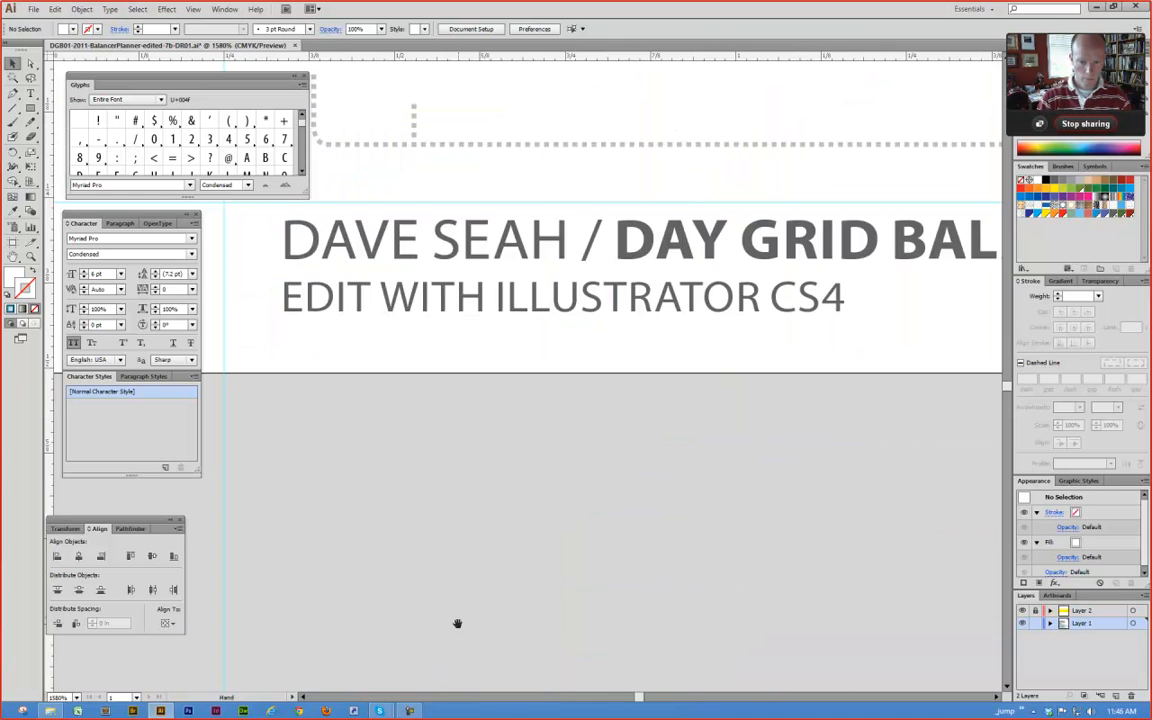
pyautogui.click(340, 250)
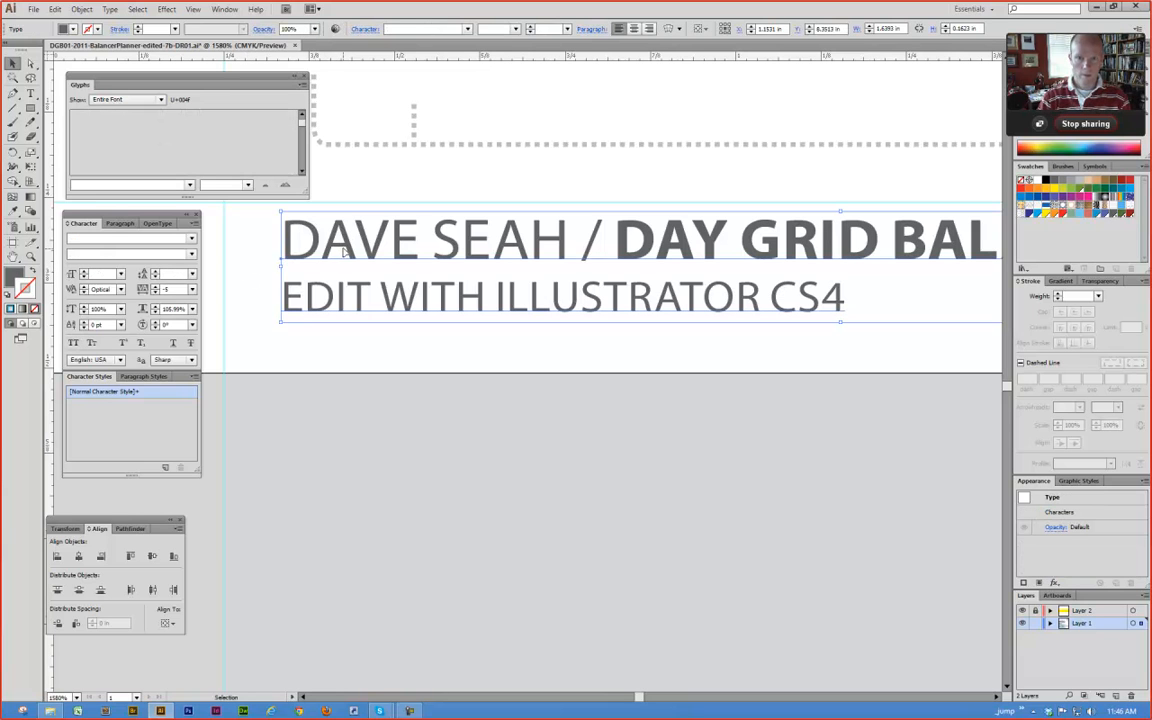
pyautogui.click(414, 29)
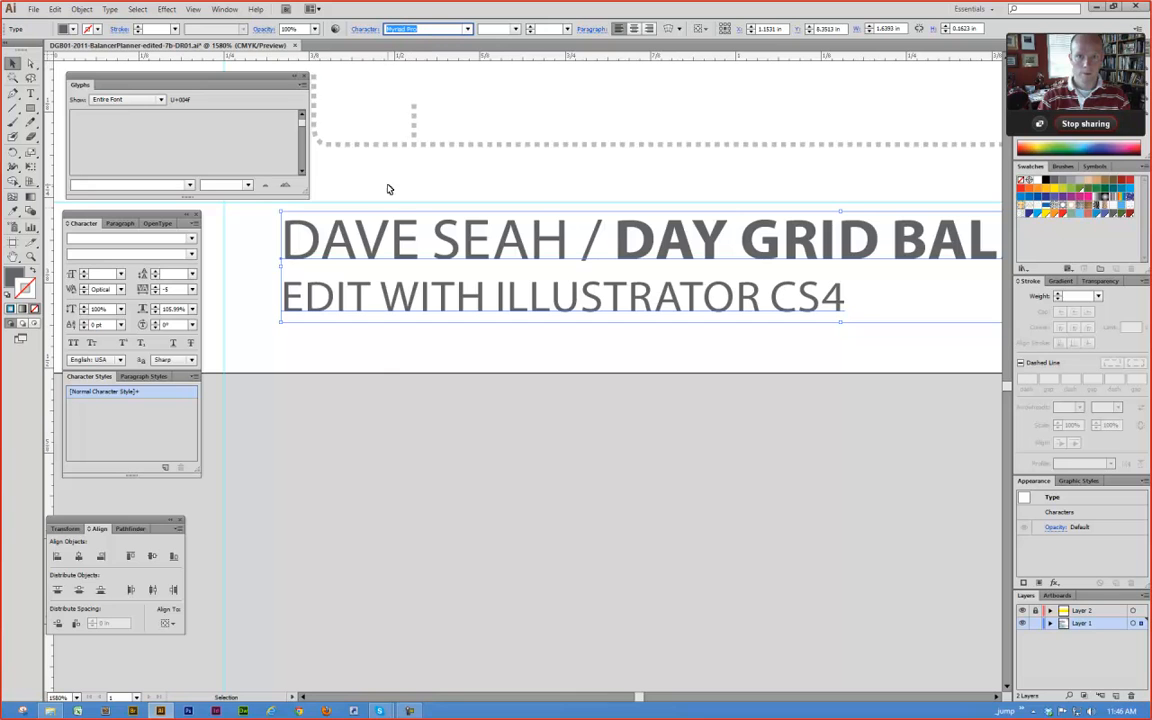
pyautogui.click(389, 384)
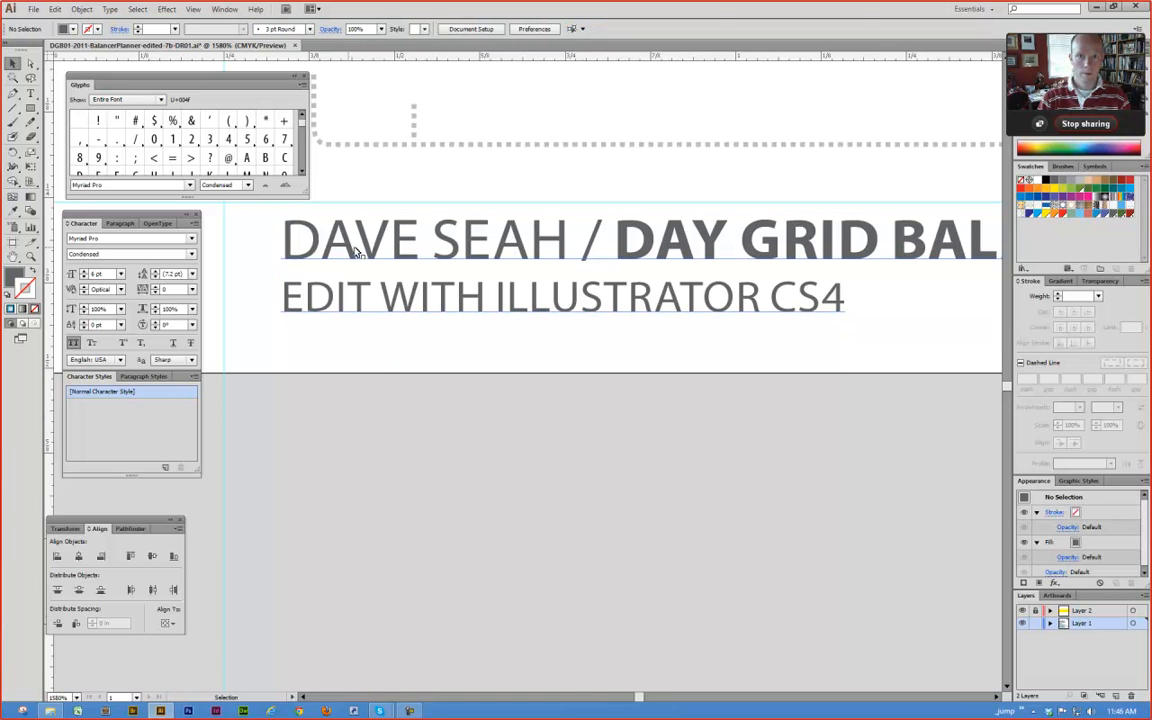
pyautogui.hotkey('ctrl', '1')
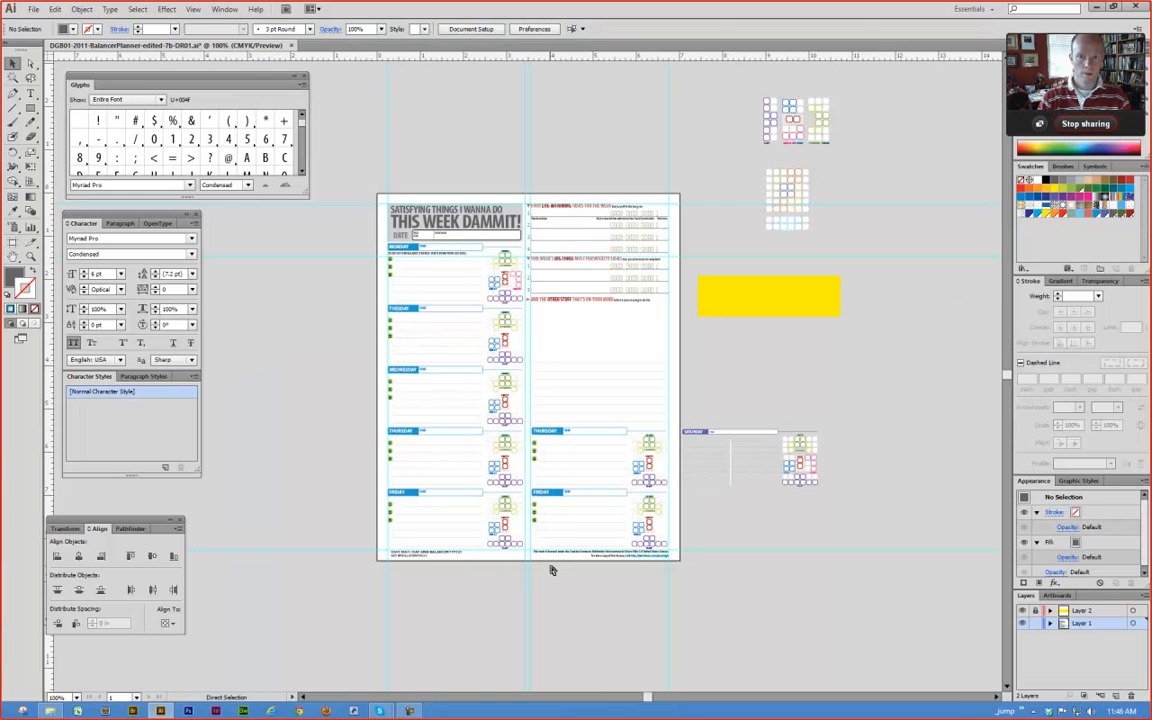
# Step: Recolour the heading background of the second column's Friday block with the Global Deep Sea Blue swatch for both fill and stroke
pyautogui.moveTo(382, 496); pyautogui.dragTo(746, 567)
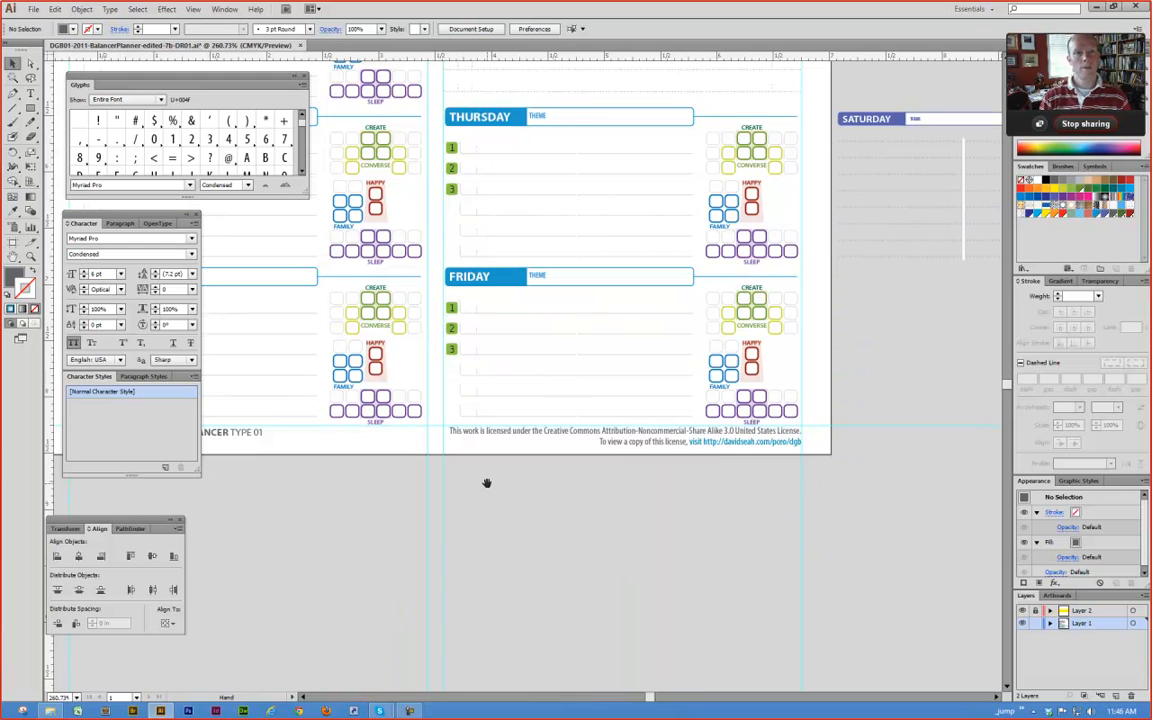
pyautogui.scroll(1, 543, 548)
pyautogui.moveTo(473, 494); pyautogui.dragTo(520, 547)
pyautogui.moveTo(460, 399); pyautogui.dragTo(572, 442)
pyautogui.press('a')
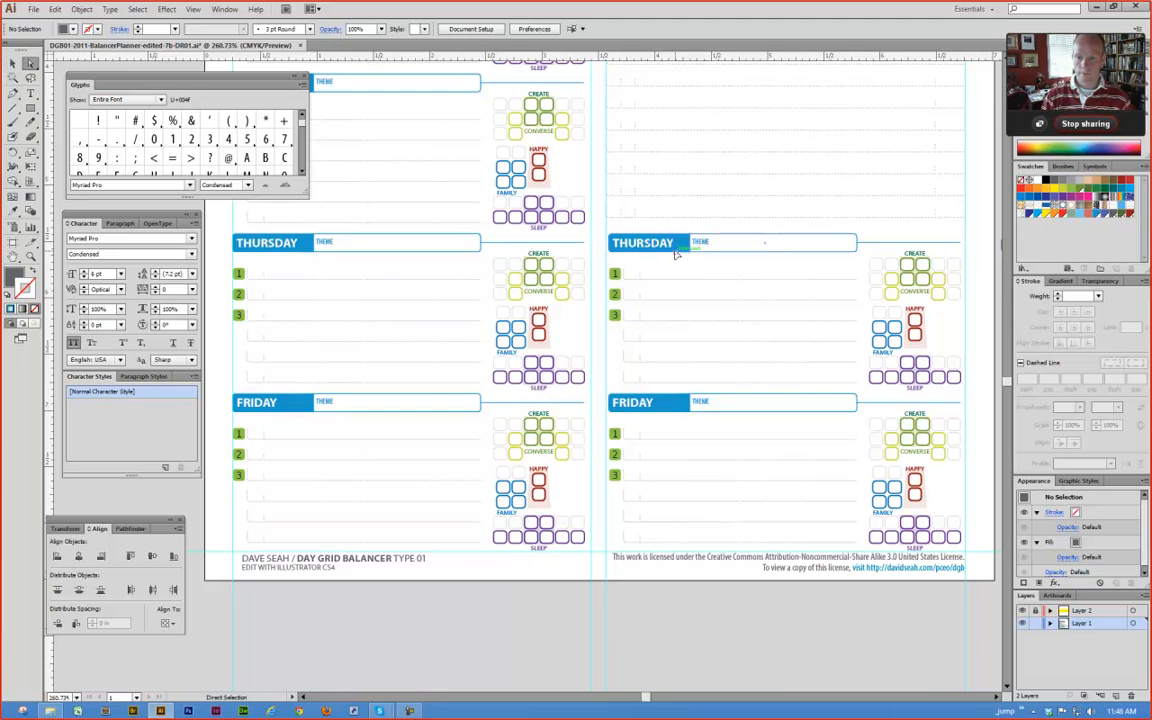
pyautogui.click(678, 250)
pyautogui.keyDown('ctrl'); pyautogui.keyDown('alt'); pyautogui.click(732, 323); pyautogui.keyUp('alt'); pyautogui.keyUp('ctrl')
pyautogui.keyDown('ctrl'); pyautogui.keyDown('alt'); pyautogui.click(732, 323); pyautogui.keyUp('alt'); pyautogui.keyUp('ctrl')
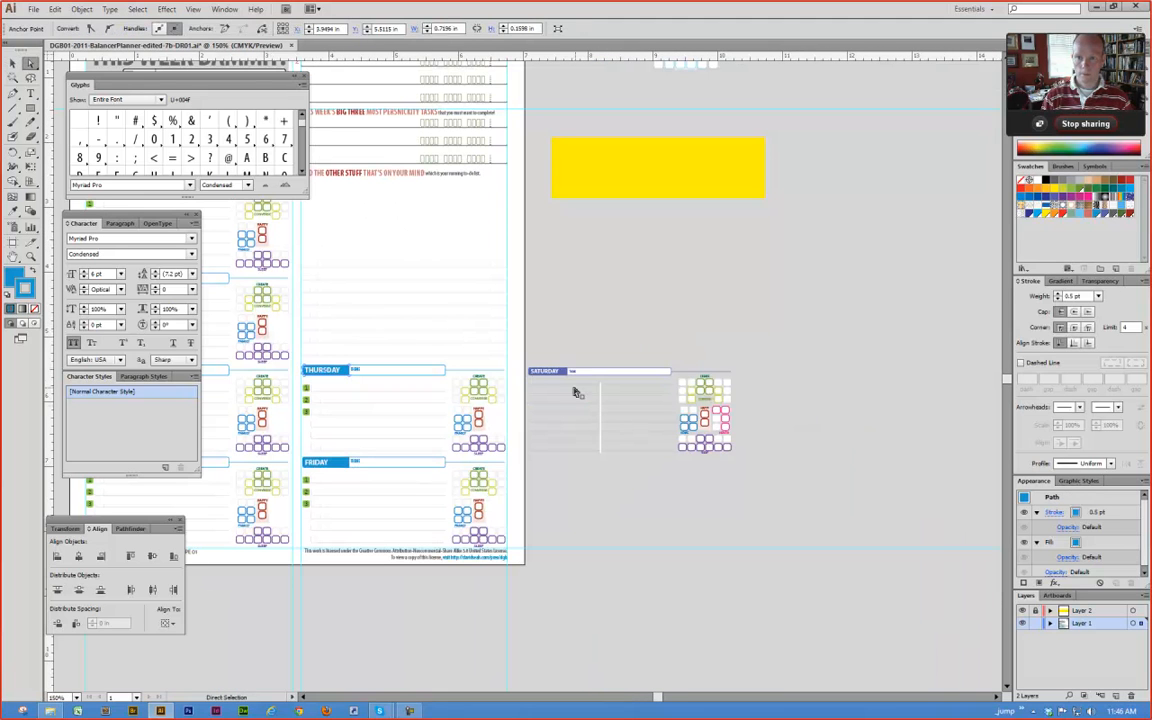
pyautogui.moveTo(415, 361); pyautogui.dragTo(528, 370)
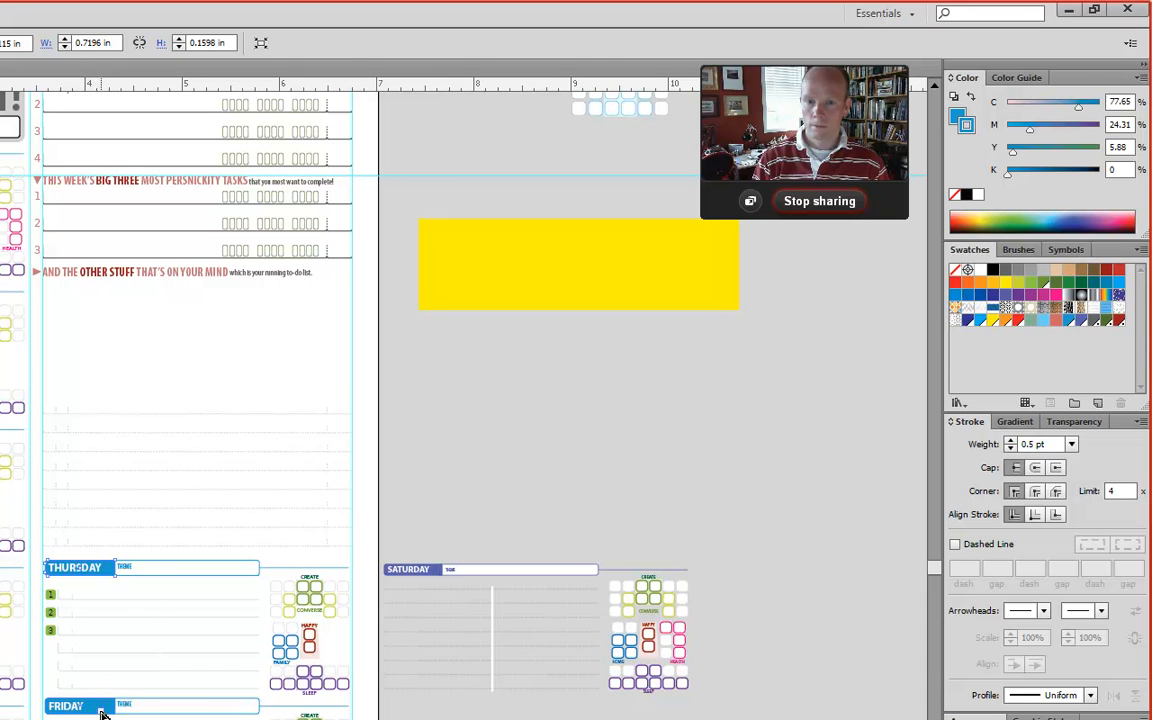
pyautogui.click(103, 711)
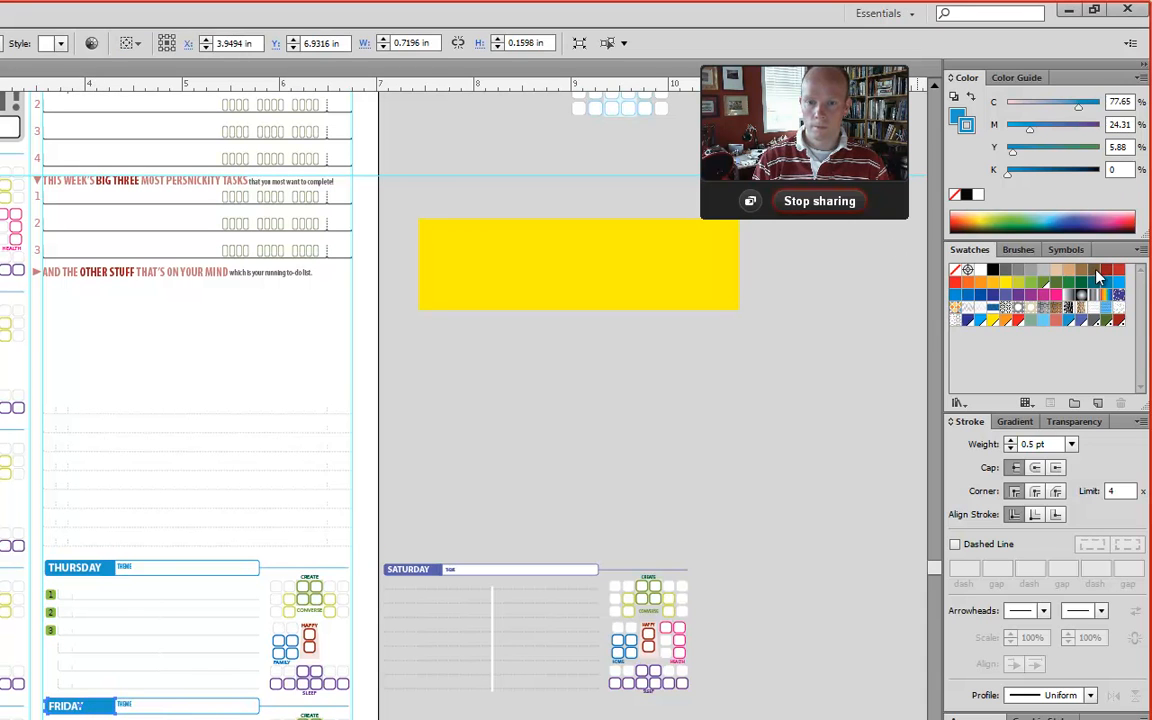
pyautogui.click(968, 321)
pyautogui.click(966, 124)
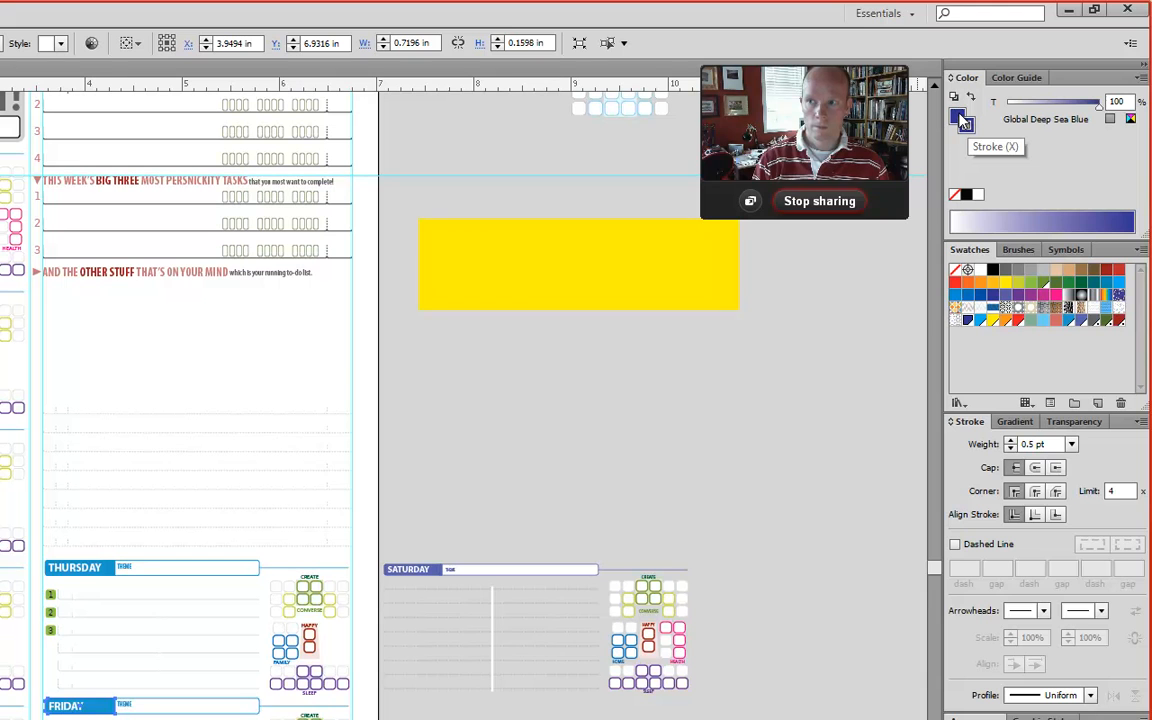
pyautogui.click(960, 117)
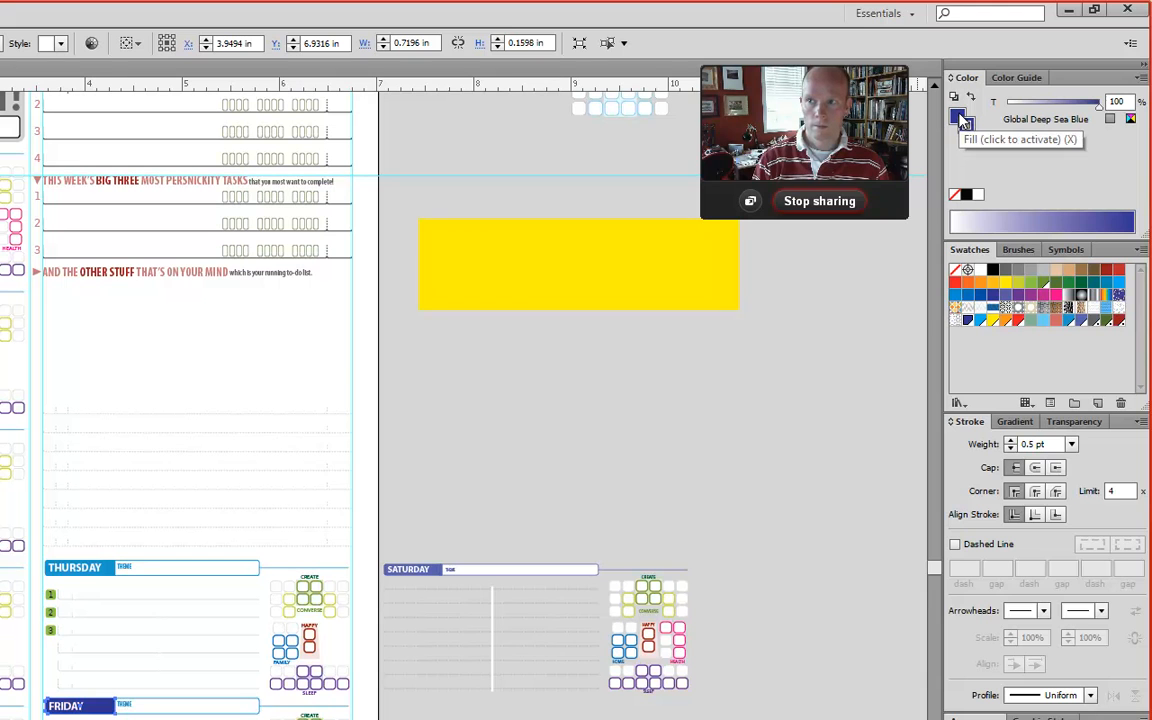
# Step: Recolour the second-column Friday block's THEME label and theme box outline with the Global Deep Sea Blue swatch
pyautogui.click(125, 704)
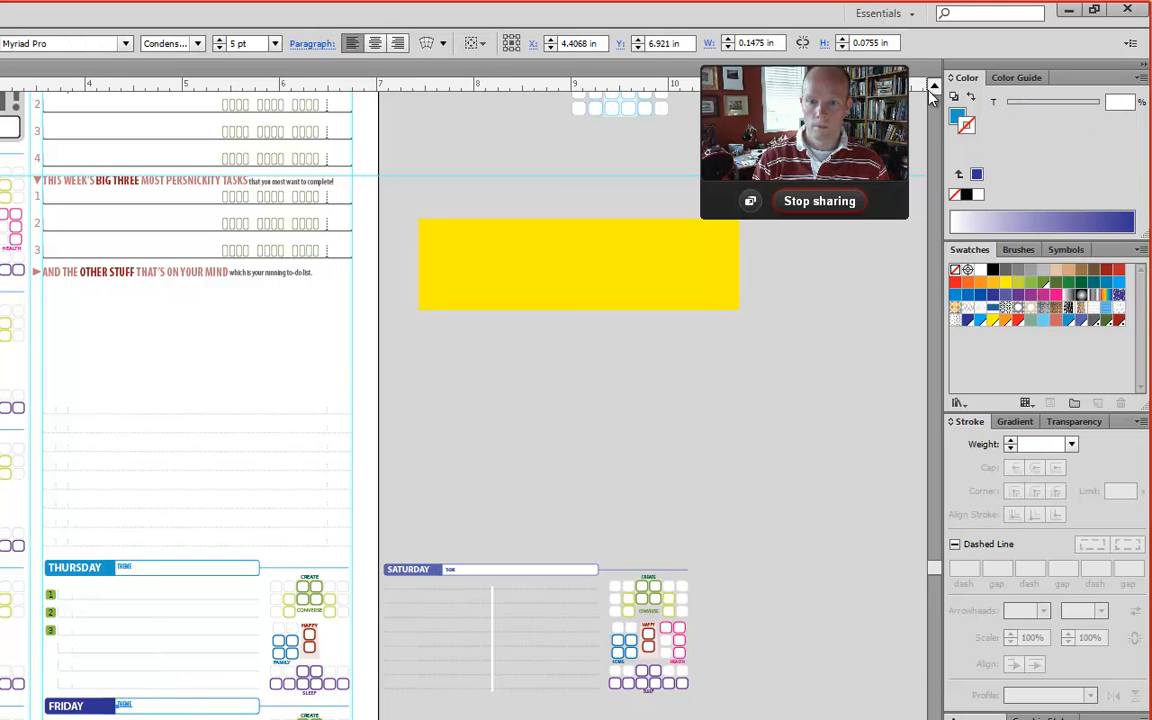
pyautogui.click(957, 117)
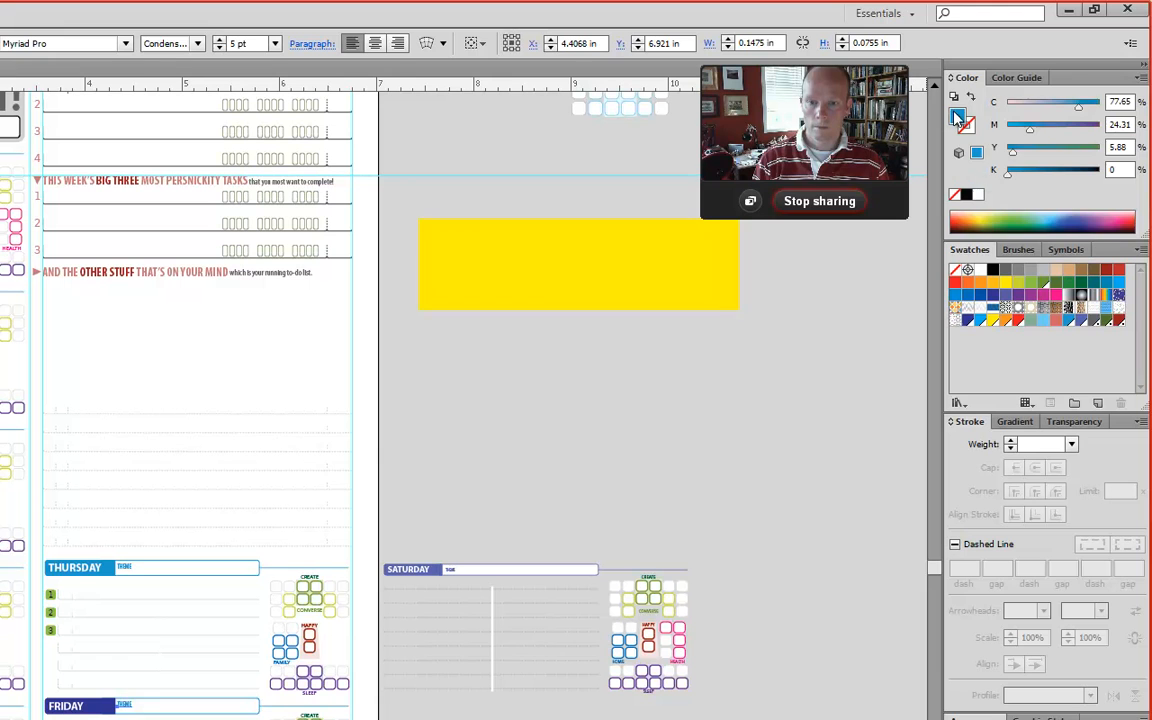
pyautogui.click(966, 322)
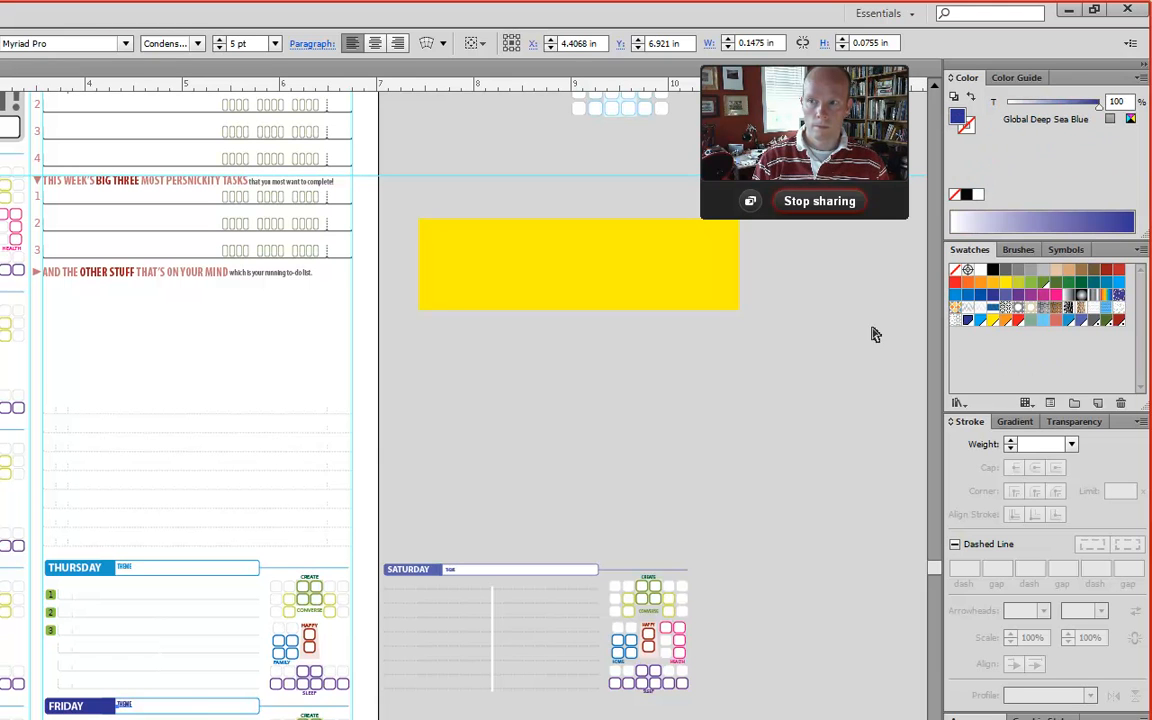
pyautogui.click(187, 705)
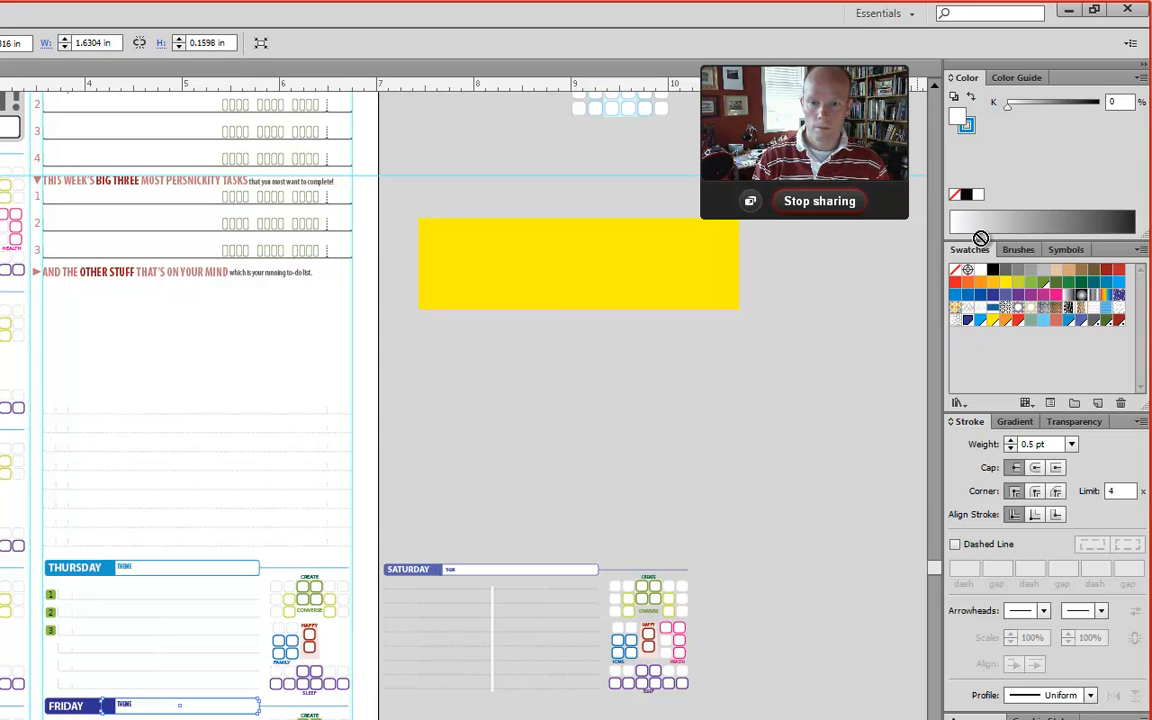
pyautogui.click(205, 718)
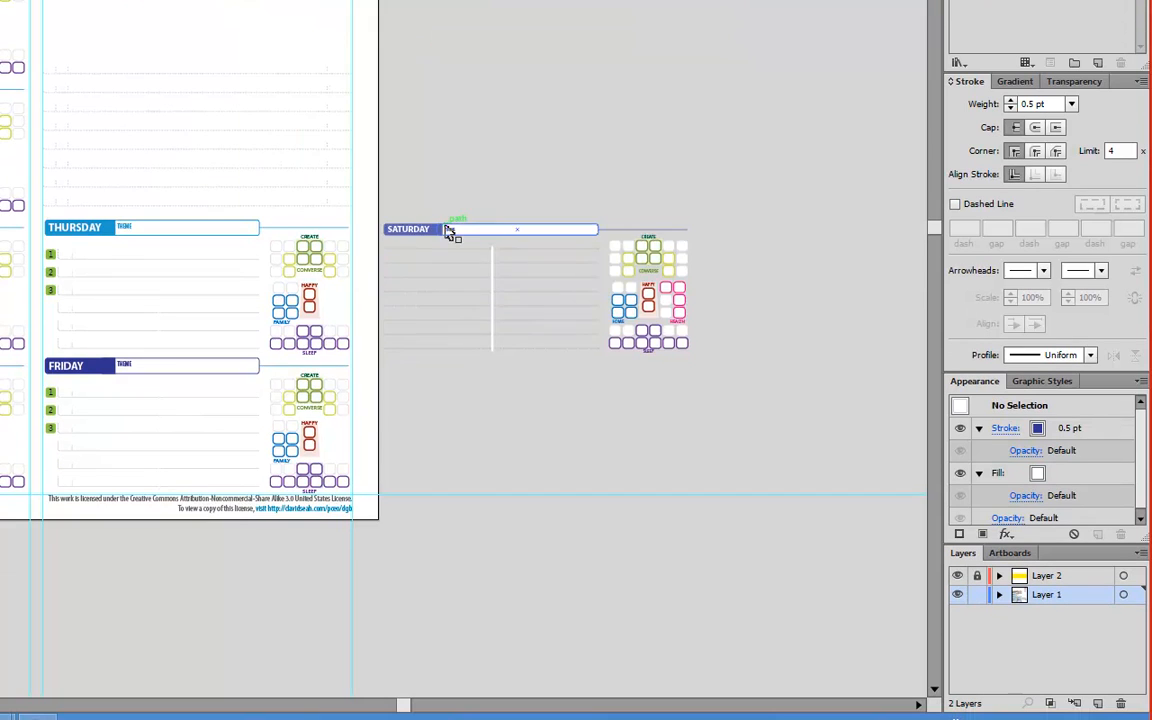
# Step: Move the old Saturday block just below the second column's Friday heading and check which swatch its heading background uses
pyautogui.moveTo(428, 580); pyautogui.dragTo(245, 697)
pyautogui.moveTo(245, 362); pyautogui.dragTo(135, 410)
pyautogui.click(443, 593)
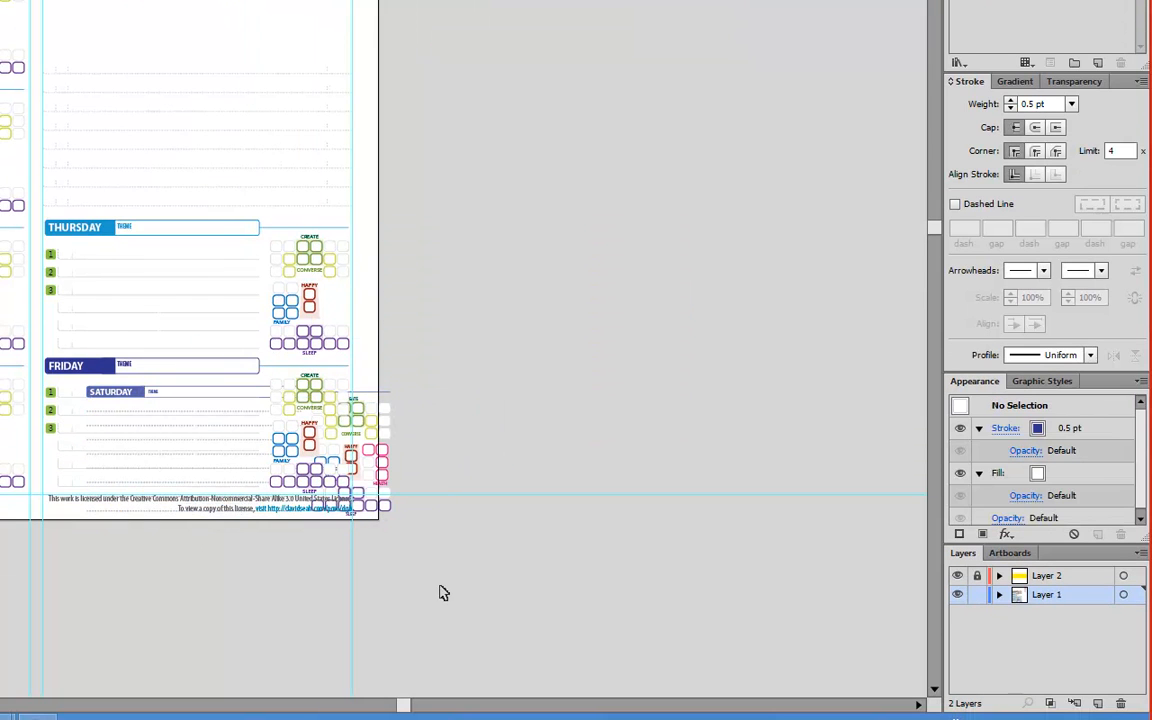
pyautogui.moveTo(36, 450); pyautogui.dragTo(160, 441)
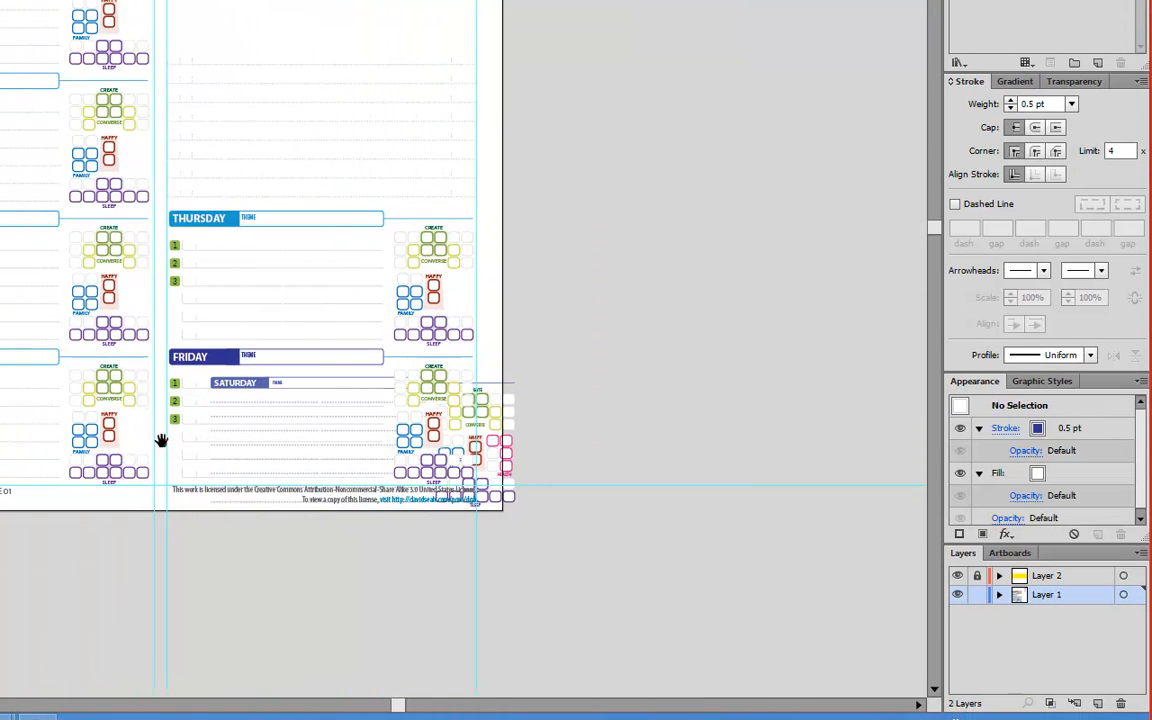
pyautogui.moveTo(126, 308); pyautogui.dragTo(334, 419)
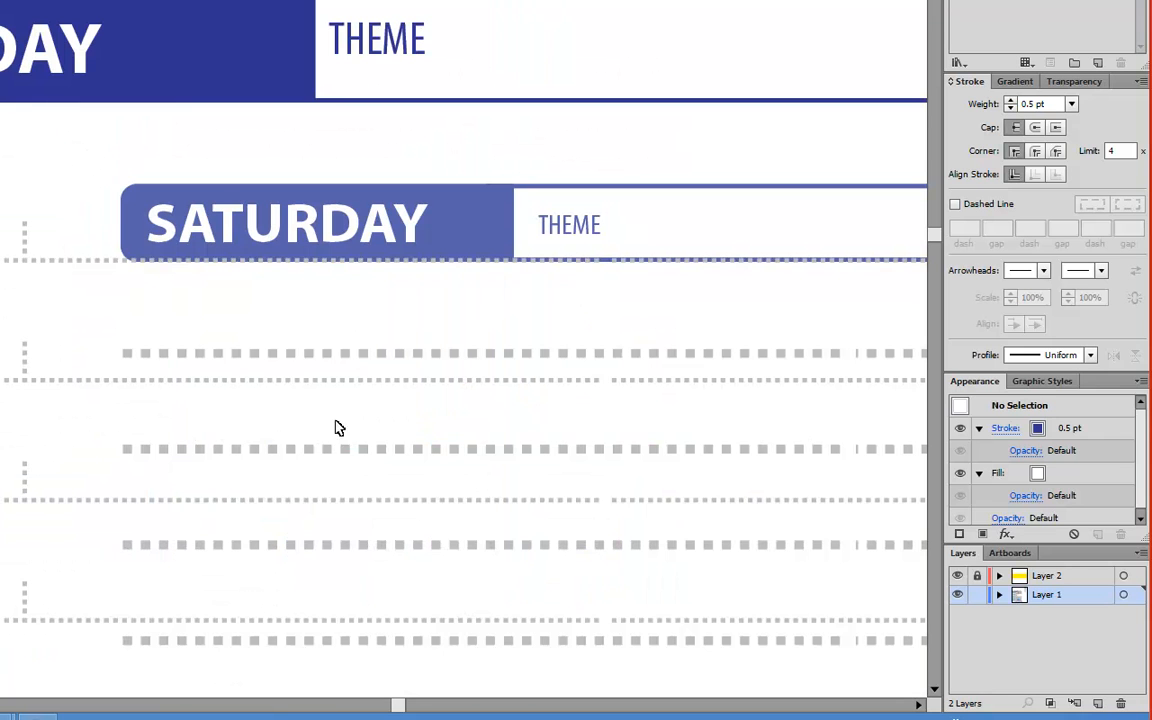
pyautogui.click(226, 186)
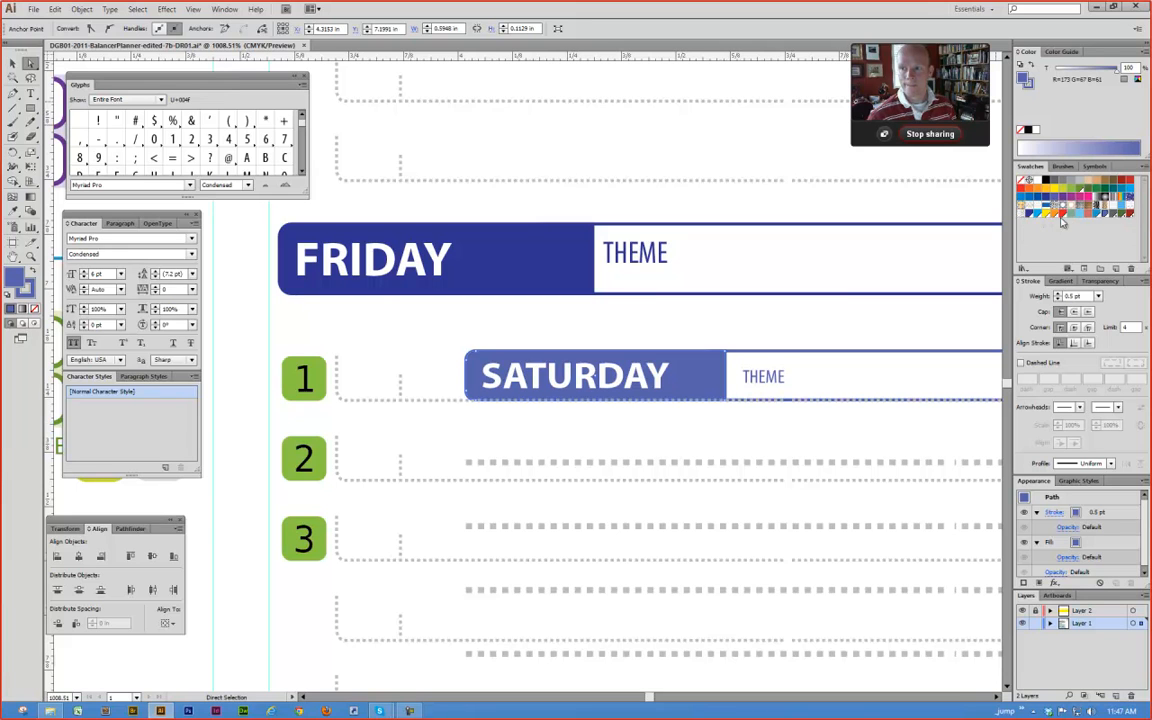
# Step: Recolour the Friday heading background, THEME label and theme box outline with the R=173 G=67 B=61 swatch, matching the Saturday heading
pyautogui.click(489, 285)
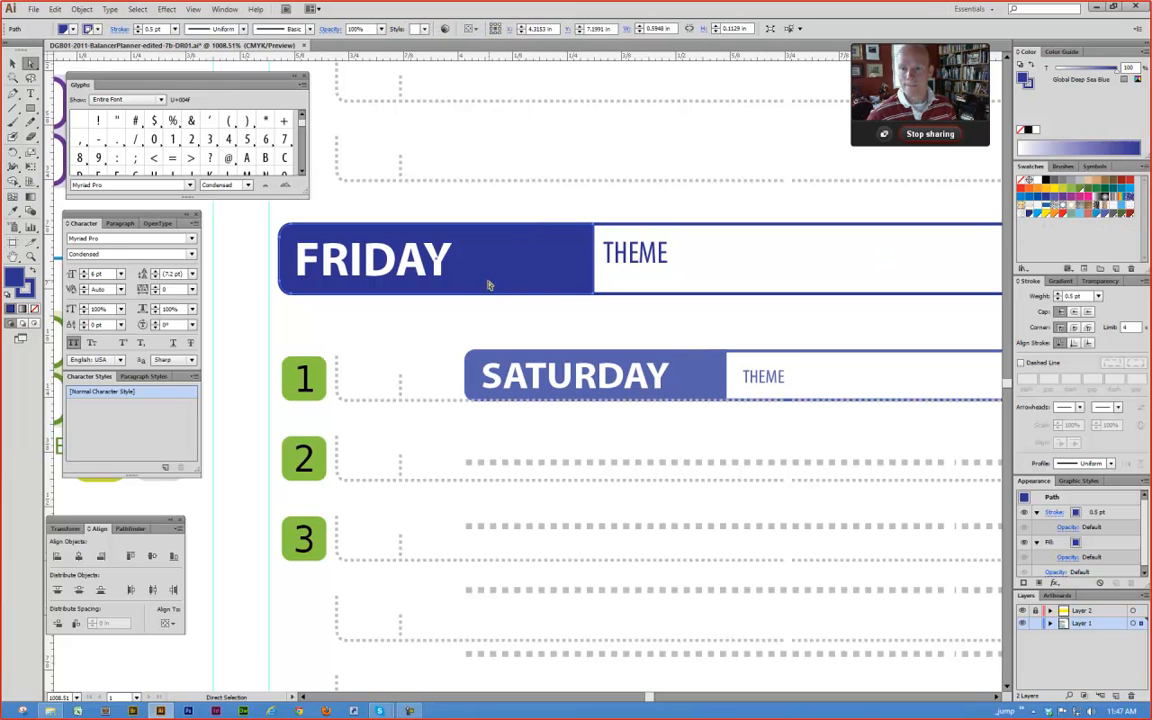
pyautogui.keyDown('shift'); pyautogui.click(635, 255); pyautogui.keyUp('shift')
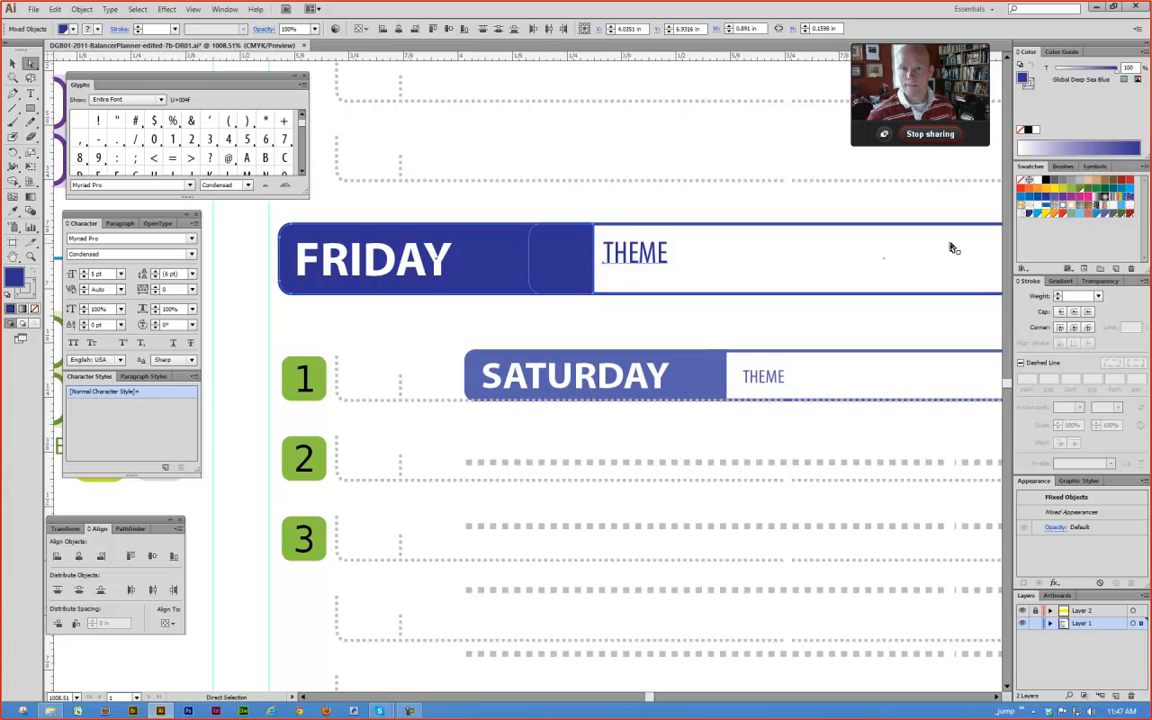
pyautogui.click(1105, 216)
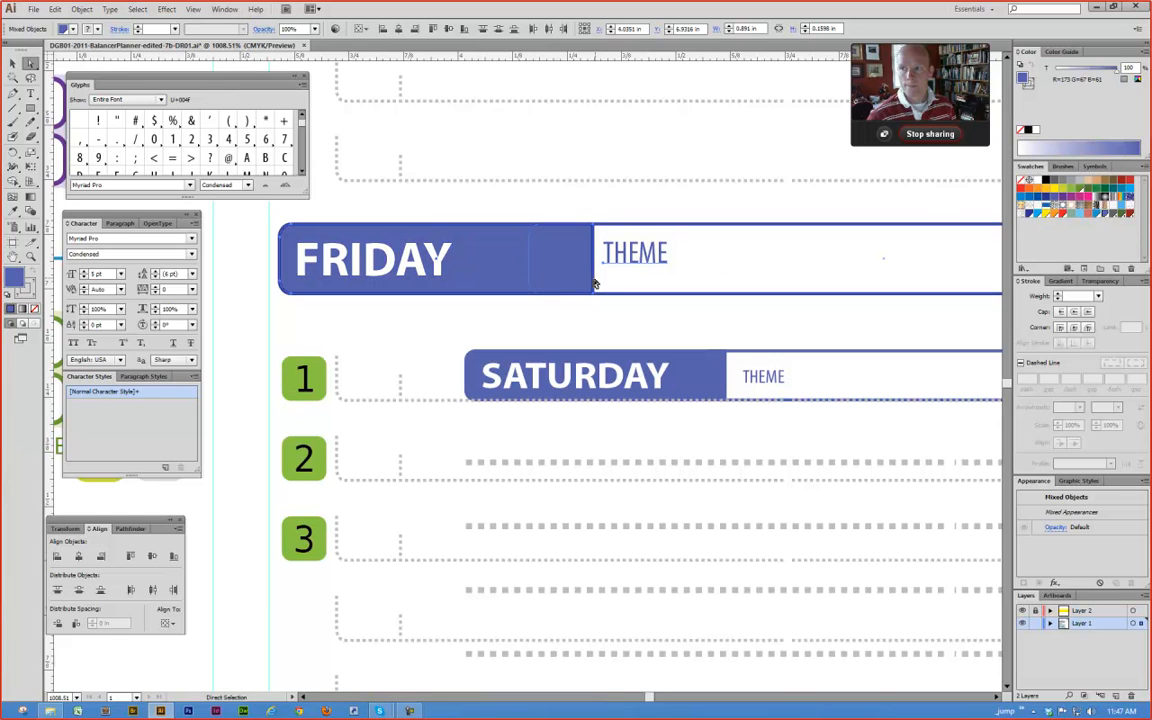
pyautogui.click(637, 294)
pyautogui.keyDown('shift'); pyautogui.click(514, 236); pyautogui.keyUp('shift')
pyautogui.click(1029, 85)
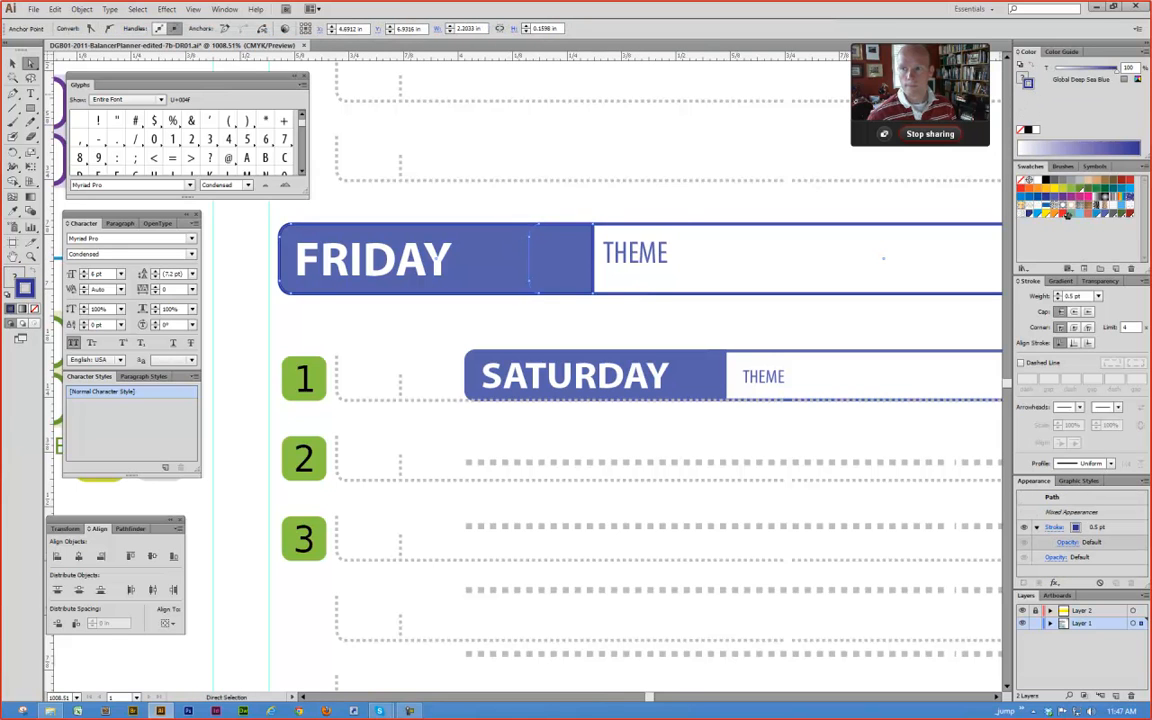
pyautogui.click(1107, 215)
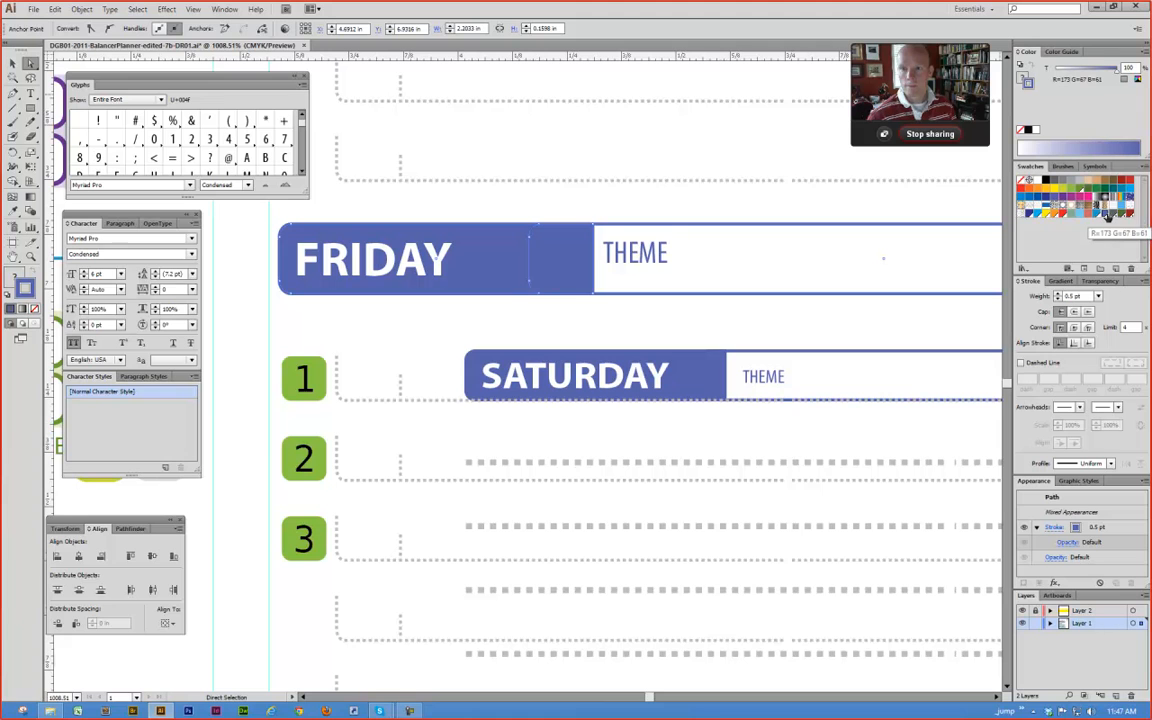
# Step: Move the old Saturday block away from the Friday block and off the page
pyautogui.press('v')
pyautogui.click(714, 369)
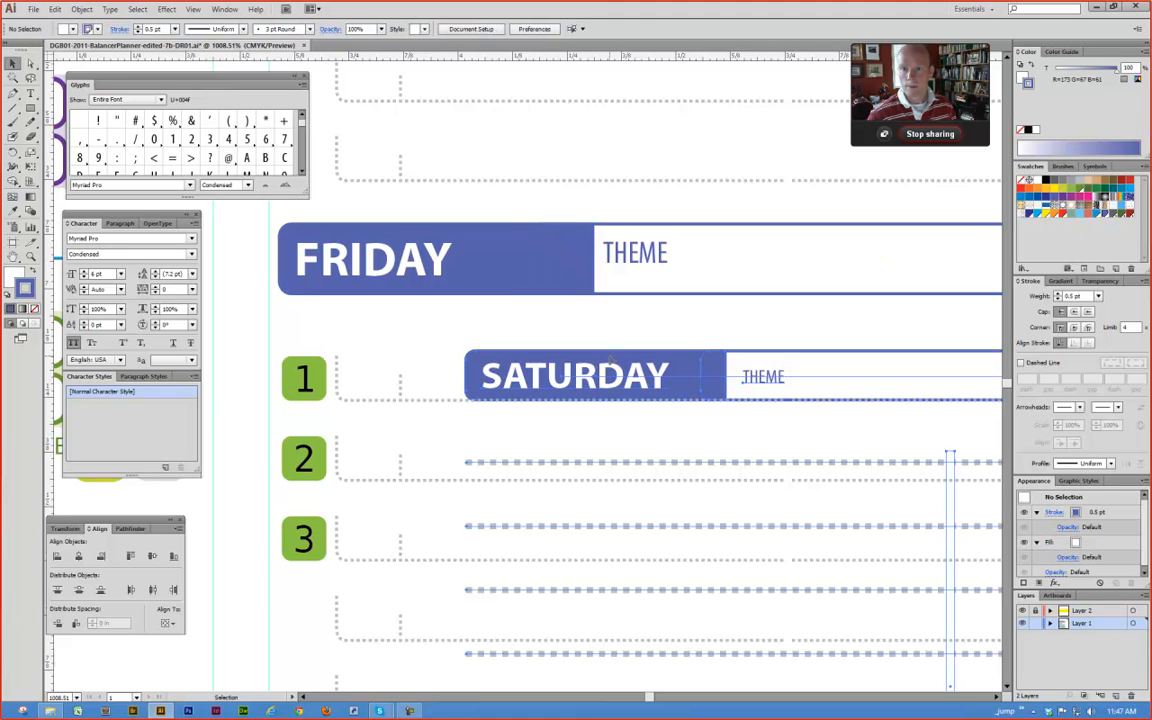
pyautogui.hotkey('ctrl', '-')
pyautogui.hotkey('ctrl', '-')
pyautogui.hotkey('ctrl', '-')
pyautogui.hotkey('ctrl', '-')
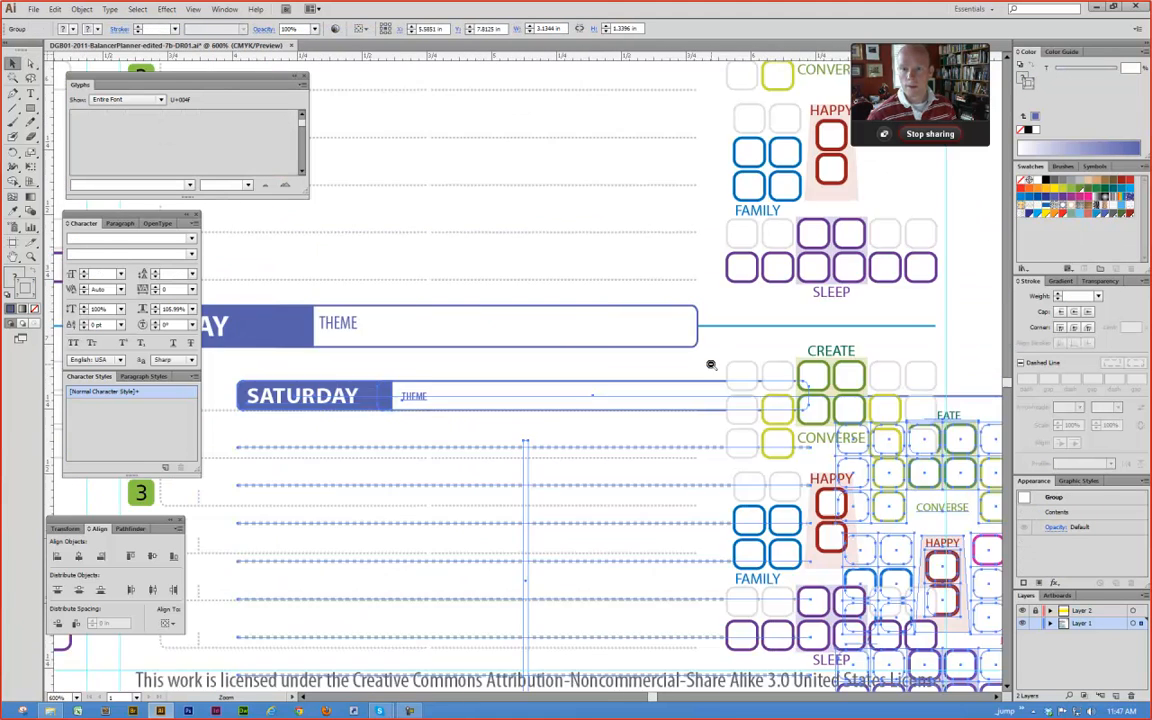
pyautogui.moveTo(249, 409); pyautogui.dragTo(769, 368)
pyautogui.click(637, 242)
pyautogui.moveTo(406, 299); pyautogui.dragTo(683, 388)
pyautogui.moveTo(370, 232); pyautogui.dragTo(615, 487)
pyautogui.hotkey('ctrl', '-')
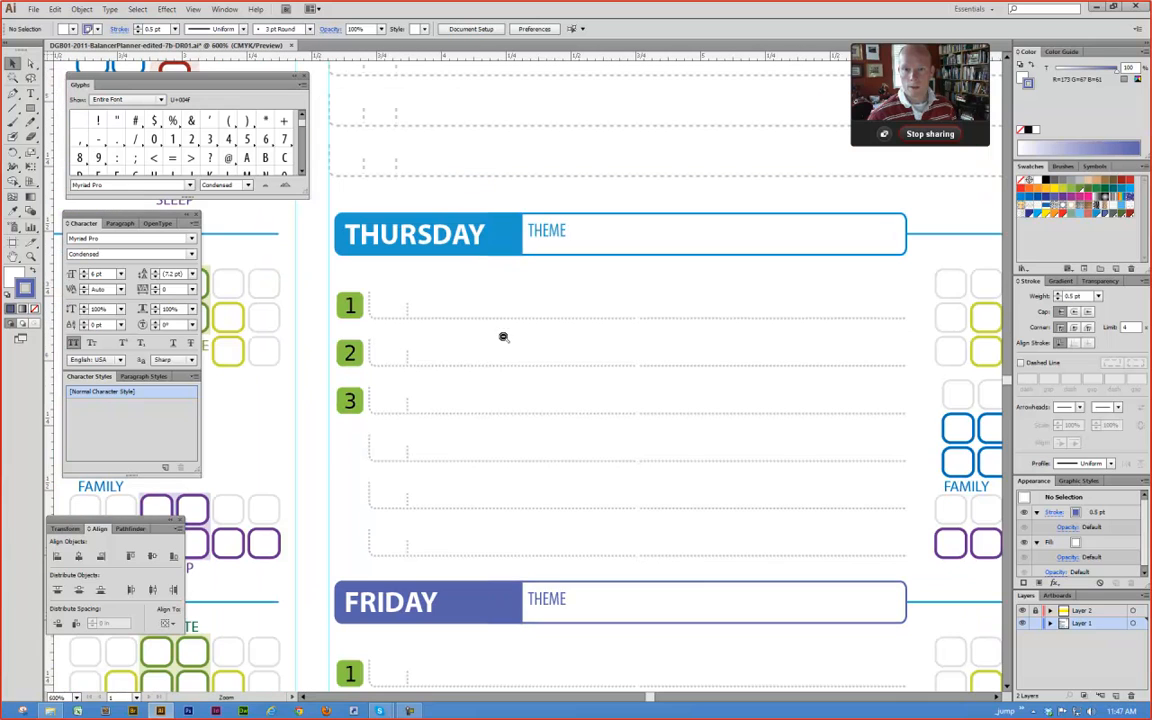
pyautogui.click(494, 254)
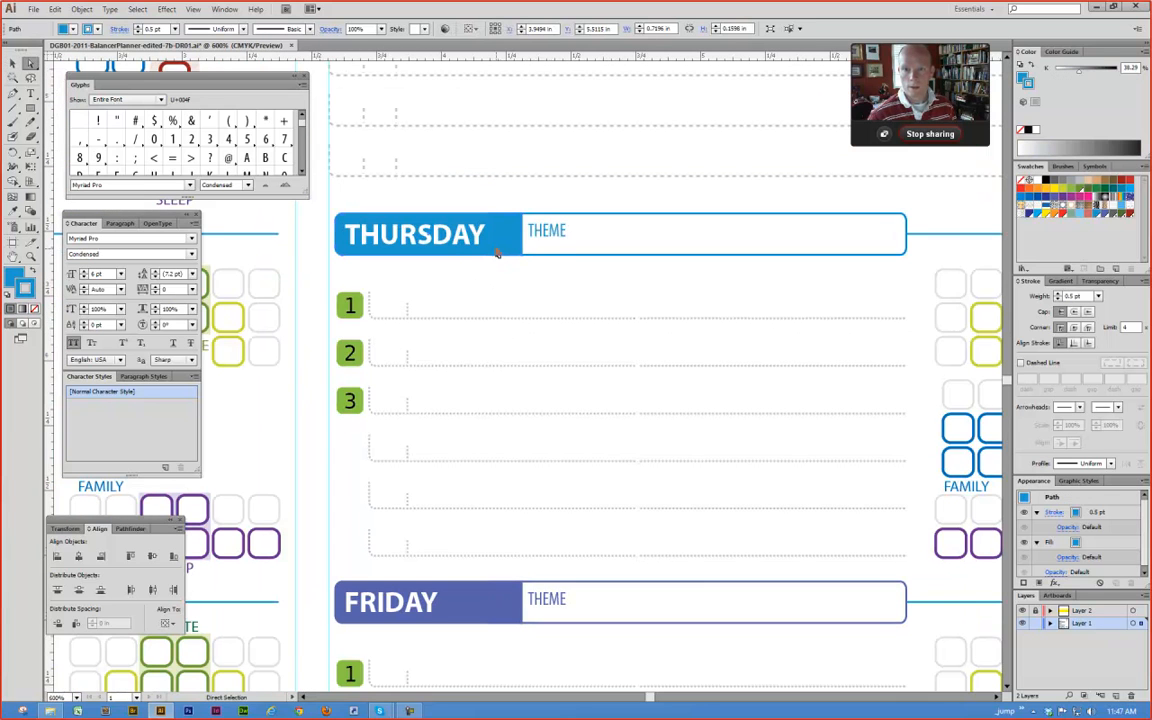
pyautogui.keyDown('shift'); pyautogui.click(560, 256); pyautogui.keyUp('shift')
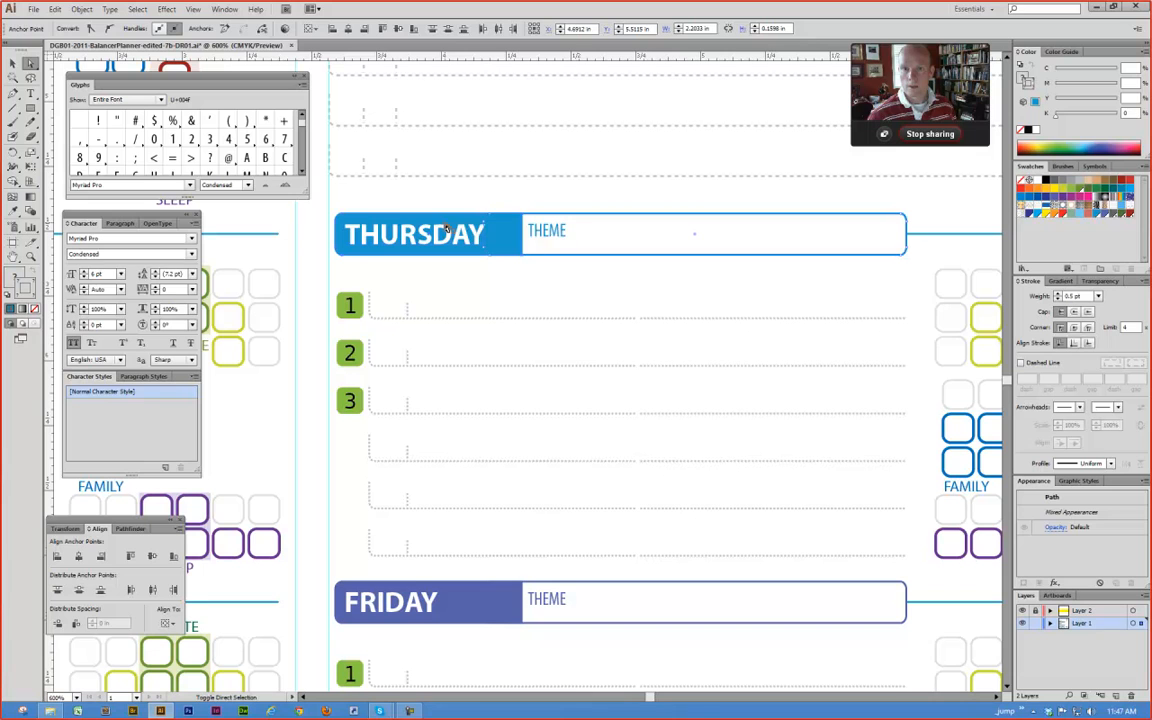
pyautogui.keyDown('shift'); pyautogui.click(465, 257); pyautogui.keyUp('shift')
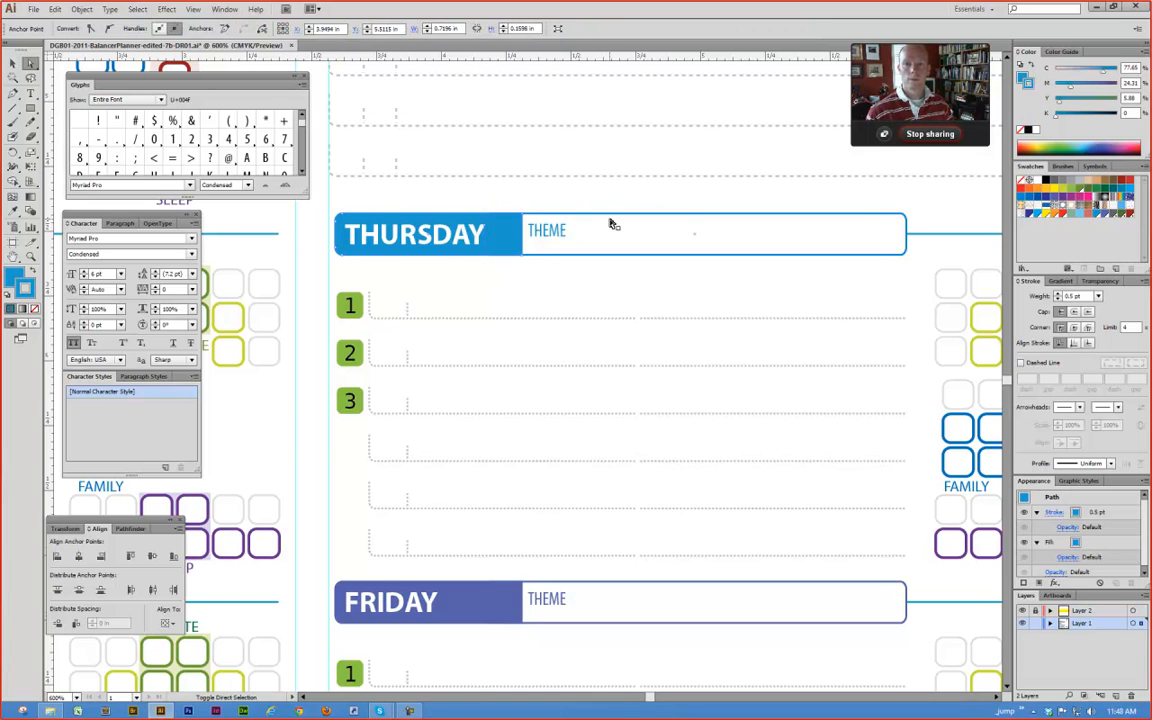
pyautogui.click(887, 260)
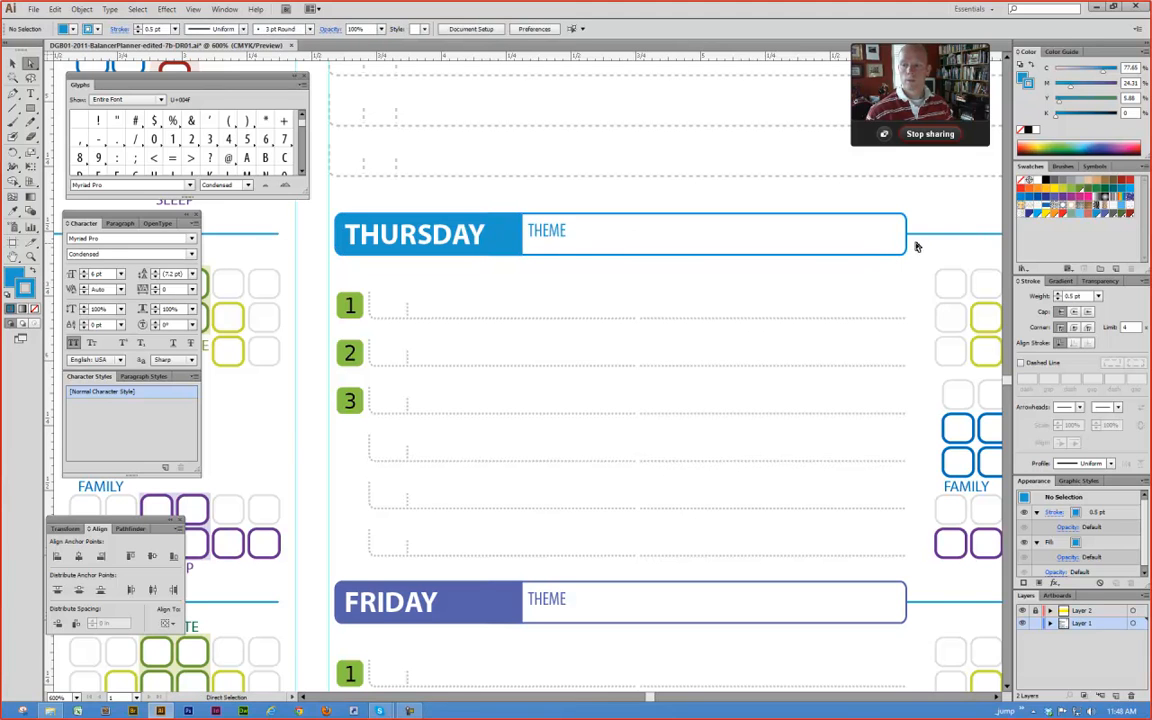
# Step: Apply the R=173 G=67 B=61 swatch to the Friday rule's stroke and the strokes of Thursday's rule, theme box and heading background
pyautogui.click(906, 602)
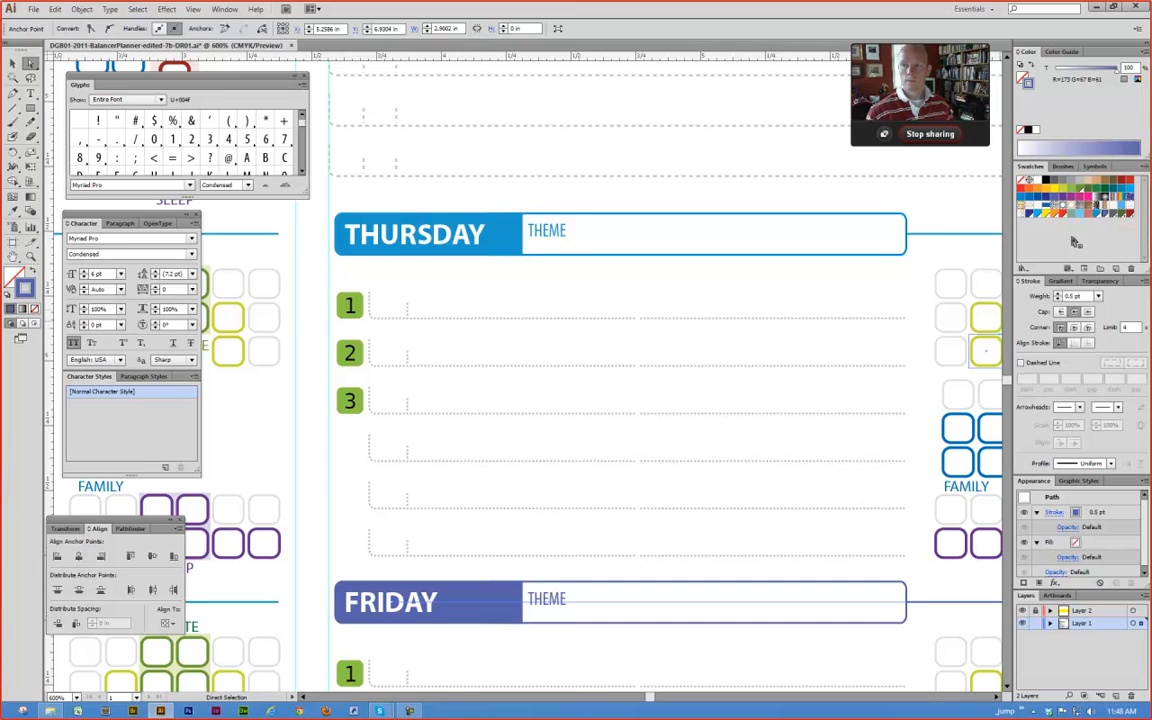
pyautogui.click(936, 235)
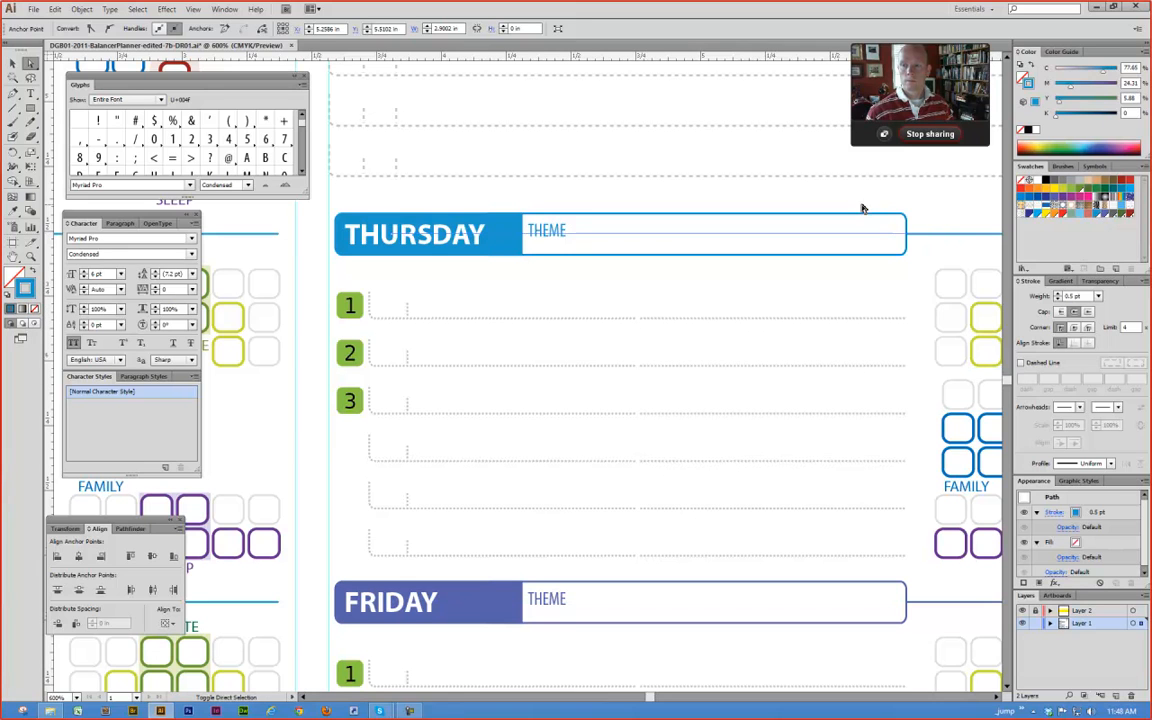
pyautogui.keyDown('shift'); pyautogui.click(862, 214); pyautogui.keyUp('shift')
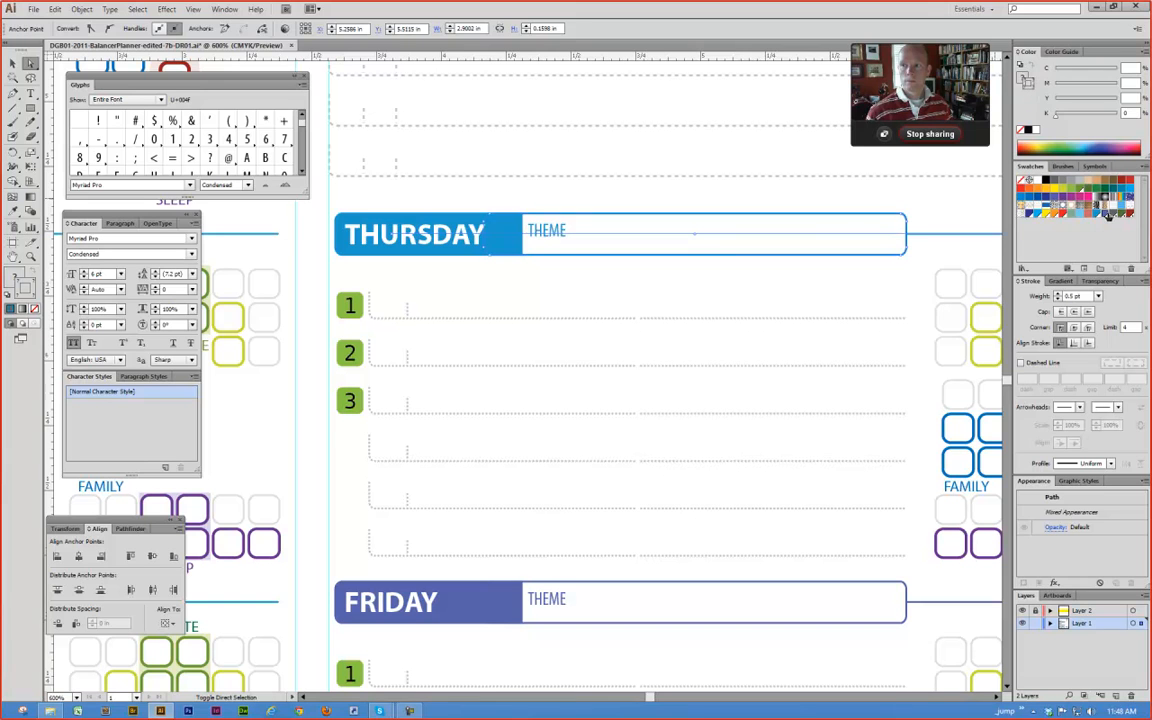
pyautogui.click(1105, 212)
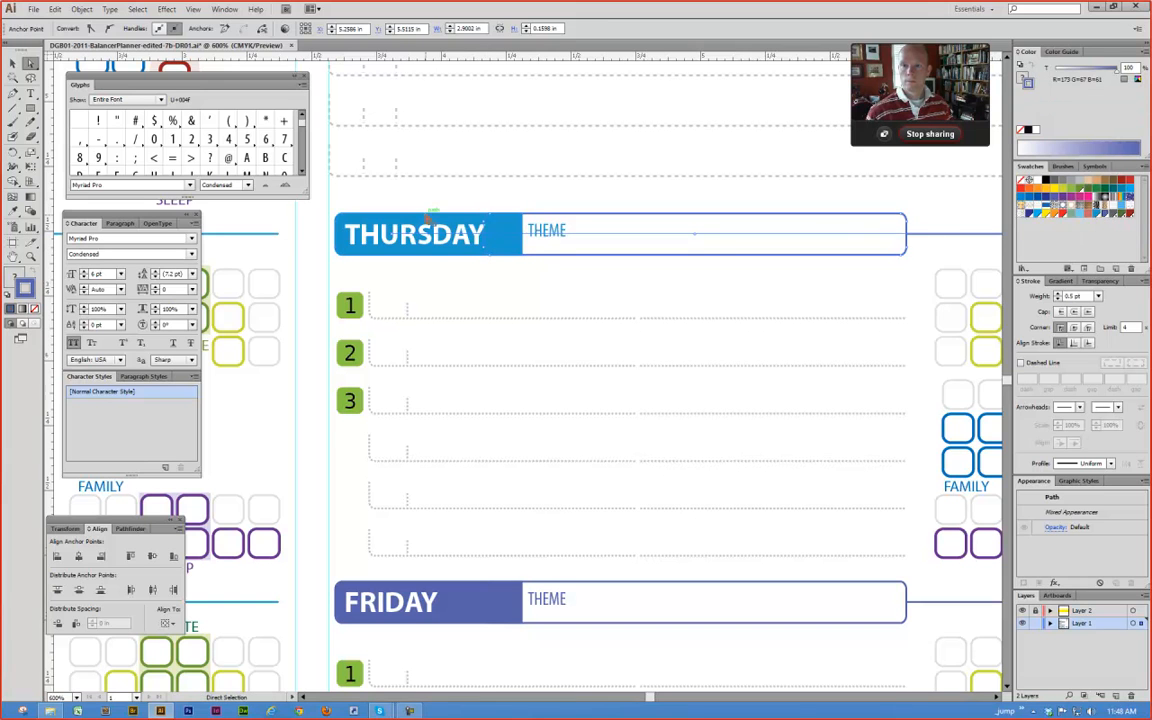
pyautogui.click(453, 213)
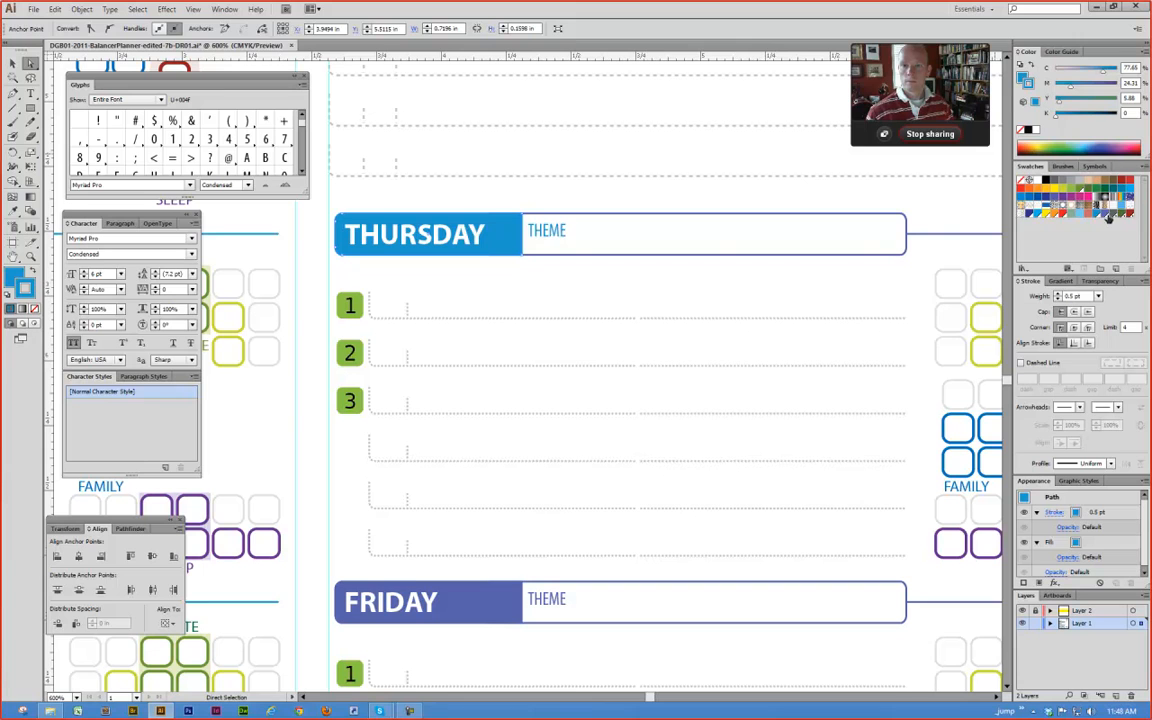
# Step: Fill the second column's Thursday heading background and THEME label with the R=173 G=67 B=61 swatch
pyautogui.click(547, 246)
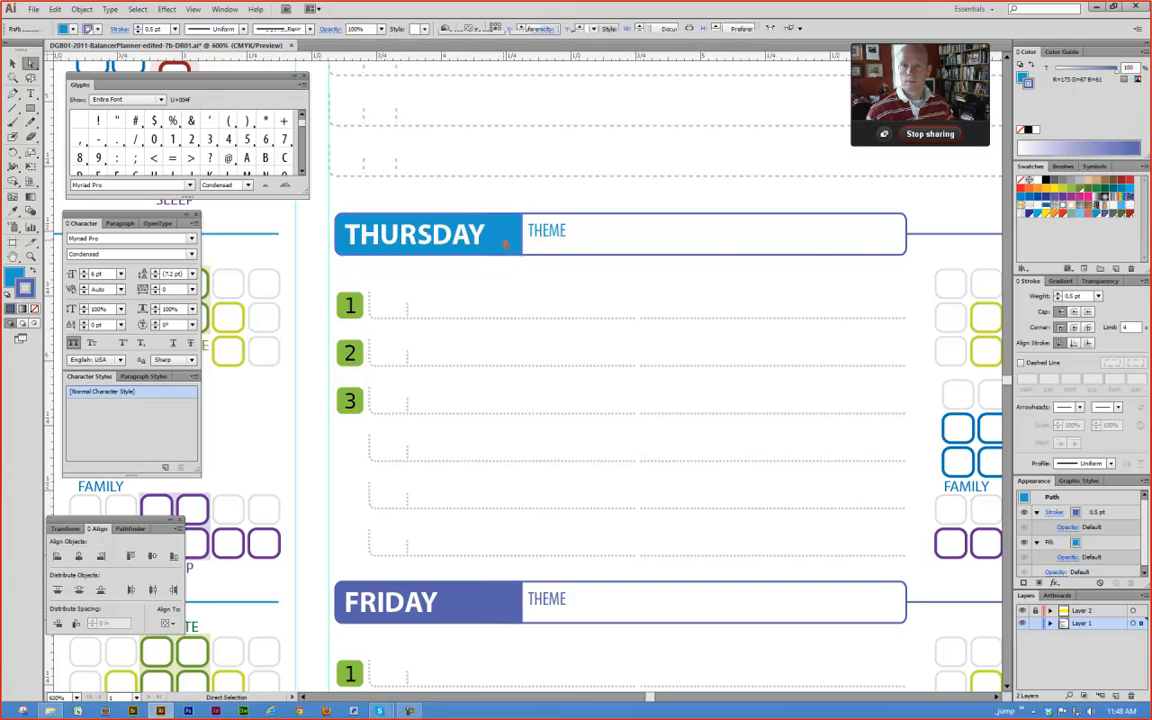
pyautogui.keyDown('shift'); pyautogui.click(547, 238); pyautogui.keyUp('shift')
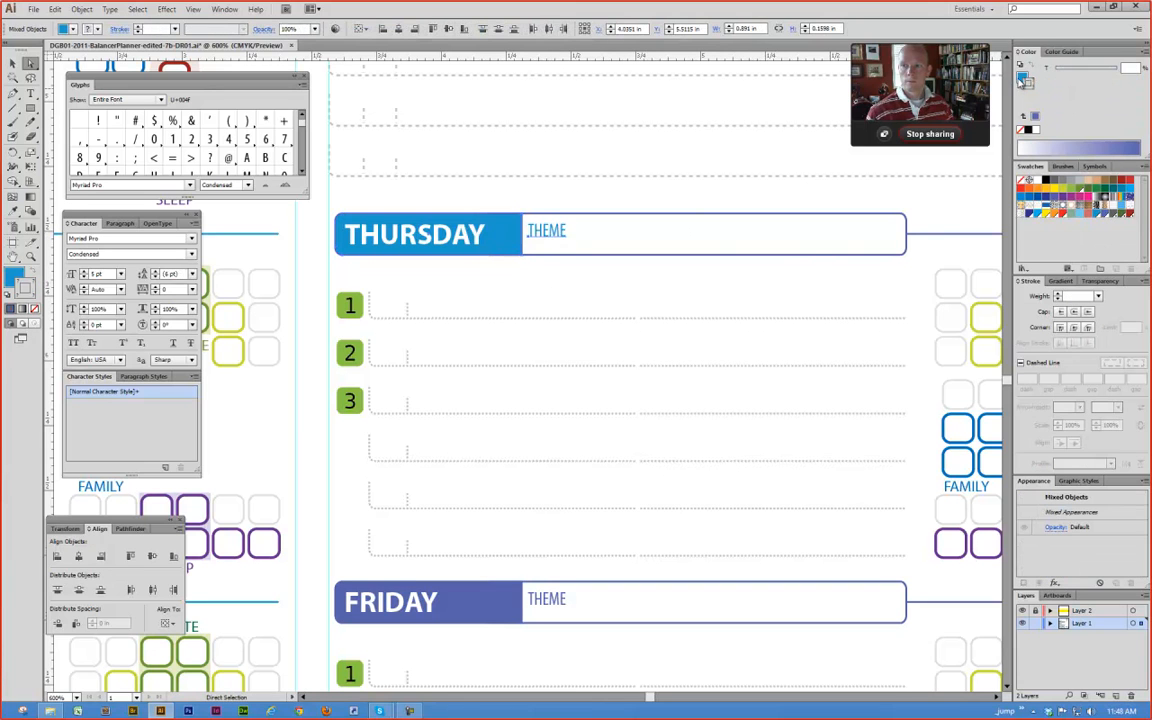
pyautogui.click(1104, 213)
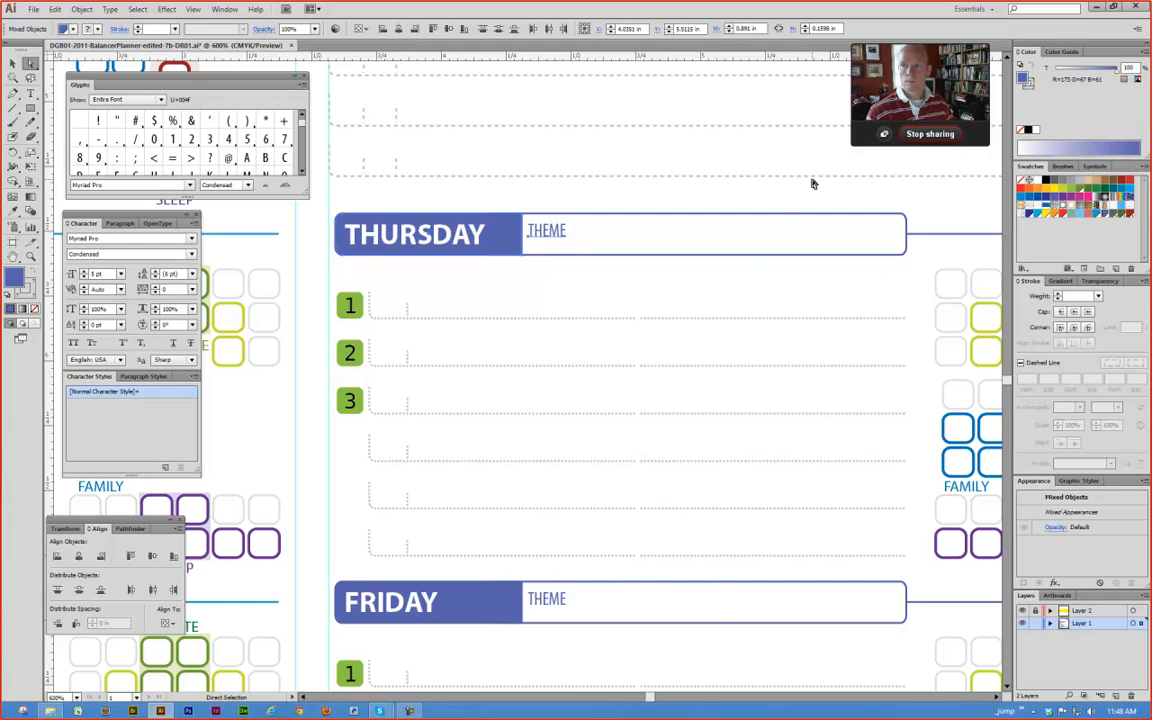
# Step: Delete the old Saturday block lying beside the page and bring the whole page back into view
pyautogui.click(737, 290)
pyautogui.keyDown('ctrl'); pyautogui.keyDown('alt'); pyautogui.click(738, 292); pyautogui.keyUp('alt'); pyautogui.keyUp('ctrl')
pyautogui.keyDown('ctrl'); pyautogui.keyDown('alt'); pyautogui.click(525, 363); pyautogui.keyUp('alt'); pyautogui.keyUp('ctrl')
pyautogui.moveTo(491, 384); pyautogui.dragTo(633, 268)
pyautogui.keyDown('ctrl'); pyautogui.keyDown('alt'); pyautogui.click(595, 324); pyautogui.keyUp('alt'); pyautogui.keyUp('ctrl')
pyautogui.keyDown('ctrl'); pyautogui.keyDown('alt'); pyautogui.click(498, 437); pyautogui.keyUp('alt'); pyautogui.keyUp('ctrl')
pyautogui.moveTo(740, 395); pyautogui.dragTo(828, 513)
pyautogui.press('Delete')
pyautogui.moveTo(649, 317); pyautogui.dragTo(826, 450)
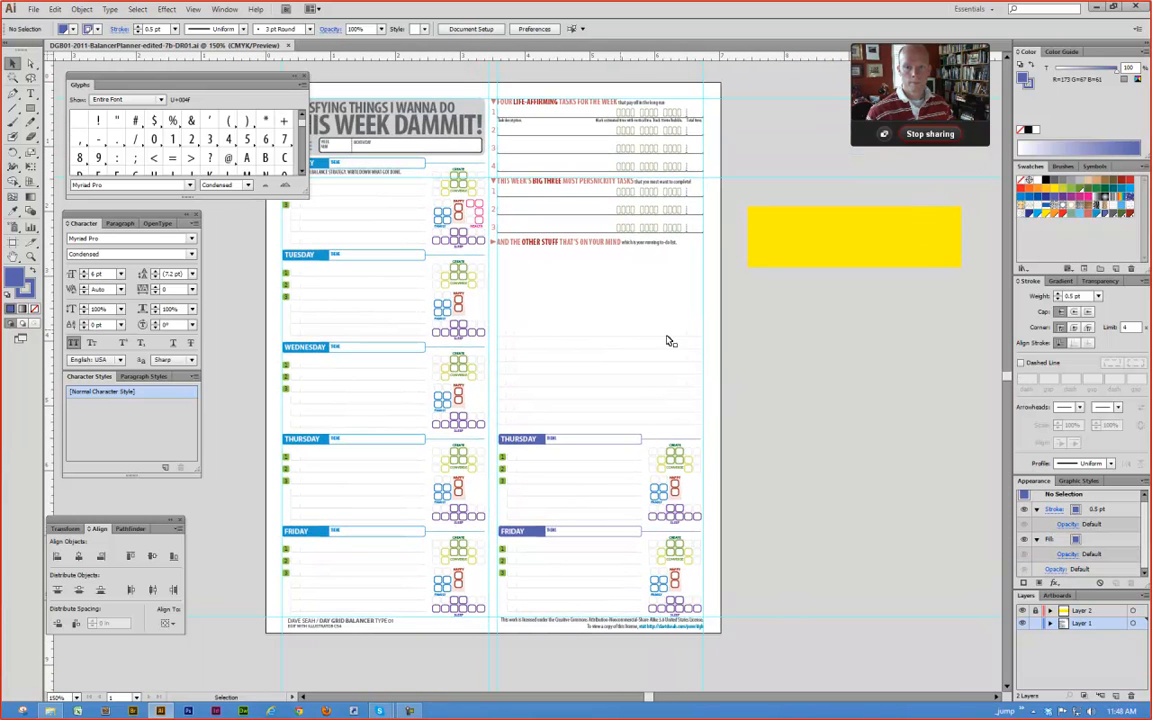
# Step: Save the planner as a new version named DGB01-2011-BalancerPlanner-edited-7b-DR02.ai, accepting the spot colour notice
pyautogui.hotkey('ctrl', 'shift', 's')
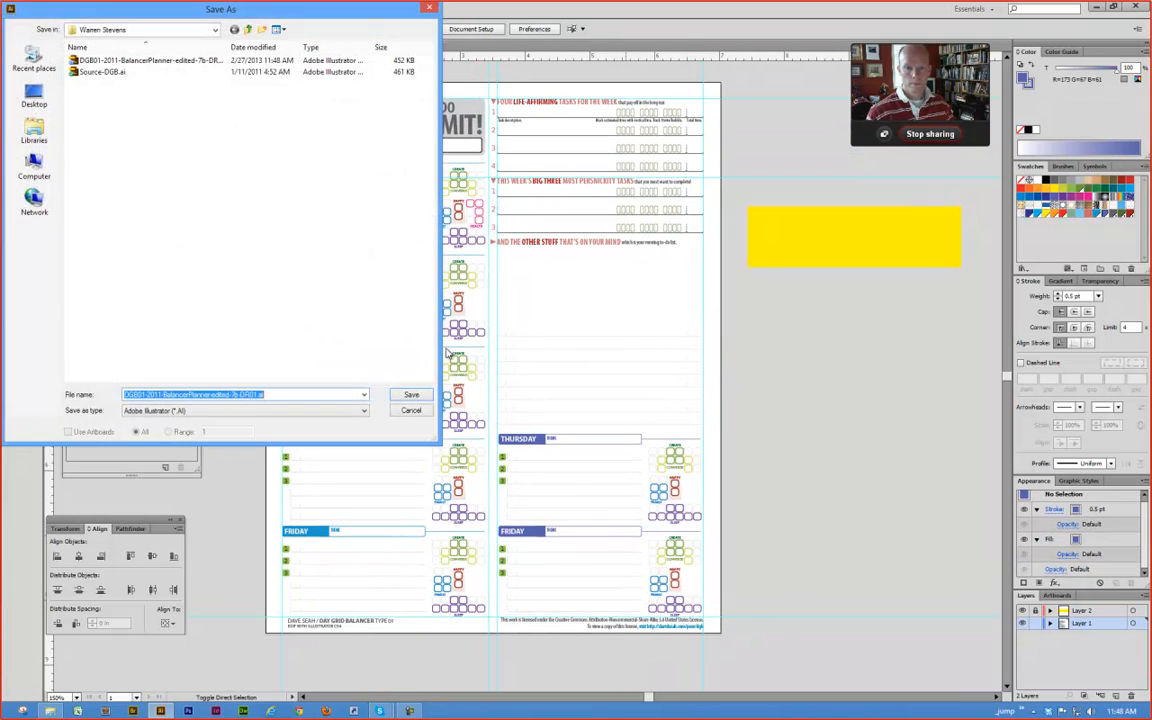
pyautogui.click(258, 393)
pyautogui.press('Return')
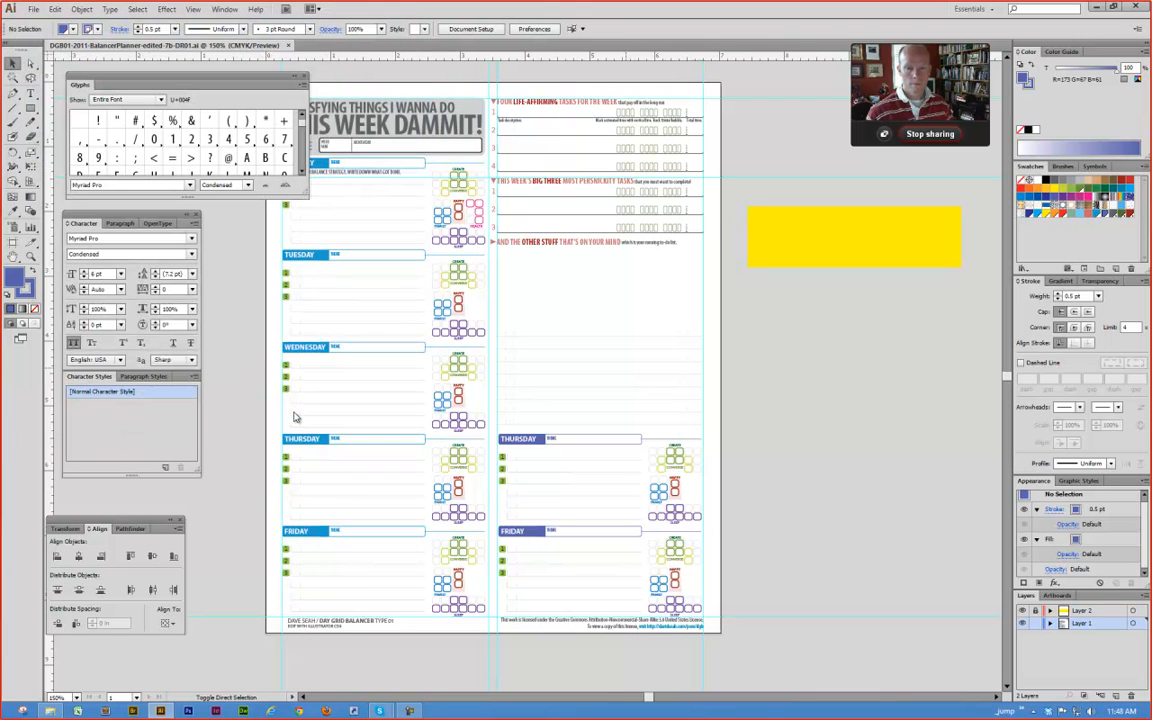
pyautogui.click(636, 371)
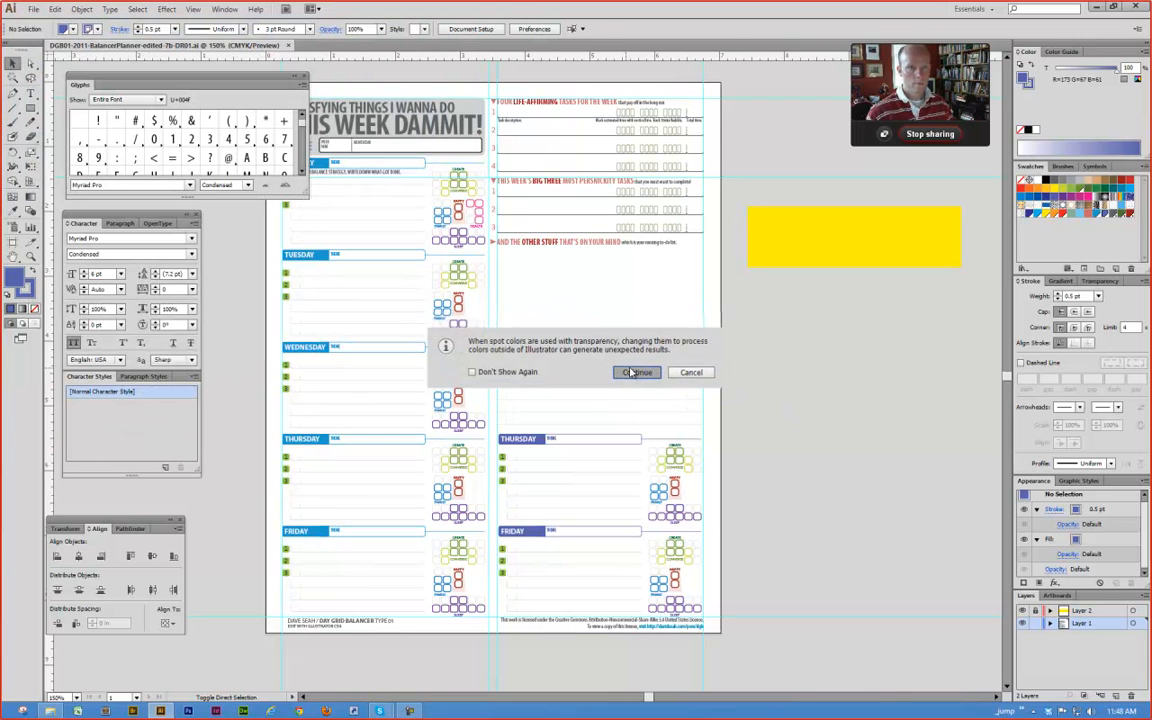
pyautogui.click(619, 525)
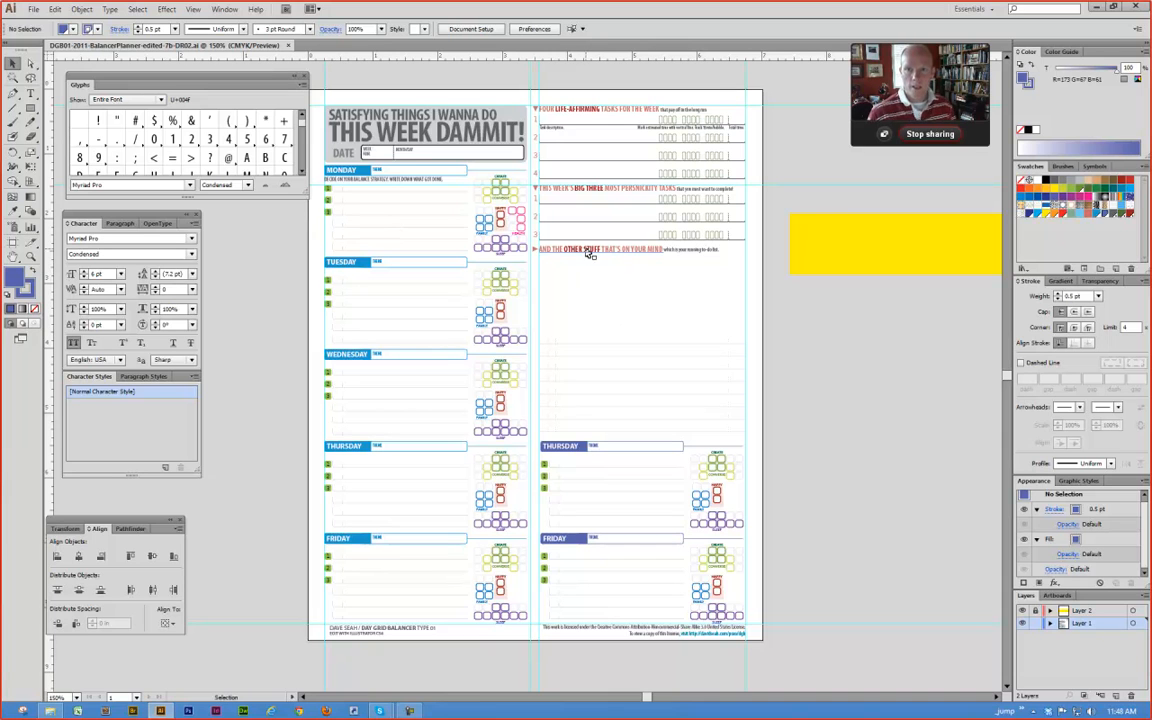
# Step: Compare the type size of the instruction under Monday with the captions below the first life-affirming task
pyautogui.press('a')
pyautogui.moveTo(514, 87); pyautogui.dragTo(743, 319)
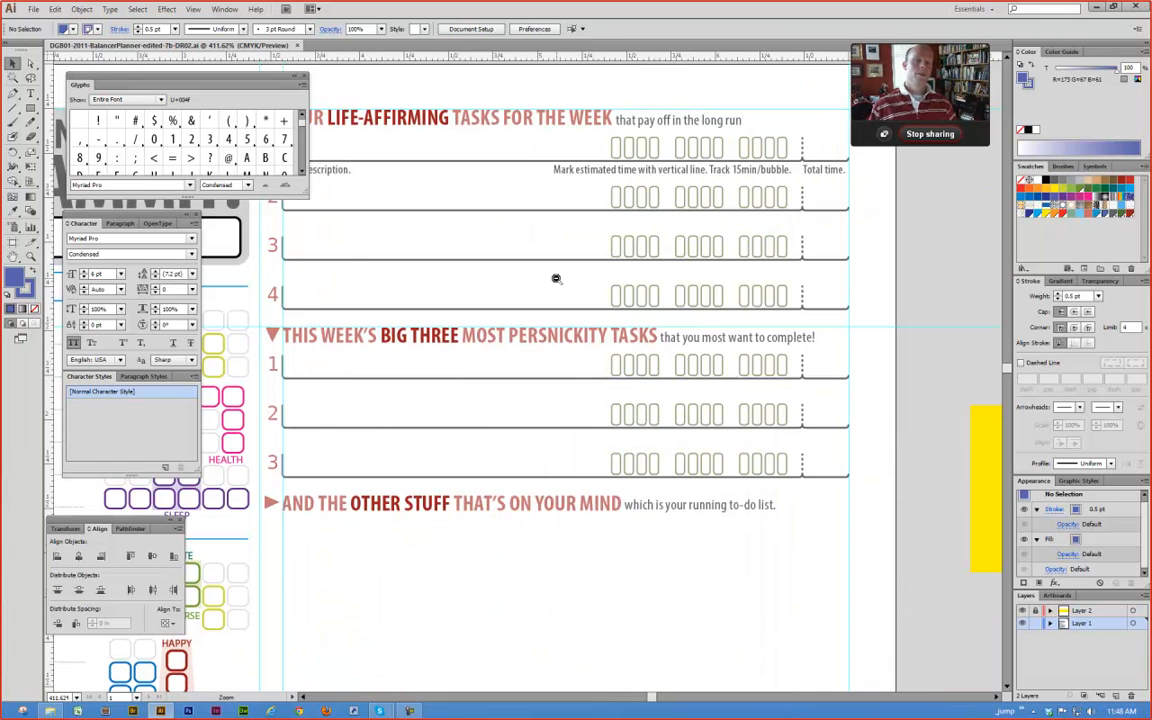
pyautogui.keyDown('ctrl'); pyautogui.keyDown('alt'); pyautogui.click(556, 279); pyautogui.keyUp('alt'); pyautogui.keyUp('ctrl')
pyautogui.keyDown('ctrl'); pyautogui.keyDown('alt'); pyautogui.click(556, 279); pyautogui.keyUp('alt'); pyautogui.keyUp('ctrl')
pyautogui.moveTo(487, 384); pyautogui.dragTo(741, 260)
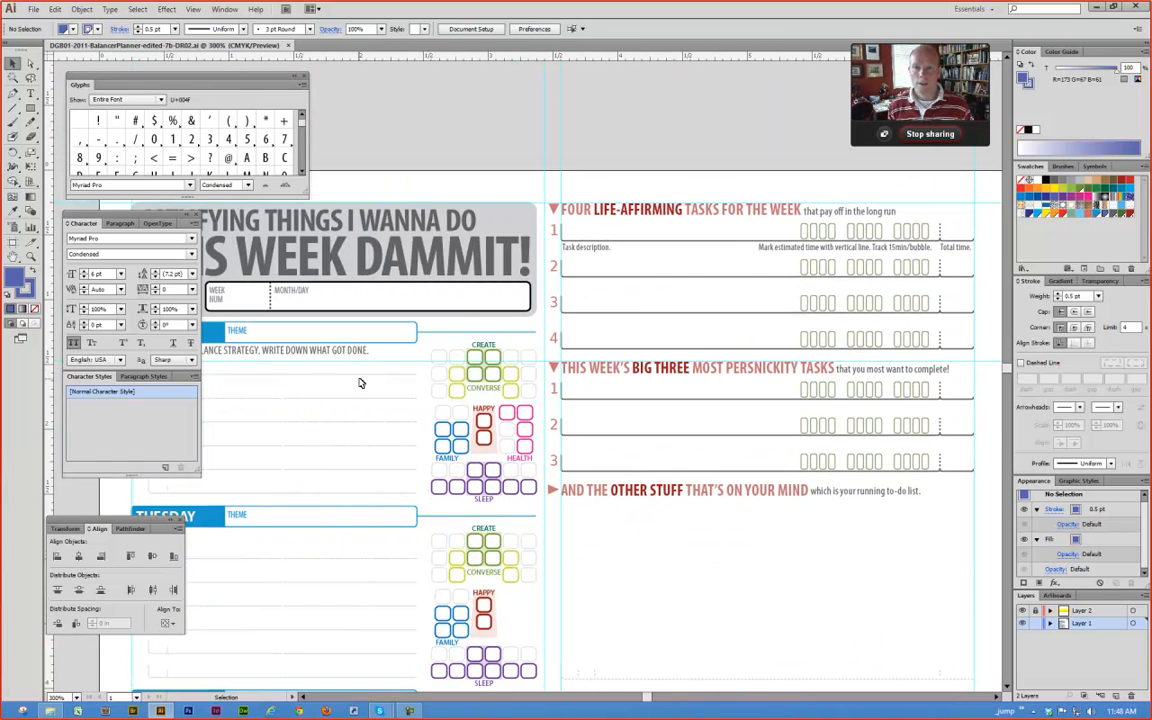
pyautogui.hotkey('ctrl', '-')
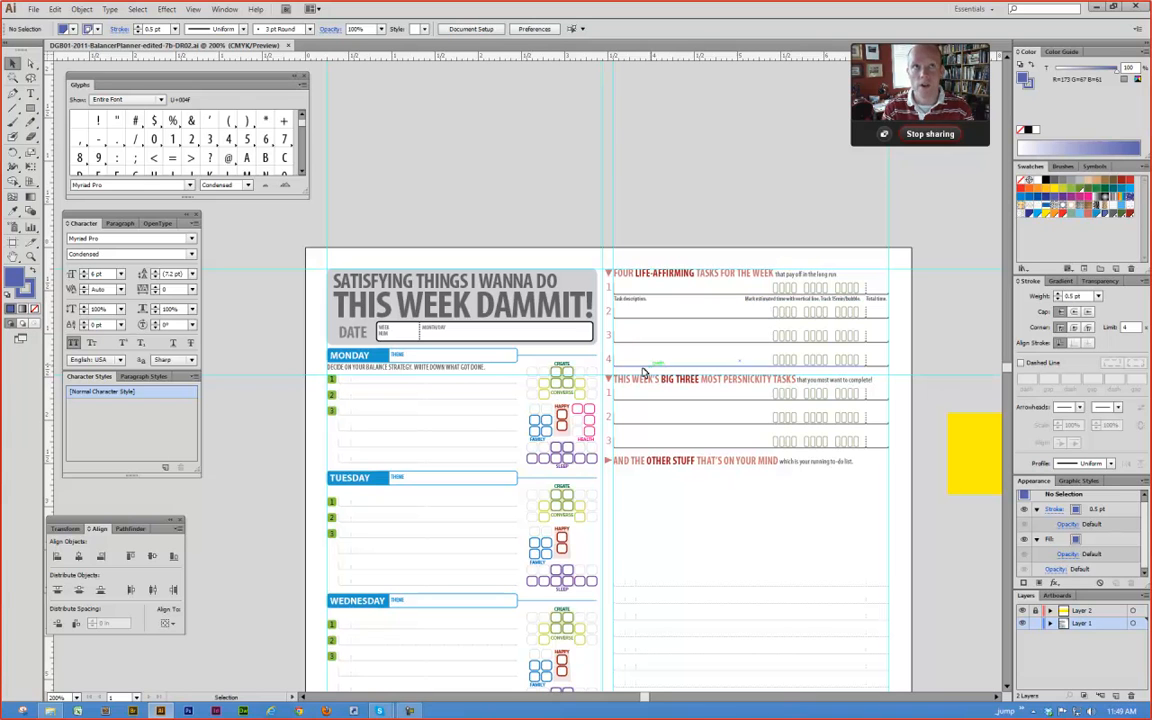
pyautogui.click(455, 373)
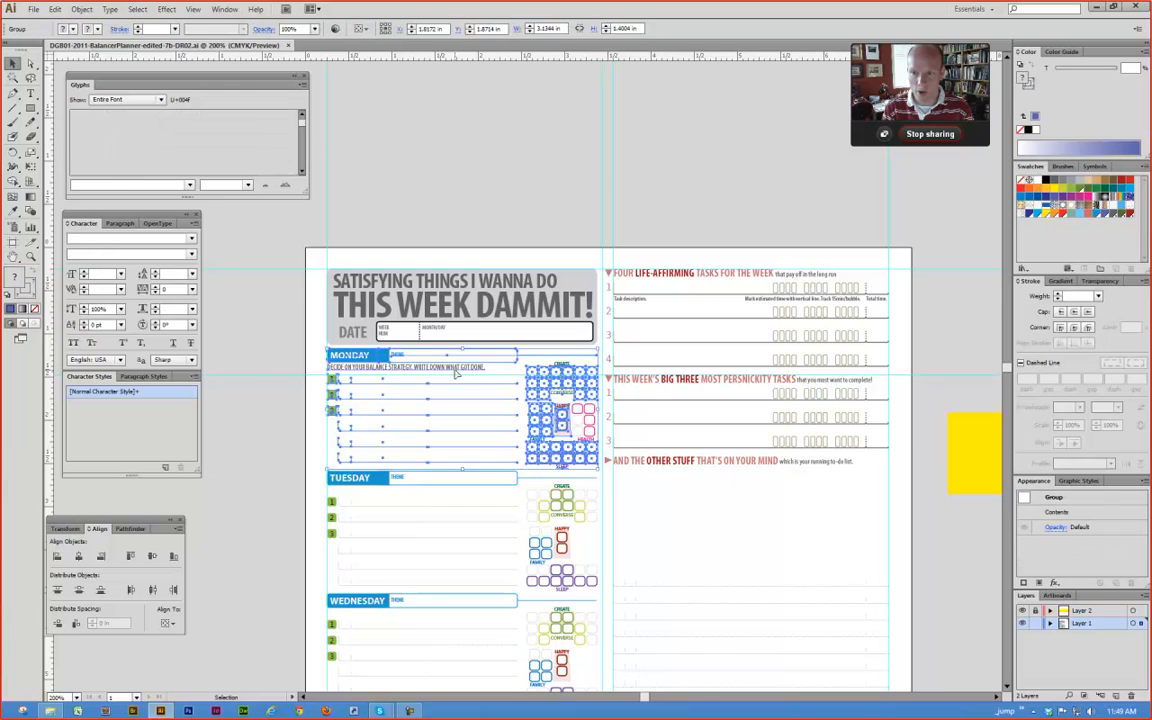
pyautogui.press('a')
pyautogui.click(470, 369)
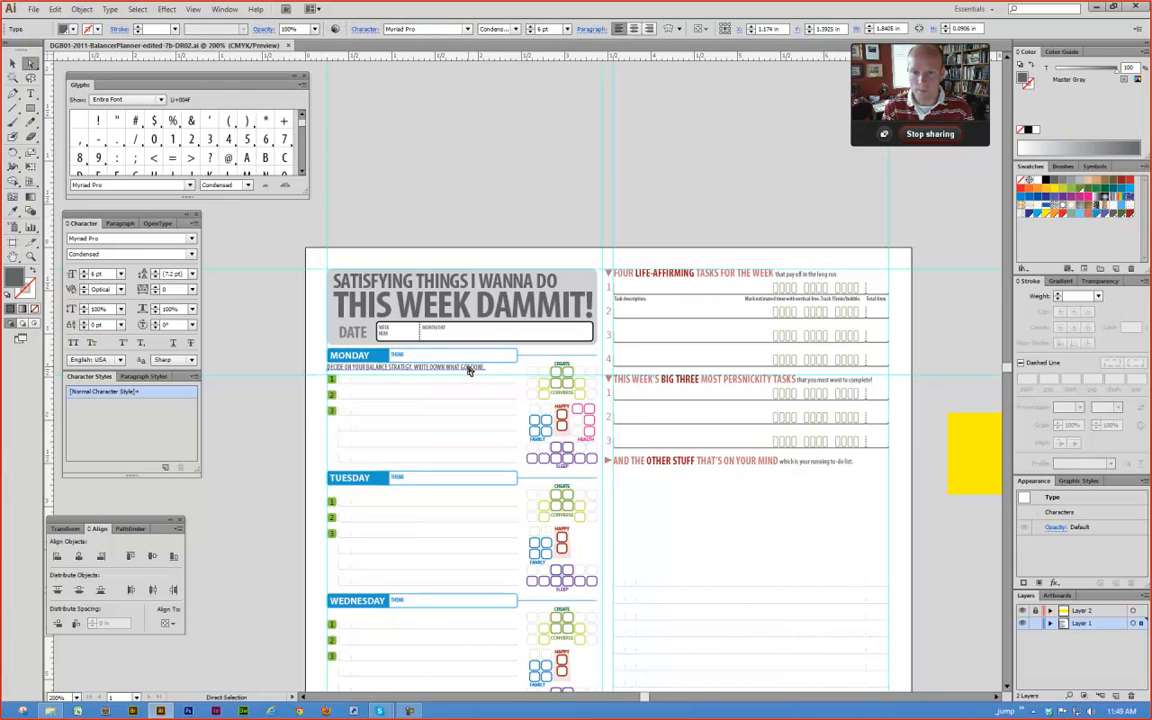
pyautogui.click(808, 273)
pyautogui.click(812, 247)
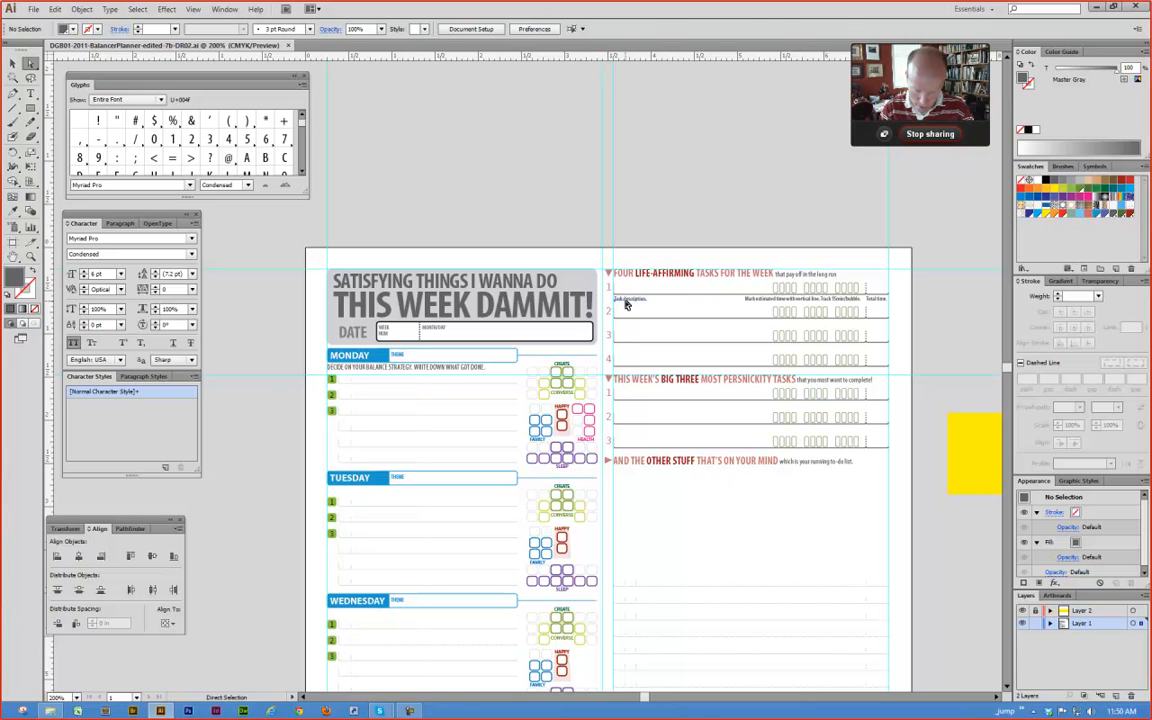
pyautogui.doubleClick(757, 300)
pyautogui.press('Escape')
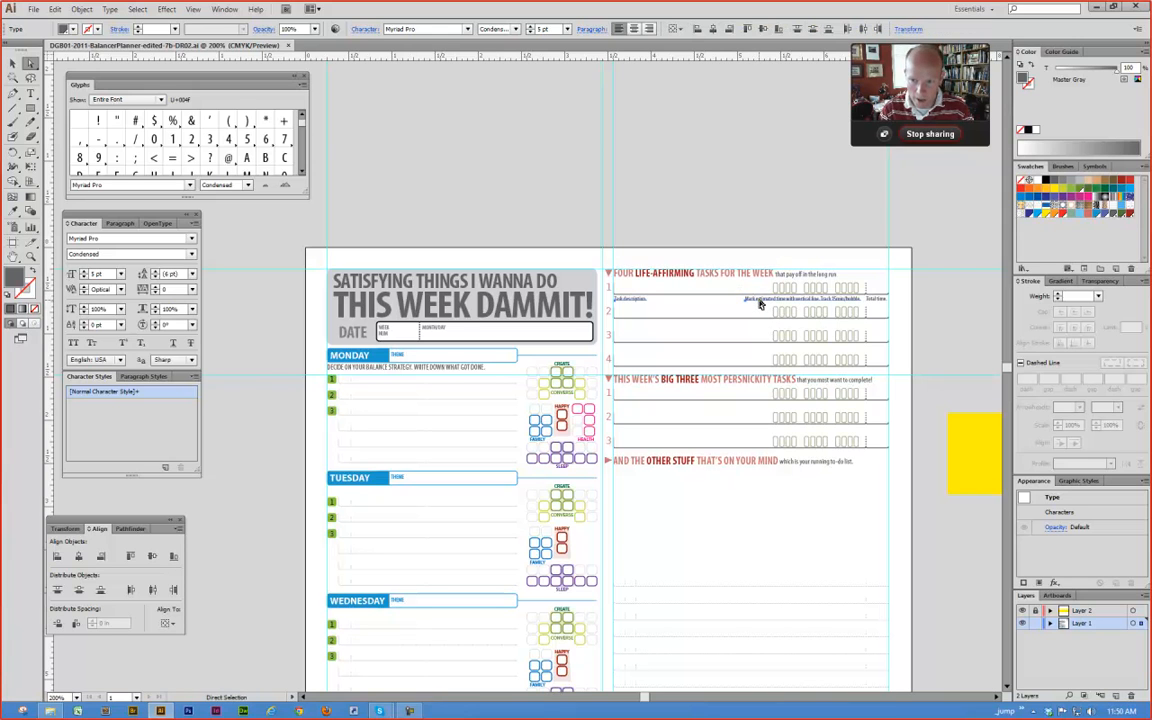
pyautogui.click(452, 368)
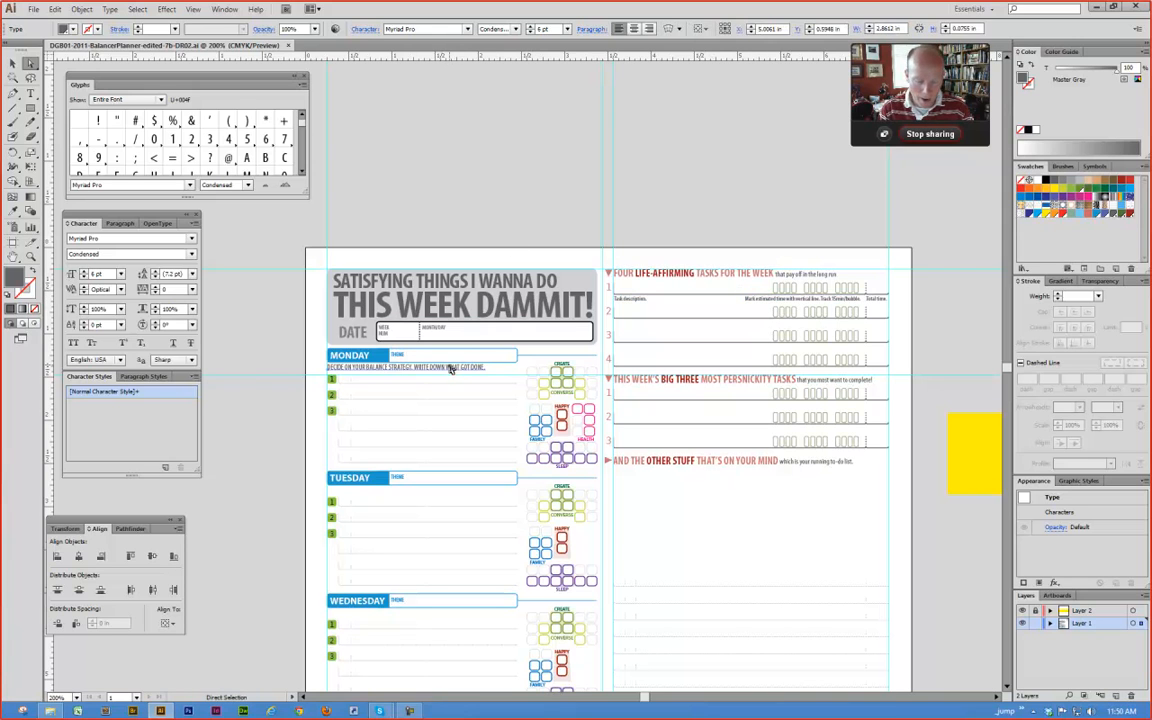
pyautogui.click(604, 172)
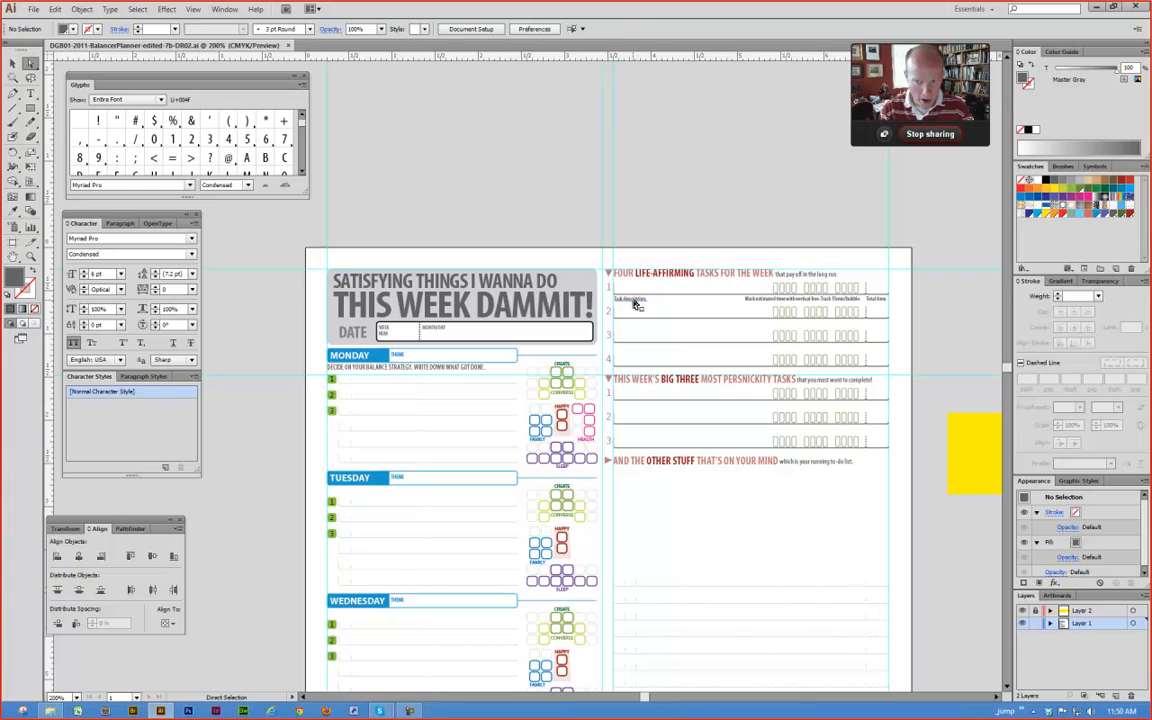
# Step: Set the task description and estimated-time captions to 6 pt and move the estimated-time caption left, clear of the total-time caption
pyautogui.click(714, 305)
pyautogui.keyDown('shift'); pyautogui.click(752, 301); pyautogui.keyUp('shift')
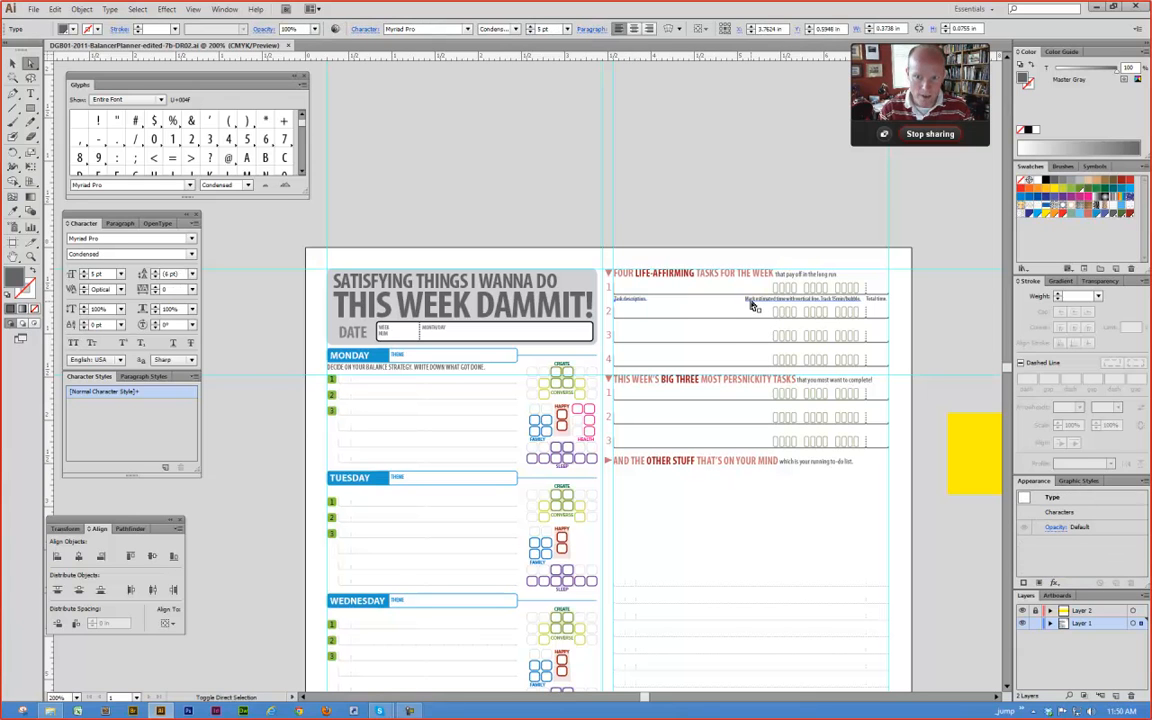
pyautogui.click(568, 30)
pyautogui.click(580, 57)
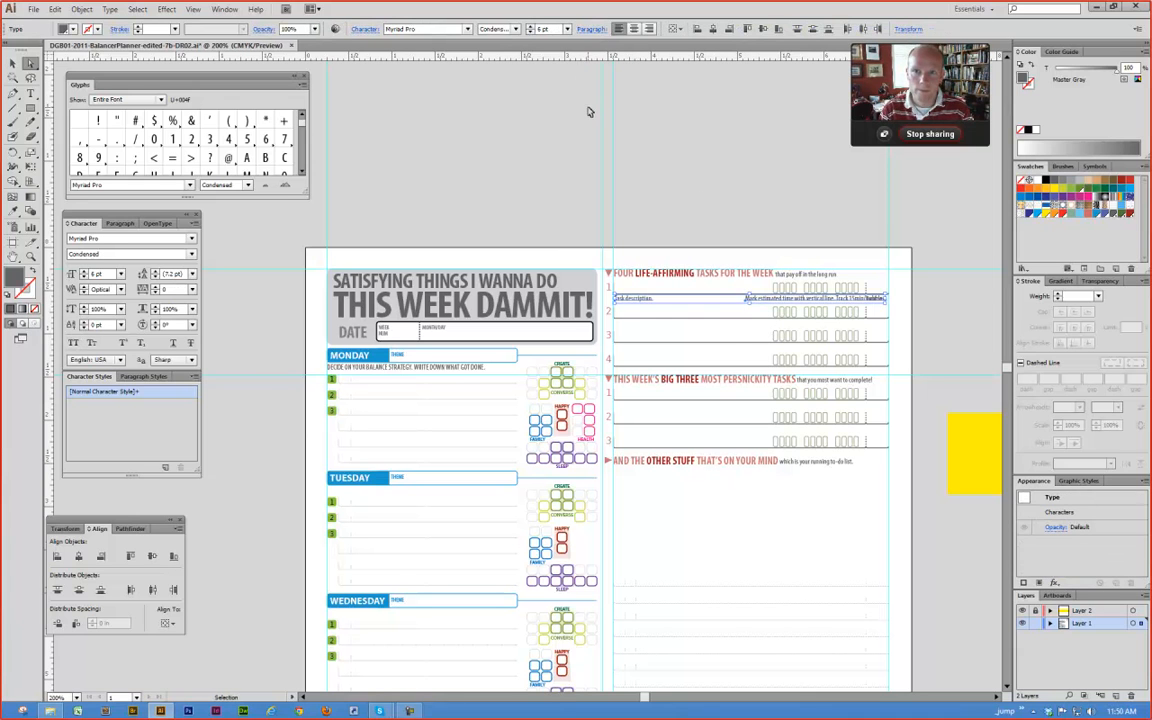
pyautogui.click(652, 183)
pyautogui.moveTo(766, 298); pyautogui.dragTo(730, 302)
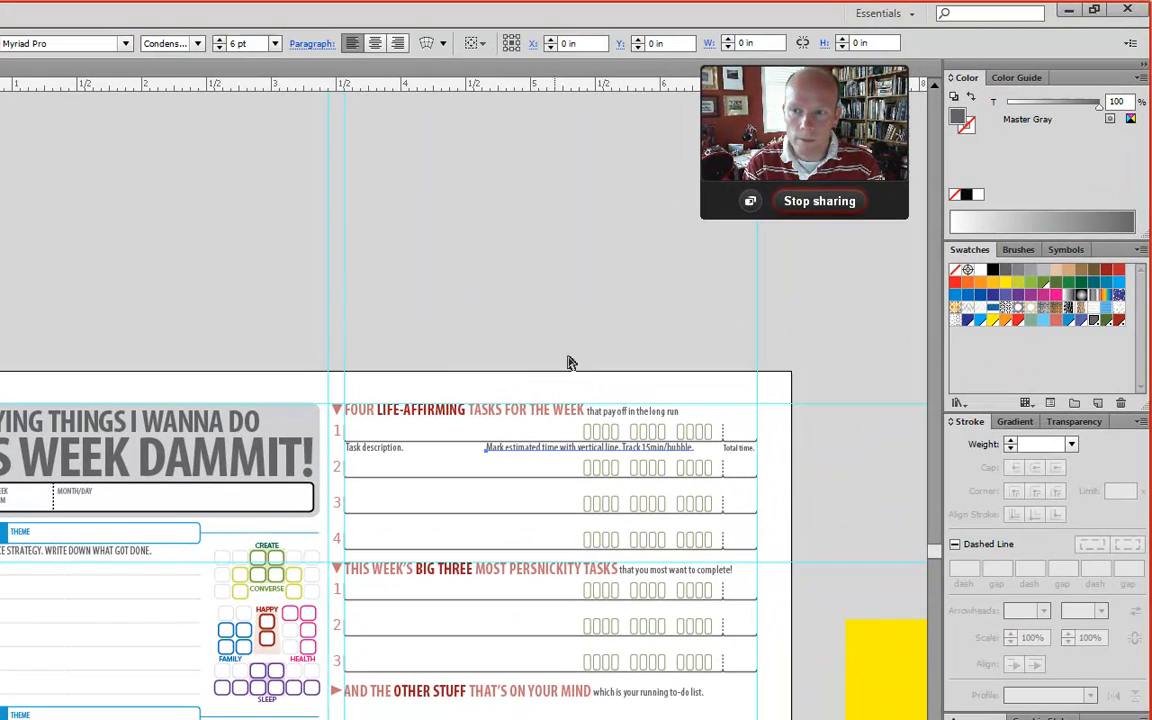
# Step: Set the "Total time." caption below the first life-affirming task to 6 pt
pyautogui.click(742, 448)
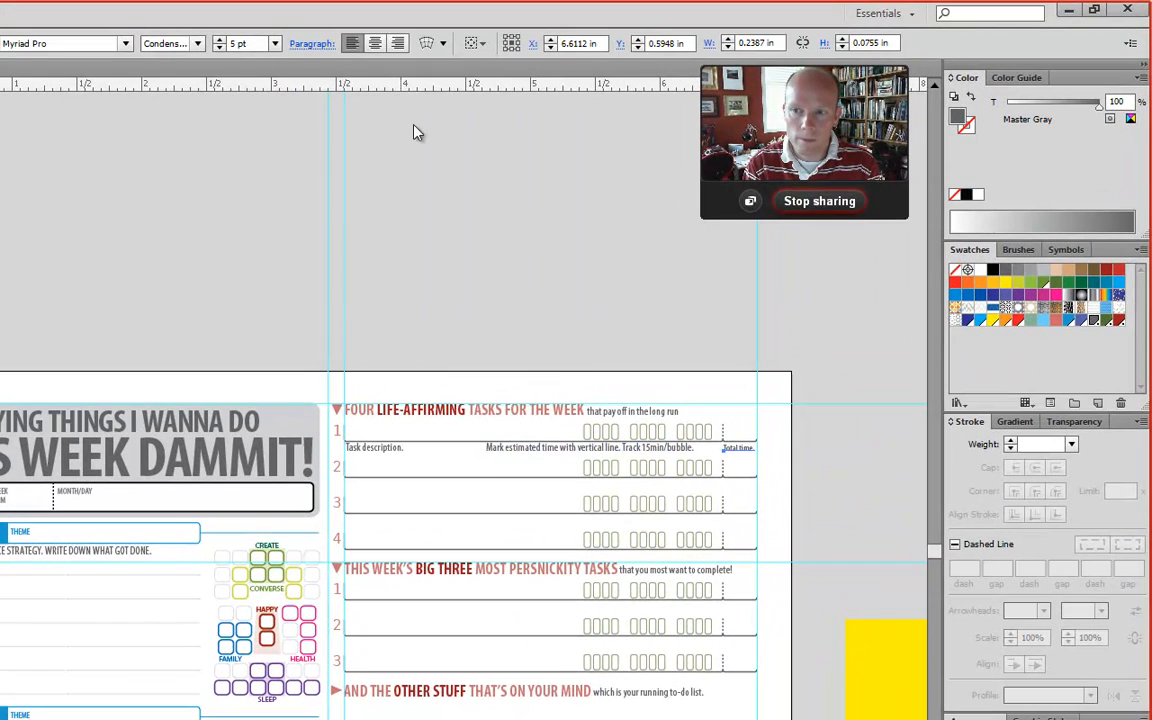
pyautogui.click(273, 43)
pyautogui.click(294, 108)
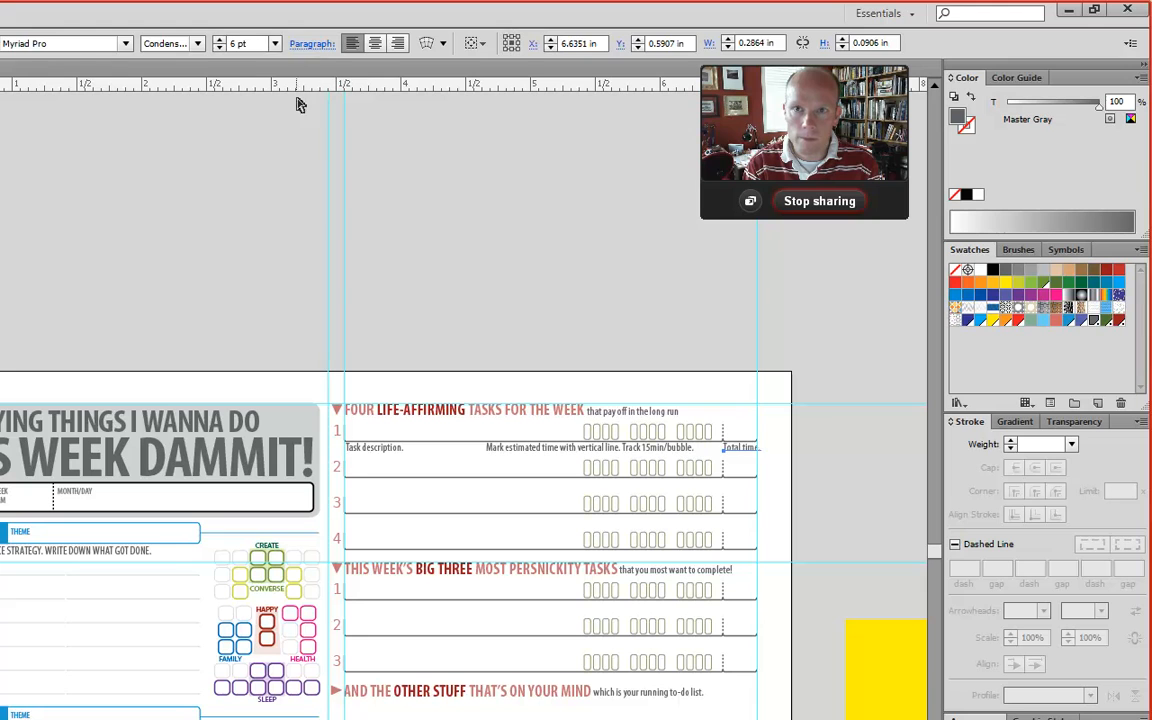
pyautogui.click(350, 165)
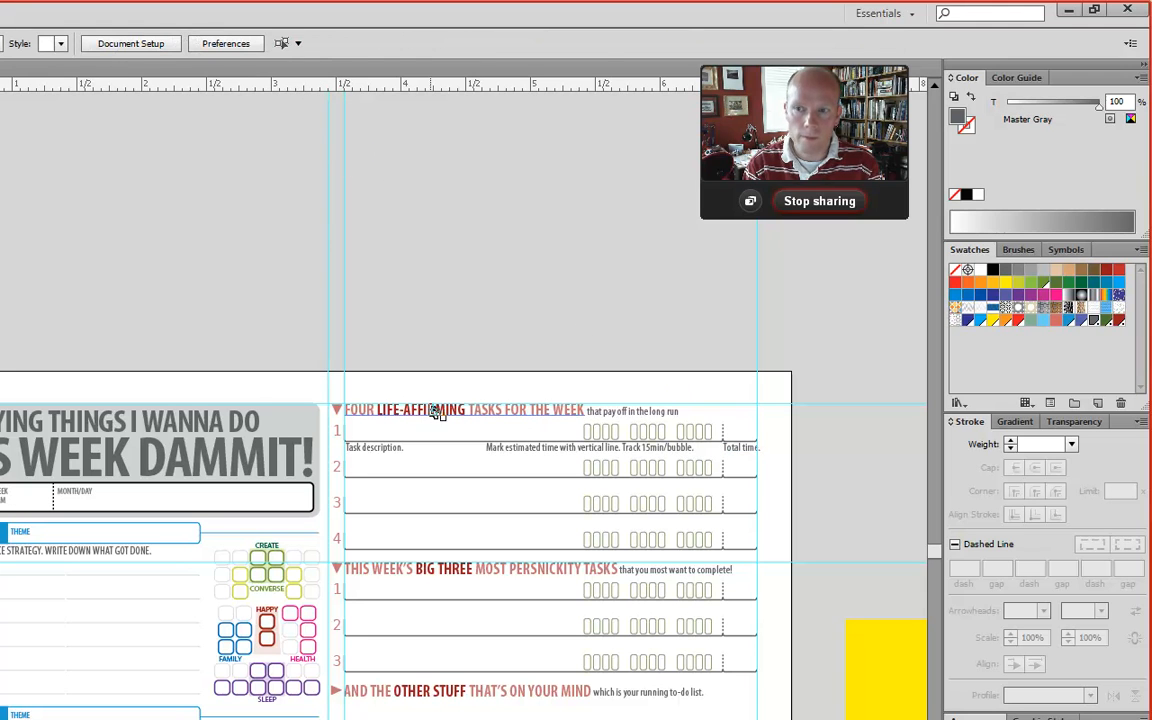
# Step: Apply All Caps to the task description, estimated-time and total-time captions below the first life-affirming task
pyautogui.click(437, 451)
pyautogui.keyDown('shift'); pyautogui.click(530, 448); pyautogui.keyUp('shift')
pyautogui.keyDown('shift'); pyautogui.click(730, 450); pyautogui.keyUp('shift')
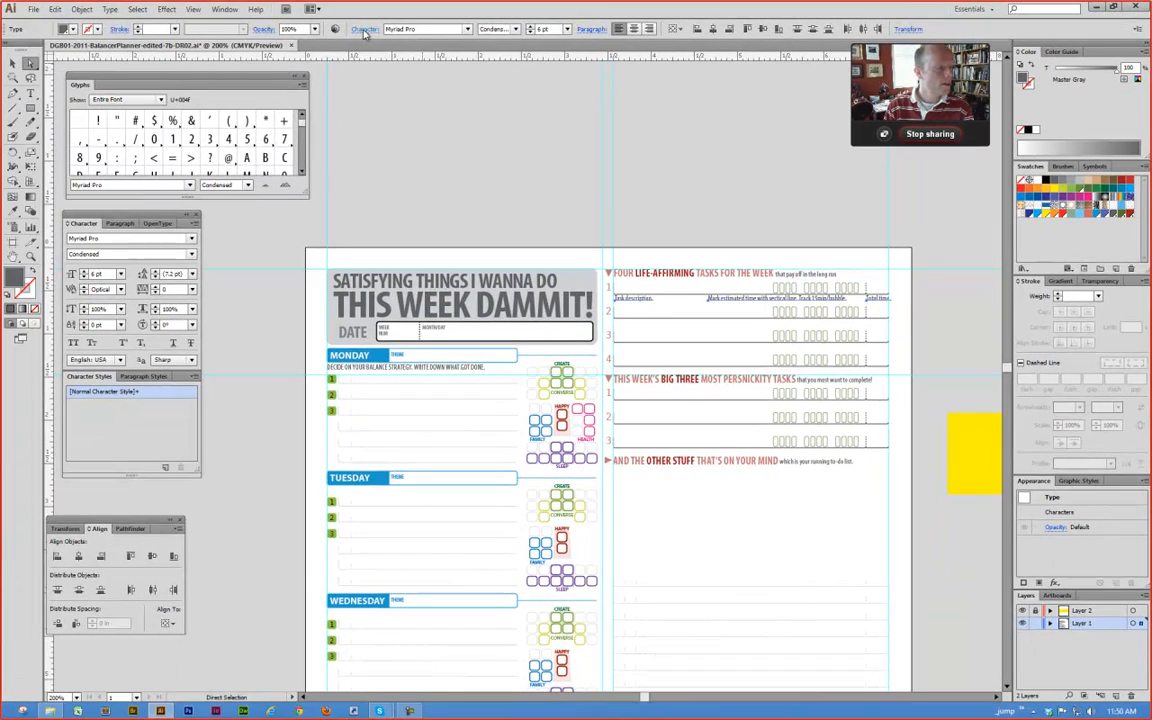
pyautogui.click(365, 31)
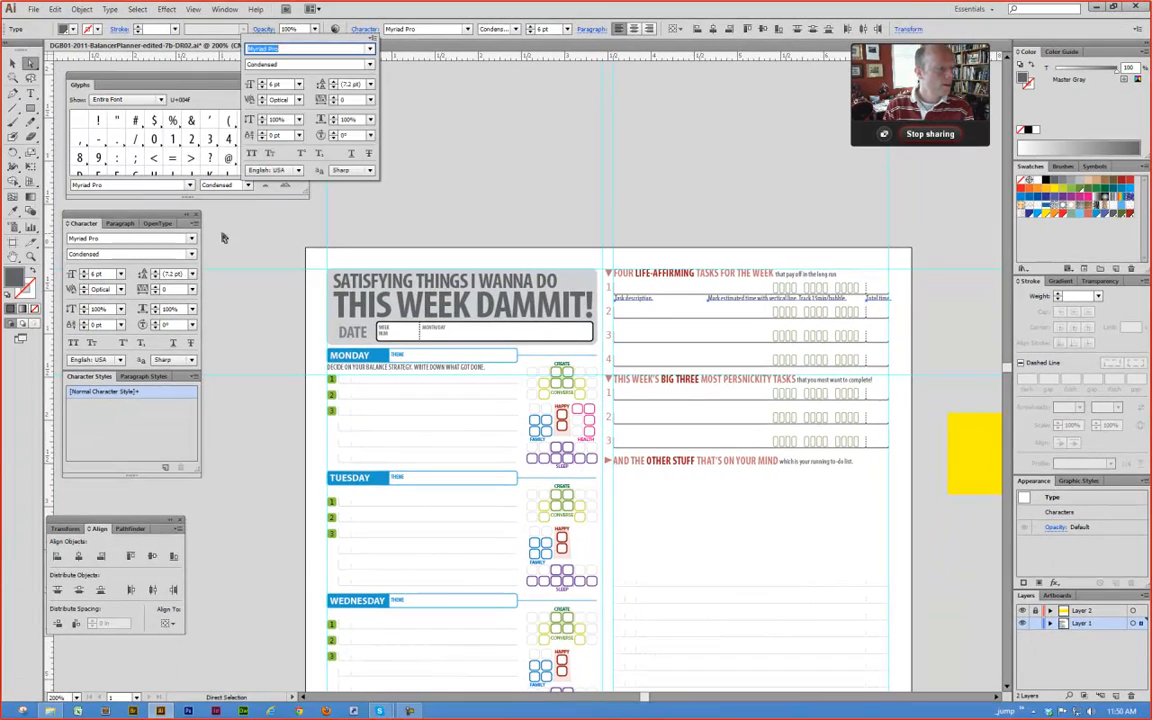
pyautogui.click(172, 205)
pyautogui.click(194, 226)
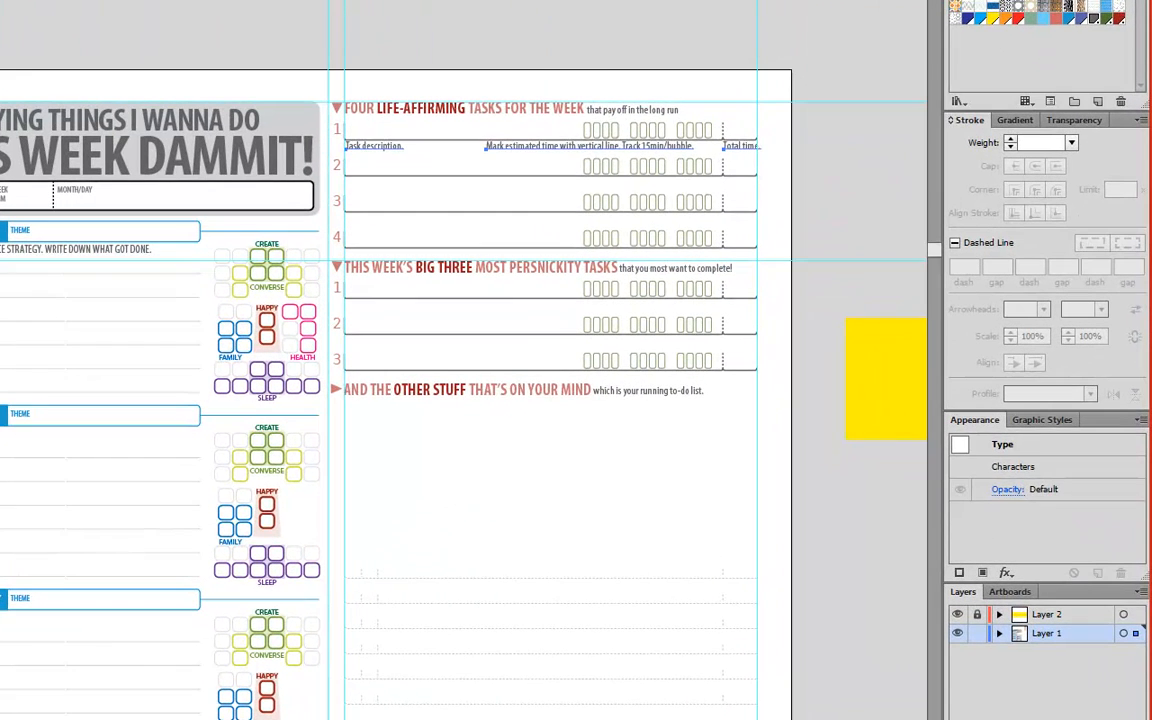
pyautogui.click(14, 116)
pyautogui.click(218, 36)
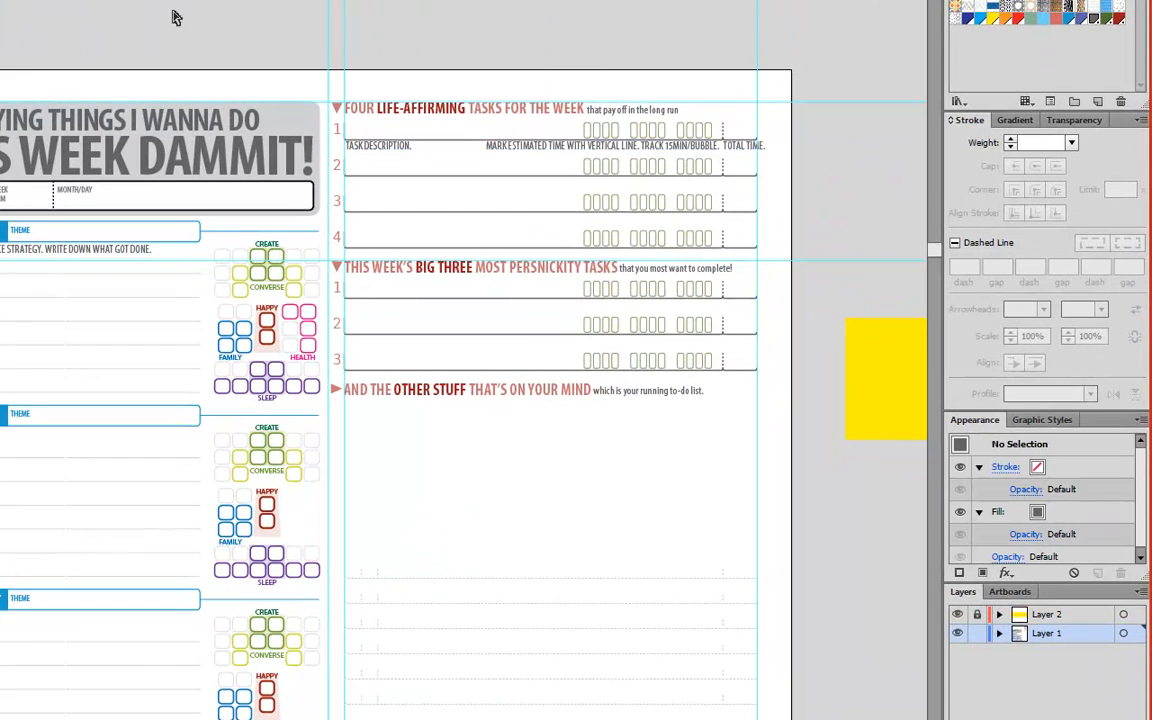
# Step: Nudge all three captions below the first life-affirming task slightly down, away from the rule
pyautogui.click(510, 152)
pyautogui.keyDown('shift'); pyautogui.click(509, 151); pyautogui.keyUp('shift')
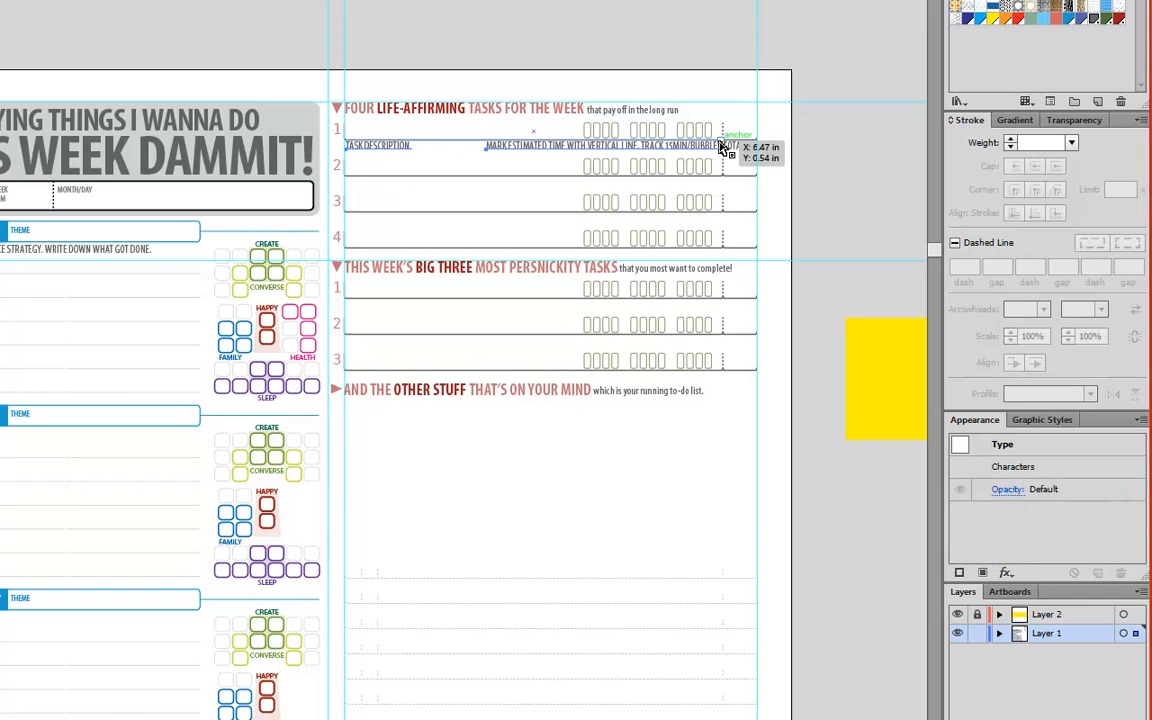
pyautogui.keyDown('shift'); pyautogui.click(748, 152); pyautogui.keyUp('shift')
pyautogui.press('Down')
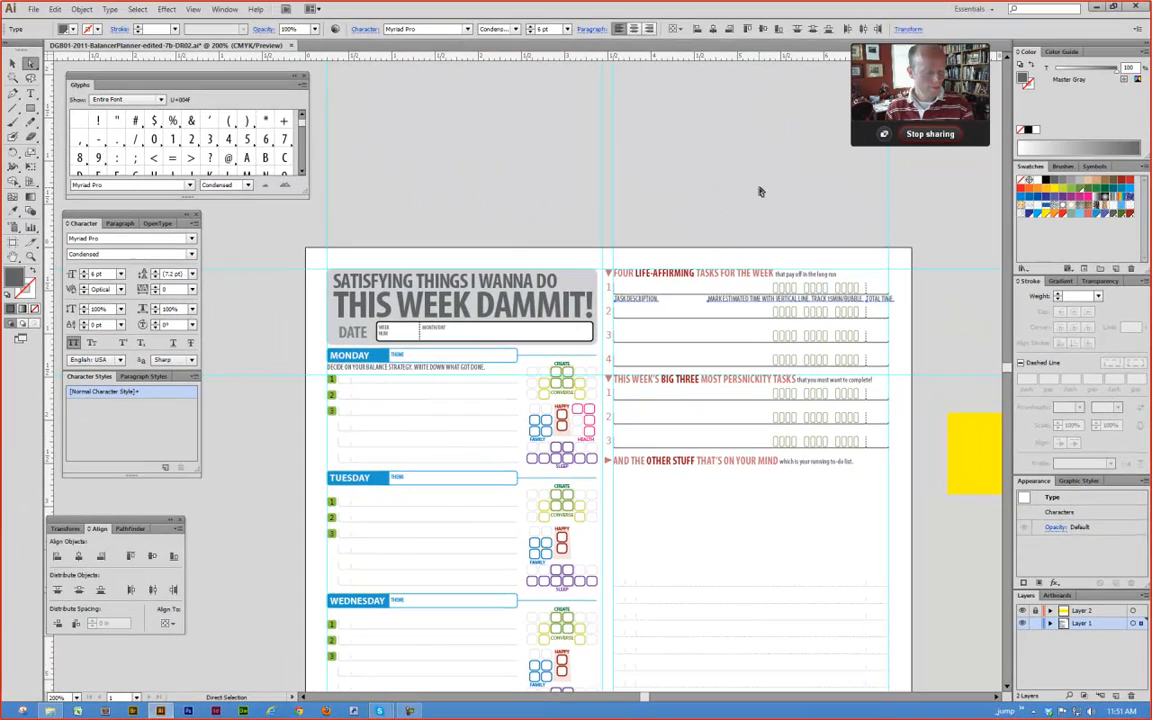
pyautogui.click(760, 191)
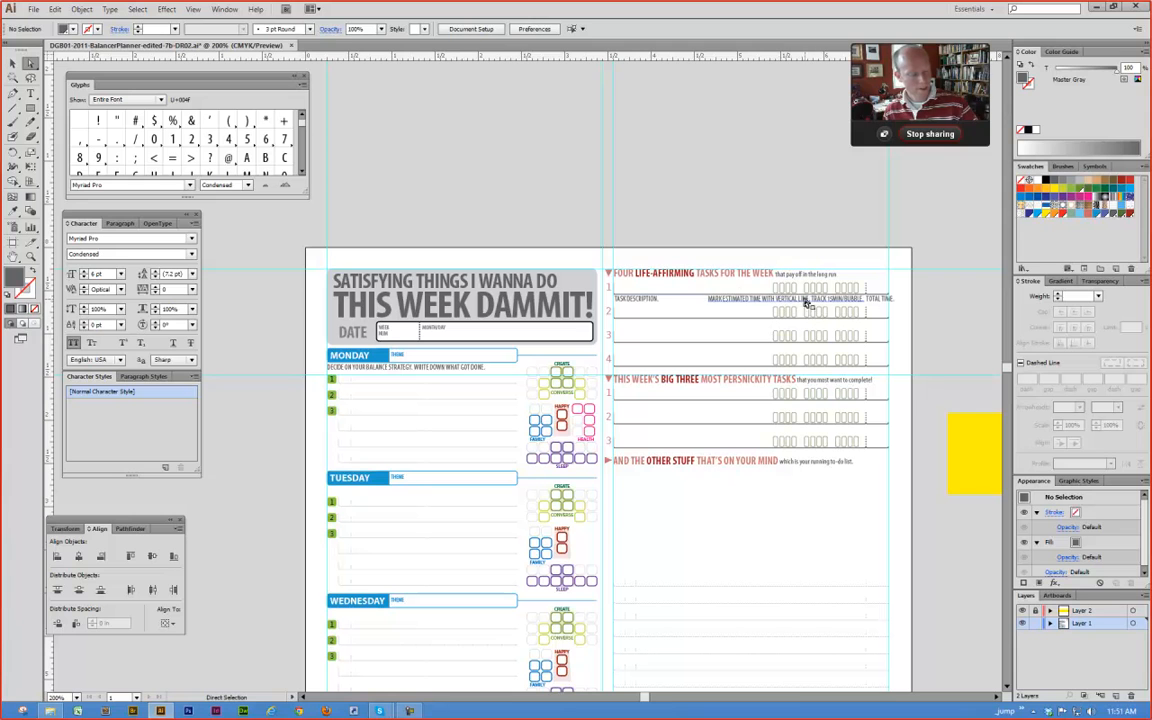
# Step: Shift the estimated-time caption about 0.03 in to the left, away from the total-time caption
pyautogui.hotkey('shift', 'x')
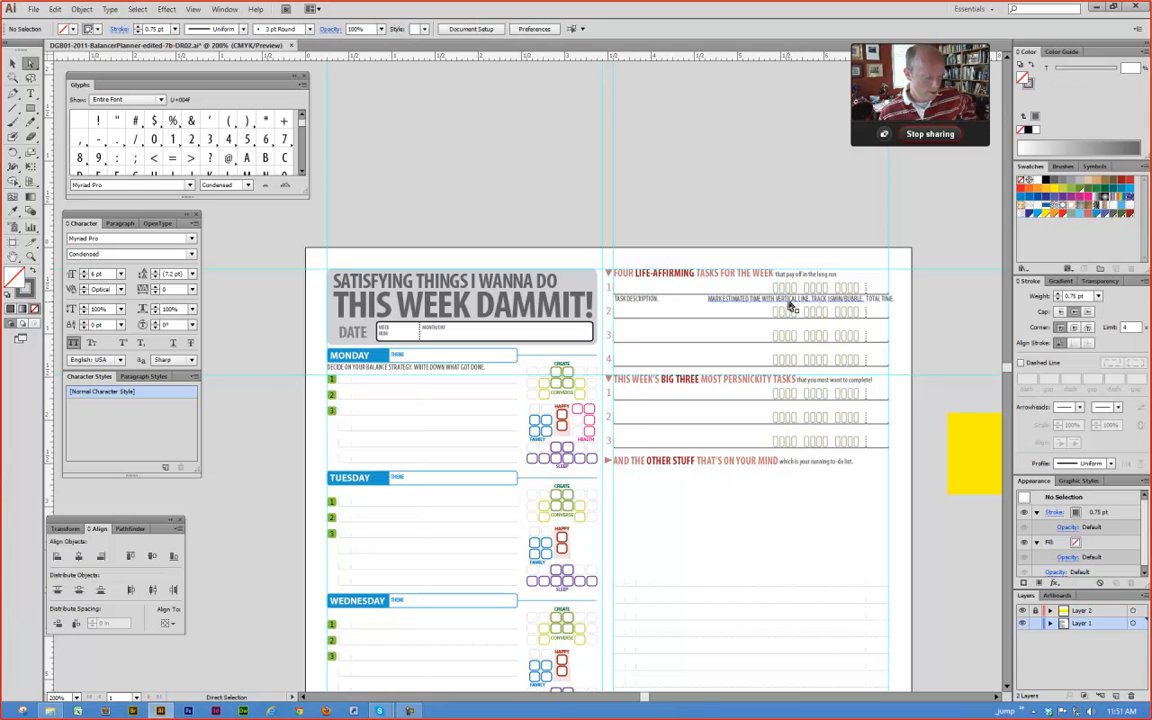
pyautogui.click(790, 300)
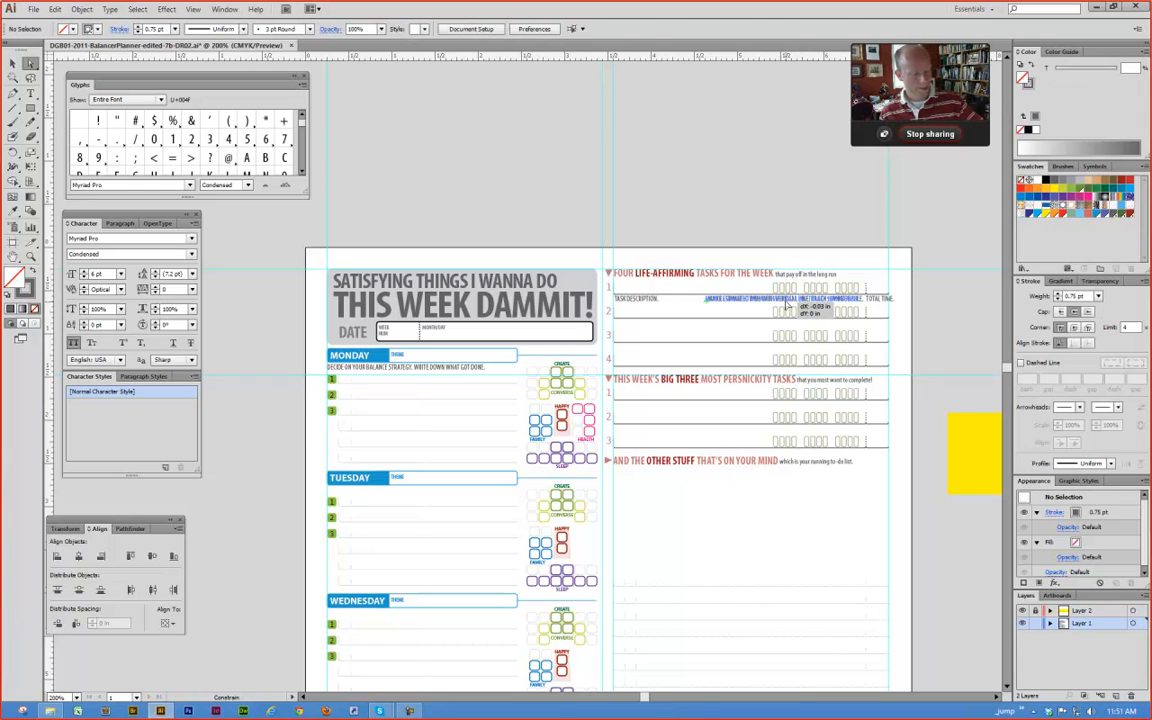
pyautogui.click(762, 186)
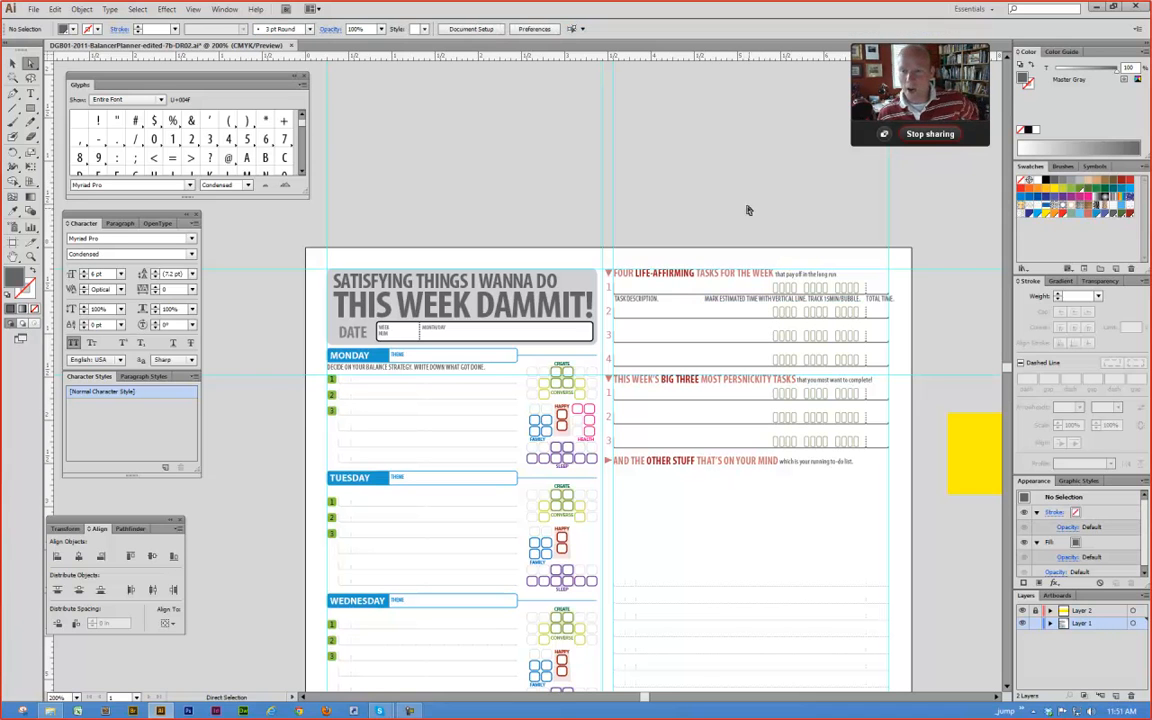
# Step: Shorten the total-time caption to "TOTAL." and shift it slightly right within the total column
pyautogui.doubleClick(879, 301)
pyautogui.moveTo(879, 300); pyautogui.dragTo(924, 307)
pyautogui.press('BackSpace')
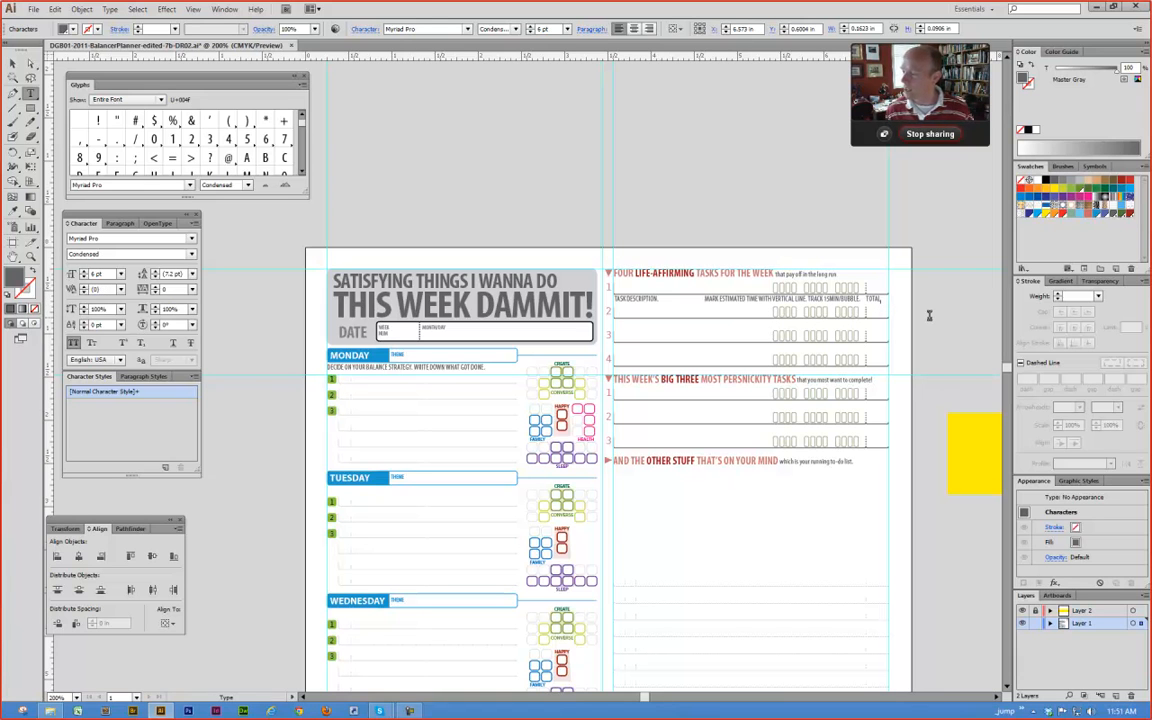
pyautogui.keyDown('ctrl'); pyautogui.click(942, 323); pyautogui.keyUp('ctrl')
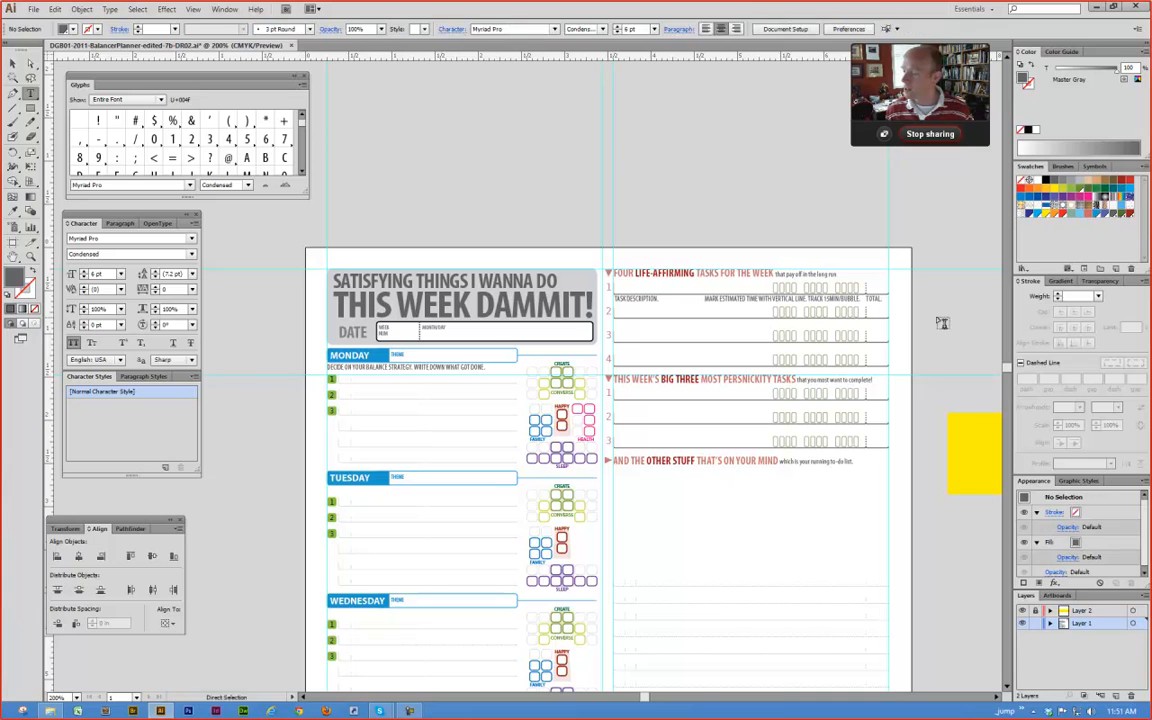
pyautogui.keyDown('ctrl'); pyautogui.click(876, 301); pyautogui.keyUp('ctrl')
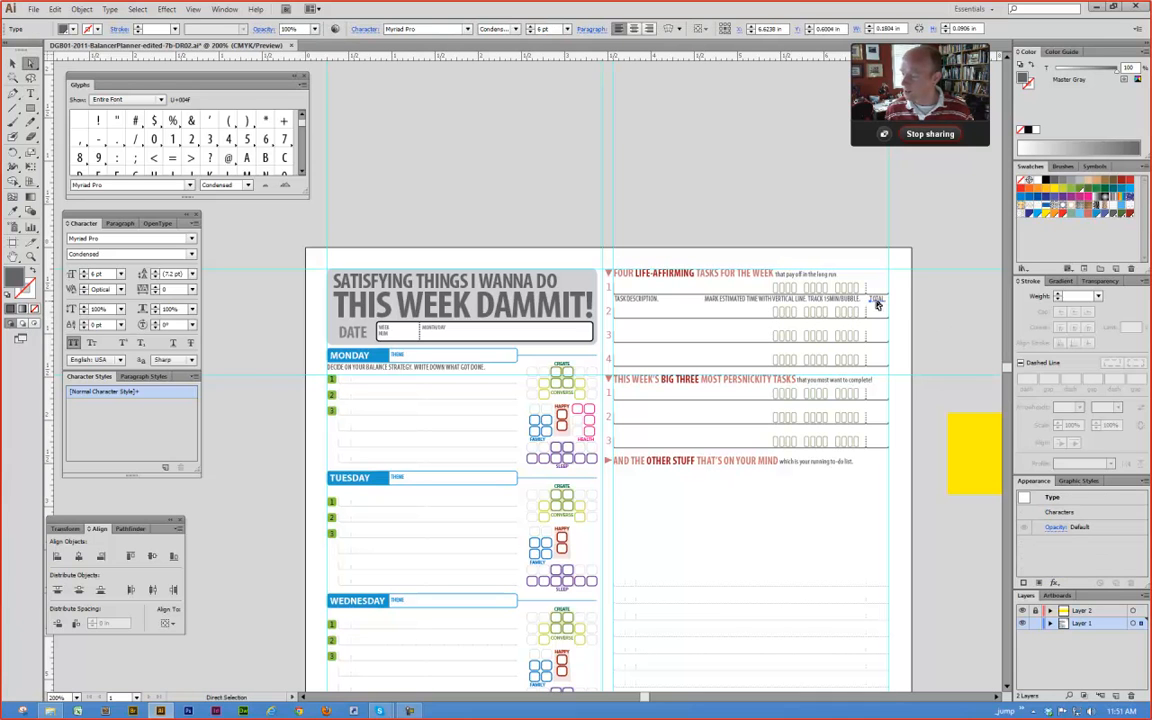
pyautogui.click(761, 233)
# Step: Set the "Four life-affirming tasks for the week" heading to 12 pt
pyautogui.press('space')
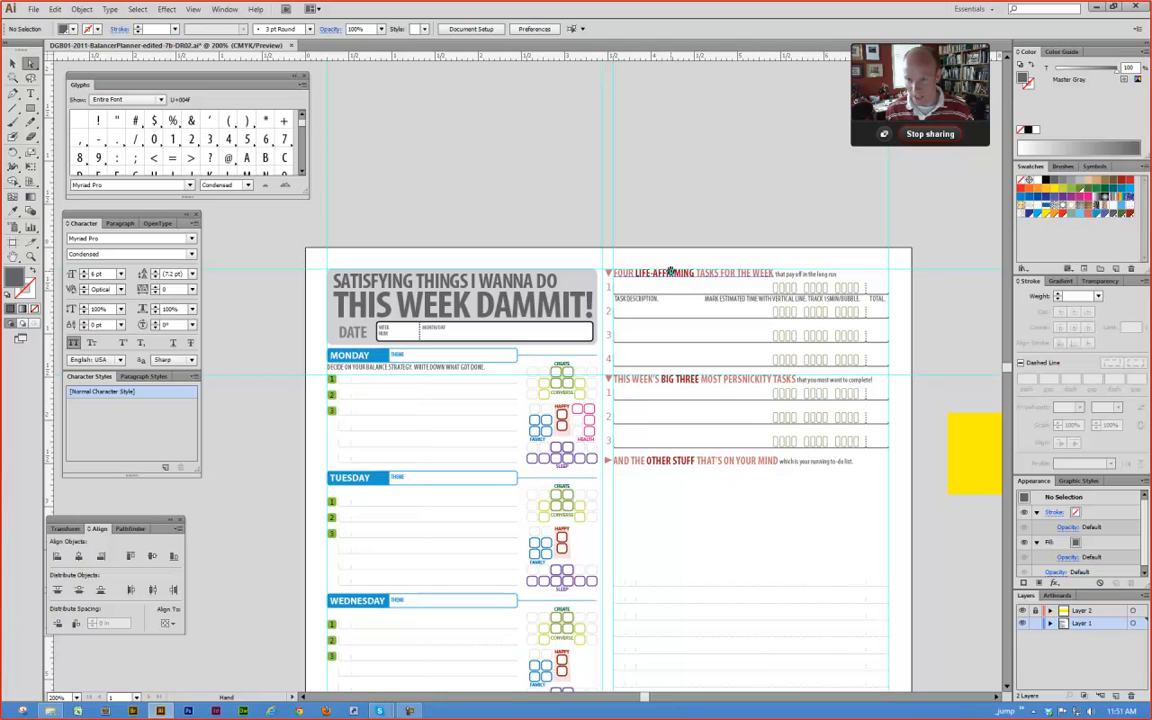
pyautogui.moveTo(674, 244); pyautogui.dragTo(668, 213)
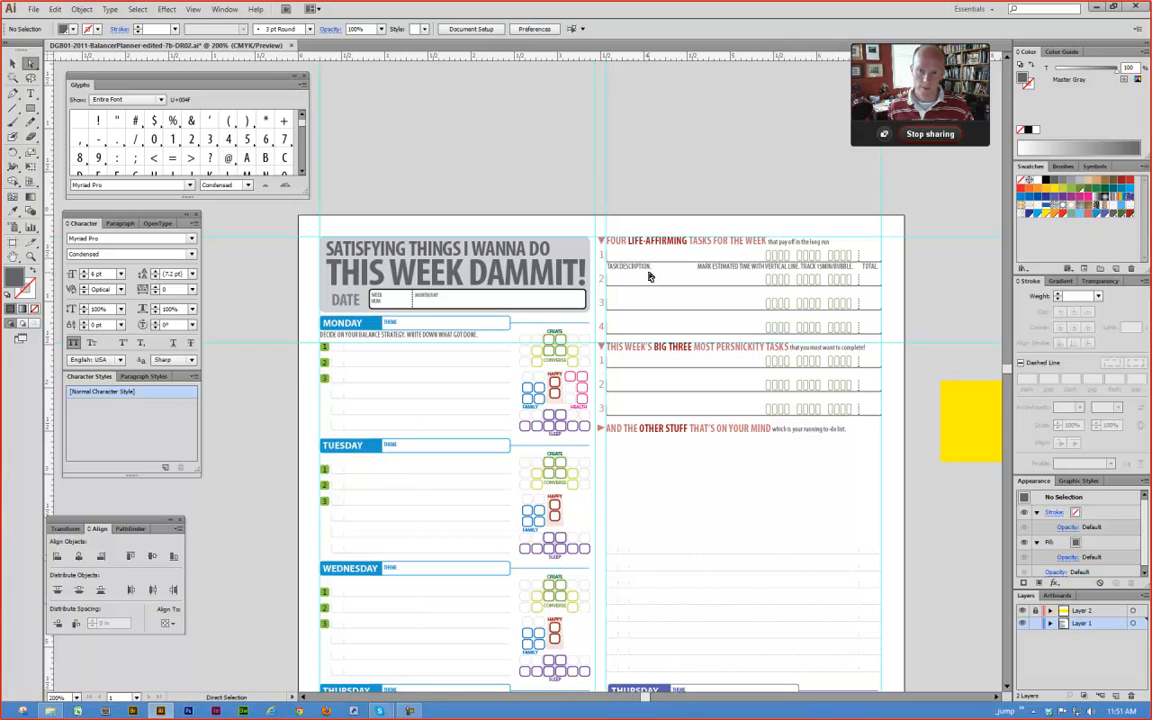
pyautogui.click(656, 246)
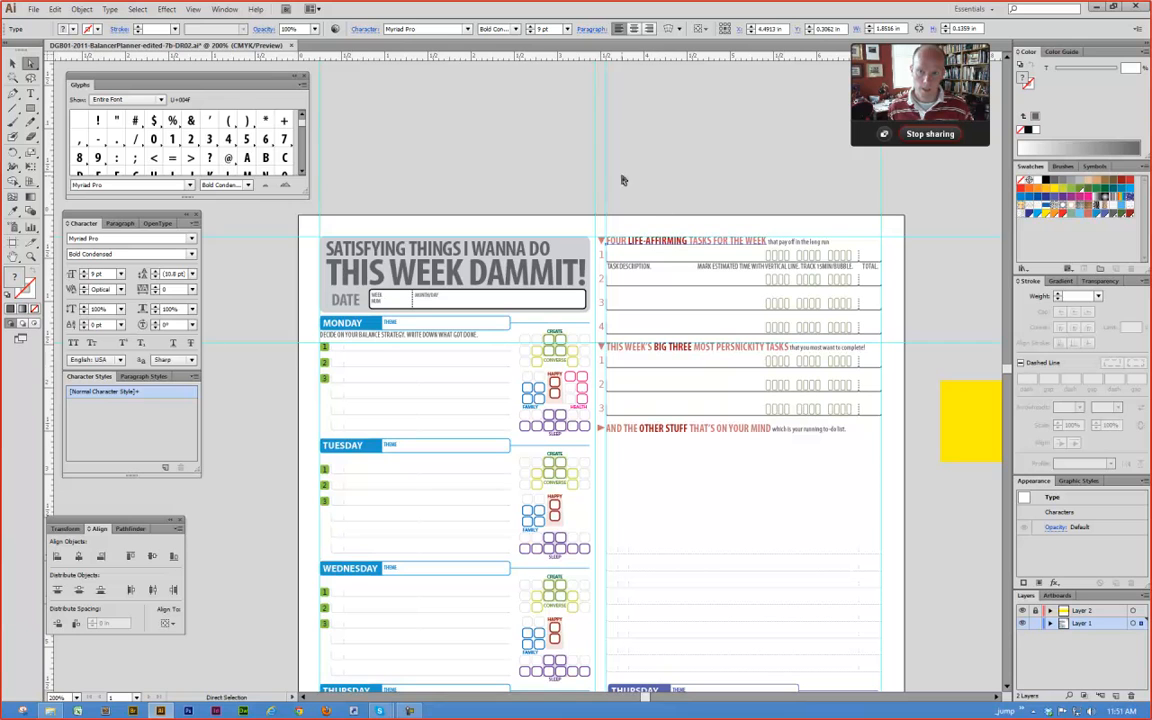
pyautogui.click(567, 29)
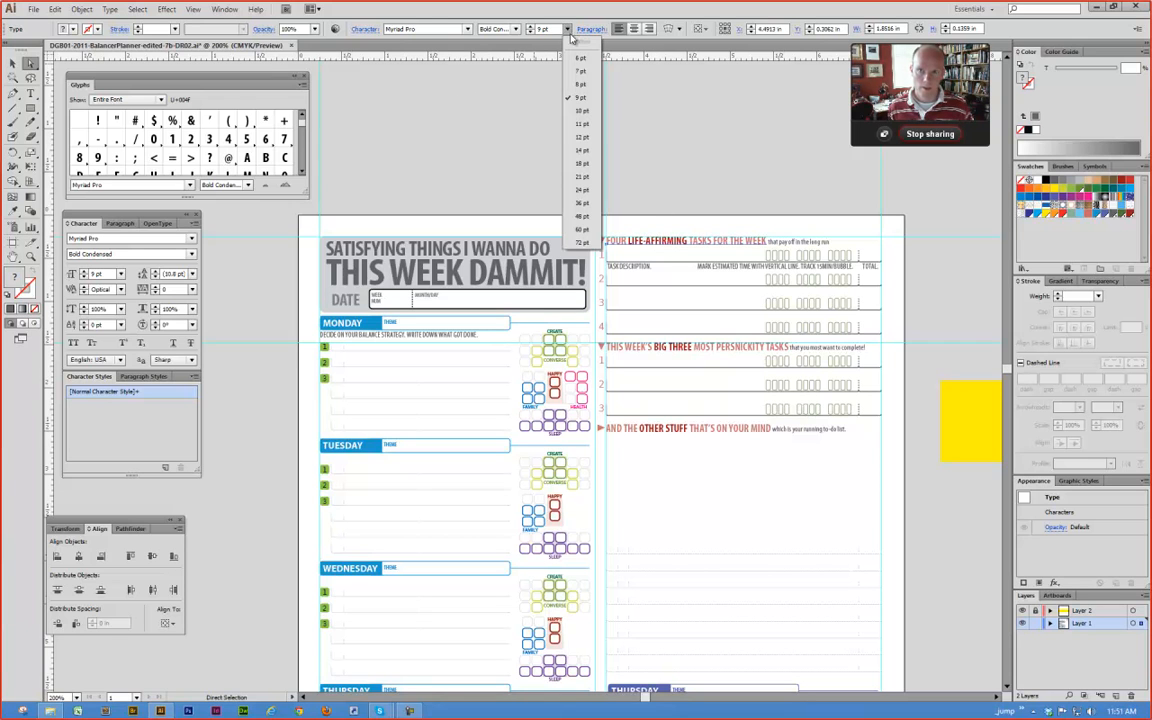
pyautogui.click(584, 137)
pyautogui.click(681, 187)
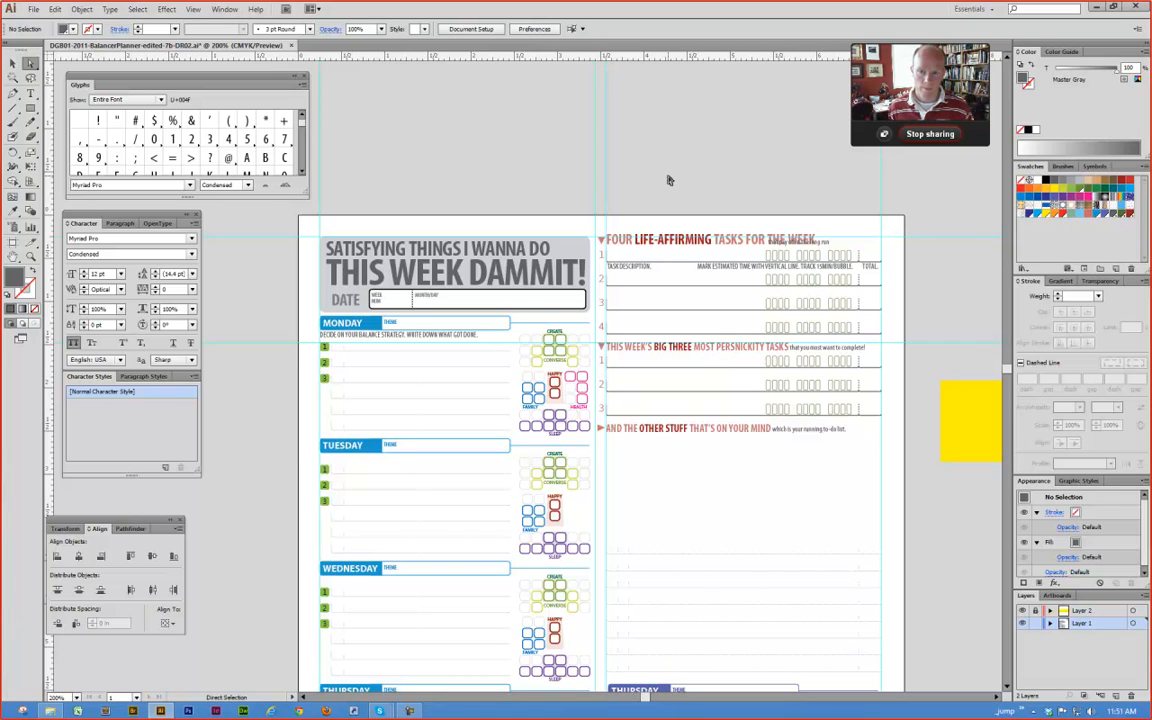
# Step: Try a 1 pt stroke on all the time bubbles of the first life-affirming task
pyautogui.moveTo(531, 160); pyautogui.dragTo(810, 308)
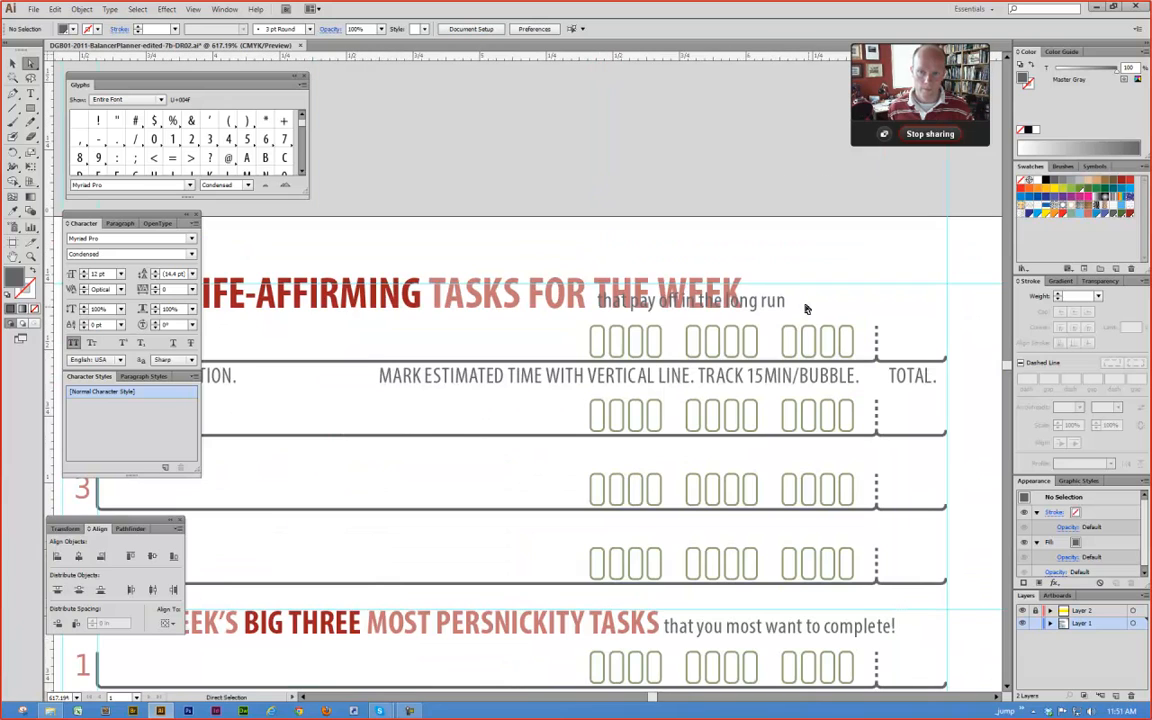
pyautogui.click(605, 332)
pyautogui.keyDown('shift'); pyautogui.click(612, 332); pyautogui.keyUp('shift')
pyautogui.keyDown('shift'); pyautogui.click(631, 331); pyautogui.keyUp('shift')
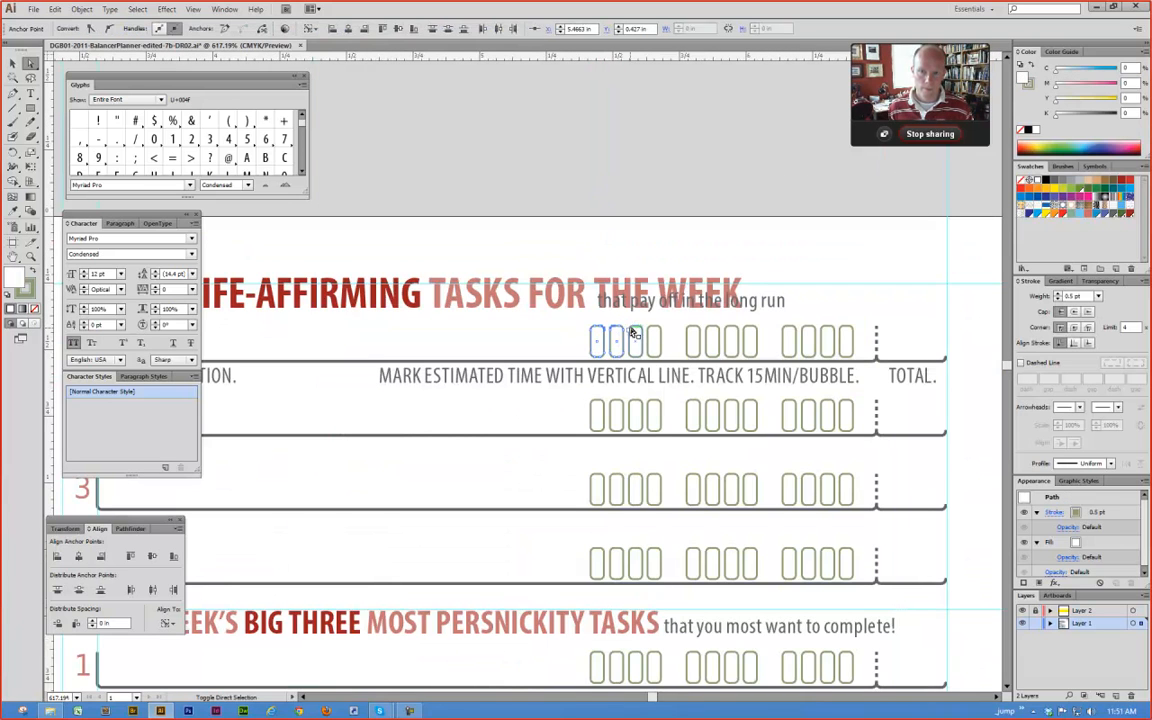
pyautogui.click(575, 326)
pyautogui.moveTo(575, 326); pyautogui.dragTo(893, 337)
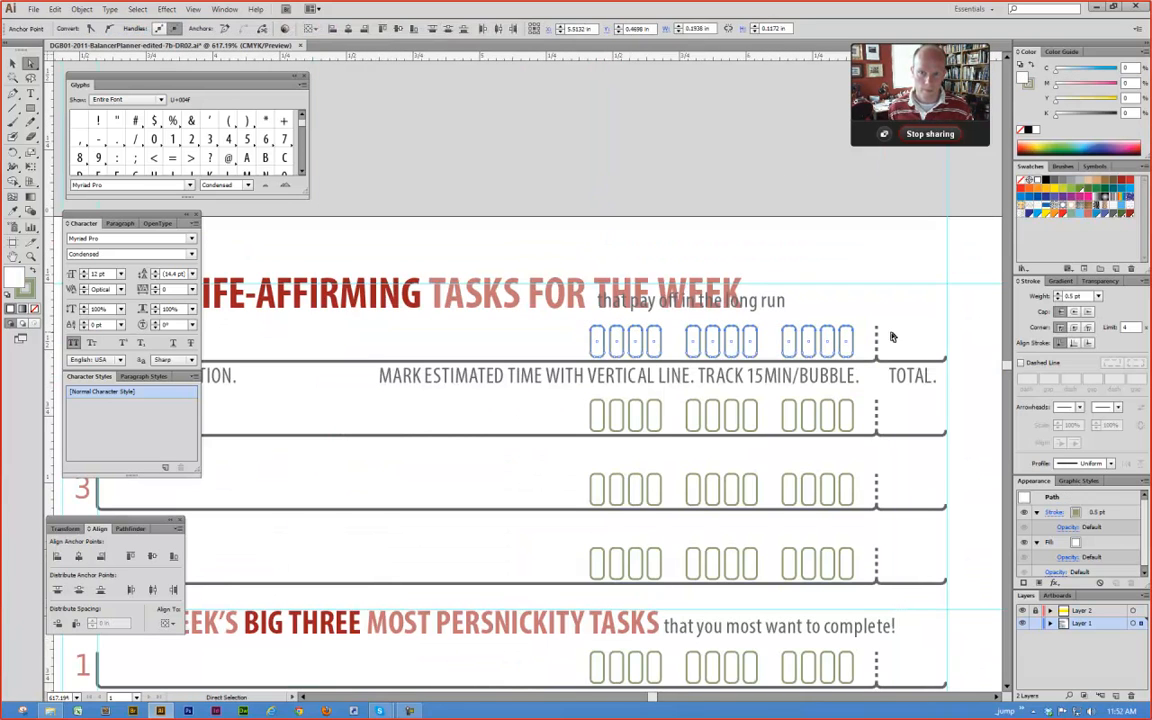
pyautogui.click(1099, 297)
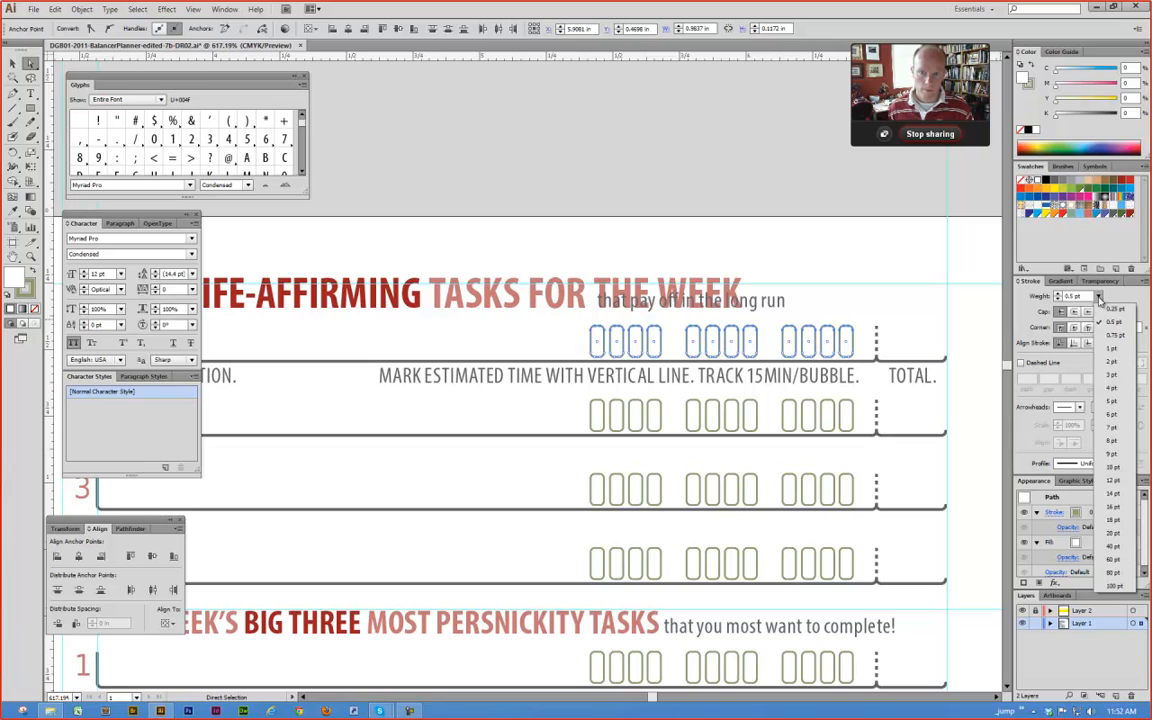
pyautogui.click(1120, 353)
pyautogui.click(735, 172)
# Step: Try recolouring the bubble outlines of the first persnickety task with the Master Gray swatch at 100% tint
pyautogui.hotkey('ctrl', '-')
pyautogui.hotkey('ctrl', '-')
pyautogui.hotkey('ctrl', '-')
pyautogui.moveTo(635, 245); pyautogui.dragTo(725, 162)
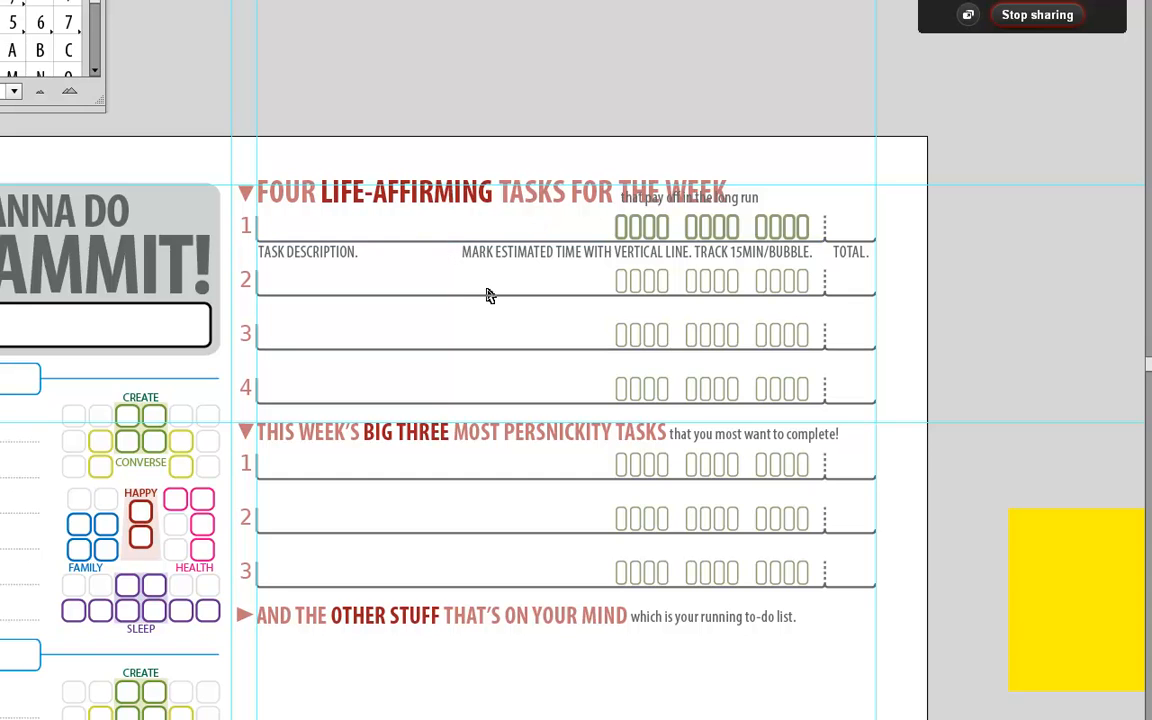
pyautogui.hotkey('ctrl', '-')
pyautogui.hotkey('ctrl', '-')
pyautogui.moveTo(493, 511); pyautogui.dragTo(572, 338)
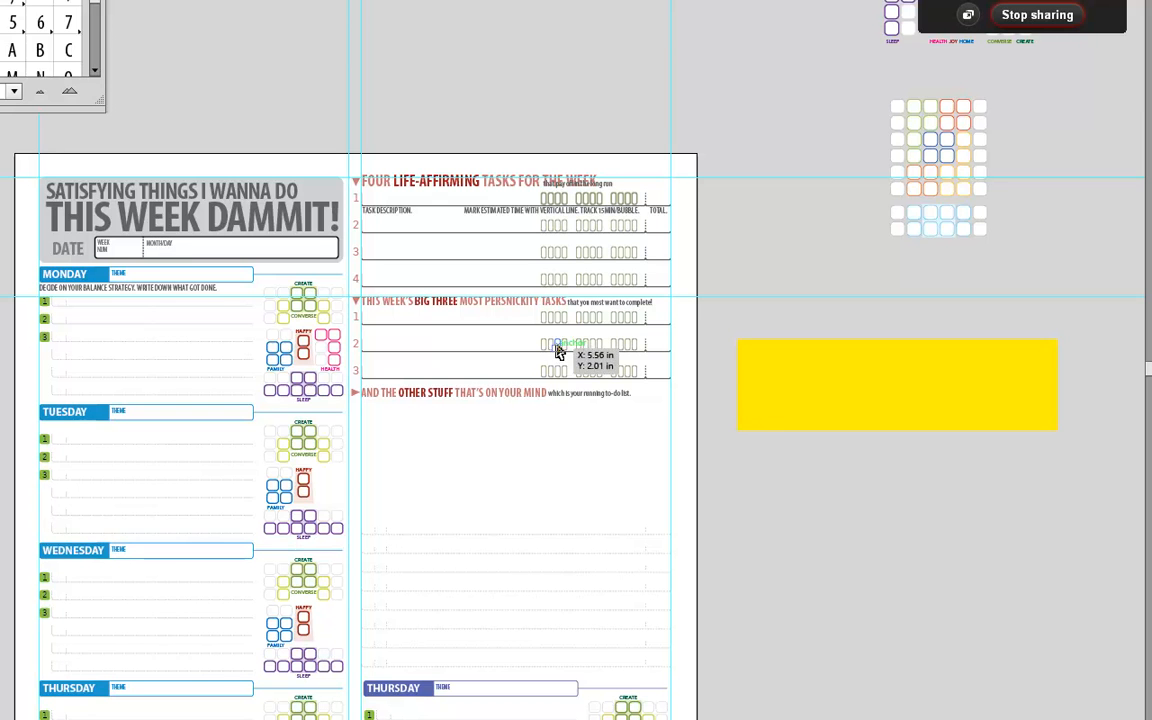
pyautogui.moveTo(482, 273); pyautogui.dragTo(701, 406)
pyautogui.moveTo(58, 160); pyautogui.dragTo(745, 240)
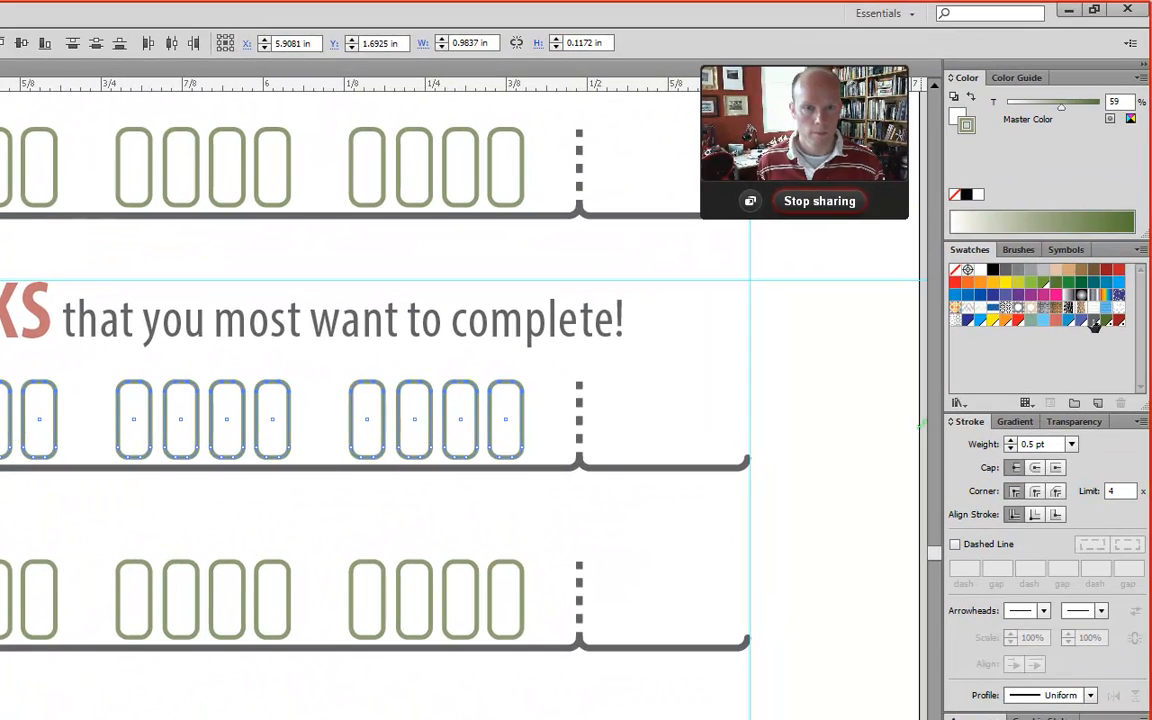
pyautogui.click(1095, 322)
pyautogui.moveTo(1059, 108); pyautogui.dragTo(1106, 108)
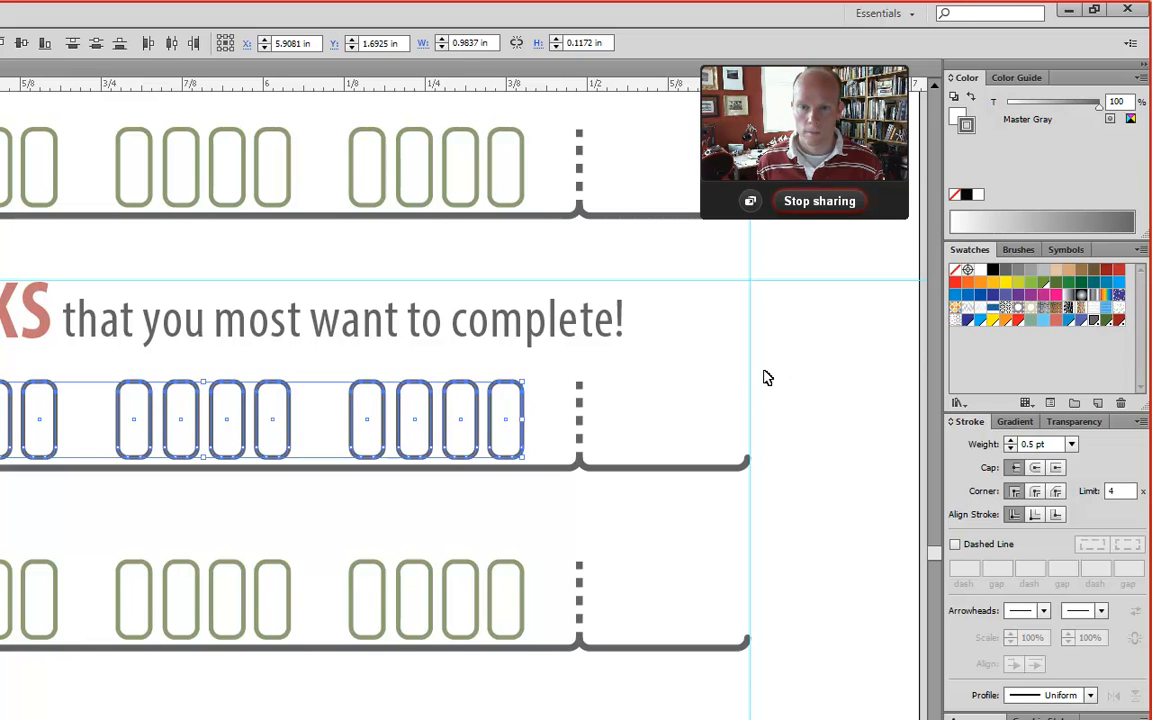
pyautogui.click(764, 372)
# Step: Try a 60% black fill on the whole "This week's big three most persnickety tasks" heading
pyautogui.keyDown('ctrl'); pyautogui.keyDown('alt'); pyautogui.click(407, 548); pyautogui.keyUp('alt'); pyautogui.keyUp('ctrl')
pyautogui.keyDown('ctrl'); pyautogui.keyDown('alt'); pyautogui.click(407, 548); pyautogui.keyUp('alt'); pyautogui.keyUp('ctrl')
pyautogui.moveTo(240, 582); pyautogui.dragTo(825, 553)
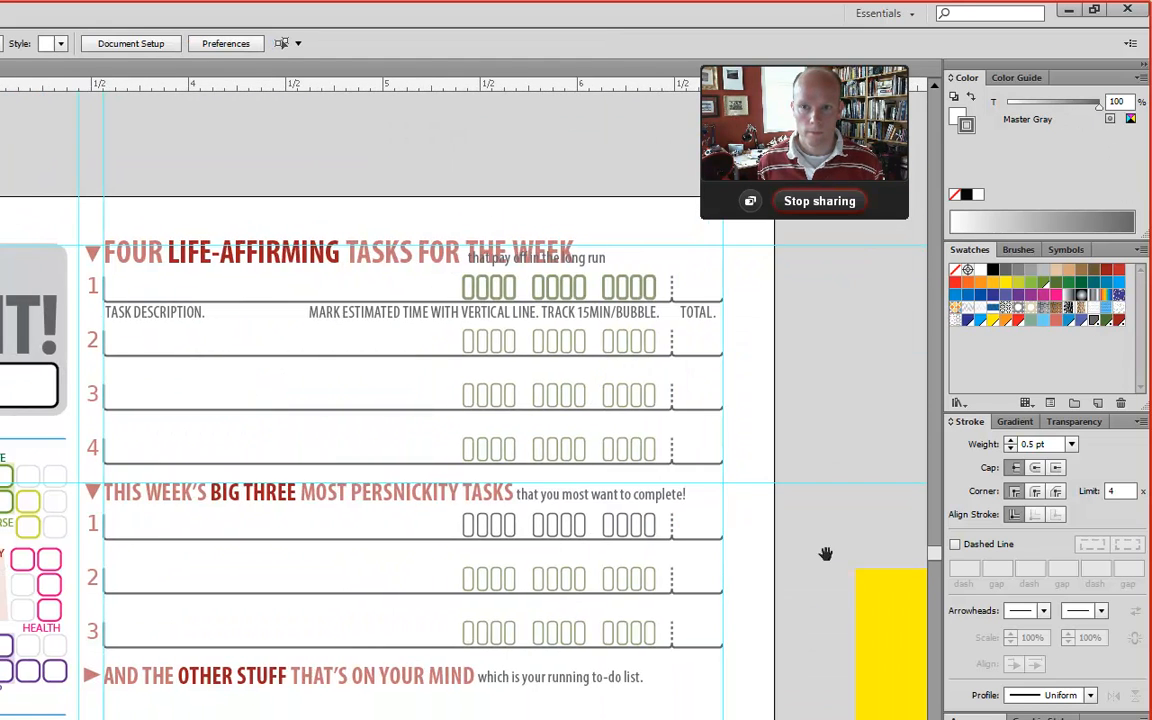
pyautogui.click(218, 508)
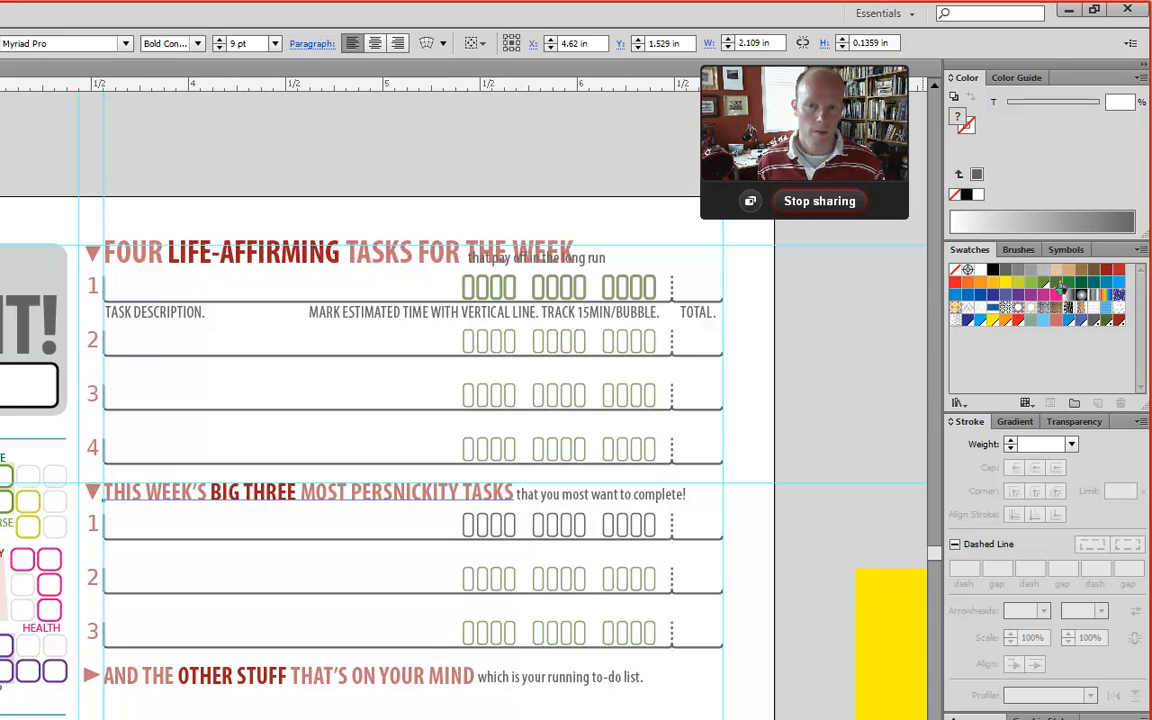
pyautogui.click(1019, 271)
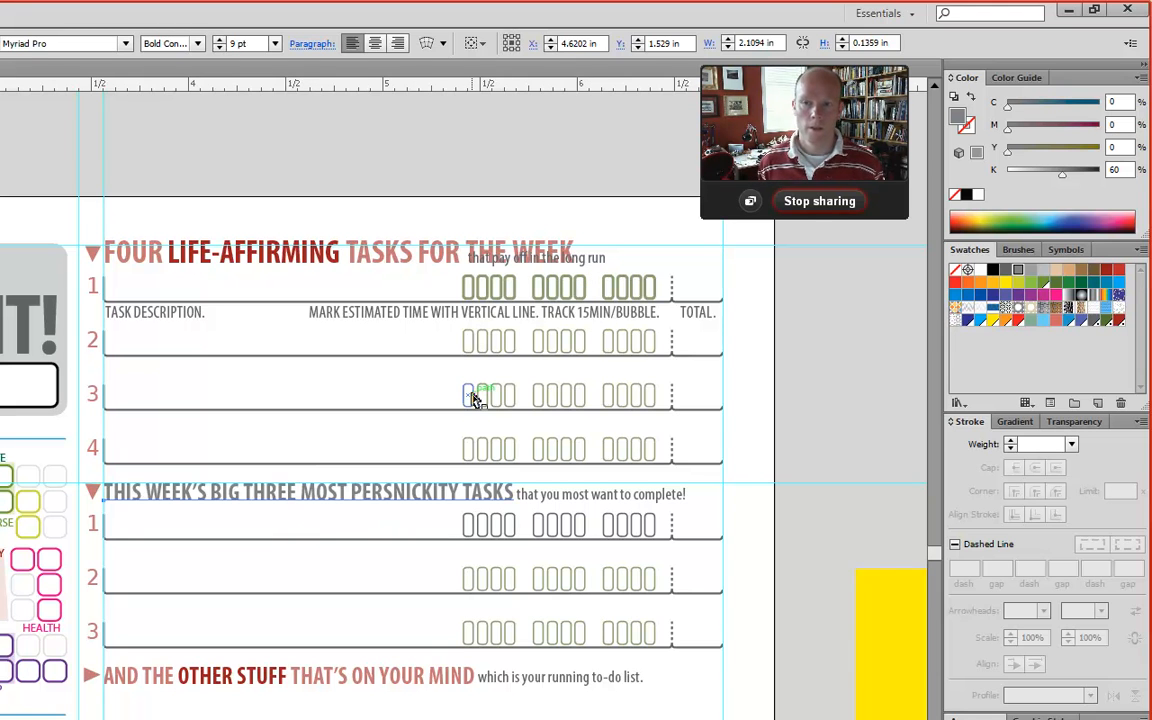
# Step: Try the Bold style on the numbers of the four life-affirming tasks
pyautogui.click(93, 288)
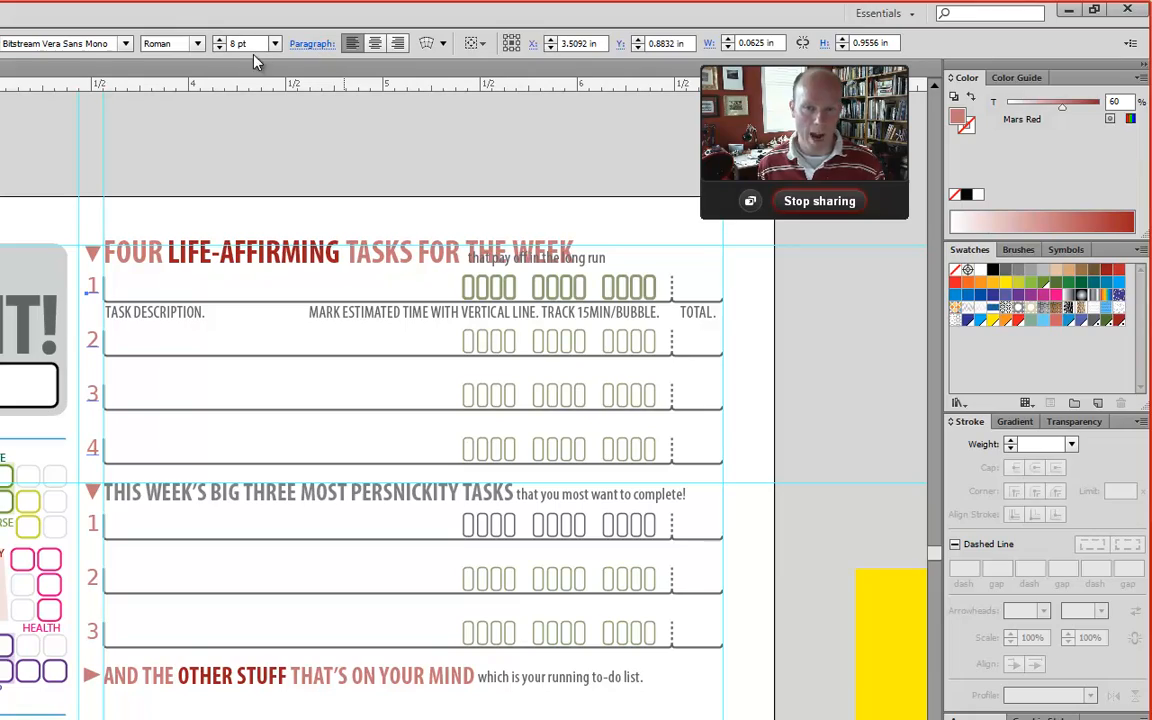
pyautogui.click(197, 43)
pyautogui.click(165, 93)
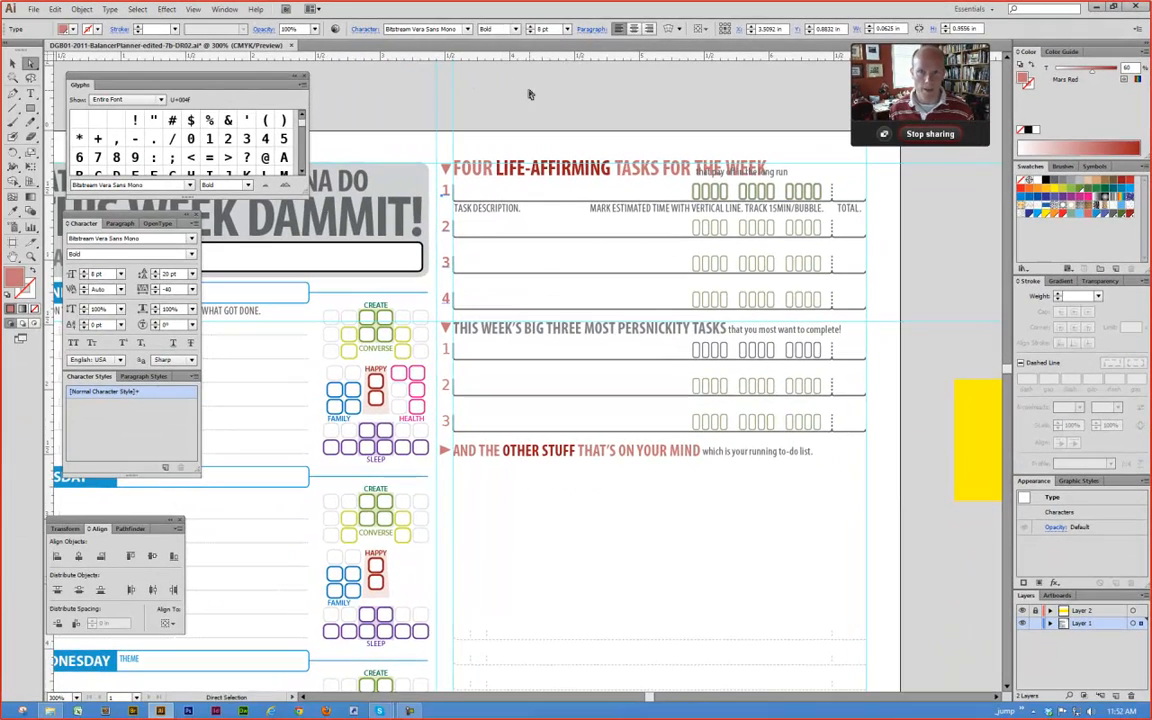
# Step: Undo the recent trial formatting of bubbles, numbers and headings, including the enlarged "Four life-affirming tasks" heading
pyautogui.click(532, 95)
pyautogui.keyDown('ctrl'); pyautogui.keyDown('alt'); pyautogui.click(546, 120); pyautogui.keyUp('alt'); pyautogui.keyUp('ctrl')
pyautogui.moveTo(558, 255); pyautogui.dragTo(633, 116)
pyautogui.click(786, 294)
pyautogui.click(768, 389)
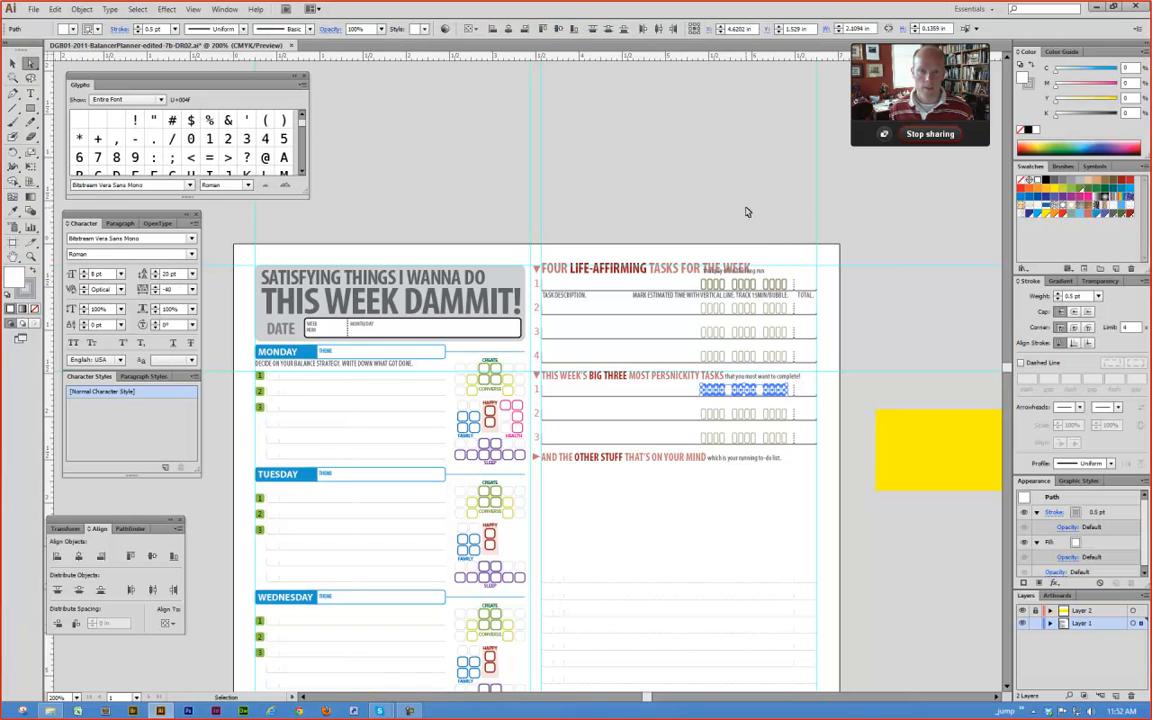
pyautogui.hotkey('ctrl', 'z')
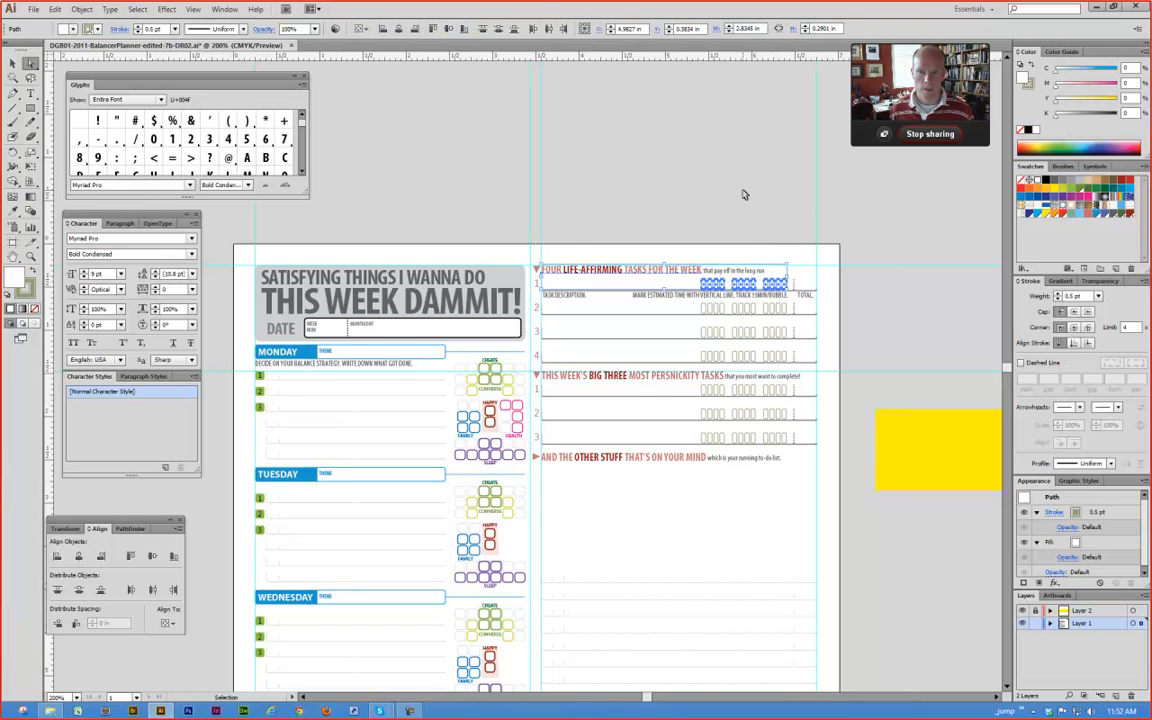
# Step: Group the Big Three heading with its three task rows, and group the "And the other stuff" heading with its caption
pyautogui.click(552, 380)
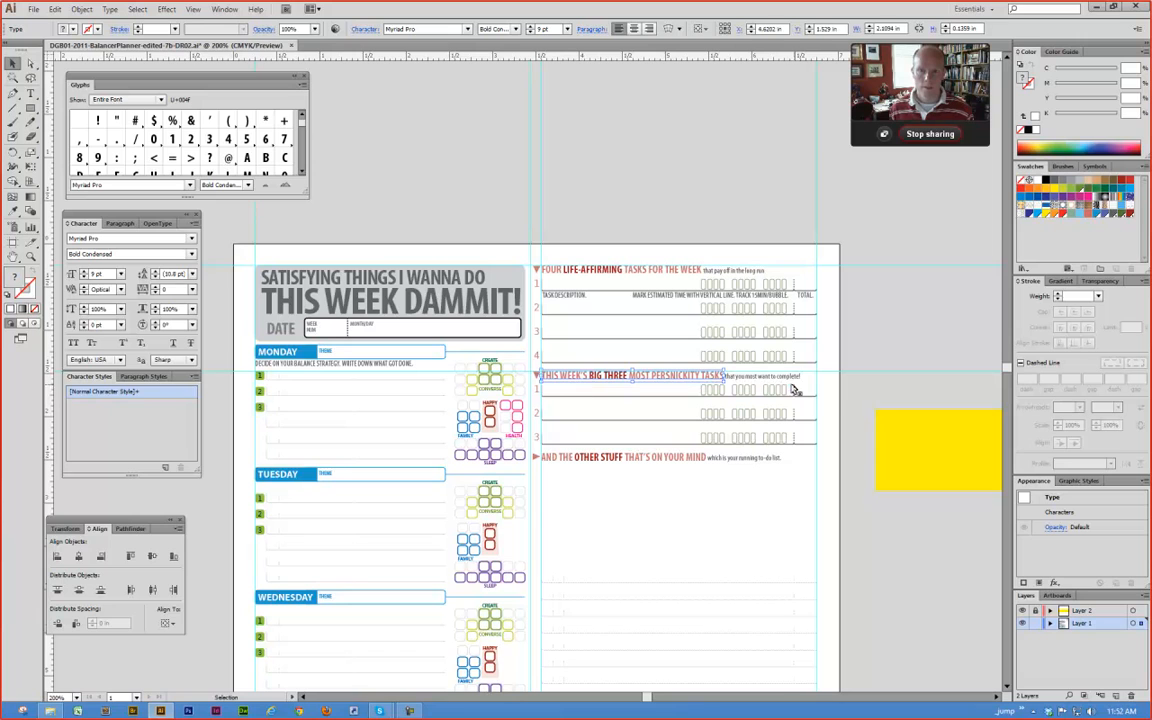
pyautogui.moveTo(828, 384); pyautogui.dragTo(532, 446)
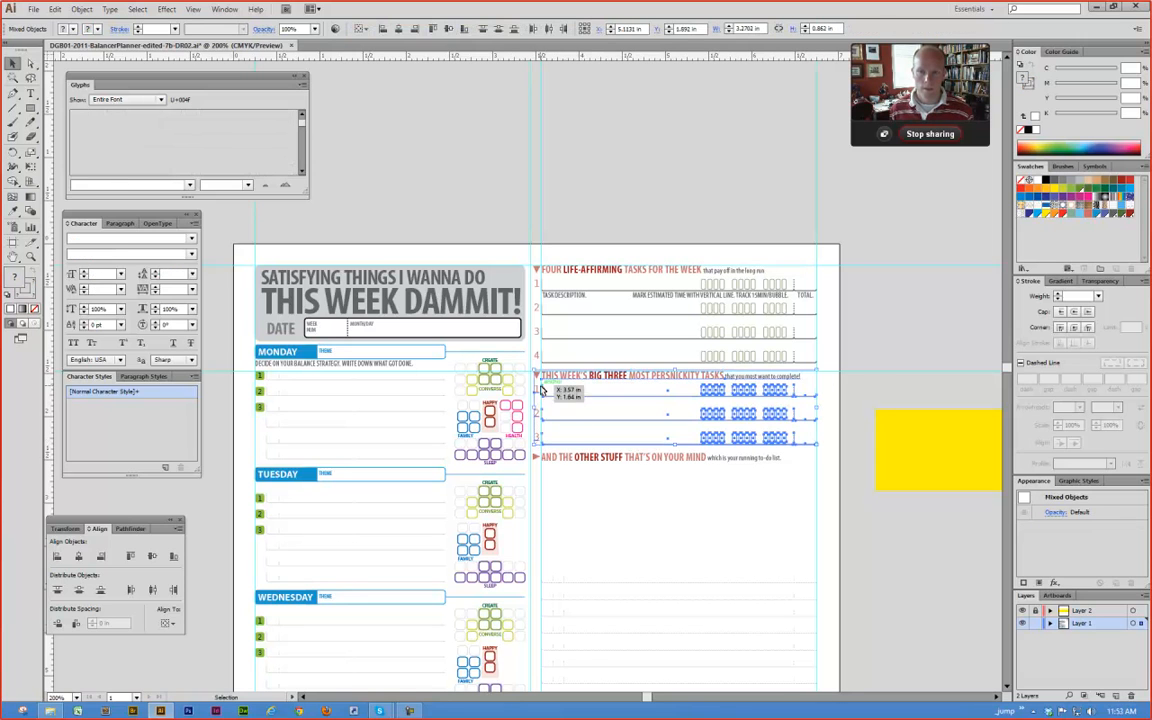
pyautogui.hotkey('ctrl', 'g')
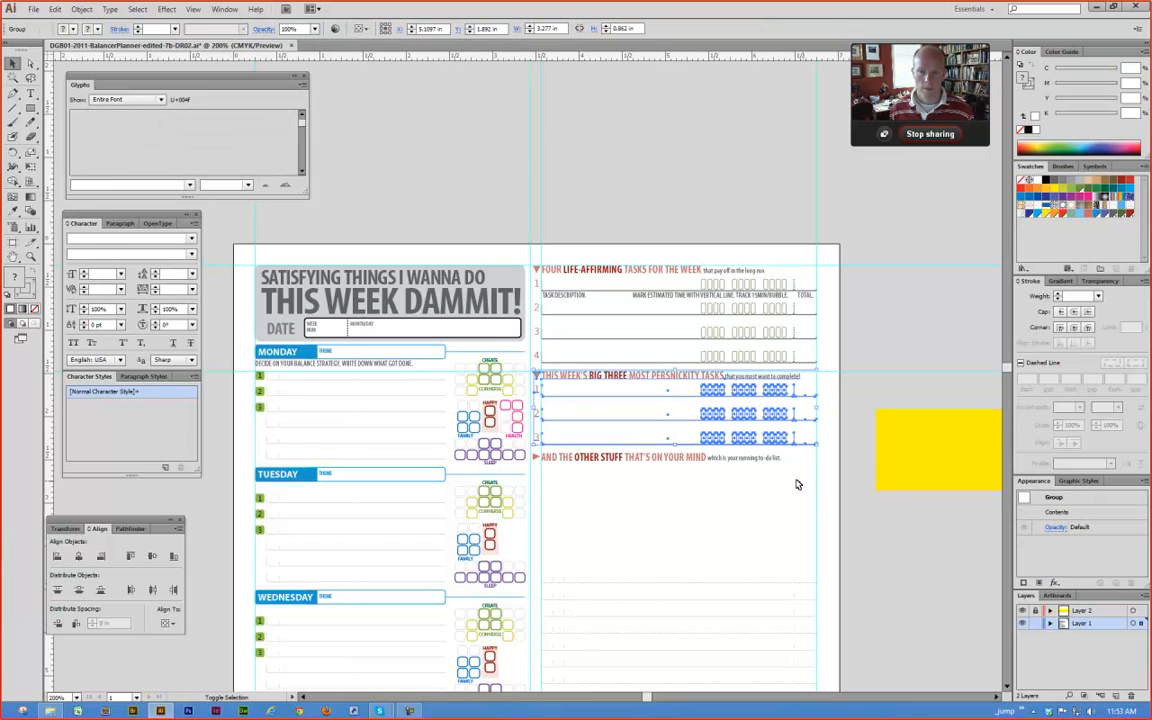
pyautogui.click(627, 496)
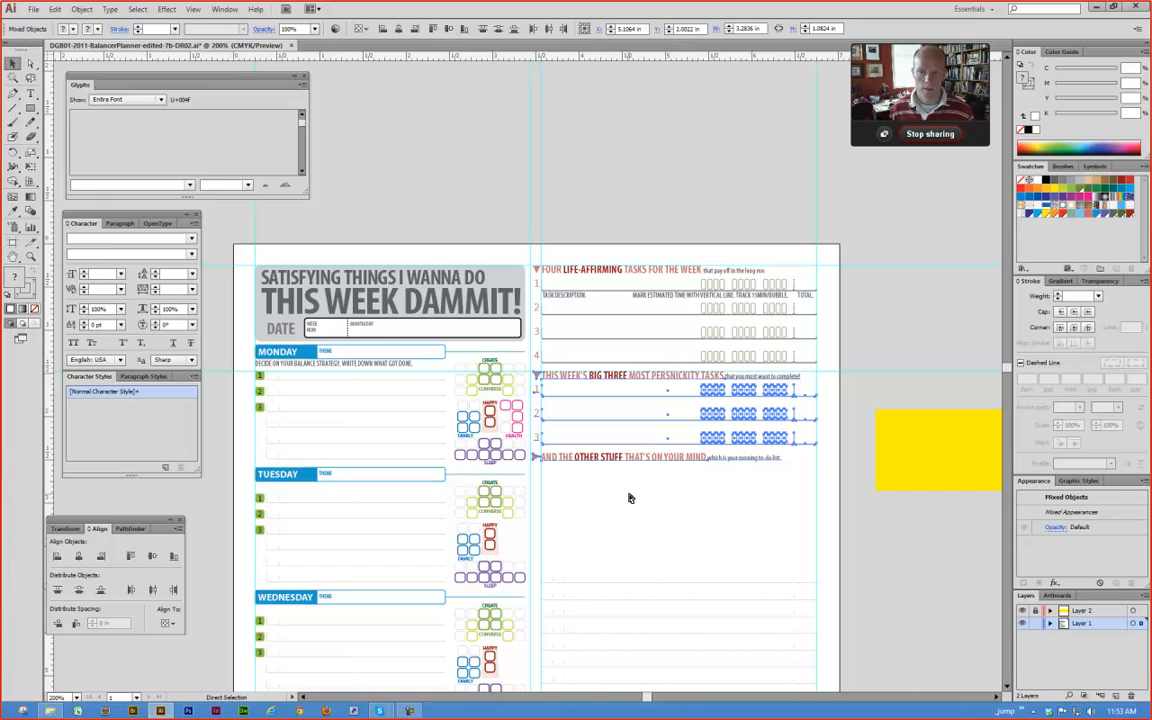
pyautogui.click(570, 458)
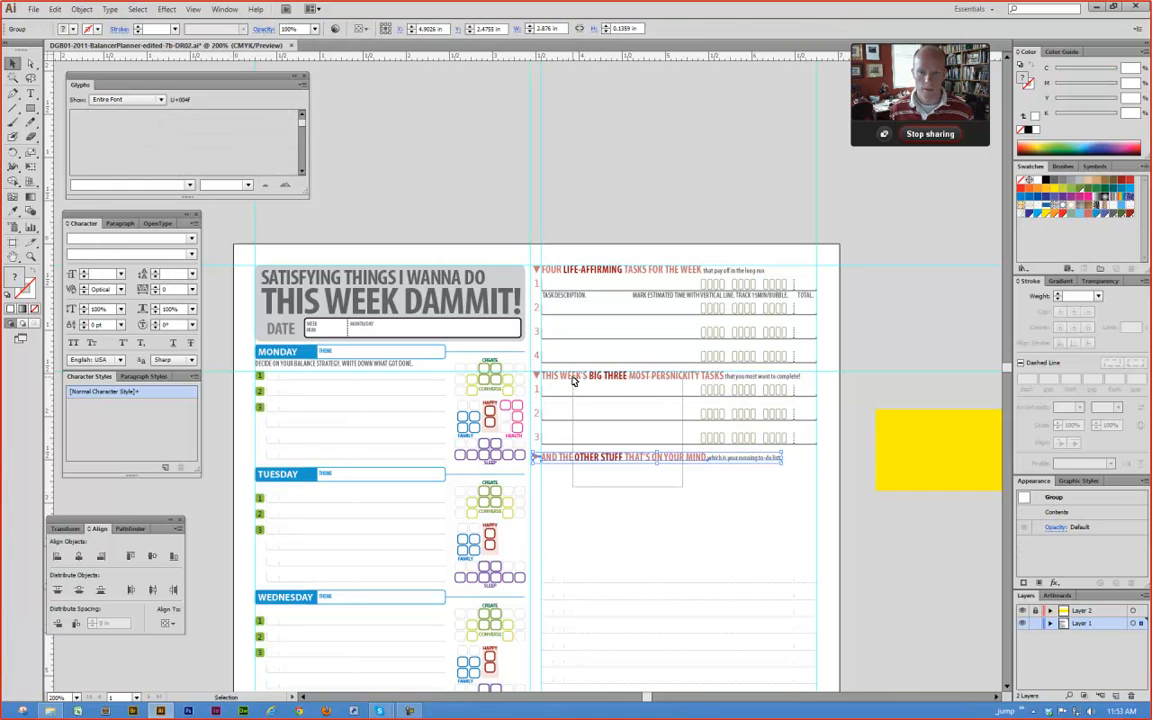
# Step: Move the Big Three section and the "other stuff" heading straight down, leaving a gap below the four life-affirming tasks
pyautogui.click(632, 402)
pyautogui.moveTo(622, 377); pyautogui.dragTo(625, 483)
pyautogui.click(635, 433)
pyautogui.hotkey('ctrl', 'space')
pyautogui.keyDown('alt'); pyautogui.click(623, 422); pyautogui.keyUp('alt')
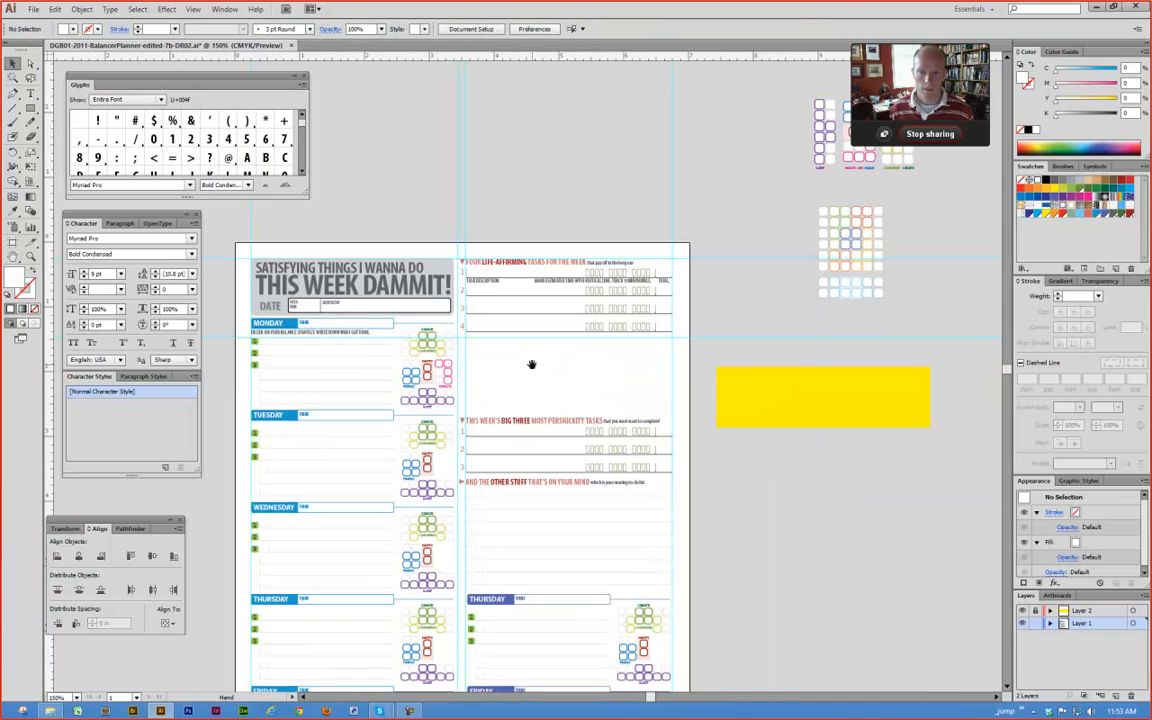
pyautogui.moveTo(532, 365); pyautogui.dragTo(578, 391)
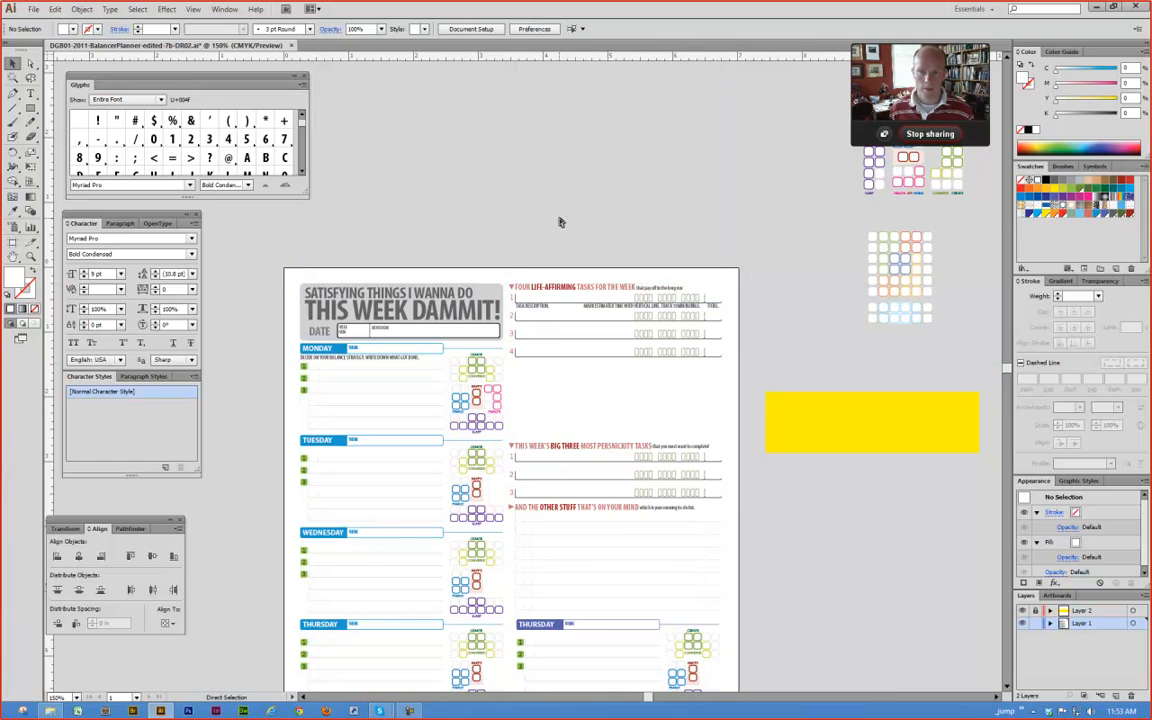
# Step: Add a new layer beneath Layer 1, the planner artwork
pyautogui.click(30, 106)
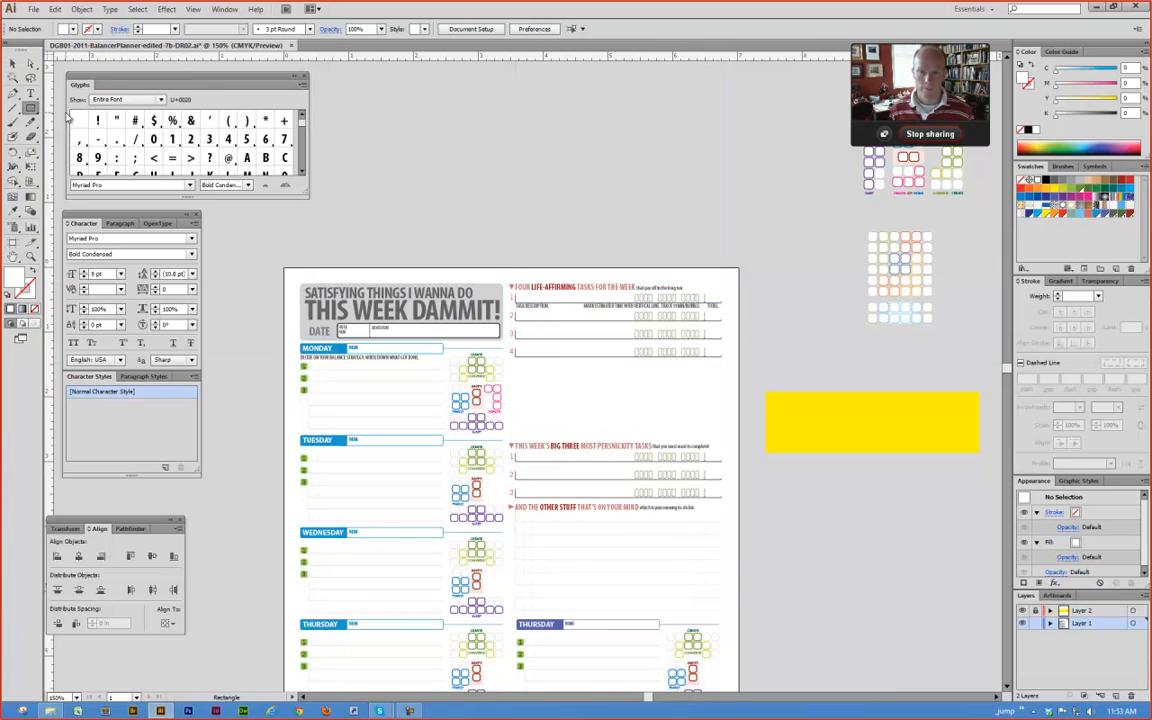
pyautogui.click(1117, 696)
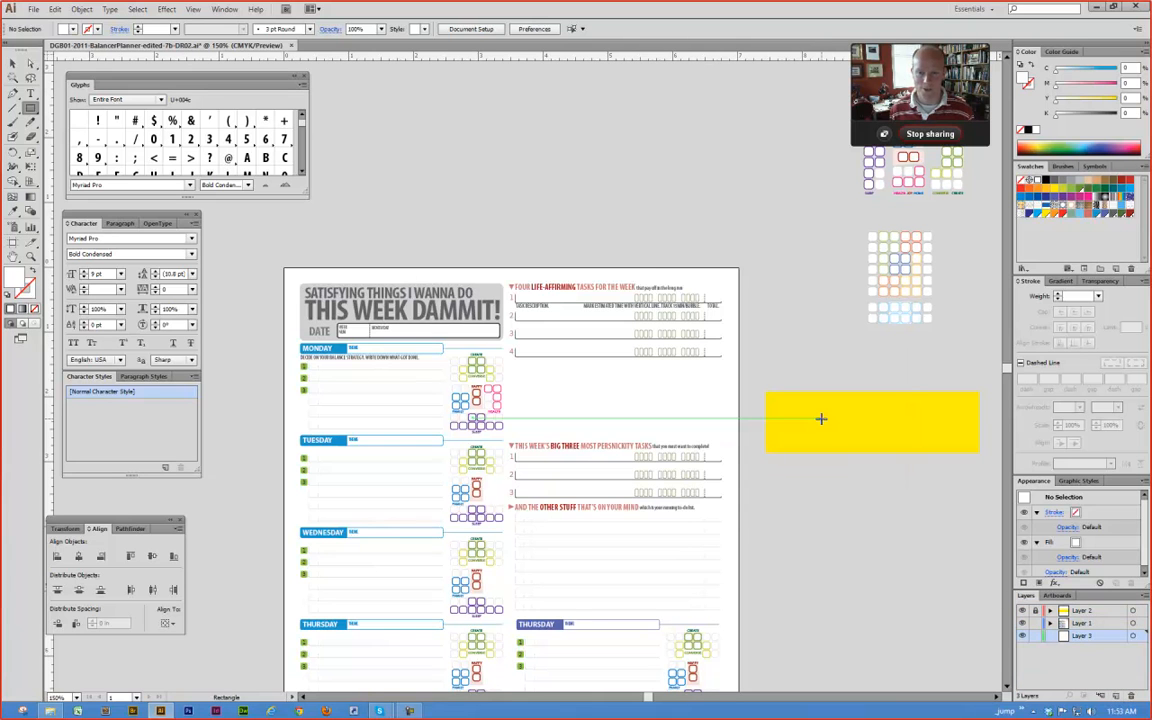
pyautogui.hotkey('ctrl', 's')
# Step: Show the document's guides
pyautogui.doubleClick(198, 14)
pyautogui.click(194, 9)
pyautogui.click(501, 10)
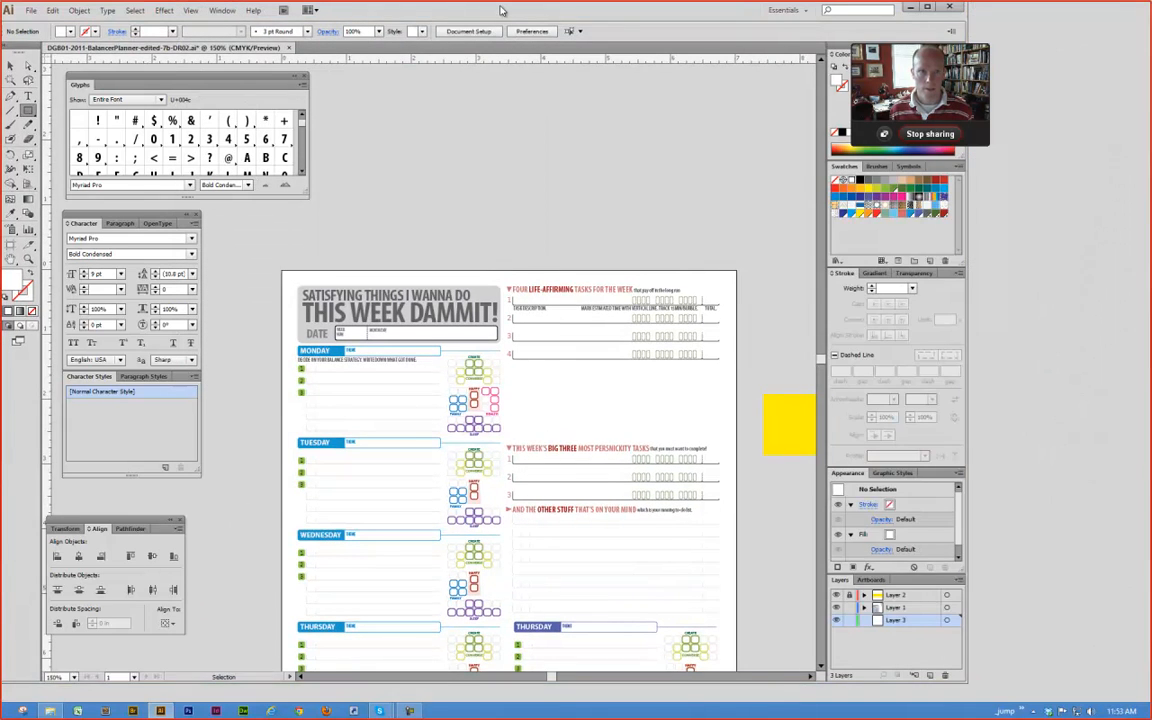
pyautogui.doubleClick(501, 10)
pyautogui.click(193, 9)
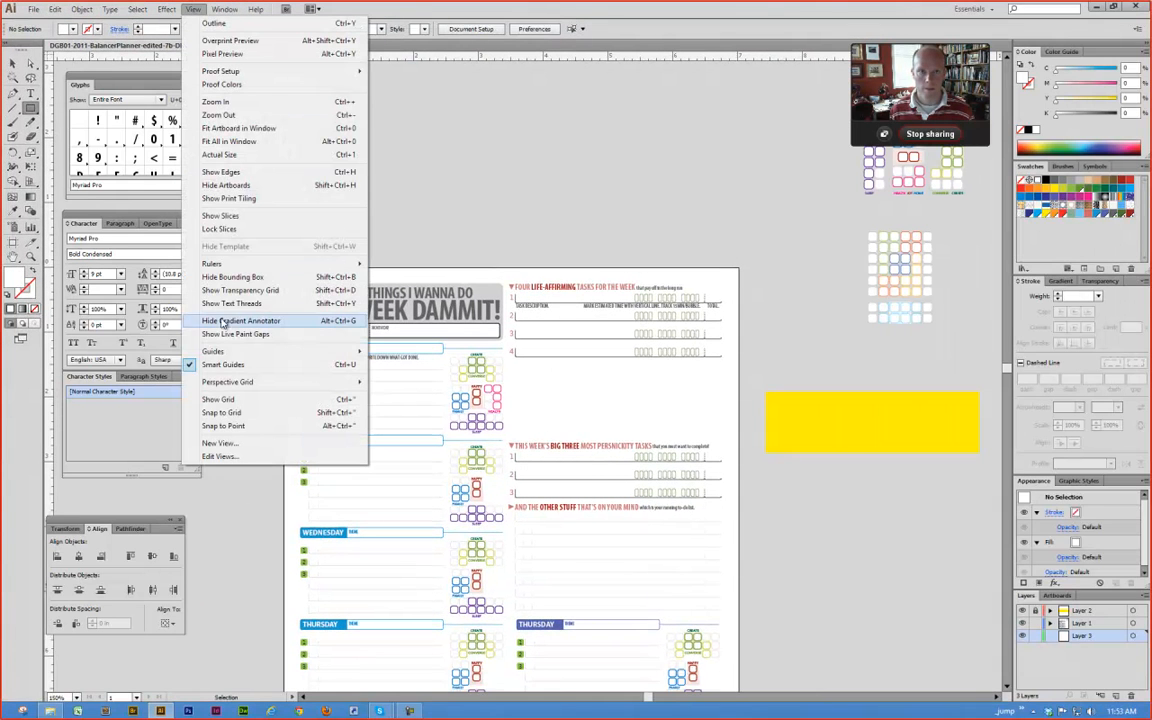
pyautogui.moveTo(213, 351)
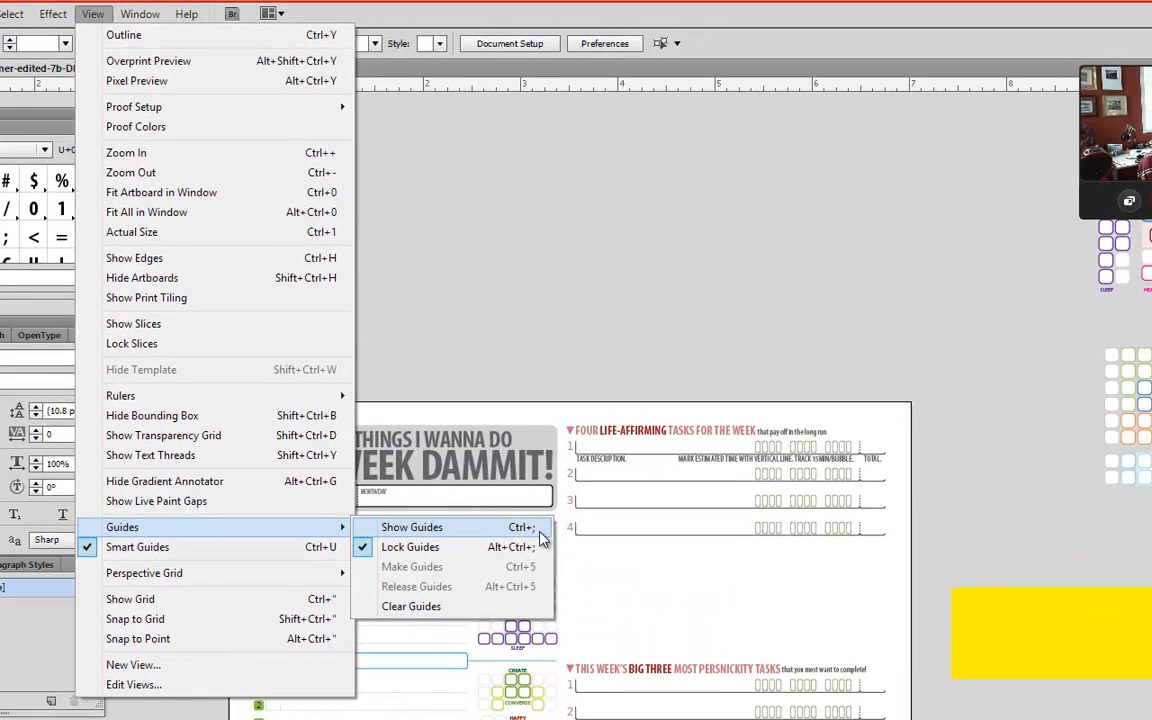
pyautogui.click(540, 538)
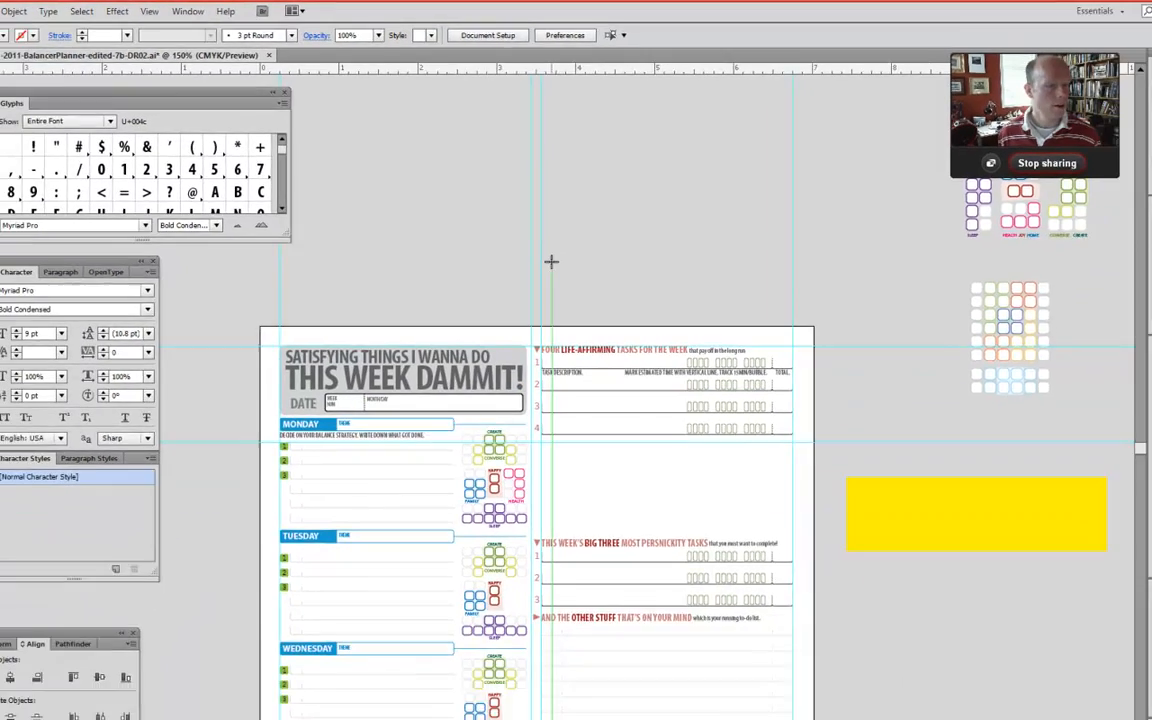
pyautogui.click(552, 286)
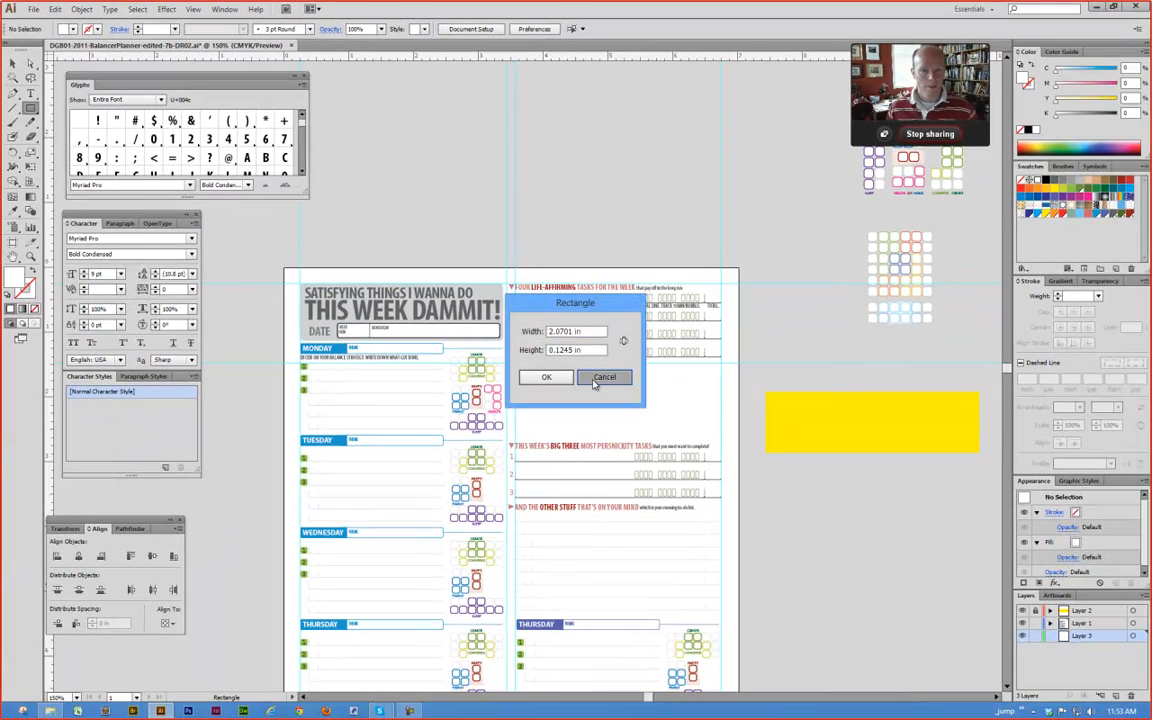
pyautogui.click(600, 378)
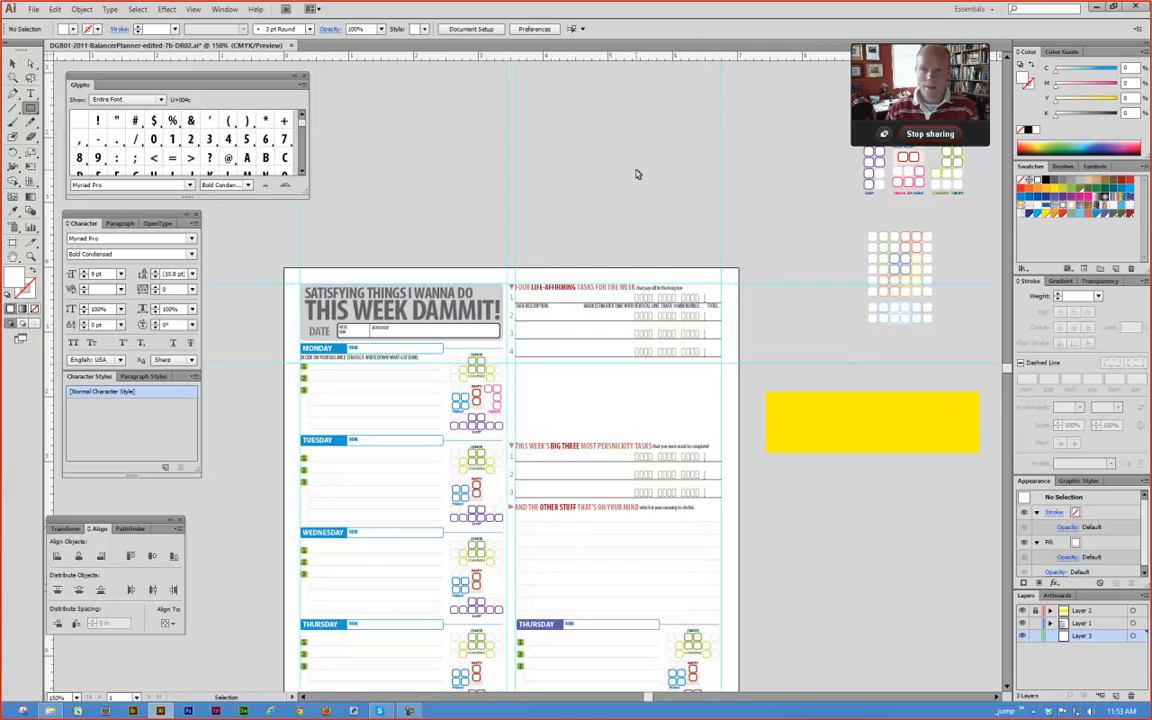
pyautogui.press('m')
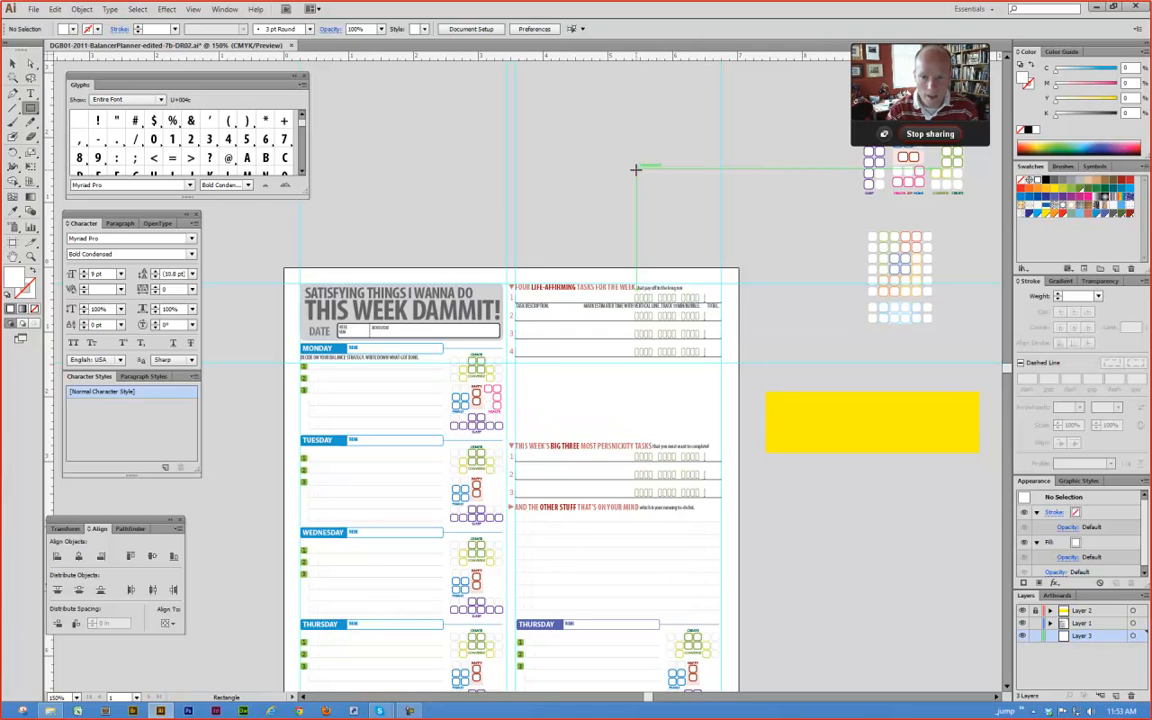
pyautogui.press('v')
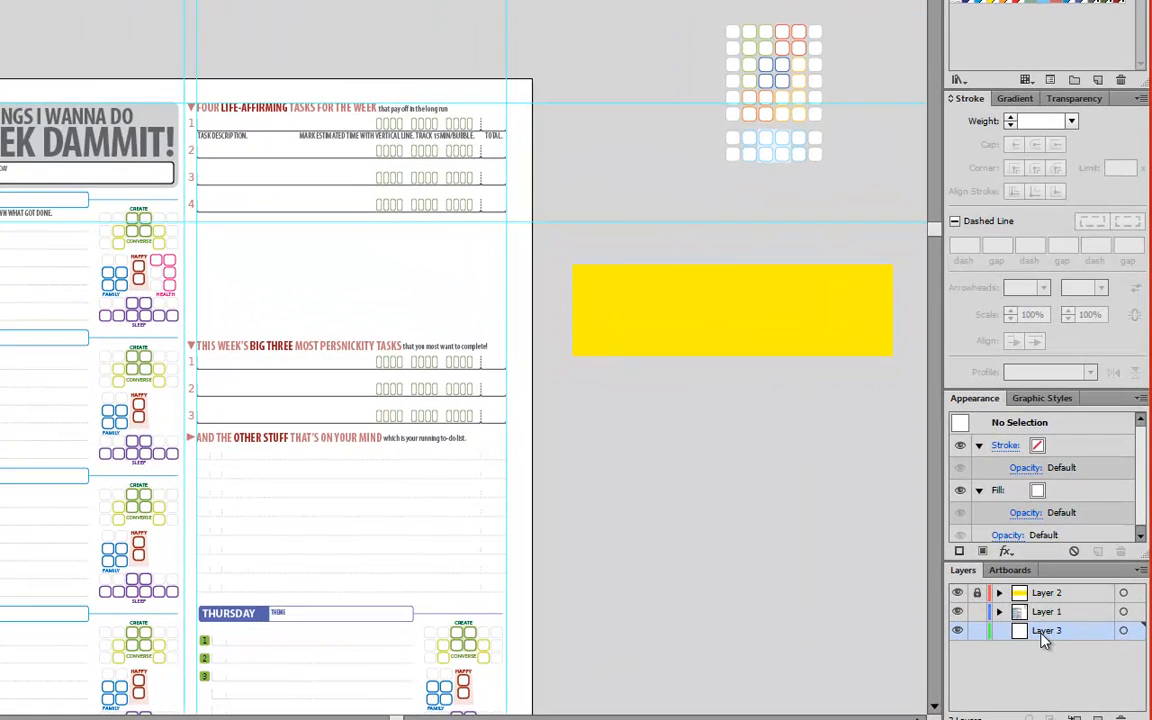
# Step: Rename Layer 3 as "bg", Layer 1 as "base design" and Layer 2 as "notes"
pyautogui.write('bg')
pyautogui.press('Return')
pyautogui.doubleClick(1042, 613)
pyautogui.write('base design')
pyautogui.press('Return')
pyautogui.doubleClick(1042, 594)
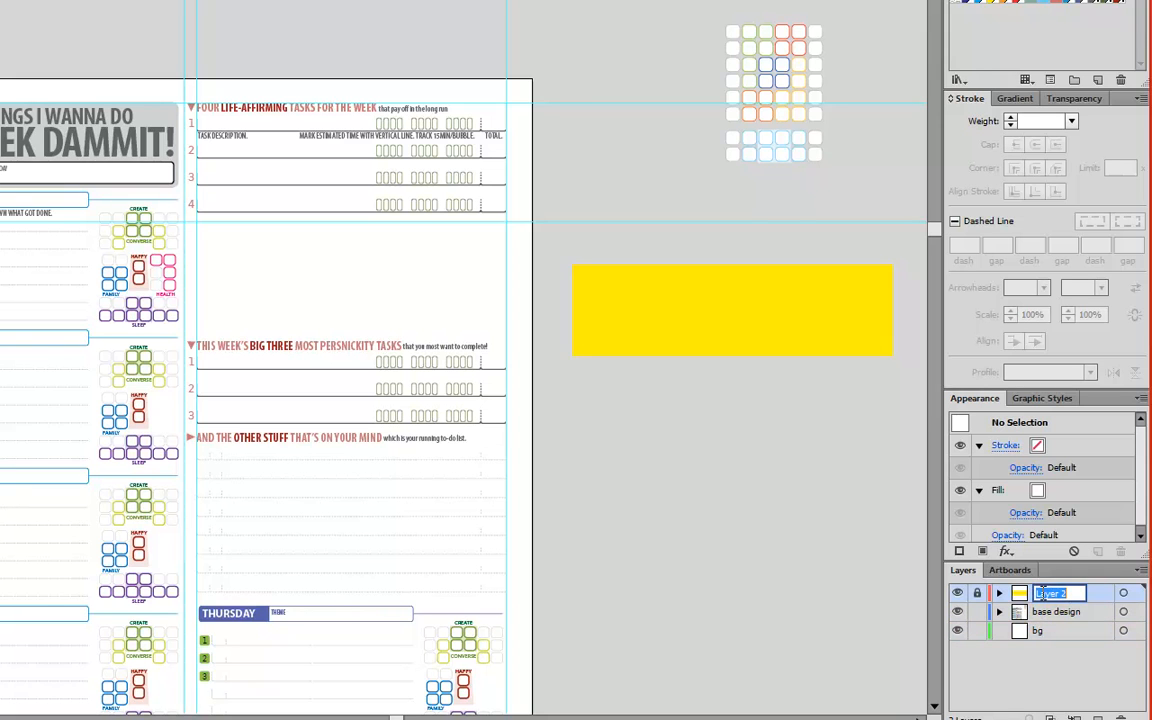
pyautogui.write('notes')
pyautogui.press('Return')
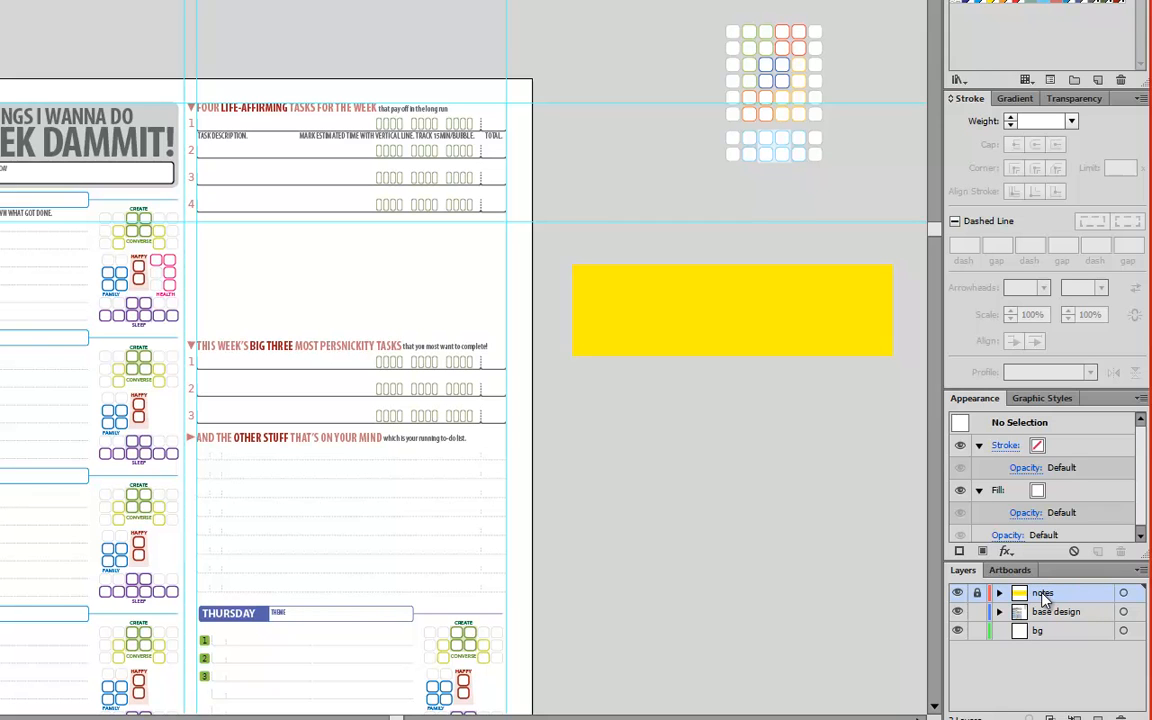
# Step: Make the bg layer active and lock the base design layer
pyautogui.click(1065, 634)
pyautogui.click(977, 611)
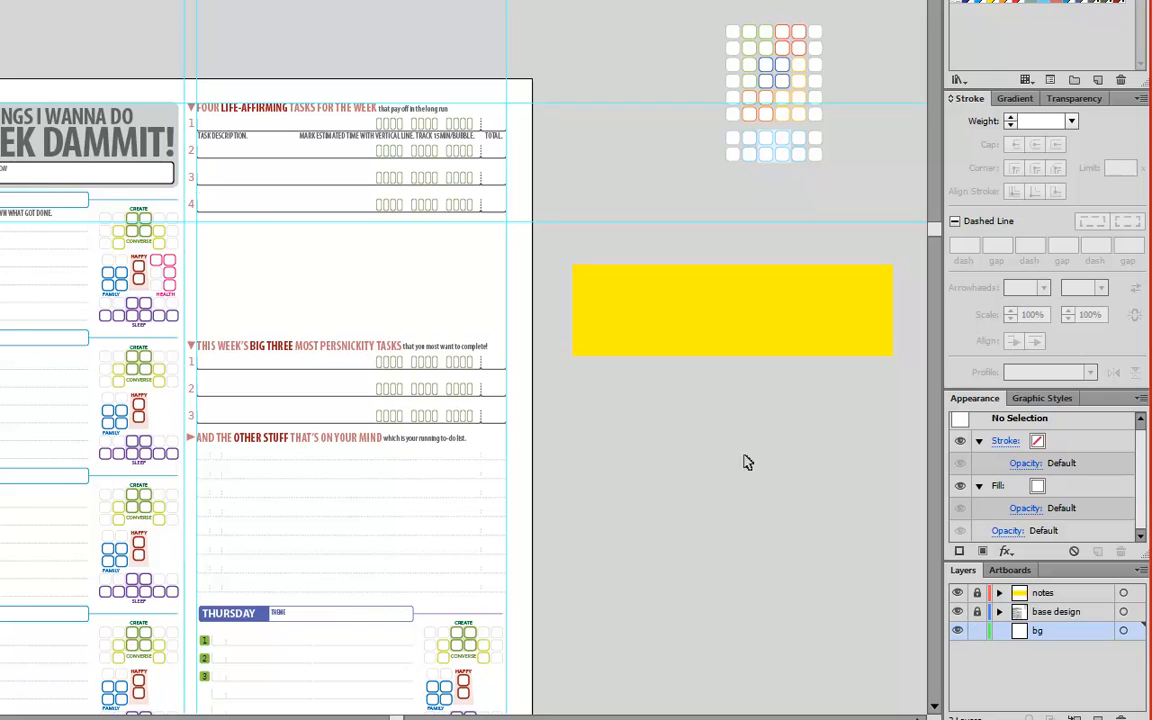
# Step: Draw a rectangle about 3.31 × 1.26 in on the bg layer behind the Four Life-Affirming Tasks list
pyautogui.moveTo(78, 75); pyautogui.dragTo(377, 415)
pyautogui.keyDown('ctrl'); pyautogui.keyDown('alt'); pyautogui.click(18, 278); pyautogui.keyUp('alt'); pyautogui.keyUp('ctrl')
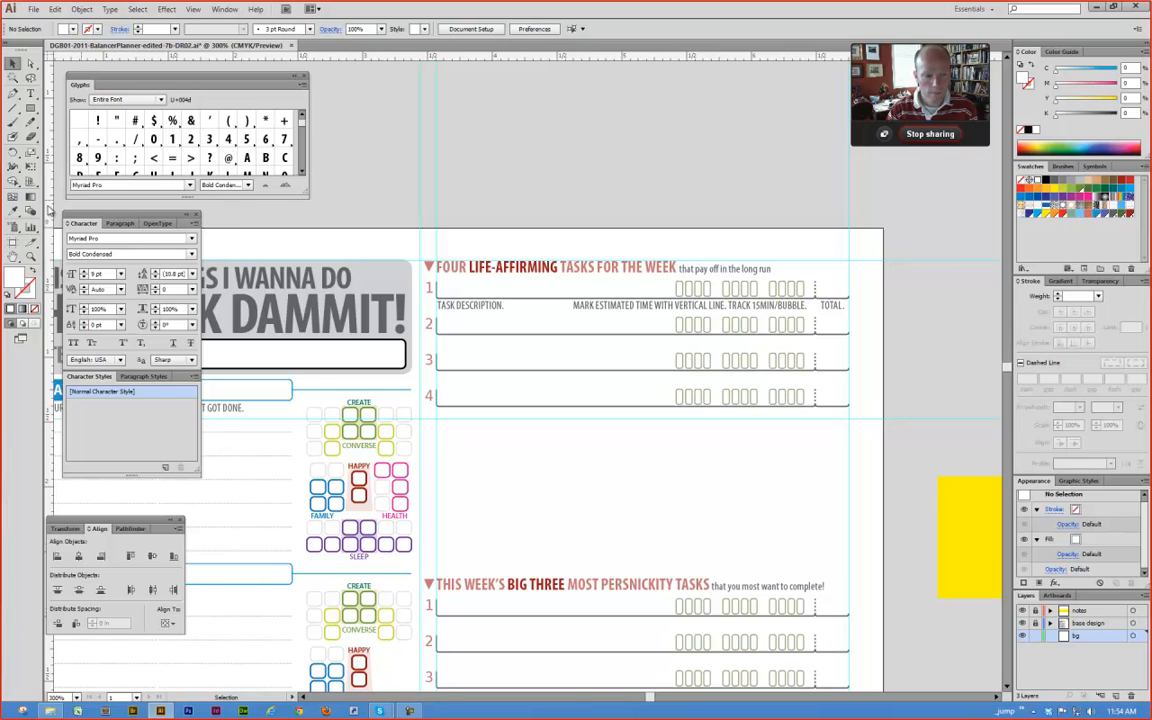
pyautogui.press('m')
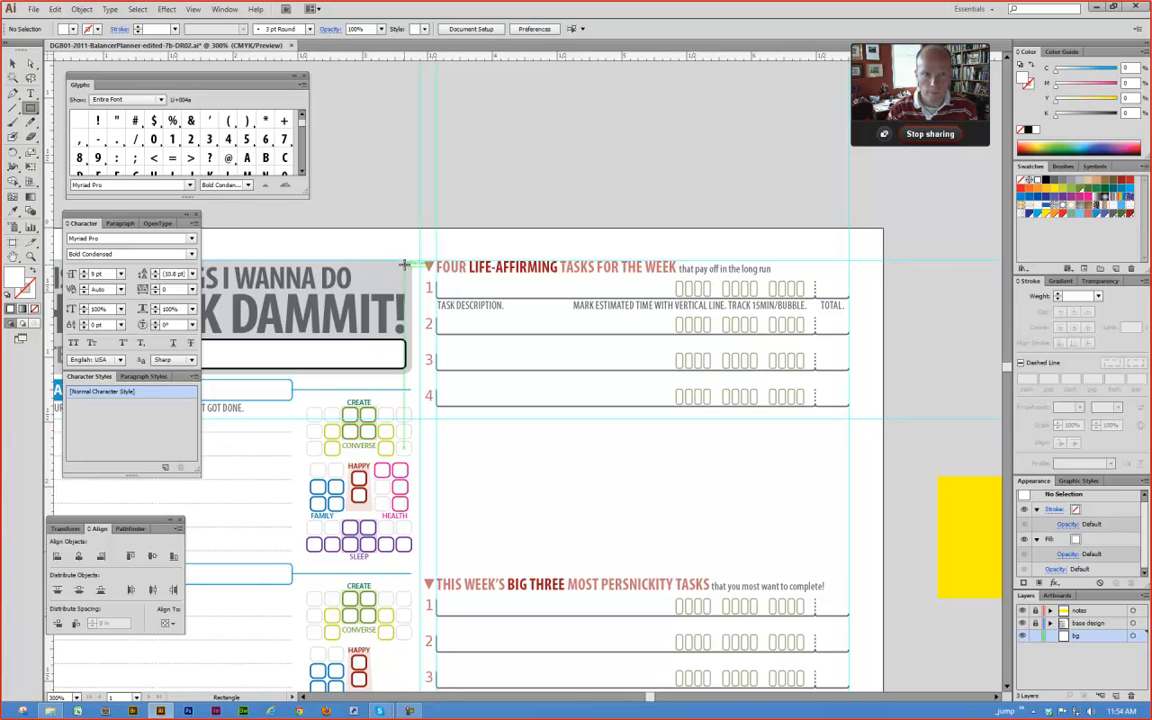
pyautogui.moveTo(418, 261); pyautogui.dragTo(833, 428)
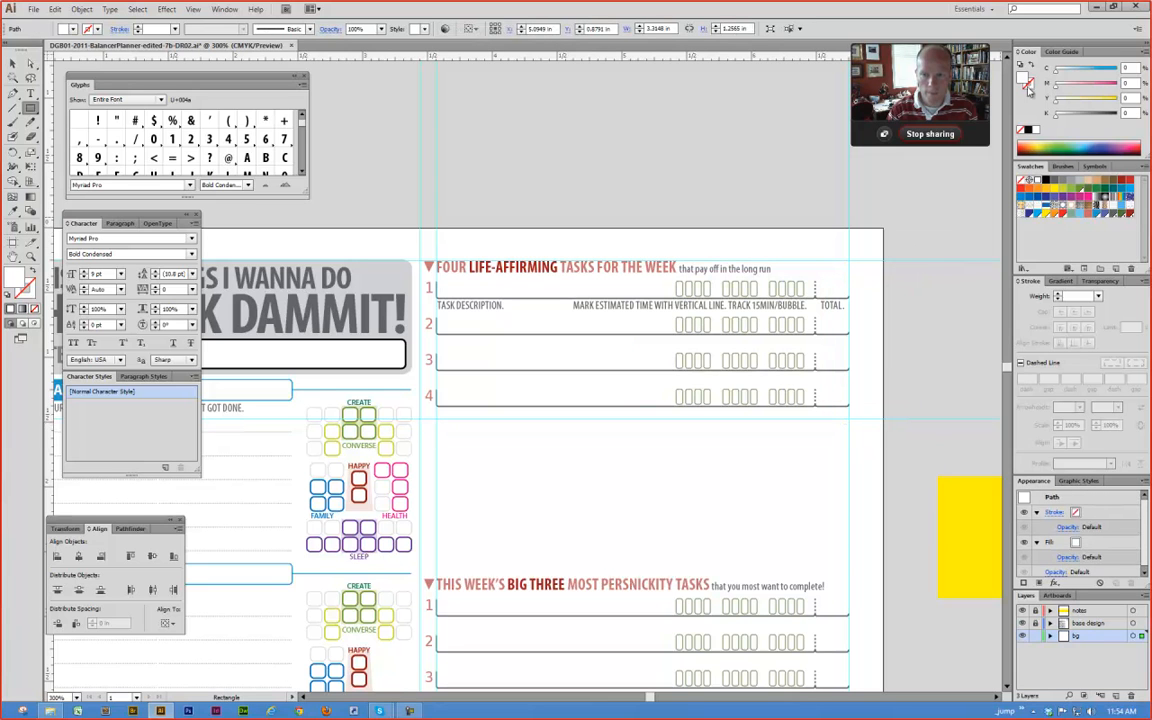
# Step: Fill the background rectangle with a light gray of 5% black and deselect it
pyautogui.click(1079, 182)
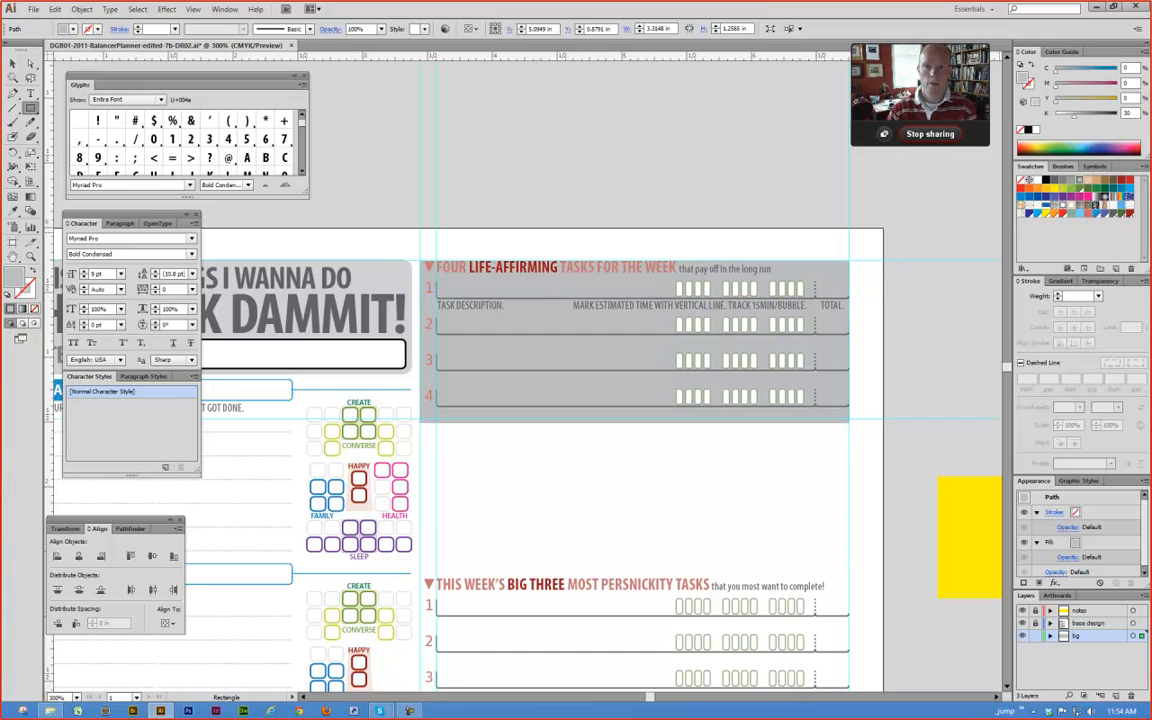
pyautogui.click(1048, 181)
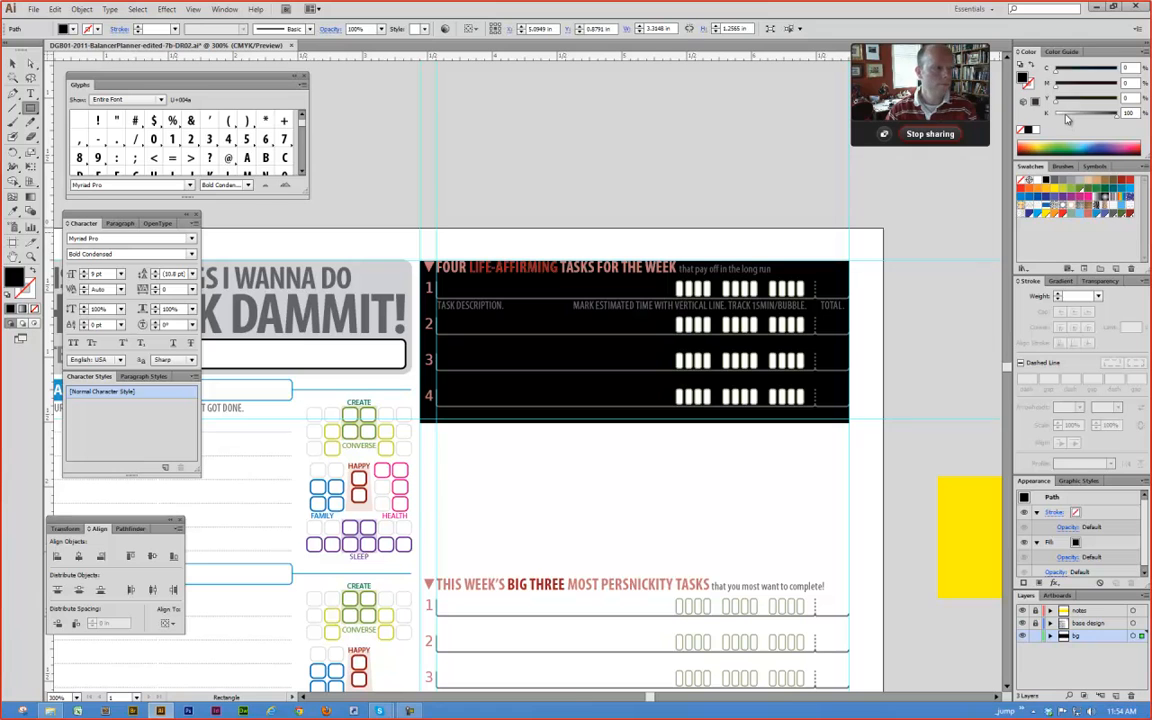
pyautogui.moveTo(1067, 119); pyautogui.dragTo(1063, 118)
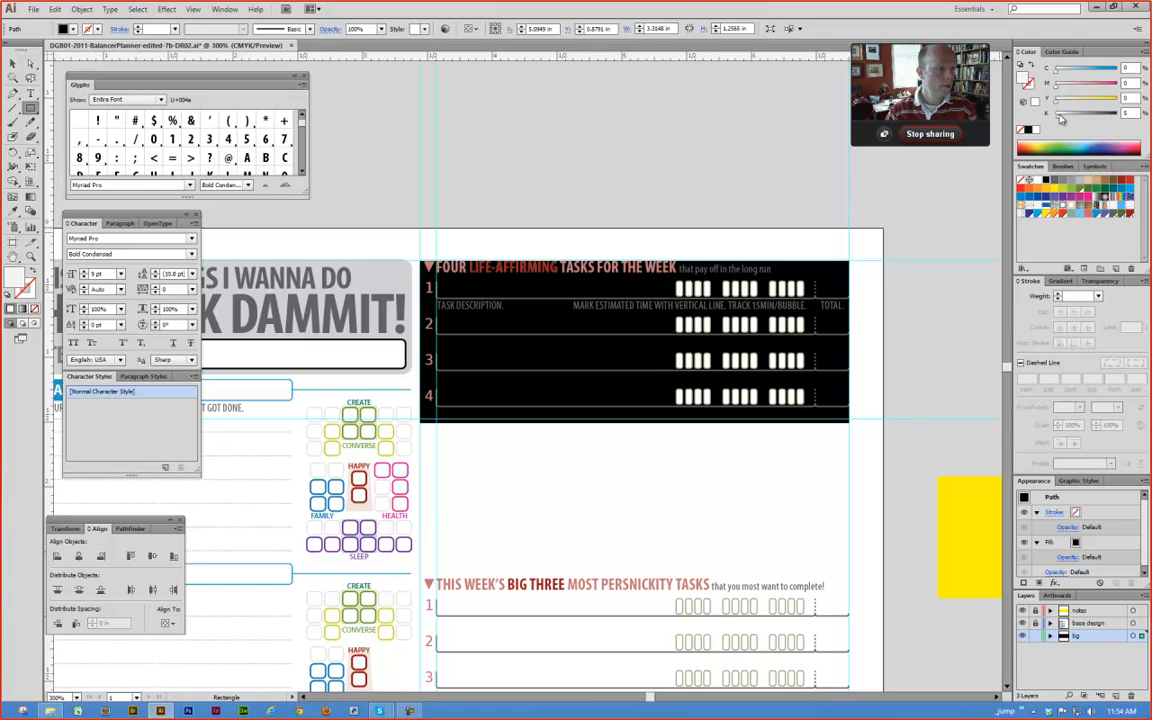
pyautogui.click(640, 199)
# Step: Unlock the base design layer and lock the bg layer so the task list can be selected on its own
pyautogui.press('z')
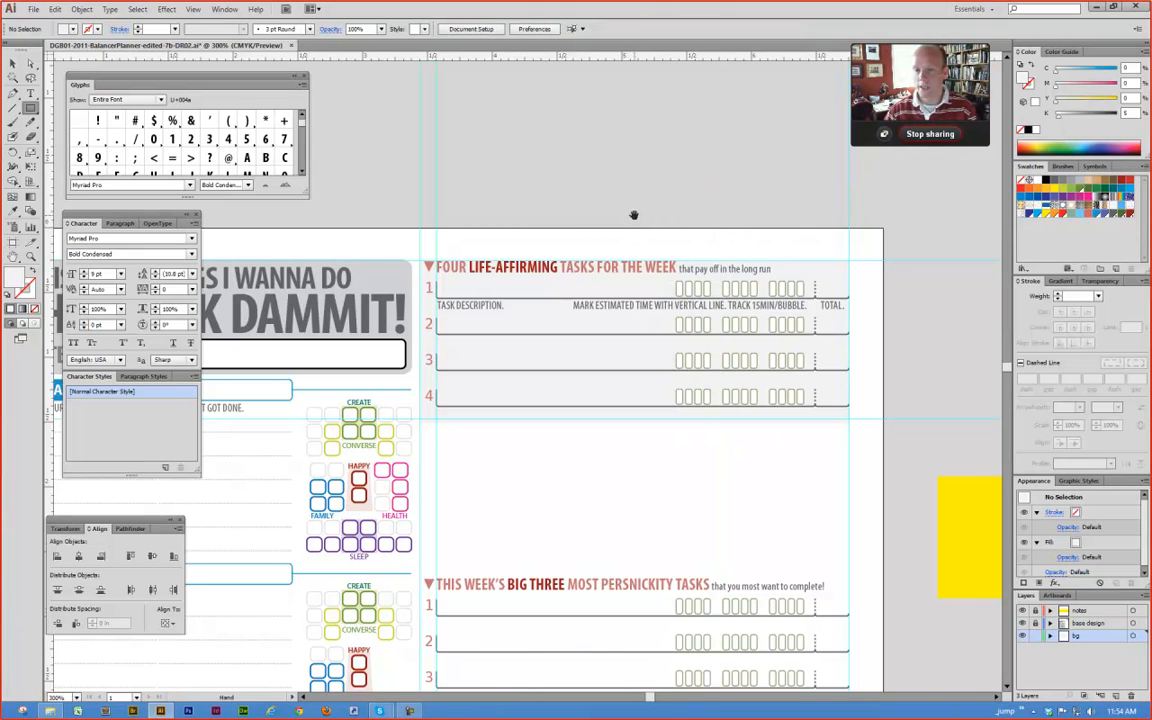
pyautogui.moveTo(635, 216); pyautogui.dragTo(683, 194)
pyautogui.press('a')
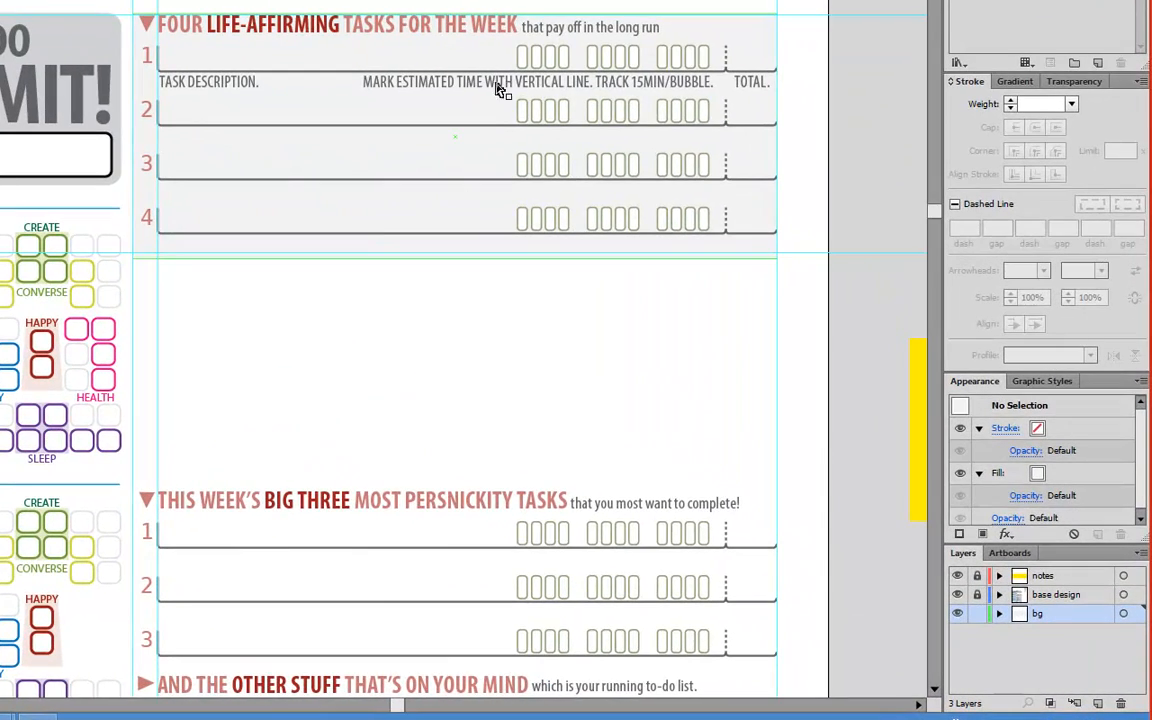
pyautogui.click(357, 32)
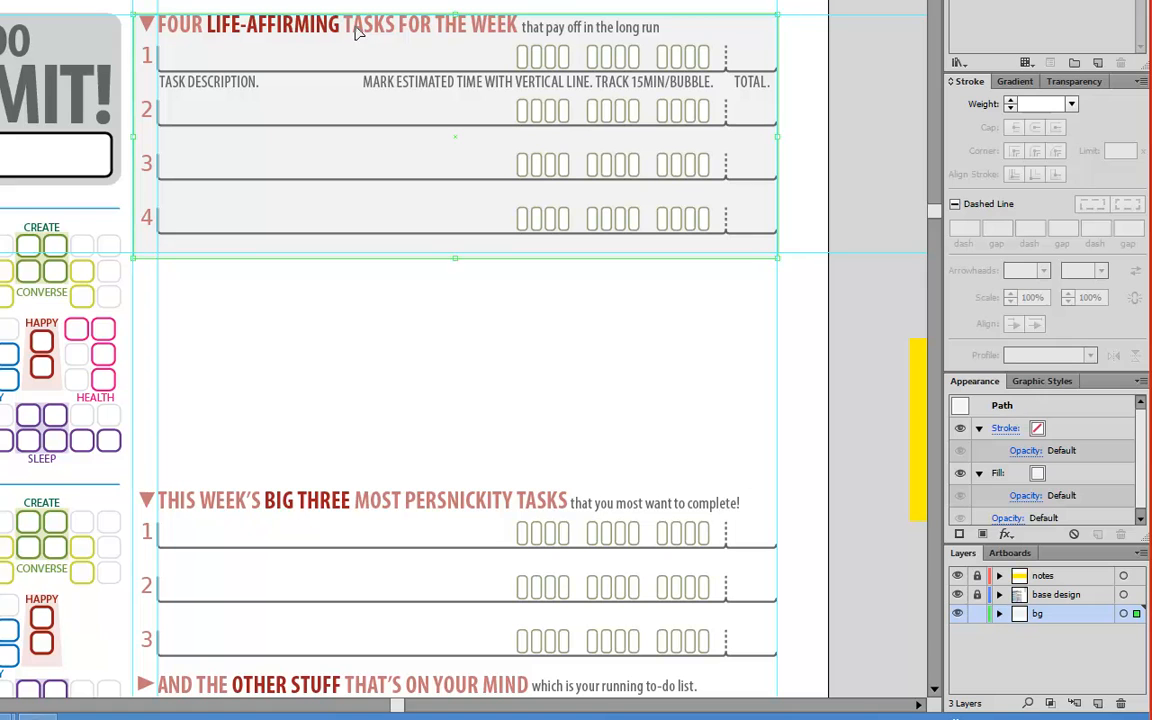
pyautogui.click(965, 591)
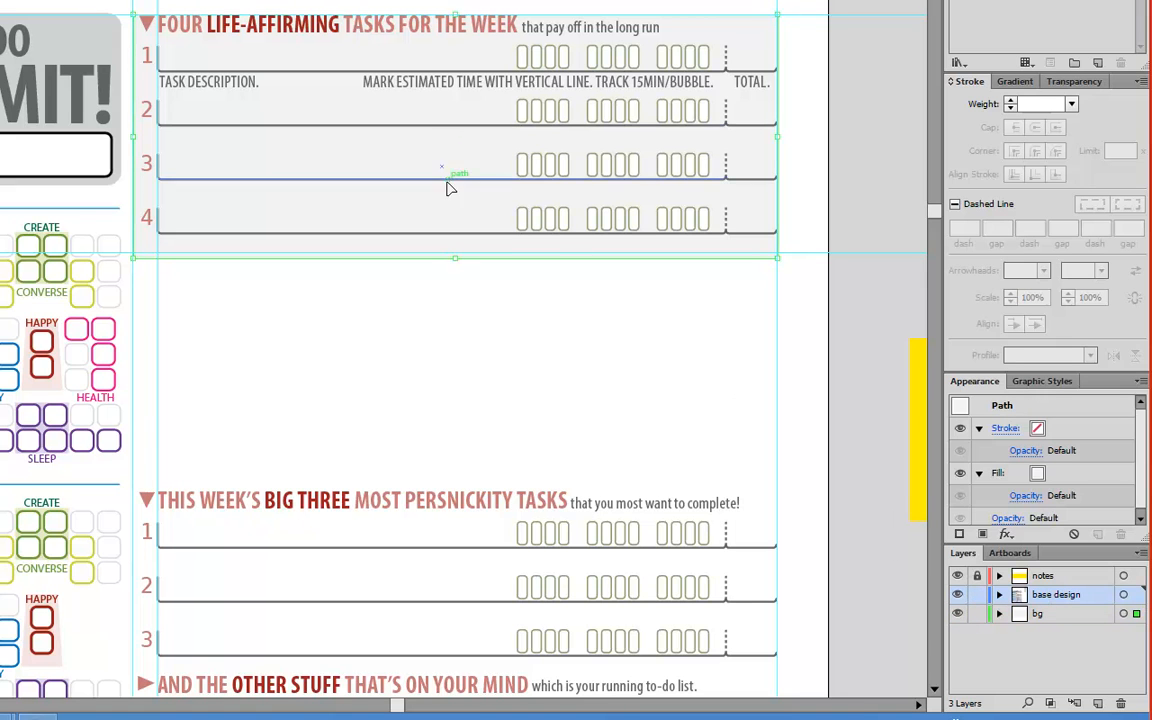
pyautogui.click(278, 30)
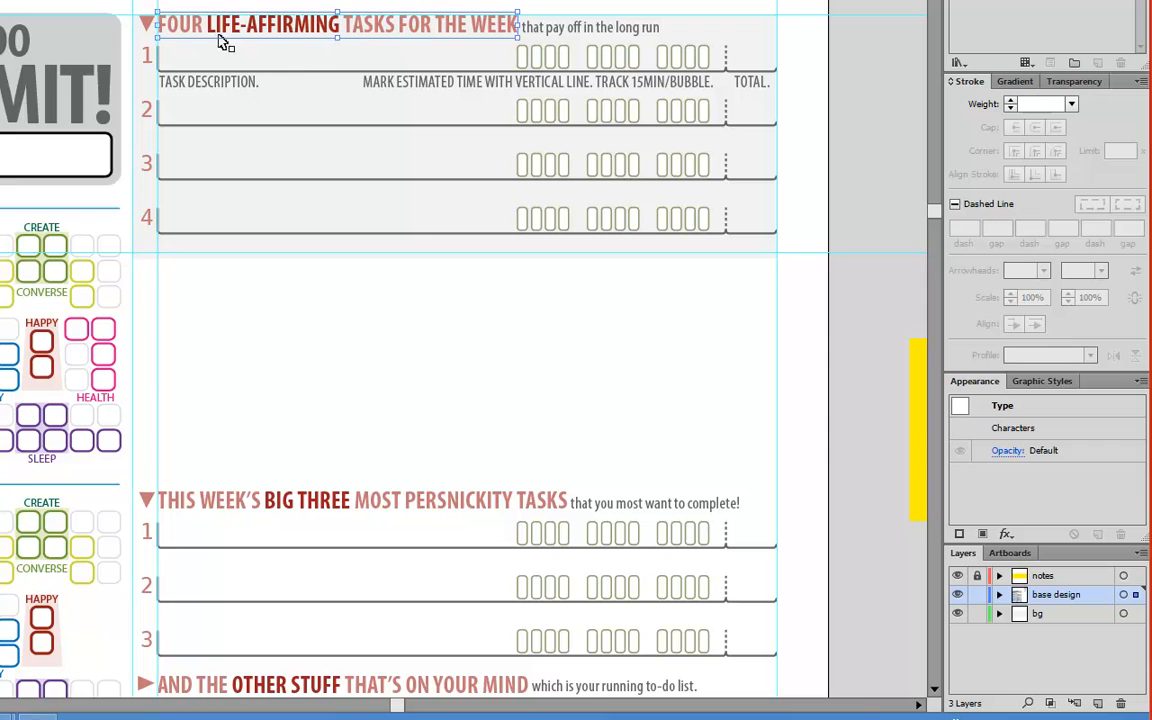
pyautogui.click(978, 614)
# Step: Check how the time bubbles in the first and second life-affirming task rows are grouped
pyautogui.moveTo(143, 4); pyautogui.dragTo(786, 299)
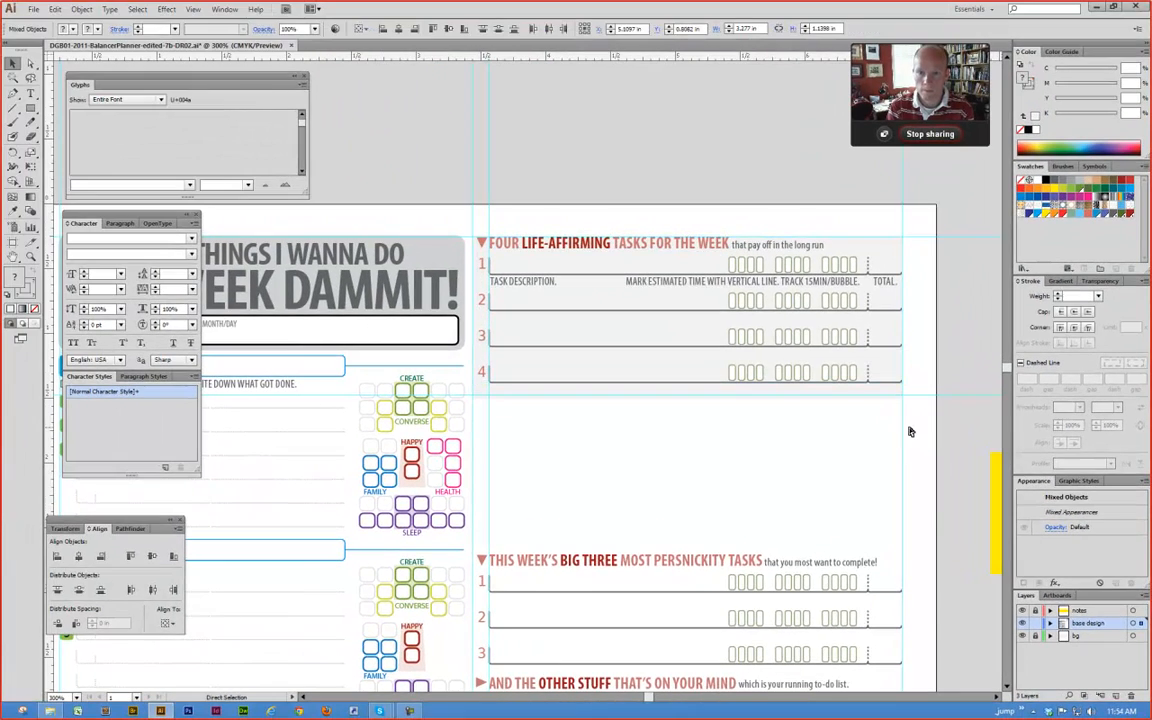
pyautogui.press('v')
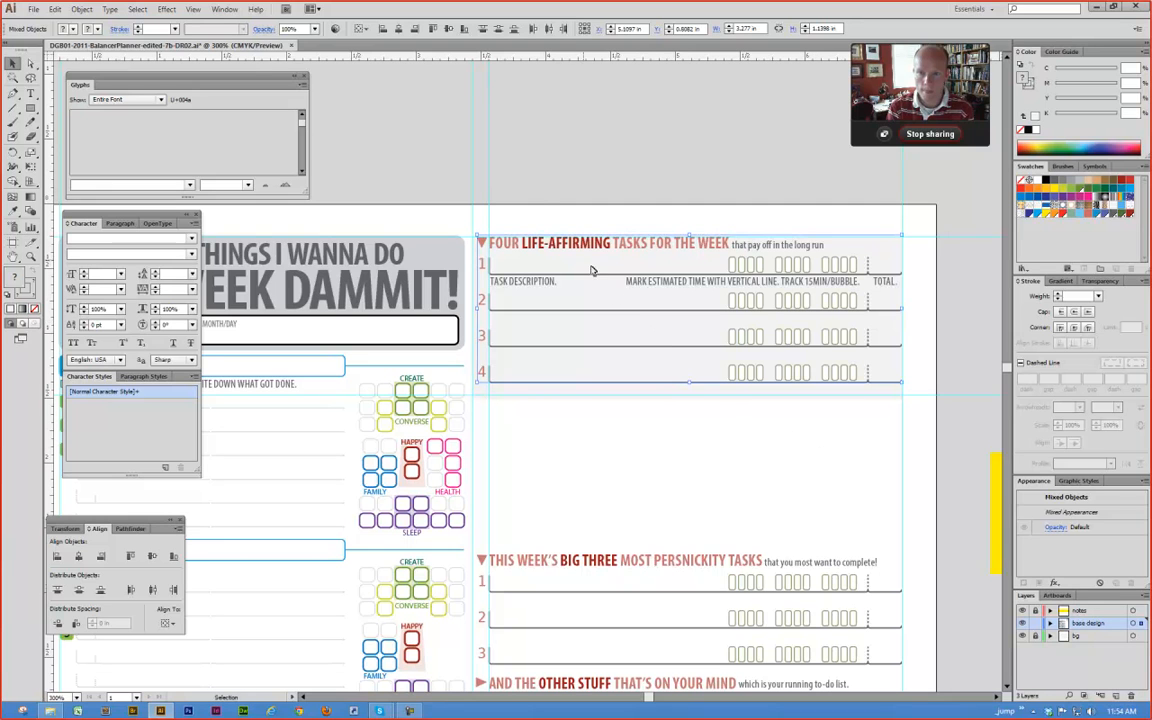
pyautogui.click(536, 254)
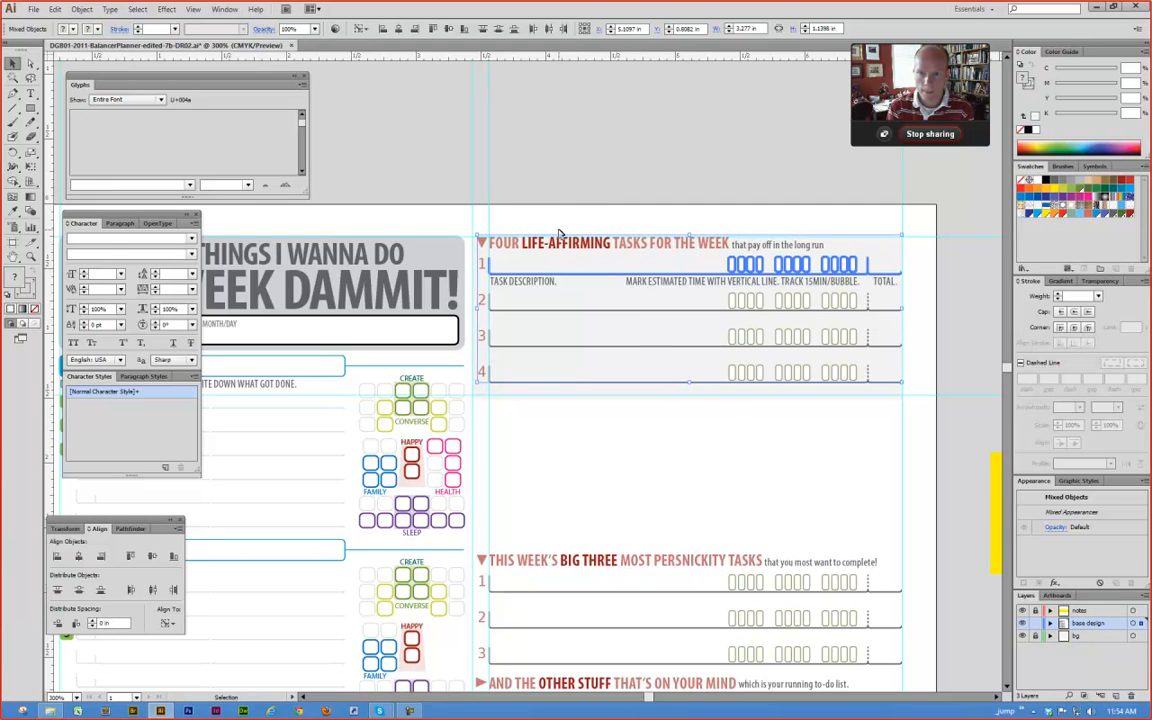
pyautogui.click(540, 196)
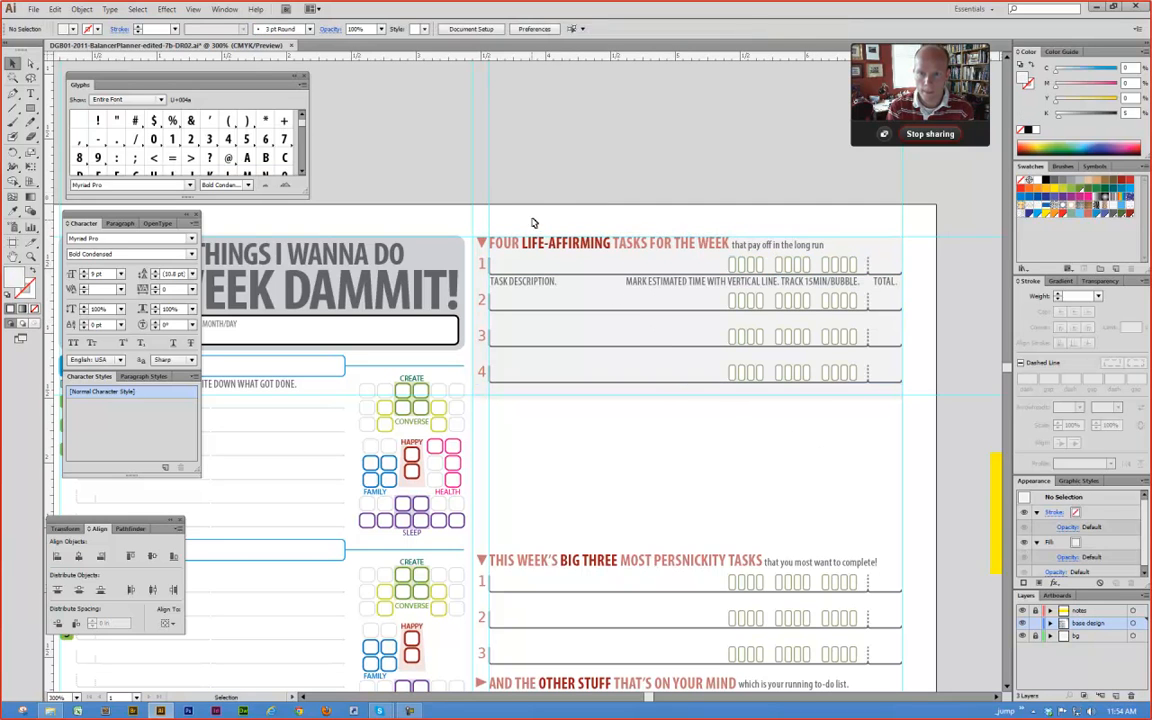
pyautogui.click(569, 312)
pyautogui.click(737, 268)
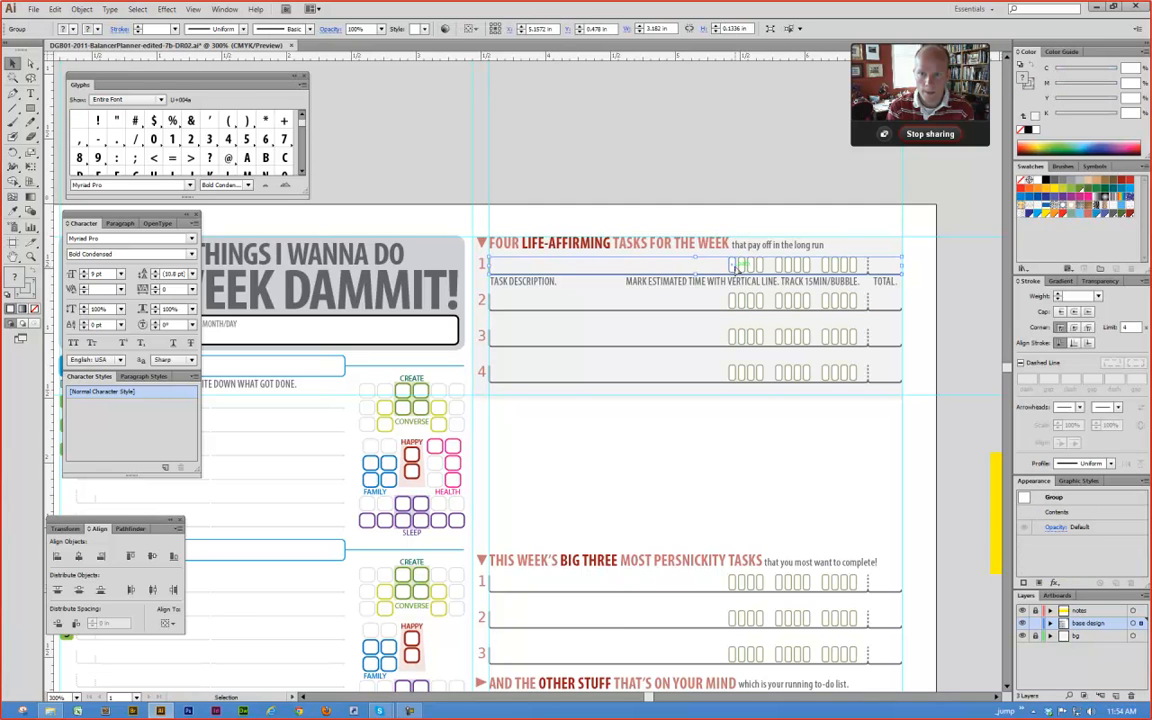
pyautogui.doubleClick(737, 268)
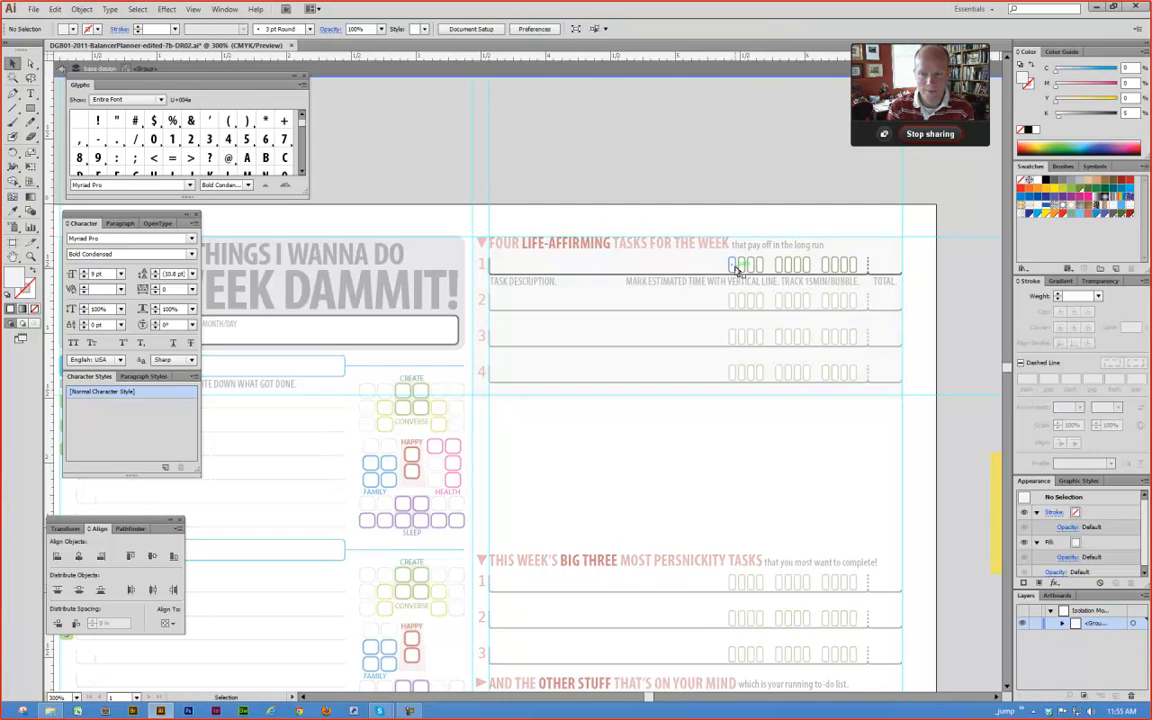
pyautogui.doubleClick(742, 309)
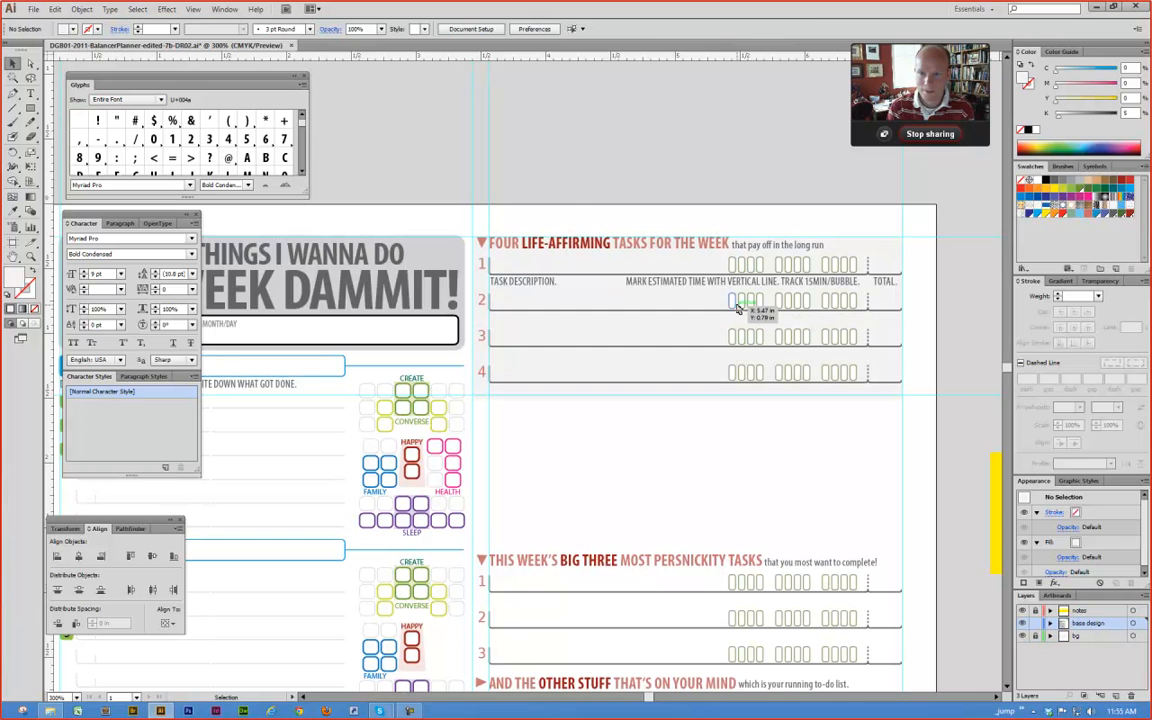
pyautogui.click(737, 308)
pyautogui.doubleClick(739, 308)
pyautogui.click(738, 307)
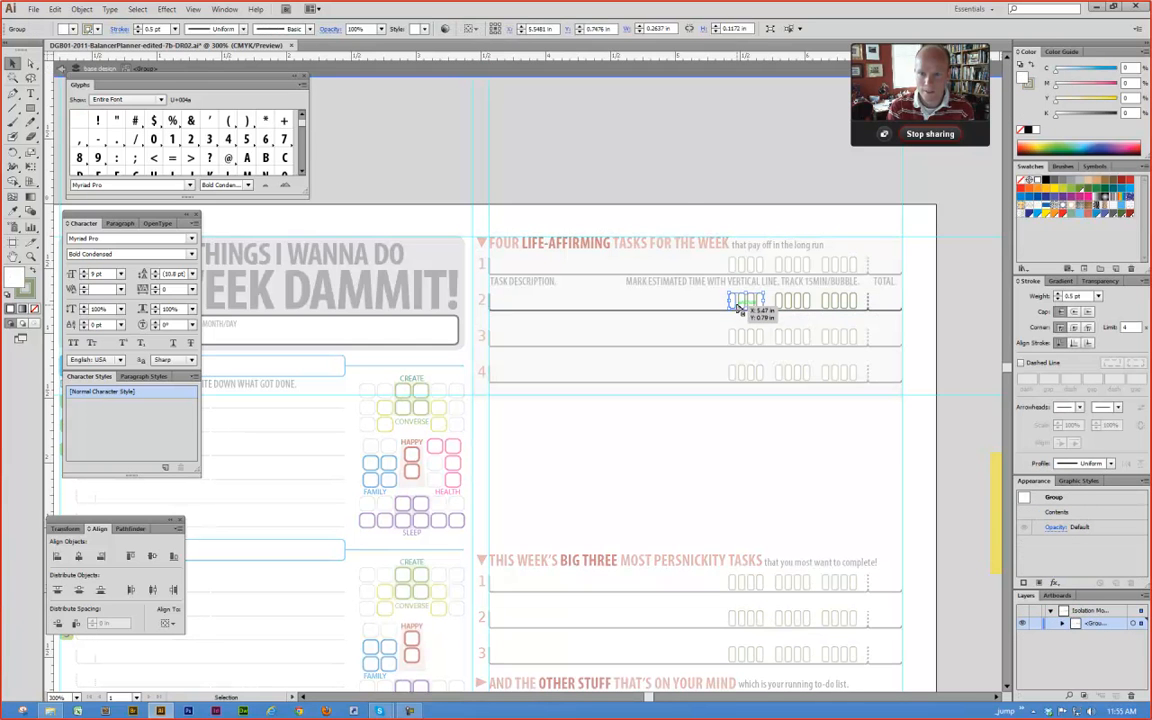
pyautogui.doubleClick(663, 166)
# Step: Group the whole Four Life-Affirming Tasks list, including its heading, captions and four rows
pyautogui.moveTo(428, 194); pyautogui.dragTo(925, 422)
pyautogui.hotkey('ctrl', 'g')
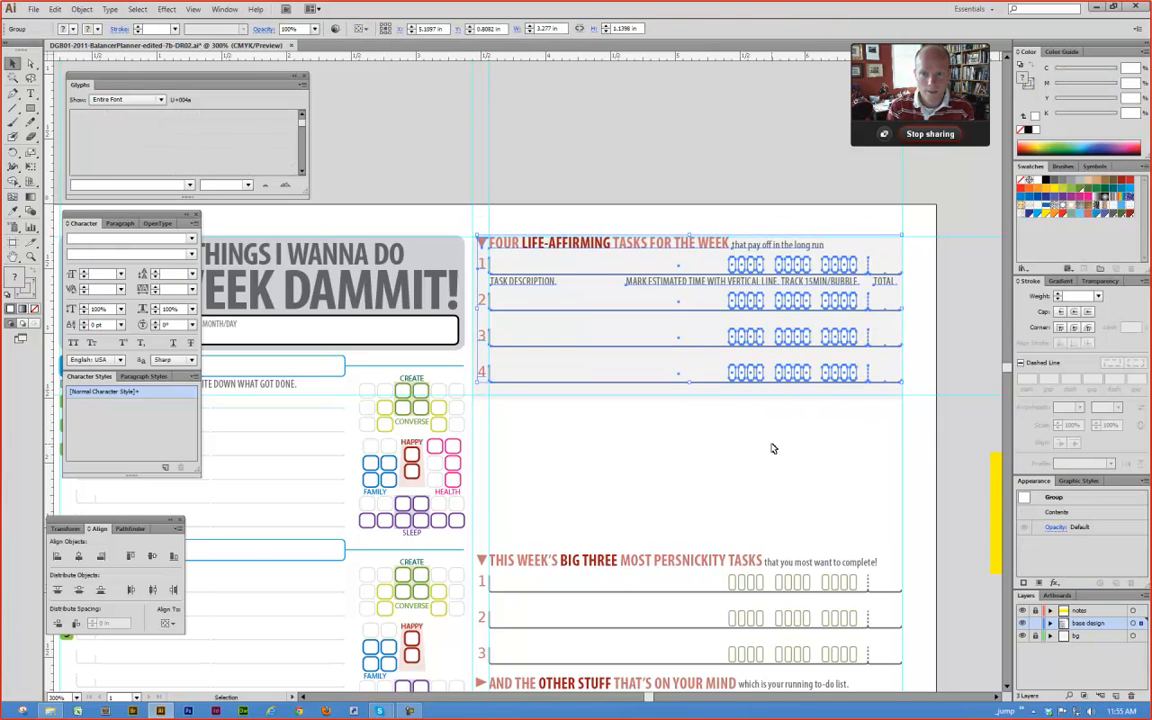
pyautogui.click(771, 447)
# Step: Move the grouped life-affirming list straight down slightly to leave a margin above its heading inside the gray background
pyautogui.moveTo(598, 245)
pyautogui.mouseDown()
pyautogui.moveTo(598, 337)
pyautogui.moveTo(606, 228)
pyautogui.moveTo(613, 257)
pyautogui.mouseUp()
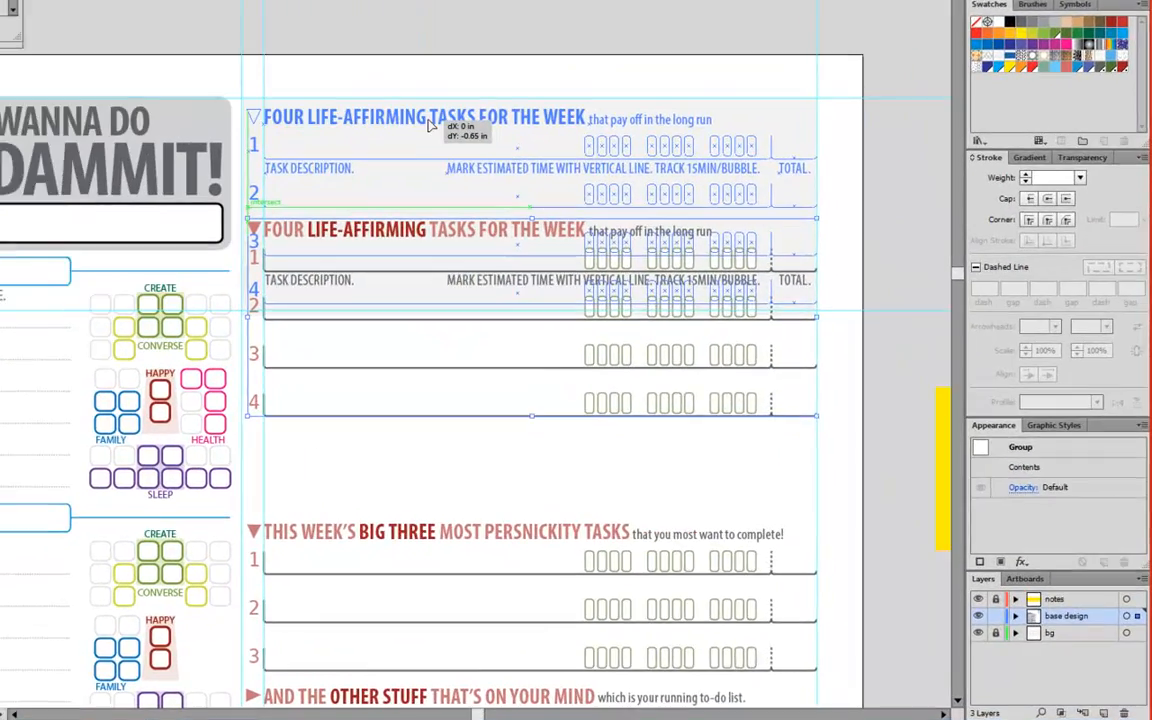
pyautogui.moveTo(430, 122); pyautogui.dragTo(430, 123)
pyautogui.click(437, 422)
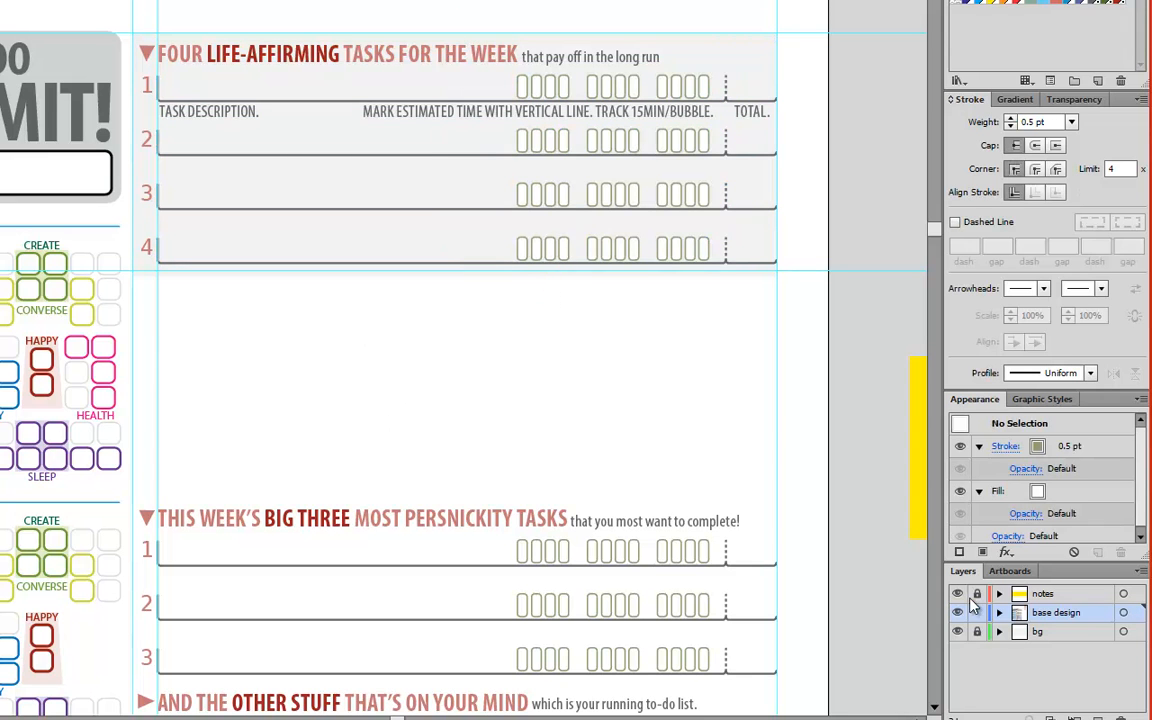
# Step: Unlock the bg layer and extend the gray rectangle's lower edge downward to a height of about 1.46 in
pyautogui.click(978, 632)
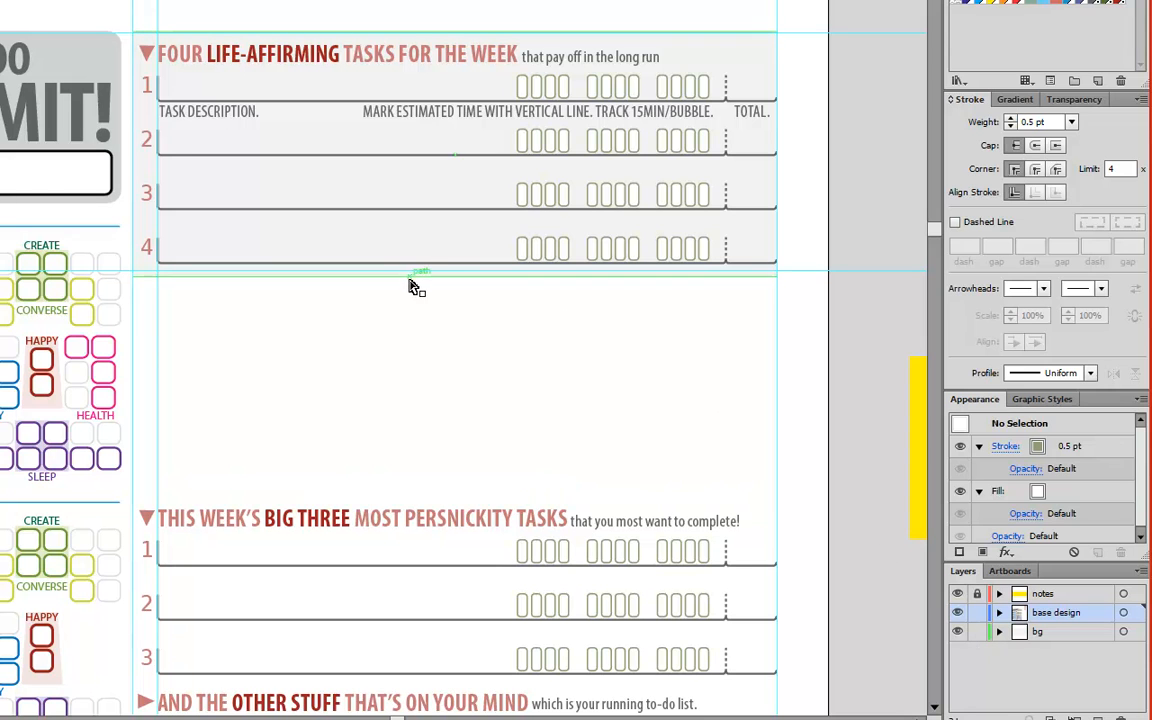
pyautogui.moveTo(411, 278); pyautogui.dragTo(412, 317)
pyautogui.click(514, 409)
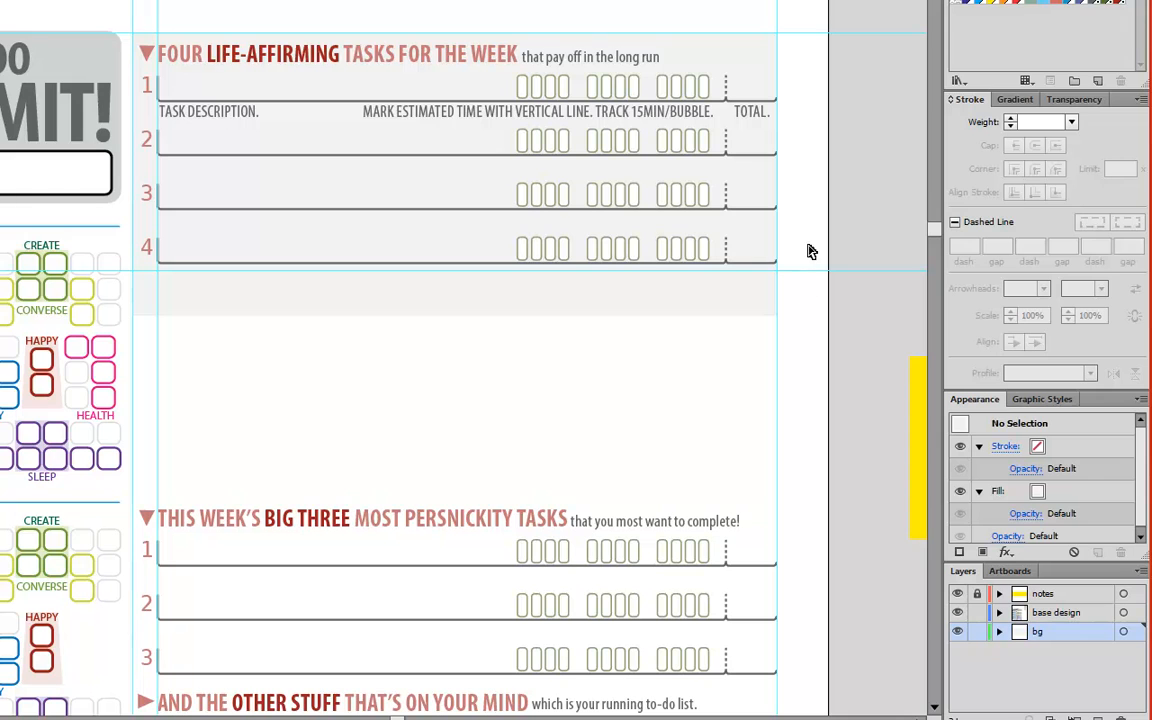
# Step: Hide the document's guides around the task lists
pyautogui.moveTo(811, 252); pyautogui.dragTo(840, 348)
pyautogui.hotkey('ctrl', 'h')
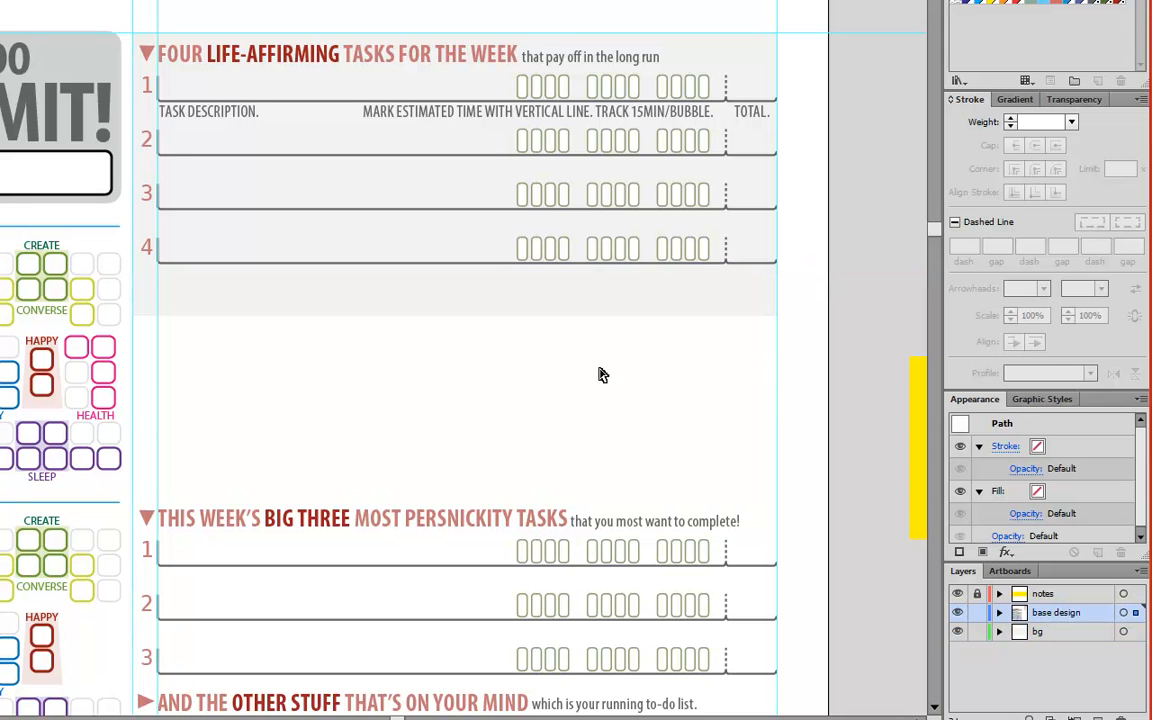
pyautogui.click(340, 360)
pyautogui.moveTo(258, 380); pyautogui.dragTo(143, 466)
pyautogui.click(488, 398)
pyautogui.hotkey('ctrl', ';')
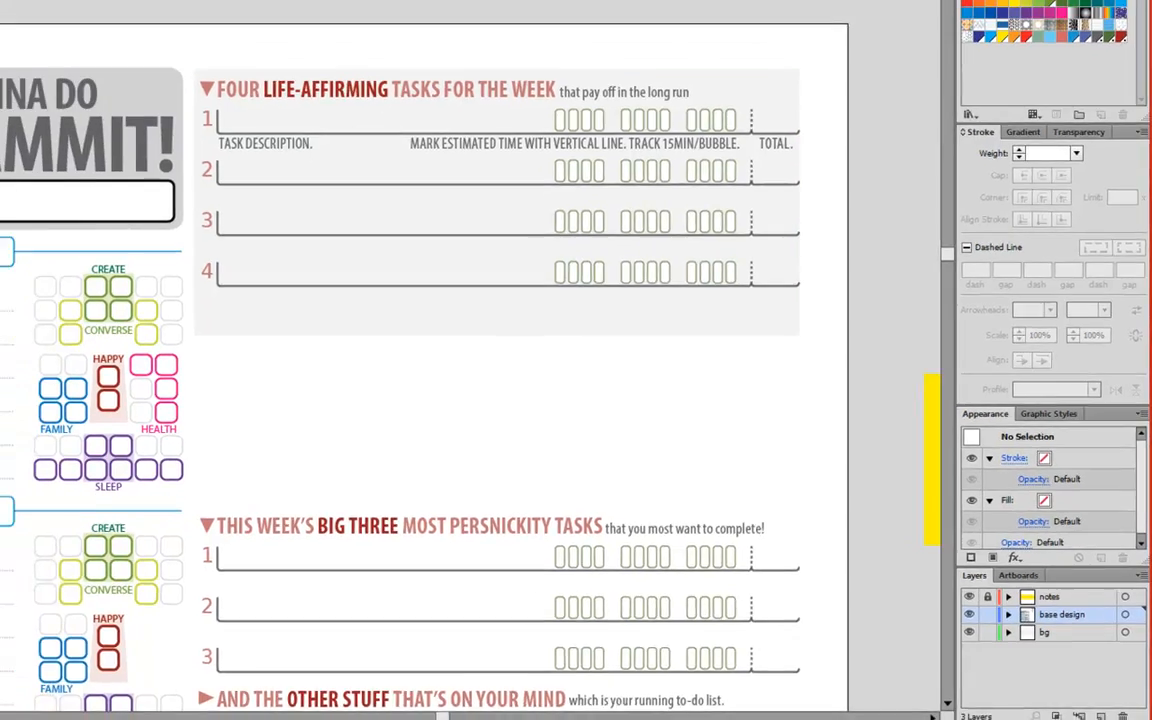
pyautogui.click(167, 9)
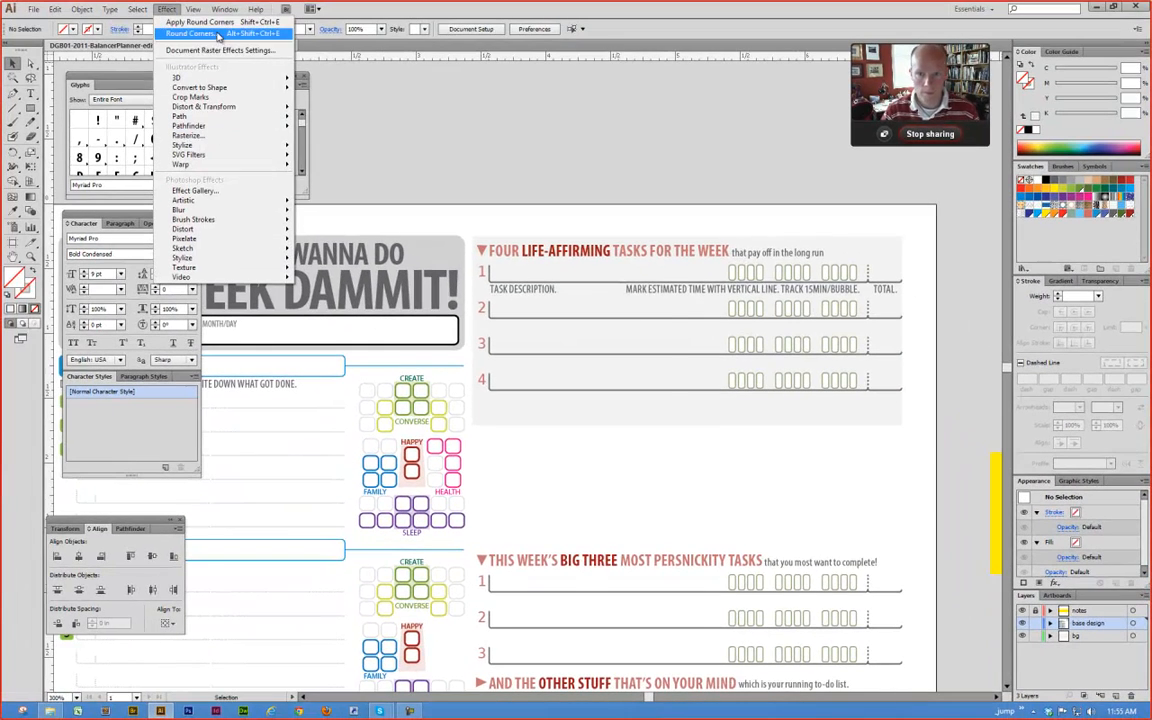
pyautogui.click(222, 33)
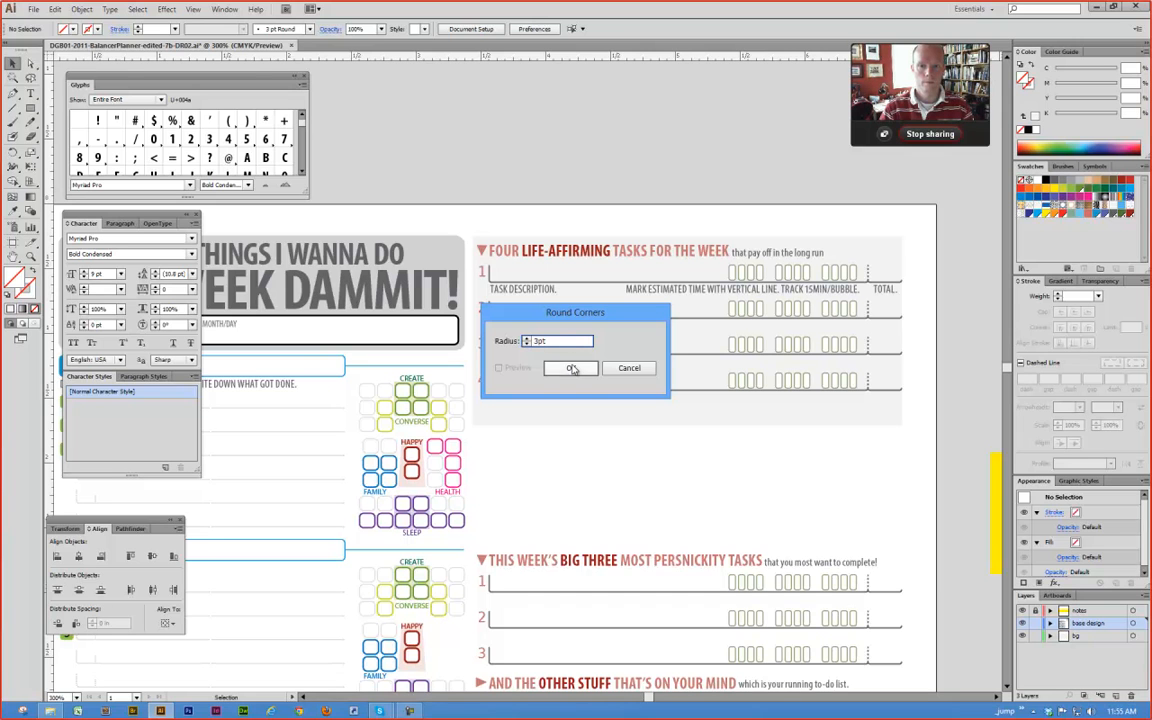
pyautogui.click(574, 368)
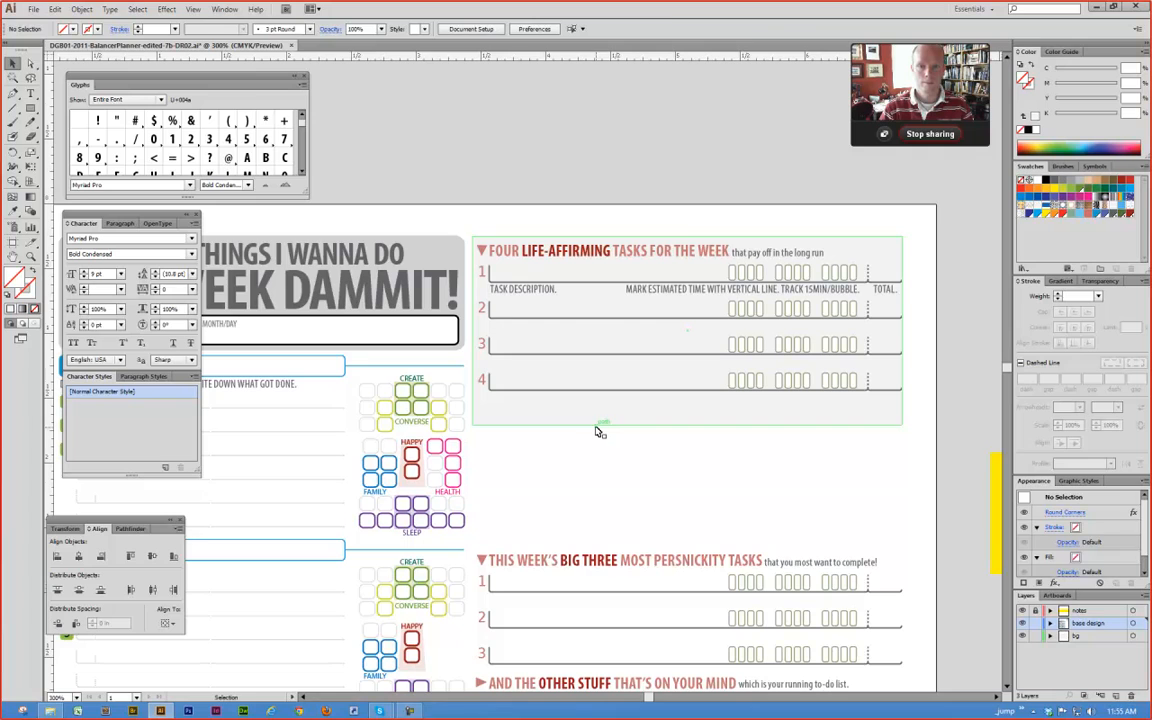
# Step: Try a Round Corners effect with a 3 pt radius on the gray background rectangle and undo it
pyautogui.click(581, 406)
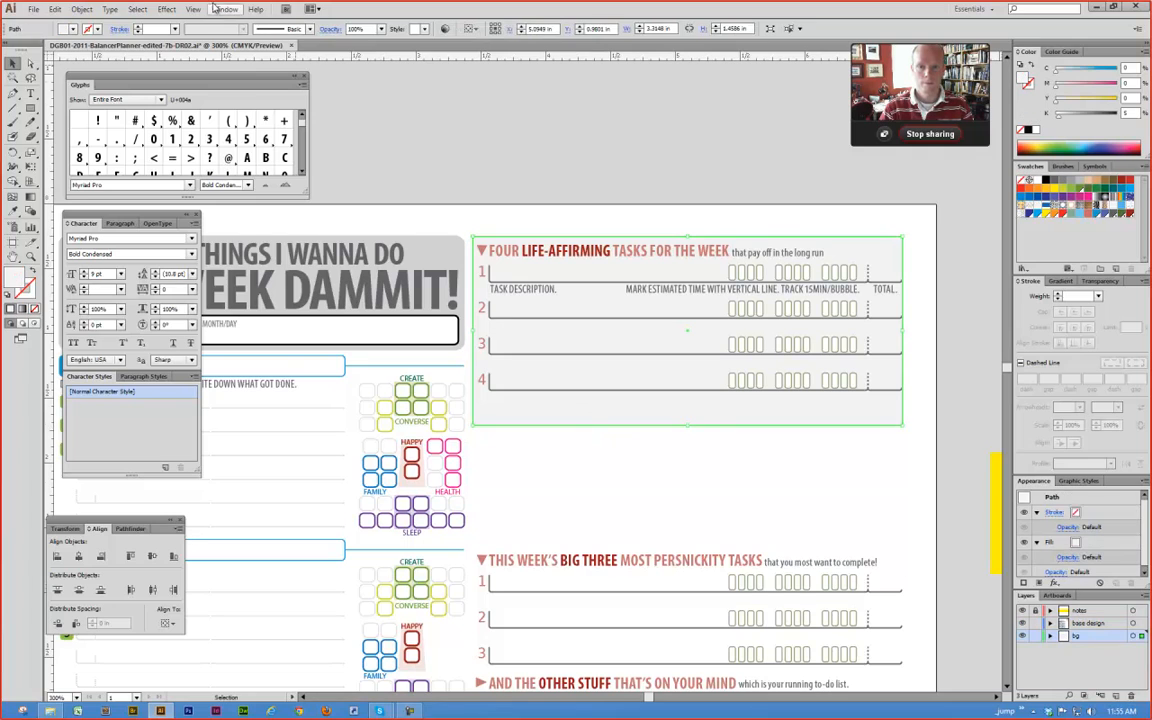
pyautogui.click(166, 9)
pyautogui.click(196, 33)
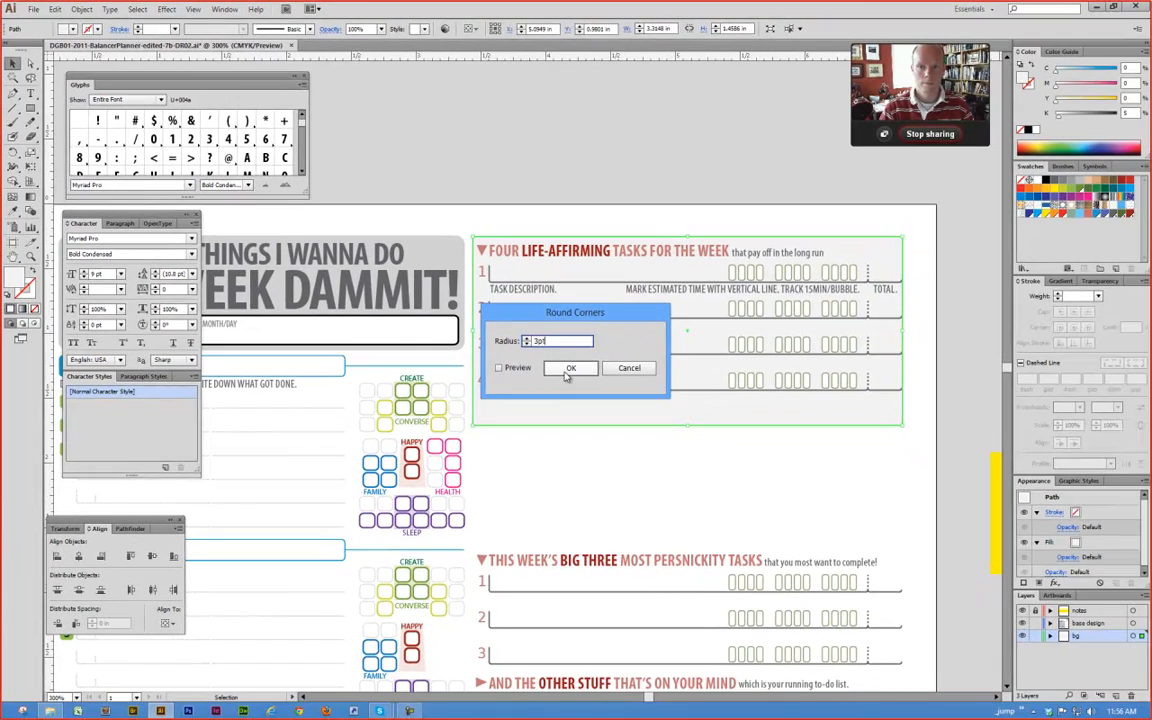
pyautogui.click(569, 369)
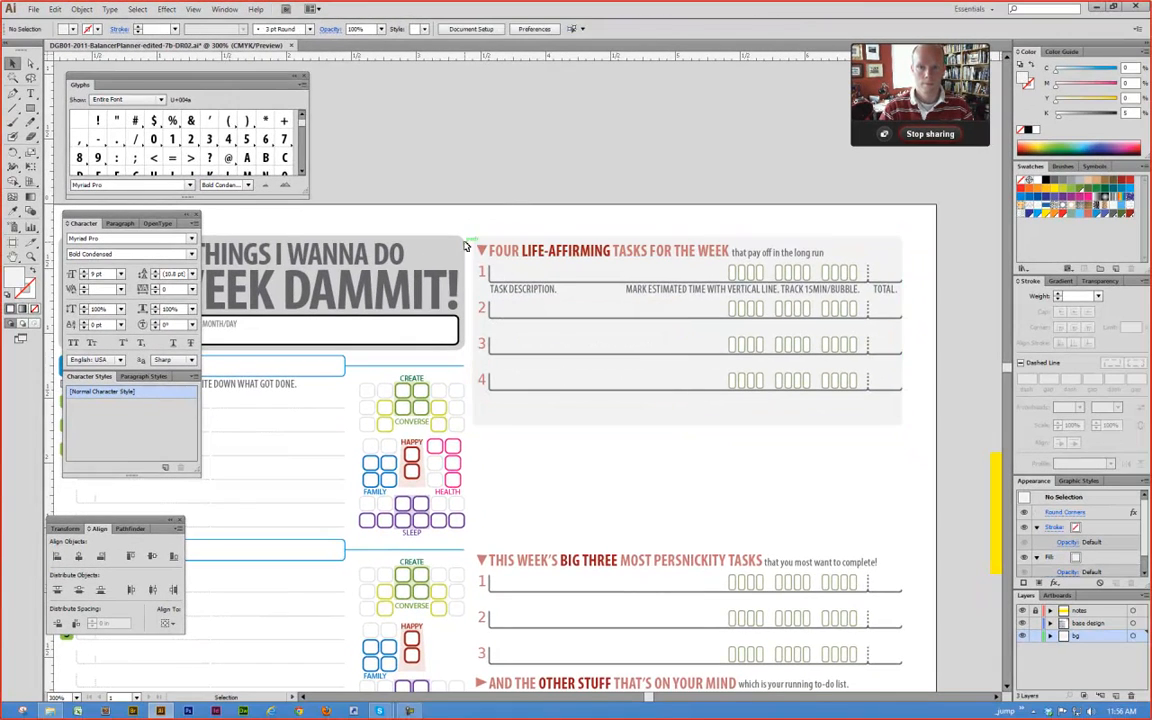
pyautogui.hotkey('ctrl', 'z')
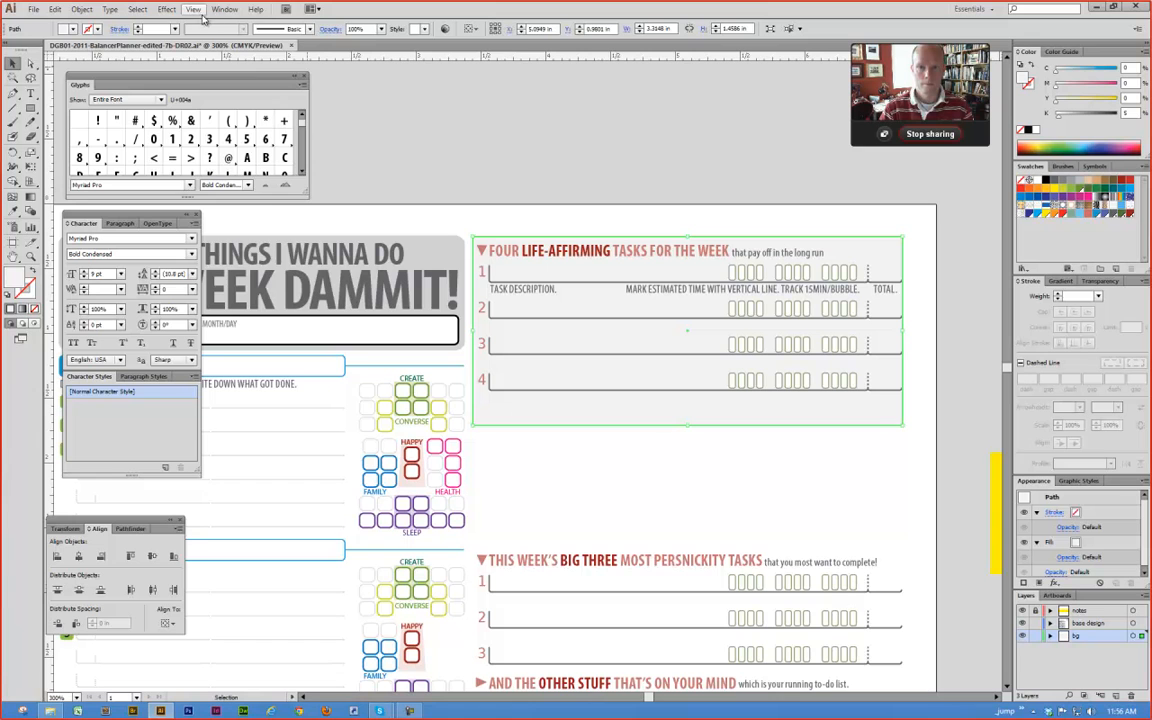
# Step: Apply a Round Corners effect with a 6 pt radius to the gray background rectangle behind the life-affirming task list
pyautogui.click(166, 9)
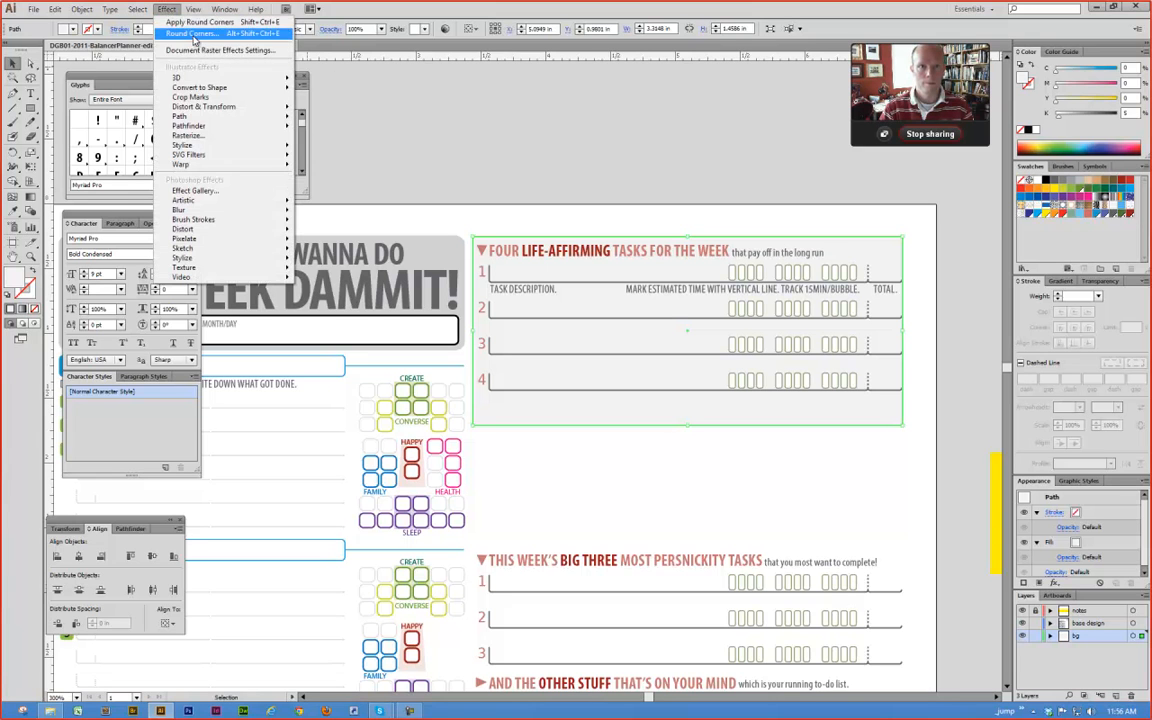
pyautogui.click(192, 33)
pyautogui.write('60')
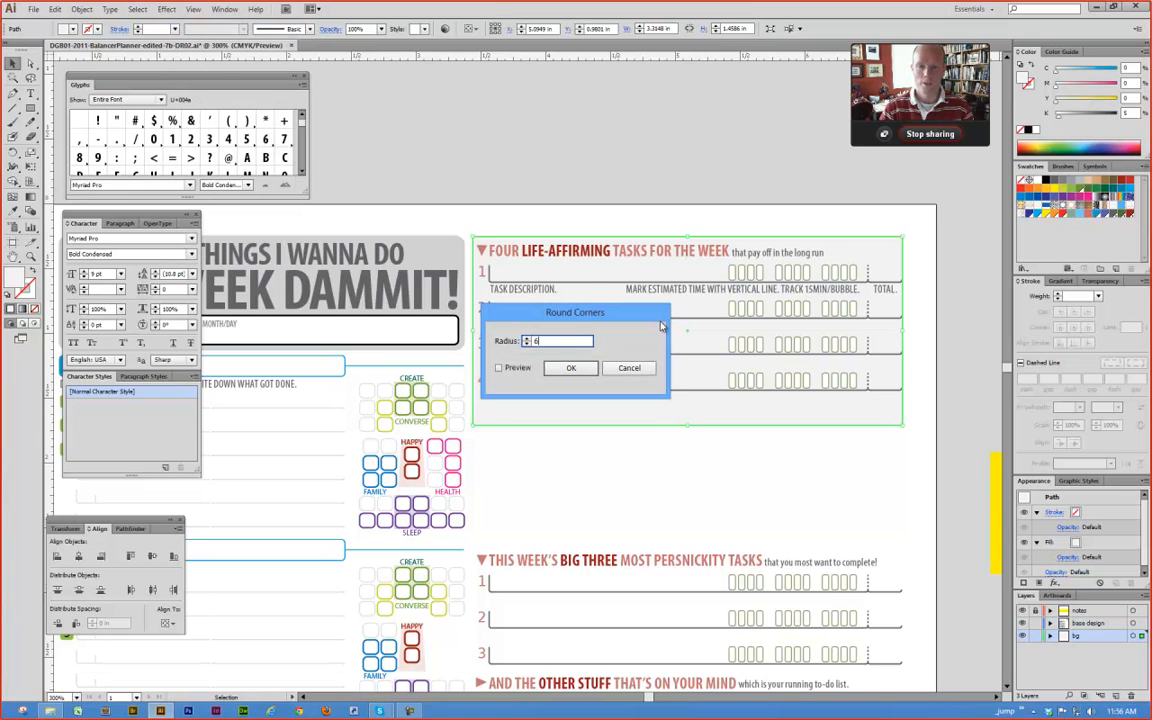
pyautogui.press('Return')
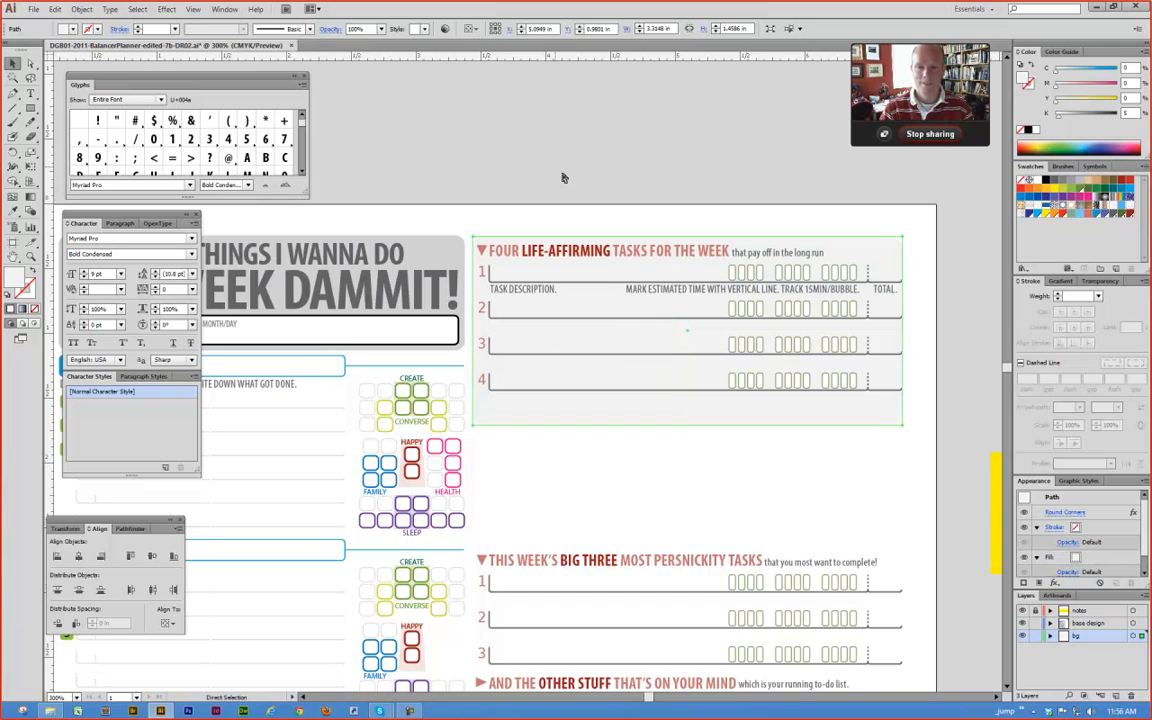
pyautogui.click(542, 211)
pyautogui.click(699, 416)
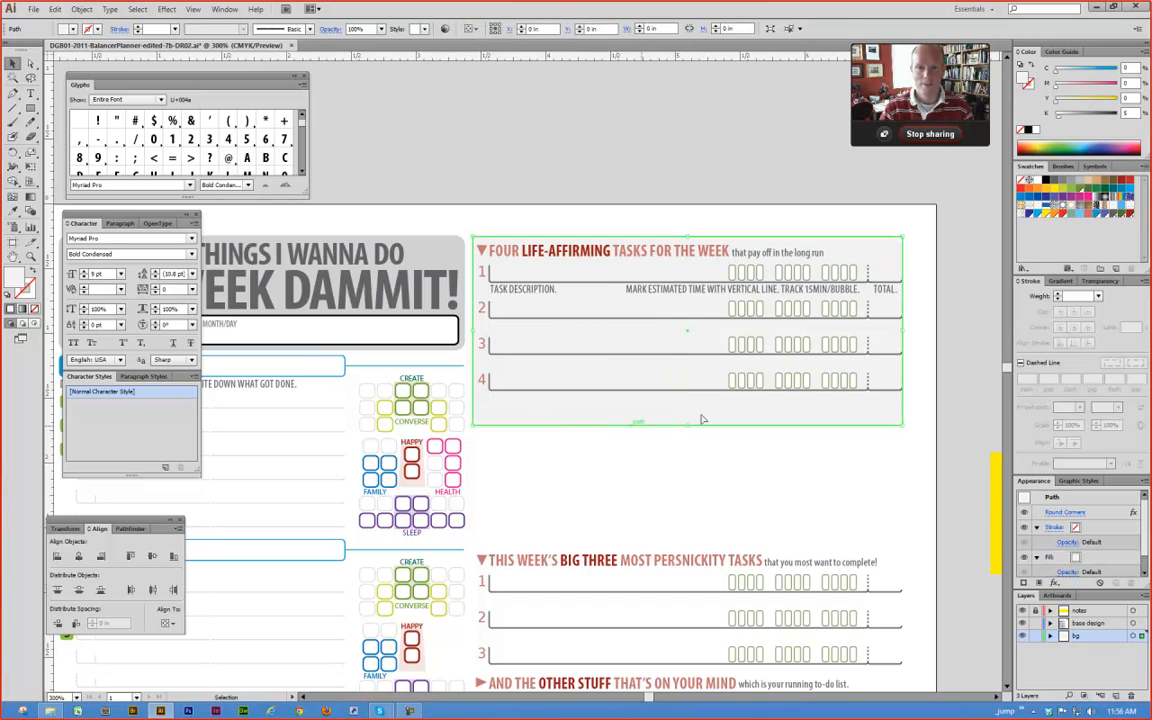
# Step: Reopen the background's Round Corners effect with preview on, try an 8 pt radius and set it back to 6 pt
pyautogui.click(1065, 512)
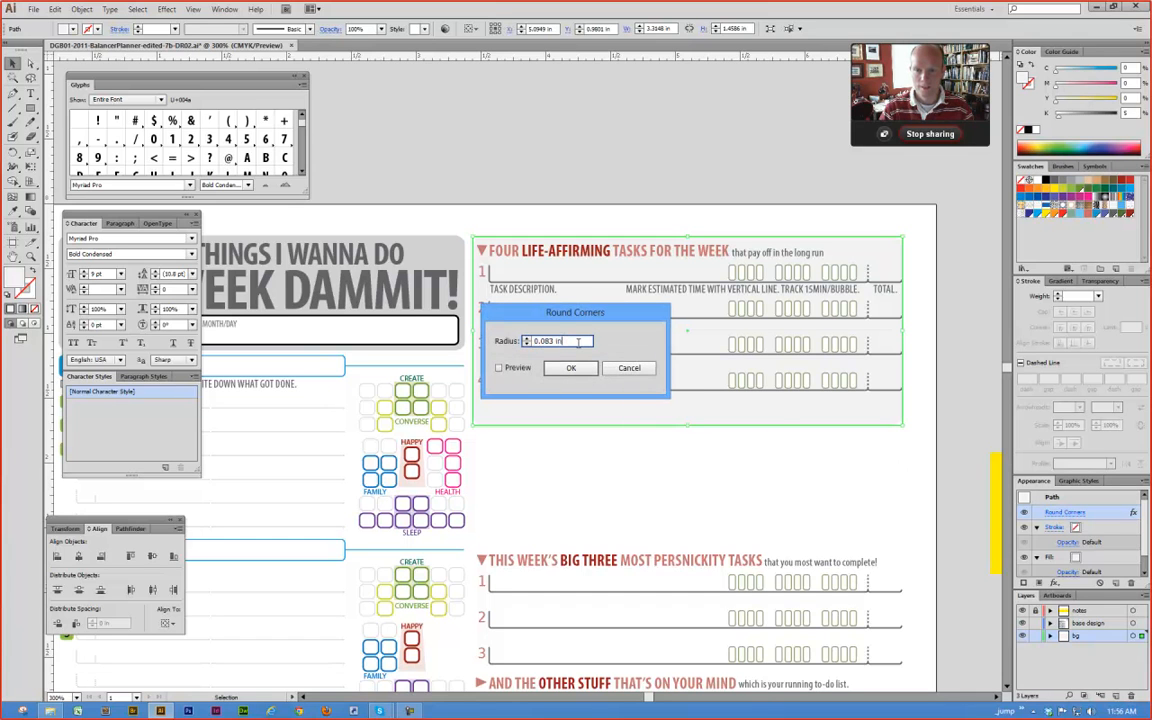
pyautogui.write('8pt')
pyautogui.click(499, 369)
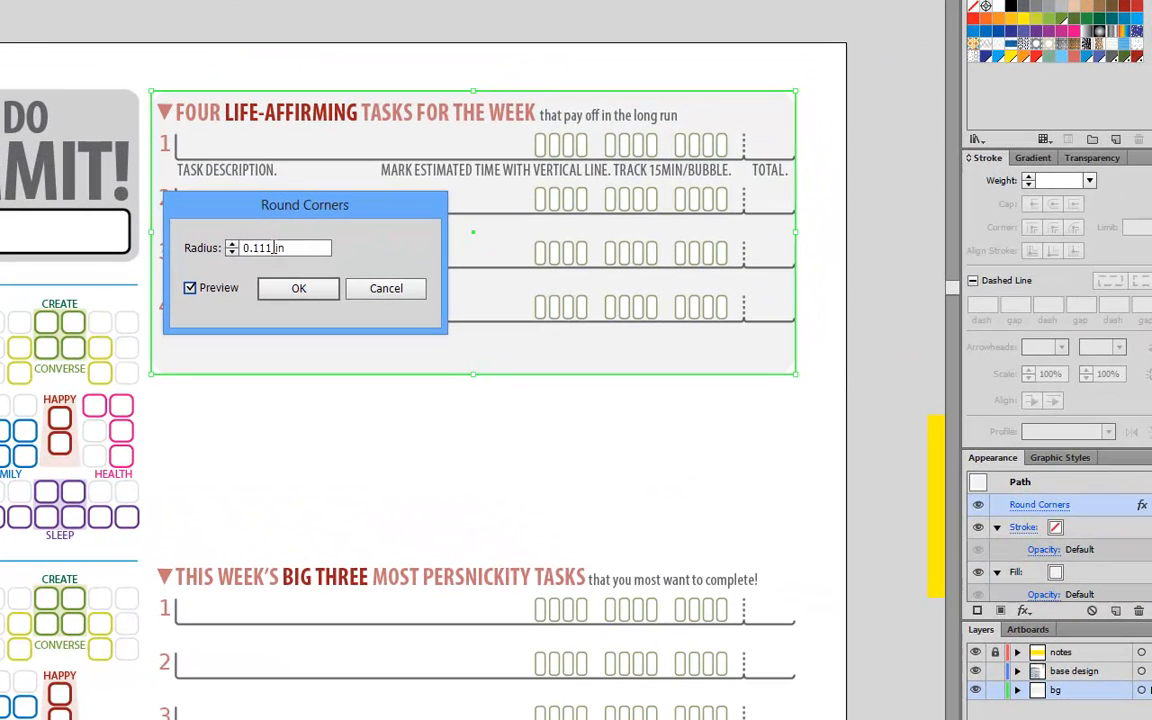
pyautogui.moveTo(577, 342); pyautogui.dragTo(468, 346)
pyautogui.write('6pt')
pyautogui.press('Tab')
pyautogui.click(292, 288)
pyautogui.click(378, 501)
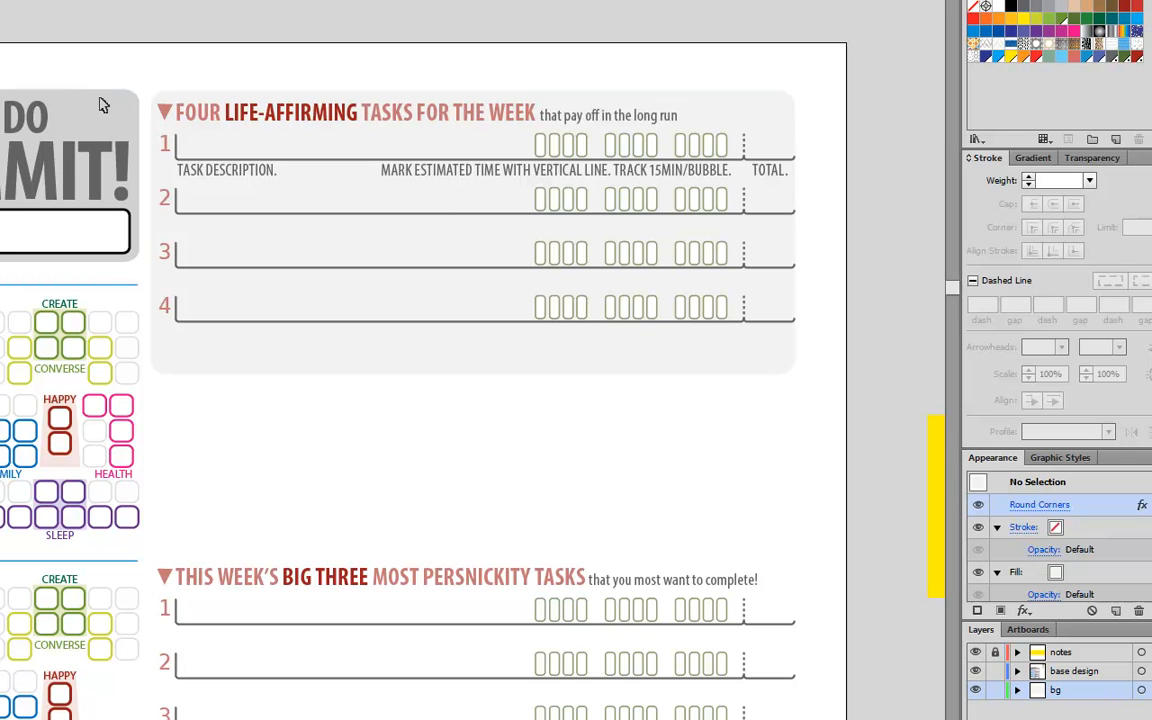
# Step: Set the horizontal scale of the two-line "Satisfying things I wanna do this week dammit!" title to 100%
pyautogui.keyDown('ctrl'); pyautogui.keyDown('alt'); pyautogui.click(185, 129); pyautogui.keyUp('alt'); pyautogui.keyUp('ctrl')
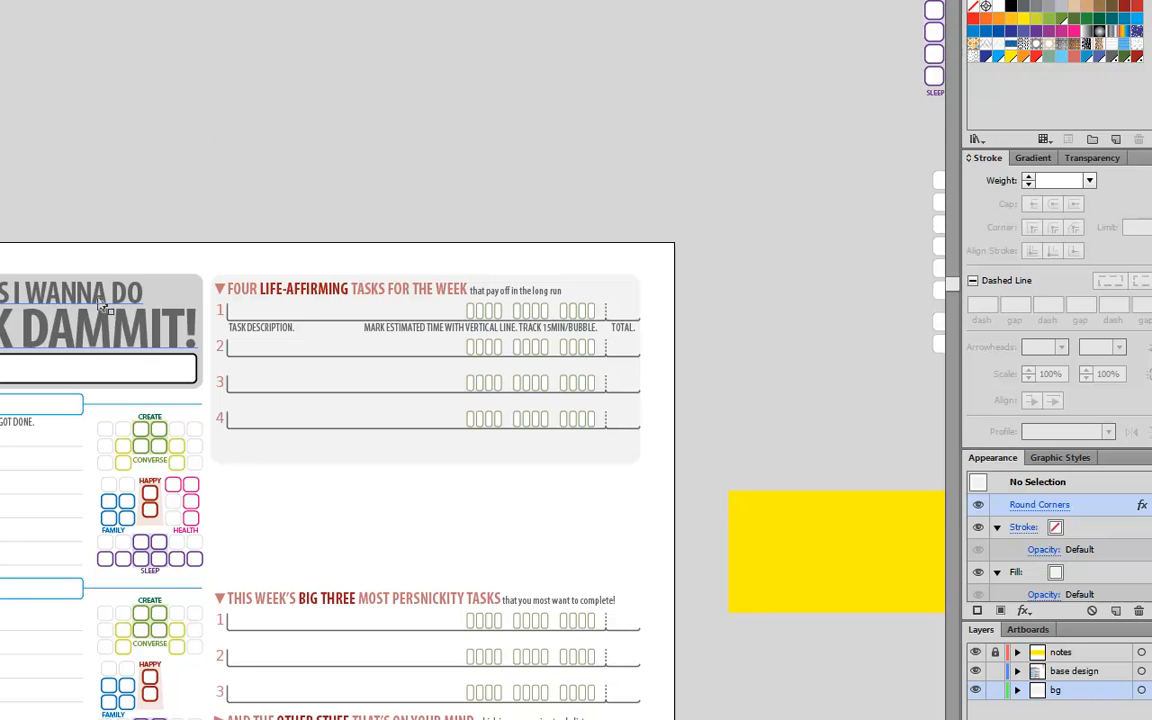
pyautogui.click(53, 272)
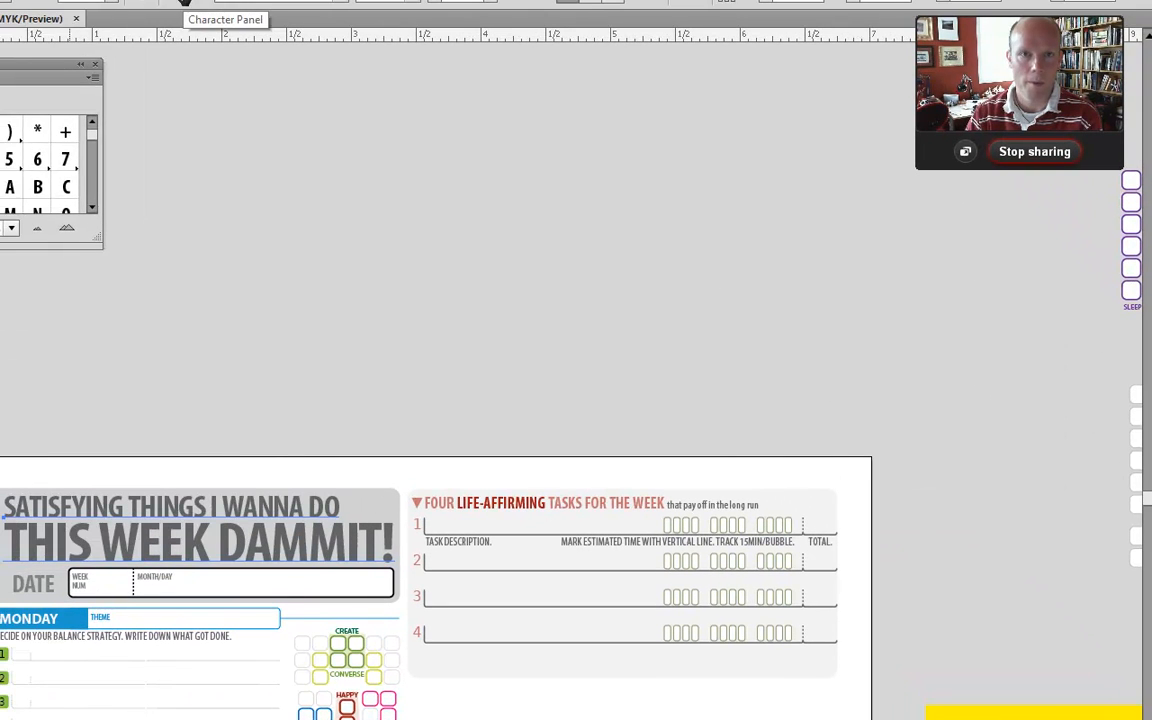
pyautogui.click(184, 2)
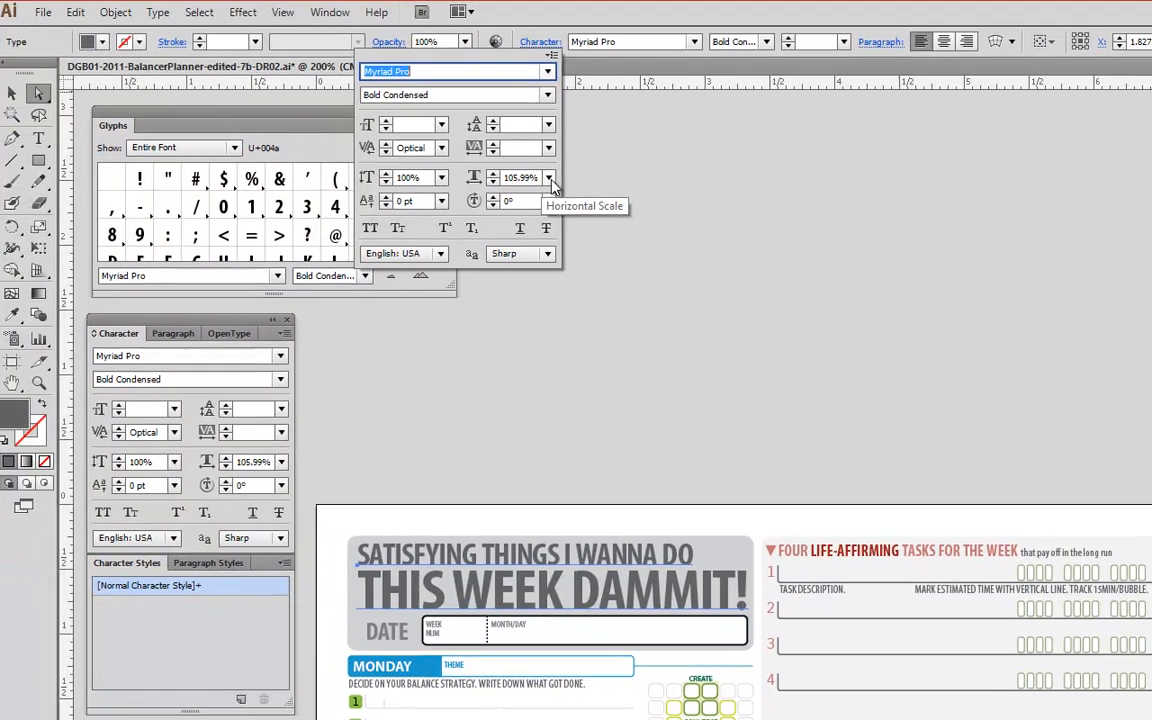
pyautogui.click(291, 142)
pyautogui.click(333, 242)
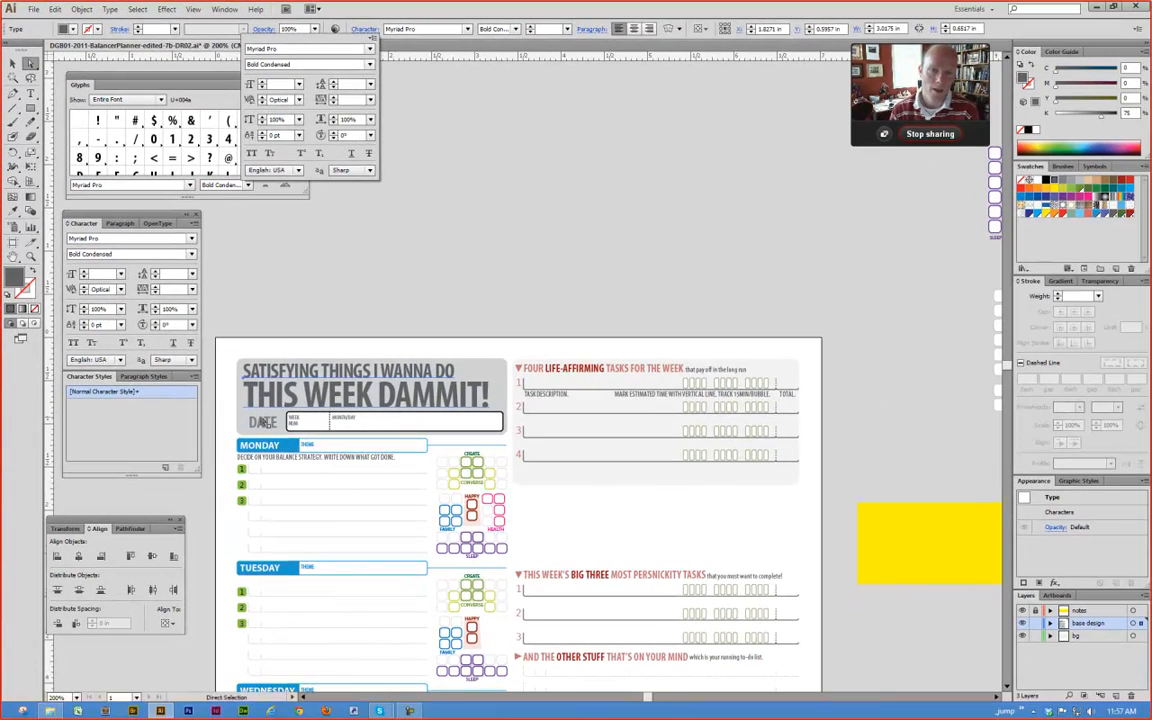
pyautogui.click(260, 426)
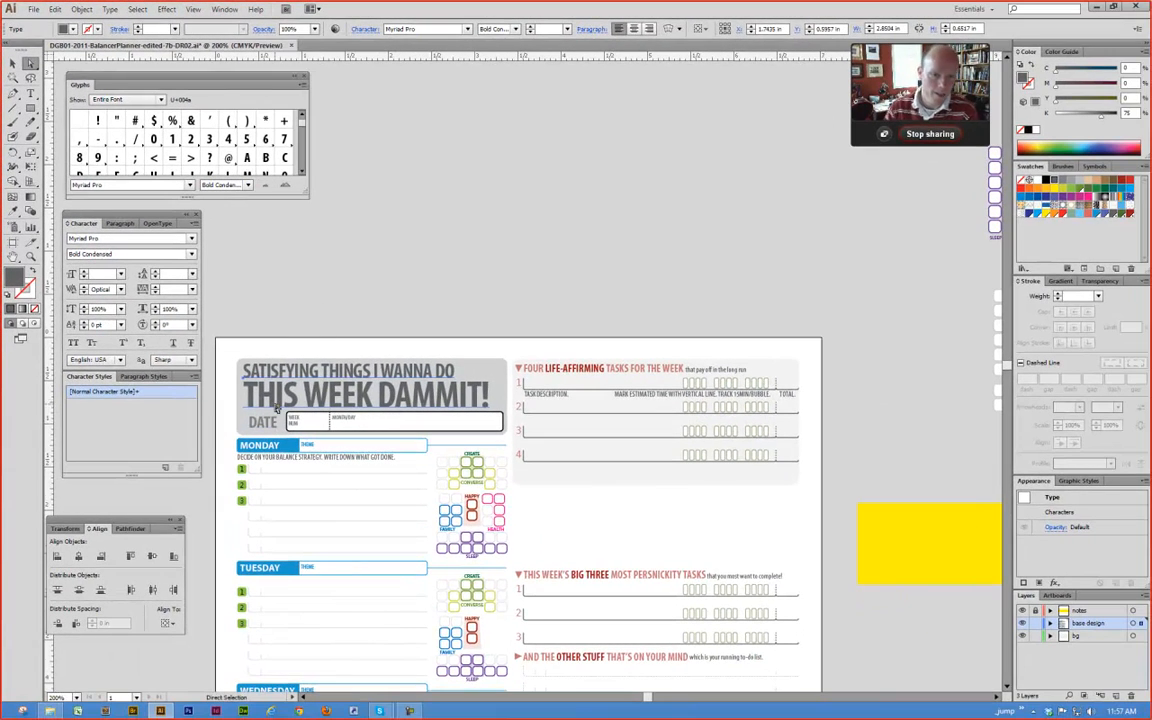
# Step: Set the horizontal scale of the DATE label in the header to 100%
pyautogui.click(263, 425)
pyautogui.click(364, 30)
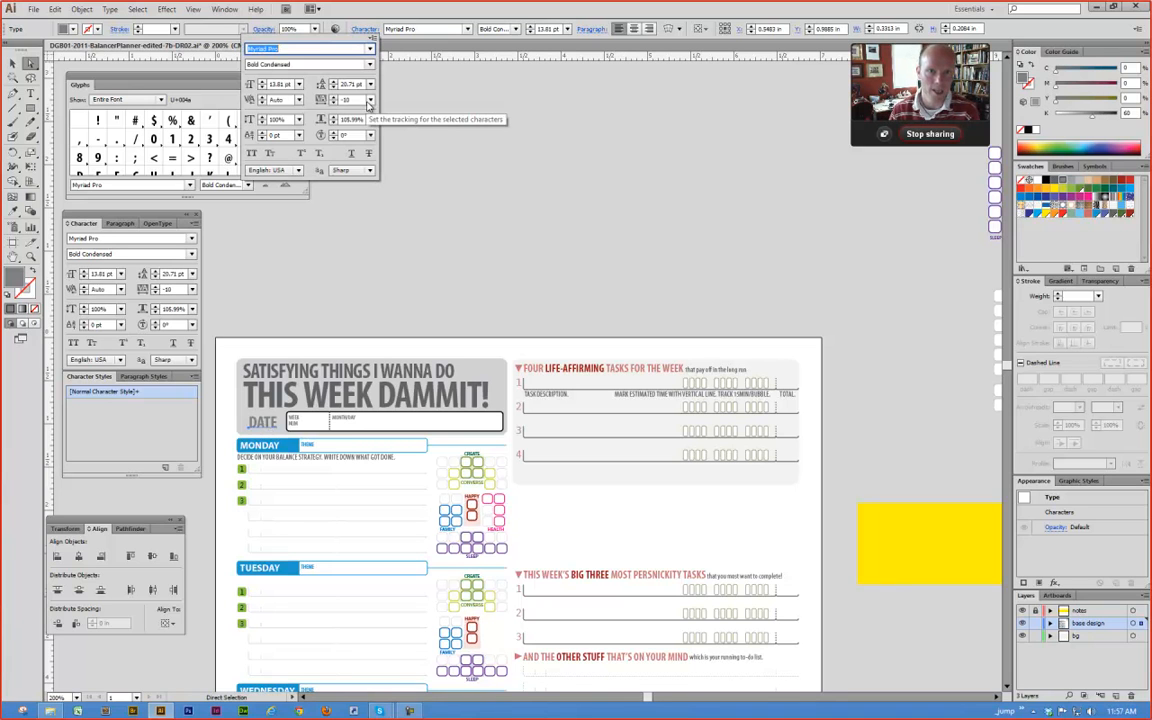
pyautogui.click(370, 119)
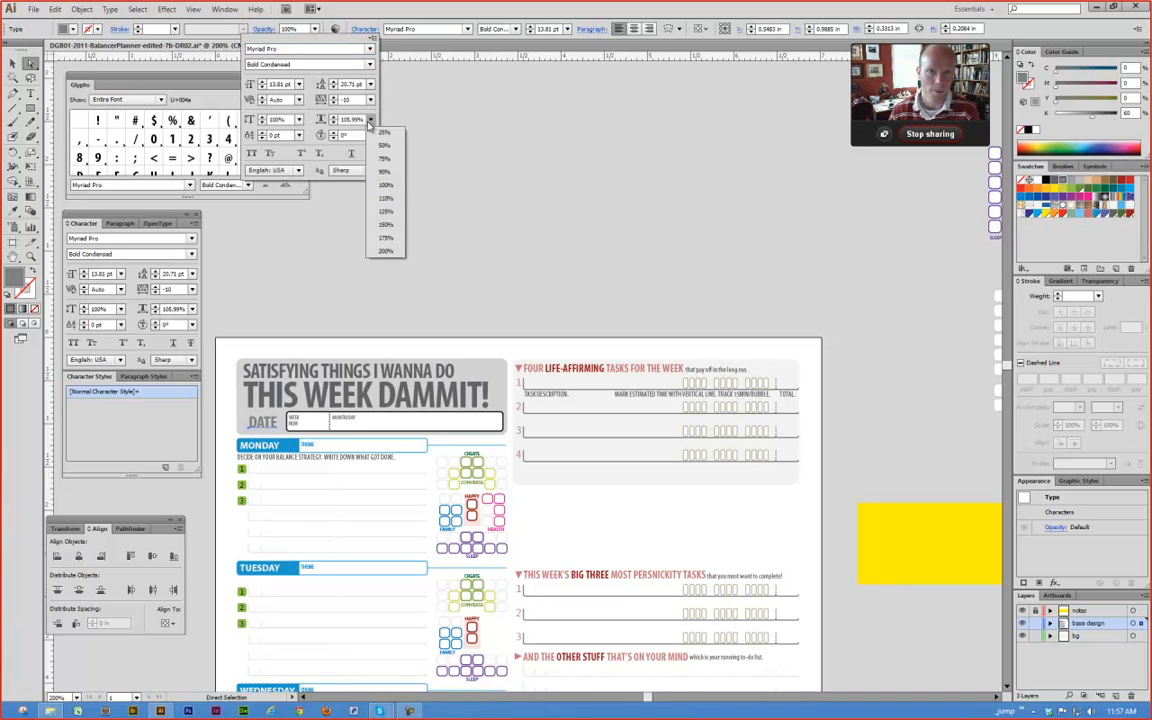
pyautogui.click(386, 186)
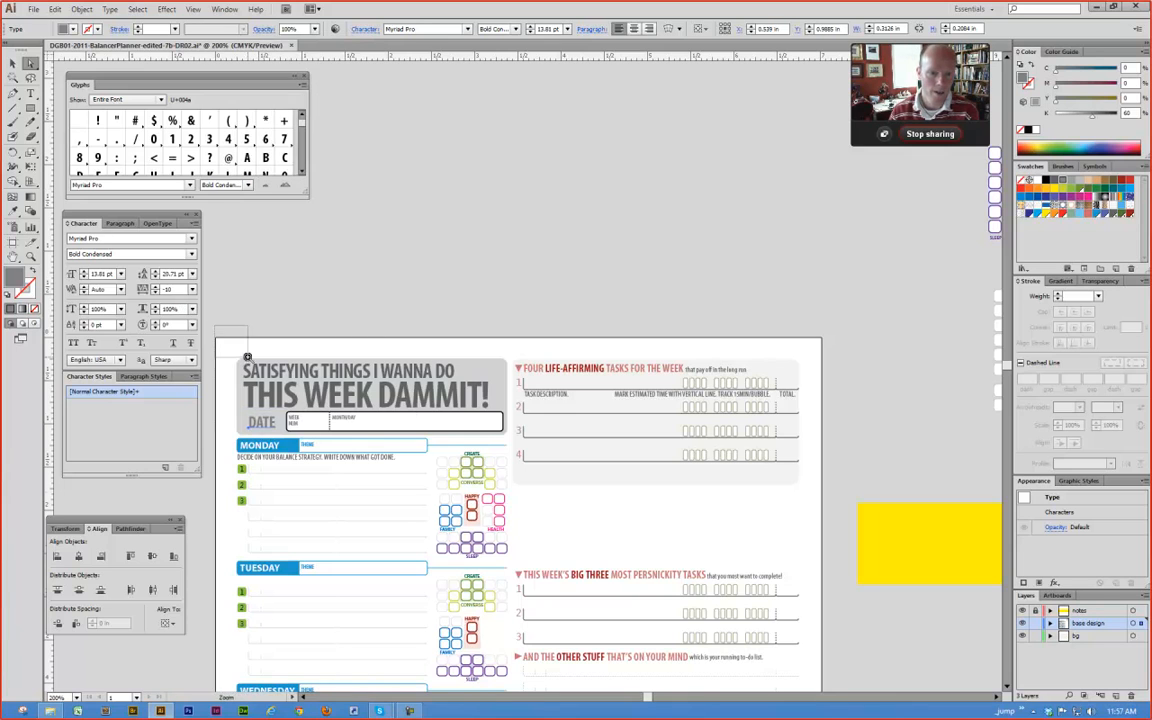
# Step: Check the character settings, including horizontal scale, of the WEEK NUM and MONTH/DAY labels in the date box
pyautogui.moveTo(248, 357); pyautogui.dragTo(440, 504)
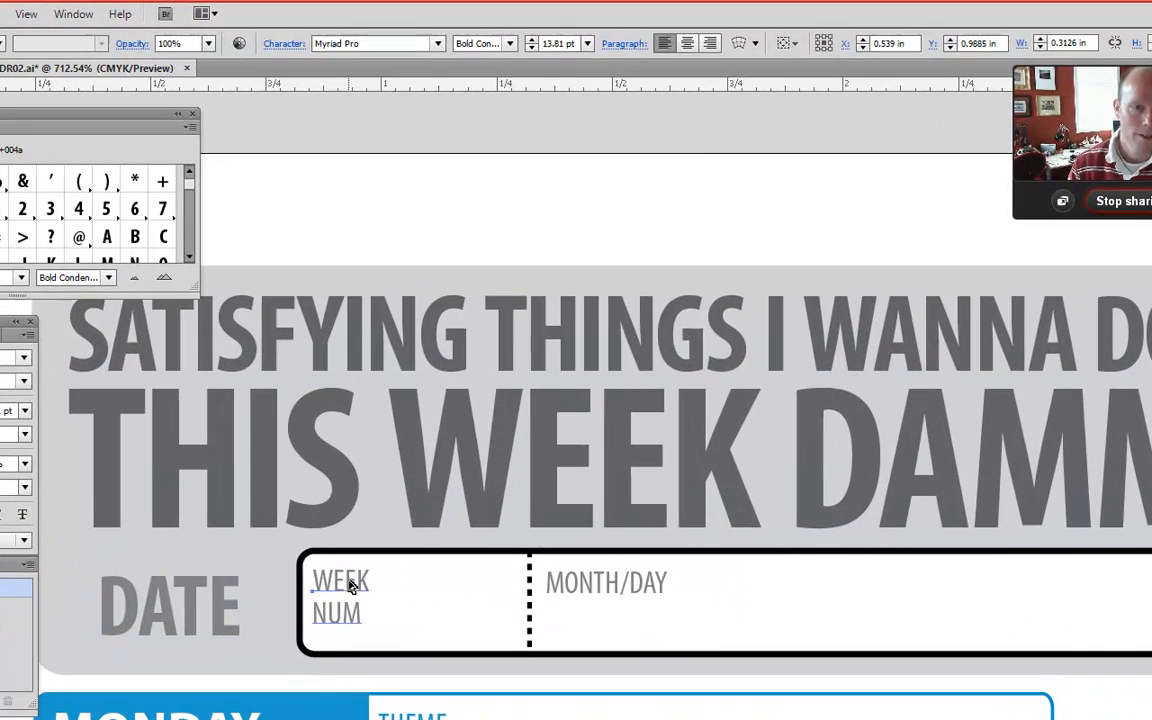
pyautogui.click(405, 407)
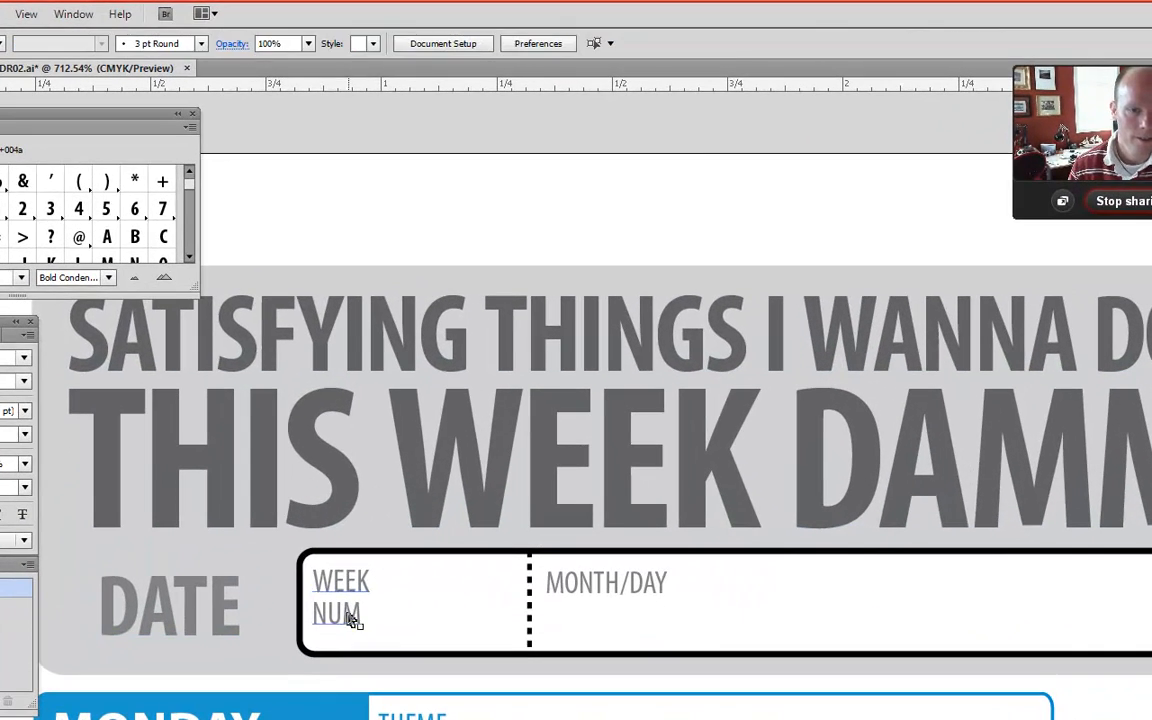
pyautogui.click(383, 560)
pyautogui.click(380, 650)
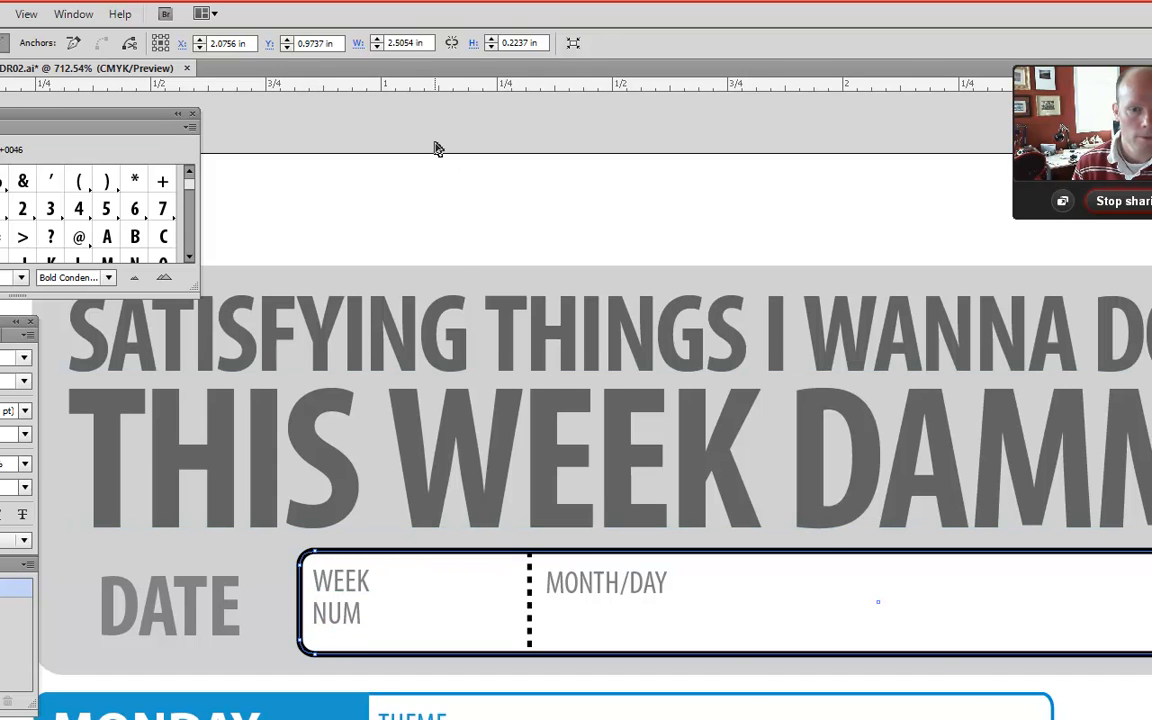
pyautogui.click(349, 587)
pyautogui.keyDown('shift'); pyautogui.click(600, 585); pyautogui.keyUp('shift')
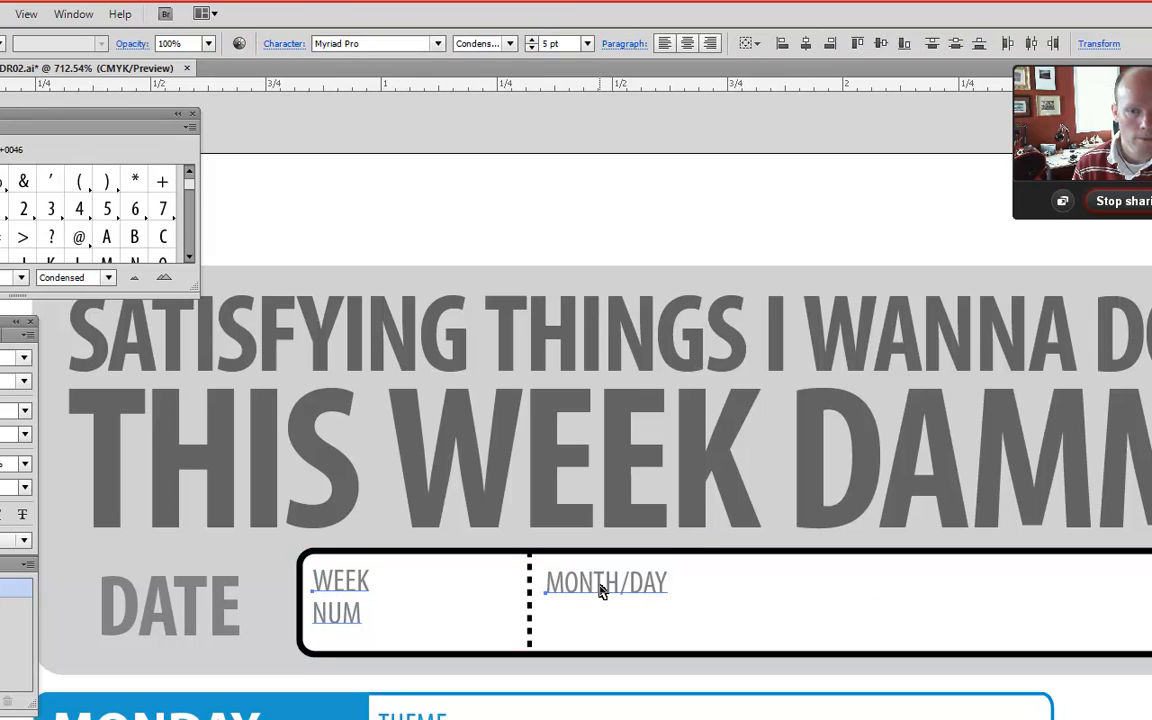
pyautogui.click(285, 43)
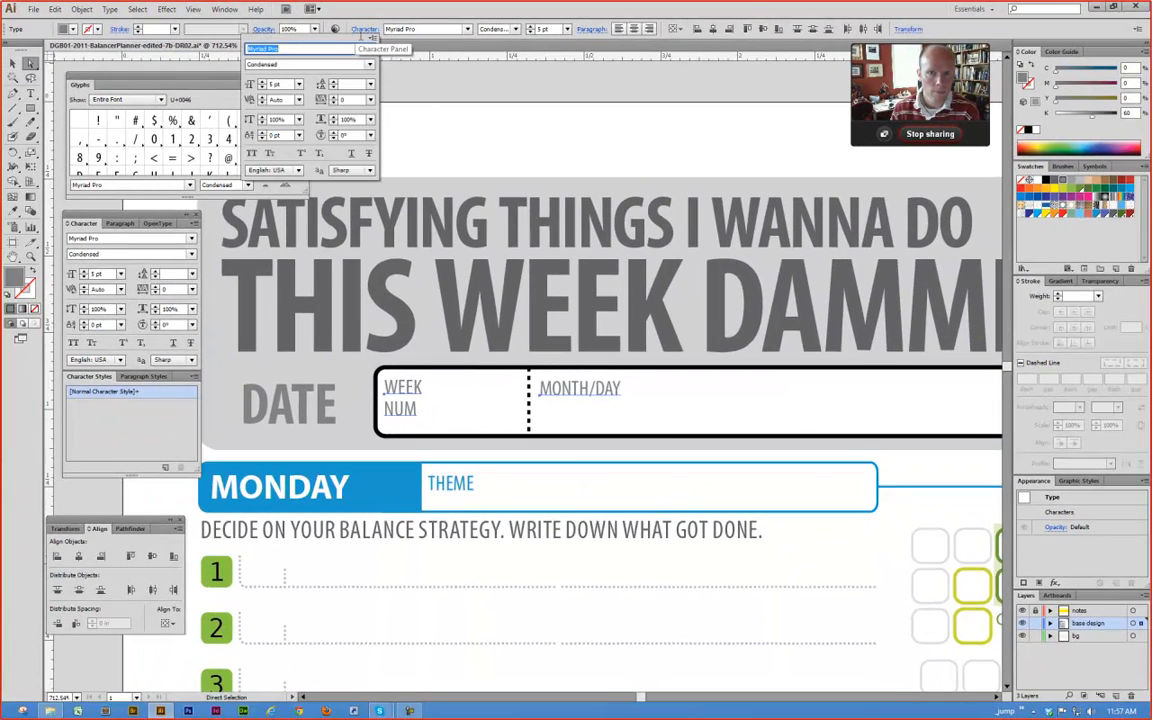
pyautogui.click(434, 88)
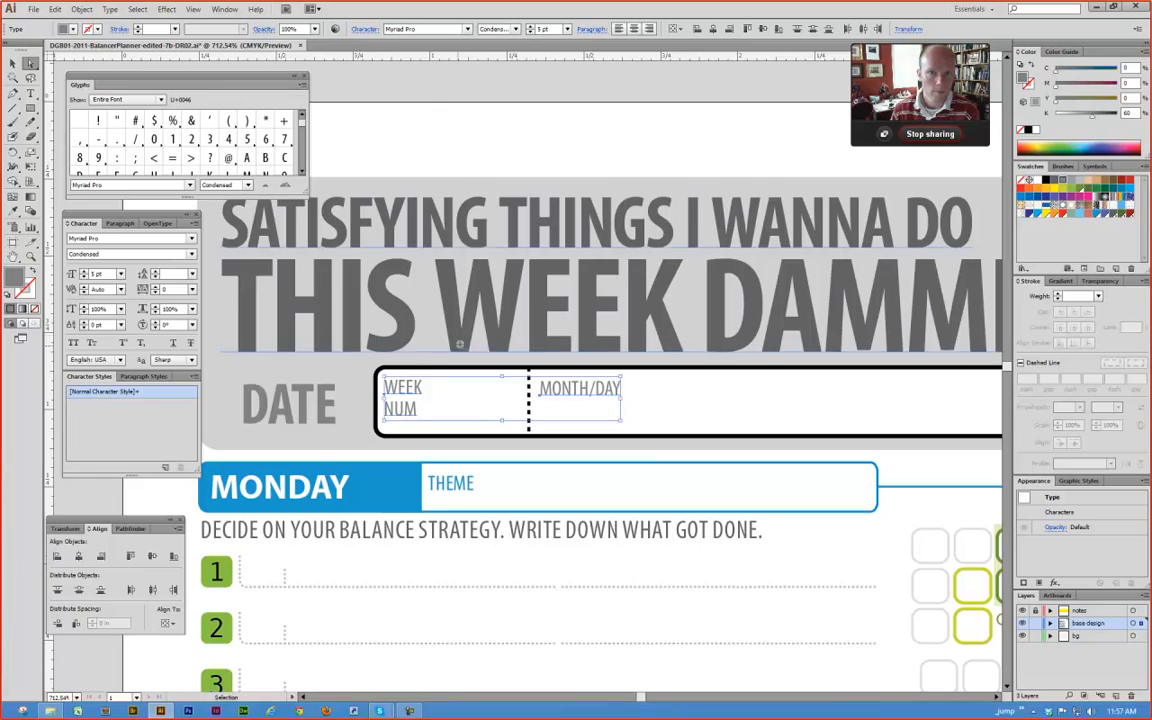
# Step: Move the date box with its dotted divider and its WEEK NUM and MONTH/DAY labels slightly left, closer to the DATE label
pyautogui.keyDown('ctrl'); pyautogui.keyDown('alt'); pyautogui.click(441, 367); pyautogui.keyUp('alt'); pyautogui.keyUp('ctrl')
pyautogui.keyDown('ctrl'); pyautogui.keyDown('alt'); pyautogui.click(441, 367); pyautogui.keyUp('alt'); pyautogui.keyUp('ctrl')
pyautogui.keyDown('ctrl'); pyautogui.keyDown('alt'); pyautogui.click(441, 367); pyautogui.keyUp('alt'); pyautogui.keyUp('ctrl')
pyautogui.press('v')
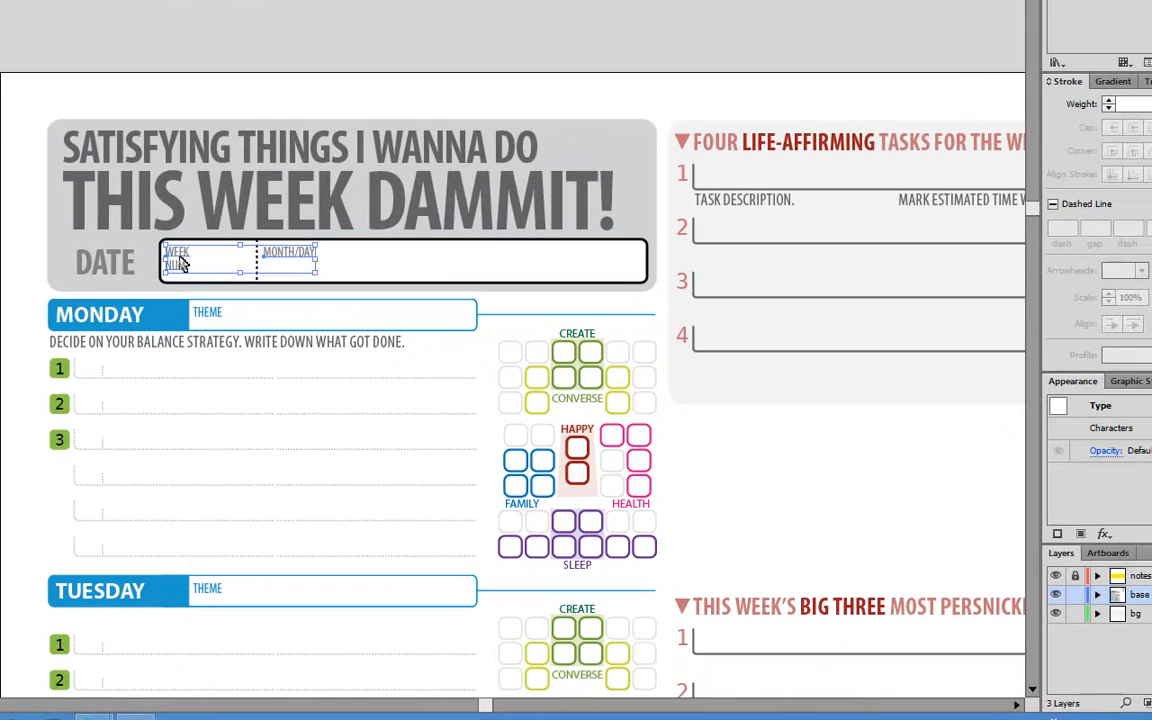
pyautogui.keyDown('shift'); pyautogui.click(308, 282); pyautogui.keyUp('shift')
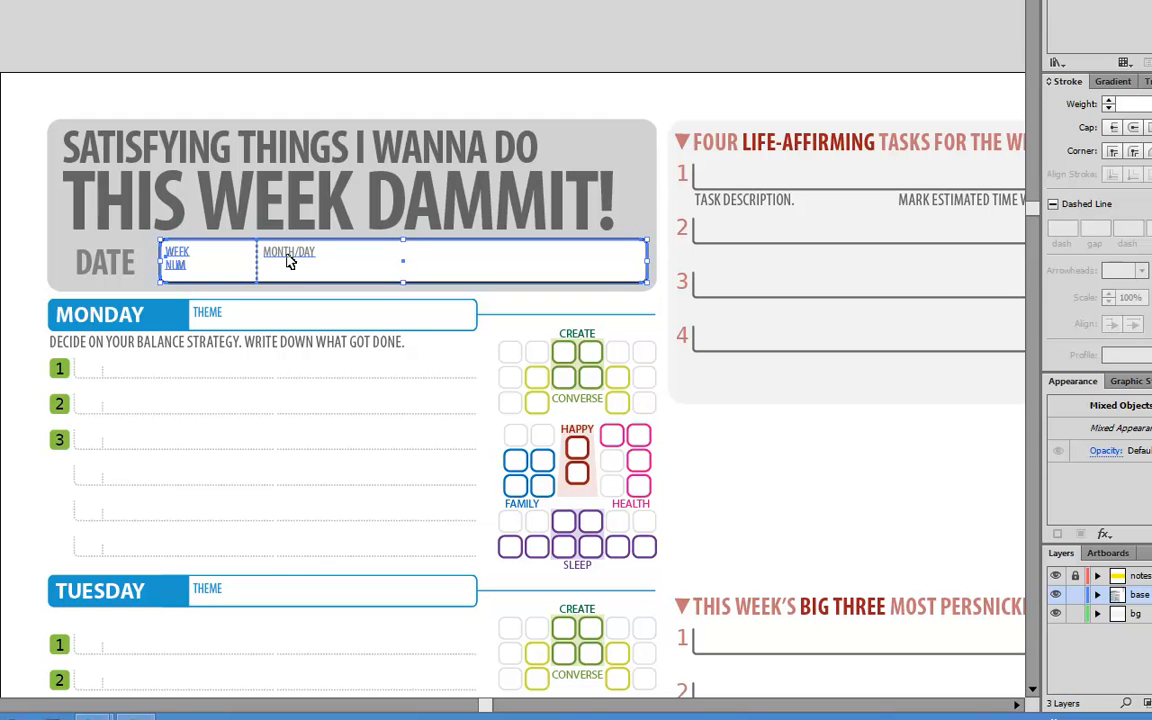
pyautogui.press('a')
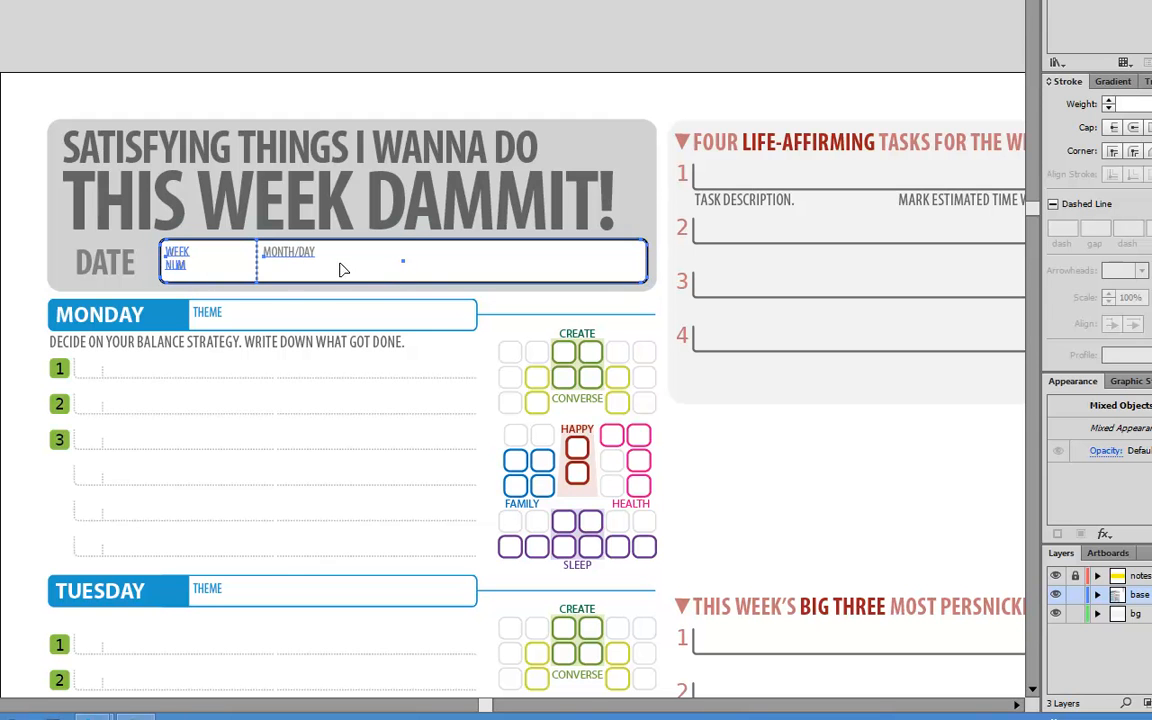
pyautogui.moveTo(355, 272); pyautogui.dragTo(340, 277)
pyautogui.click(363, 62)
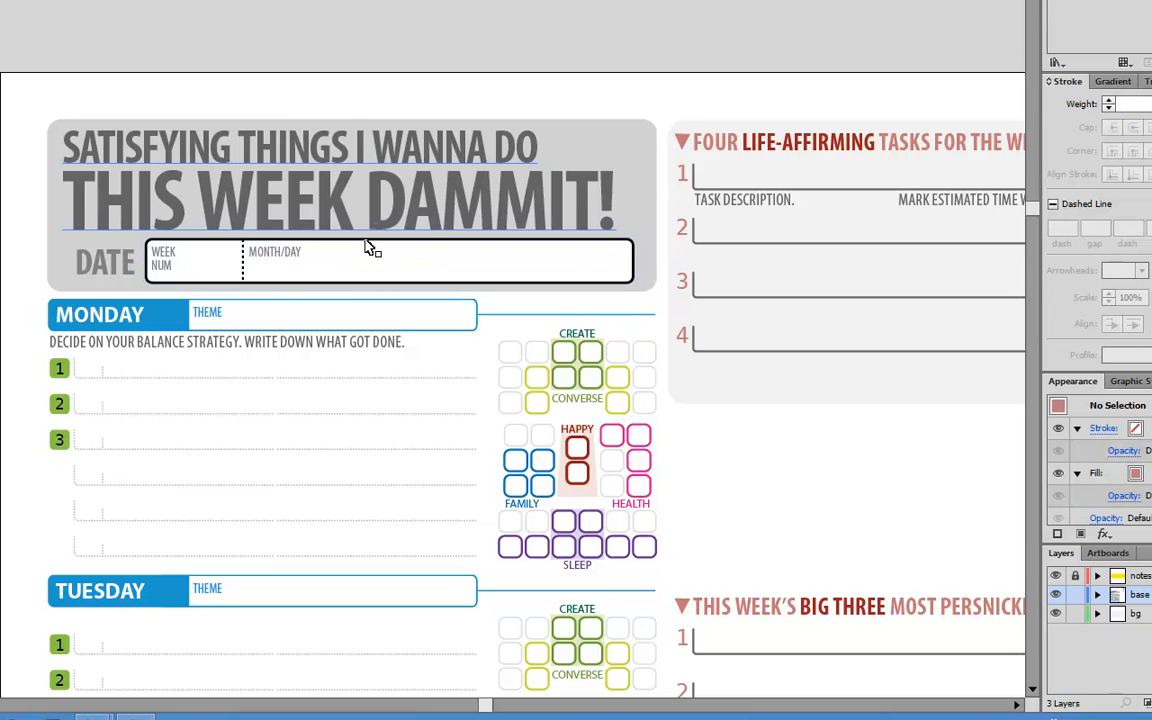
# Step: Shorten the date box by moving its right end left to line up with the exclamation mark of the title
pyautogui.click(388, 212)
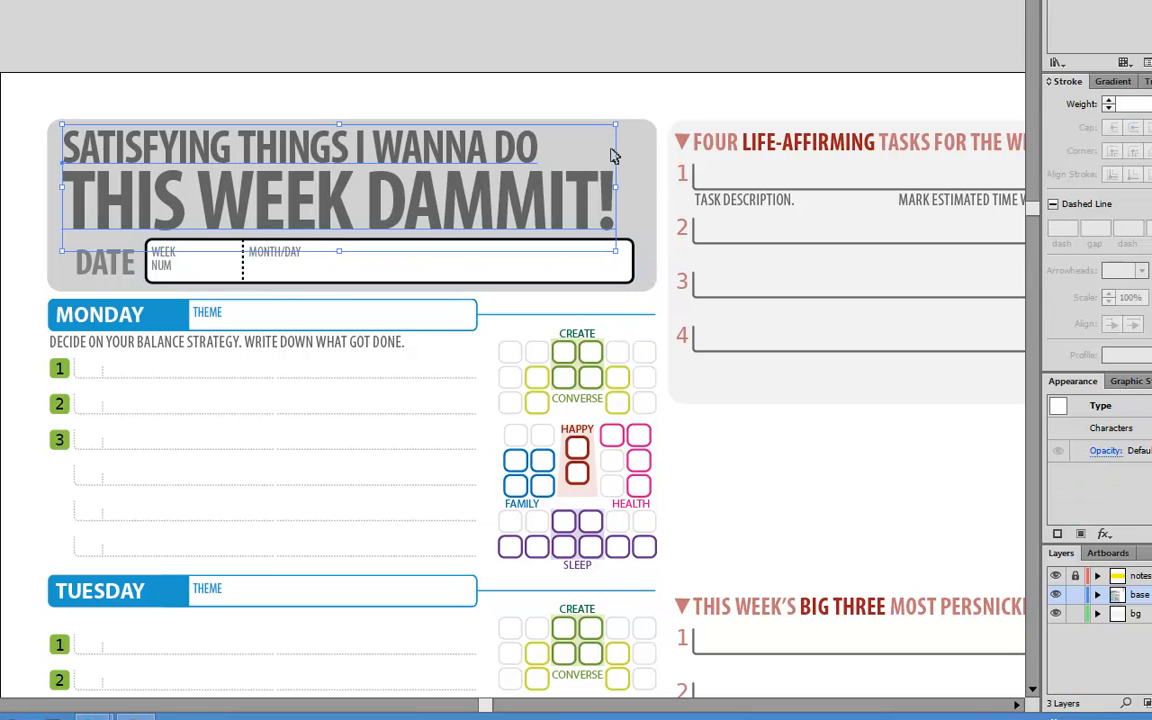
pyautogui.click(461, 7)
pyautogui.keyDown('ctrl'); pyautogui.keyDown('alt'); pyautogui.click(484, 193); pyautogui.keyUp('alt'); pyautogui.keyUp('ctrl')
pyautogui.keyDown('ctrl'); pyautogui.keyDown('alt'); pyautogui.click(485, 195); pyautogui.keyUp('alt'); pyautogui.keyUp('ctrl')
pyautogui.moveTo(360, 292); pyautogui.dragTo(330, 207)
pyautogui.moveTo(58, 79); pyautogui.dragTo(323, 286)
pyautogui.moveTo(511, 230); pyautogui.dragTo(460, 363)
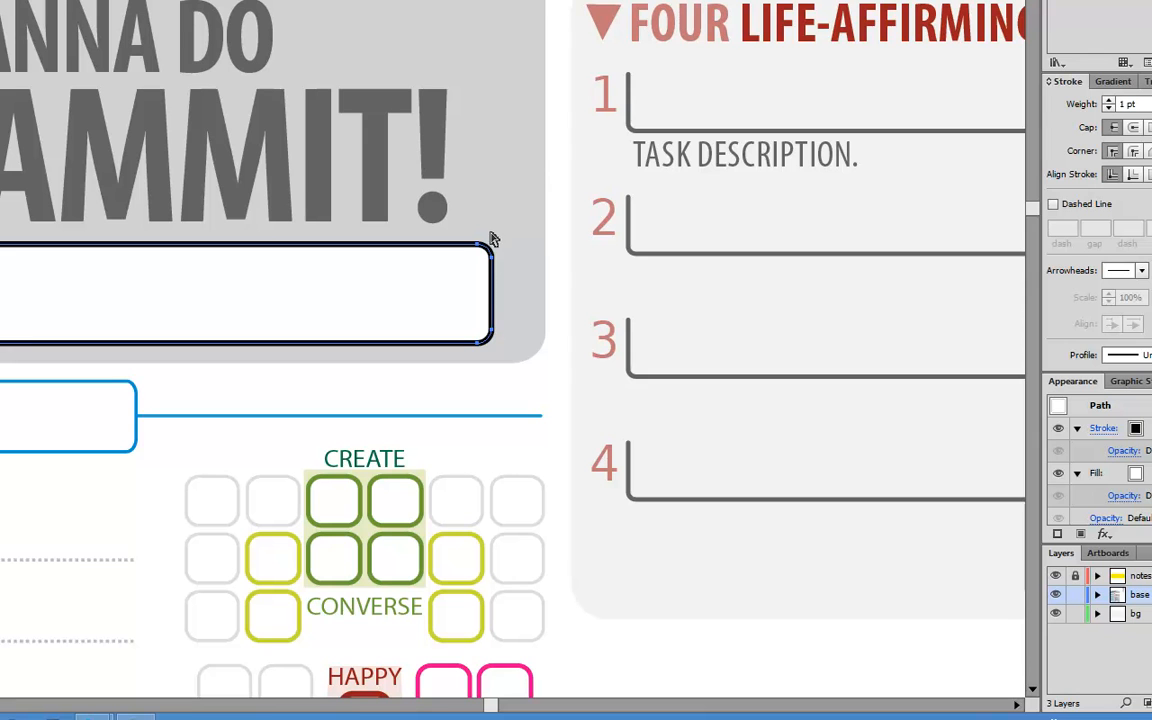
pyautogui.moveTo(491, 260); pyautogui.dragTo(453, 259)
pyautogui.click(472, 269)
# Step: Nudge the title, DATE label and date box together three increments to the right within the gray header background
pyautogui.keyDown('ctrl'); pyautogui.keyDown('alt'); pyautogui.click(471, 271); pyautogui.keyUp('alt'); pyautogui.keyUp('ctrl')
pyautogui.keyDown('ctrl'); pyautogui.keyDown('alt'); pyautogui.click(471, 271); pyautogui.keyUp('alt'); pyautogui.keyUp('ctrl')
pyautogui.keyDown('ctrl'); pyautogui.keyDown('alt'); pyautogui.click(472, 272); pyautogui.keyUp('alt'); pyautogui.keyUp('ctrl')
pyautogui.keyDown('ctrl'); pyautogui.keyDown('alt'); pyautogui.click(473, 272); pyautogui.keyUp('alt'); pyautogui.keyUp('ctrl')
pyautogui.moveTo(122, 246); pyautogui.dragTo(538, 346)
pyautogui.moveTo(80, 139); pyautogui.dragTo(505, 290)
pyautogui.press('Right')
pyautogui.press('Right')
pyautogui.press('Right')
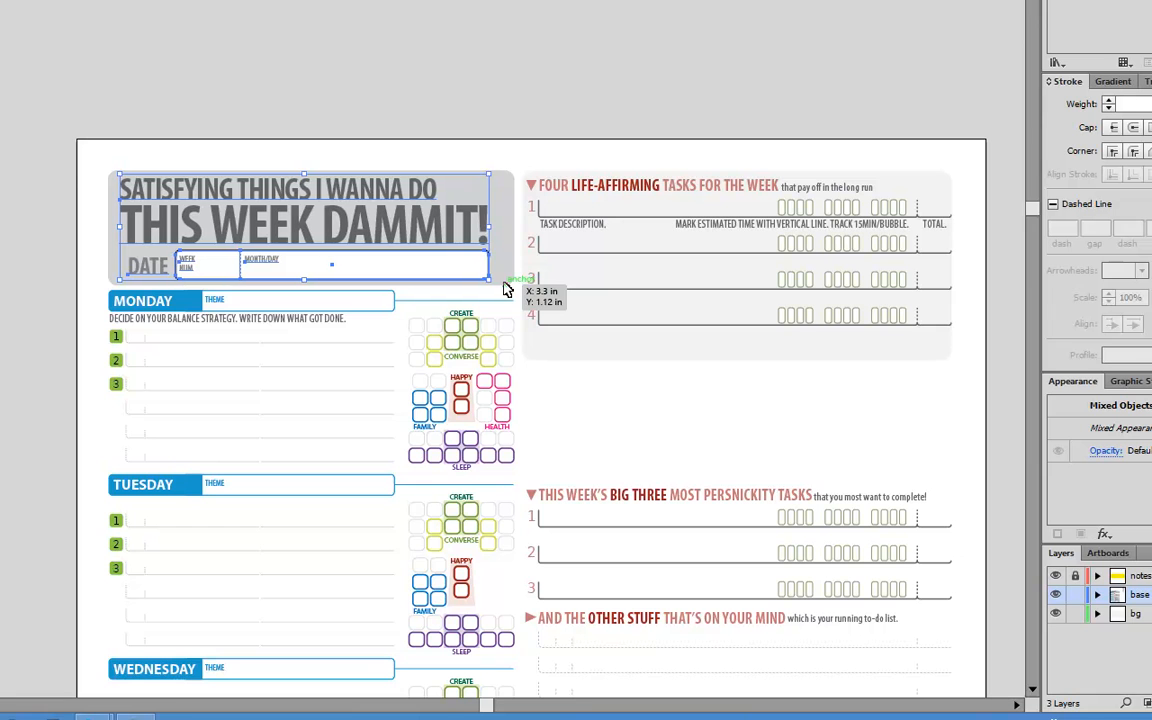
pyautogui.hotkey('ctrl', 'shift', 'a')
# Step: Draw a white rectangle without a stroke on the bg layer, covering the writing area of task line 4
pyautogui.moveTo(620, 298); pyautogui.dragTo(340, 190)
pyautogui.click(335, 210)
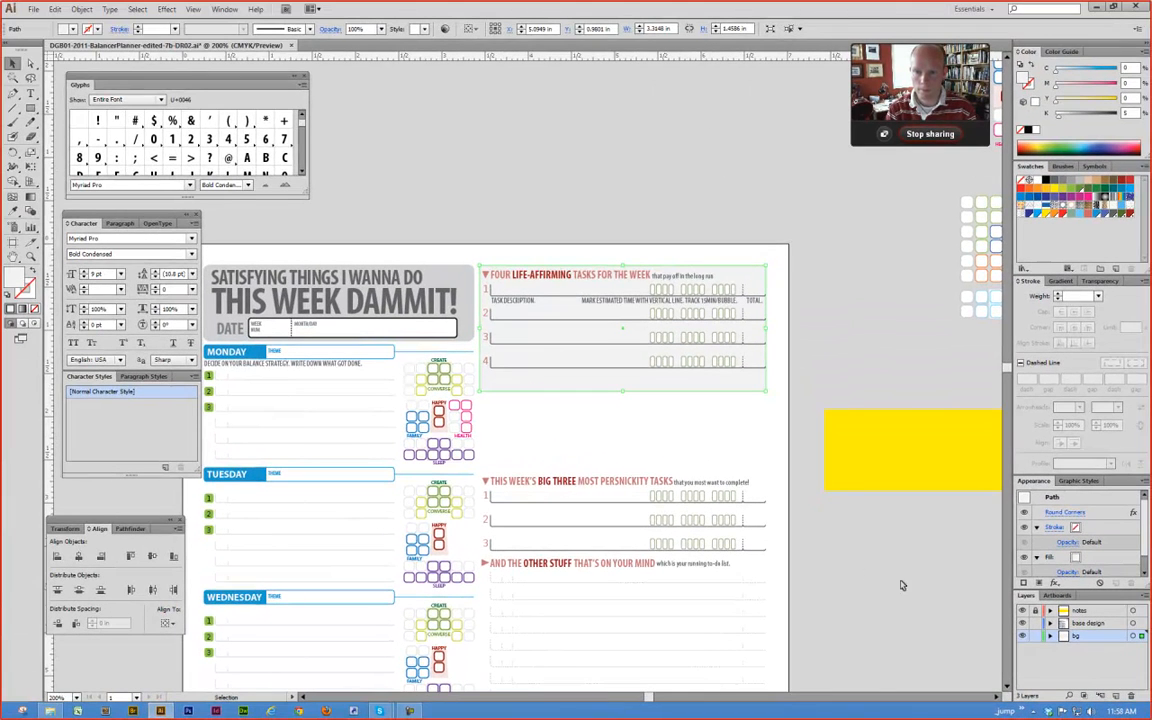
pyautogui.click(31, 108)
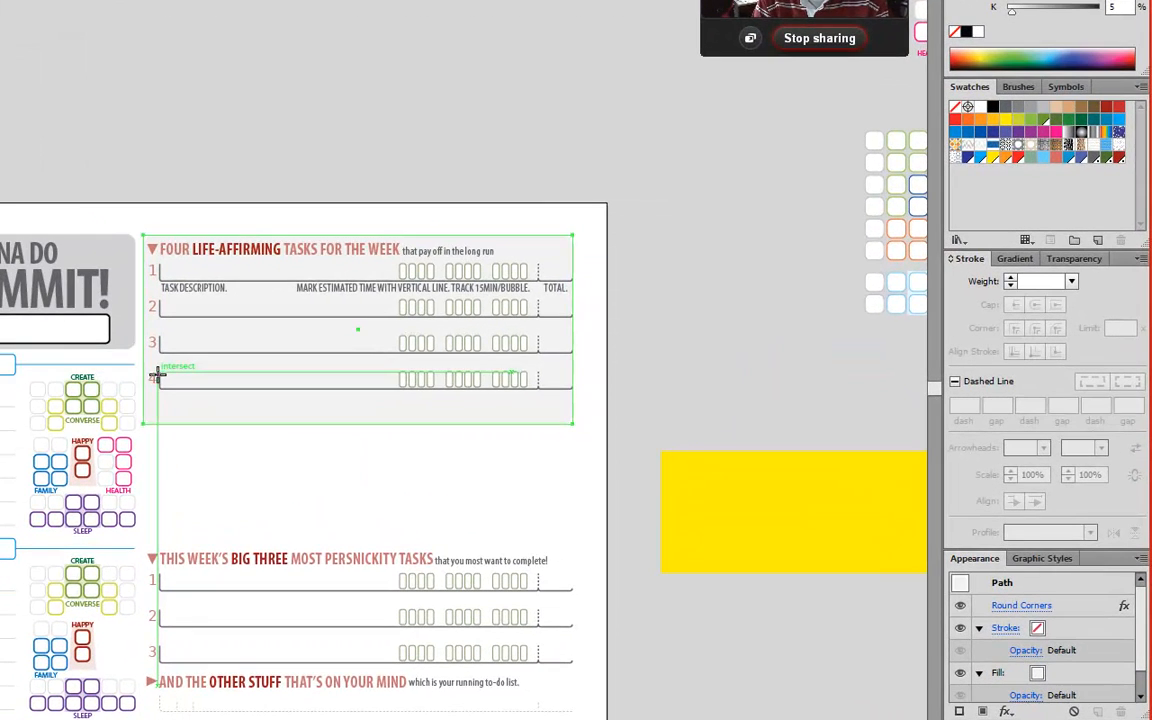
pyautogui.moveTo(400, 362); pyautogui.dragTo(701, 373)
pyautogui.moveTo(555, 388); pyautogui.dragTo(576, 388)
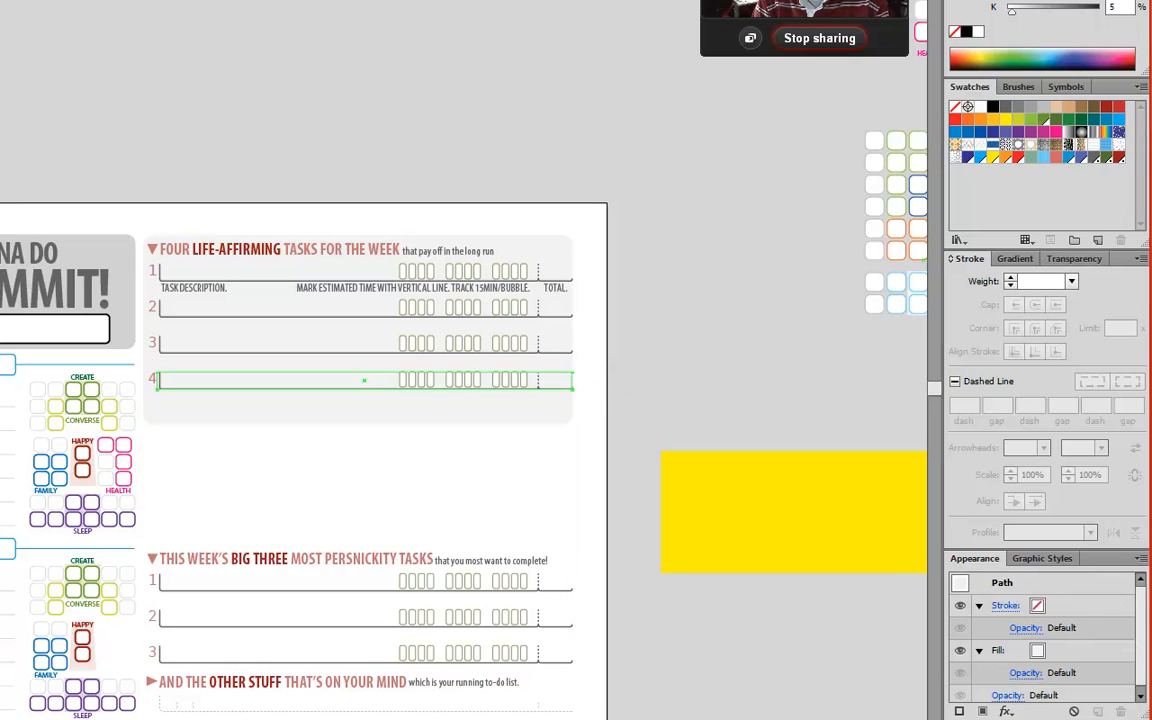
pyautogui.click(593, 401)
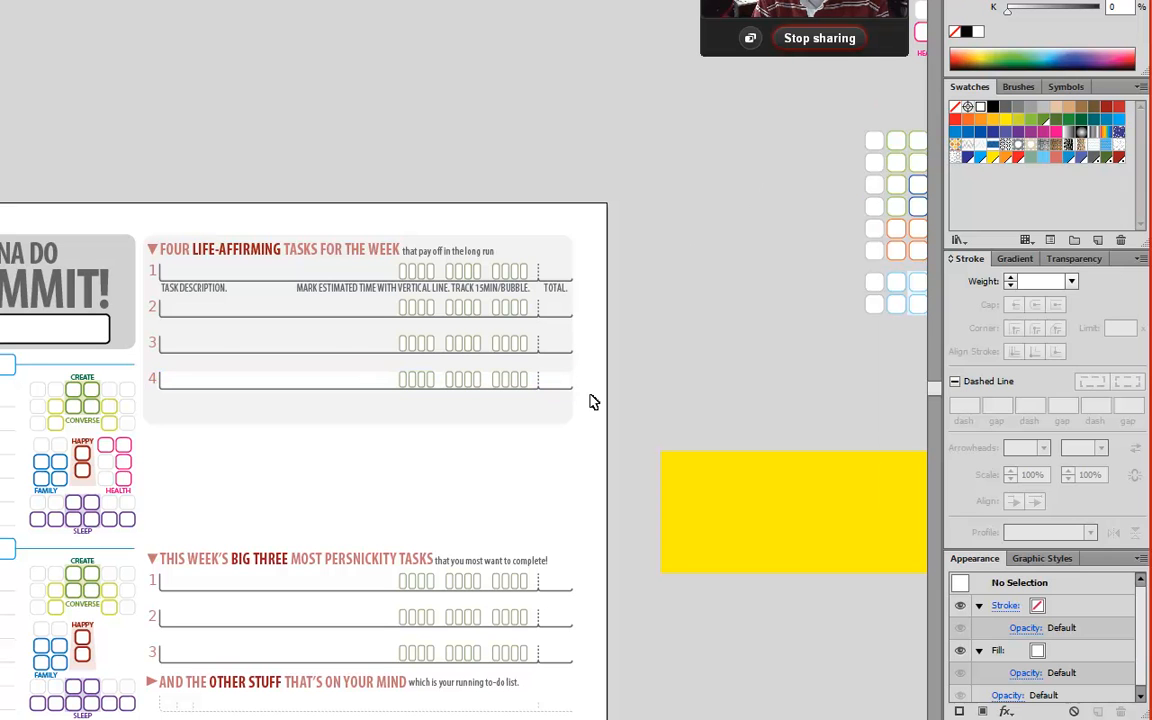
# Step: Extend the top edge of the white rectangle behind task line 4 upward to make the writing area taller
pyautogui.moveTo(110, 165); pyautogui.dragTo(645, 492)
pyautogui.moveTo(190, 522); pyautogui.dragTo(620, 530)
pyautogui.moveTo(375, 490); pyautogui.dragTo(367, 460)
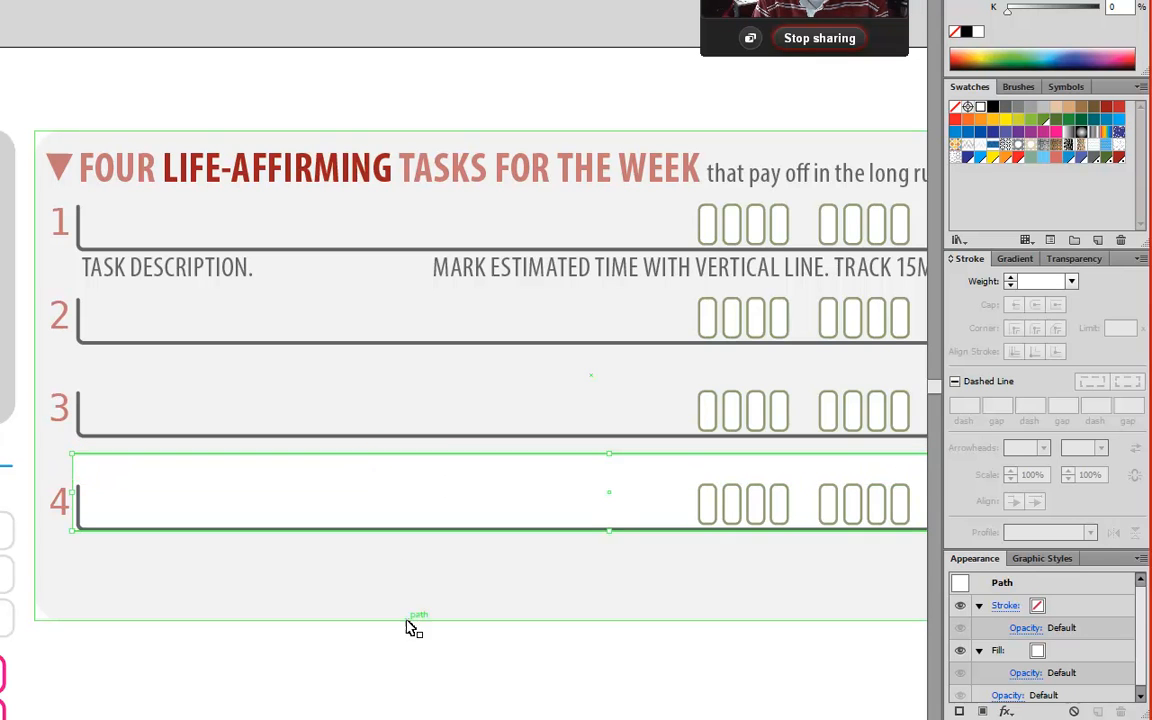
pyautogui.keyDown('ctrl'); pyautogui.keyDown('alt'); pyautogui.click(384, 622); pyautogui.keyUp('alt'); pyautogui.keyUp('ctrl')
pyautogui.keyDown('ctrl'); pyautogui.keyDown('alt'); pyautogui.click(384, 622); pyautogui.keyUp('alt'); pyautogui.keyUp('ctrl')
pyautogui.keyDown('ctrl'); pyautogui.keyDown('alt'); pyautogui.click(384, 622); pyautogui.keyUp('alt'); pyautogui.keyUp('ctrl')
# Step: Move the left edge of the white rectangle behind task line 4 inward to the centre of the line's vertical tick
pyautogui.moveTo(98, 212); pyautogui.dragTo(359, 510)
pyautogui.click(343, 510)
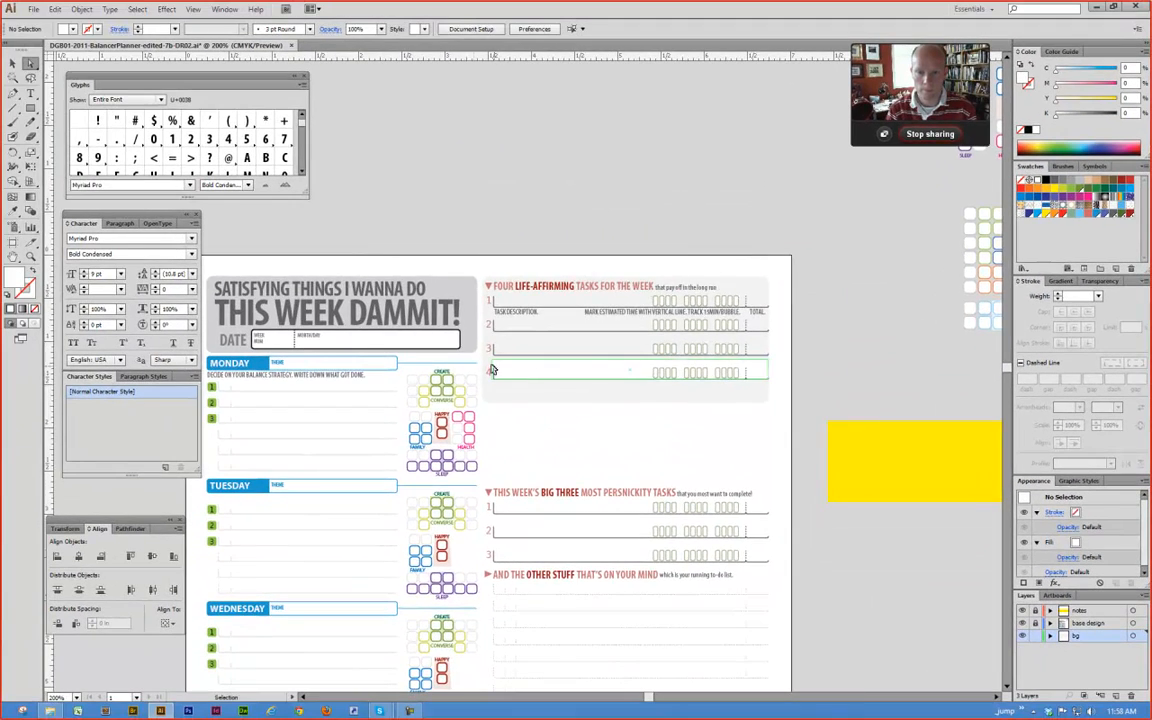
pyautogui.moveTo(142, 362); pyautogui.dragTo(237, 442)
pyautogui.press('a')
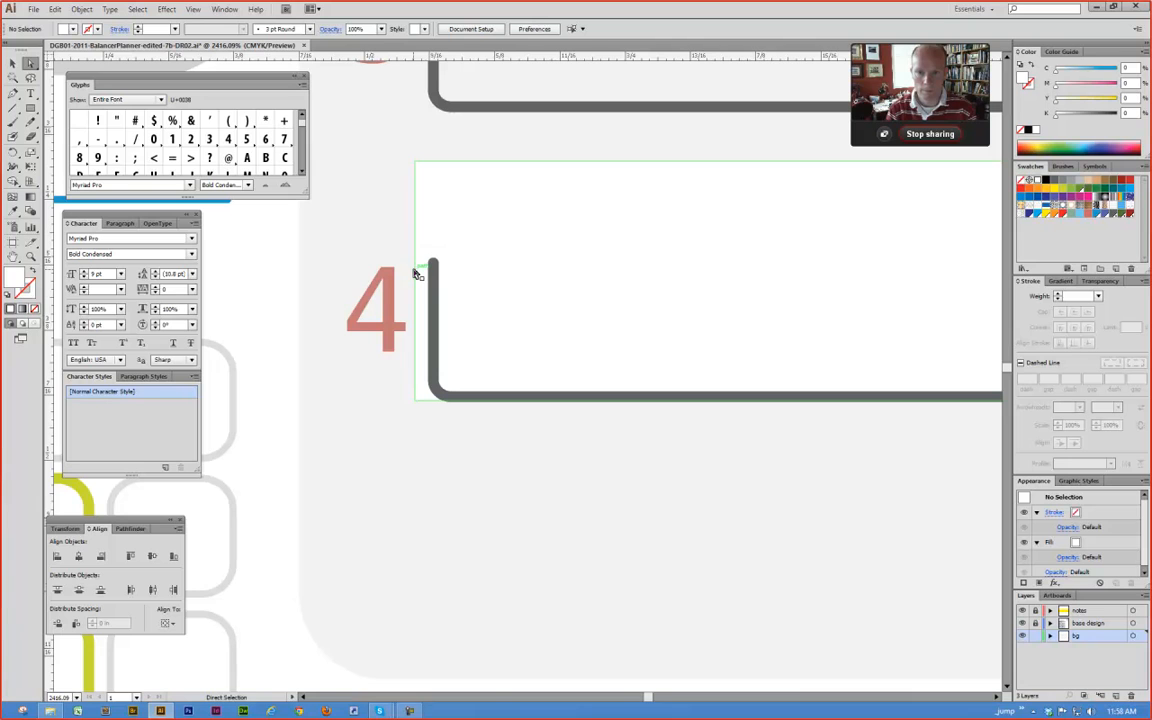
pyautogui.moveTo(418, 273); pyautogui.dragTo(433, 268)
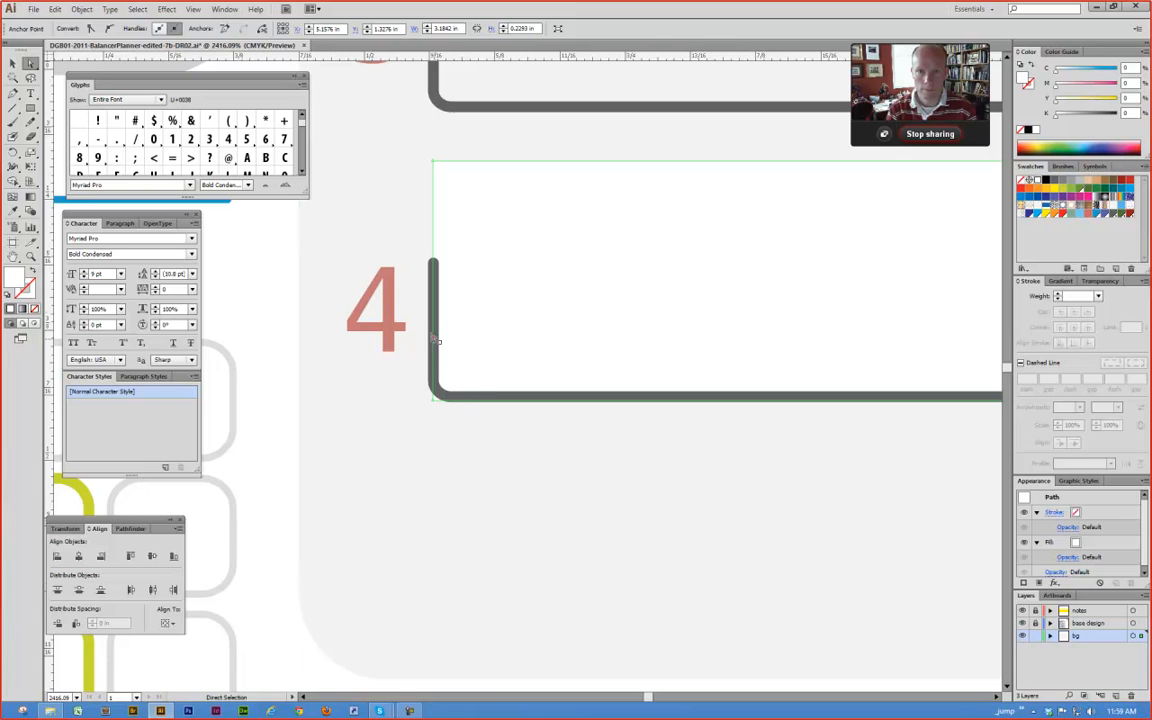
# Step: Apply the Round Corners effect with a radius of 2 to the white rectangle behind task line 4
pyautogui.click(651, 272)
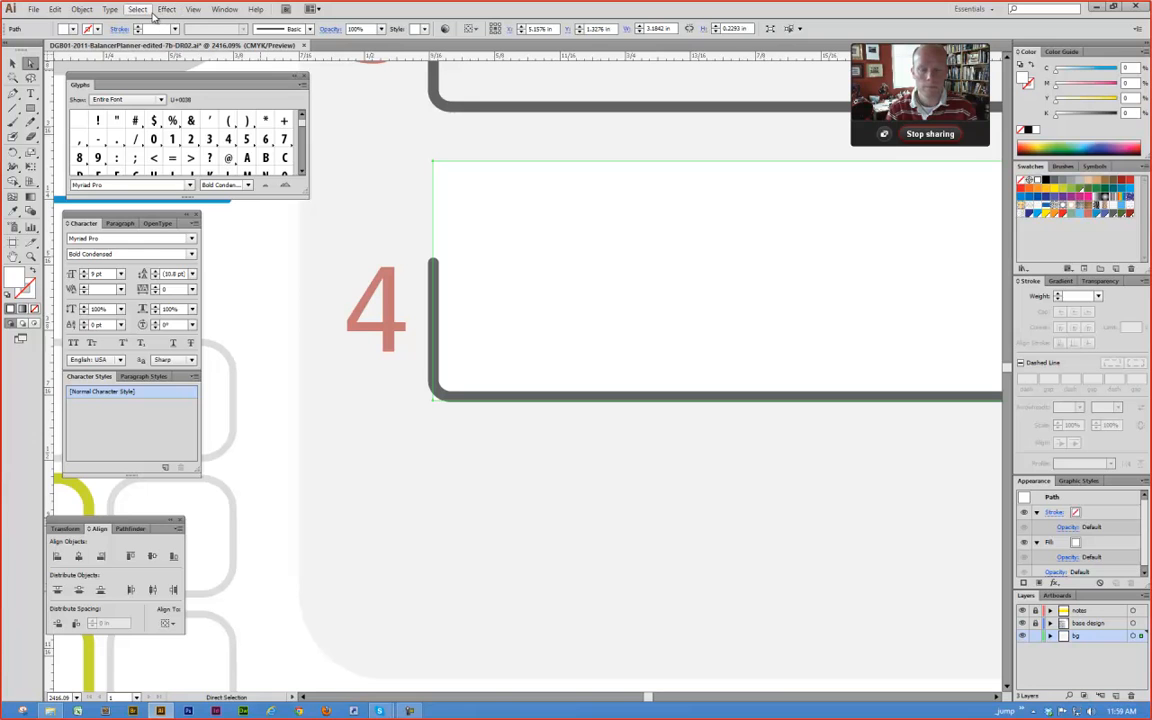
pyautogui.click(168, 10)
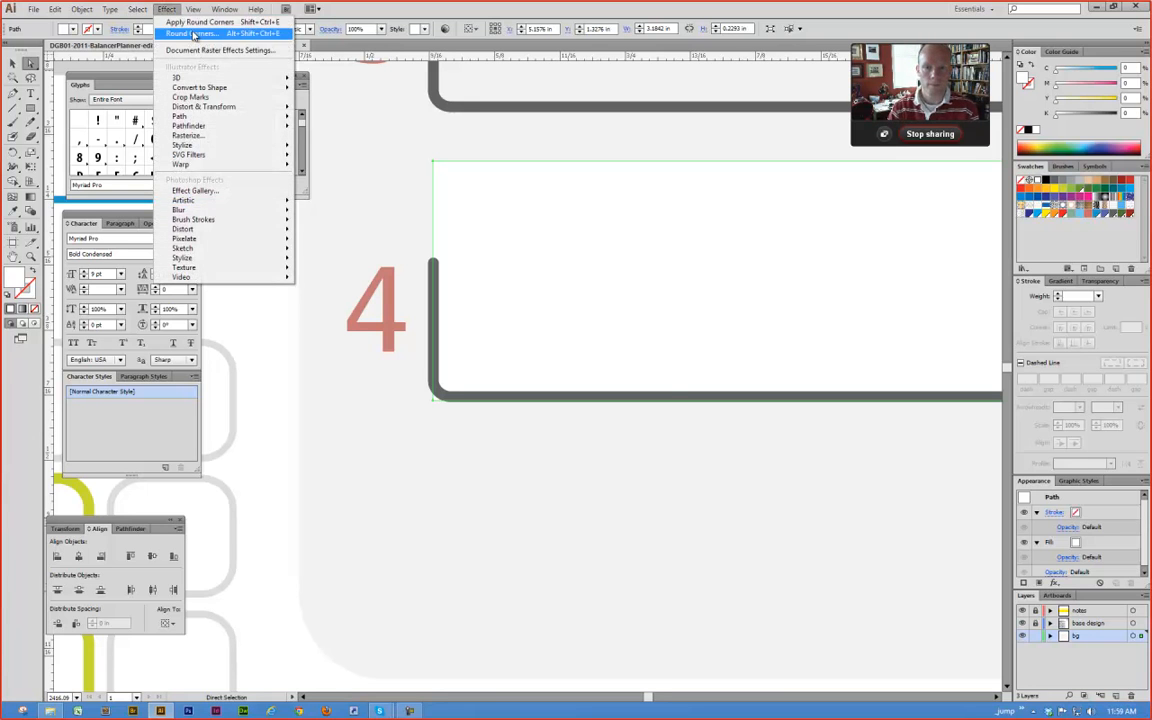
pyautogui.click(193, 33)
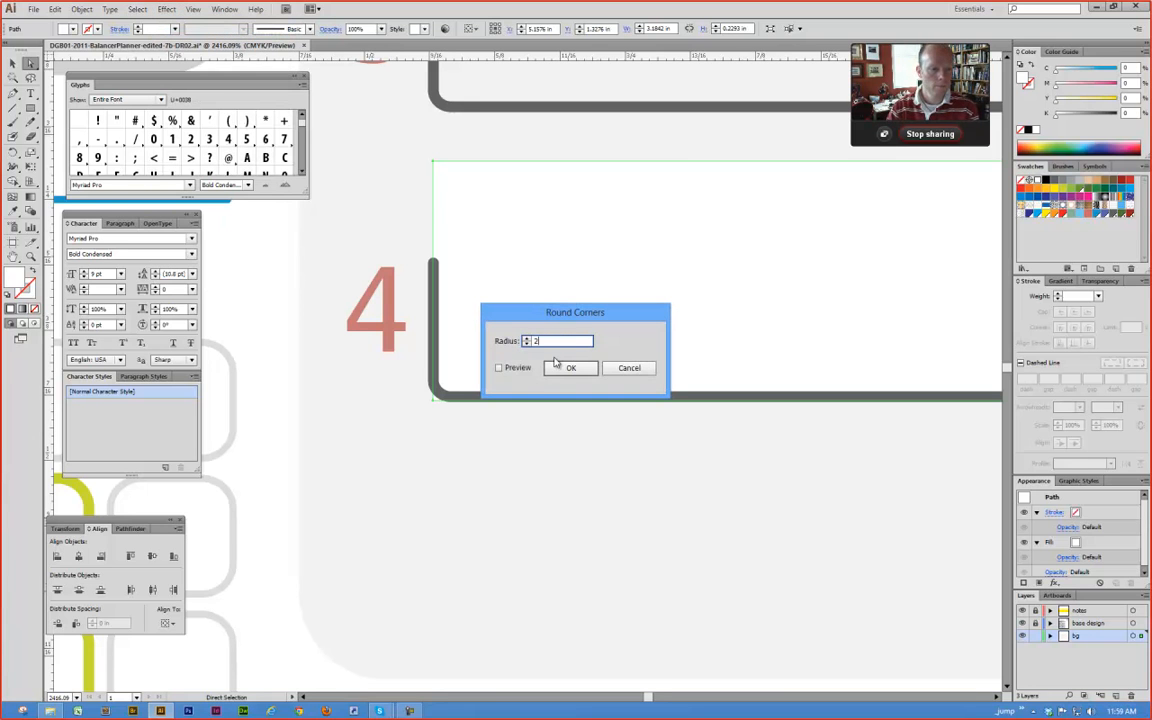
pyautogui.click(556, 363)
pyautogui.press('v')
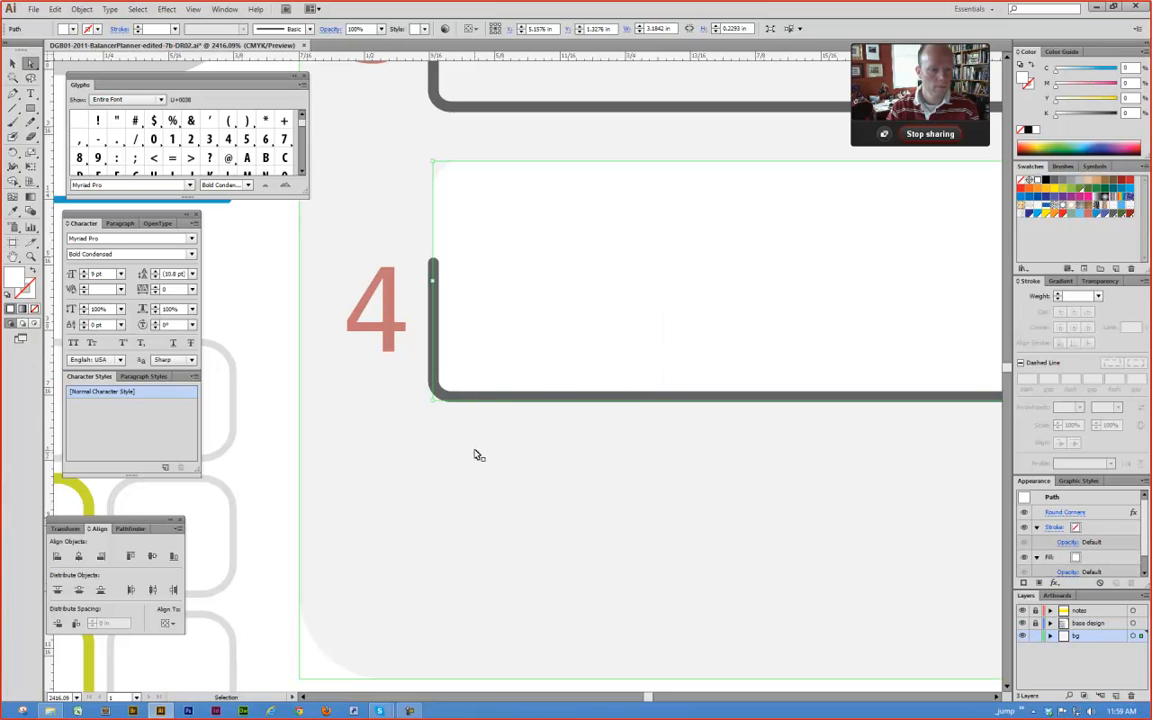
# Step: Give the rounded rectangle behind task line 4 a white stroke with a weight of 0.75 pt
pyautogui.click(483, 329)
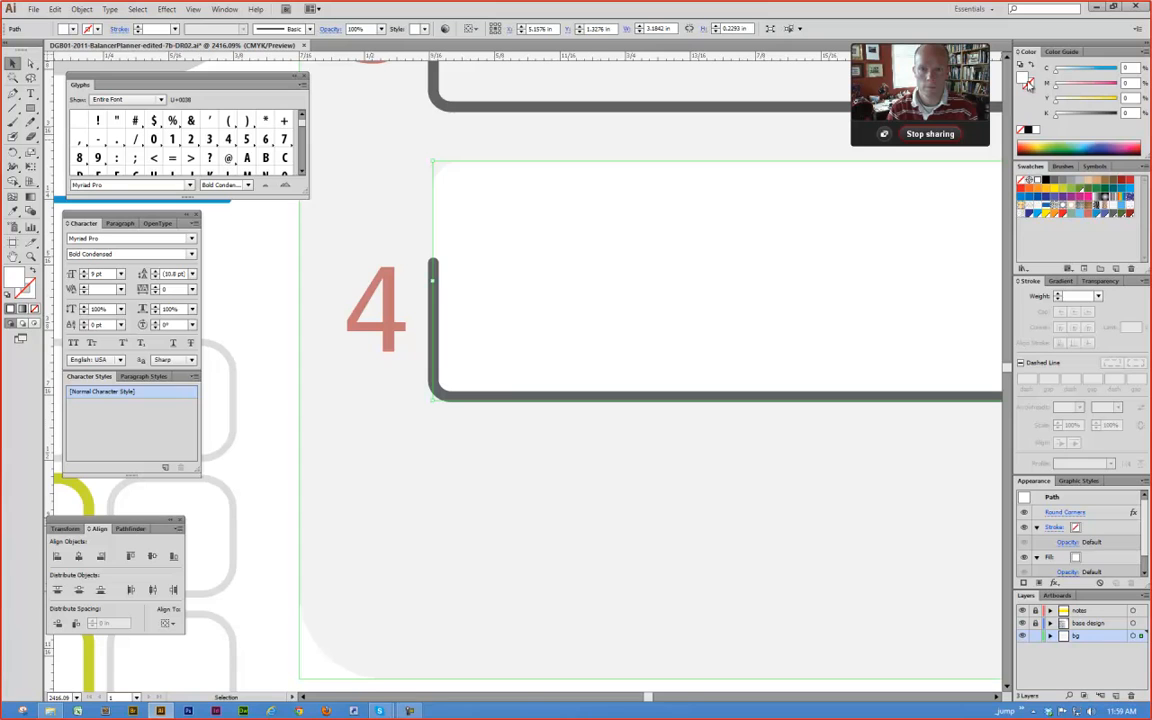
pyautogui.moveTo(1023, 79); pyautogui.dragTo(1033, 90)
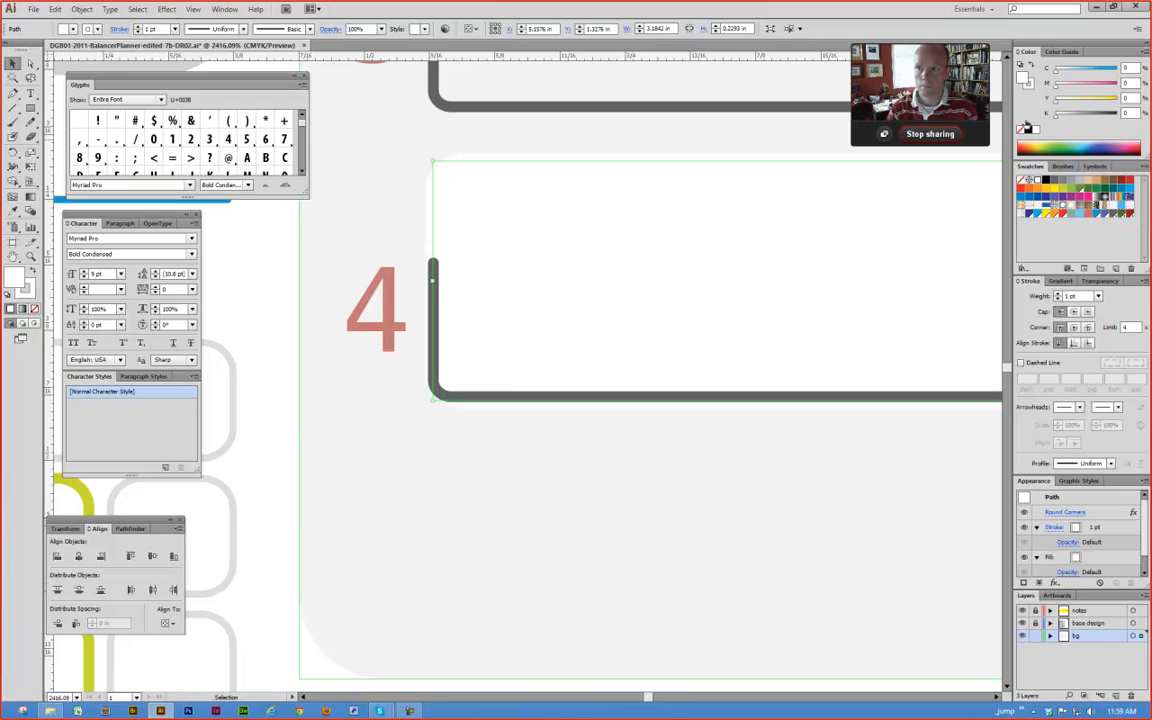
pyautogui.press('a')
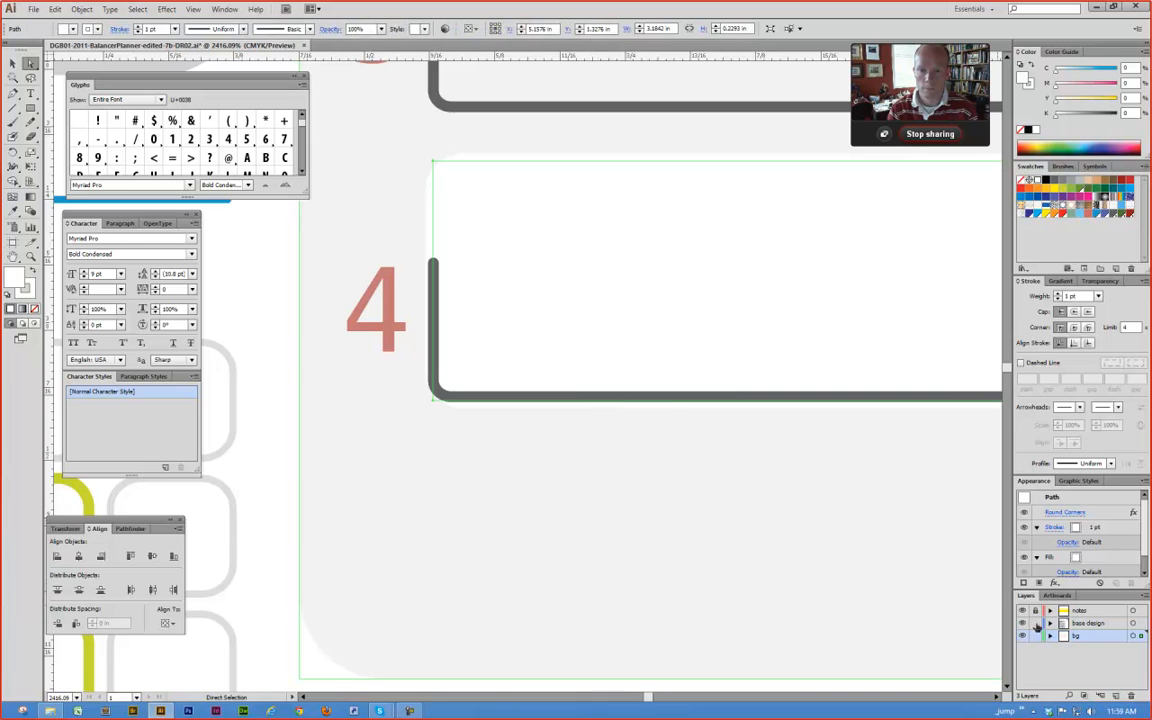
pyautogui.click(651, 398)
pyautogui.click(645, 334)
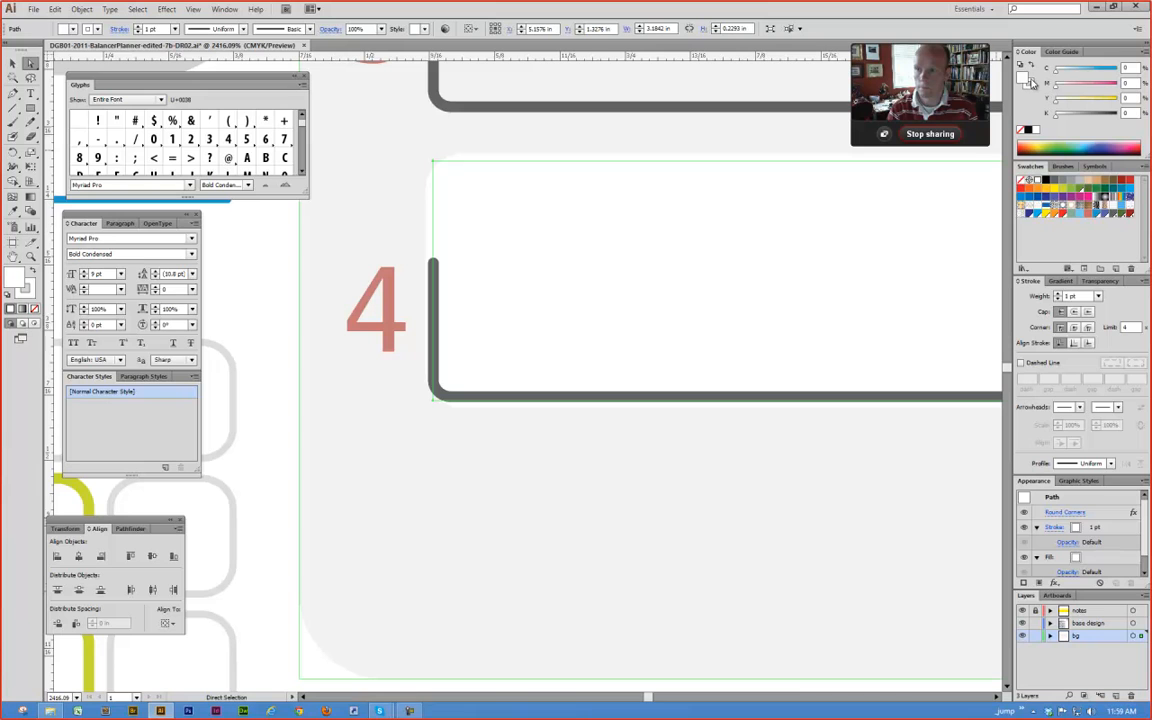
pyautogui.click(1097, 297)
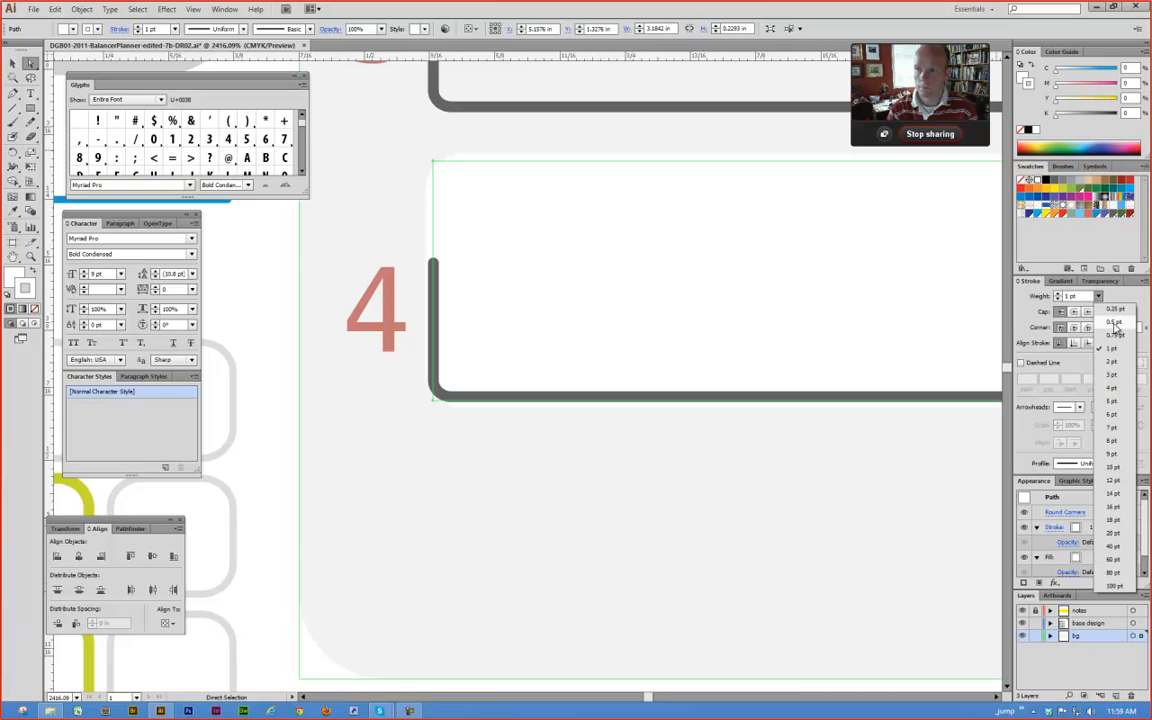
pyautogui.click(1099, 330)
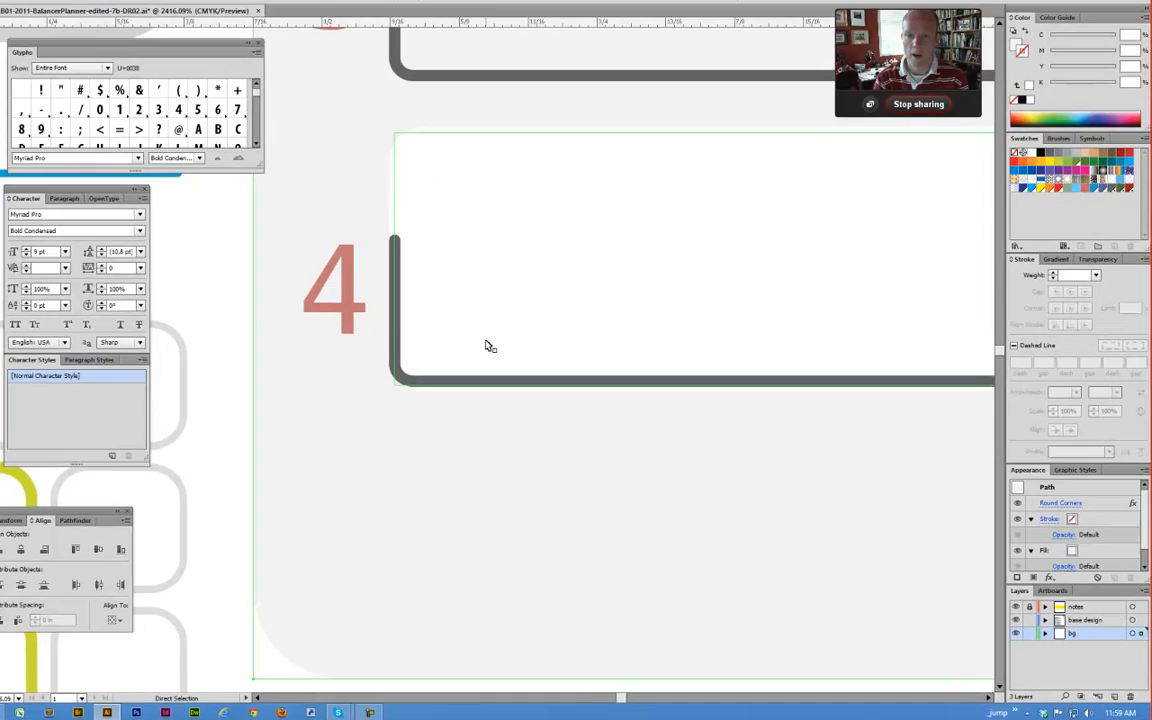
# Step: Align the white rectangle's lower-left corner with the path where task line 4's vertical tick meets its underline
pyautogui.click(522, 352)
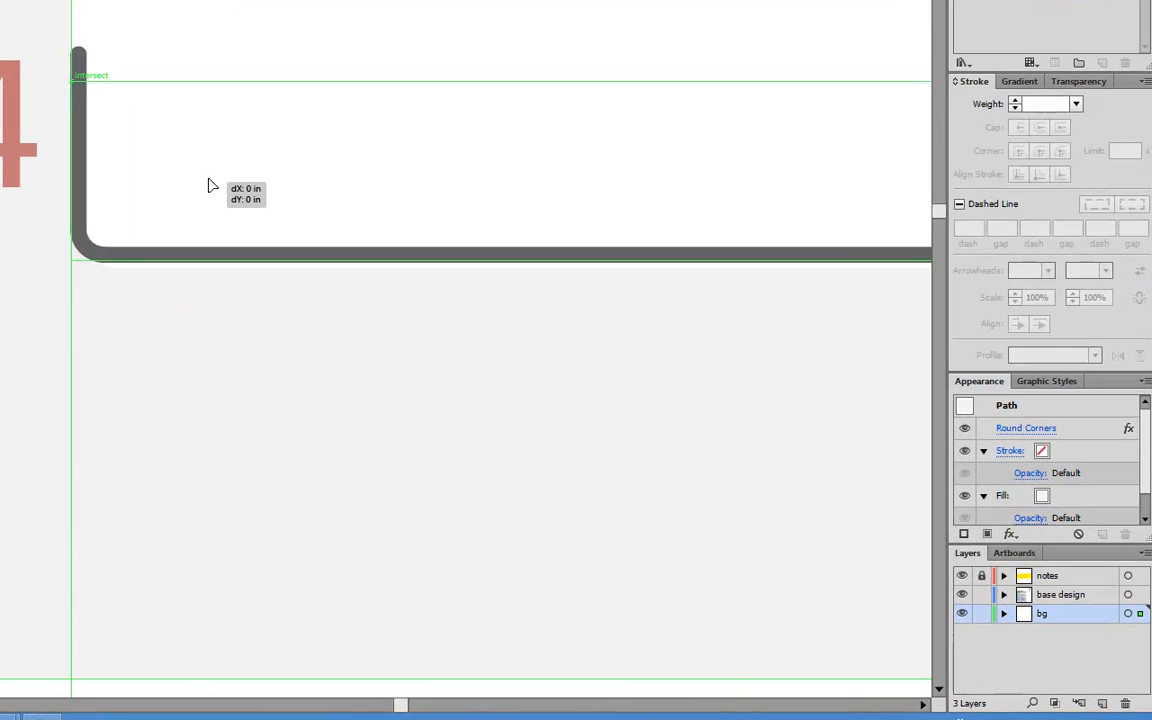
pyautogui.click(220, 183)
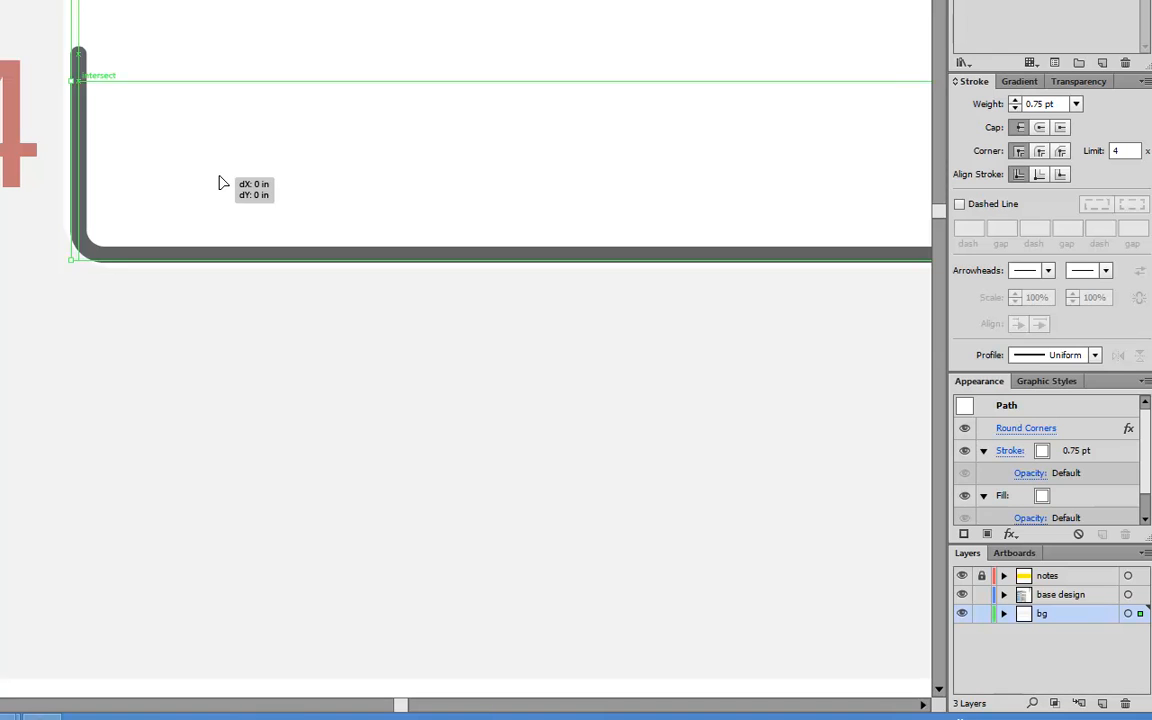
pyautogui.click(322, 202)
pyautogui.click(320, 198)
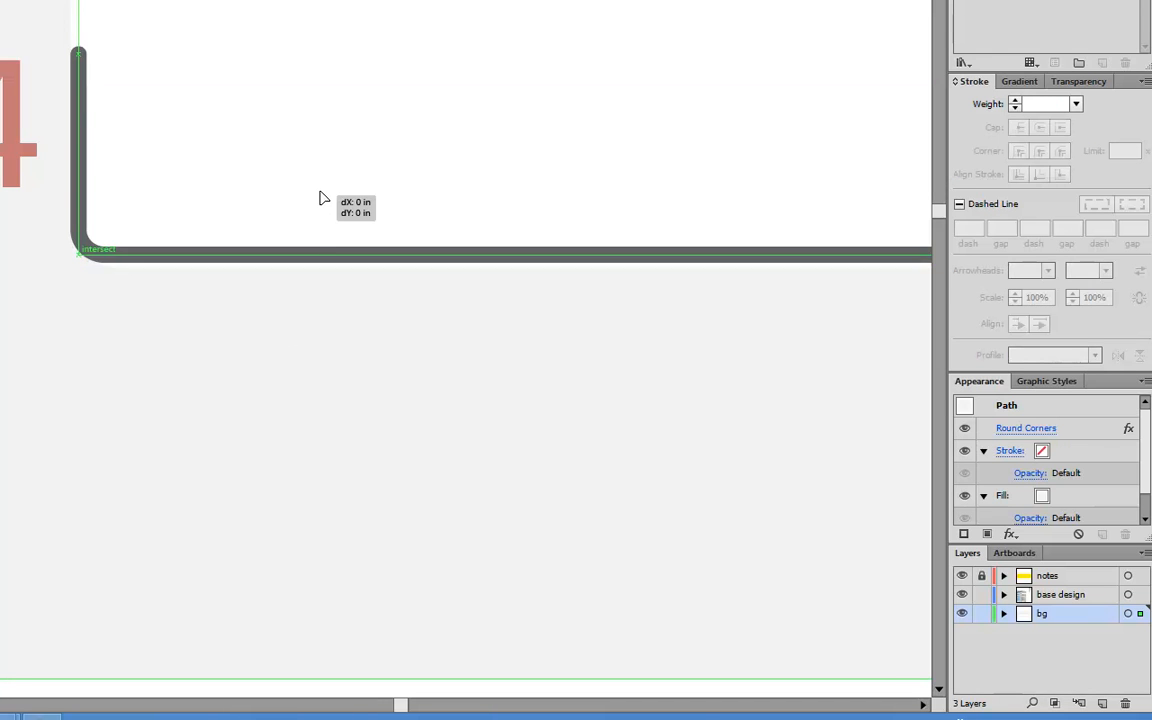
pyautogui.click(317, 327)
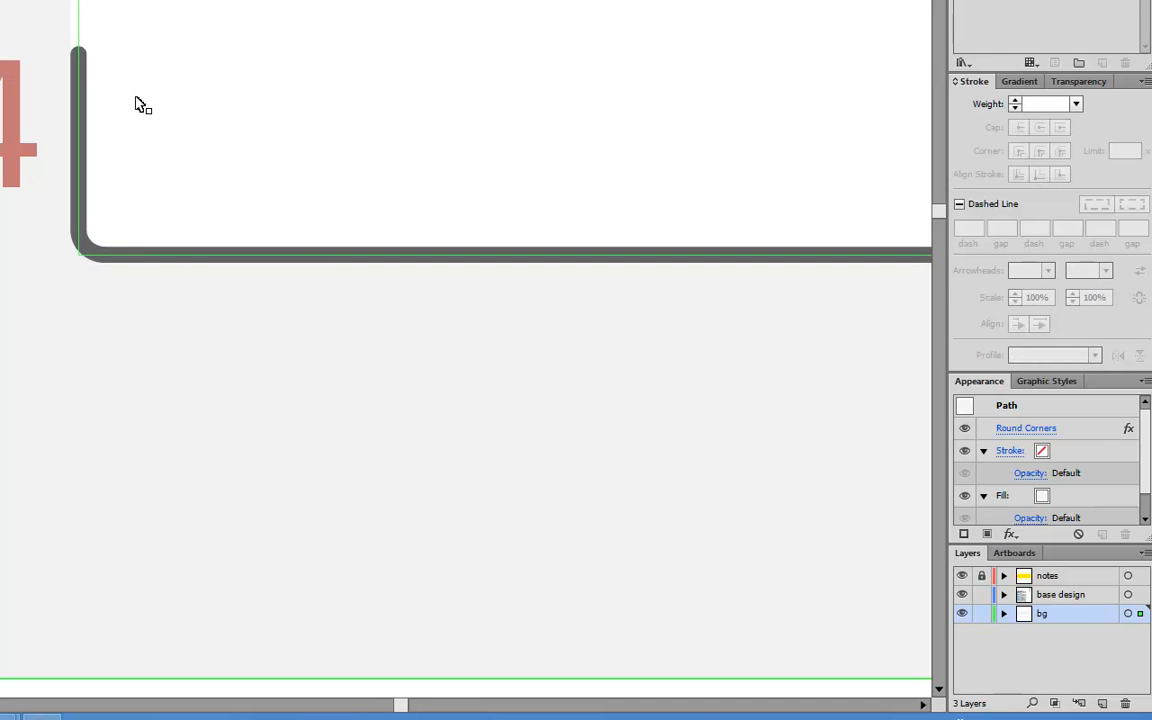
# Step: Try to shift the background's right edge slightly inward at the end of task line 4, and undo it
pyautogui.keyDown('ctrl'); pyautogui.keyDown('alt'); pyautogui.click(395, 341); pyautogui.keyUp('alt'); pyautogui.keyUp('ctrl')
pyautogui.keyDown('ctrl'); pyautogui.keyDown('alt'); pyautogui.click(395, 341); pyautogui.keyUp('alt'); pyautogui.keyUp('ctrl')
pyautogui.keyDown('ctrl'); pyautogui.keyDown('alt'); pyautogui.click(367, 292); pyautogui.keyUp('alt'); pyautogui.keyUp('ctrl')
pyautogui.keyDown('ctrl'); pyautogui.keyDown('alt'); pyautogui.click(247, 117); pyautogui.keyUp('alt'); pyautogui.keyUp('ctrl')
pyautogui.moveTo(385, 113); pyautogui.dragTo(280, 224)
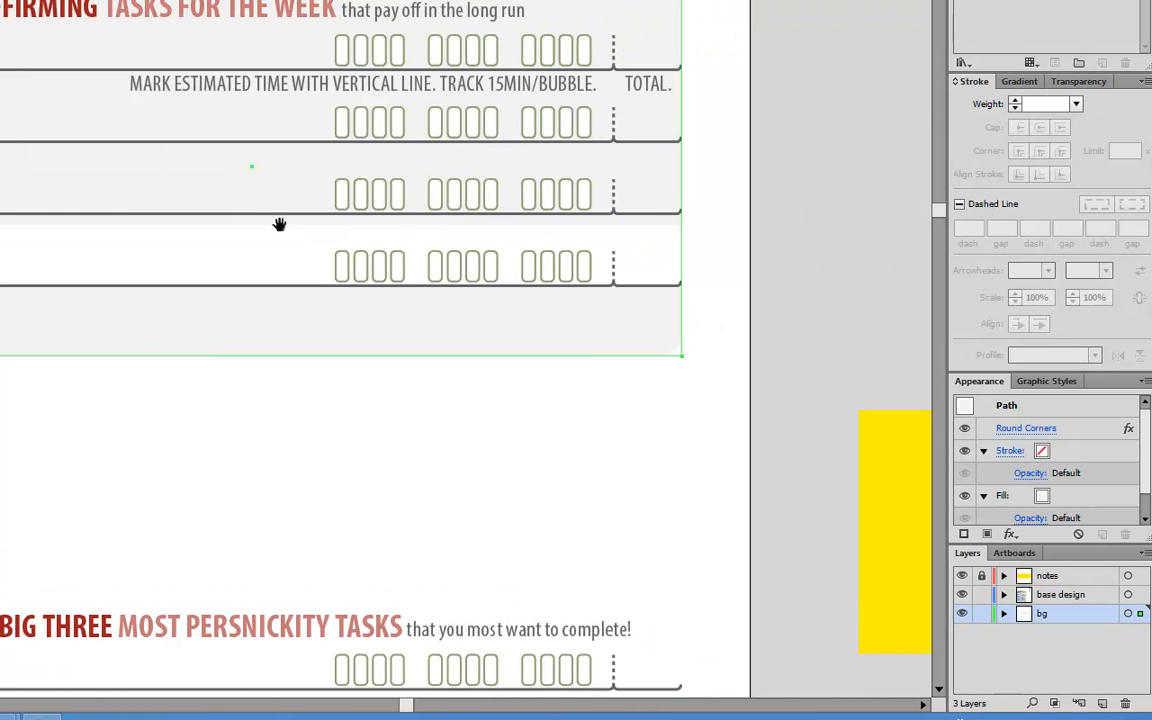
pyautogui.moveTo(596, 210); pyautogui.dragTo(730, 356)
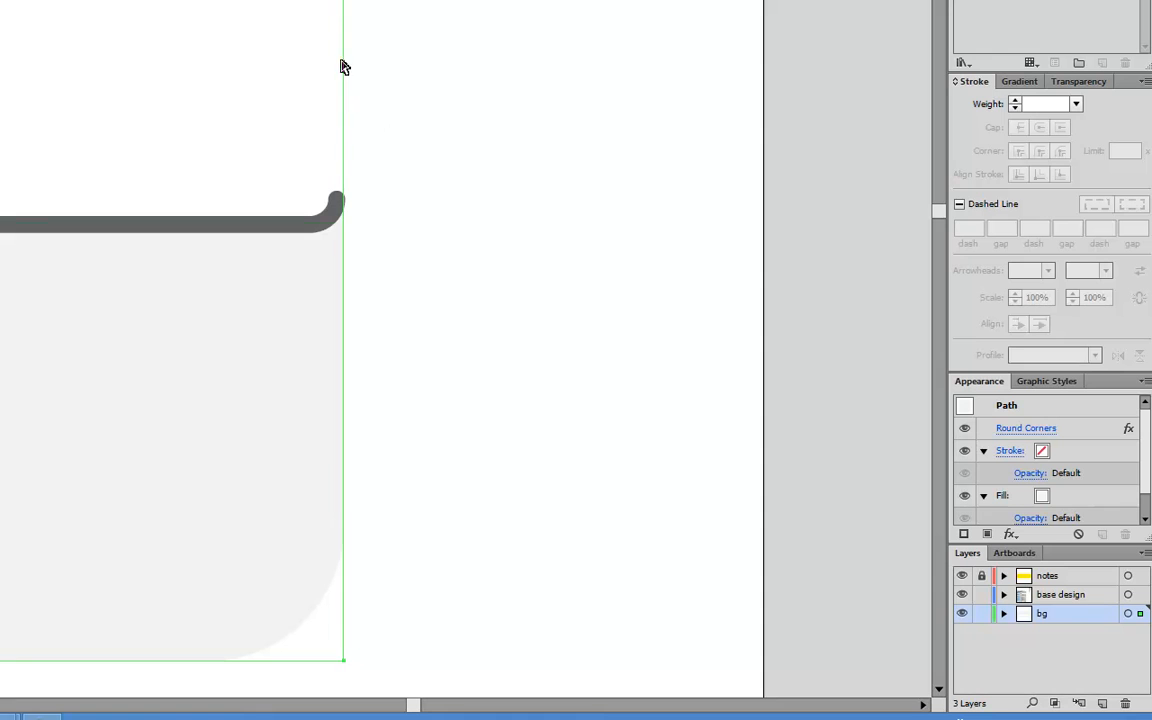
pyautogui.moveTo(336, 60); pyautogui.dragTo(329, 61)
pyautogui.hotkey('ctrl', 'z')
# Step: Lock the bg layer so that only the base design artwork can be selected
pyautogui.keyDown('ctrl'); pyautogui.keyDown('alt'); pyautogui.click(188, 268); pyautogui.keyUp('alt'); pyautogui.keyUp('ctrl')
pyautogui.keyDown('ctrl'); pyautogui.keyDown('alt'); pyautogui.click(188, 269); pyautogui.keyUp('alt'); pyautogui.keyUp('ctrl')
pyautogui.keyDown('ctrl'); pyautogui.keyDown('alt'); pyautogui.click(189, 269); pyautogui.keyUp('alt'); pyautogui.keyUp('ctrl')
pyautogui.keyDown('ctrl'); pyautogui.keyDown('alt'); pyautogui.click(189, 269); pyautogui.keyUp('alt'); pyautogui.keyUp('ctrl')
pyautogui.keyDown('ctrl'); pyautogui.keyDown('alt'); pyautogui.click(189, 269); pyautogui.keyUp('alt'); pyautogui.keyUp('ctrl')
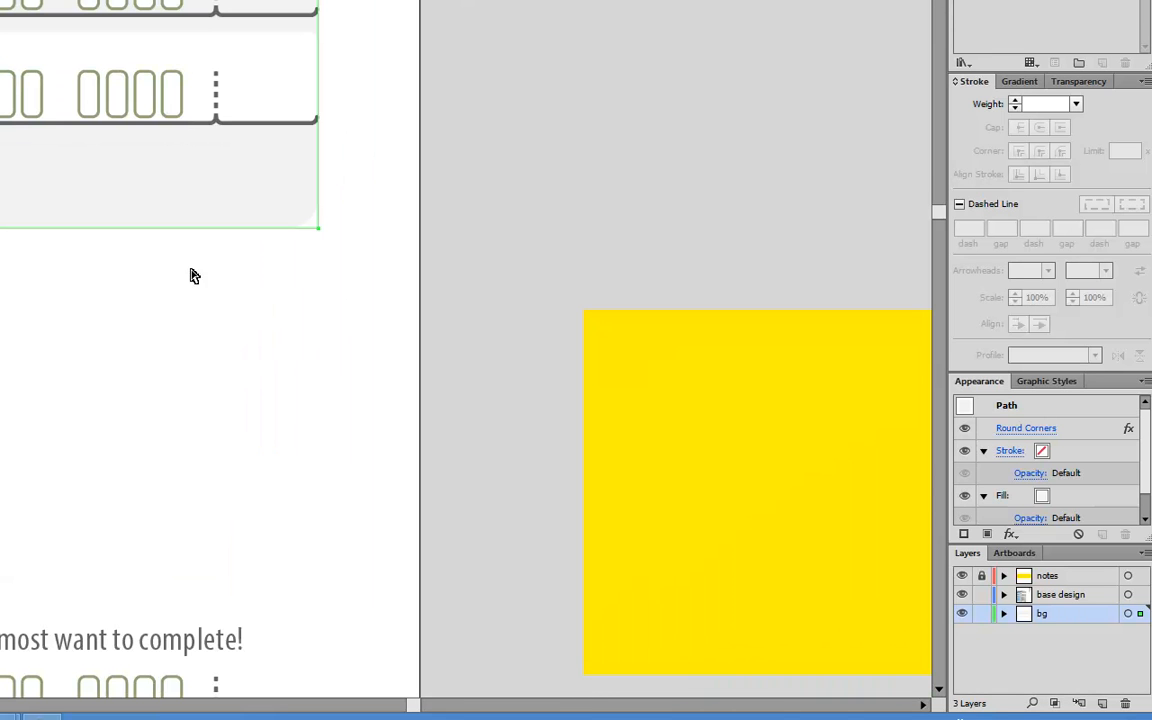
pyautogui.click(982, 613)
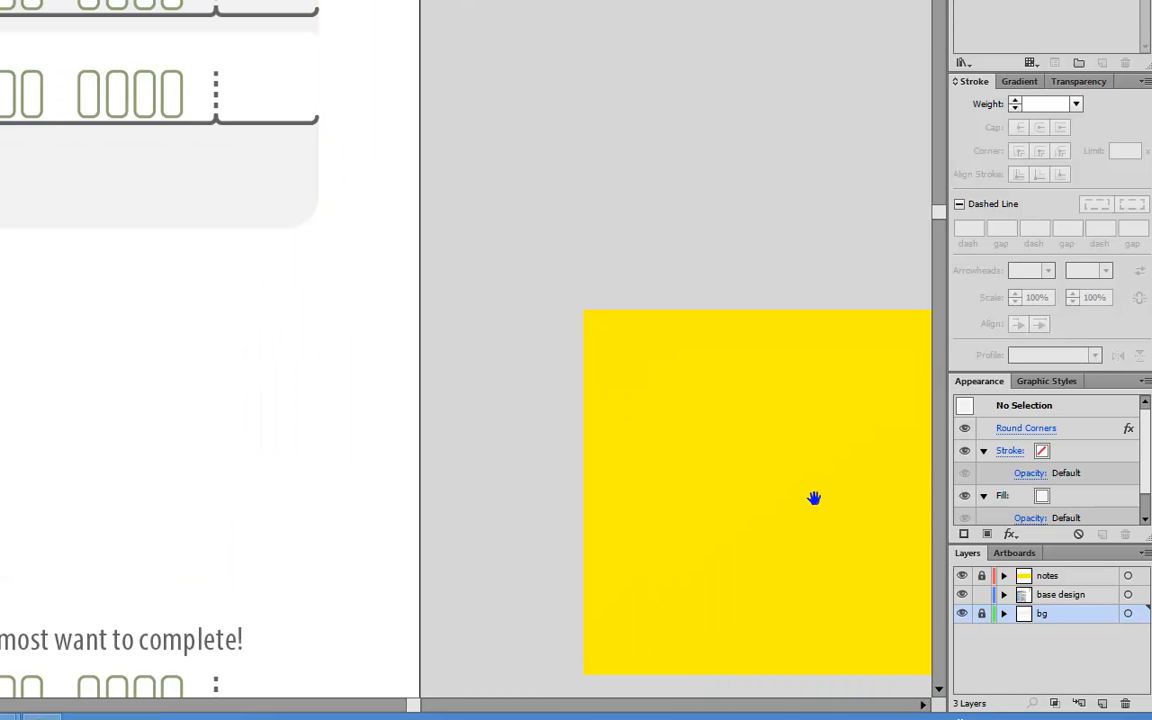
# Step: Try to shorten task line 4 by nudging its bubbles, divider and right end leftward, and undo the nudges
pyautogui.keyDown('ctrl'); pyautogui.keyDown('alt'); pyautogui.click(144, 274); pyautogui.keyUp('alt'); pyautogui.keyUp('ctrl')
pyautogui.moveTo(154, 306); pyautogui.dragTo(279, 456)
pyautogui.moveTo(496, 301); pyautogui.dragTo(85, 226)
pyautogui.press('Left')
pyautogui.press('Left')
pyautogui.press('Left')
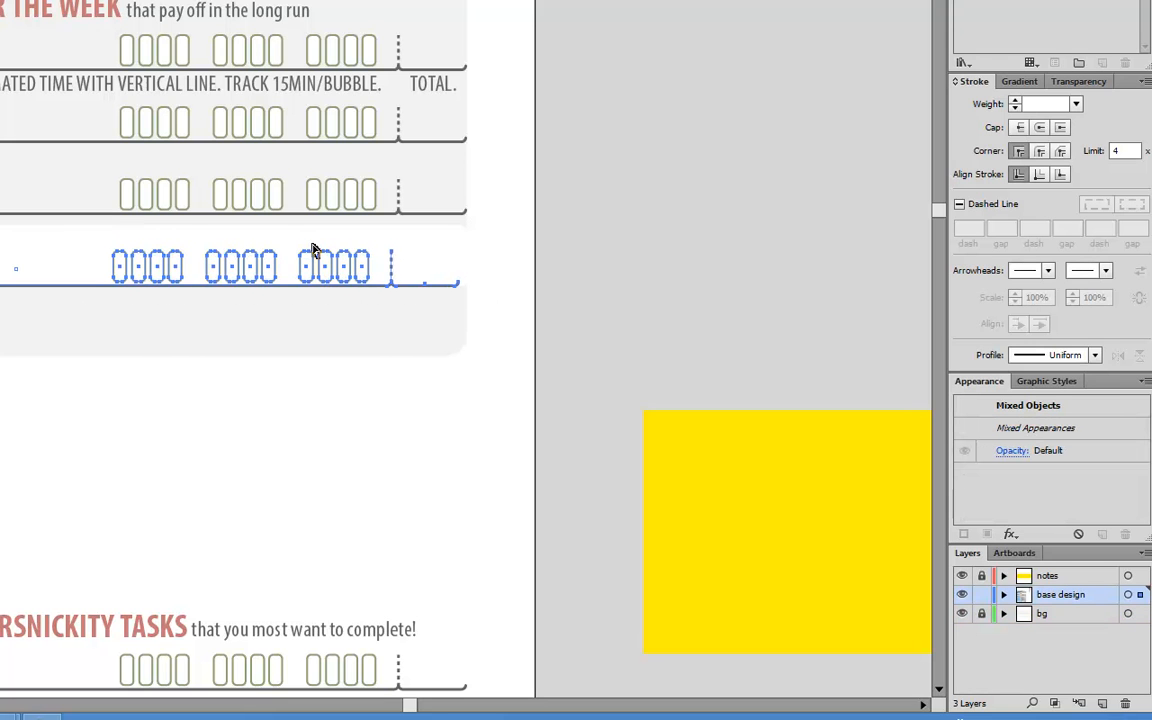
pyautogui.press('Right')
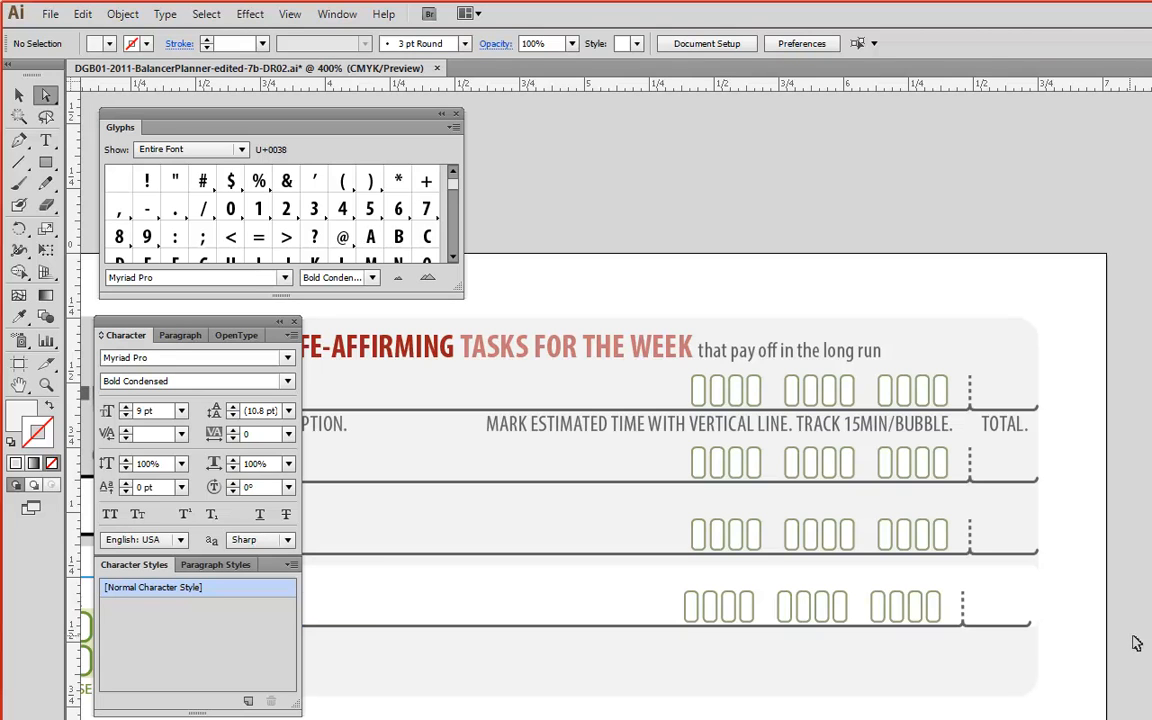
pyautogui.hotkey('ctrl', 'z')
pyautogui.hotkey('ctrl', 'z')
pyautogui.hotkey('ctrl', 'z')
pyautogui.hotkey('ctrl', 'z')
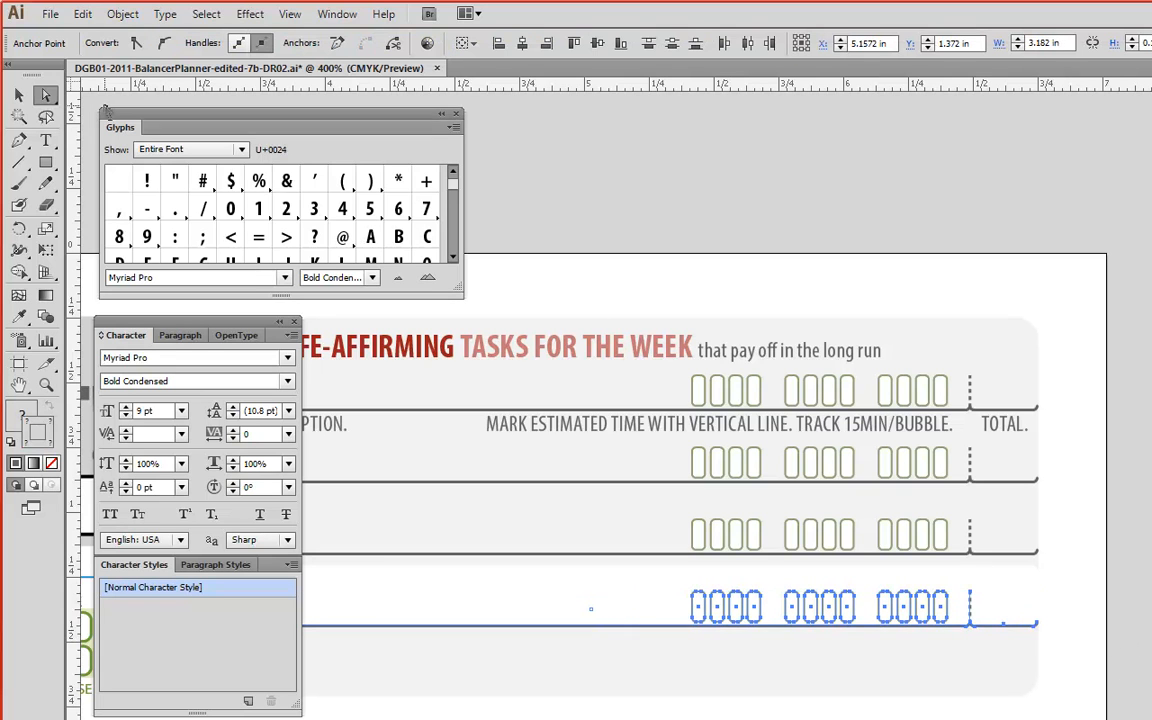
# Step: Try to narrow the whole life-affirming task group by scaling its right side inward, and undo the scaling
pyautogui.click(45, 95)
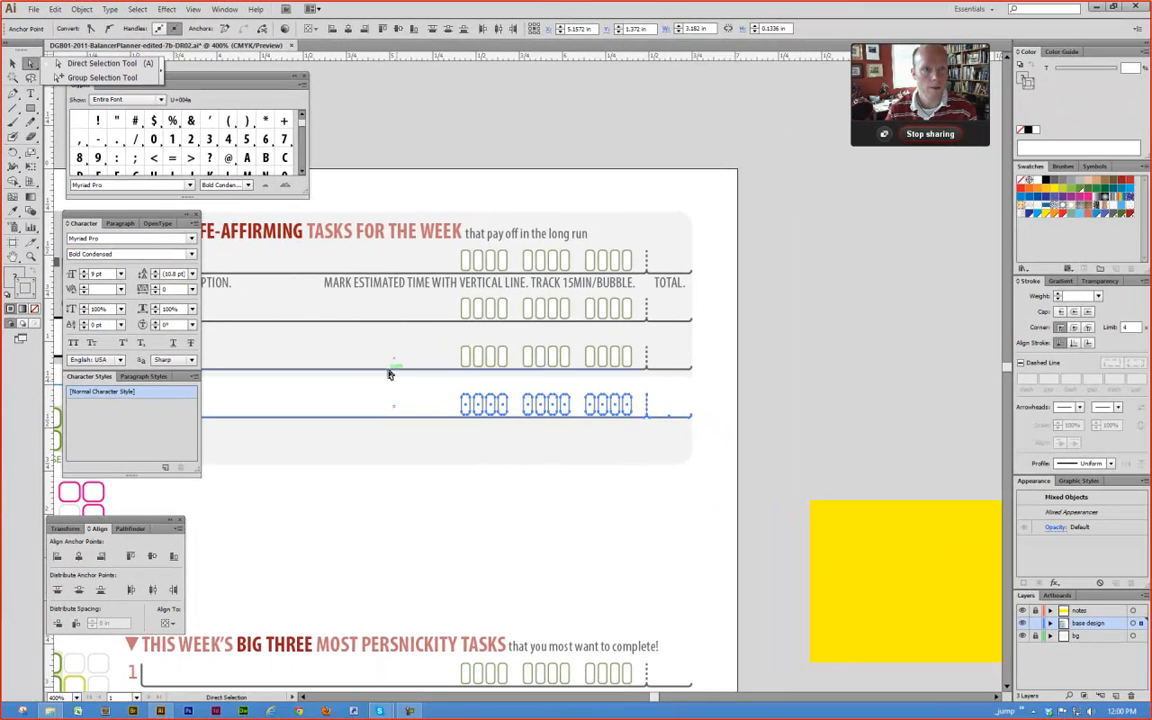
pyautogui.keyDown('ctrl'); pyautogui.keyDown('alt'); pyautogui.click(463, 491); pyautogui.keyUp('alt'); pyautogui.keyUp('ctrl')
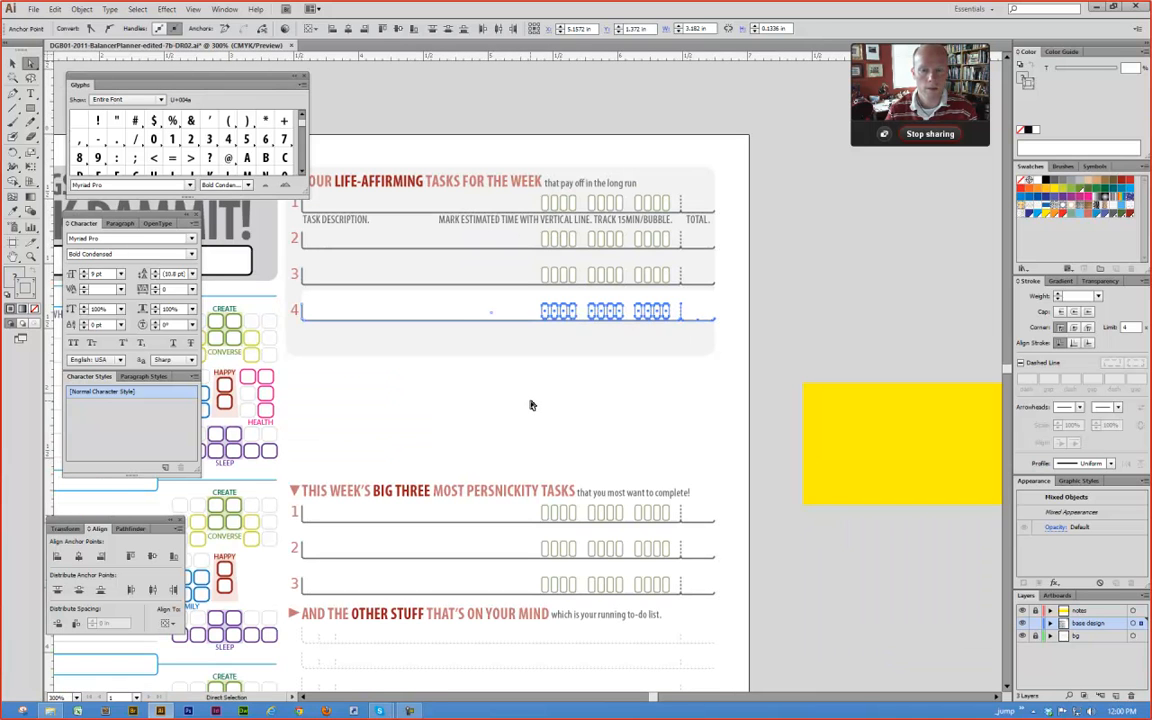
pyautogui.press('v')
pyautogui.click(518, 284)
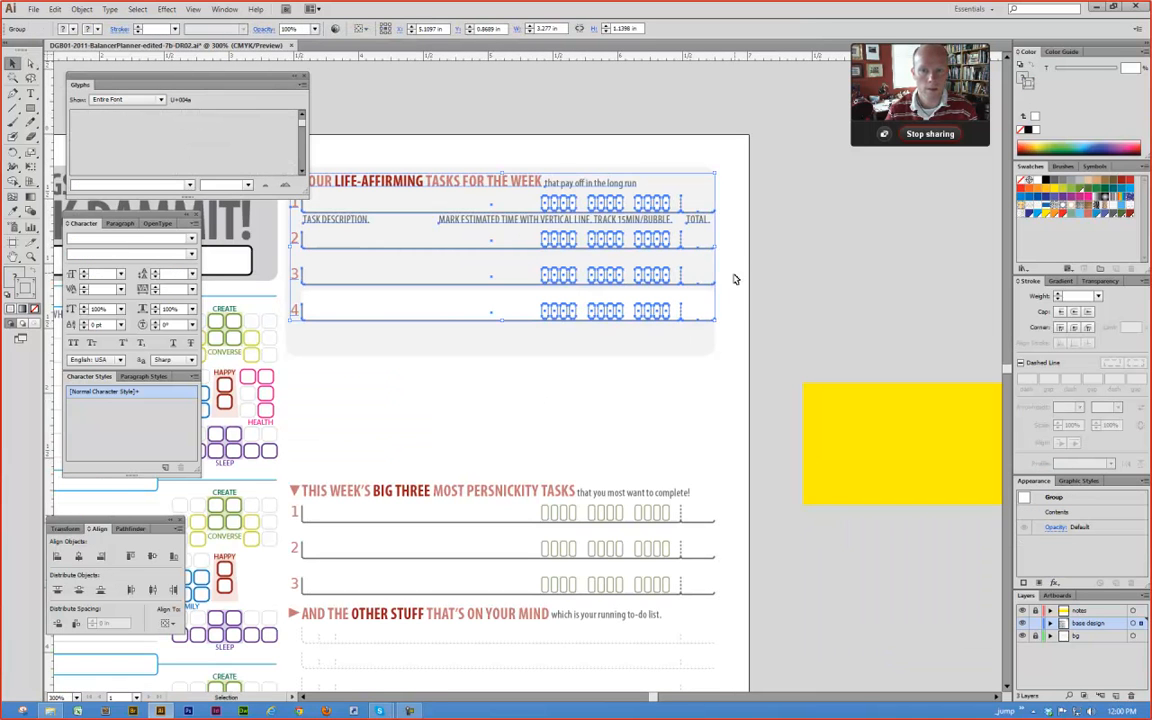
pyautogui.moveTo(716, 249); pyautogui.dragTo(621, 249)
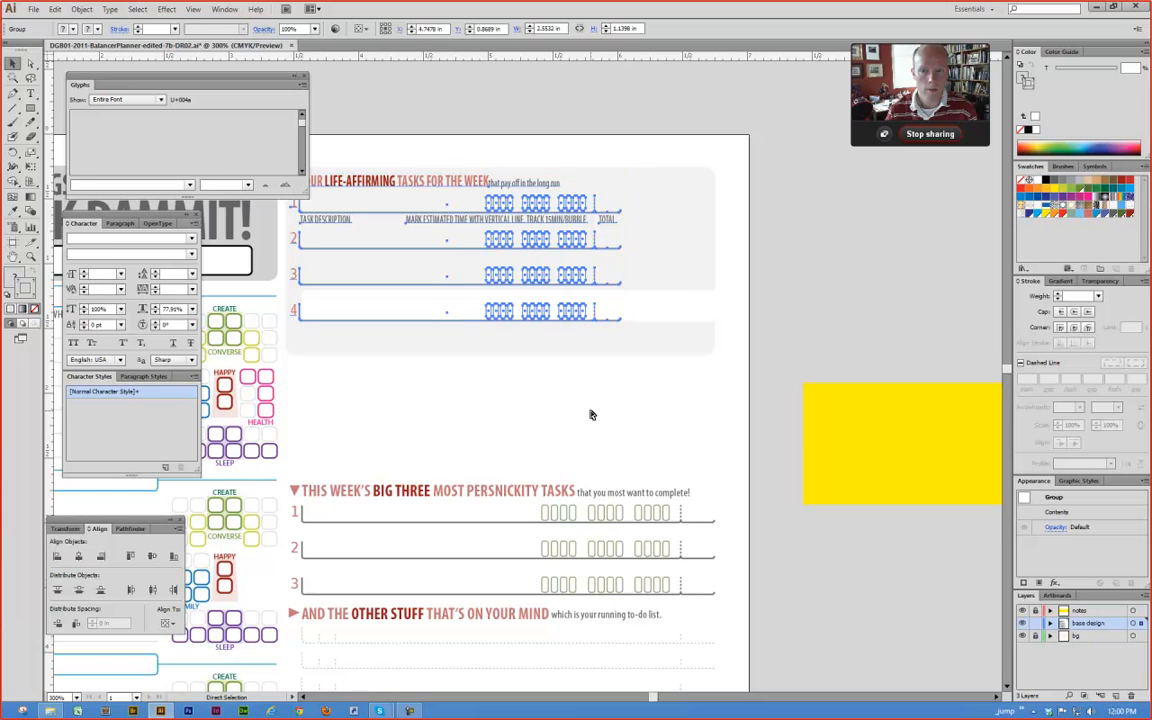
pyautogui.hotkey('ctrl', 'z')
# Step: Select task line 4's bubbles, divider and right-end points, and inspect them in Outline view
pyautogui.click(700, 358)
pyautogui.moveTo(733, 342); pyautogui.dragTo(527, 291)
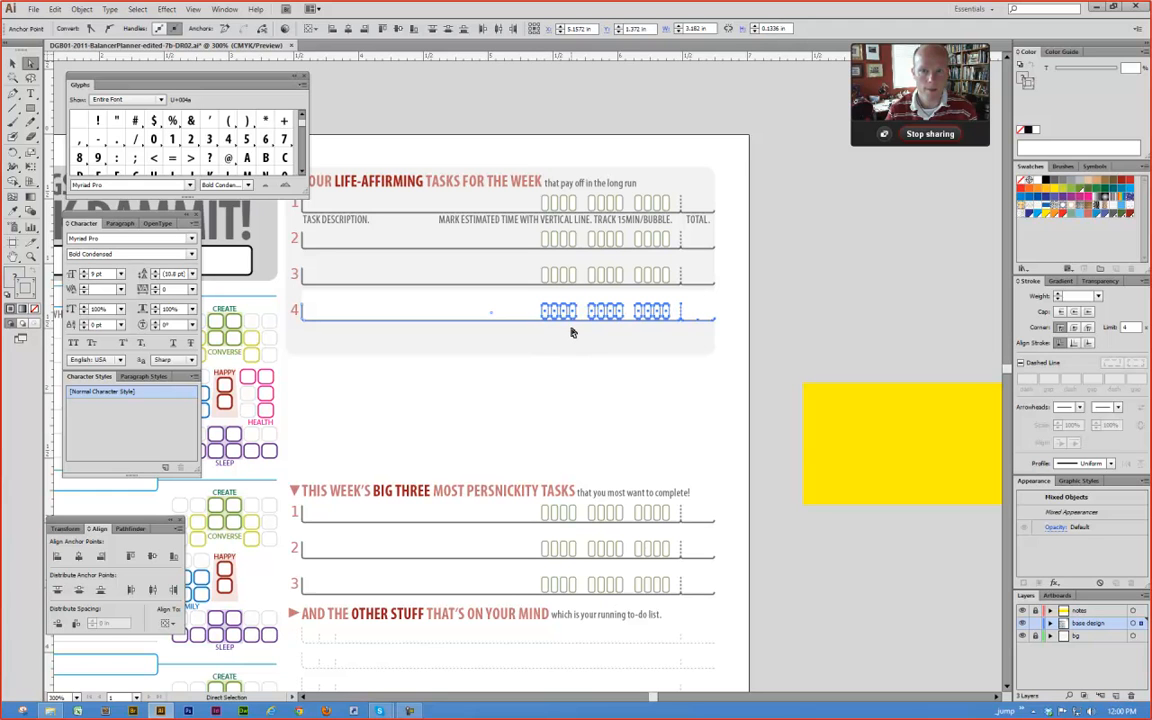
pyautogui.hotkey('ctrl', 'y')
pyautogui.moveTo(497, 250); pyautogui.dragTo(771, 384)
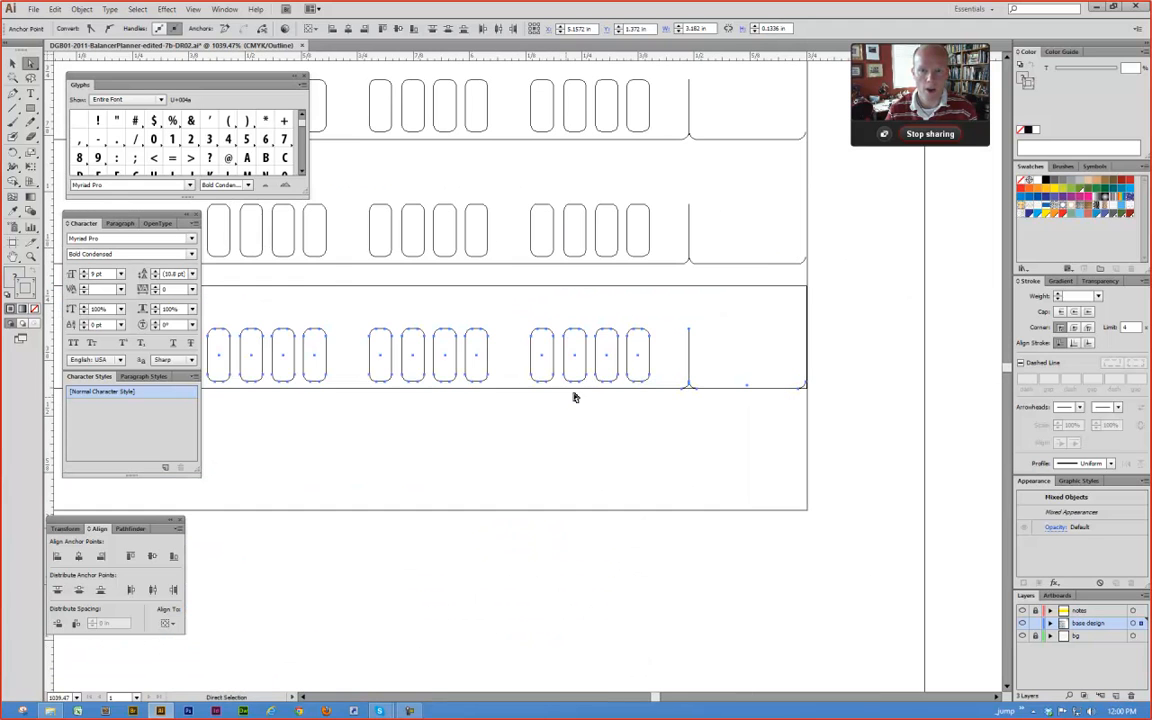
pyautogui.moveTo(505, 438); pyautogui.dragTo(734, 406)
pyautogui.moveTo(223, 416); pyautogui.dragTo(914, 421)
pyautogui.moveTo(658, 451); pyautogui.dragTo(517, 447)
pyautogui.keyDown('ctrl'); pyautogui.keyDown('alt'); pyautogui.click(562, 438); pyautogui.keyUp('alt'); pyautogui.keyUp('ctrl')
pyautogui.keyDown('ctrl'); pyautogui.keyDown('alt'); pyautogui.click(568, 433); pyautogui.keyUp('alt'); pyautogui.keyUp('ctrl')
pyautogui.keyDown('ctrl'); pyautogui.keyDown('alt'); pyautogui.click(573, 429); pyautogui.keyUp('alt'); pyautogui.keyUp('ctrl')
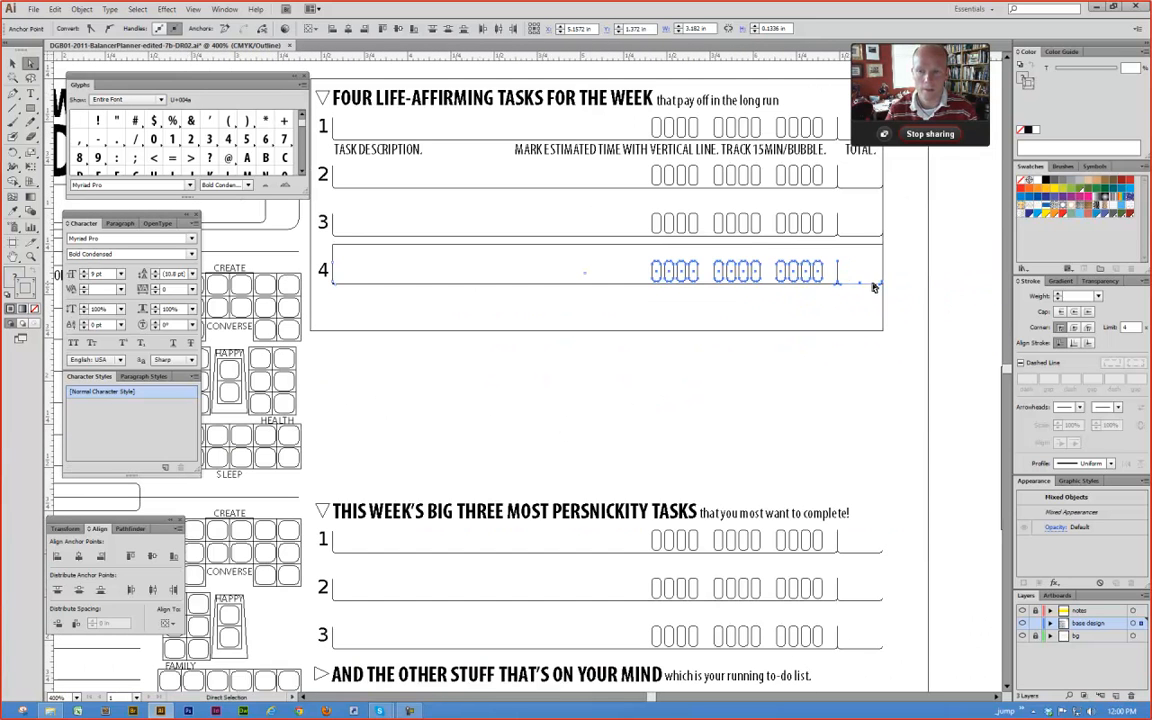
# Step: Try to pull the selected right part of task line 4 far to the left, undo it, and return to Preview view
pyautogui.moveTo(845, 272); pyautogui.dragTo(688, 283)
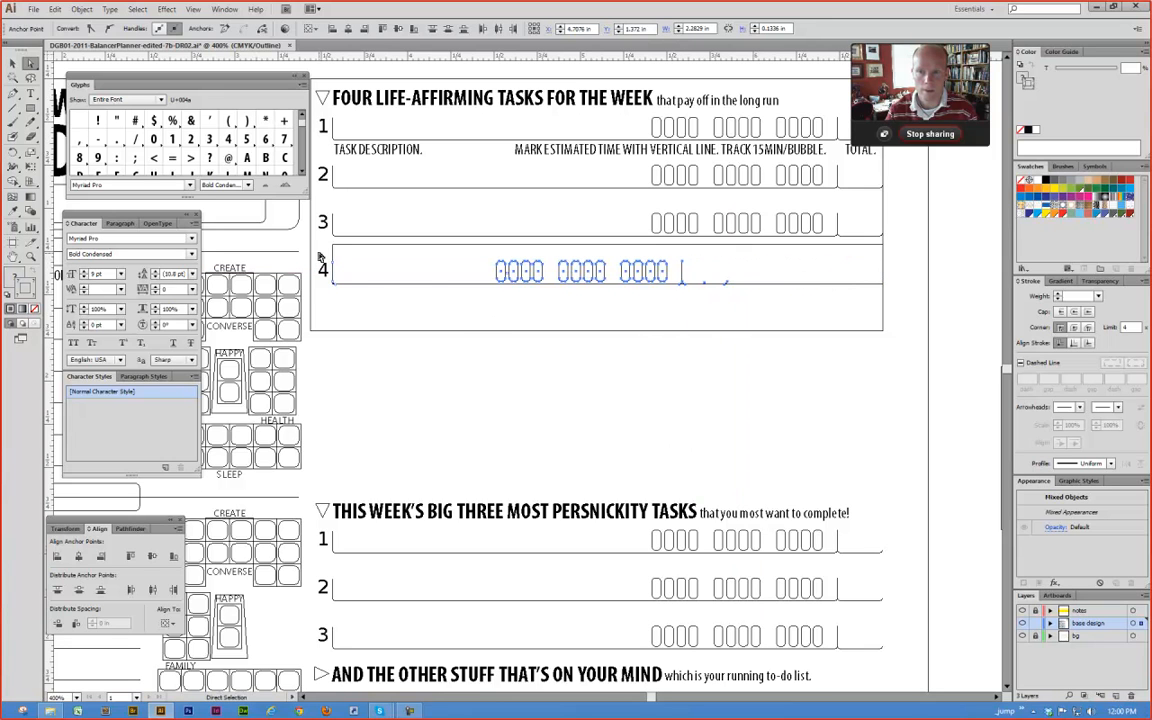
pyautogui.hotkey('ctrl', 'z')
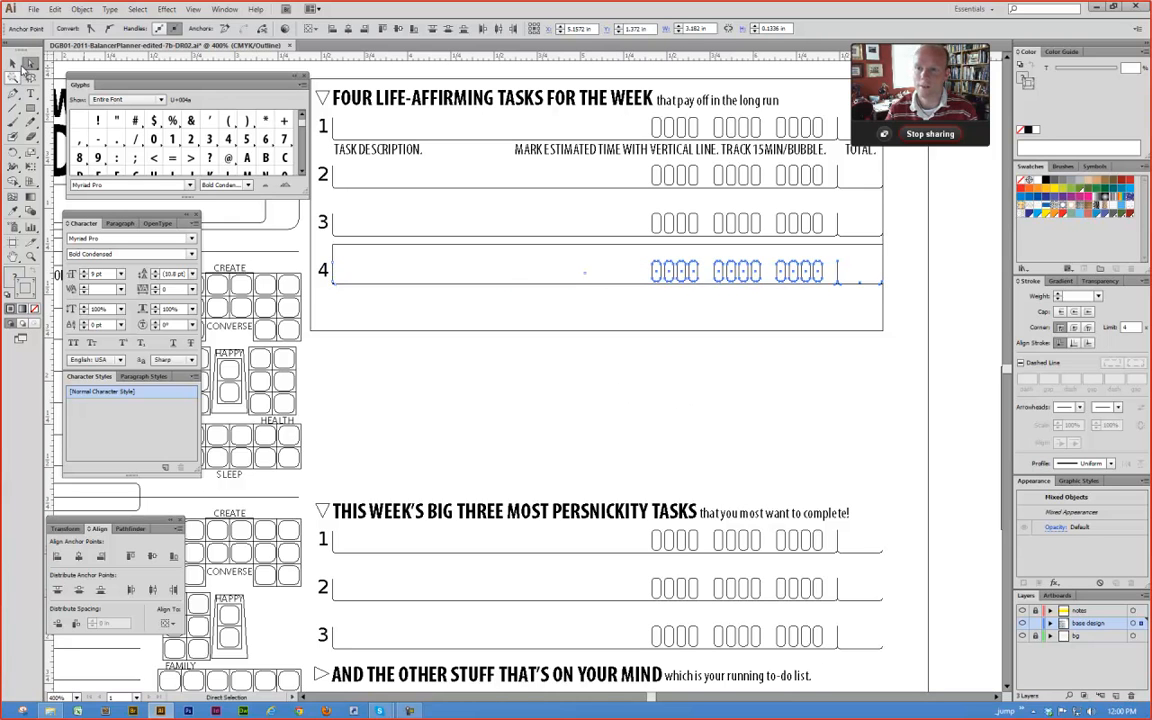
pyautogui.hotkey('ctrl', 'y')
# Step: Nudge task line 4's bubbles, divider and right end two increments to the left, and unlock the bg layer
pyautogui.moveTo(630, 248); pyautogui.dragTo(882, 356)
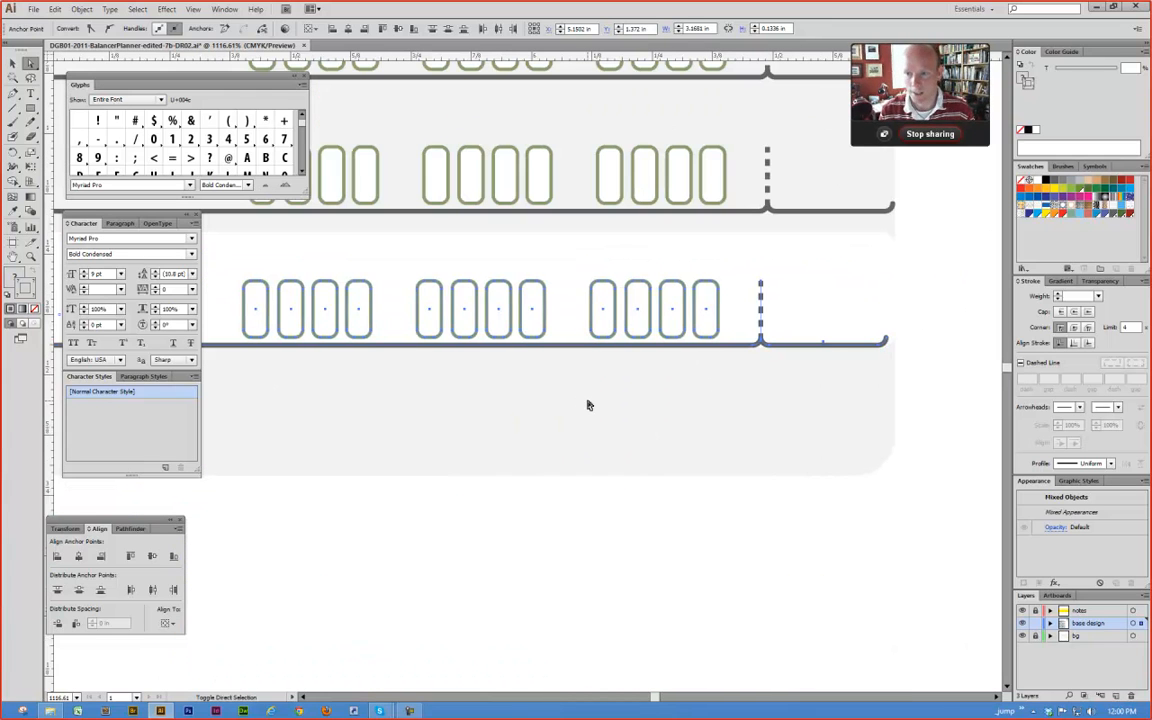
pyautogui.press('Left')
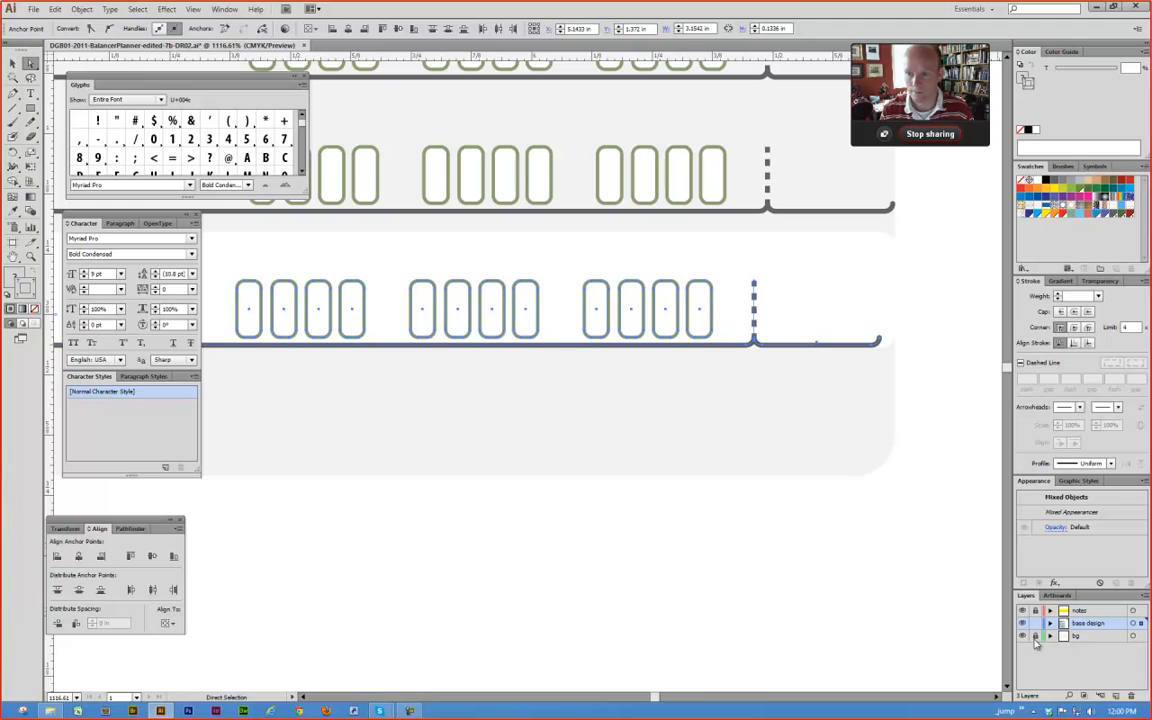
pyautogui.click(900, 305)
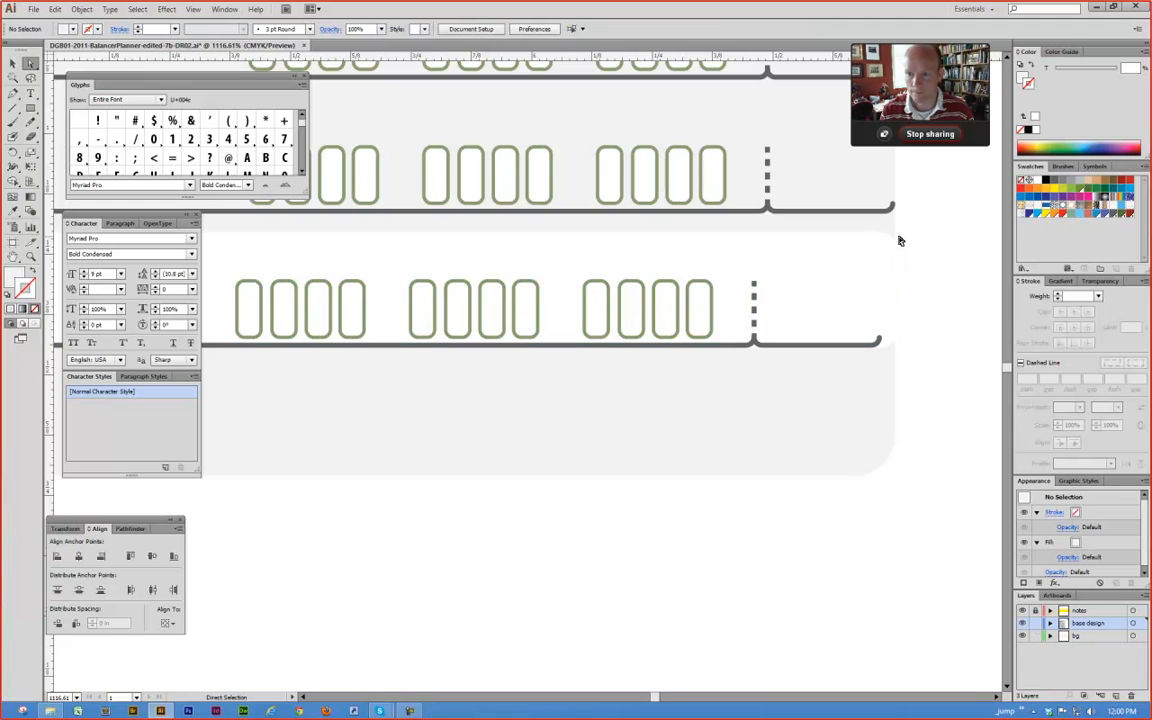
# Step: Make bg the active layer and try to select the right edge of the white rectangle behind task line 4
pyautogui.moveTo(899, 237); pyautogui.dragTo(887, 352)
pyautogui.click(931, 393)
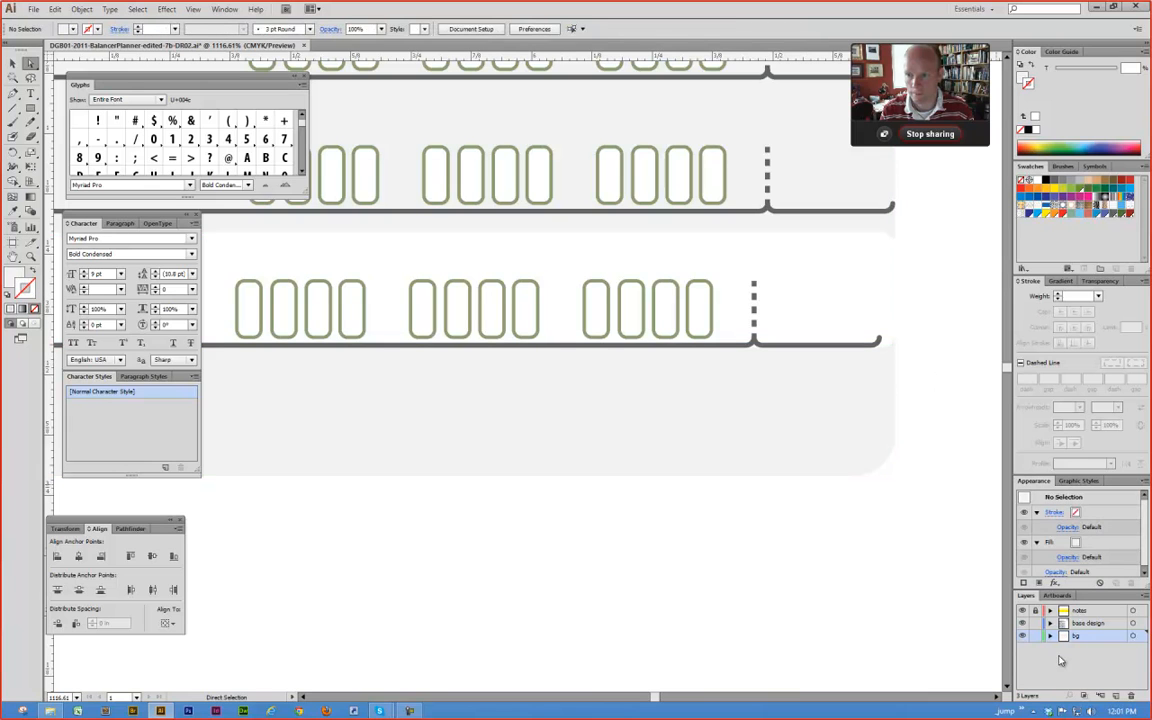
pyautogui.click(876, 305)
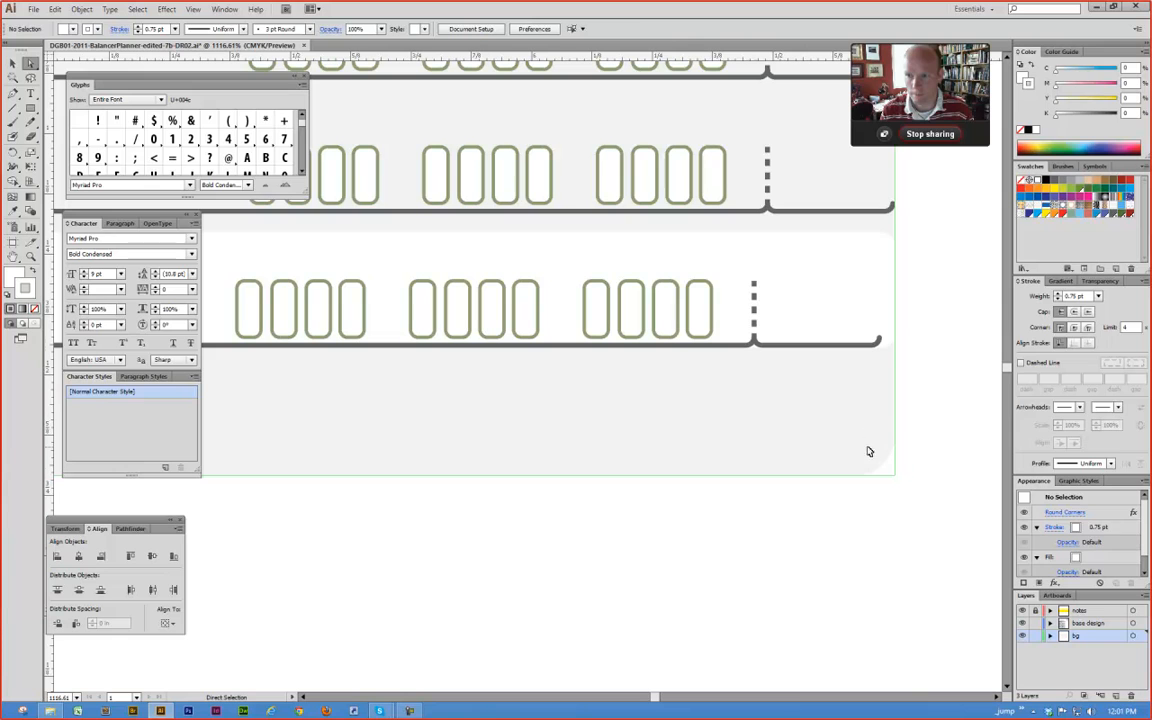
pyautogui.click(890, 473)
pyautogui.click(914, 506)
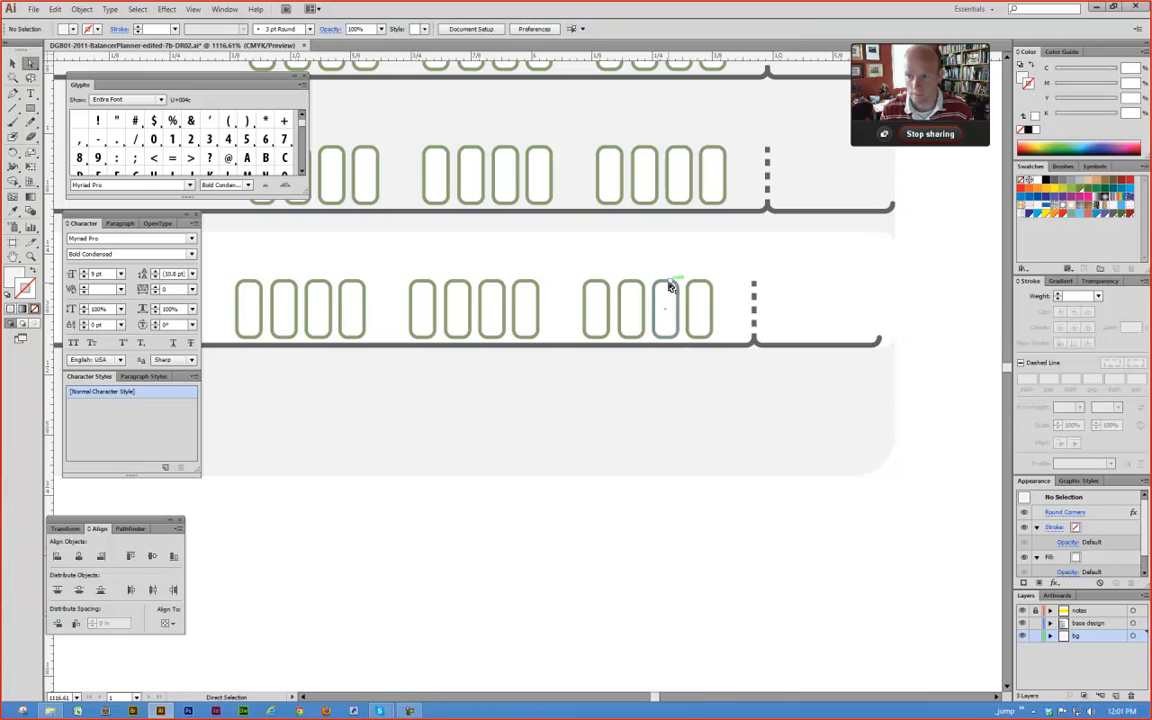
pyautogui.click(671, 287)
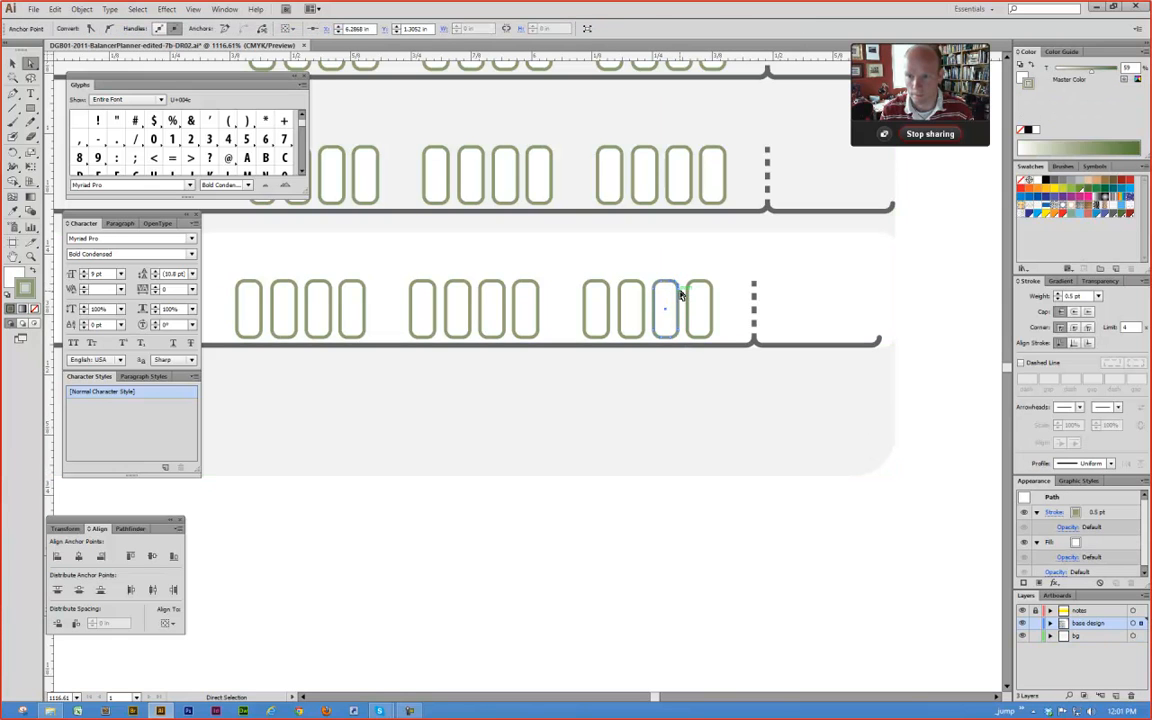
pyautogui.moveTo(681, 294); pyautogui.dragTo(712, 274)
pyautogui.press('v')
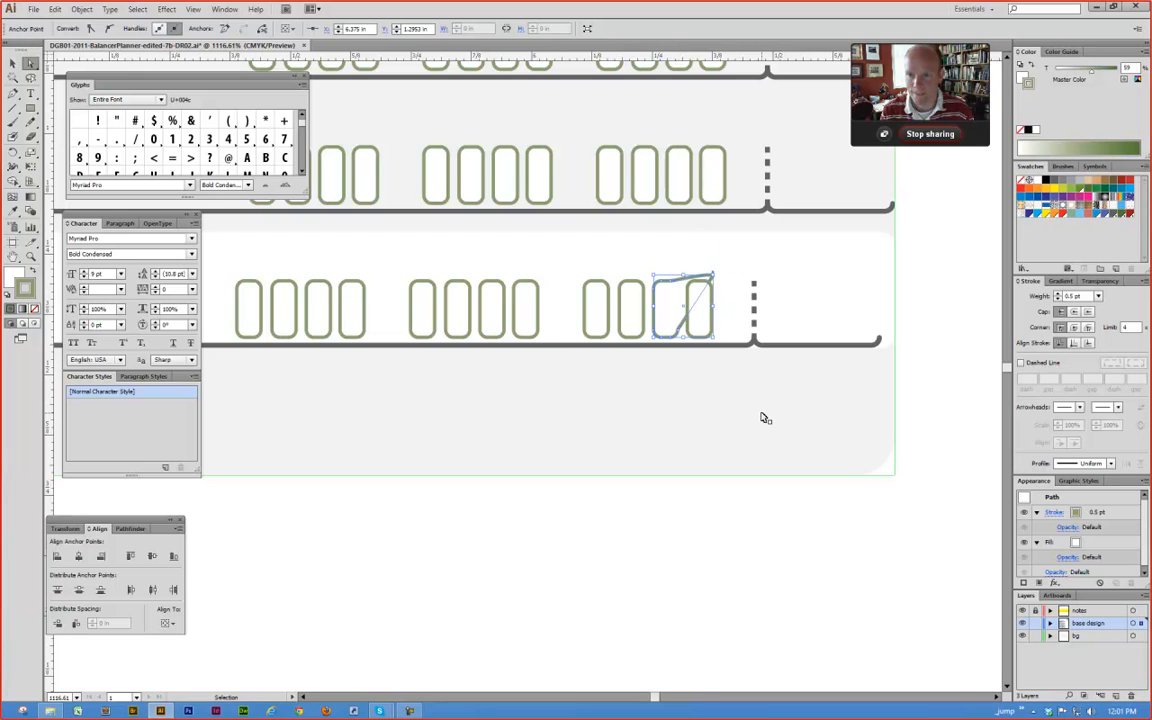
pyautogui.hotkey('ctrl', 'z')
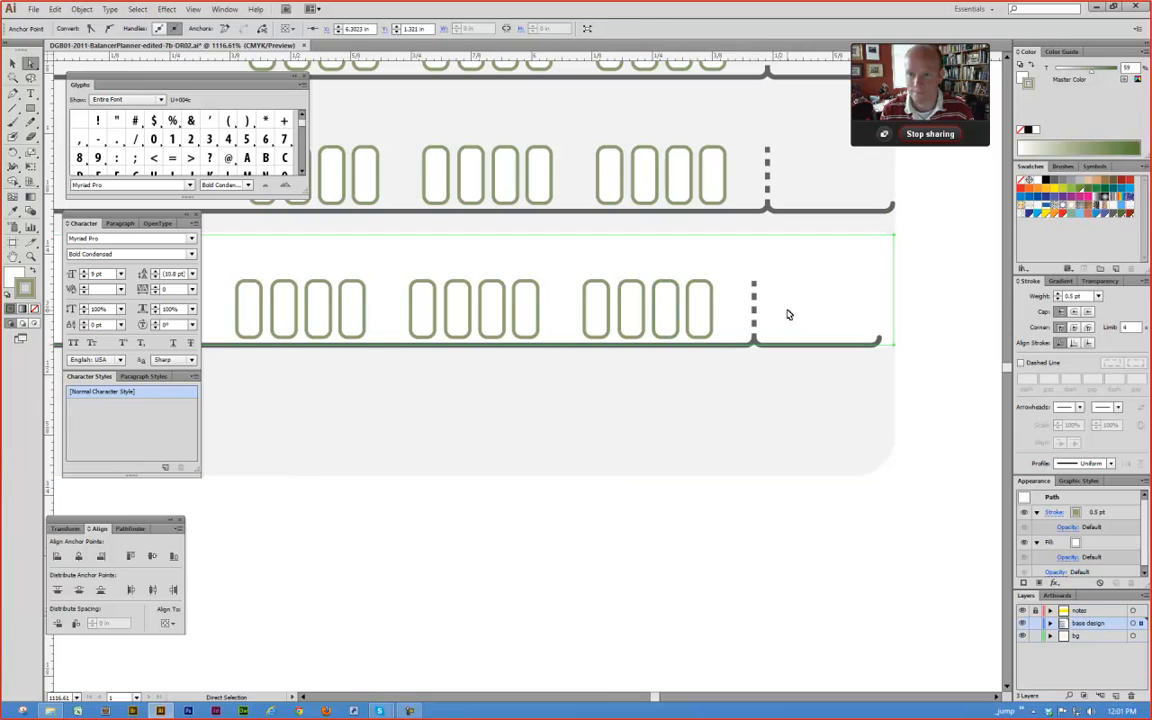
# Step: Trim the white background of task row 4 to span from the writing line's left end to the dashed divider
pyautogui.click(787, 314)
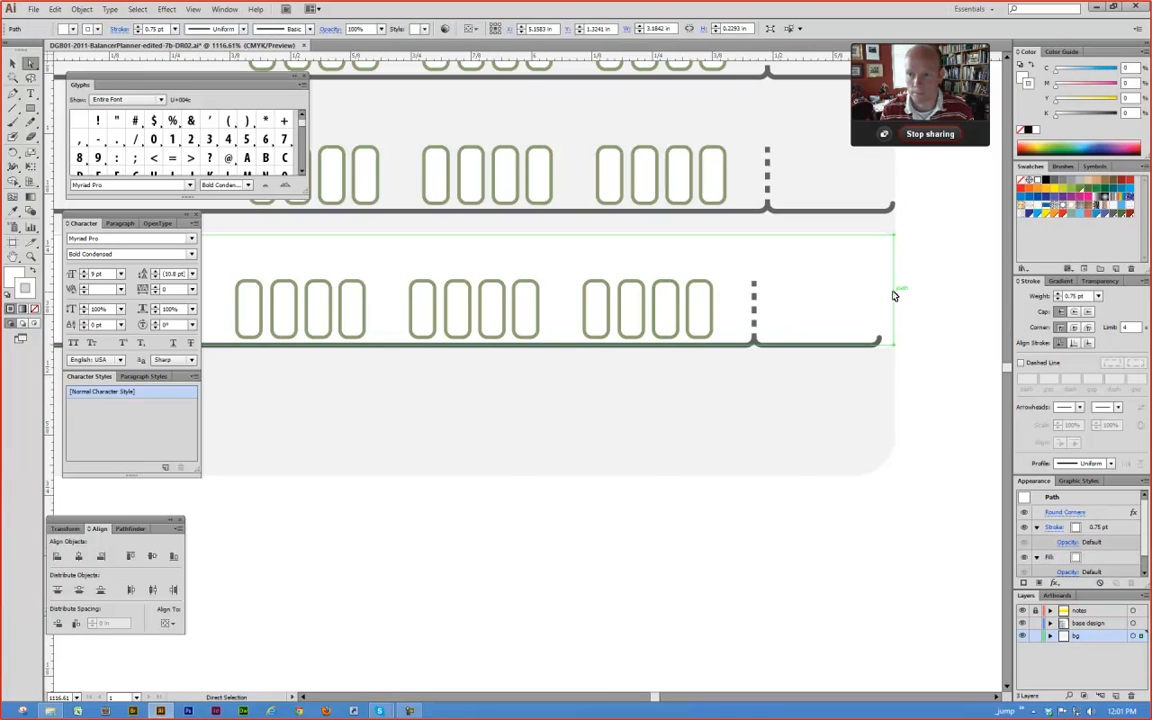
pyautogui.moveTo(893, 295); pyautogui.dragTo(880, 296)
pyautogui.click(931, 319)
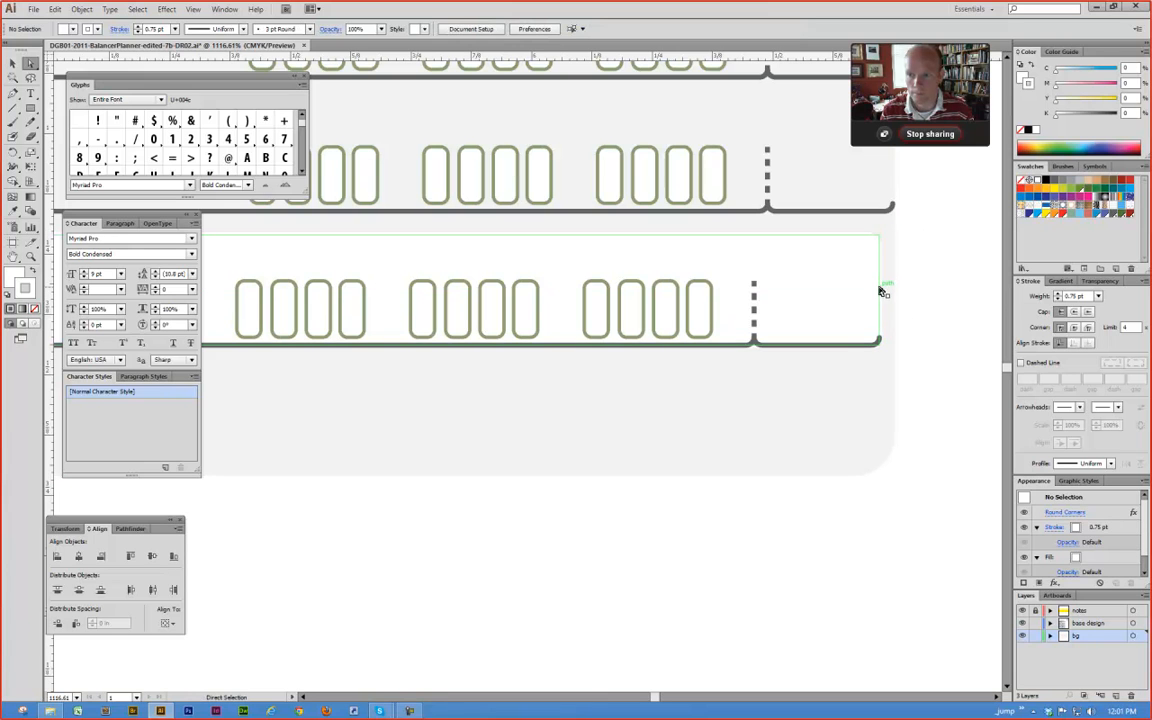
pyautogui.click(896, 431)
pyautogui.click(943, 417)
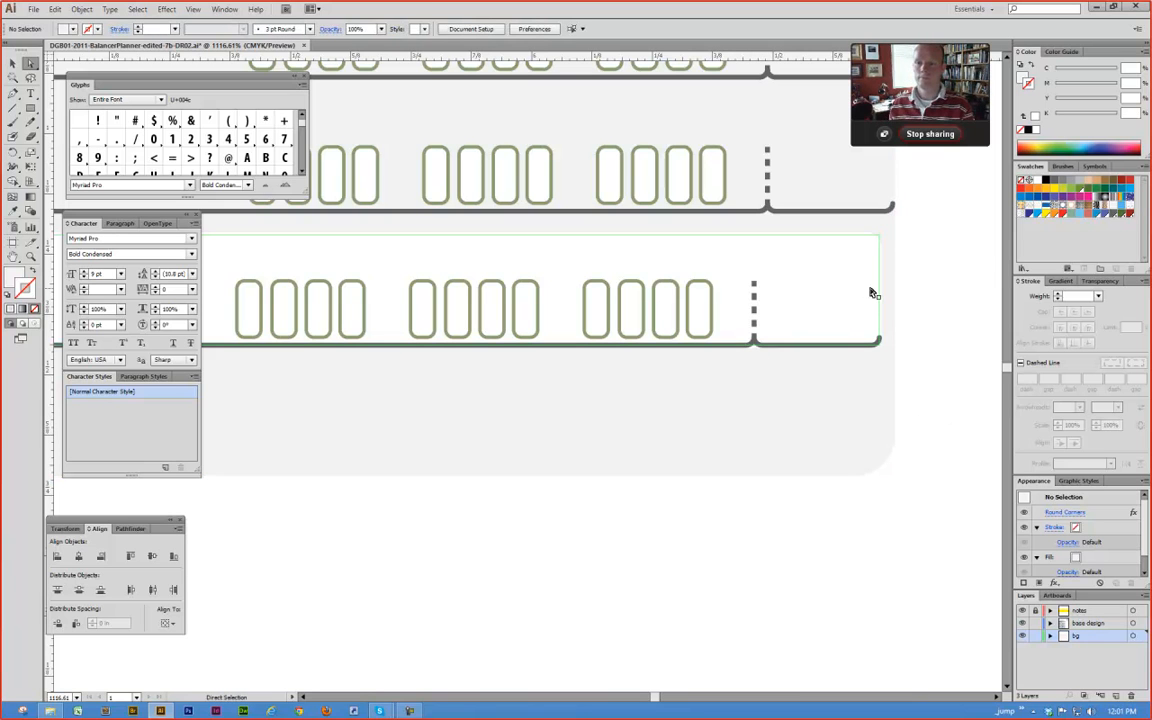
pyautogui.moveTo(880, 288); pyautogui.dragTo(756, 300)
pyautogui.hotkey('ctrl', '-')
pyautogui.hotkey('ctrl', '-')
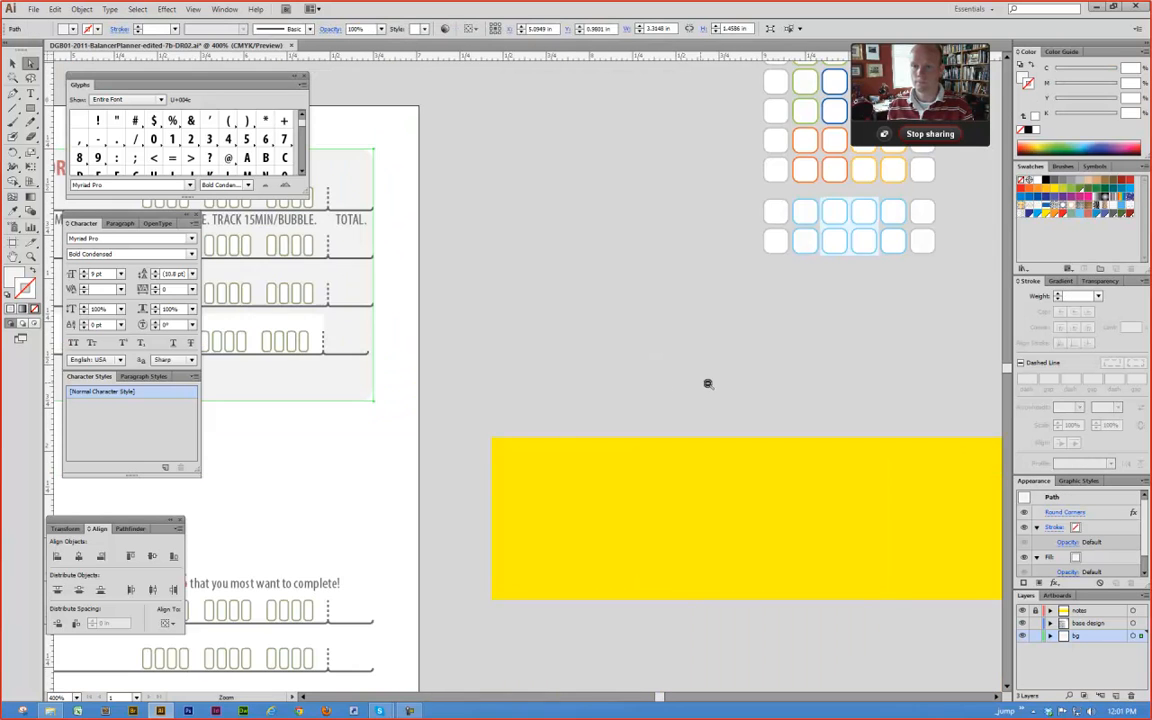
pyautogui.moveTo(604, 369); pyautogui.dragTo(717, 399)
pyautogui.press('v')
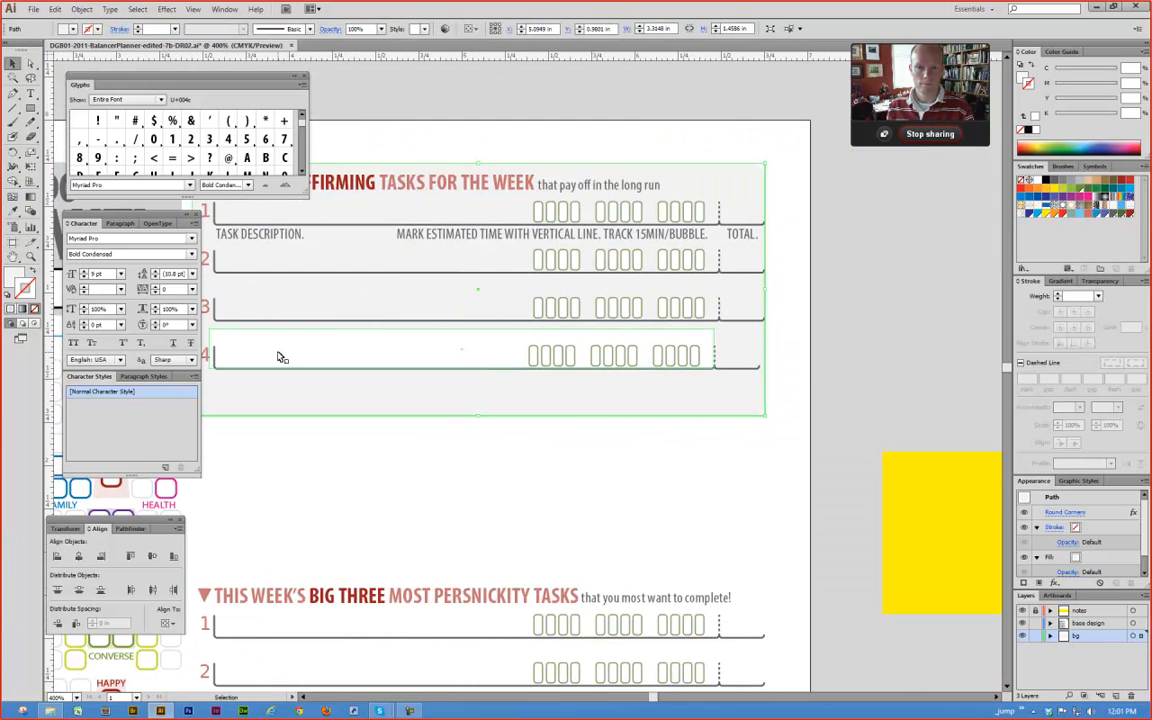
pyautogui.click(342, 465)
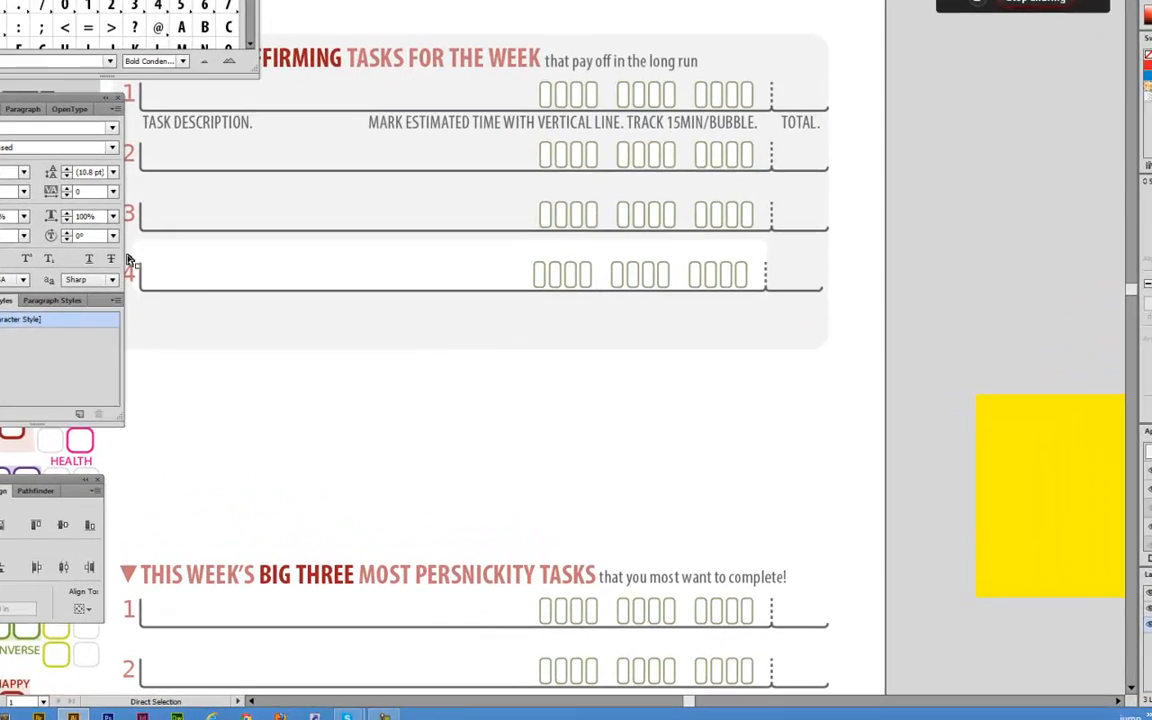
pyautogui.moveTo(128, 262); pyautogui.dragTo(141, 262)
# Step: Duplicate row 4's white background and resize the copy to fill the total box between the dashed divider and the line's right end
pyautogui.moveTo(68, 177); pyautogui.dragTo(854, 175)
pyautogui.keyDown('ctrl'); pyautogui.keyDown('alt'); pyautogui.click(835, 332); pyautogui.keyUp('alt'); pyautogui.keyUp('ctrl')
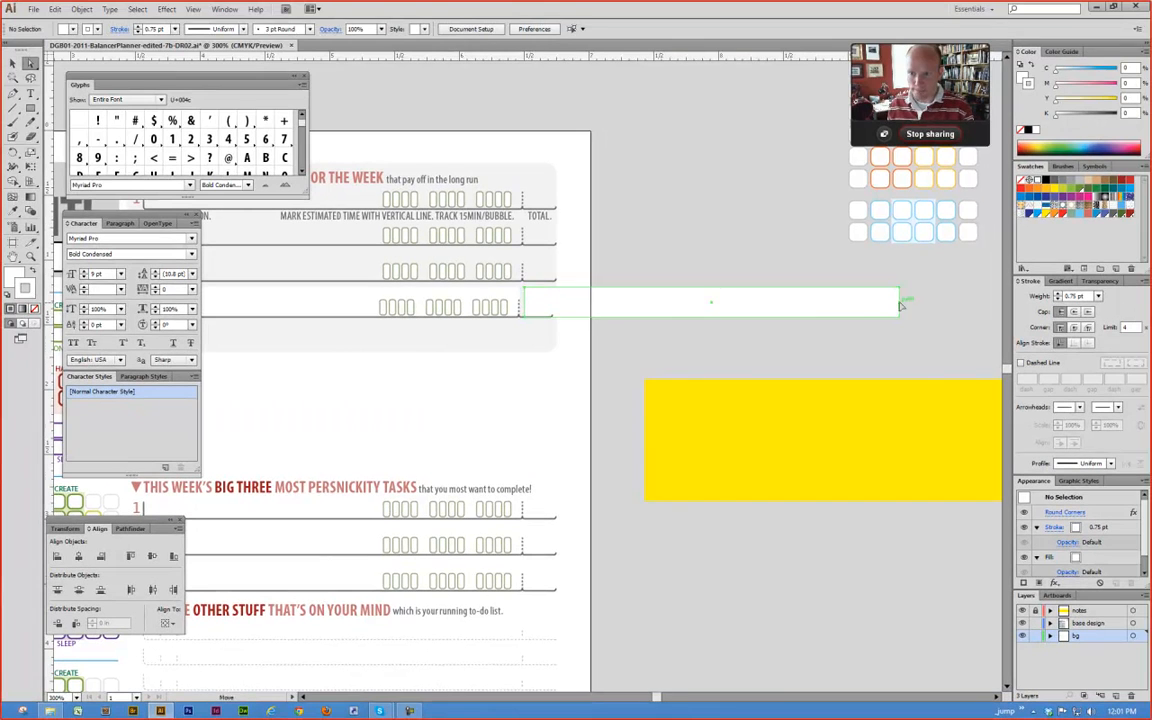
pyautogui.moveTo(900, 306); pyautogui.dragTo(554, 319)
pyautogui.moveTo(461, 246); pyautogui.dragTo(592, 374)
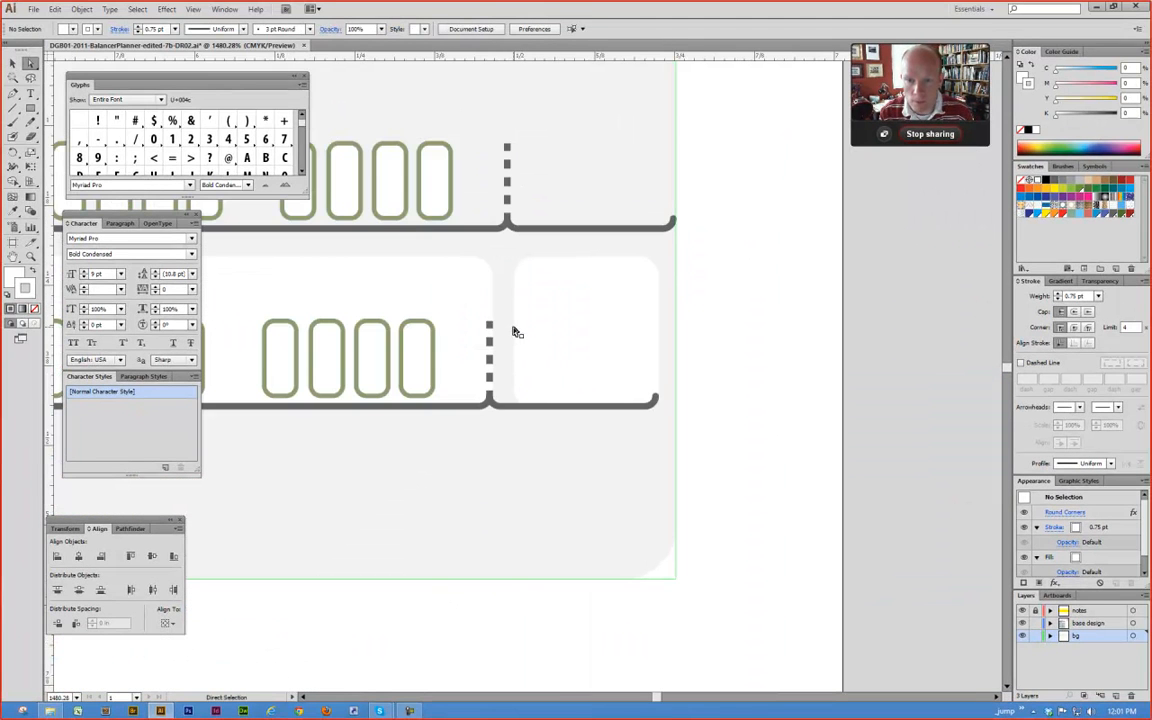
pyautogui.moveTo(515, 332); pyautogui.dragTo(490, 334)
pyautogui.click(517, 446)
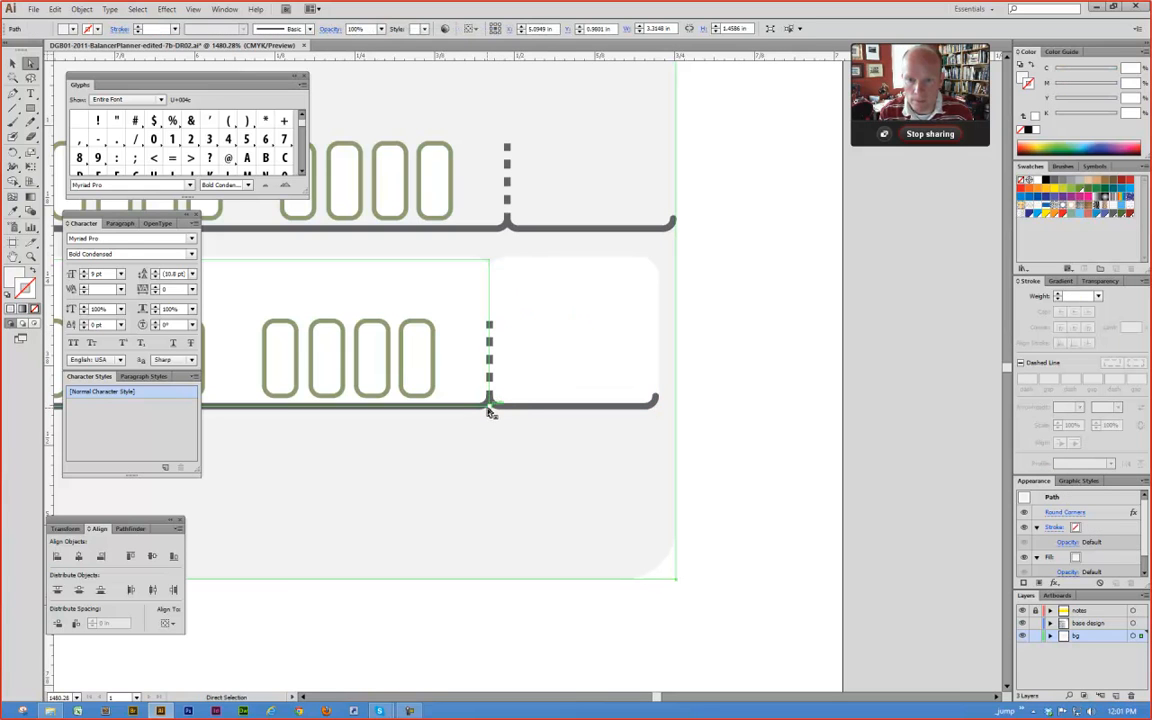
# Step: Examine how the two white backgrounds meet at row 4's dashed divider and how the row looks in the whole page
pyautogui.press('z')
pyautogui.moveTo(486, 399); pyautogui.dragTo(516, 435)
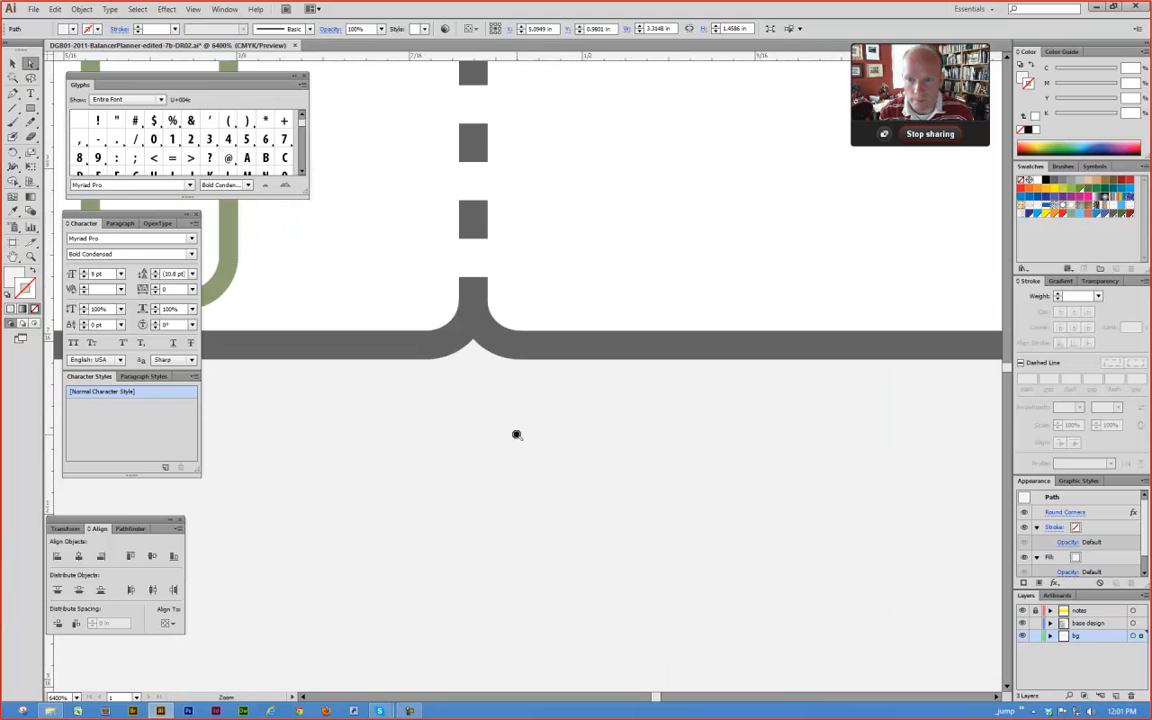
pyautogui.keyDown('alt'); pyautogui.click(507, 425); pyautogui.keyUp('alt')
pyautogui.keyDown('alt'); pyautogui.click(507, 425); pyautogui.keyUp('alt')
pyautogui.keyDown('alt'); pyautogui.click(510, 422); pyautogui.keyUp('alt')
pyautogui.keyDown('alt'); pyautogui.click(512, 420); pyautogui.keyUp('alt')
pyautogui.keyDown('alt'); pyautogui.click(513, 419); pyautogui.keyUp('alt')
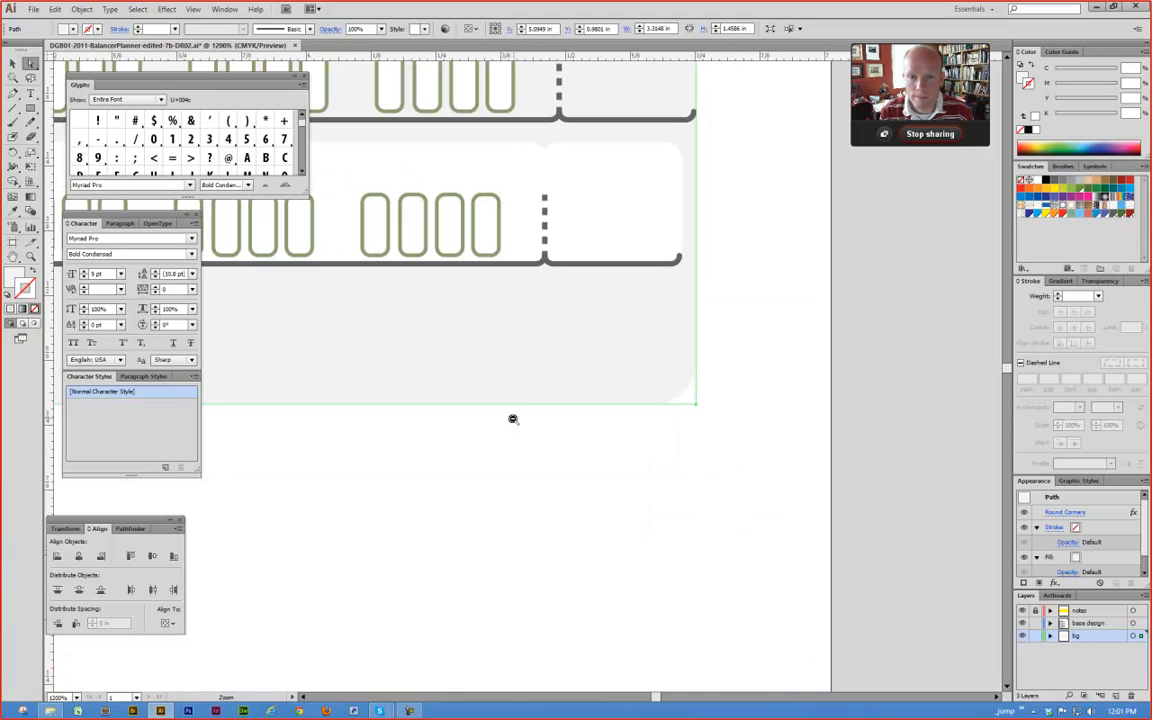
pyautogui.keyDown('alt'); pyautogui.click(699, 323); pyautogui.keyUp('alt')
pyautogui.keyDown('alt'); pyautogui.click(543, 424); pyautogui.keyUp('alt')
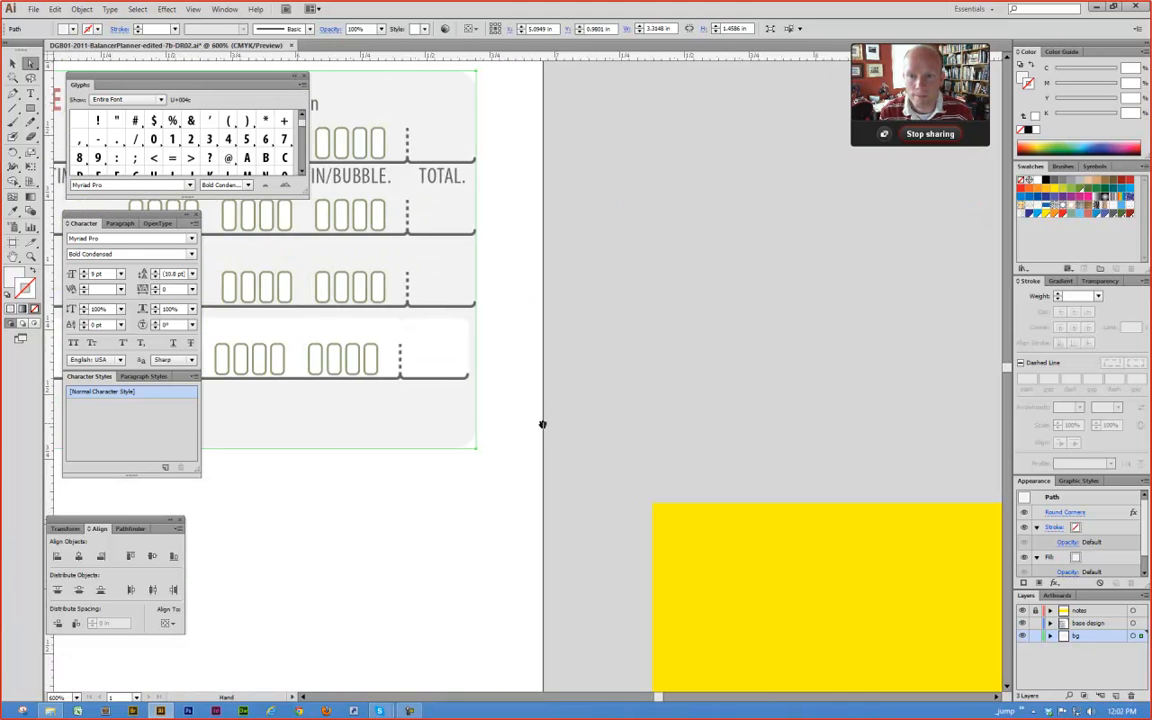
pyautogui.keyDown('alt'); pyautogui.click(658, 465); pyautogui.keyUp('alt')
pyautogui.keyDown('alt'); pyautogui.click(607, 473); pyautogui.keyUp('alt')
pyautogui.keyDown('alt'); pyautogui.click(448, 312); pyautogui.keyUp('alt')
pyautogui.moveTo(448, 312); pyautogui.dragTo(710, 430)
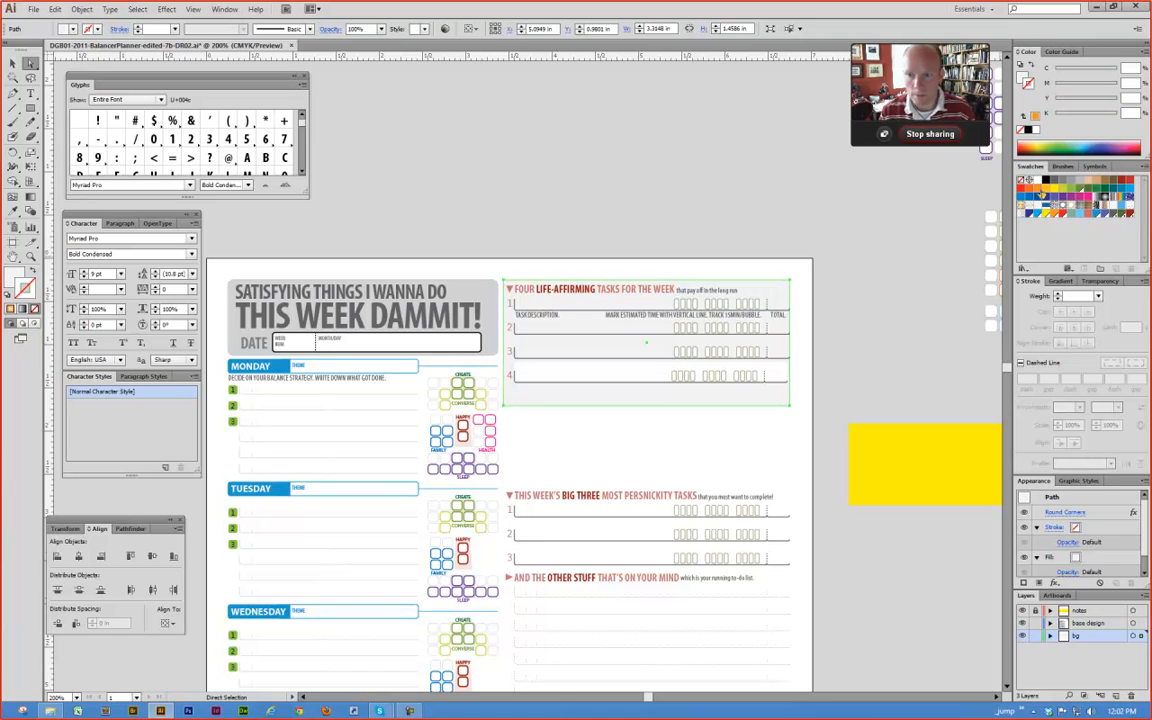
# Step: Fill the gray panel behind the Four Life-Affirming Tasks section with the Global Squash swatch at a 25% tint
pyautogui.click(1045, 188)
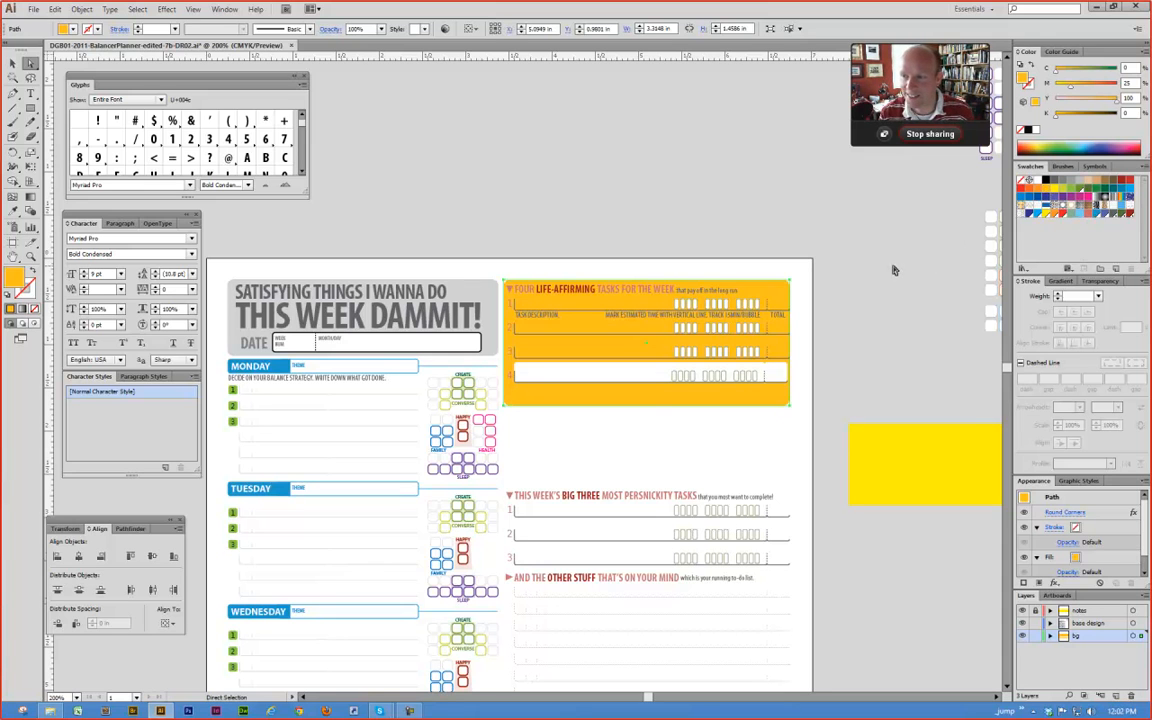
pyautogui.click(891, 320)
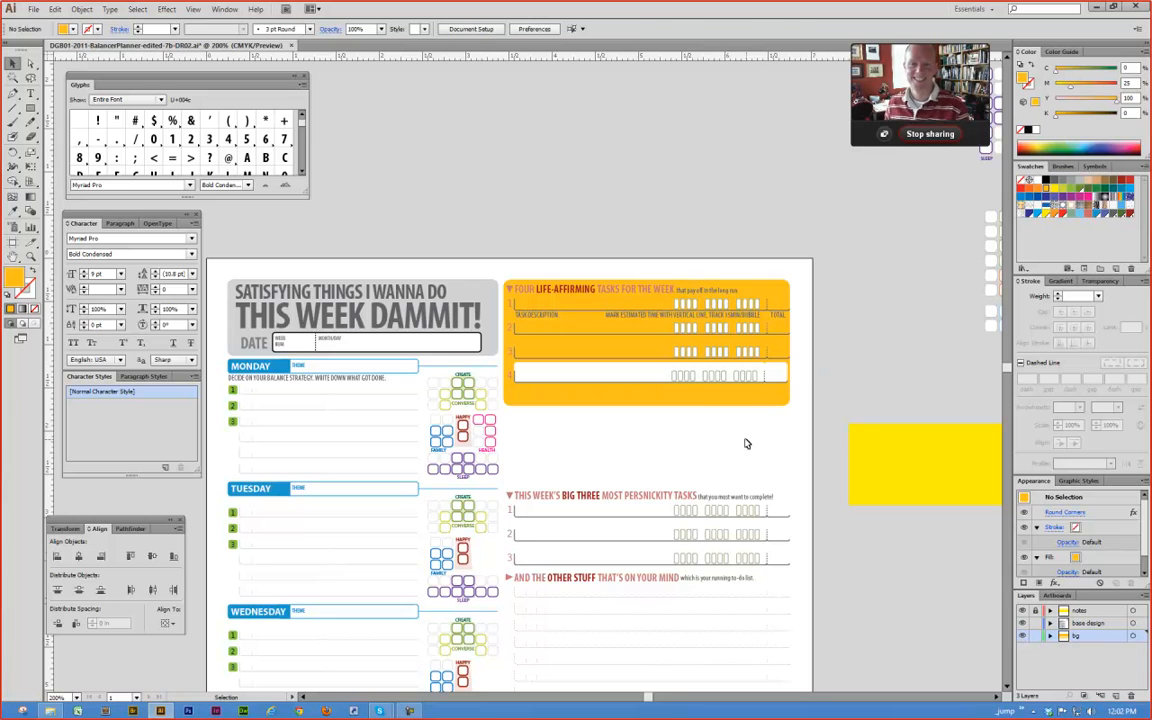
pyautogui.click(692, 400)
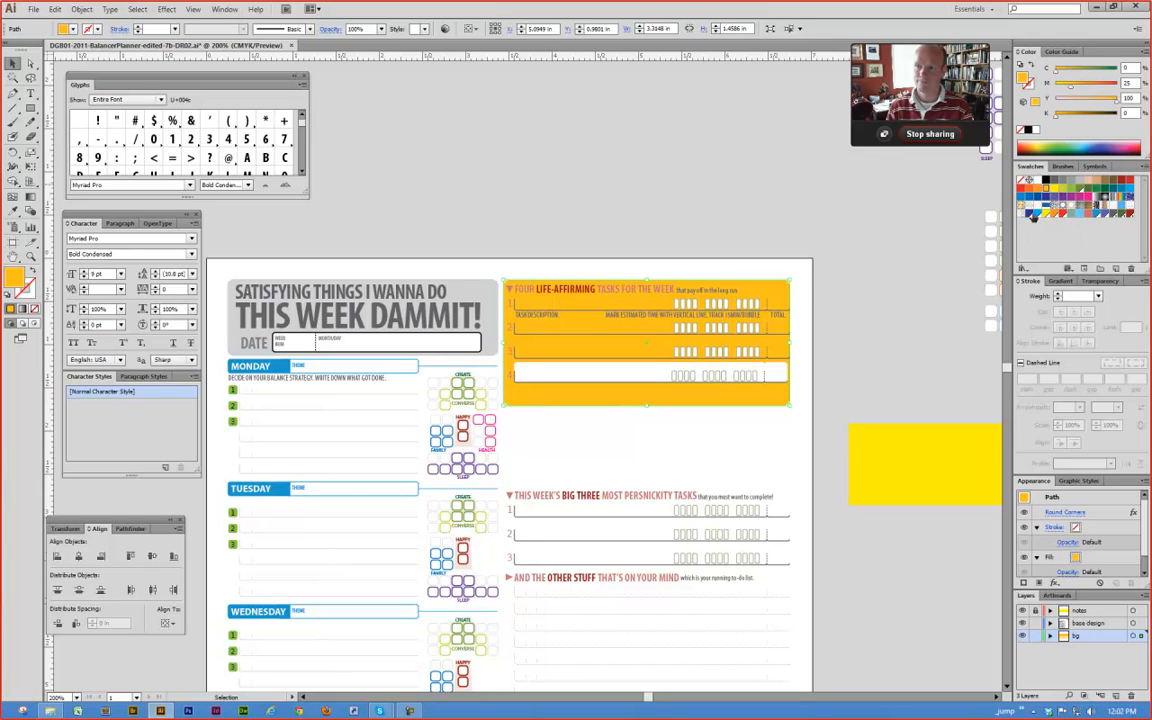
pyautogui.click(1055, 215)
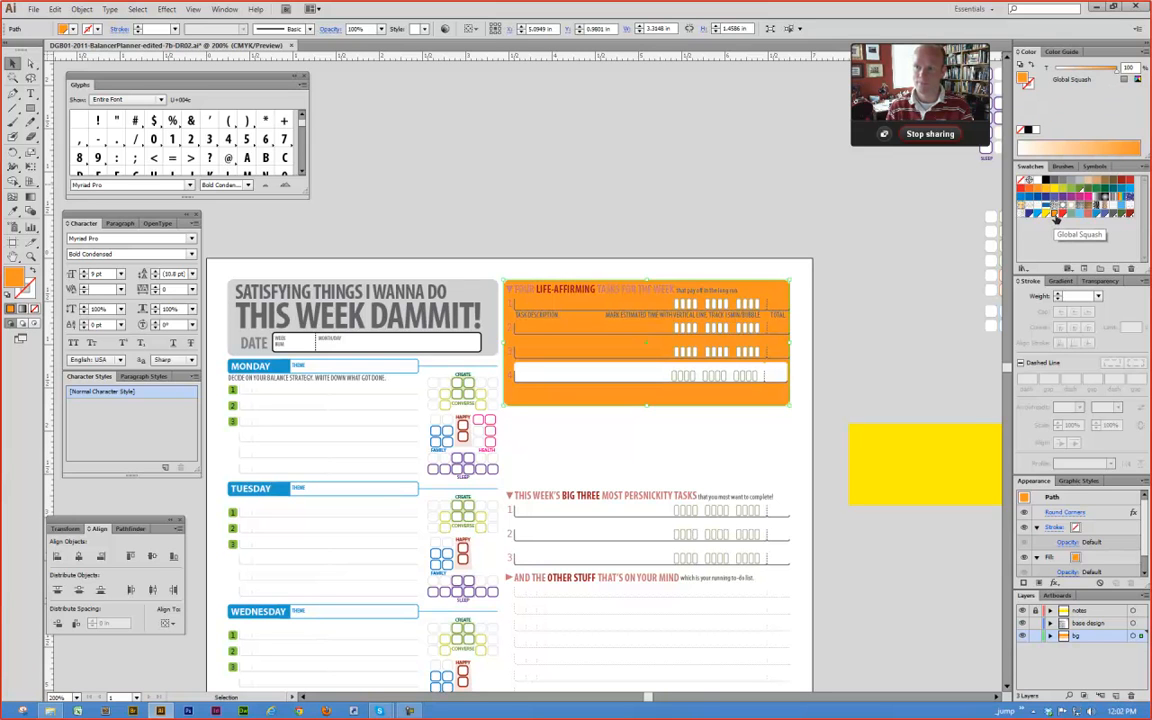
pyautogui.moveTo(1118, 77); pyautogui.dragTo(1074, 78)
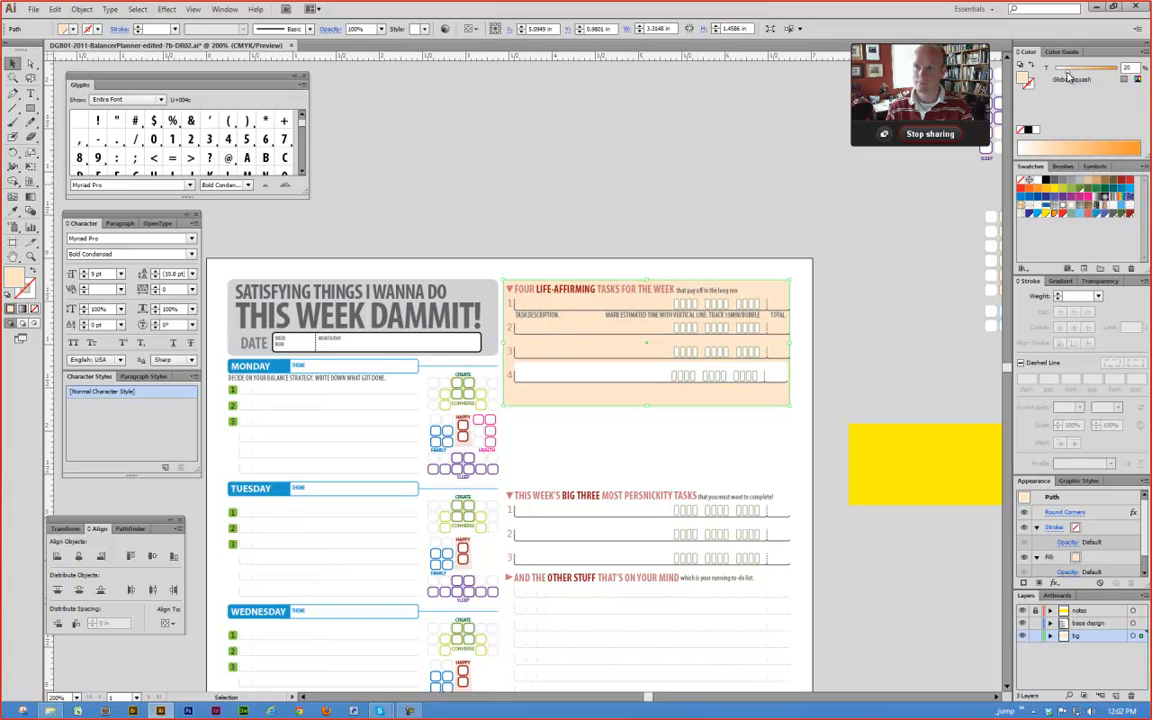
pyautogui.click(936, 248)
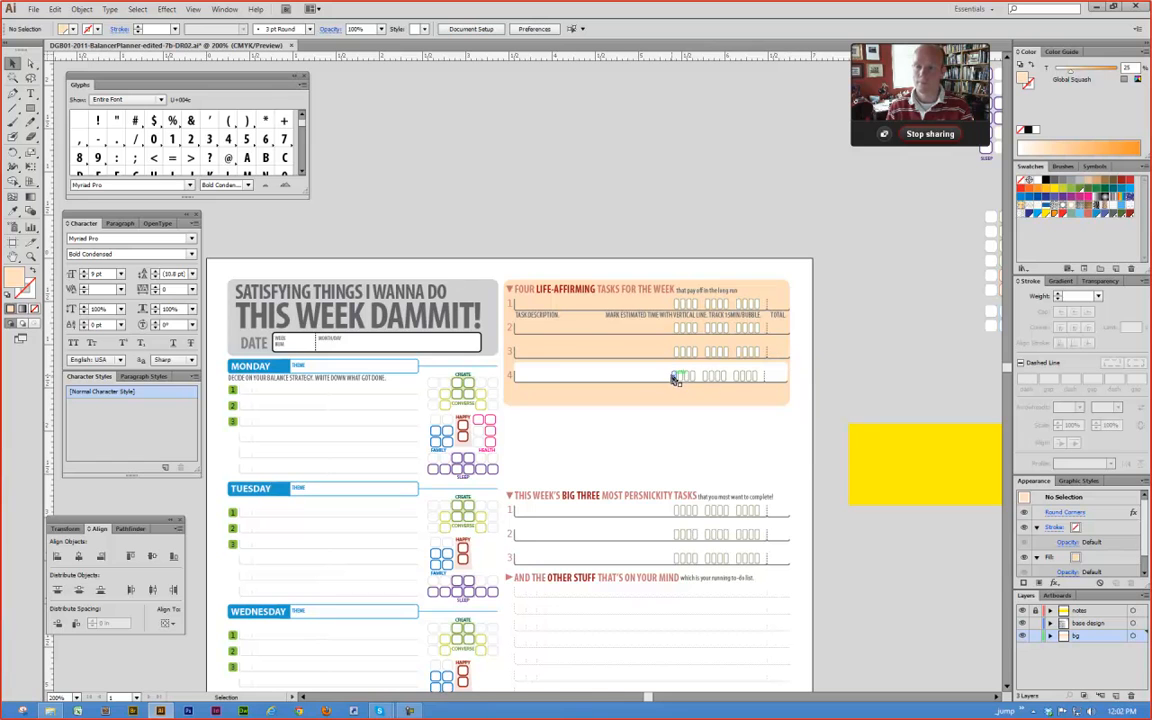
# Step: Recolor the outlines of all twelve time bubbles in row 4 with the Global Squash swatch at full tint
pyautogui.moveTo(675, 378); pyautogui.dragTo(848, 437)
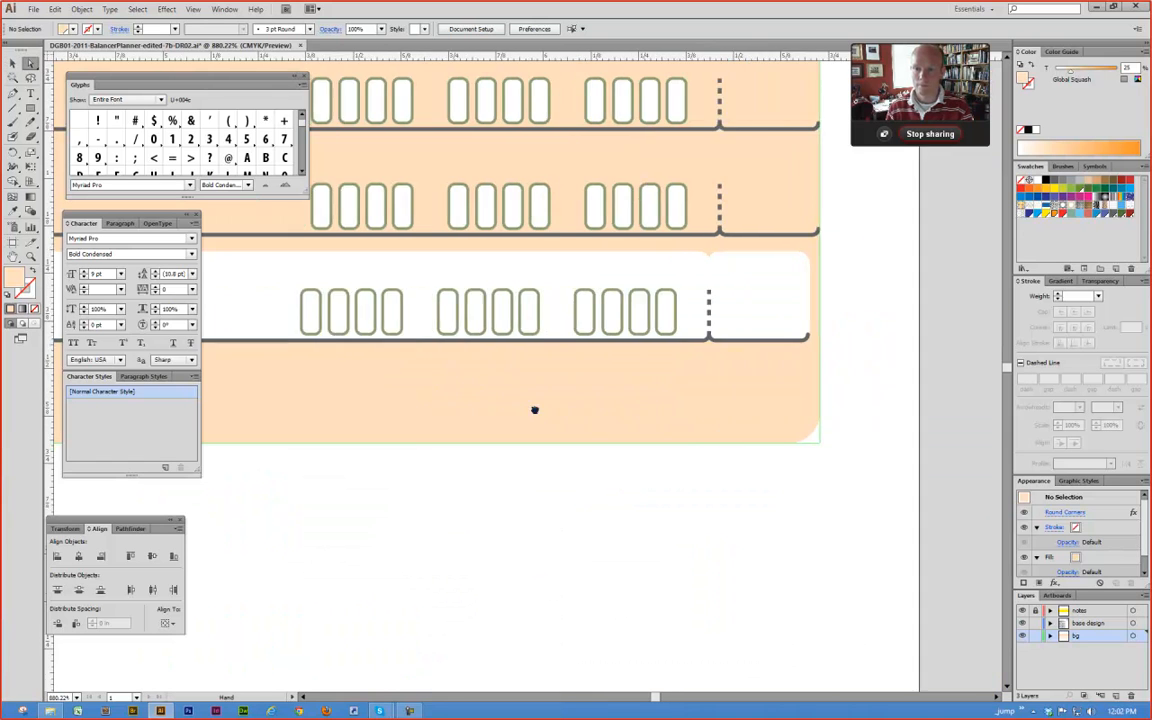
pyautogui.click(516, 359)
pyautogui.keyDown('shift'); pyautogui.click(544, 360); pyautogui.keyUp('shift')
pyautogui.keyDown('shift'); pyautogui.click(573, 360); pyautogui.keyUp('shift')
pyautogui.keyDown('shift'); pyautogui.click(599, 356); pyautogui.keyUp('shift')
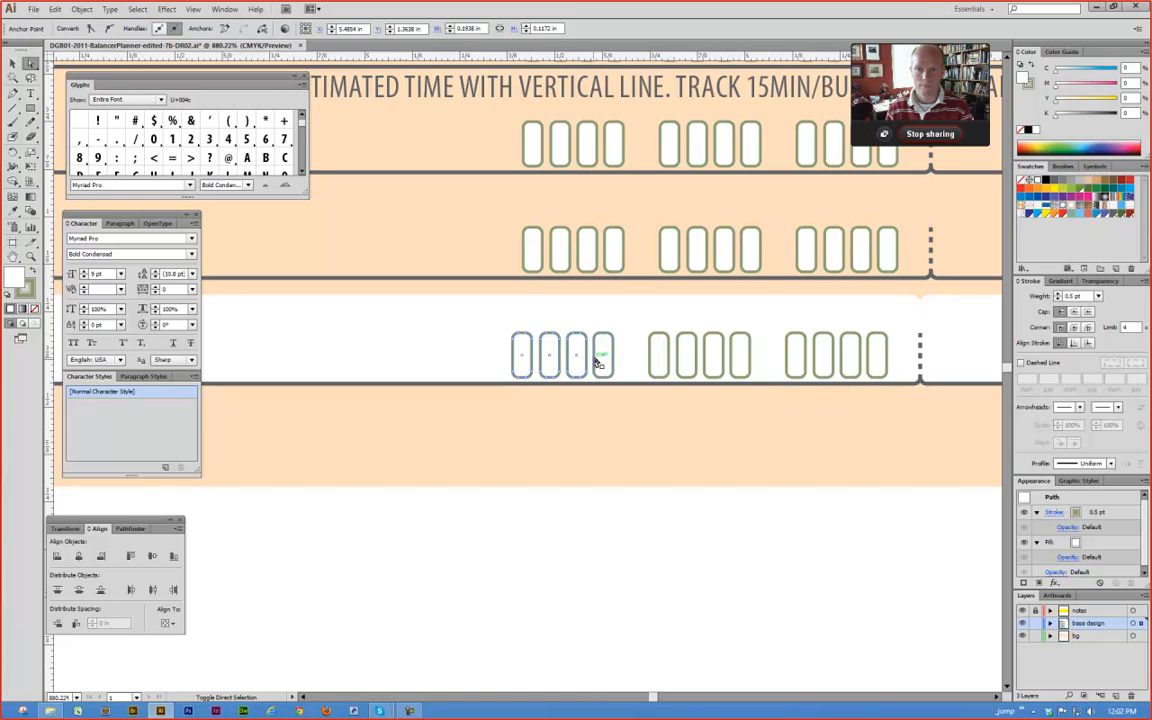
pyautogui.keyDown('shift'); pyautogui.click(667, 364); pyautogui.keyUp('shift')
pyautogui.keyDown('shift'); pyautogui.click(684, 361); pyautogui.keyUp('shift')
pyautogui.keyDown('shift'); pyautogui.click(710, 365); pyautogui.keyUp('shift')
pyautogui.keyDown('shift'); pyautogui.click(740, 362); pyautogui.keyUp('shift')
pyautogui.keyDown('shift'); pyautogui.click(795, 363); pyautogui.keyUp('shift')
pyautogui.keyDown('shift'); pyautogui.click(818, 368); pyautogui.keyUp('shift')
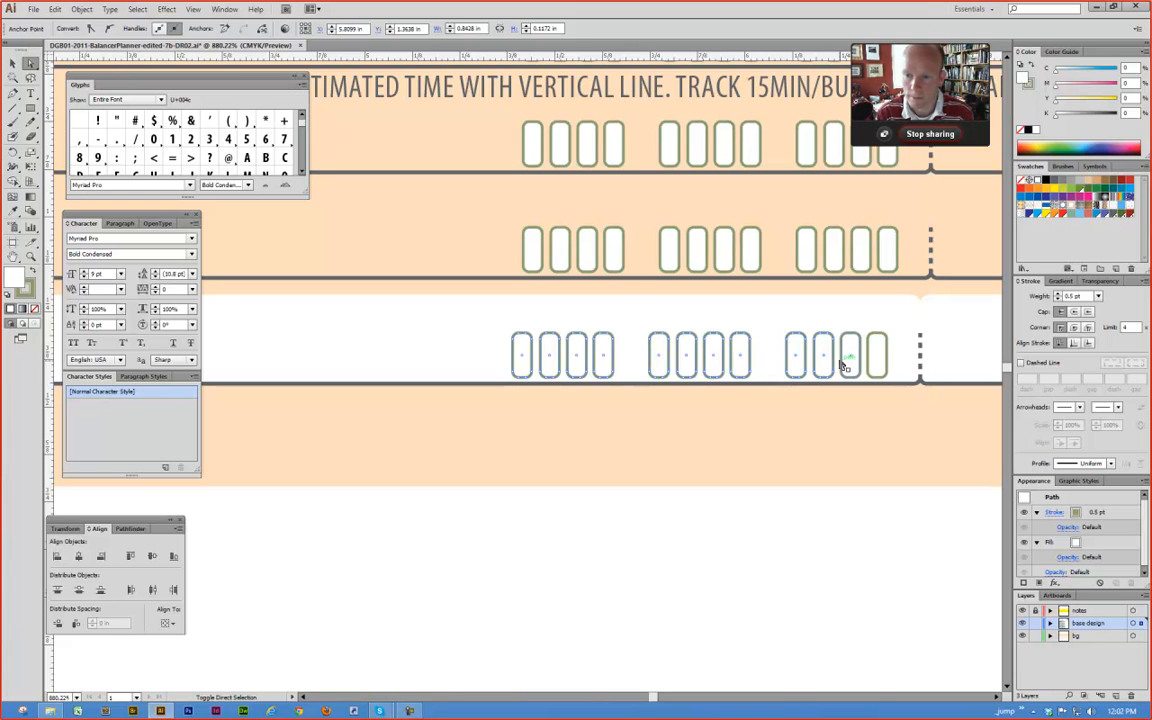
pyautogui.keyDown('shift'); pyautogui.click(870, 366); pyautogui.keyUp('shift')
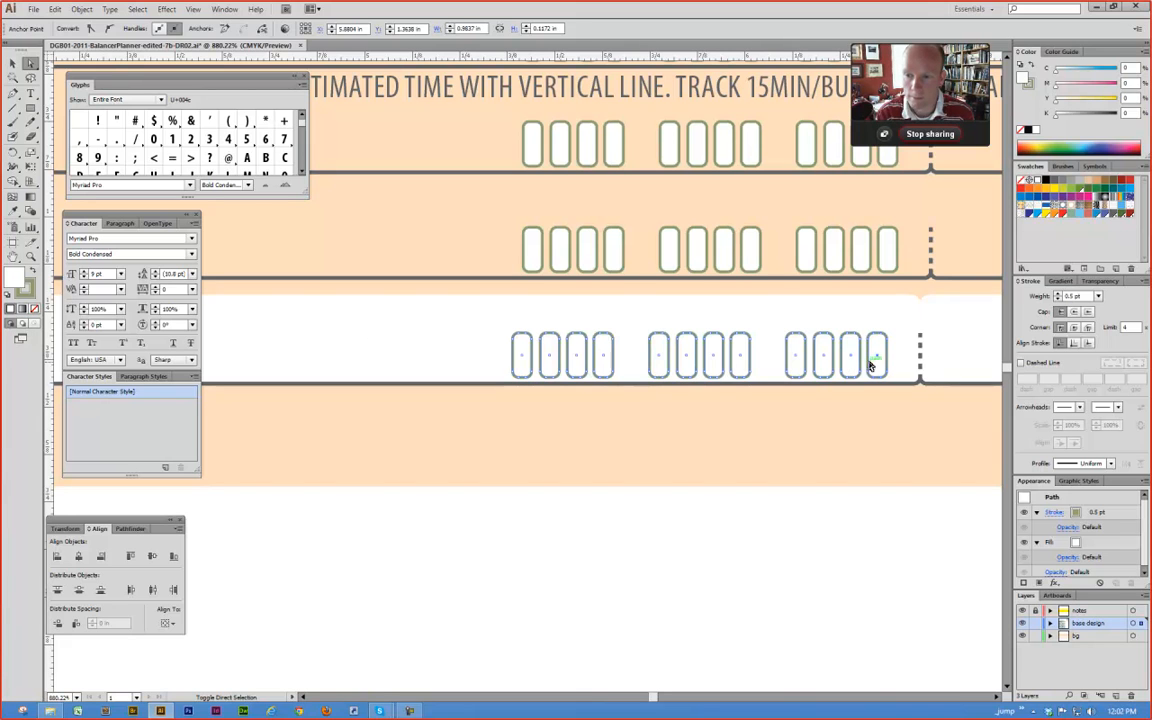
pyautogui.click(1029, 84)
pyautogui.click(1055, 214)
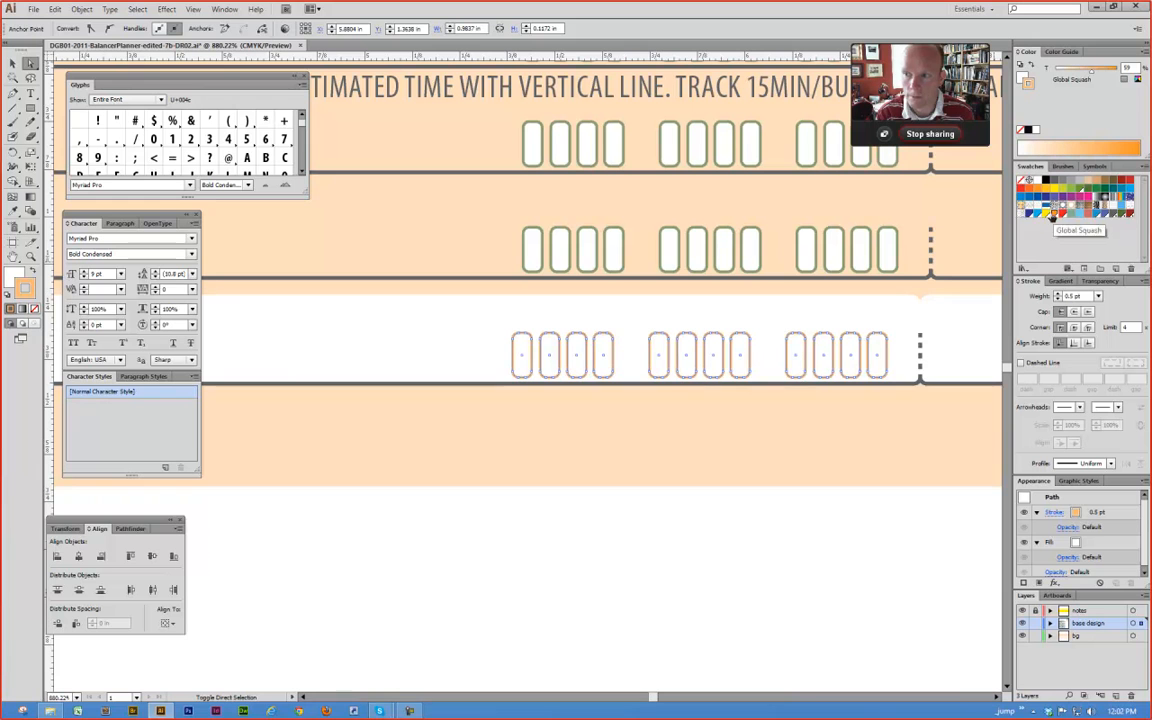
pyautogui.moveTo(1091, 73); pyautogui.dragTo(1136, 74)
pyautogui.click(699, 519)
# Step: Recolor row 4's writing line, dashed divider and total line with the same orange swatch as its bubbles
pyautogui.keyDown('ctrl'); pyautogui.keyDown('alt'); pyautogui.click(578, 450); pyautogui.keyUp('alt'); pyautogui.keyUp('ctrl')
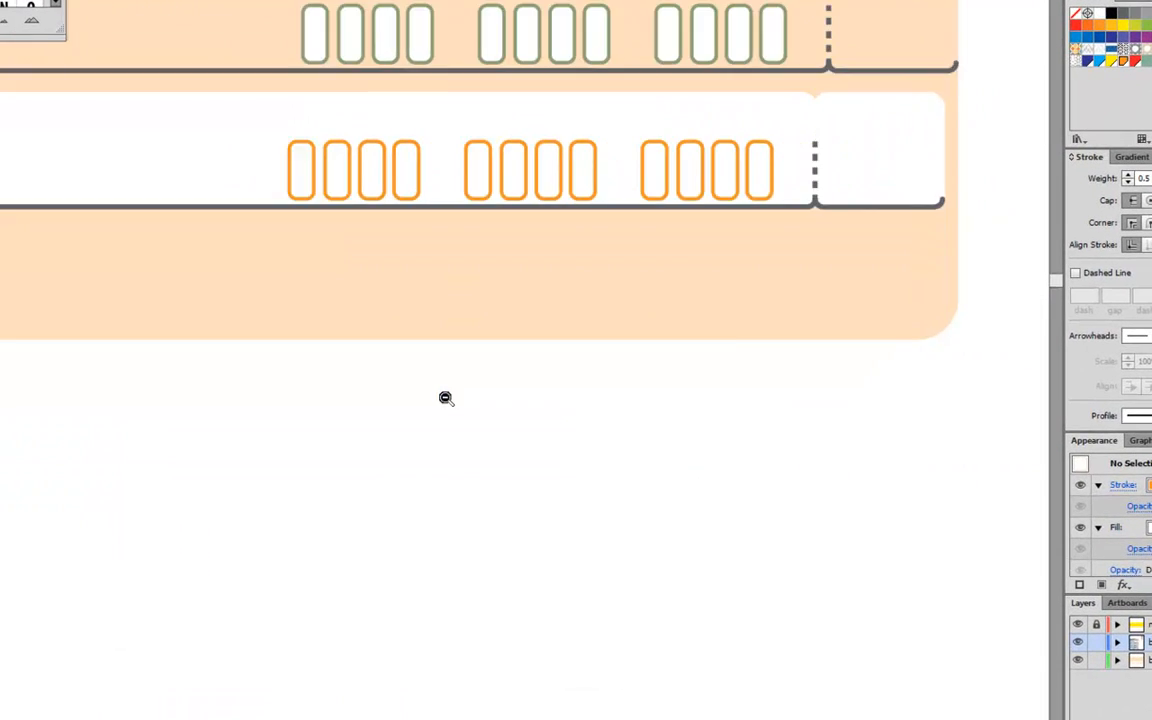
pyautogui.keyDown('ctrl'); pyautogui.keyDown('alt'); pyautogui.click(446, 399); pyautogui.keyUp('alt'); pyautogui.keyUp('ctrl')
pyautogui.keyDown('ctrl'); pyautogui.keyDown('alt'); pyautogui.click(354, 346); pyautogui.keyUp('alt'); pyautogui.keyUp('ctrl')
pyautogui.moveTo(237, 286); pyautogui.dragTo(604, 490)
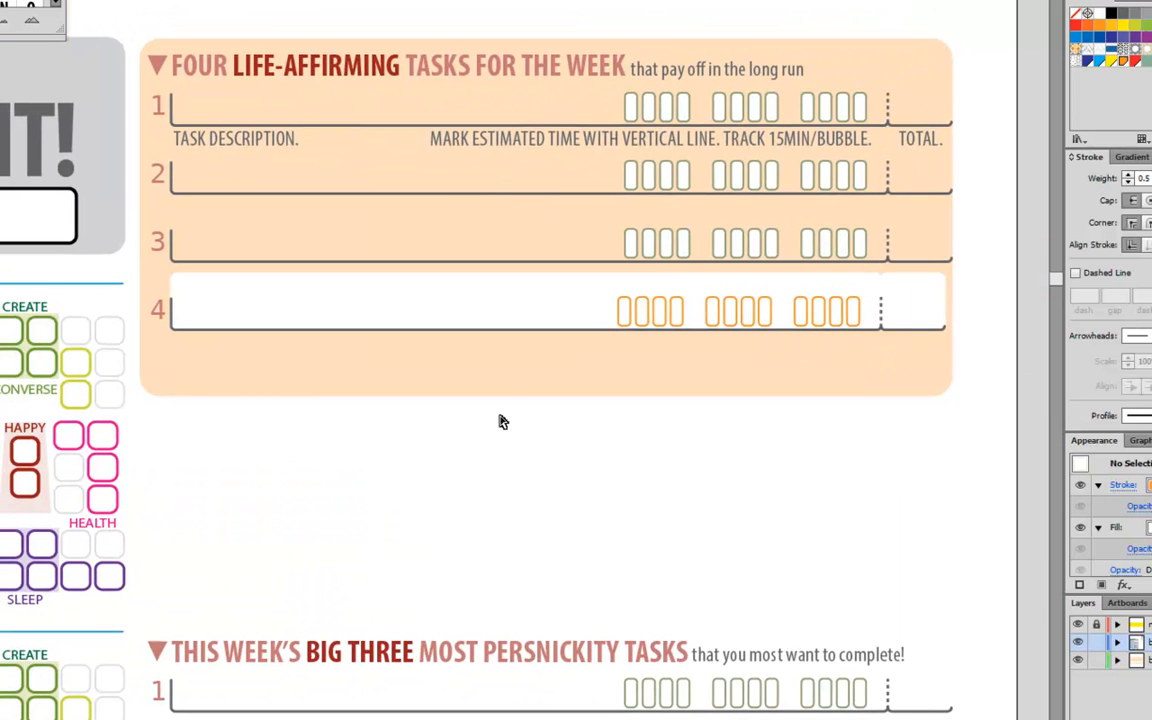
pyautogui.click(527, 327)
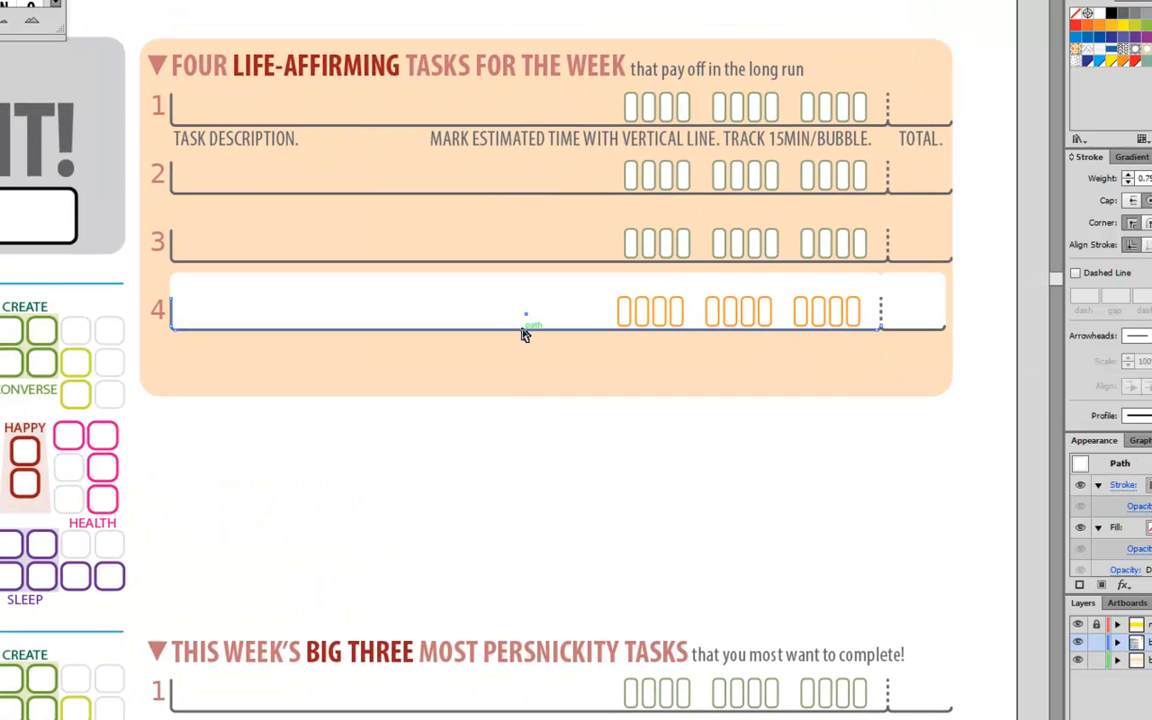
pyautogui.keyDown('shift'); pyautogui.click(884, 318); pyautogui.keyUp('shift')
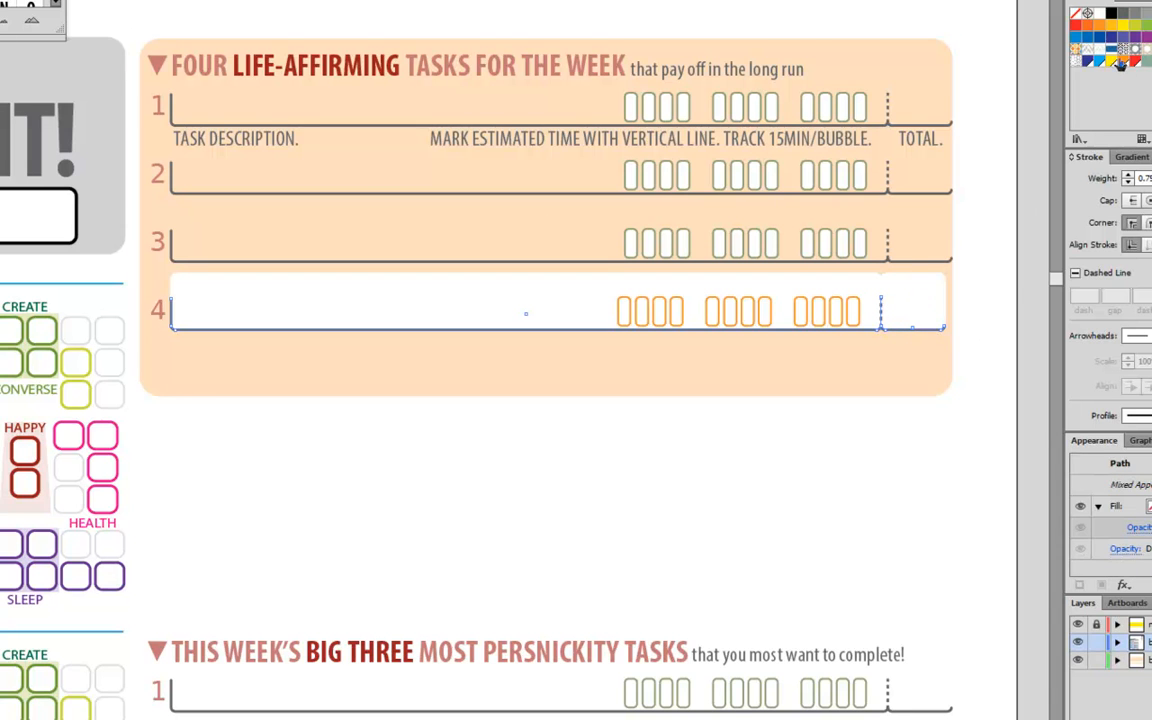
pyautogui.click(885, 470)
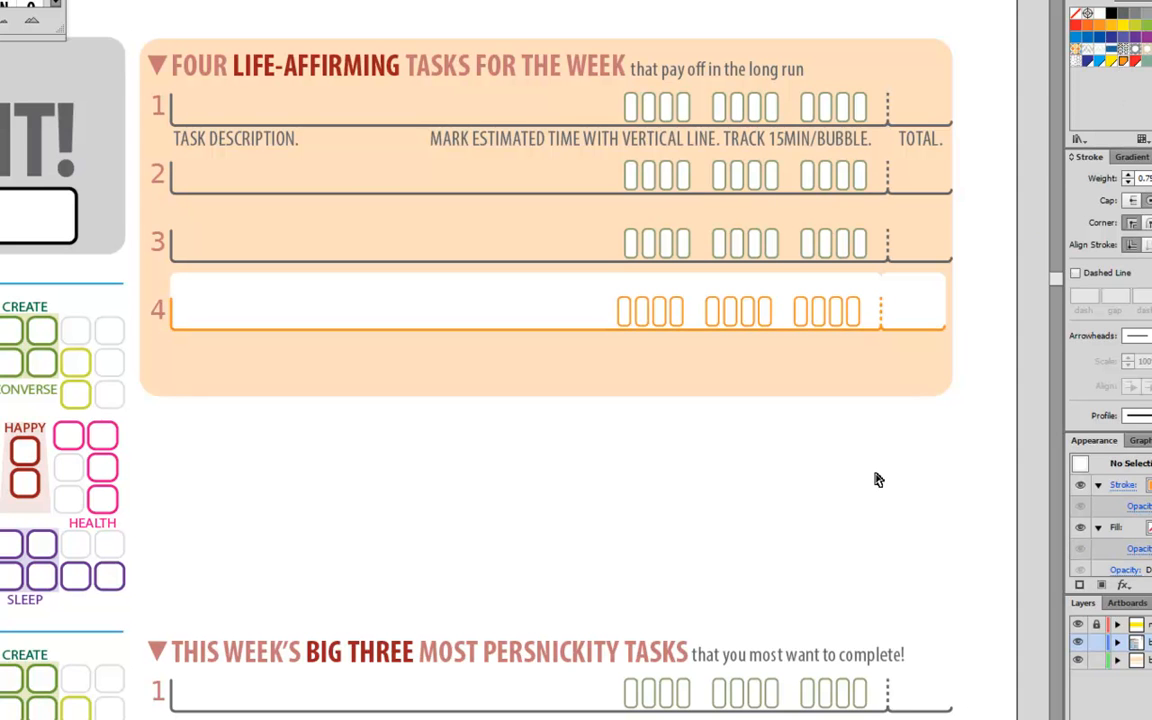
# Step: Nudge both white backgrounds of row 4 down two increments so they extend slightly below the orange writing line
pyautogui.keyDown('ctrl'); pyautogui.keyDown('alt'); pyautogui.click(801, 467); pyautogui.keyUp('alt'); pyautogui.keyUp('ctrl')
pyautogui.moveTo(335, 345); pyautogui.dragTo(653, 423)
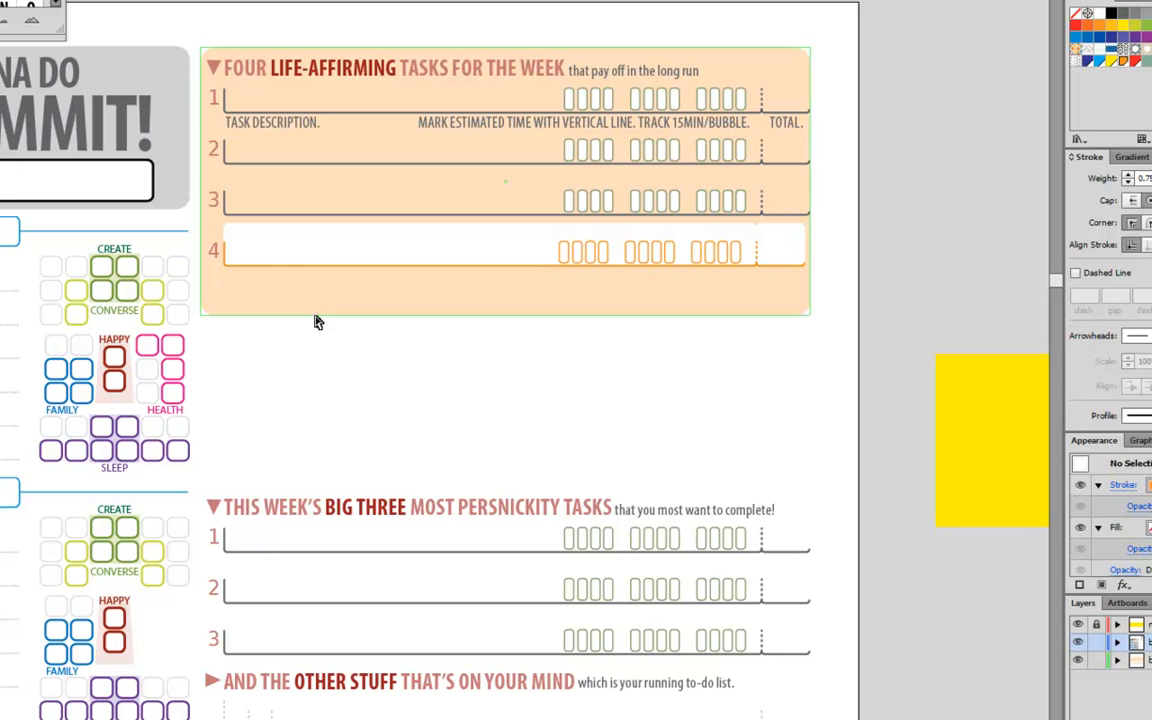
pyautogui.click(303, 252)
pyautogui.keyDown('shift'); pyautogui.click(785, 255); pyautogui.keyUp('shift')
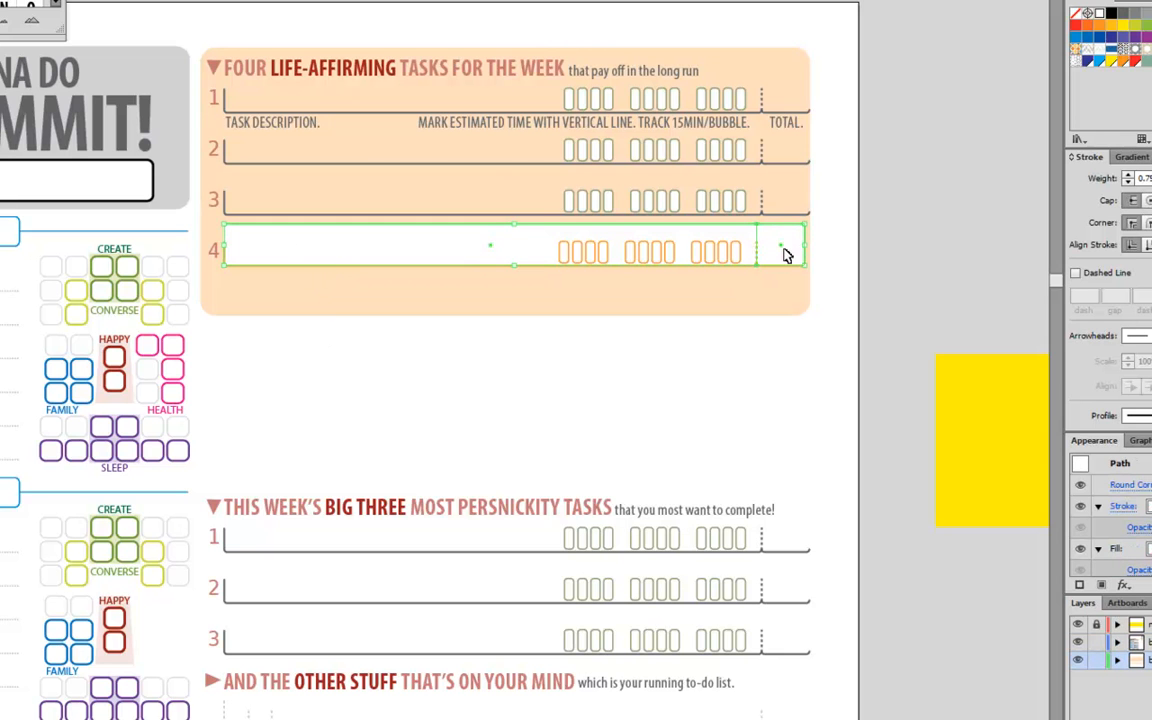
pyautogui.press('Down')
pyautogui.press('Down')
pyautogui.click(707, 436)
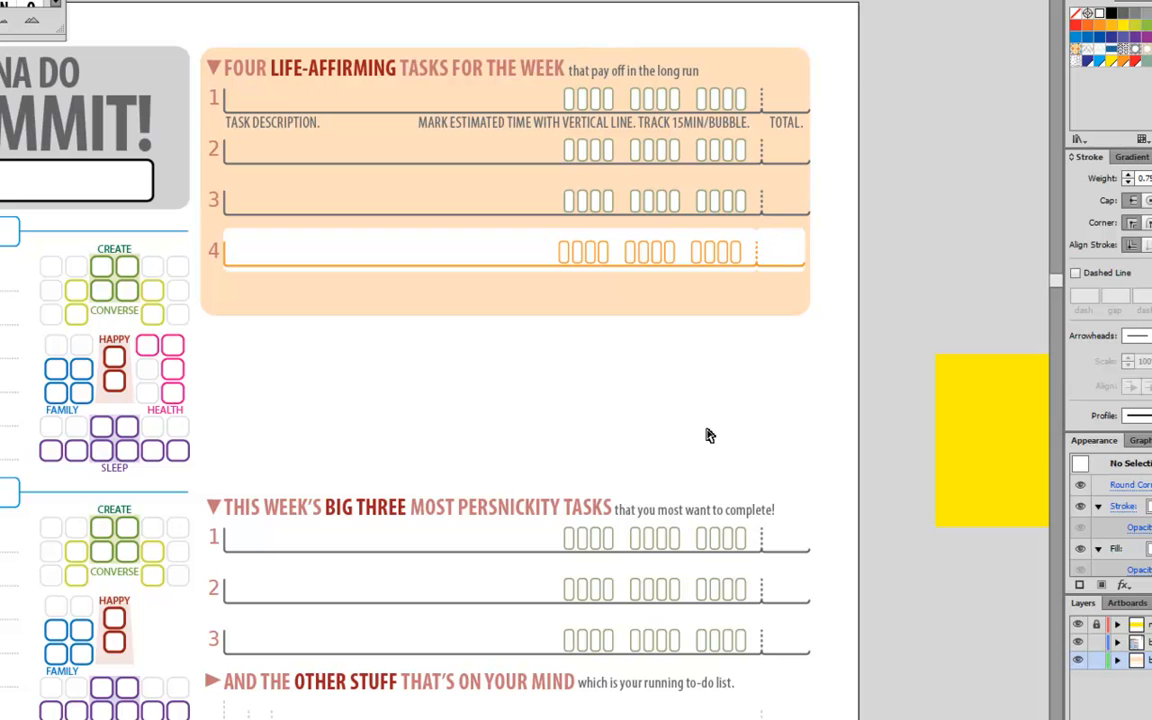
# Step: Undo the downward nudges of row 4's white backgrounds
pyautogui.hotkey('ctrl', 'z')
pyautogui.hotkey('ctrl', 'z')
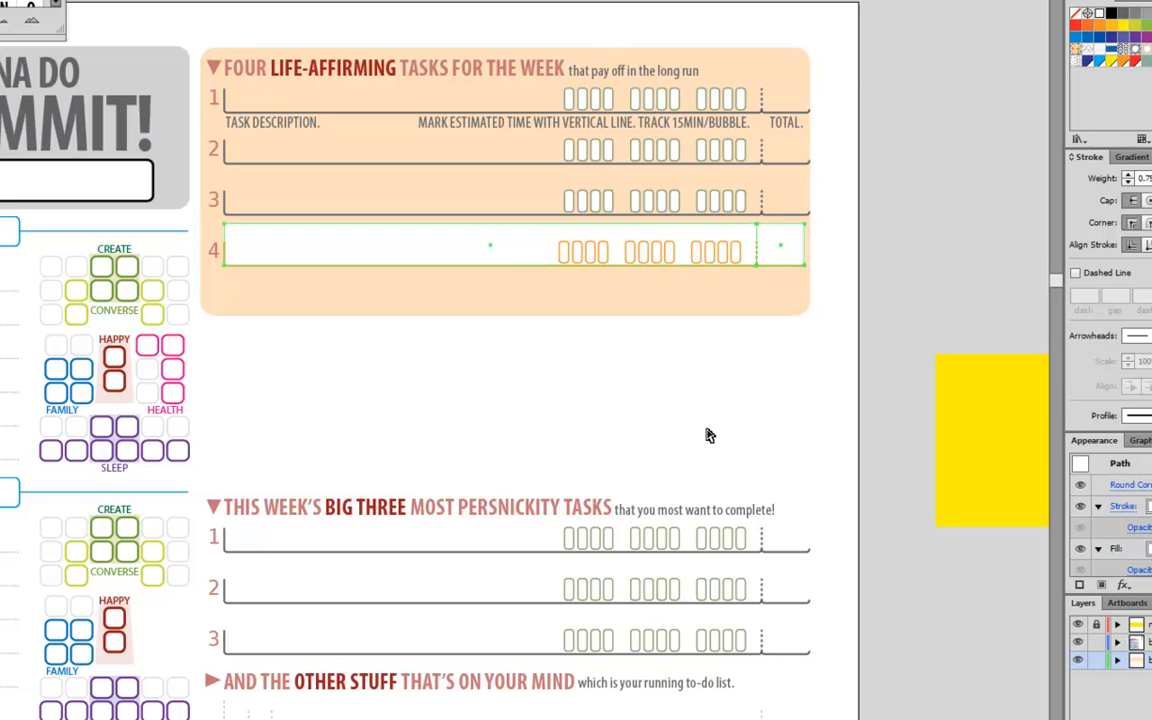
pyautogui.click(724, 371)
pyautogui.moveTo(501, 206); pyautogui.dragTo(706, 396)
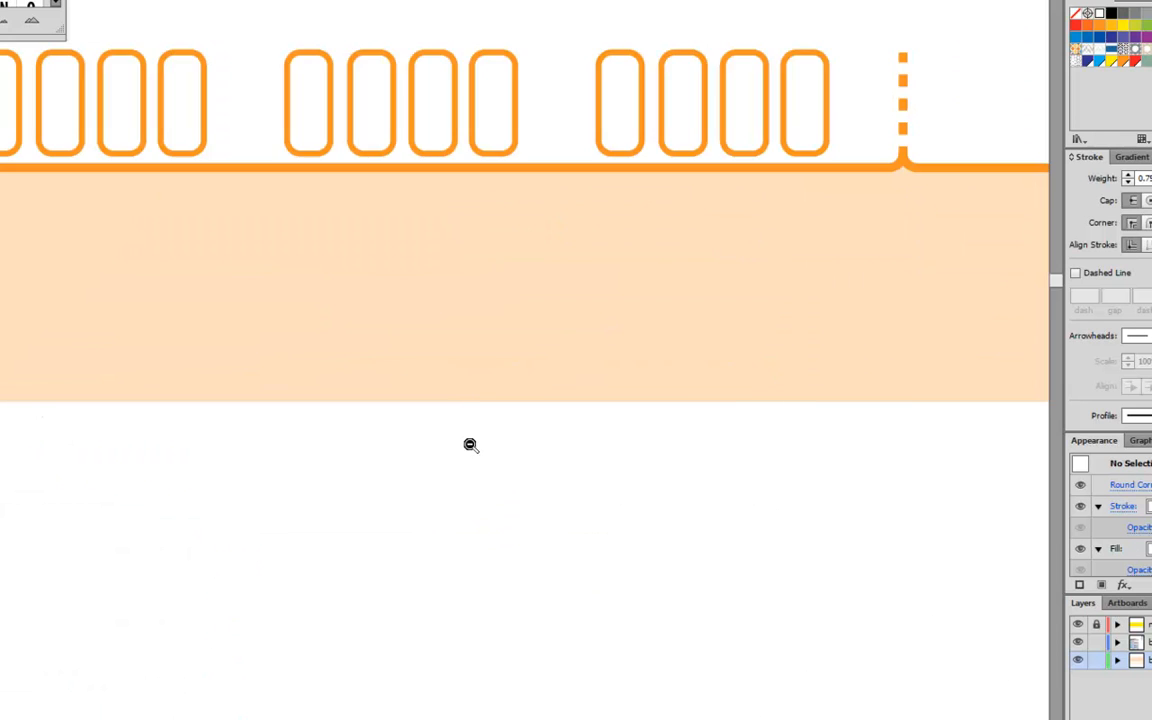
# Step: Nudge all three groups of orange time bubbles in row 4 up slightly, away from the writing line
pyautogui.keyDown('ctrl'); pyautogui.keyDown('alt'); pyautogui.click(470, 445); pyautogui.keyUp('alt'); pyautogui.keyUp('ctrl')
pyautogui.moveTo(350, 378); pyautogui.dragTo(576, 595)
pyautogui.click(211, 237)
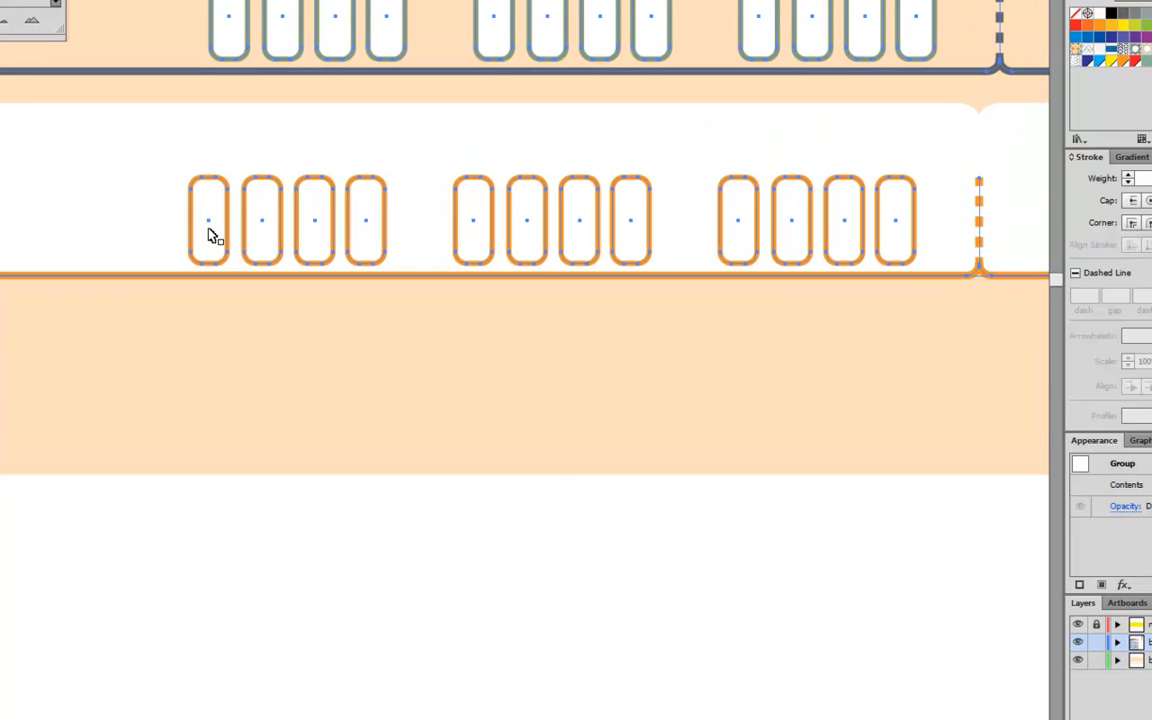
pyautogui.click(299, 376)
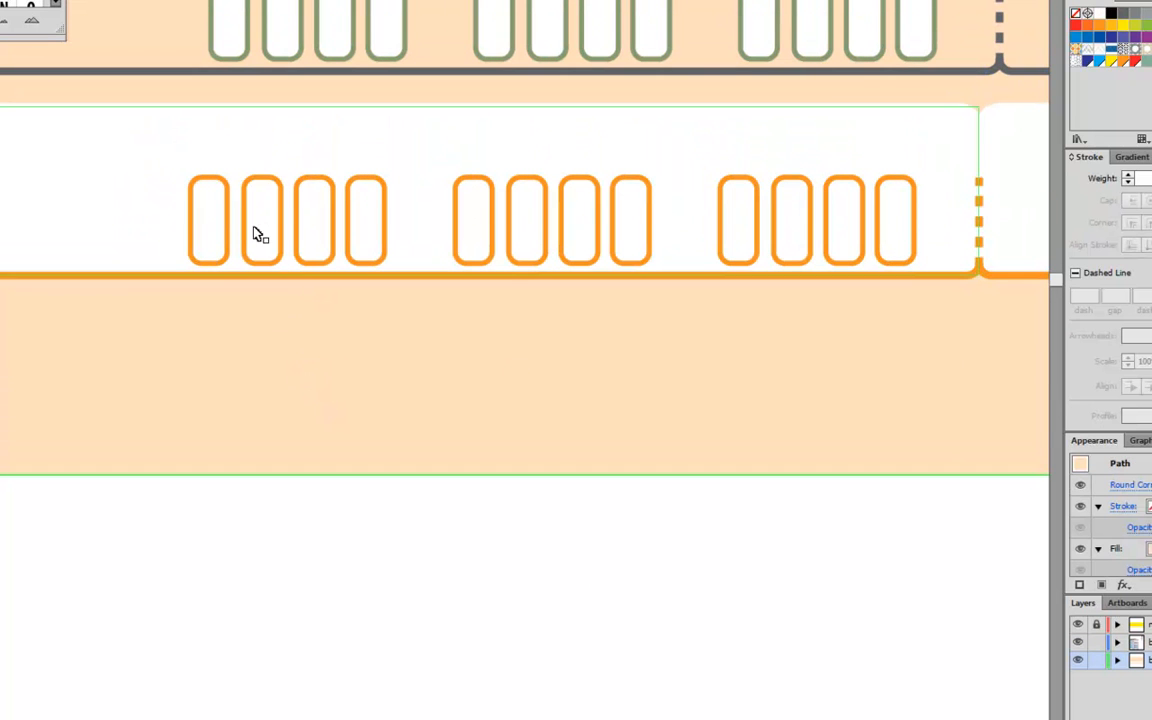
pyautogui.click(216, 218)
pyautogui.click(237, 296)
pyautogui.click(211, 224)
pyautogui.keyDown('shift'); pyautogui.click(456, 206); pyautogui.keyUp('shift')
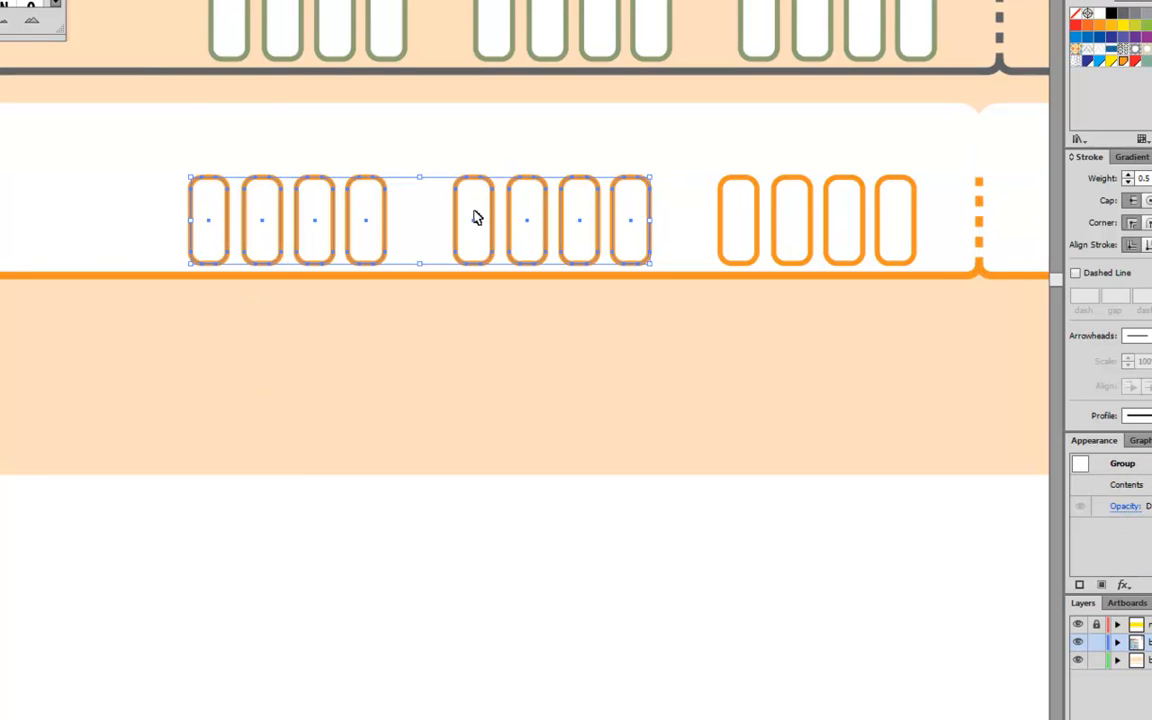
pyautogui.keyDown('shift'); pyautogui.click(720, 224); pyautogui.keyUp('shift')
pyautogui.hotkey('shift', 'Up')
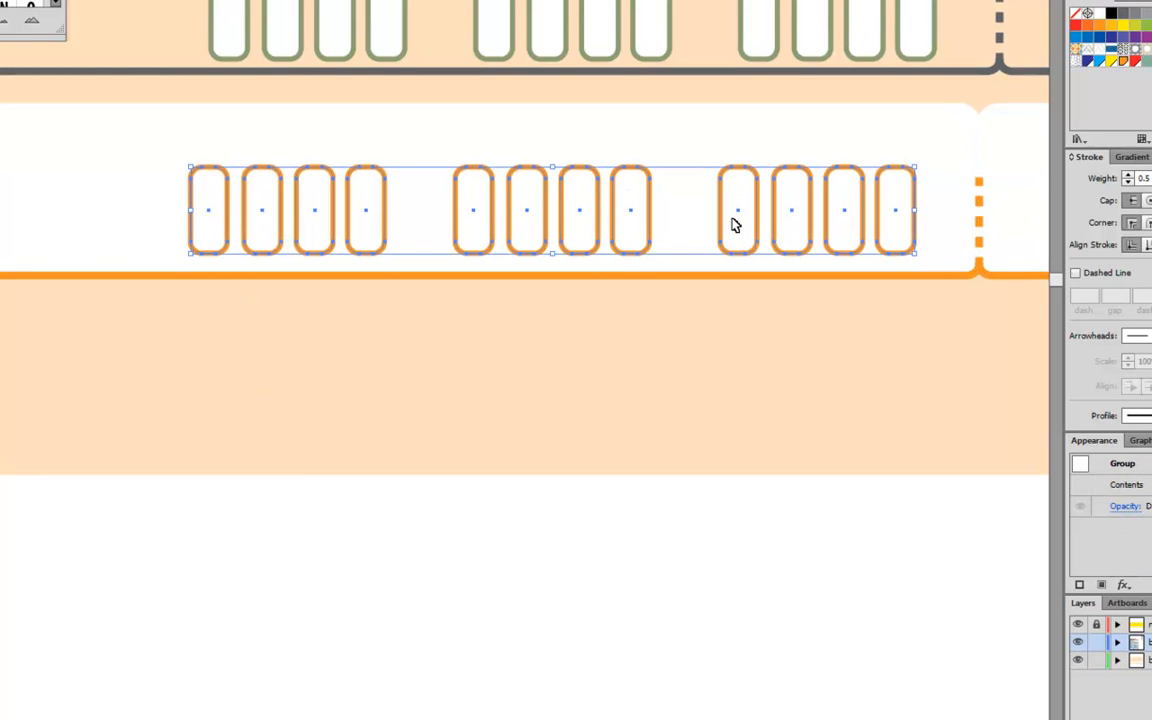
pyautogui.click(627, 596)
# Step: Group row 4's two white backgrounds and lower their top edge to a height of about 0.19 in
pyautogui.keyDown('ctrl'); pyautogui.keyDown('alt'); pyautogui.click(375, 488); pyautogui.keyUp('alt'); pyautogui.keyUp('ctrl')
pyautogui.keyDown('ctrl'); pyautogui.keyDown('alt'); pyautogui.click(374, 487); pyautogui.keyUp('alt'); pyautogui.keyUp('ctrl')
pyautogui.keyDown('ctrl'); pyautogui.keyDown('alt'); pyautogui.click(373, 486); pyautogui.keyUp('alt'); pyautogui.keyUp('ctrl')
pyautogui.moveTo(338, 243); pyautogui.dragTo(548, 447)
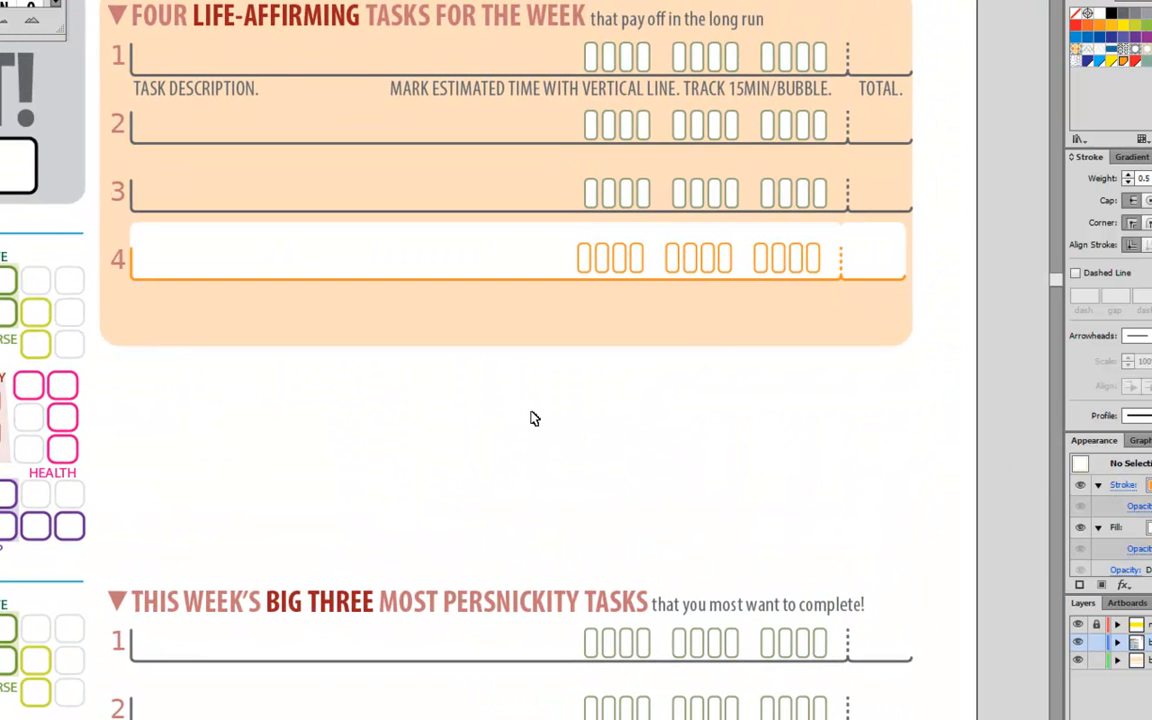
pyautogui.click(514, 227)
pyautogui.keyDown('shift'); pyautogui.click(874, 227); pyautogui.keyUp('shift')
pyautogui.hotkey('ctrl', 'g')
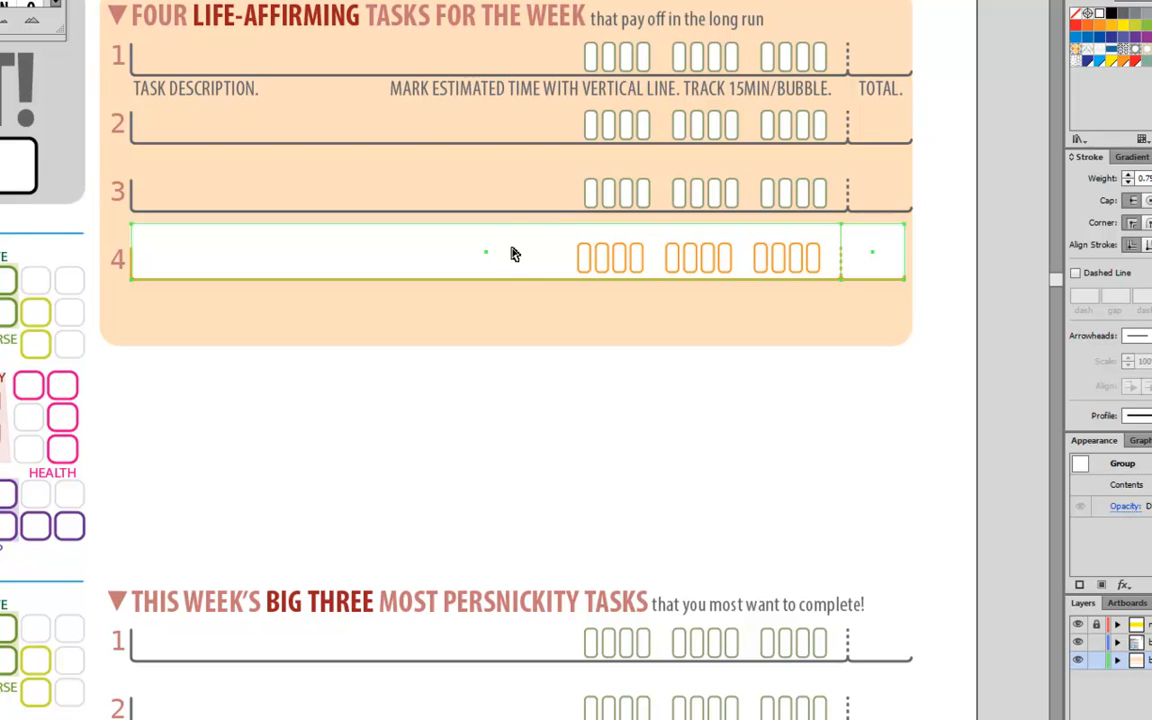
pyautogui.moveTo(517, 228); pyautogui.dragTo(517, 235)
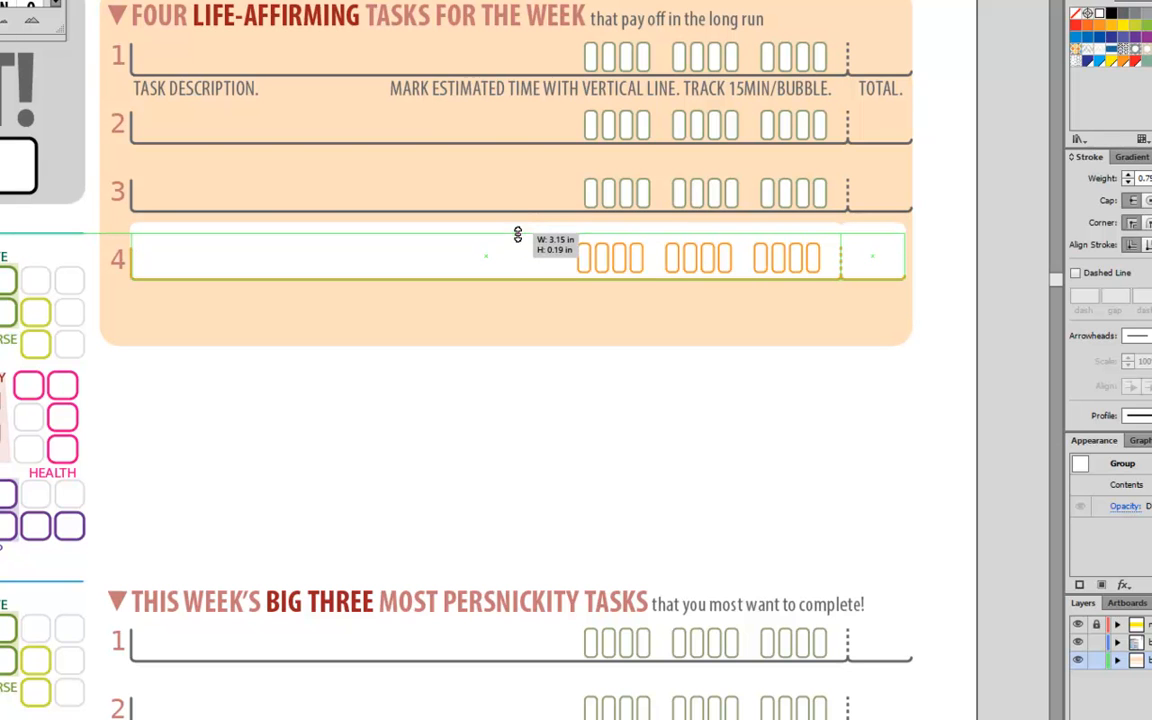
pyautogui.click(540, 440)
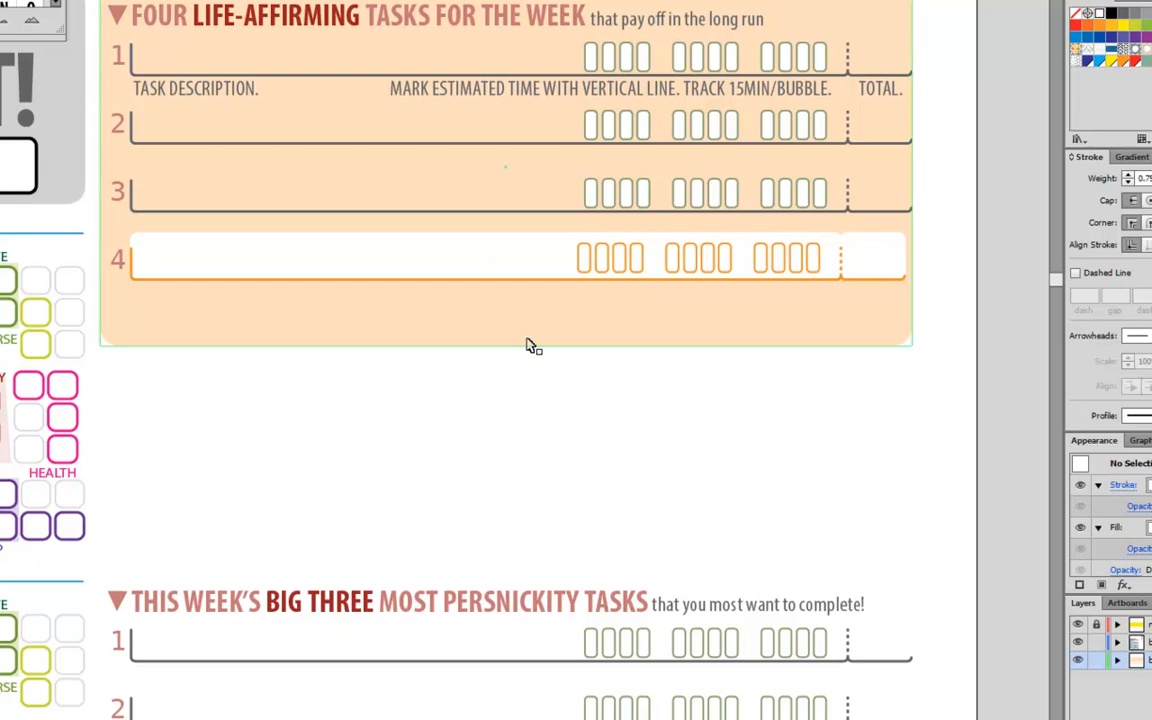
# Step: Lock the bg layer and set the dash length of row 4's dotted divider to 0.75 pt
pyautogui.hotkey('ctrl', 'space')
pyautogui.moveTo(885, 168); pyautogui.dragTo(829, 345)
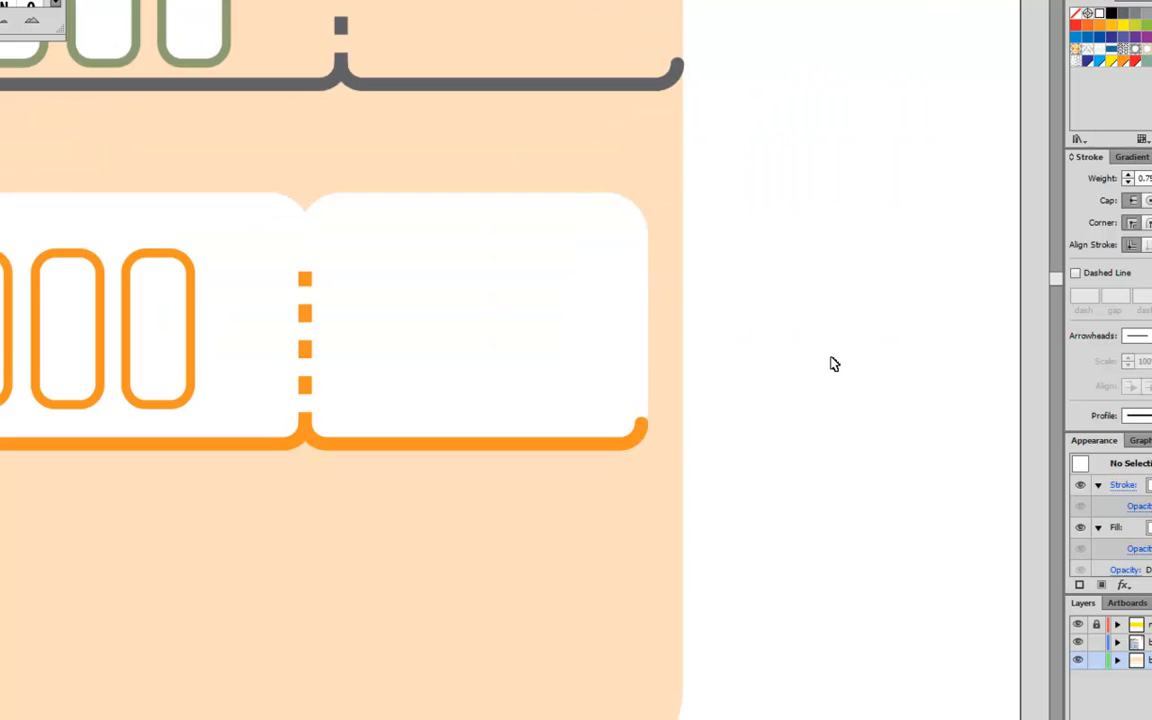
pyautogui.click(306, 357)
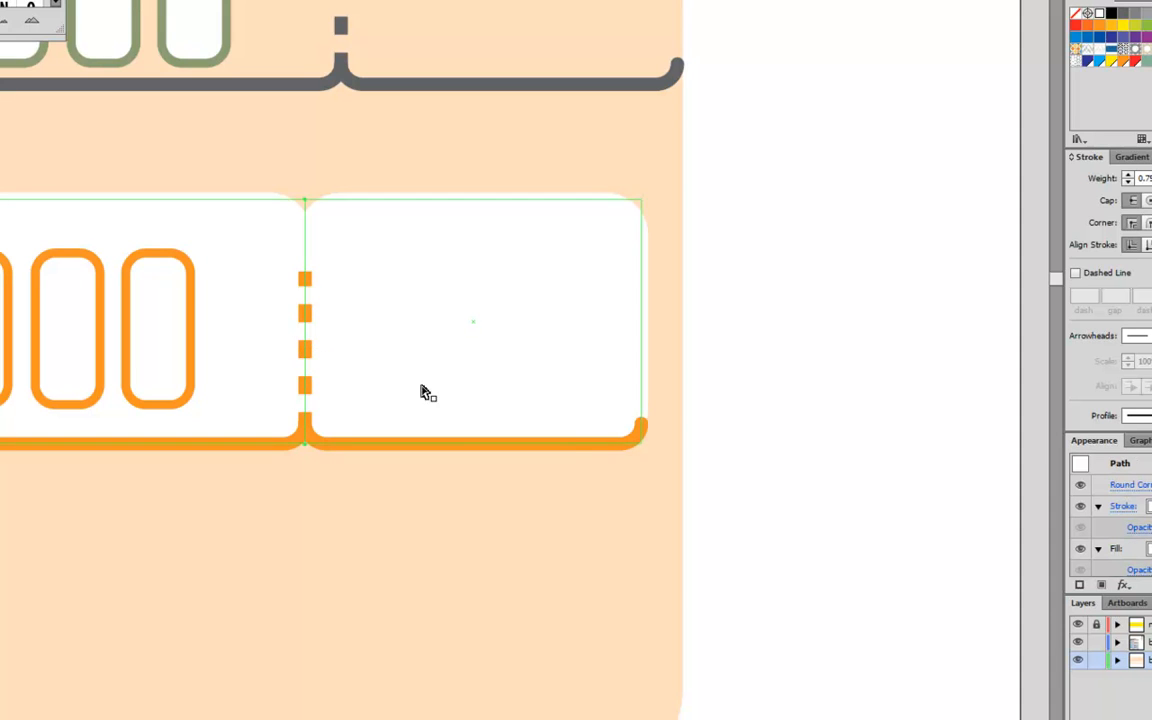
pyautogui.click(1094, 662)
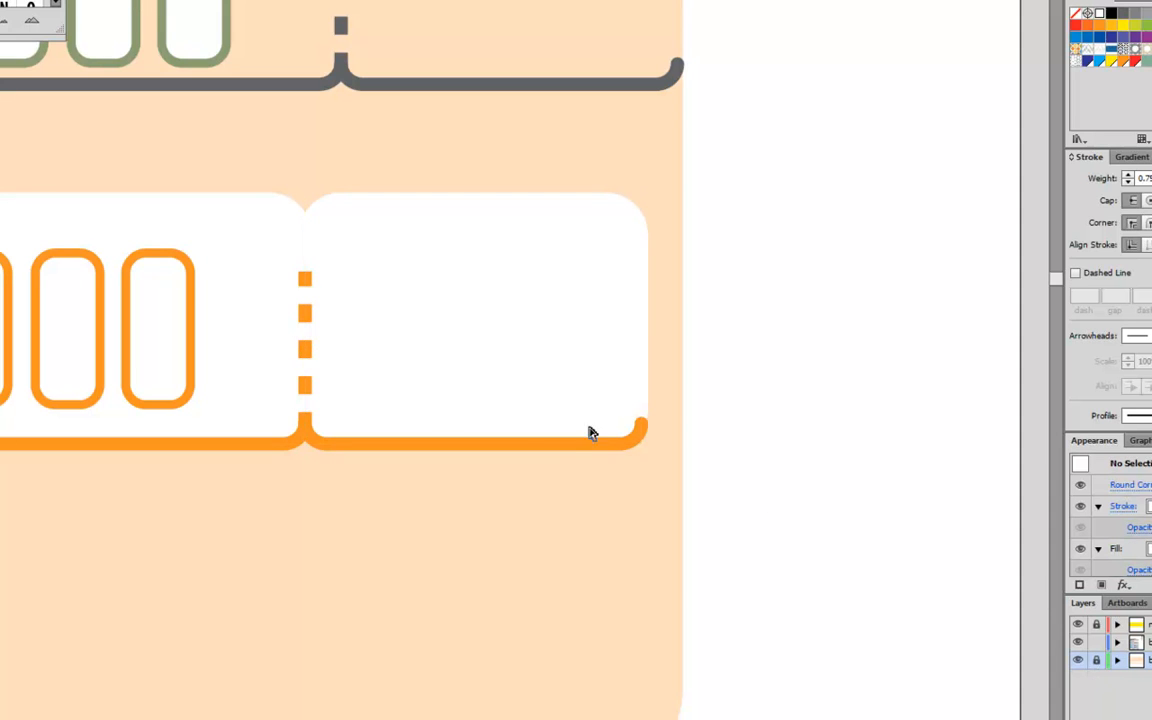
pyautogui.click(305, 350)
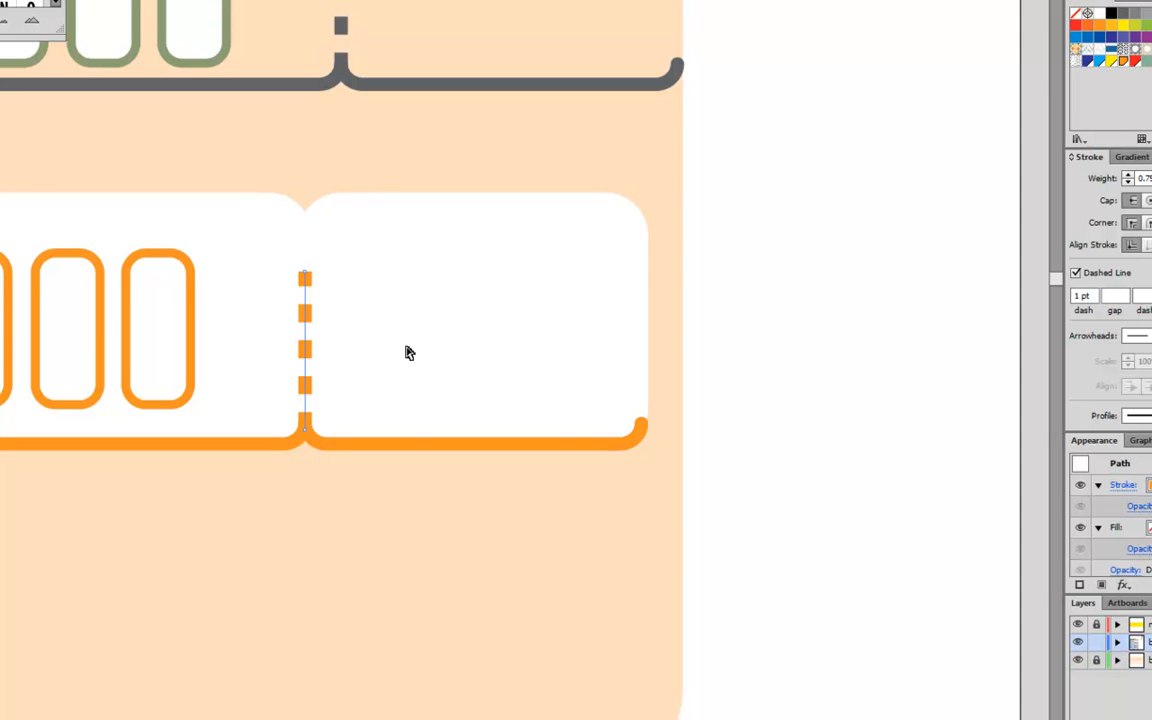
pyautogui.moveTo(1099, 296); pyautogui.dragTo(940, 308)
pyautogui.press('Tab')
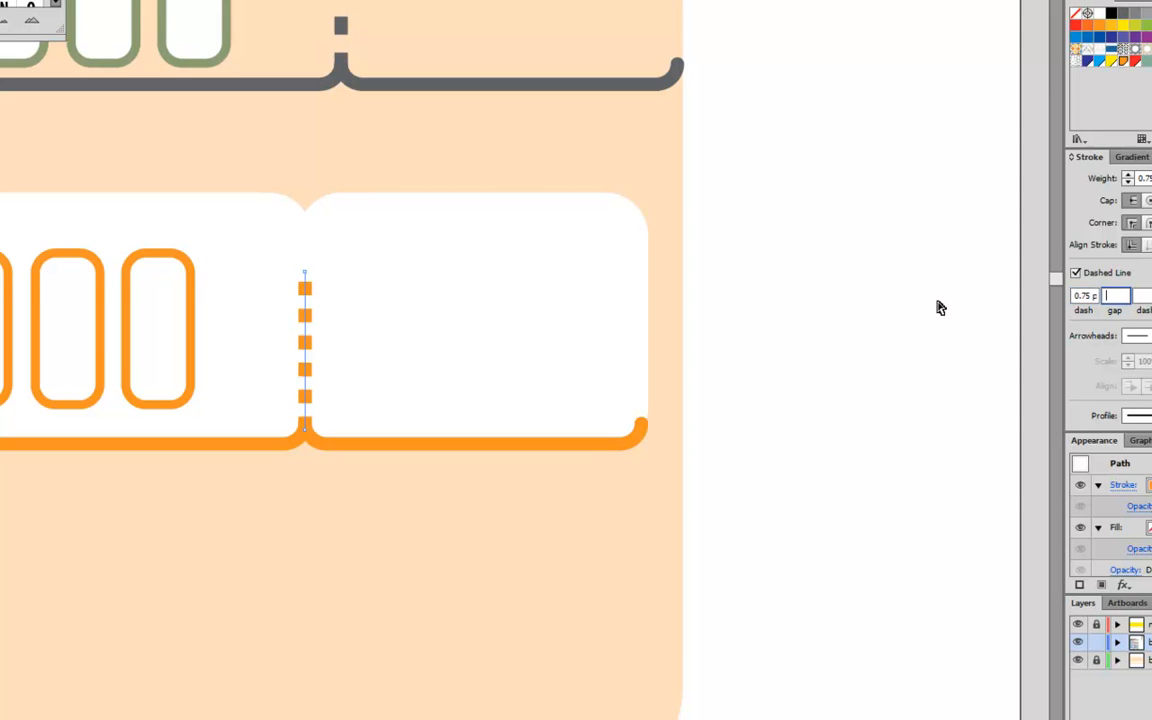
pyautogui.keyDown('ctrl'); pyautogui.click(852, 386); pyautogui.keyUp('ctrl')
# Step: Extend the outer end of row 4's total line straight up with the Pen tool to about the divider's height
pyautogui.keyDown('ctrl'); pyautogui.keyDown('alt'); pyautogui.click(553, 489); pyautogui.keyUp('alt'); pyautogui.keyUp('ctrl')
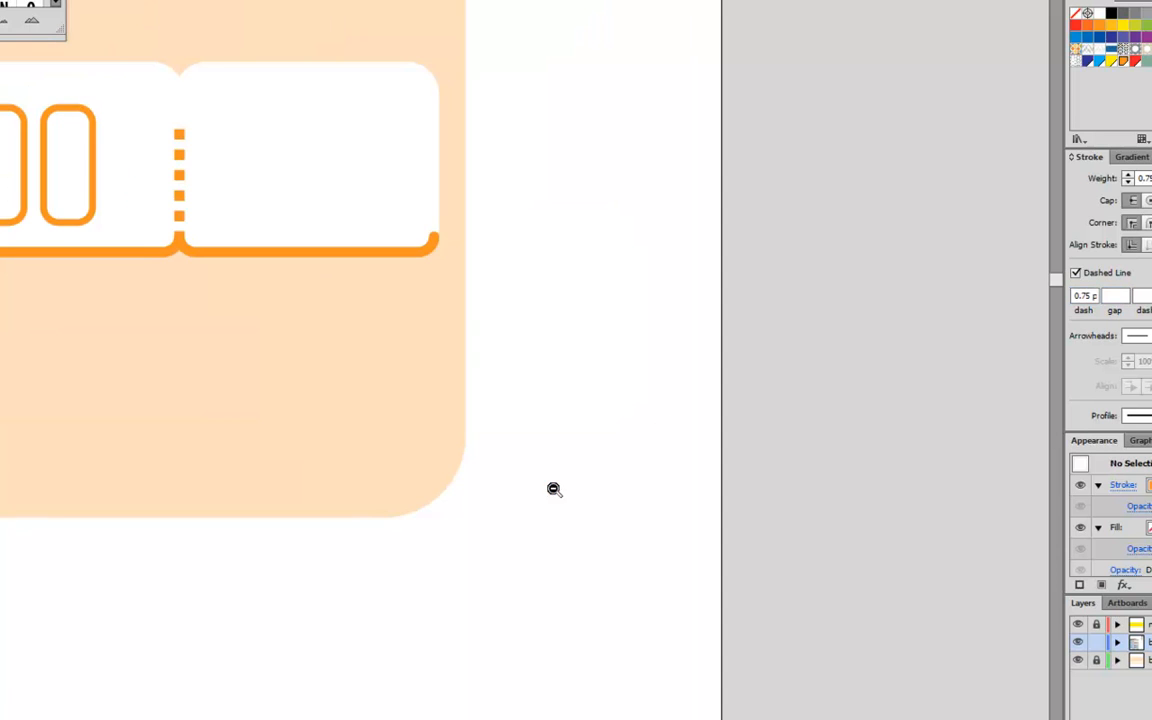
pyautogui.moveTo(374, 383); pyautogui.dragTo(640, 517)
pyautogui.click(698, 383)
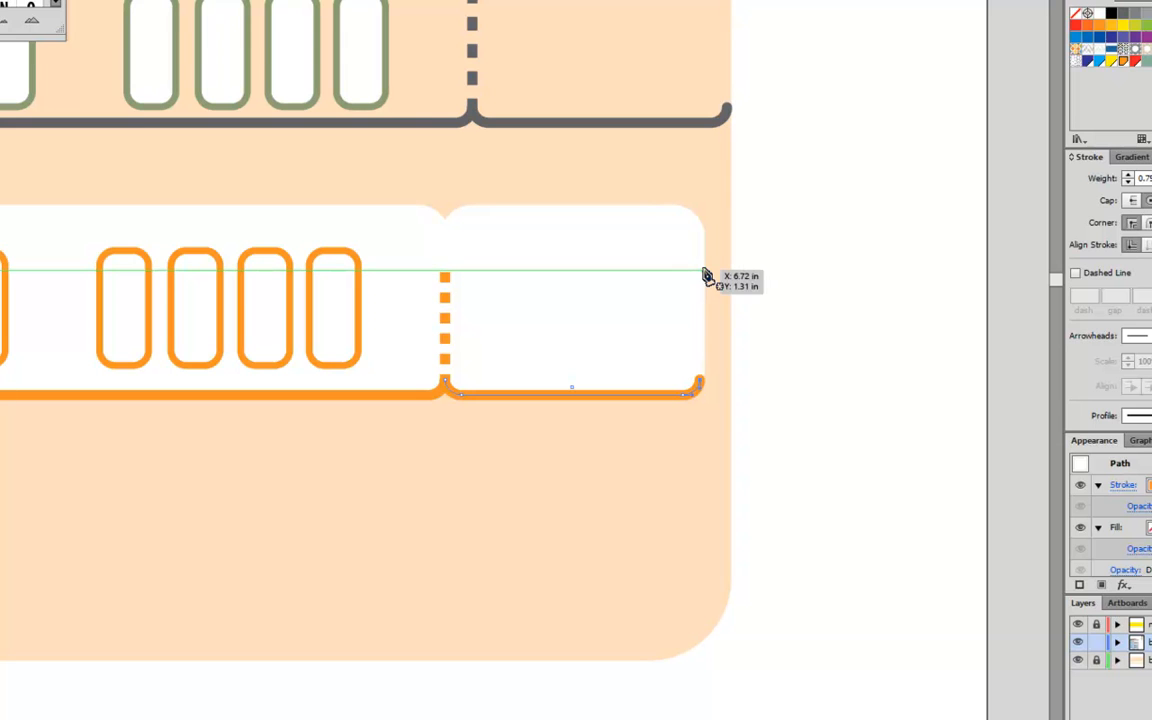
pyautogui.click(703, 386)
pyautogui.click(704, 271)
pyautogui.keyDown('ctrl'); pyautogui.click(748, 316); pyautogui.keyUp('ctrl')
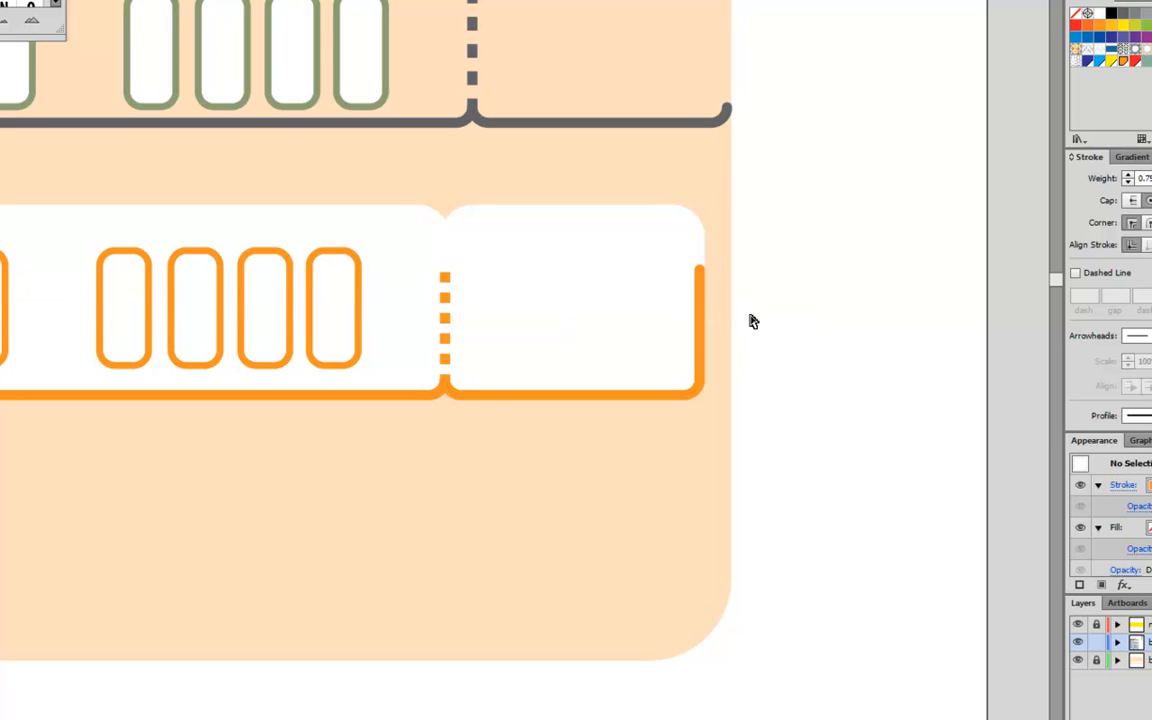
# Step: Show the guides and check how row 4 lines up with them and with the rest of the page
pyautogui.keyDown('ctrl'); pyautogui.keyDown('alt'); pyautogui.click(401, 430); pyautogui.keyUp('alt'); pyautogui.keyUp('ctrl')
pyautogui.moveTo(300, 430); pyautogui.dragTo(895, 419)
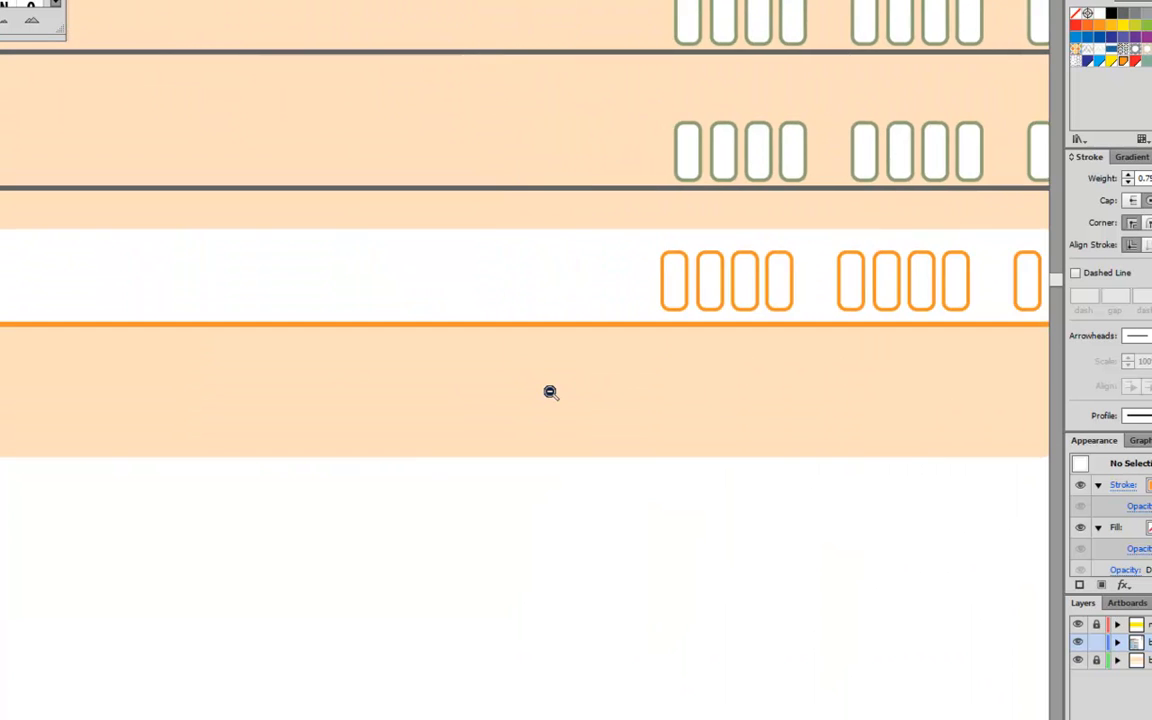
pyautogui.keyDown('ctrl'); pyautogui.keyDown('alt'); pyautogui.click(550, 391); pyautogui.keyUp('alt'); pyautogui.keyUp('ctrl')
pyautogui.moveTo(780, 510); pyautogui.dragTo(535, 391)
pyautogui.moveTo(314, 305); pyautogui.dragTo(595, 435)
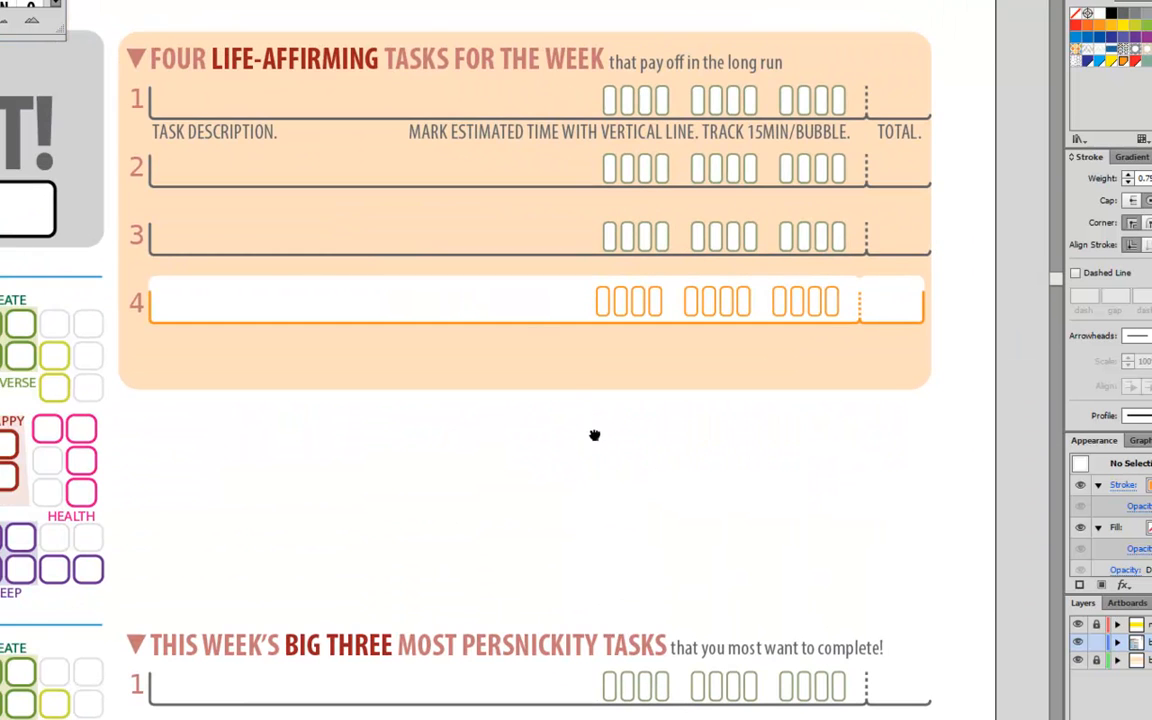
pyautogui.hotkey('ctrl', ';')
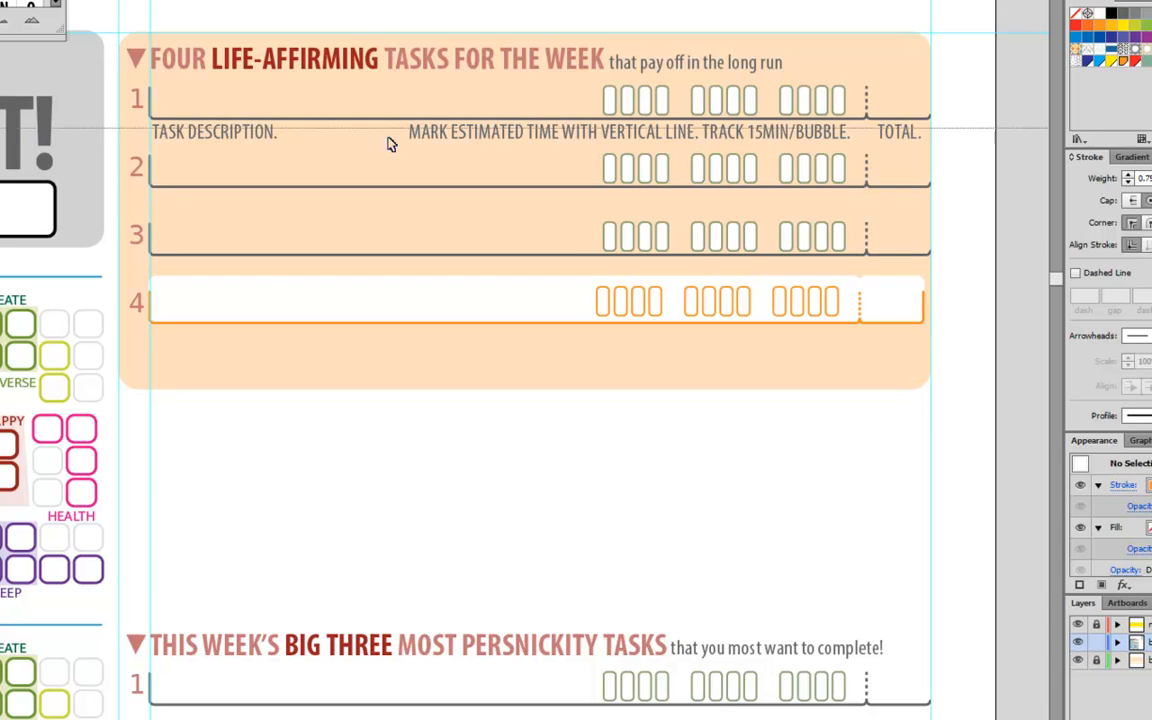
pyautogui.moveTo(150, 293); pyautogui.dragTo(181, 335)
pyautogui.hotkey('ctrl', '0')
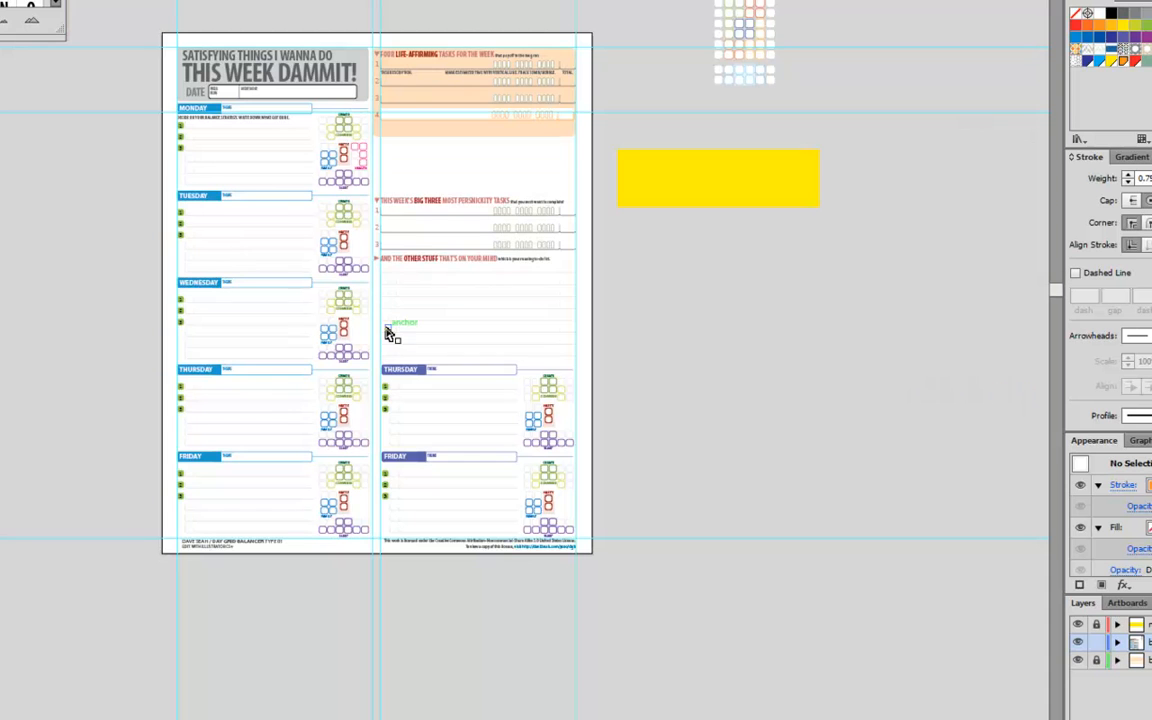
pyautogui.moveTo(490, 44); pyautogui.dragTo(557, 145)
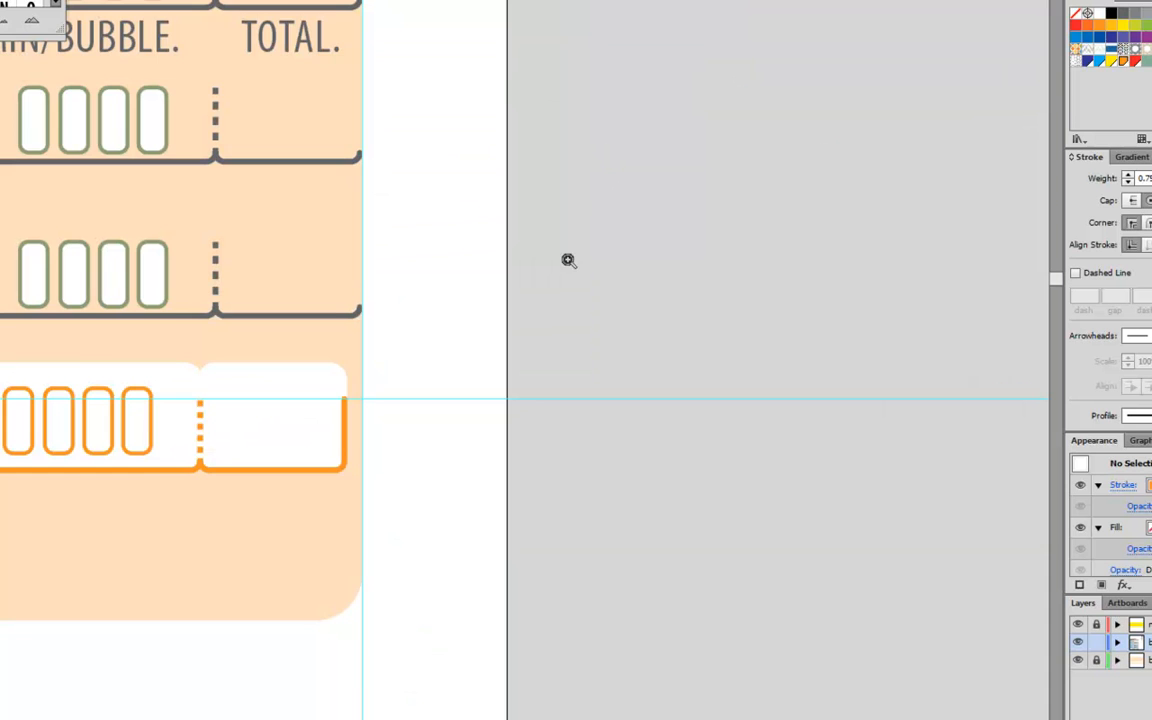
pyautogui.click(314, 386)
pyautogui.moveTo(399, 292); pyautogui.dragTo(477, 363)
pyautogui.press('p')
pyautogui.click(339, 200)
pyautogui.moveTo(340, 200); pyautogui.dragTo(413, 219)
pyautogui.hotkey('ctrl', 'z')
pyautogui.hotkey('ctrl', 'z')
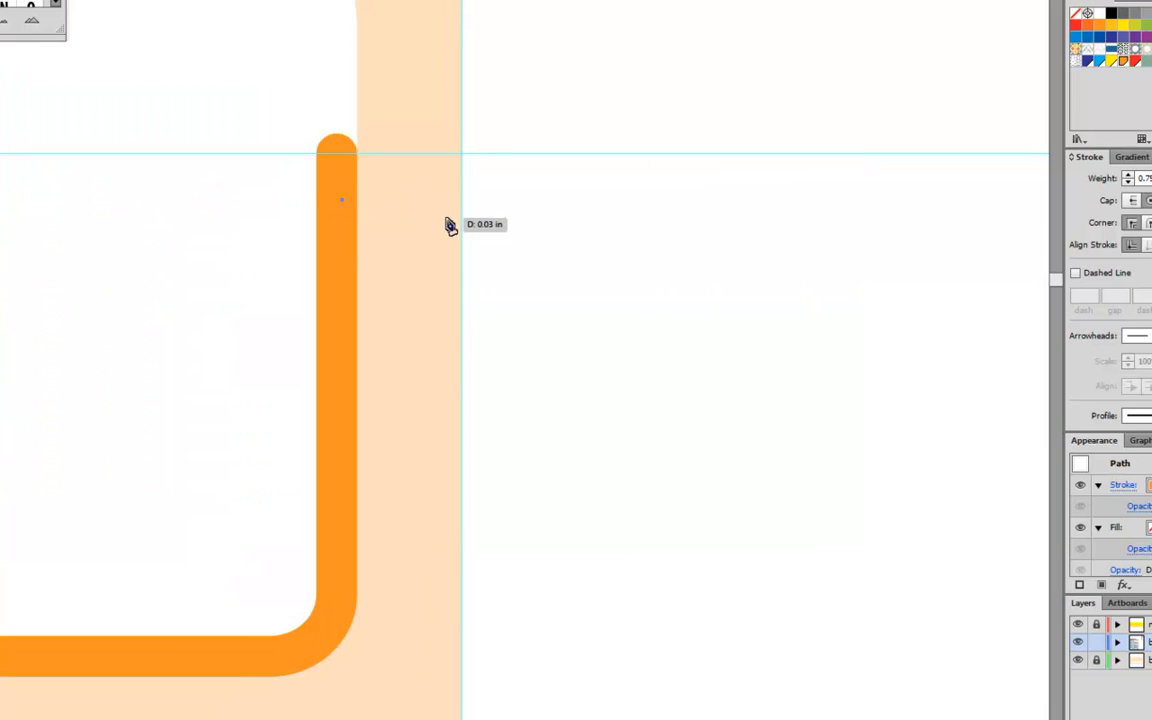
pyautogui.press('v')
pyautogui.click(533, 155)
pyautogui.press('Delete')
# Step: Set the outline weight of all twelve time bubbles in row 4 to 0.75 pt
pyautogui.keyDown('ctrl'); pyautogui.keyDown('alt'); pyautogui.click(479, 183); pyautogui.keyUp('alt'); pyautogui.keyUp('ctrl')
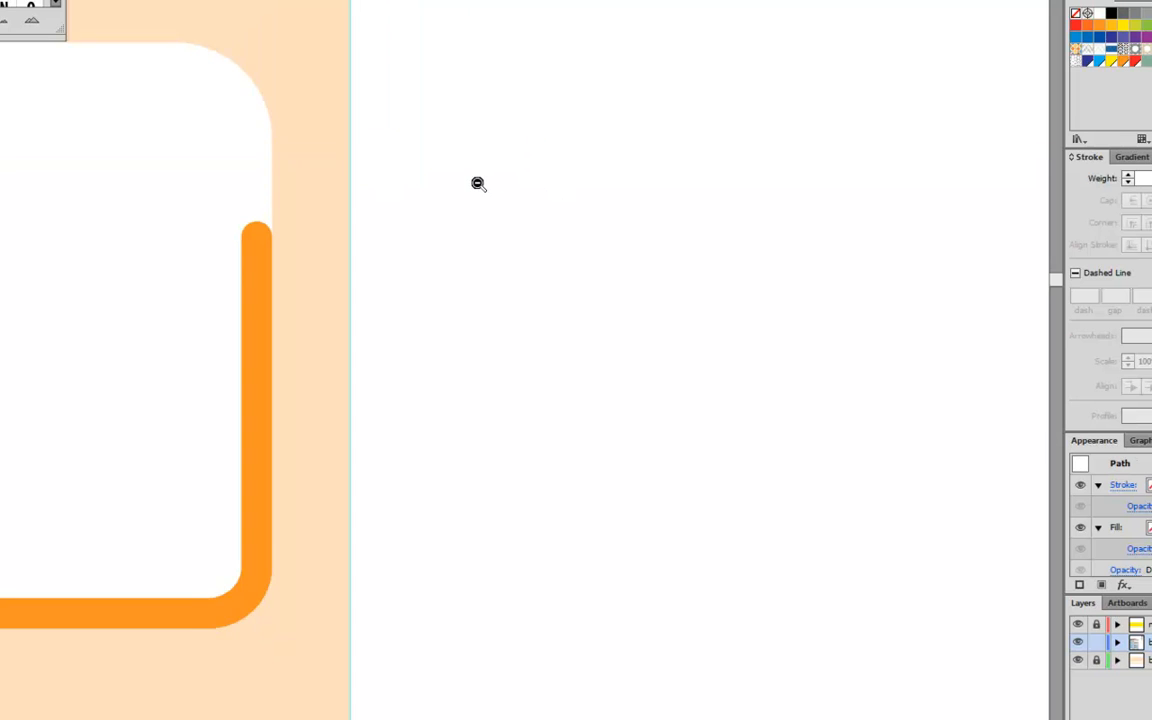
pyautogui.keyDown('ctrl'); pyautogui.keyDown('alt'); pyautogui.click(470, 186); pyautogui.keyUp('alt'); pyautogui.keyUp('ctrl')
pyautogui.keyDown('ctrl'); pyautogui.keyDown('alt'); pyautogui.click(455, 195); pyautogui.keyUp('alt'); pyautogui.keyUp('ctrl')
pyautogui.keyDown('ctrl'); pyautogui.keyDown('alt'); pyautogui.click(430, 208); pyautogui.keyUp('alt'); pyautogui.keyUp('ctrl')
pyautogui.moveTo(145, 388); pyautogui.dragTo(720, 245)
pyautogui.keyDown('ctrl'); pyautogui.keyDown('alt'); pyautogui.click(167, 321); pyautogui.keyUp('alt'); pyautogui.keyUp('ctrl')
pyautogui.keyDown('ctrl'); pyautogui.keyDown('alt'); pyautogui.click(167, 321); pyautogui.keyUp('alt'); pyautogui.keyUp('ctrl')
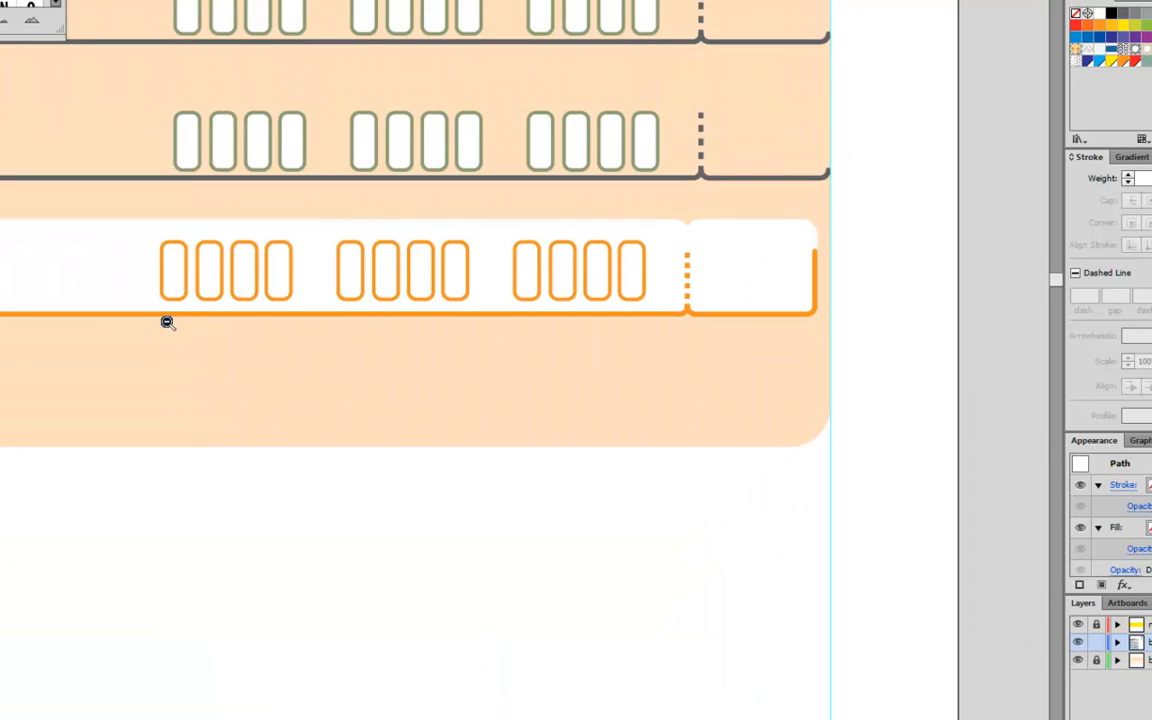
pyautogui.keyDown('ctrl'); pyautogui.keyDown('alt'); pyautogui.click(167, 321); pyautogui.keyUp('alt'); pyautogui.keyUp('ctrl')
pyautogui.click(379, 247)
pyautogui.keyDown('shift'); pyautogui.click(404, 252); pyautogui.keyUp('shift')
pyautogui.keyDown('shift'); pyautogui.click(432, 252); pyautogui.keyUp('shift')
pyautogui.keyDown('shift'); pyautogui.click(466, 257); pyautogui.keyUp('shift')
pyautogui.keyDown('shift'); pyautogui.click(514, 262); pyautogui.keyUp('shift')
pyautogui.keyDown('shift'); pyautogui.click(541, 260); pyautogui.keyUp('shift')
pyautogui.keyDown('shift'); pyautogui.click(568, 258); pyautogui.keyUp('shift')
pyautogui.keyDown('shift'); pyautogui.click(592, 260); pyautogui.keyUp('shift')
pyautogui.keyDown('shift'); pyautogui.click(646, 262); pyautogui.keyUp('shift')
pyautogui.keyDown('shift'); pyautogui.click(676, 260); pyautogui.keyUp('shift')
pyautogui.keyDown('shift'); pyautogui.click(700, 262); pyautogui.keyUp('shift')
pyautogui.keyDown('shift'); pyautogui.click(728, 262); pyautogui.keyUp('shift')
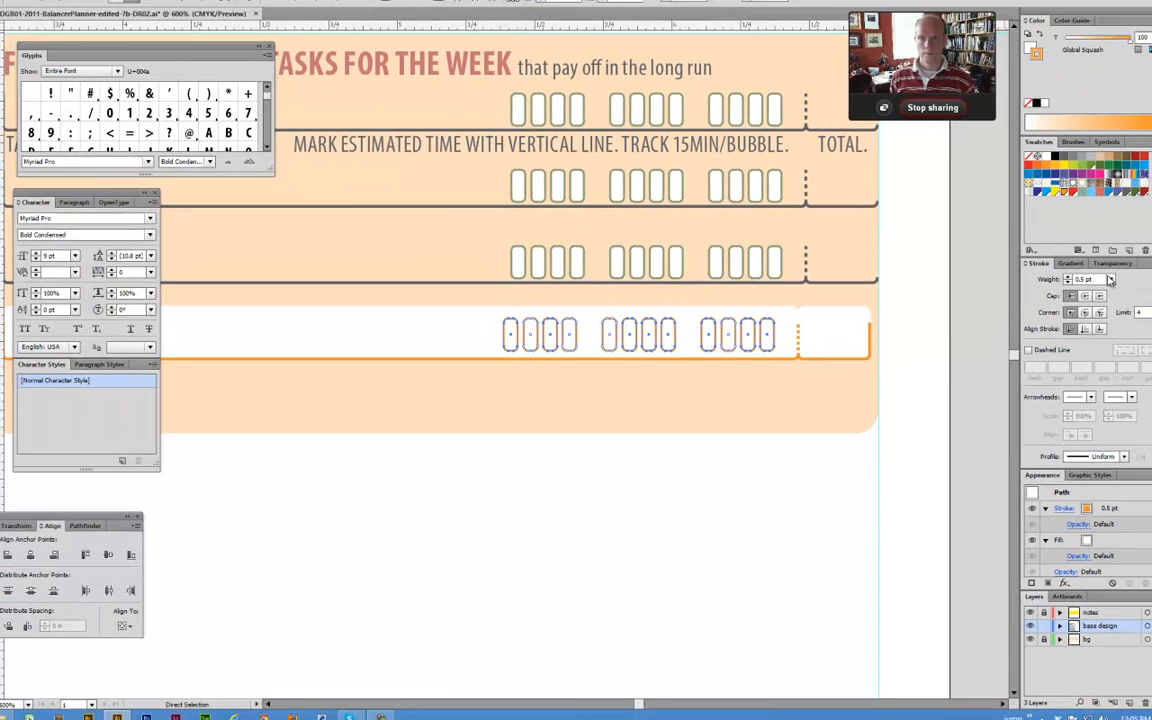
pyautogui.click(1109, 281)
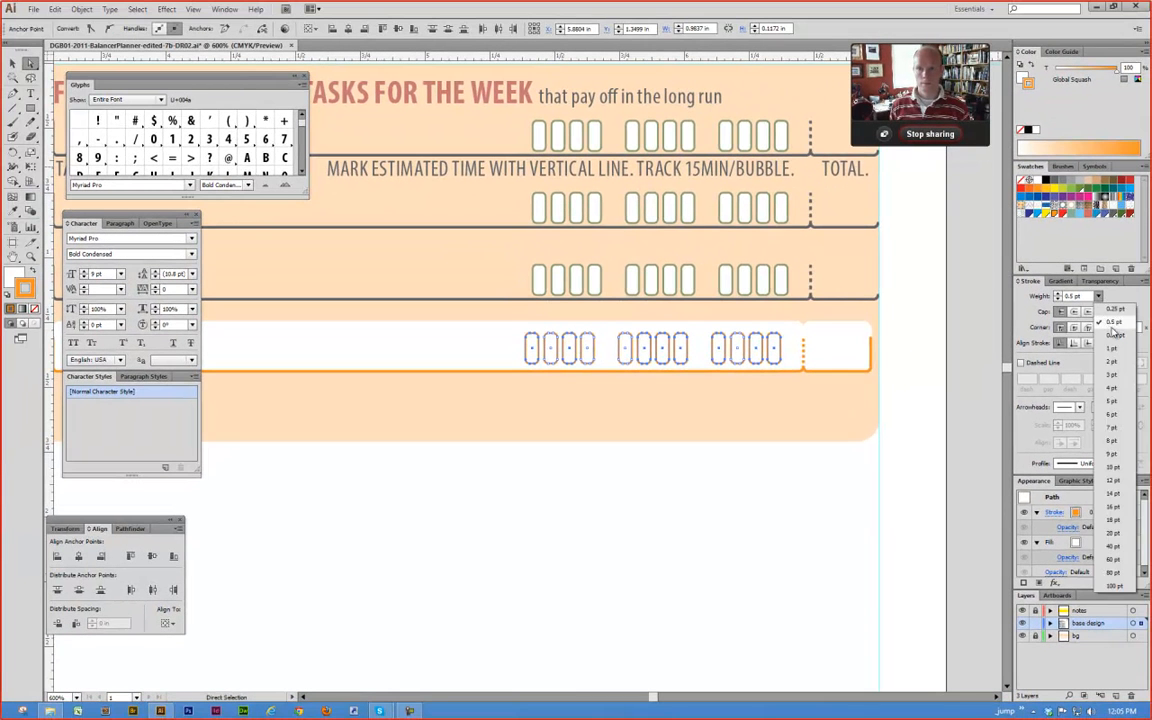
pyautogui.click(1126, 326)
pyautogui.click(718, 570)
# Step: Compare the bubbles' previous and new outline weights at page scale by undoing and redoing the weight change
pyautogui.keyDown('ctrl'); pyautogui.keyDown('alt'); pyautogui.click(581, 452); pyautogui.keyUp('alt'); pyautogui.keyUp('ctrl')
pyautogui.keyDown('ctrl'); pyautogui.keyDown('alt'); pyautogui.click(581, 452); pyautogui.keyUp('alt'); pyautogui.keyUp('ctrl')
pyautogui.keyDown('ctrl'); pyautogui.keyDown('alt'); pyautogui.click(581, 452); pyautogui.keyUp('alt'); pyautogui.keyUp('ctrl')
pyautogui.moveTo(426, 333); pyautogui.dragTo(571, 481)
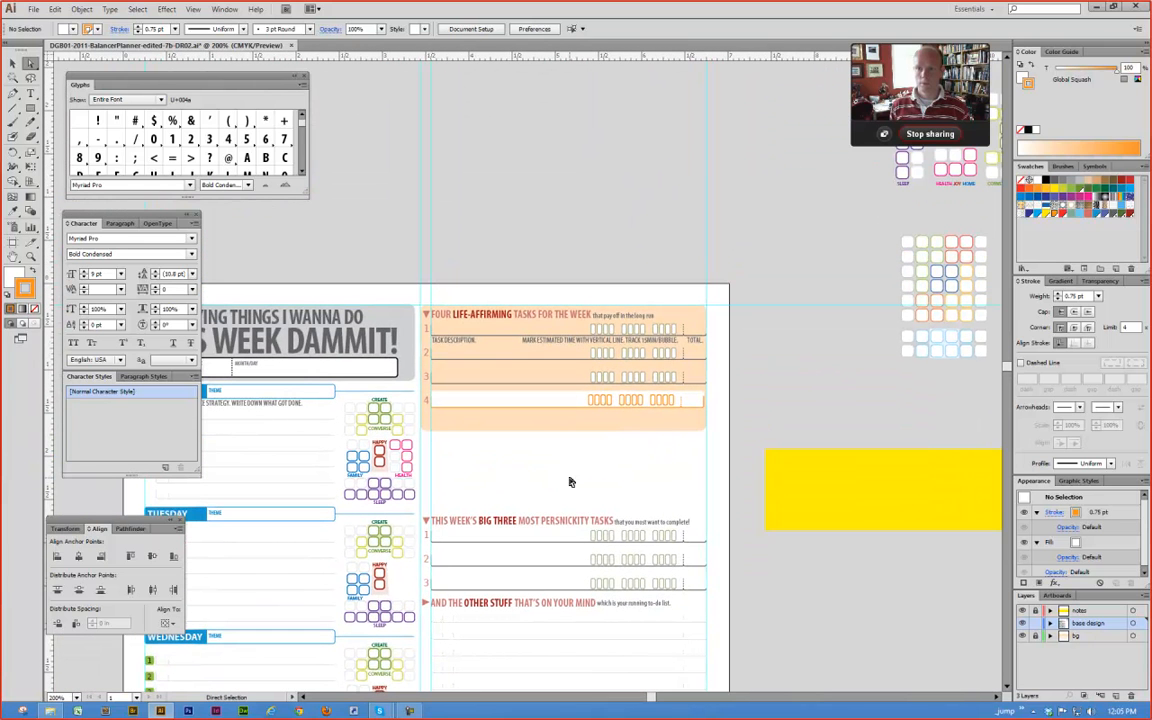
pyautogui.hotkey('ctrl', 'z')
pyautogui.click(587, 473)
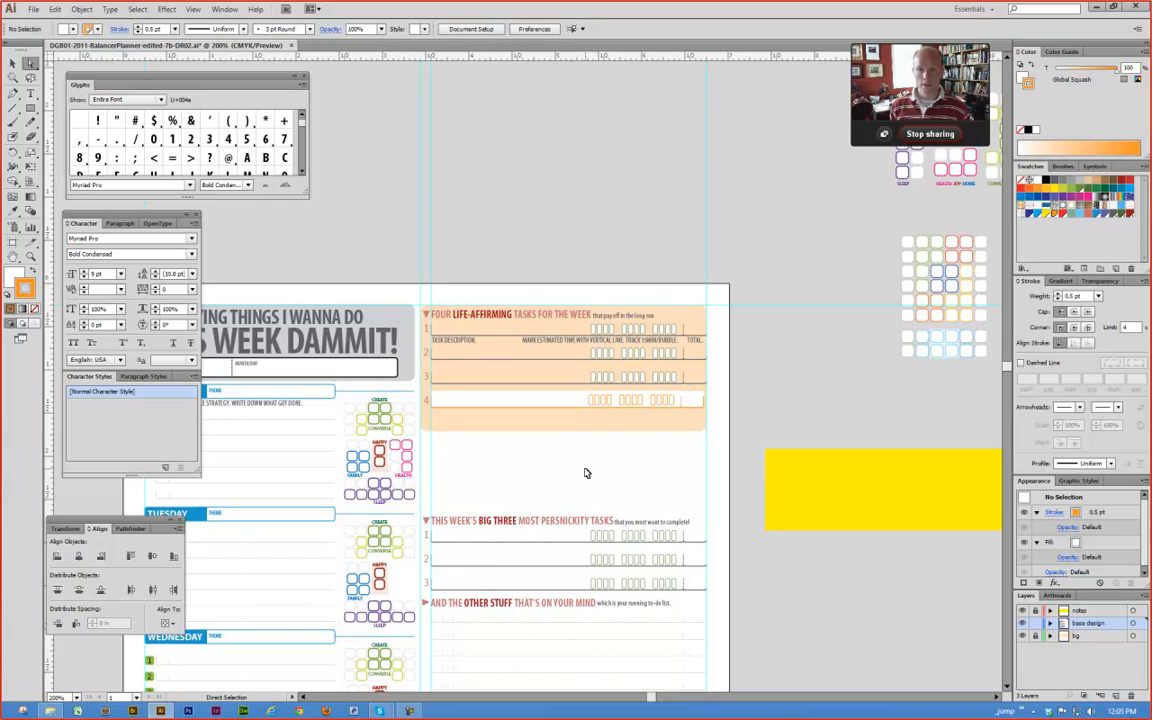
pyautogui.hotkey('ctrl', 'shift', 'z')
pyautogui.click(587, 473)
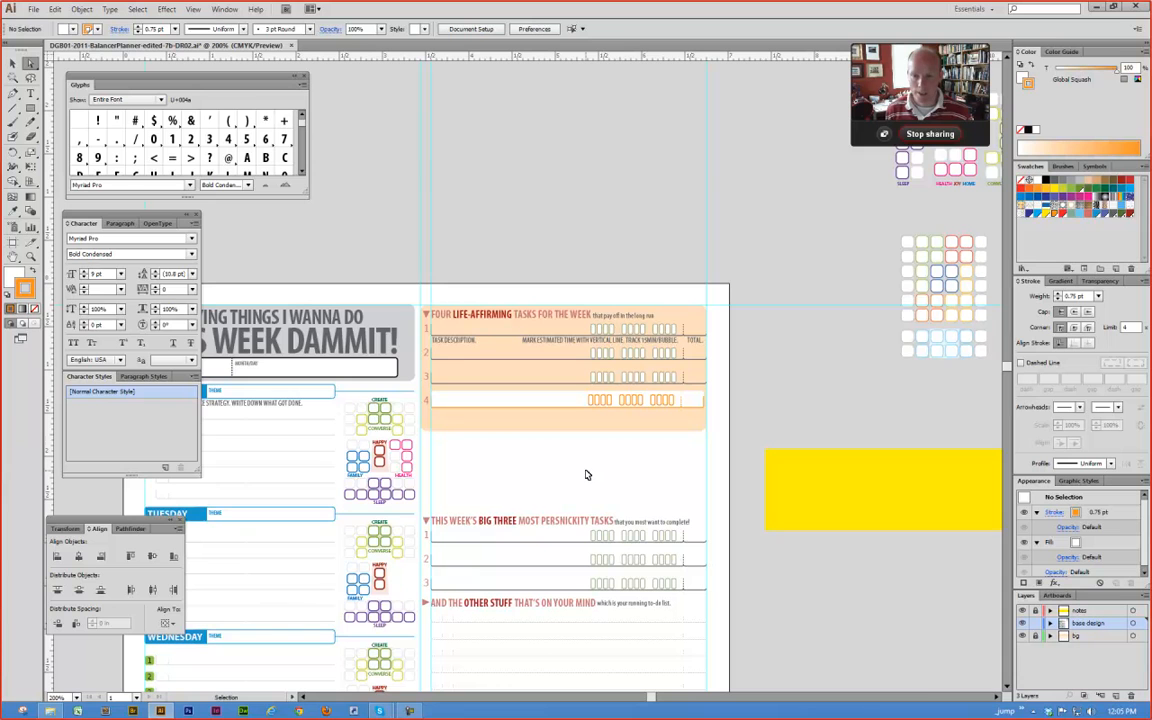
# Step: Fill the row-number text beside the life-affirming task lines with the Global Squash swatch
pyautogui.moveTo(380, 378); pyautogui.dragTo(479, 471)
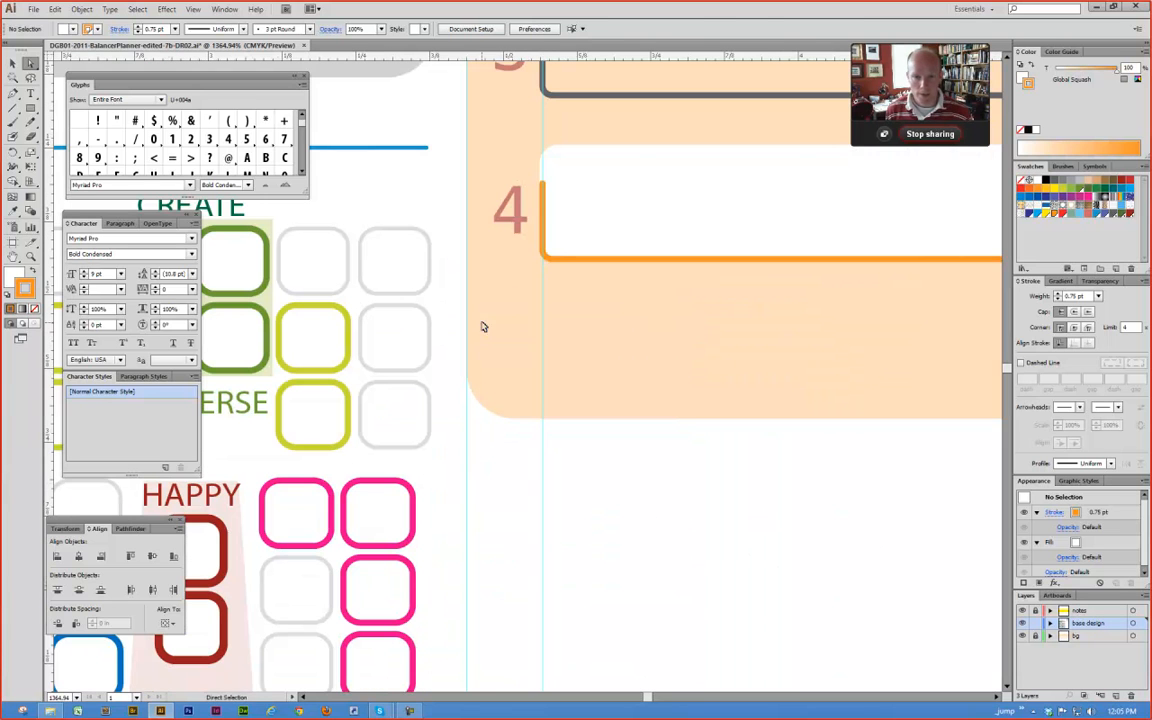
pyautogui.press('v')
pyautogui.click(520, 217)
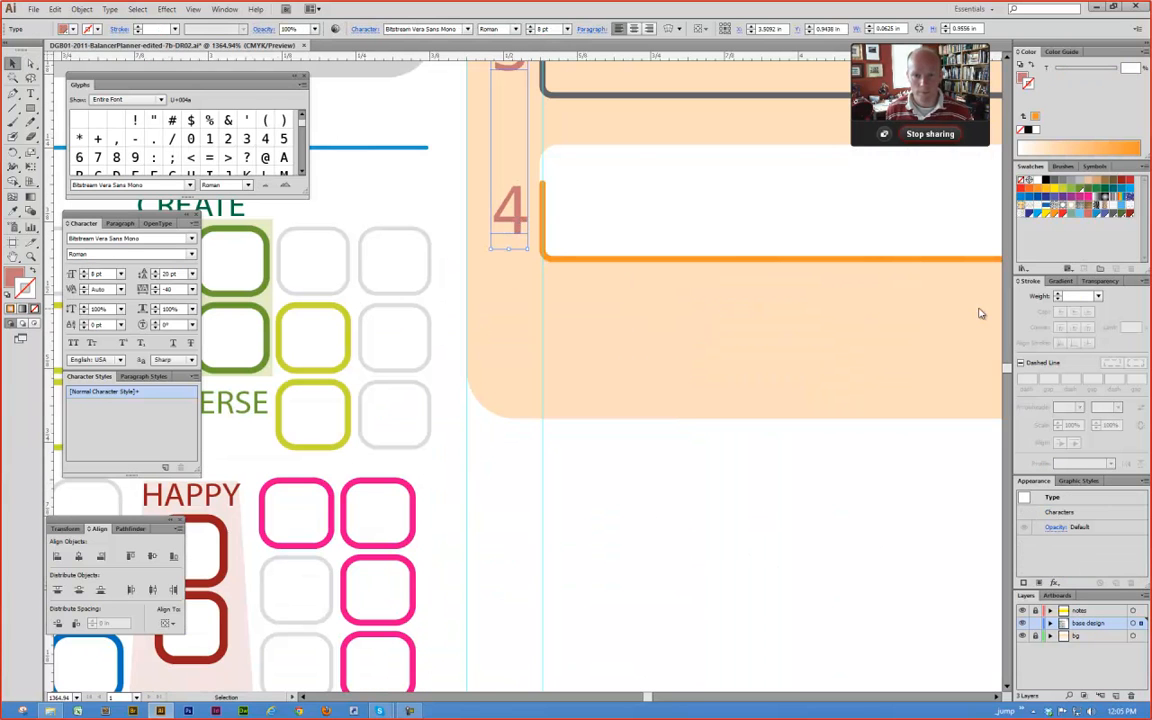
pyautogui.click(1023, 77)
pyautogui.moveTo(1088, 77); pyautogui.dragTo(1119, 77)
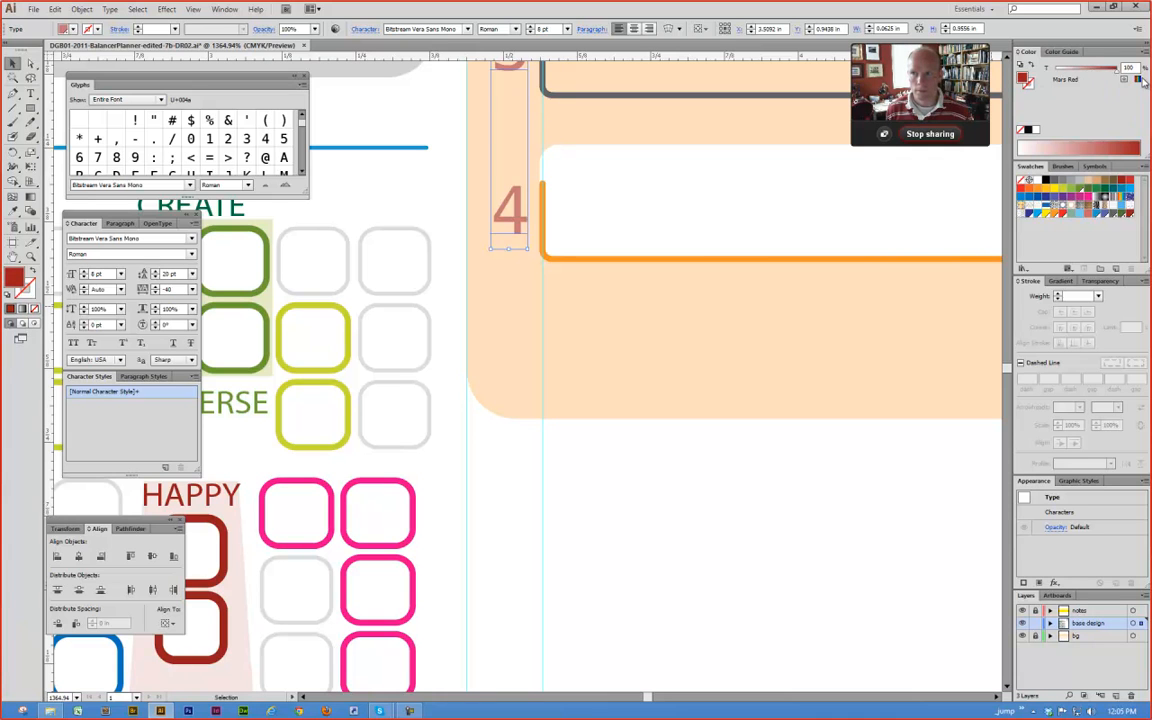
pyautogui.click(1057, 212)
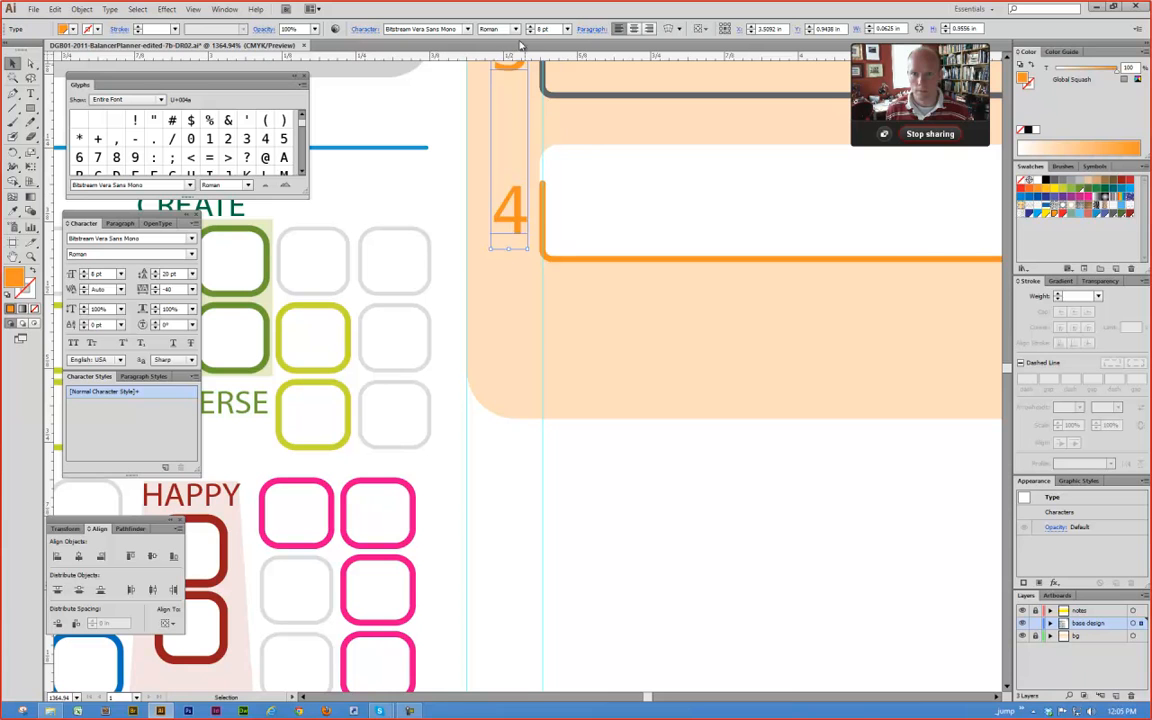
# Step: Set the row-number text beside the life-affirming task lines to the Bold font style
pyautogui.click(516, 30)
pyautogui.click(500, 70)
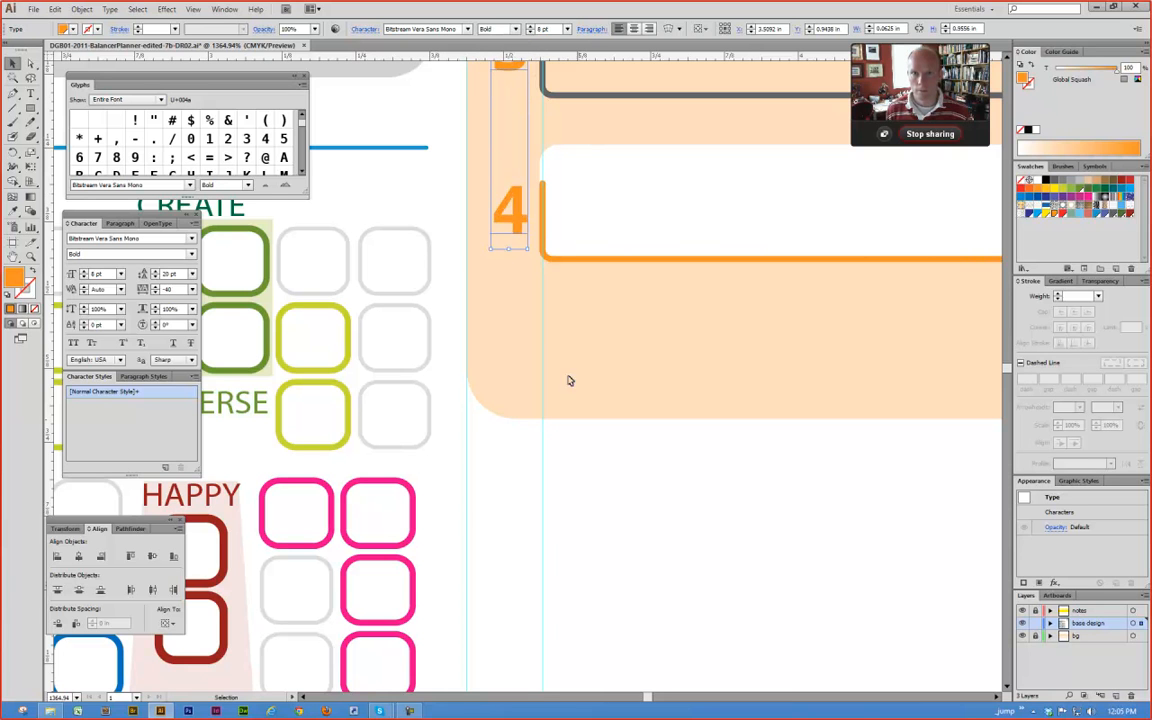
pyautogui.click(597, 503)
pyautogui.keyDown('ctrl'); pyautogui.keyDown('alt'); pyautogui.click(589, 476); pyautogui.keyUp('alt'); pyautogui.keyUp('ctrl')
pyautogui.keyDown('ctrl'); pyautogui.keyDown('alt'); pyautogui.click(584, 472); pyautogui.keyUp('alt'); pyautogui.keyUp('ctrl')
pyautogui.keyDown('ctrl'); pyautogui.keyDown('alt'); pyautogui.click(580, 471); pyautogui.keyUp('alt'); pyautogui.keyUp('ctrl')
pyautogui.keyDown('ctrl'); pyautogui.keyDown('alt'); pyautogui.click(494, 358); pyautogui.keyUp('alt'); pyautogui.keyUp('ctrl')
pyautogui.keyDown('ctrl'); pyautogui.keyDown('alt'); pyautogui.click(490, 355); pyautogui.keyUp('alt'); pyautogui.keyUp('ctrl')
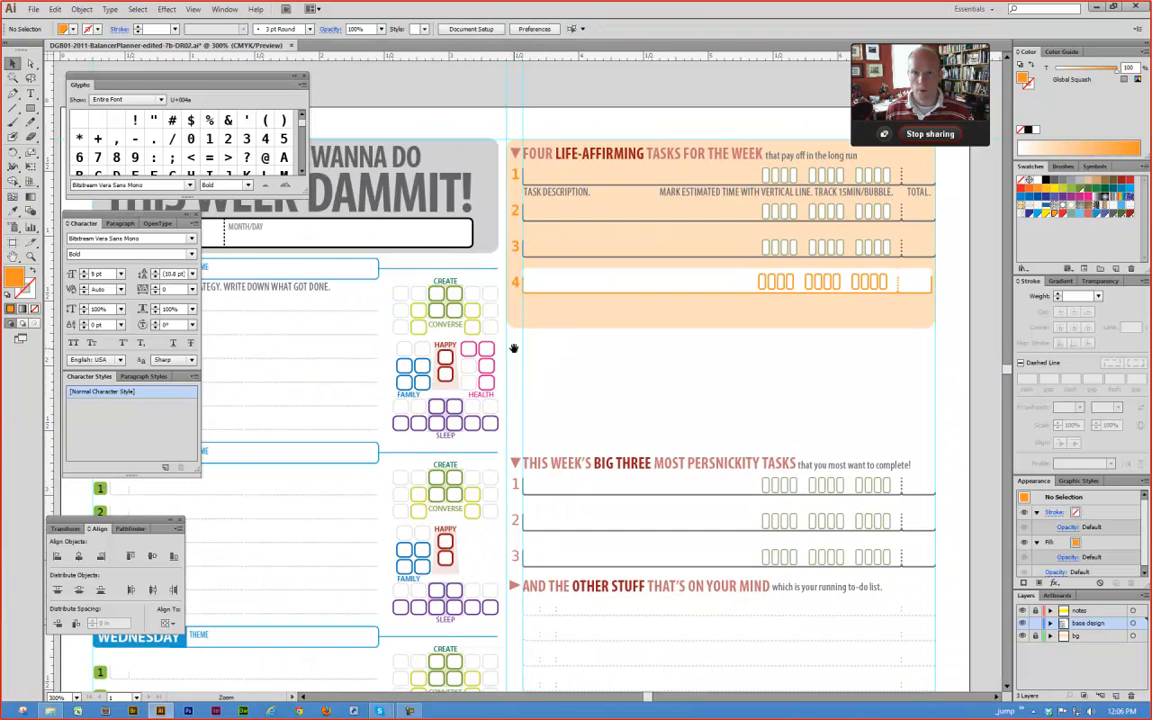
pyautogui.moveTo(586, 382); pyautogui.dragTo(552, 452)
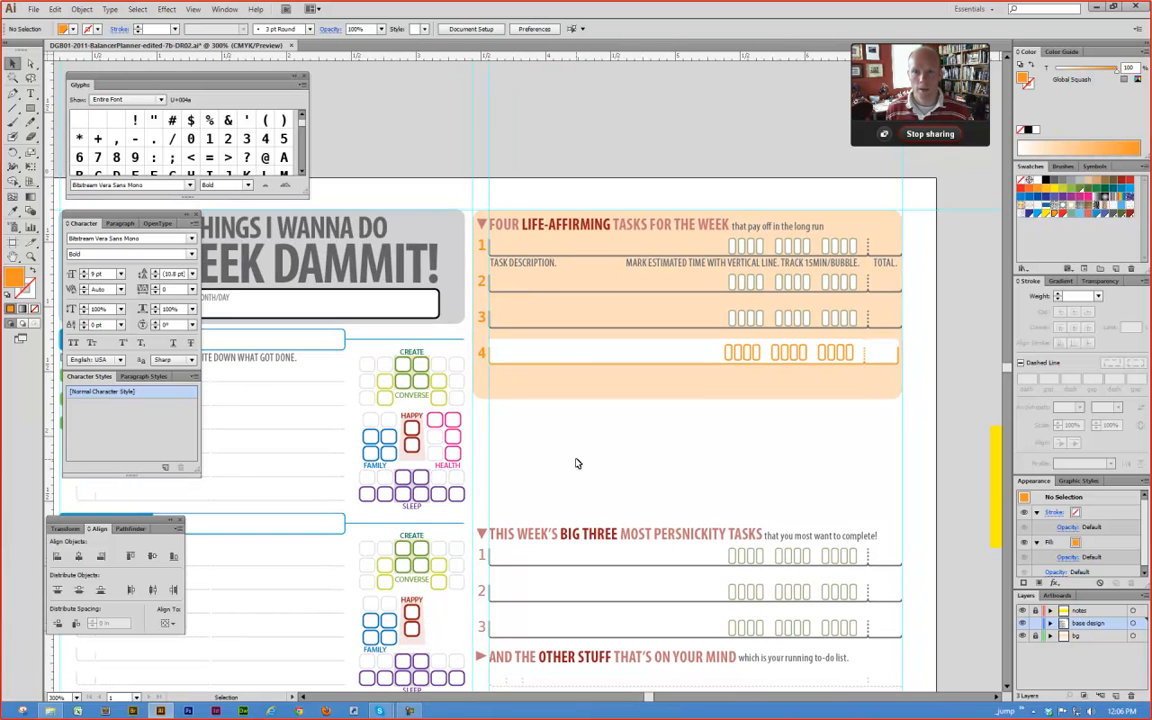
# Step: Examine the character settings of the Four Life-Affirming Tasks heading
pyautogui.press('a')
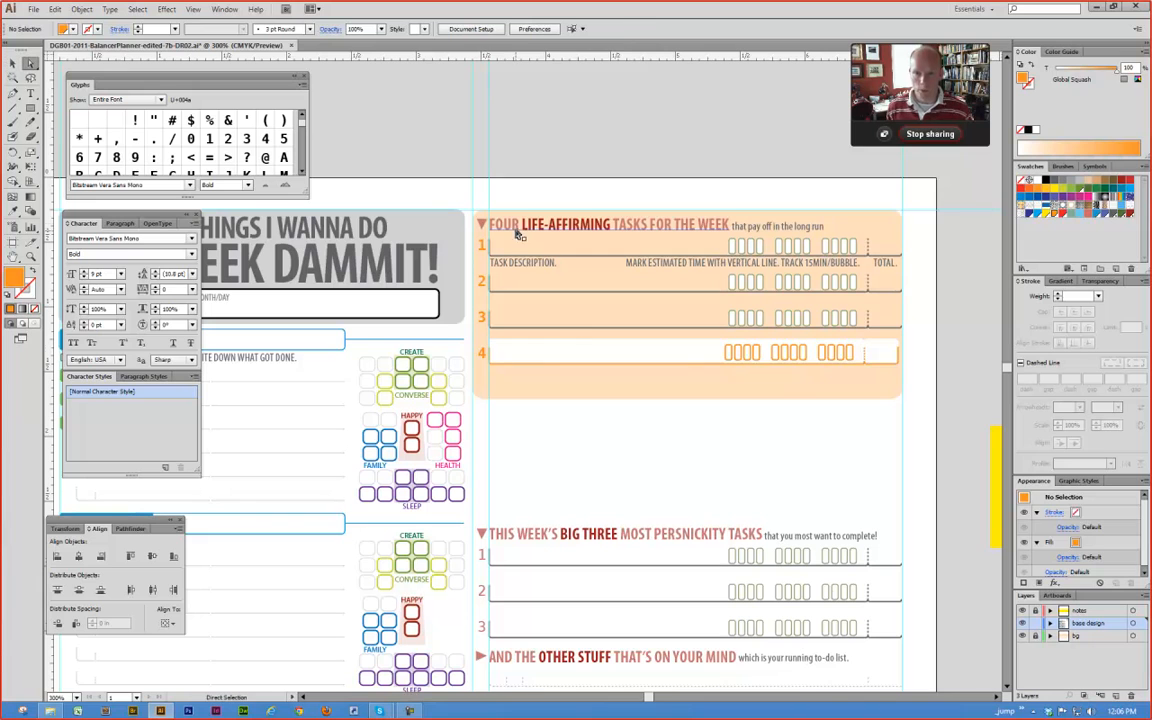
pyautogui.click(519, 230)
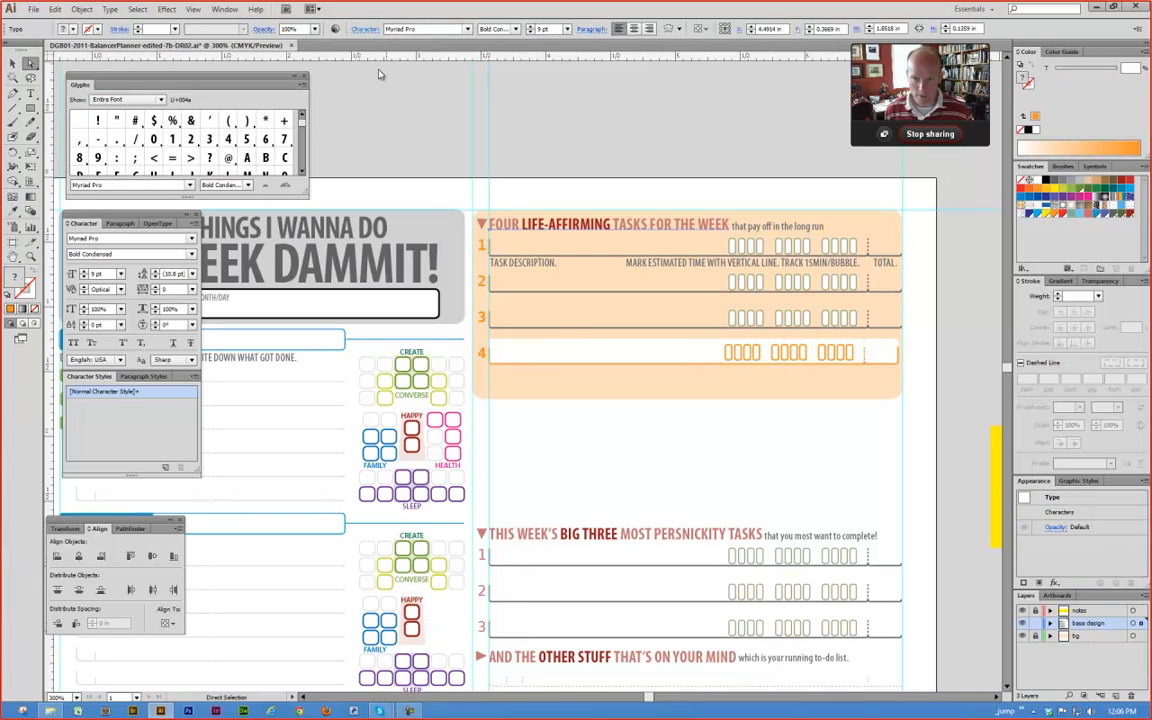
pyautogui.click(365, 28)
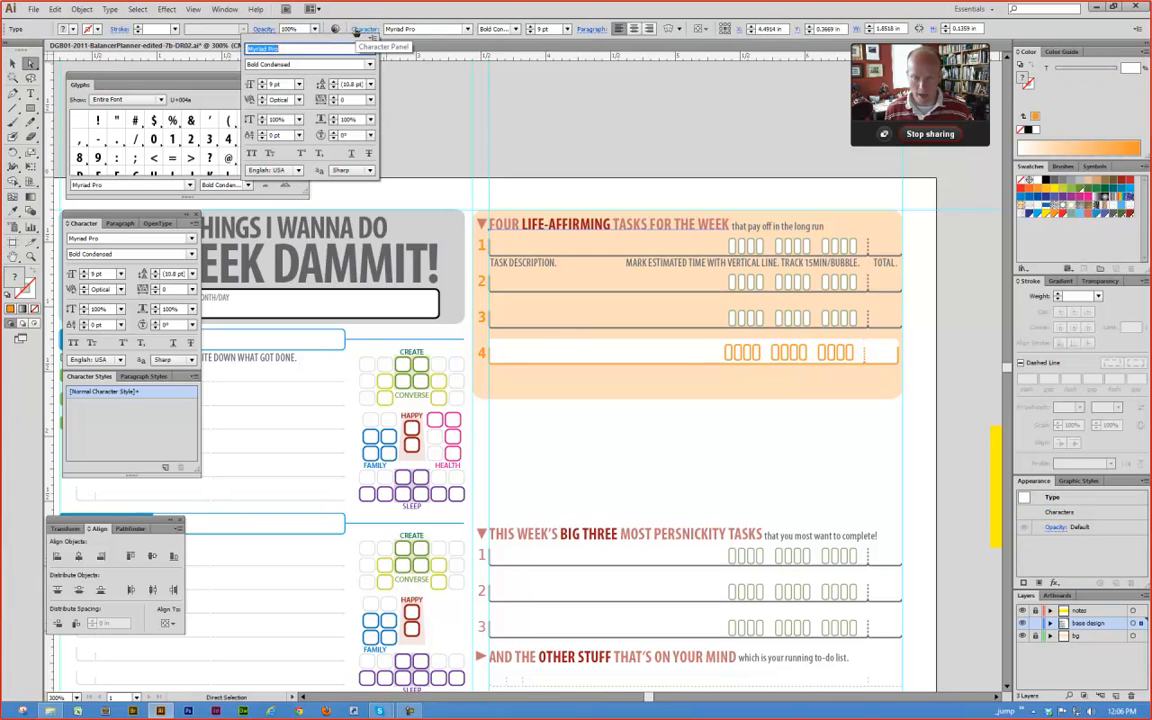
pyautogui.click(445, 121)
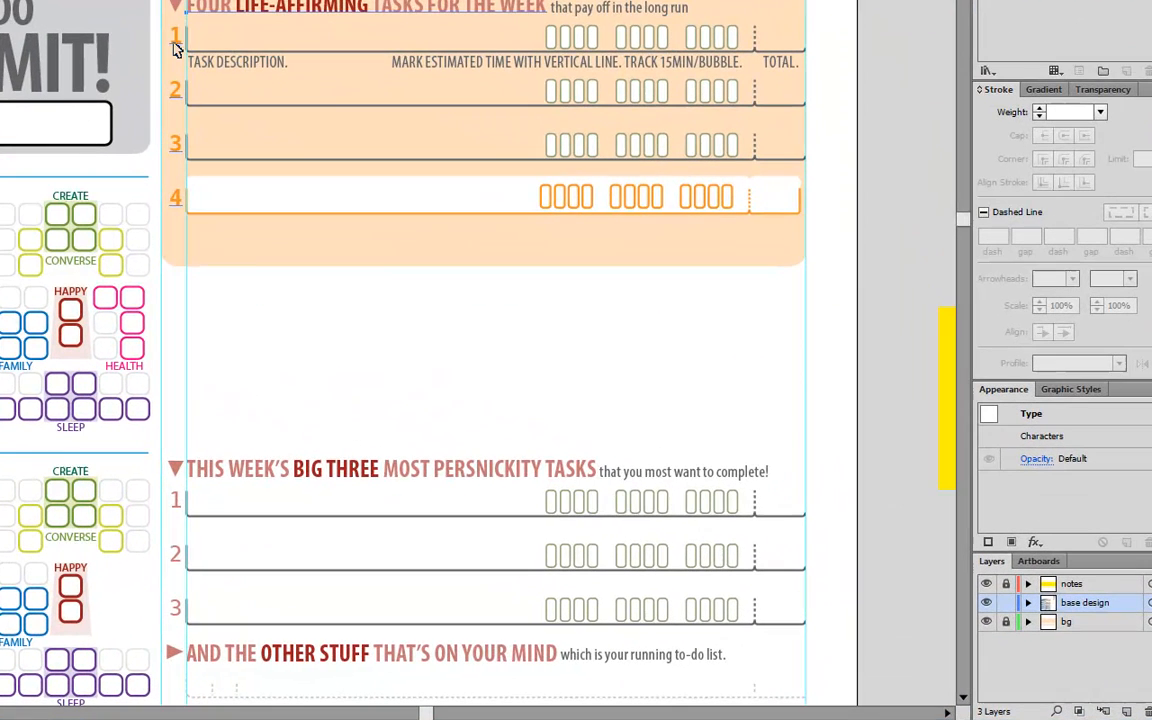
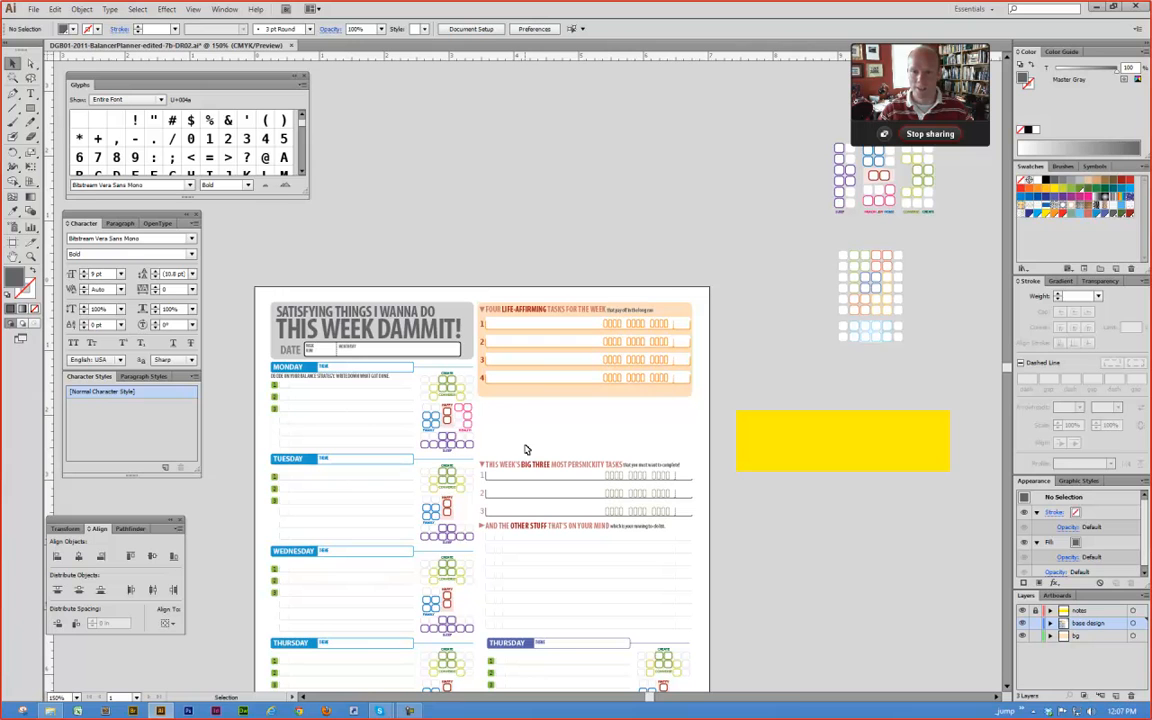
# Step: Set the Four Life-Affirming Tasks heading's font size to 12 pt
pyautogui.click(524, 315)
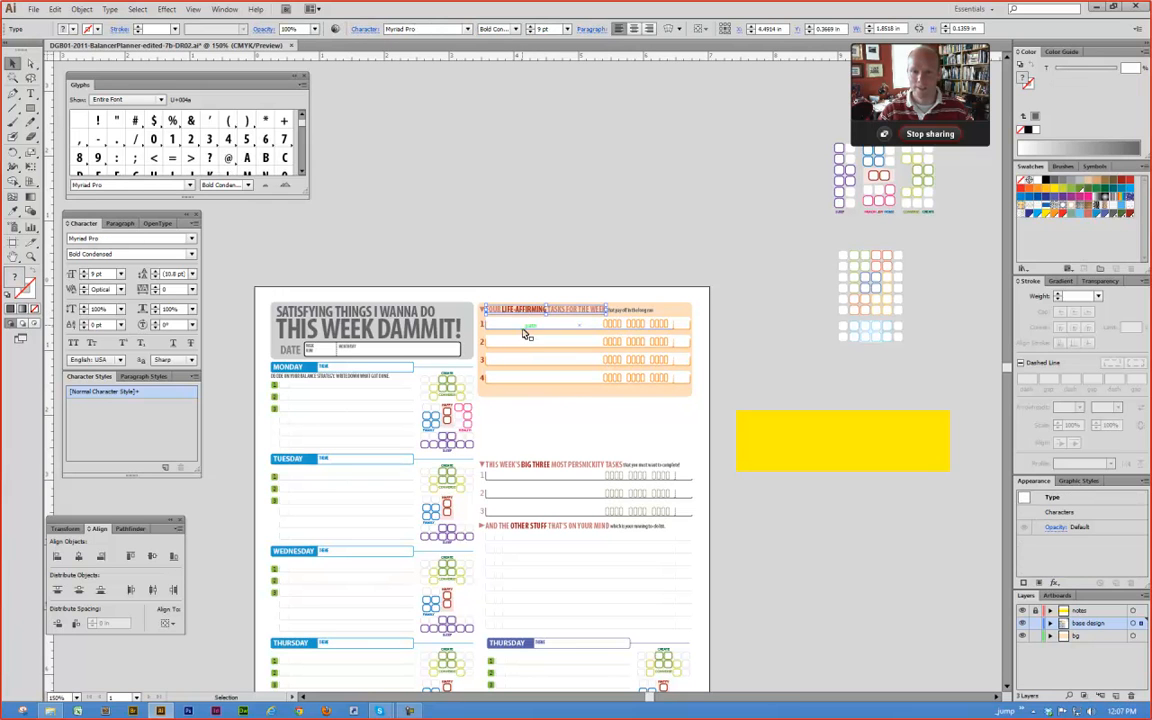
pyautogui.click(567, 29)
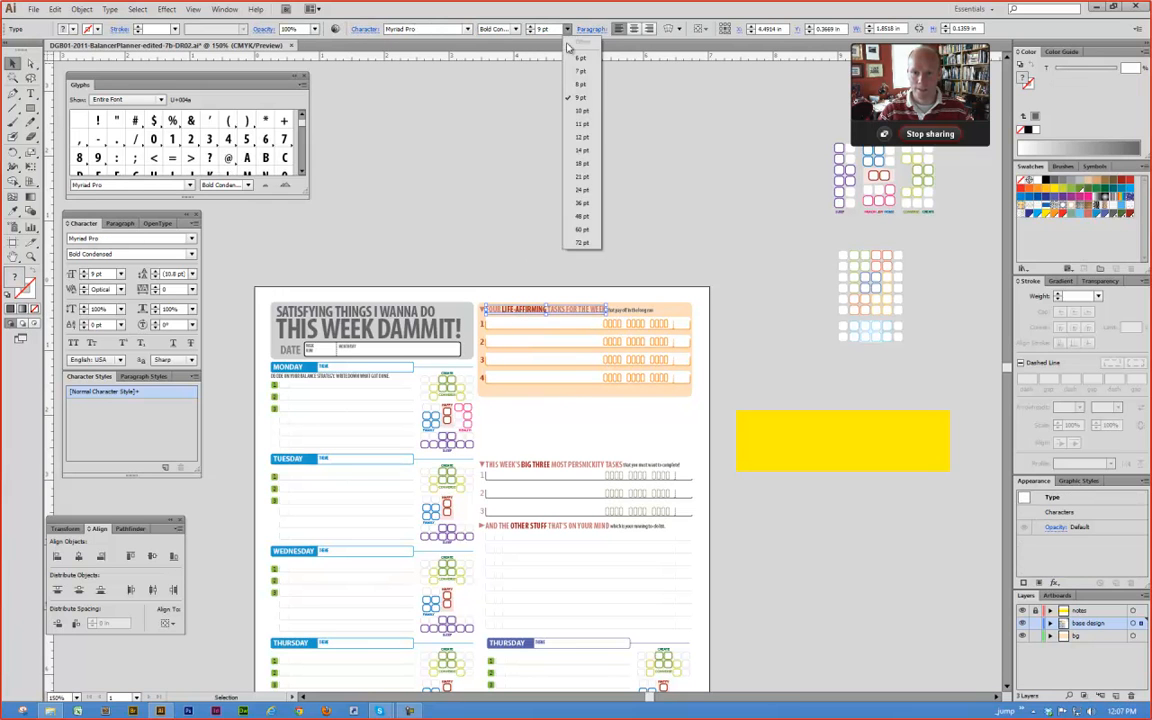
pyautogui.click(578, 136)
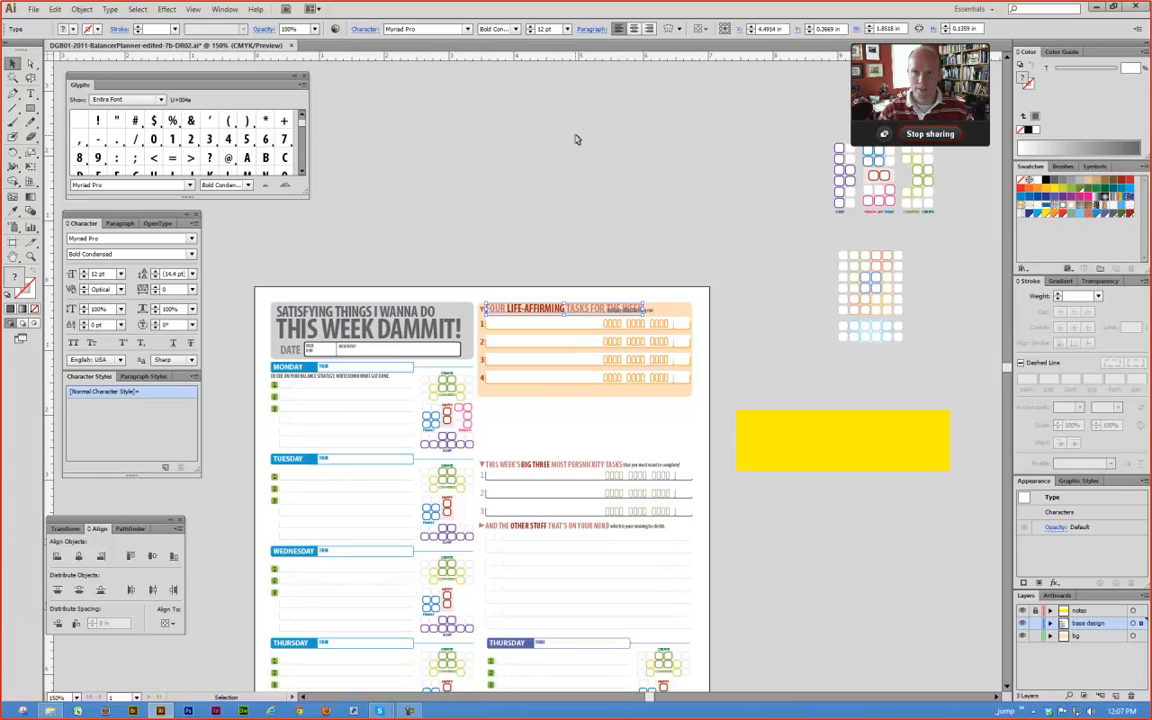
pyautogui.click(560, 168)
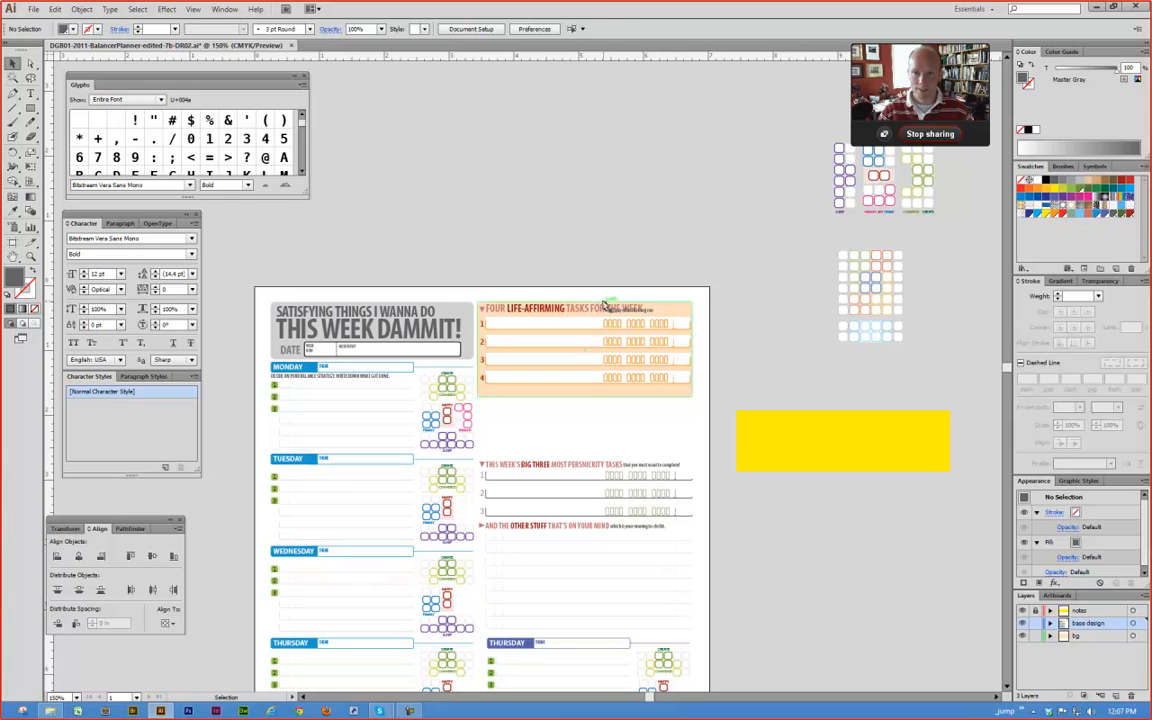
# Step: Shift the four task rows and the heading slightly down, and place the "that pay off in the long run" subtitle beneath the heading
pyautogui.click(645, 331)
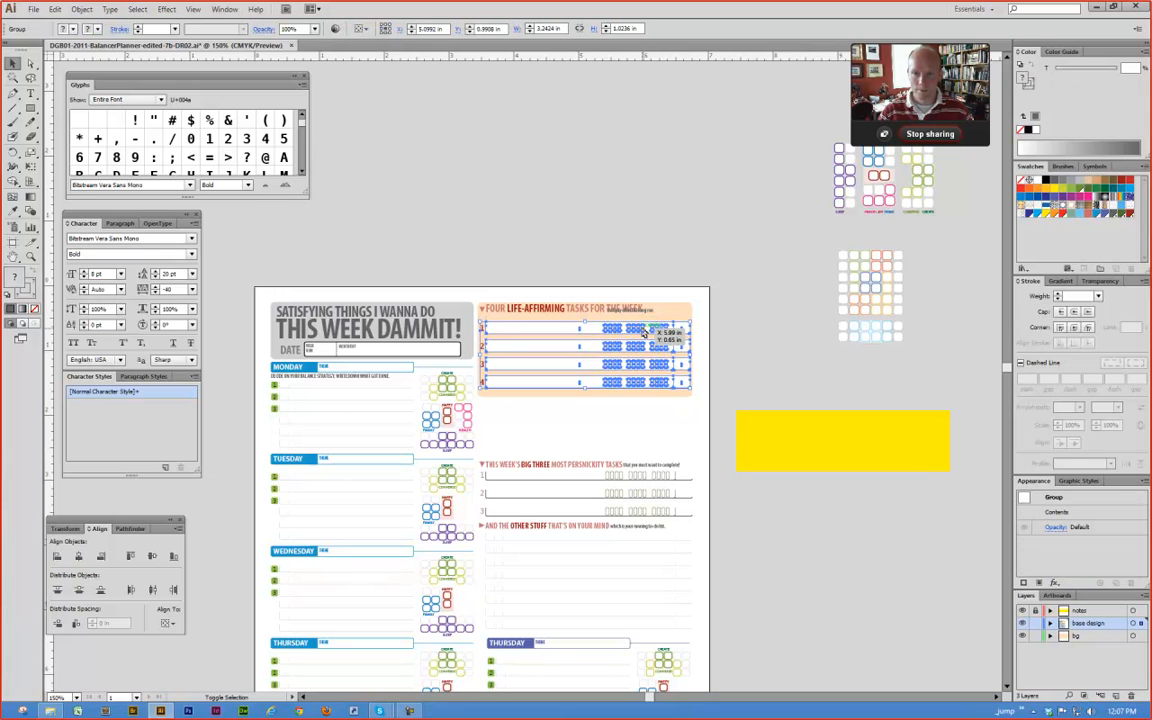
pyautogui.click(643, 234)
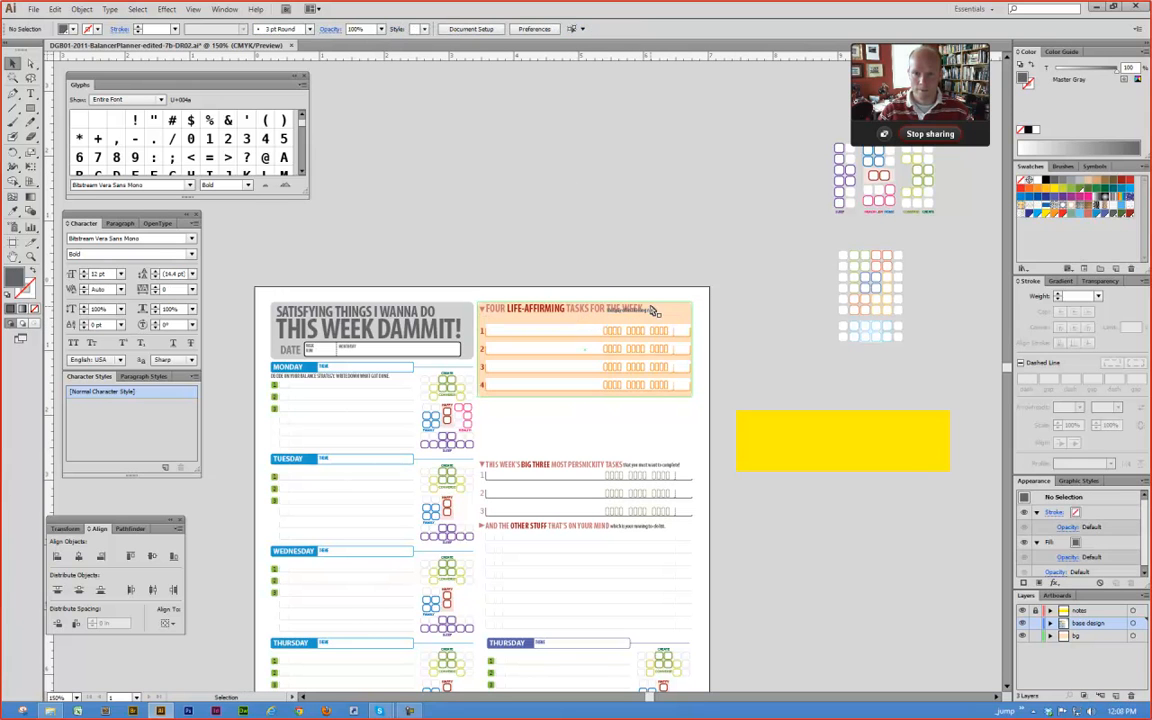
pyautogui.moveTo(600, 309); pyautogui.dragTo(557, 310)
pyautogui.click(574, 240)
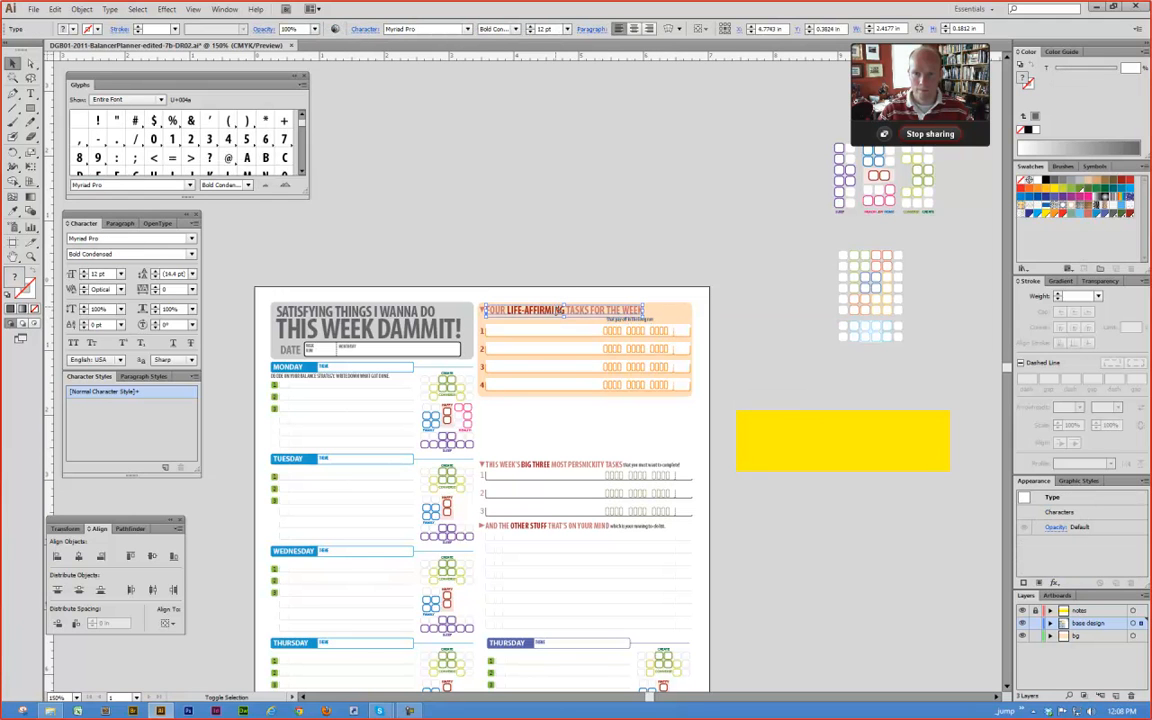
pyautogui.click(543, 235)
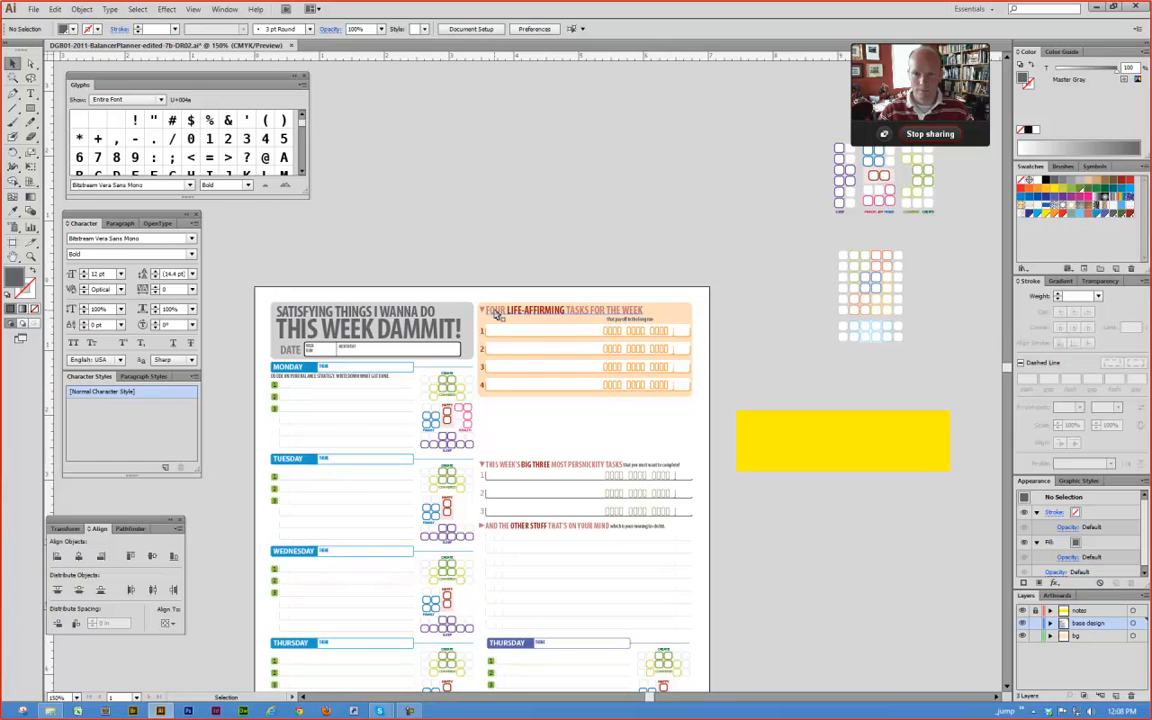
# Step: Compare the Monday day header with the Four Life-Affirming Tasks heading at full-page scale, inspecting each one's properties
pyautogui.hotkey('ctrl', '-')
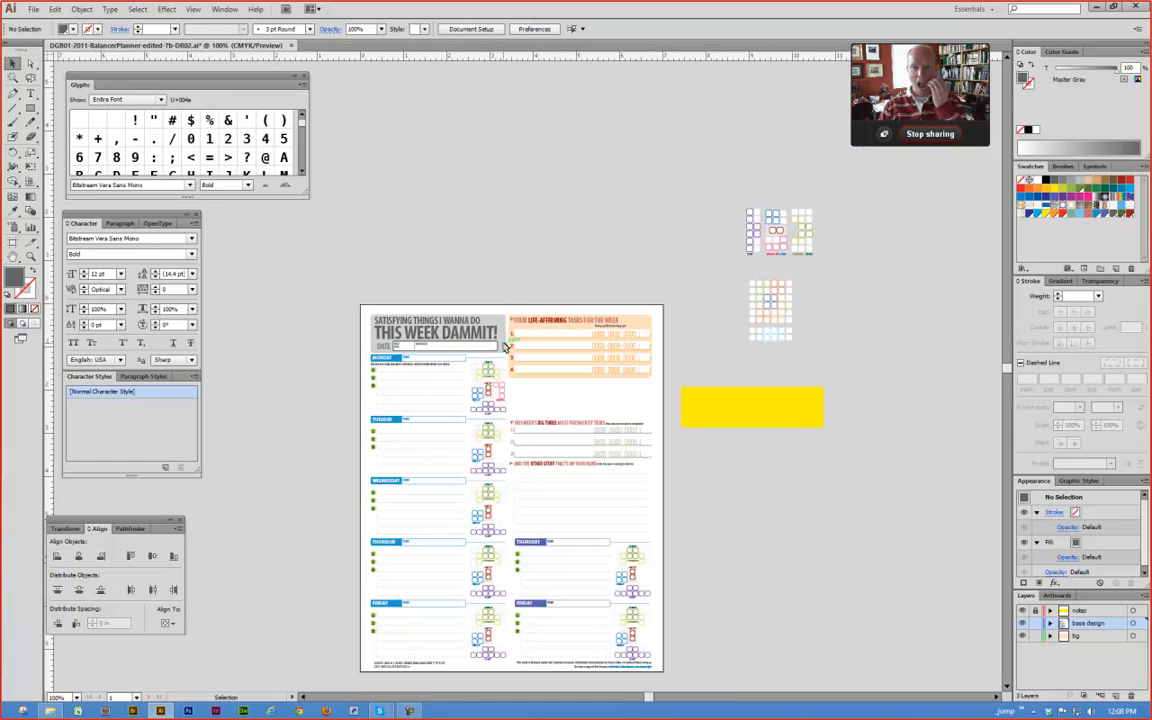
pyautogui.press('a')
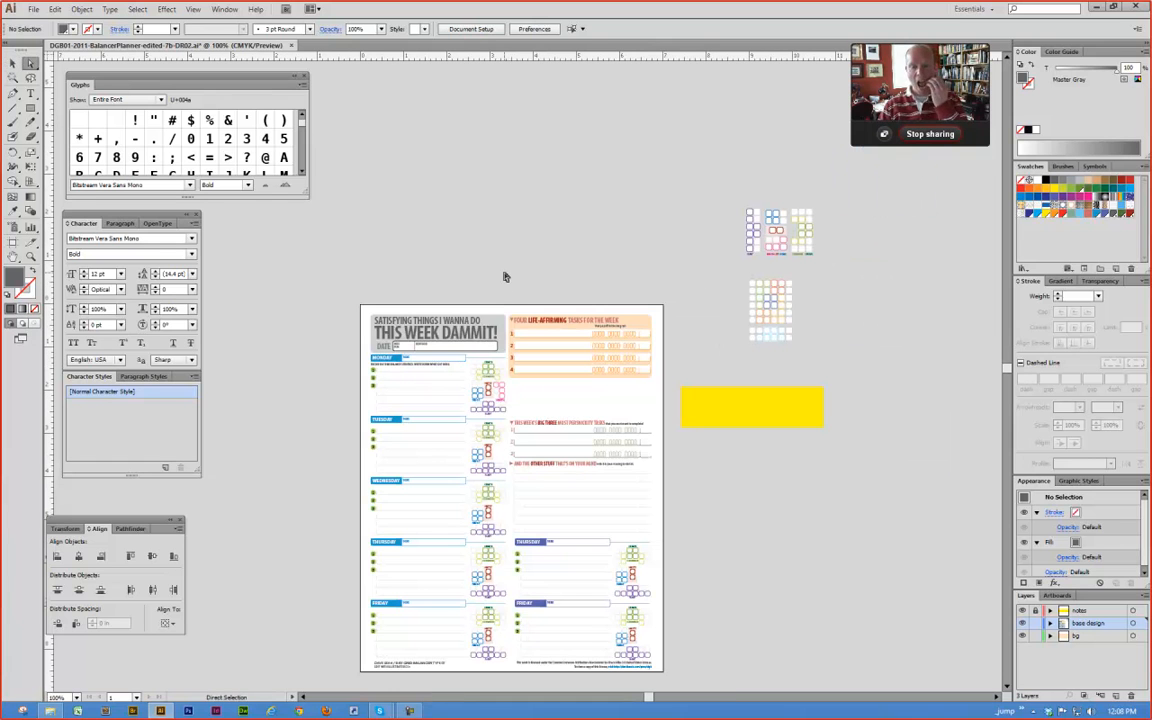
pyautogui.click(381, 357)
pyautogui.click(435, 250)
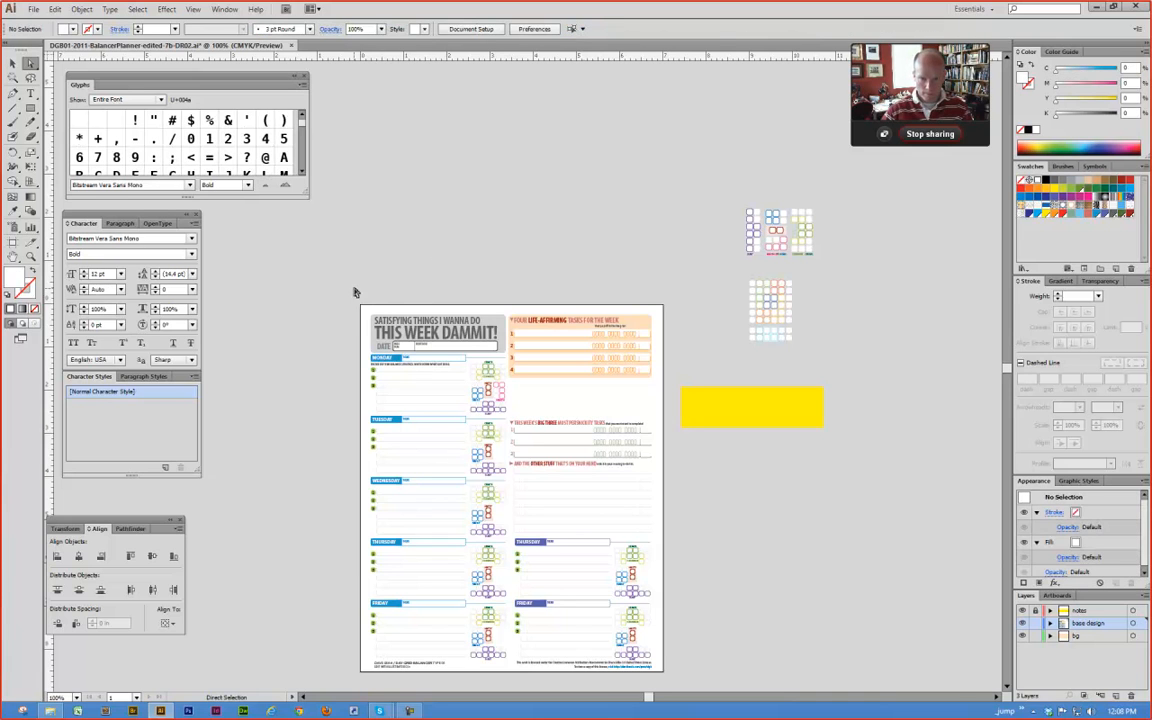
pyautogui.click(379, 358)
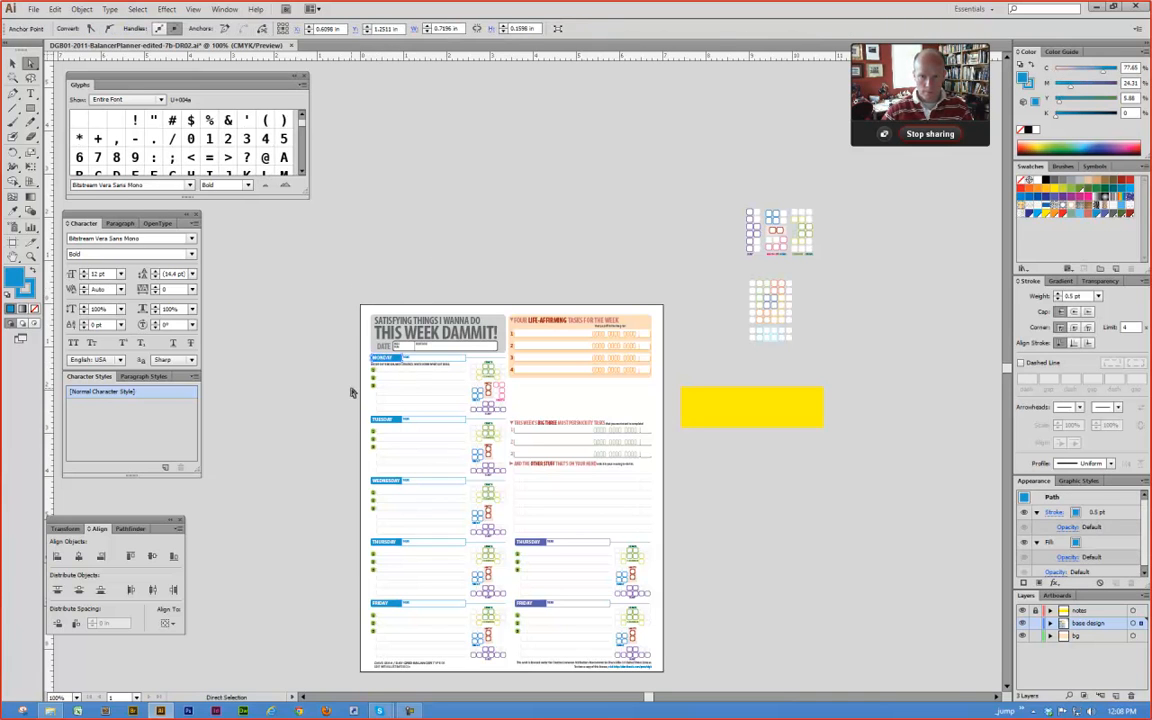
pyautogui.click(530, 323)
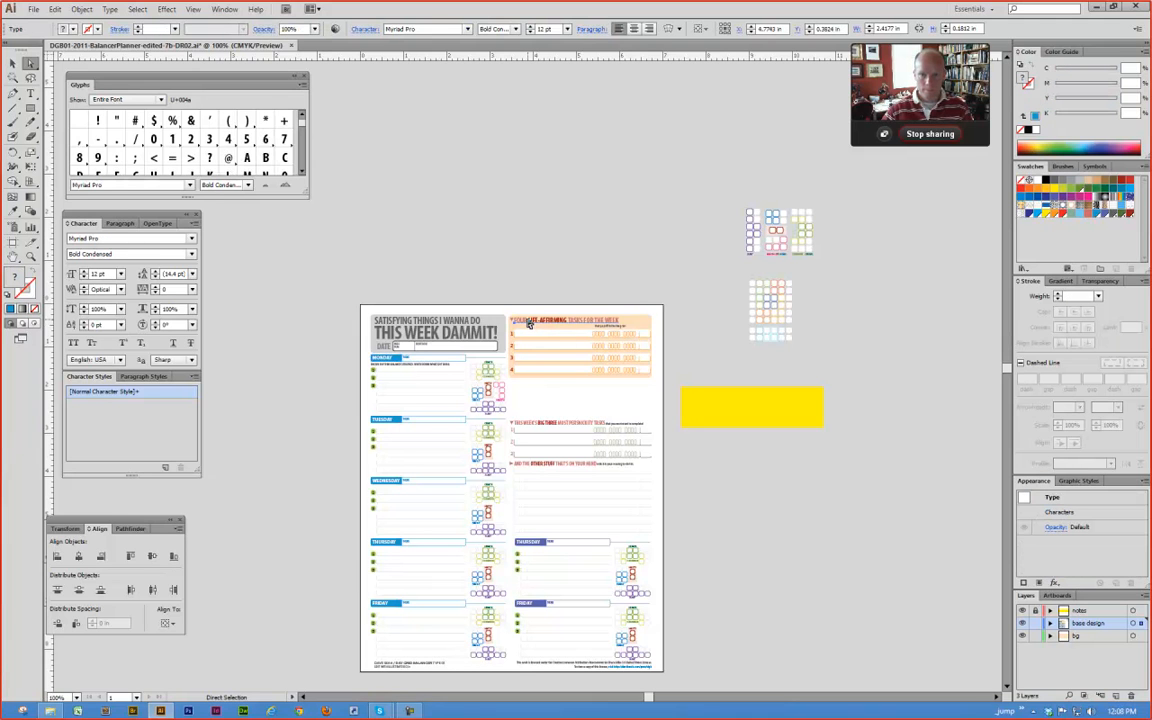
pyautogui.click(385, 358)
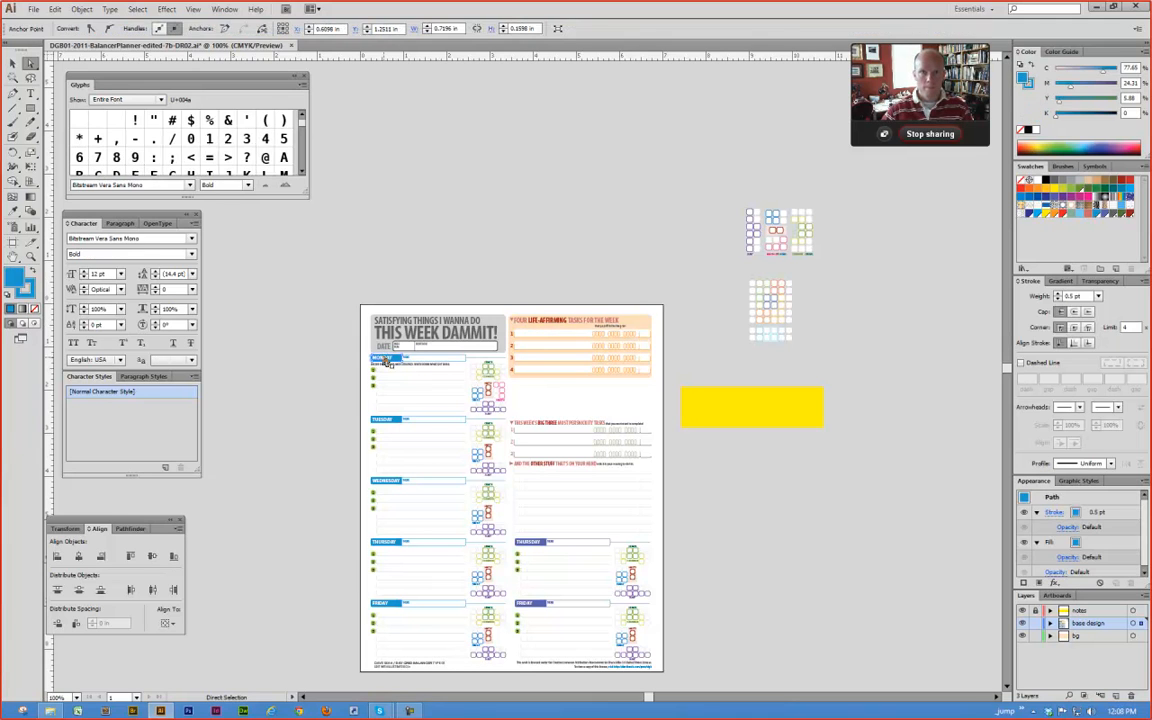
pyautogui.click(532, 324)
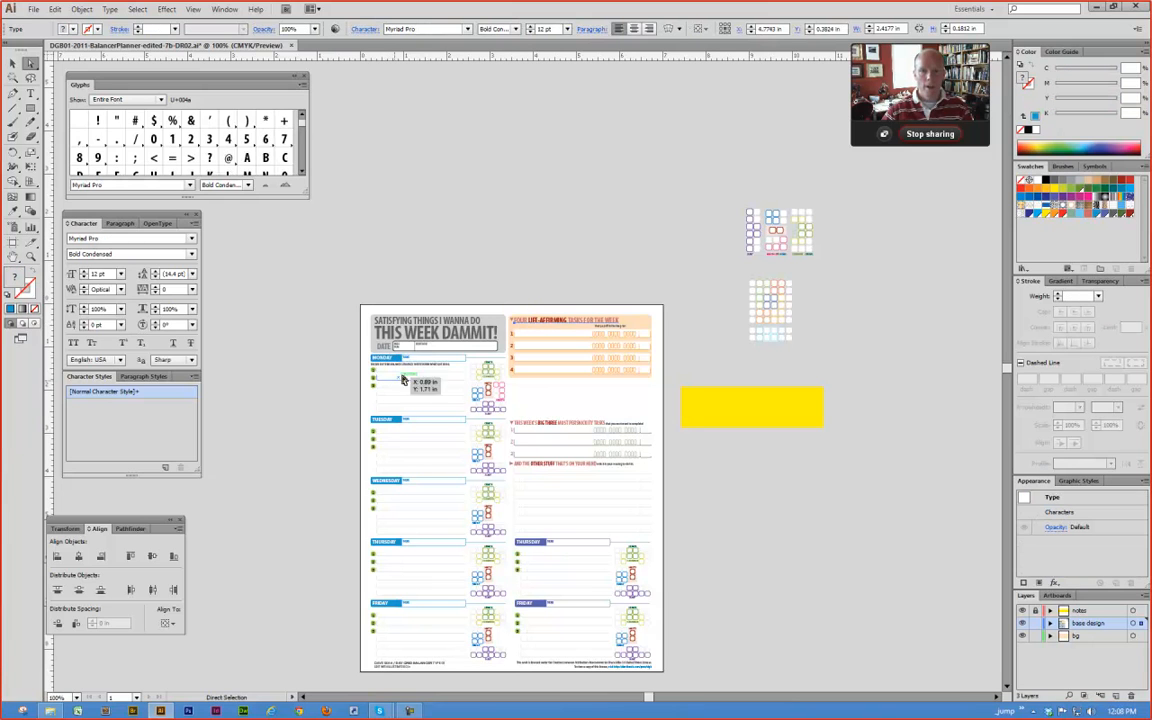
pyautogui.click(355, 270)
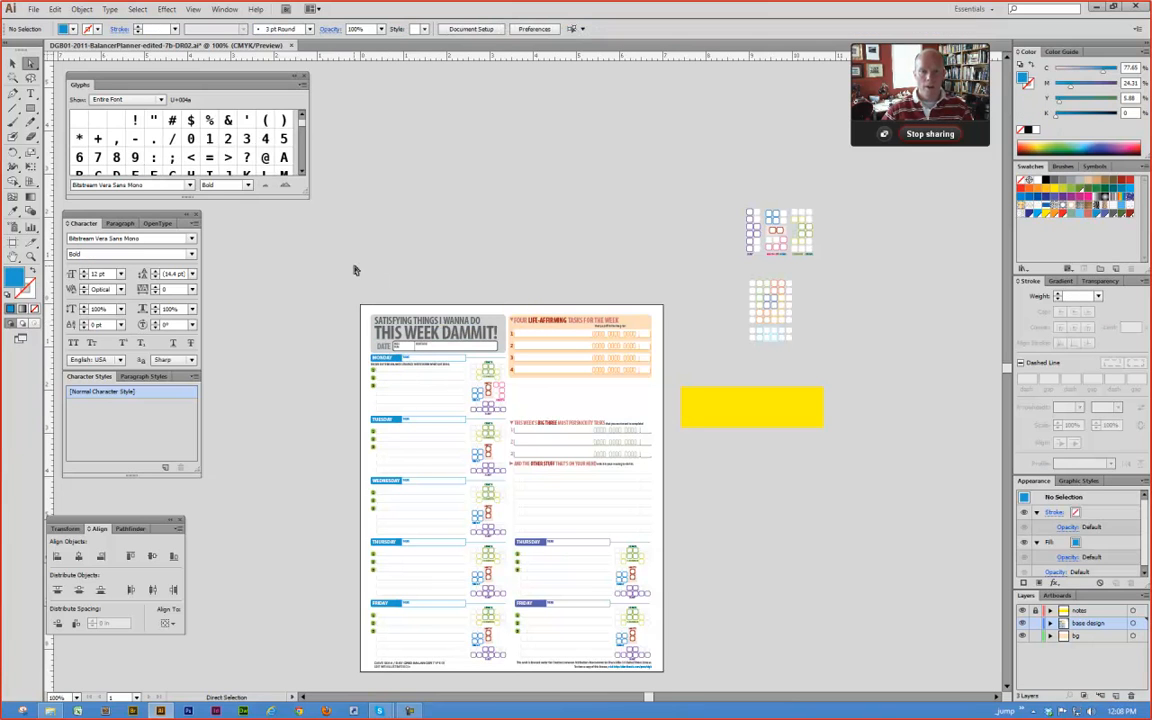
# Step: Examine the MONDAY label's typeface, style and size up close and compare them with the Four Life-Affirming Tasks heading
pyautogui.moveTo(310, 300); pyautogui.dragTo(455, 404)
pyautogui.click(465, 418)
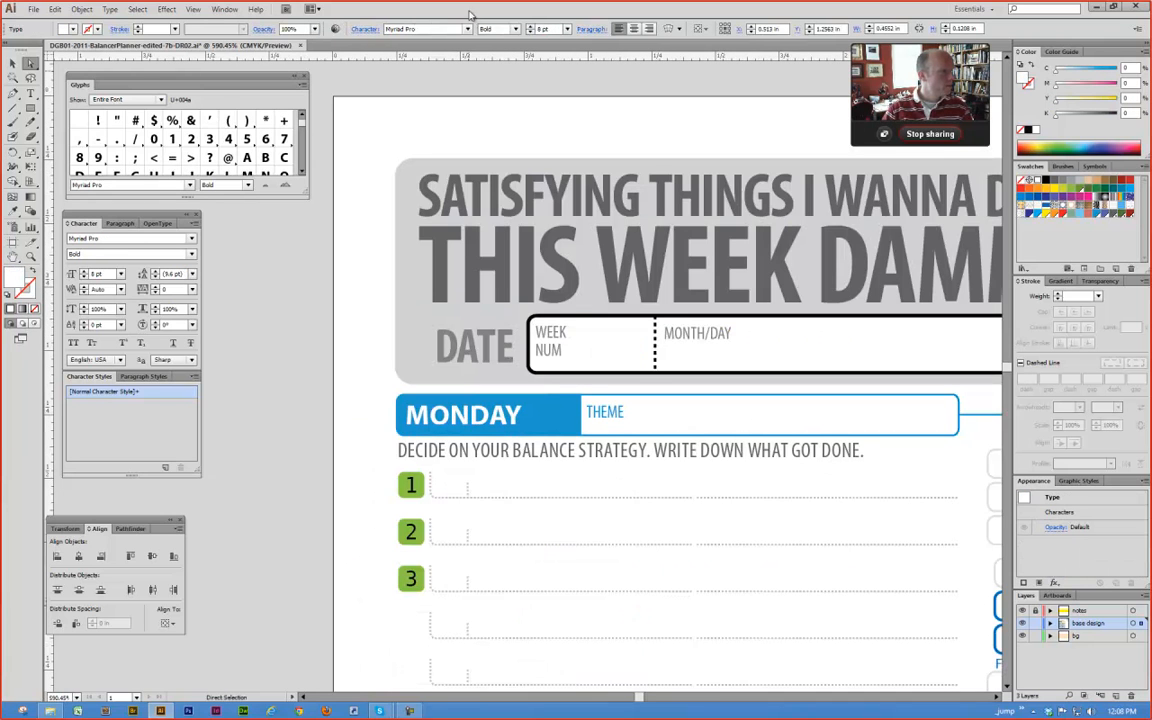
pyautogui.click(466, 84)
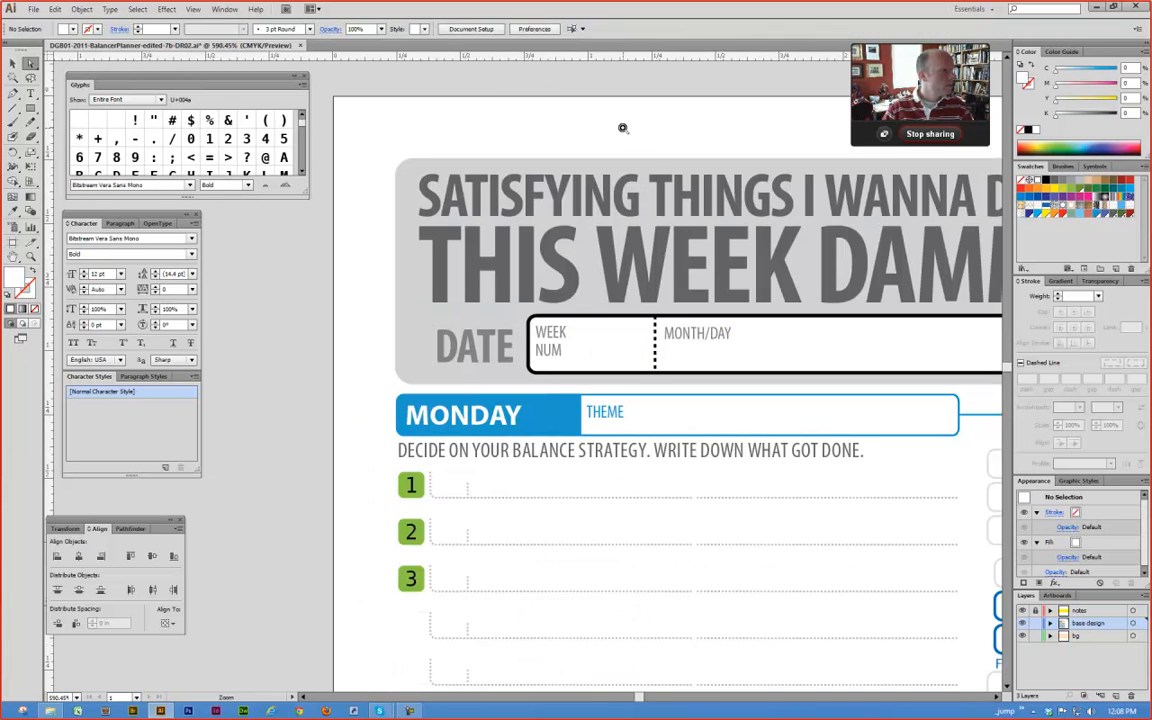
pyautogui.keyDown('ctrl'); pyautogui.keyDown('alt'); pyautogui.click(709, 215); pyautogui.keyUp('alt'); pyautogui.keyUp('ctrl')
pyautogui.keyDown('ctrl'); pyautogui.keyDown('alt'); pyautogui.click(709, 215); pyautogui.keyUp('alt'); pyautogui.keyUp('ctrl')
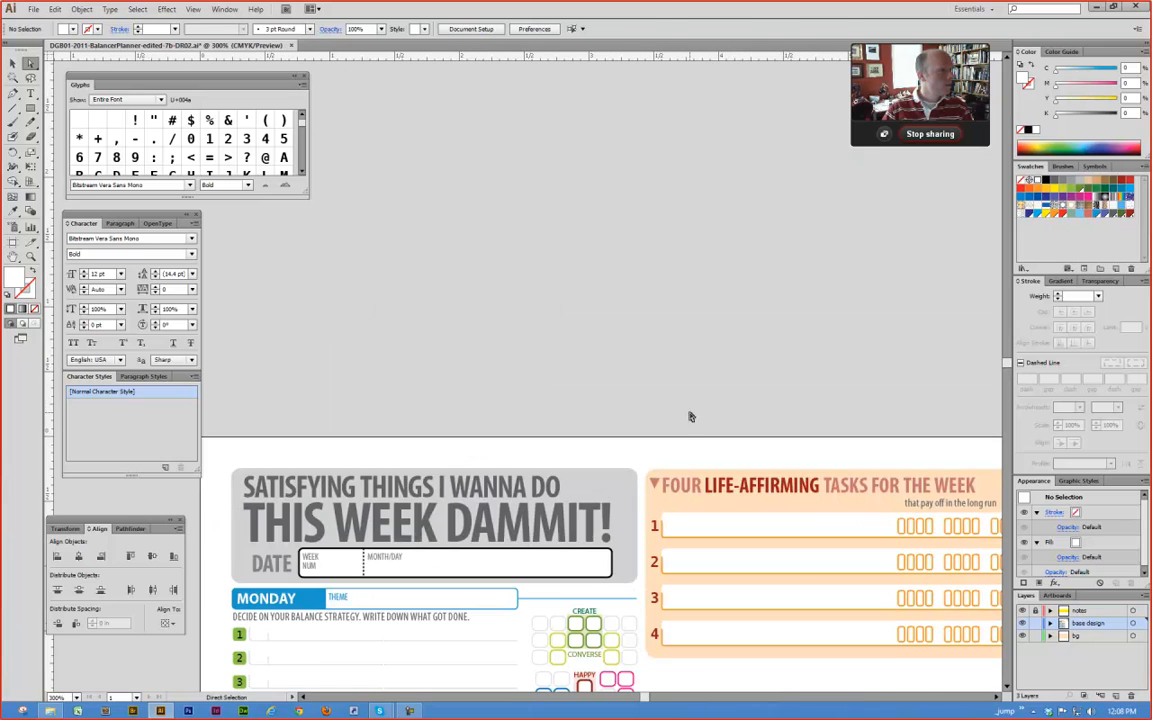
pyautogui.click(714, 487)
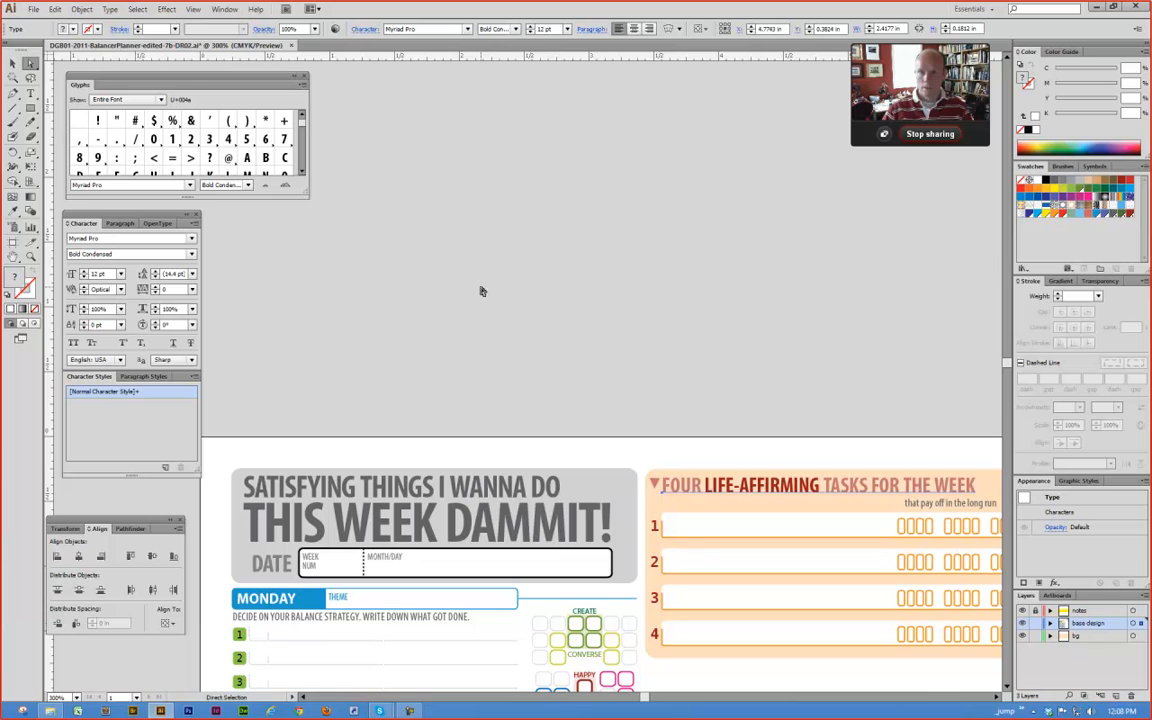
pyautogui.scroll(-2, 481, 291)
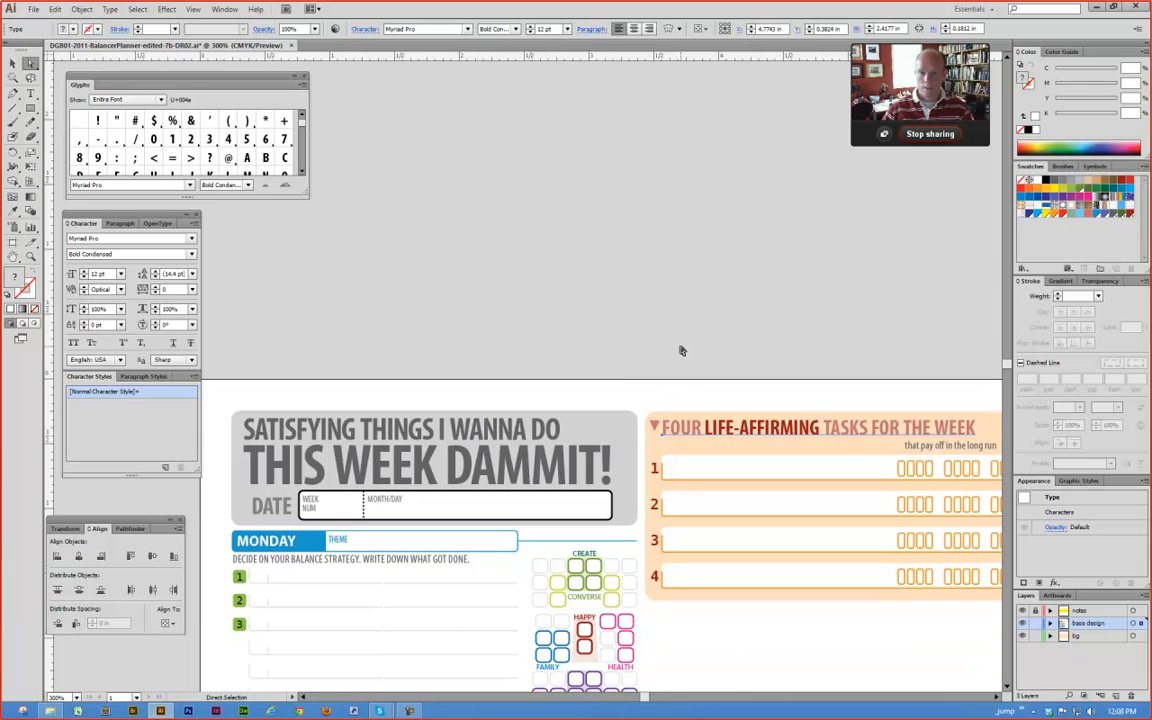
# Step: Copy the letters MOND from the MONDAY label and paste them as separate text on the blank area above the page
pyautogui.click(661, 283)
pyautogui.moveTo(677, 322); pyautogui.dragTo(563, 304)
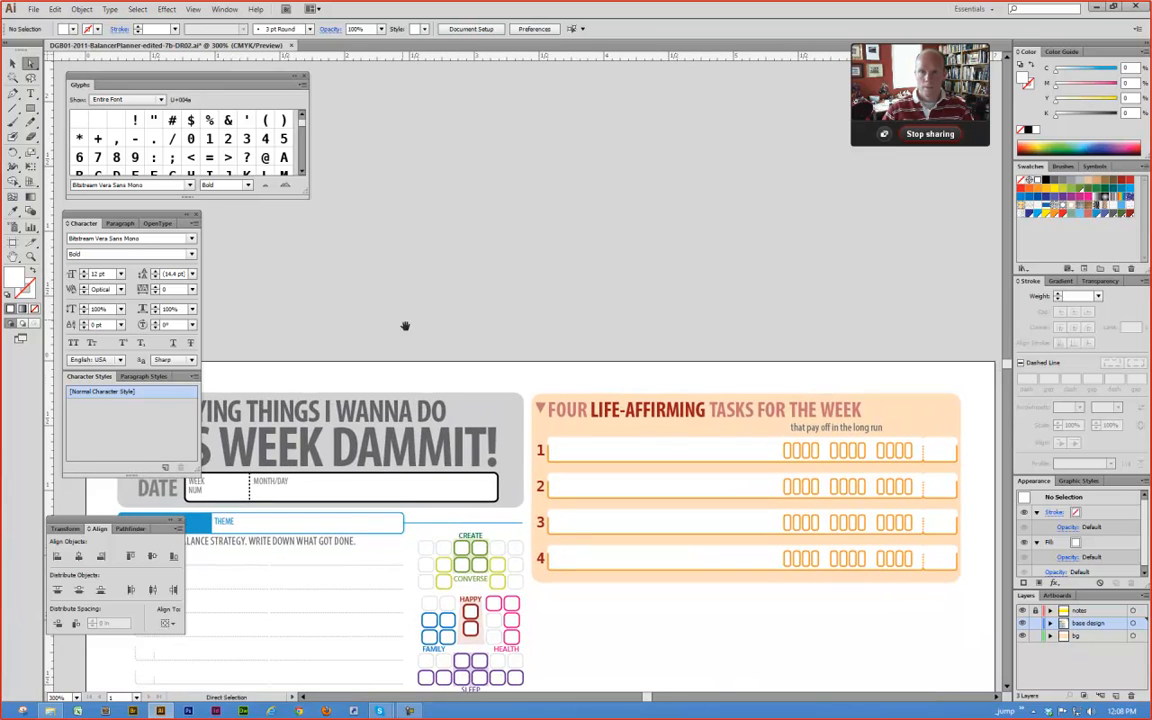
pyautogui.moveTo(405, 326); pyautogui.dragTo(603, 233)
pyautogui.press('t')
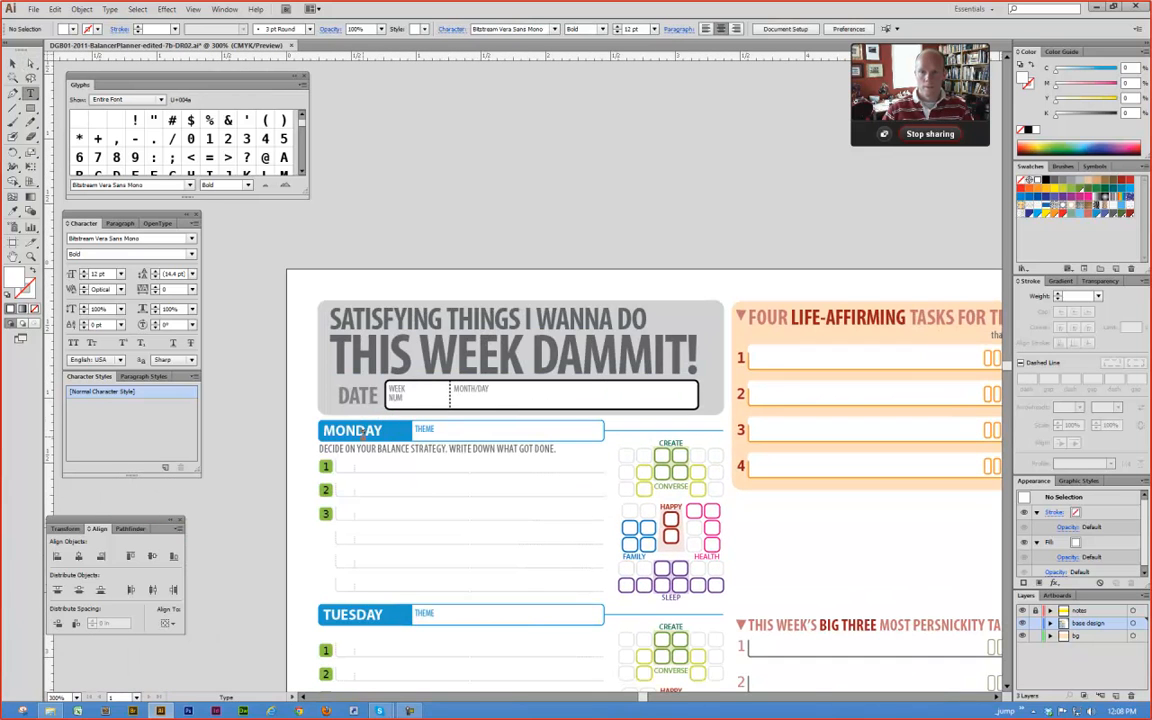
pyautogui.moveTo(368, 432); pyautogui.dragTo(324, 432)
pyautogui.hotkey('ctrl', 'c')
pyautogui.keyDown('ctrl'); pyautogui.click(410, 196); pyautogui.keyUp('ctrl')
pyautogui.click(399, 169)
pyautogui.hotkey('ctrl', 'v')
pyautogui.moveTo(419, 165); pyautogui.dragTo(433, 161)
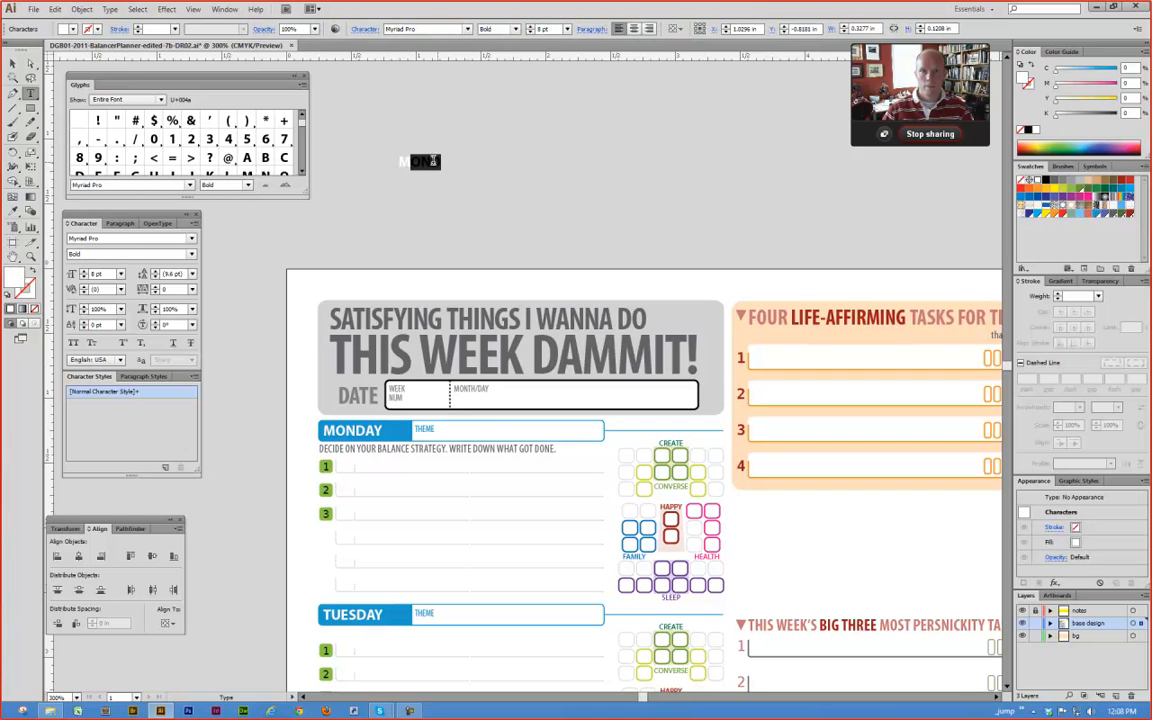
pyautogui.keyDown('ctrl'); pyautogui.click(522, 204); pyautogui.keyUp('ctrl')
# Step: Check the Four Life-Affirming Tasks heading, then try the test text "FOUR LIFE" in the Myriad font above the page
pyautogui.press('a')
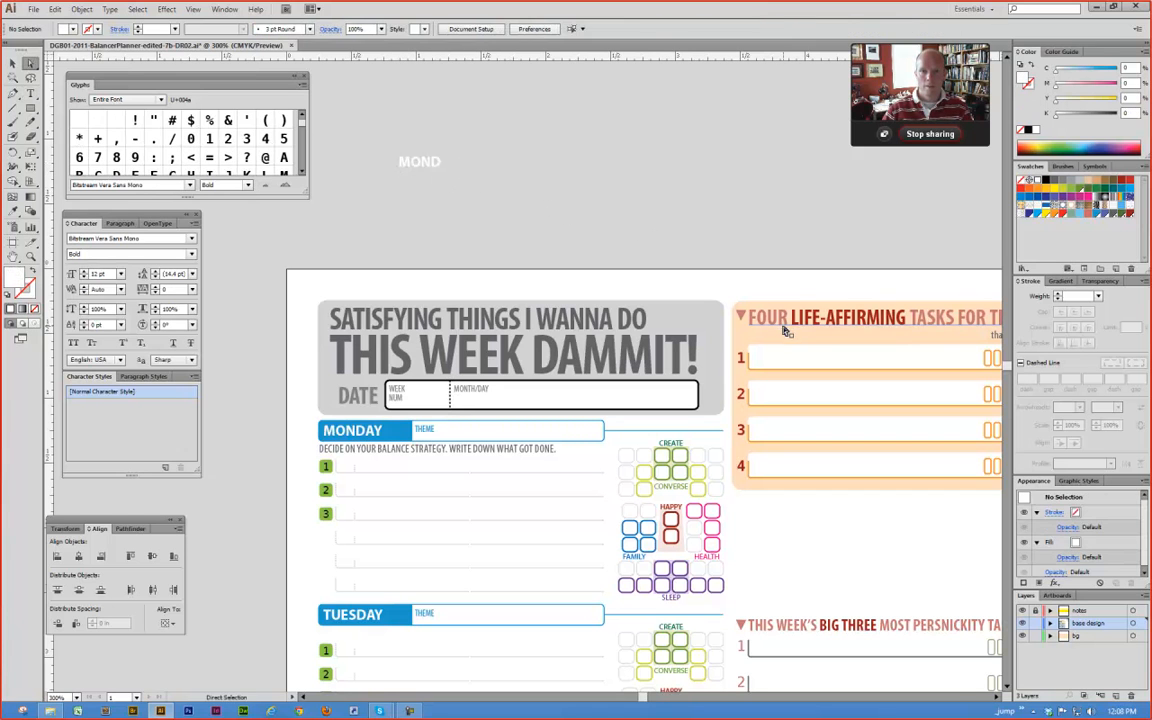
pyautogui.click(779, 323)
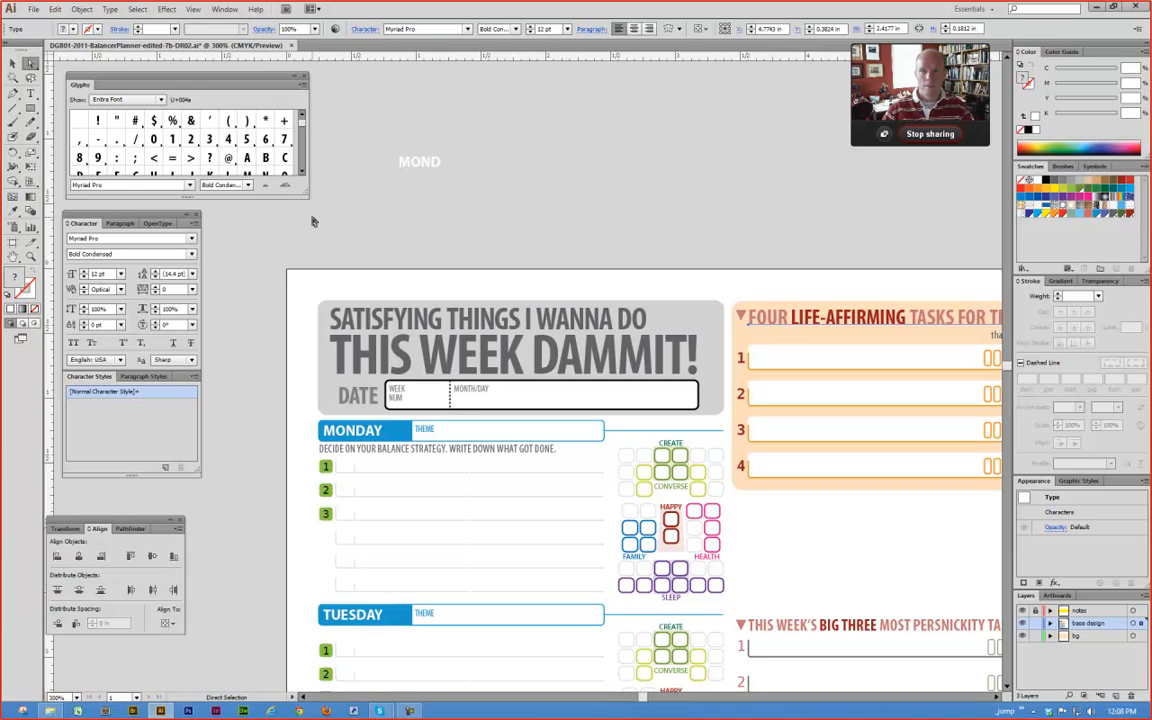
pyautogui.press('t')
pyautogui.keyDown('ctrl'); pyautogui.keyDown('alt'); pyautogui.click(608, 219); pyautogui.keyUp('alt'); pyautogui.keyUp('ctrl')
pyautogui.moveTo(592, 262); pyautogui.dragTo(491, 202)
pyautogui.click(500, 321)
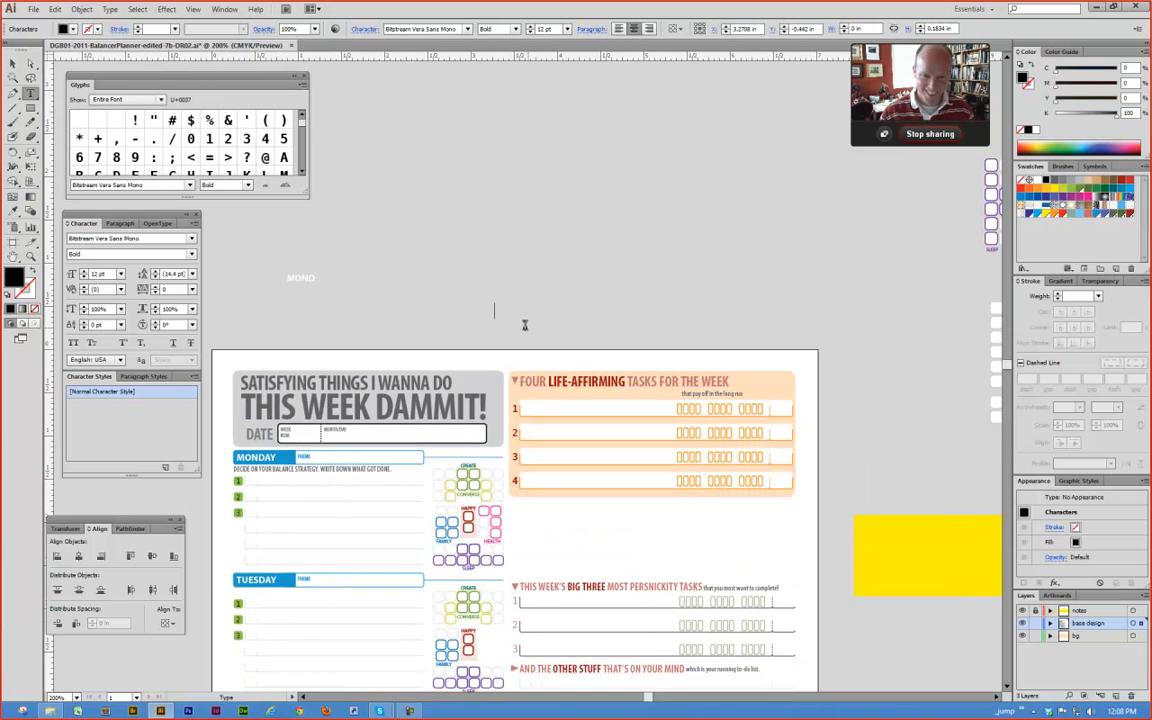
pyautogui.write('FOUR LIFE')
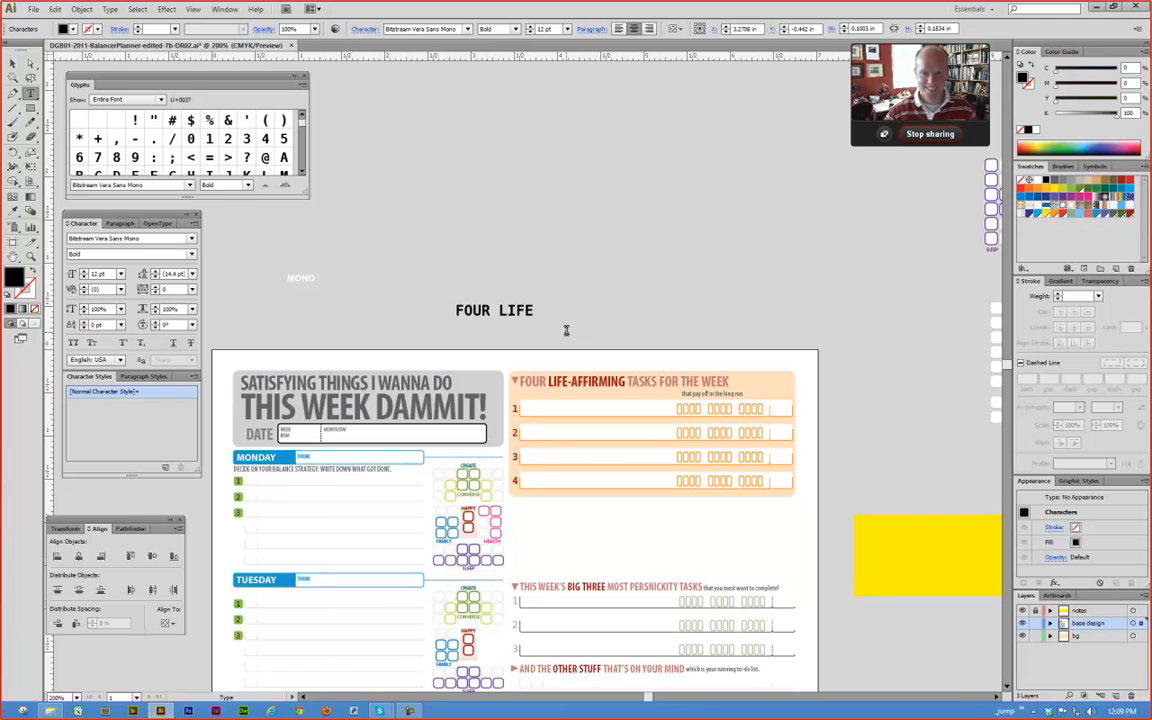
pyautogui.hotkey('ctrl', 'a')
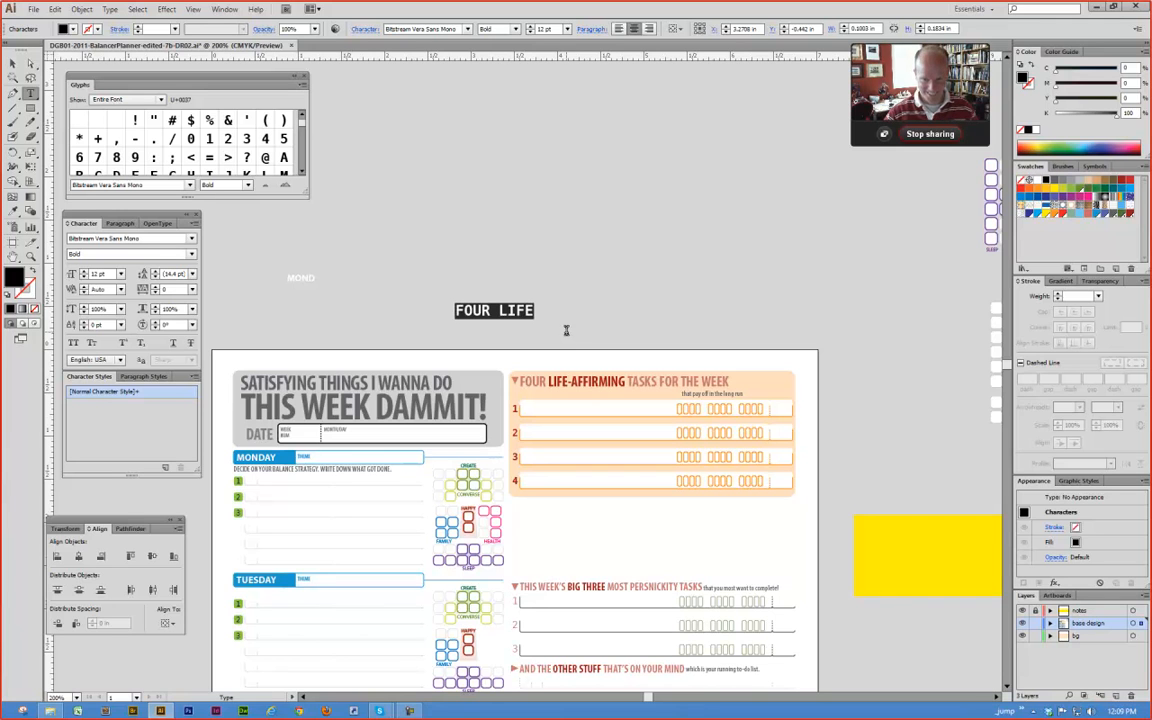
pyautogui.click(422, 29)
pyautogui.write('Myriad')
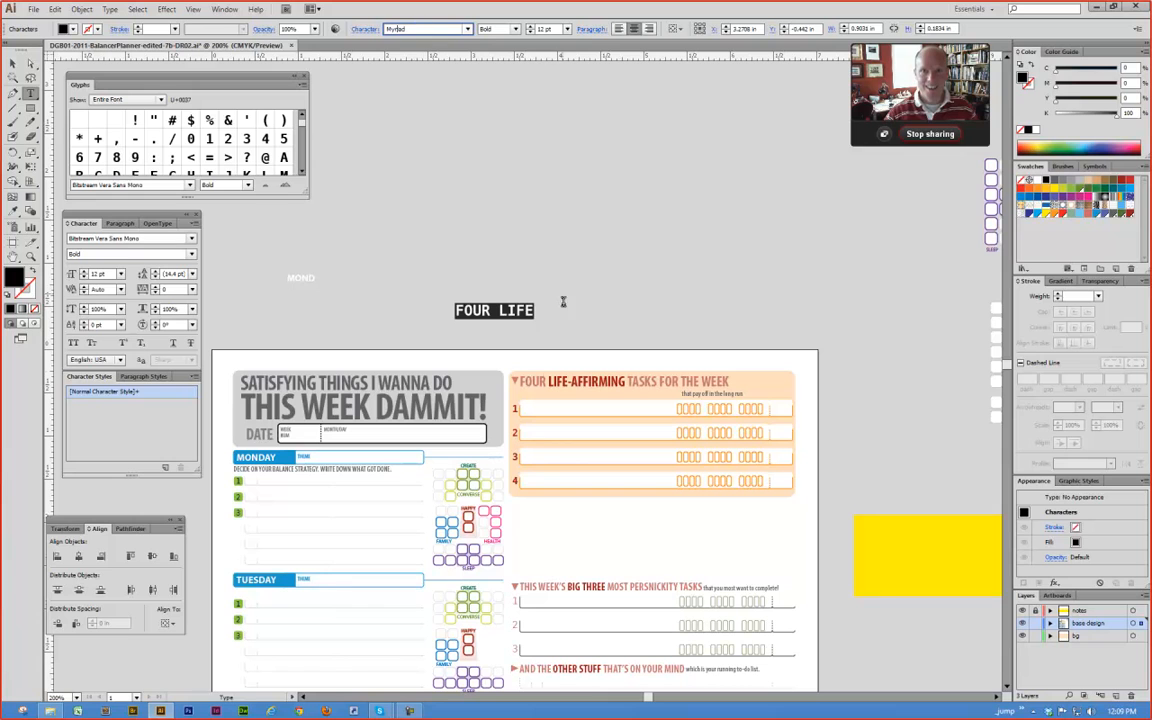
pyautogui.press('Return')
# Step: Undo the font change on the FOUR LIFE test text and delete that text from above the page
pyautogui.moveTo(546, 379); pyautogui.dragTo(586, 377)
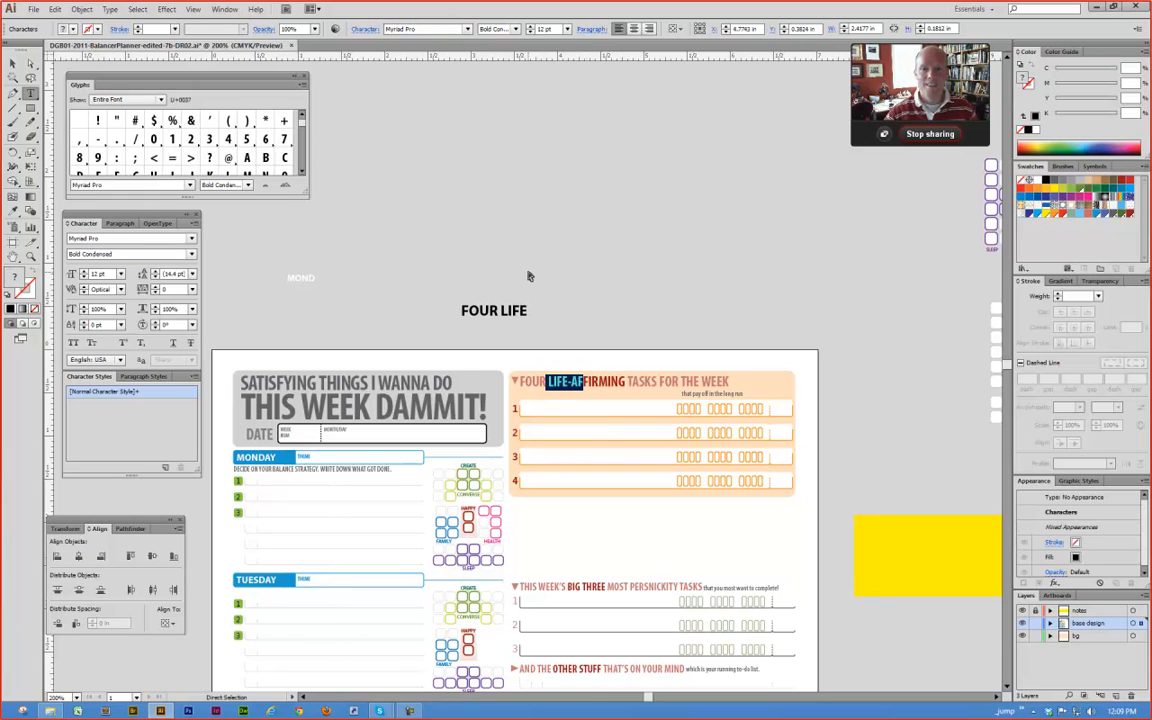
pyautogui.hotkey('ctrl', 'z')
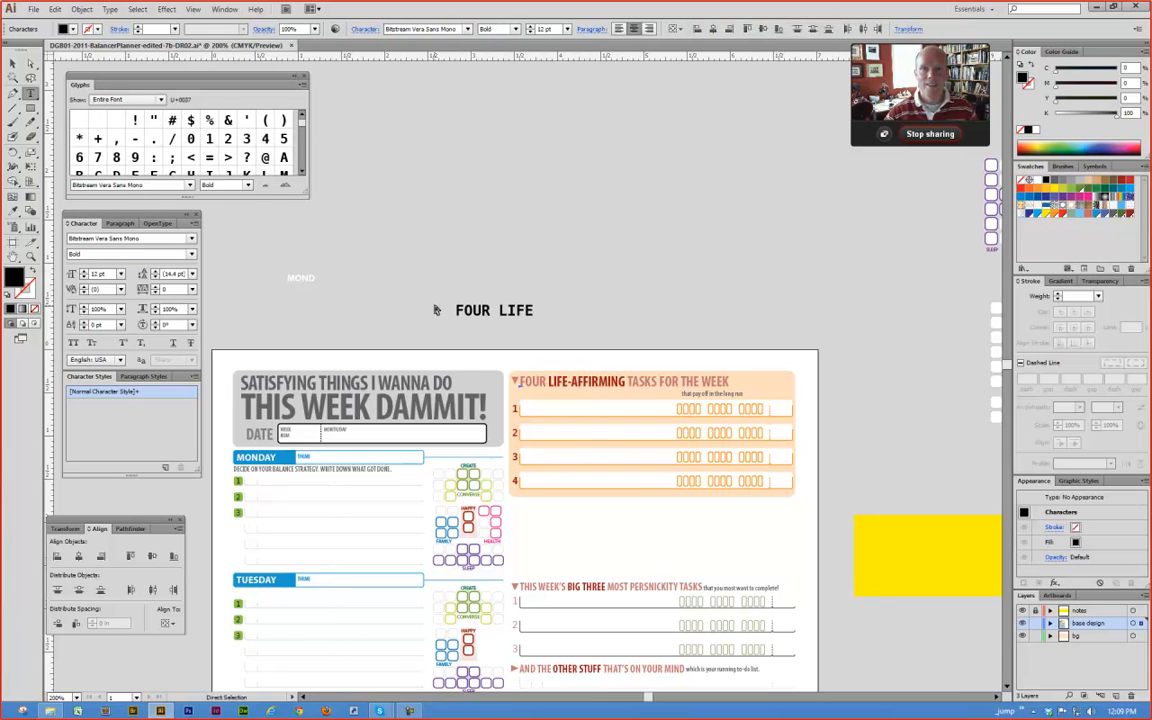
pyautogui.press('Escape')
pyautogui.press('Delete')
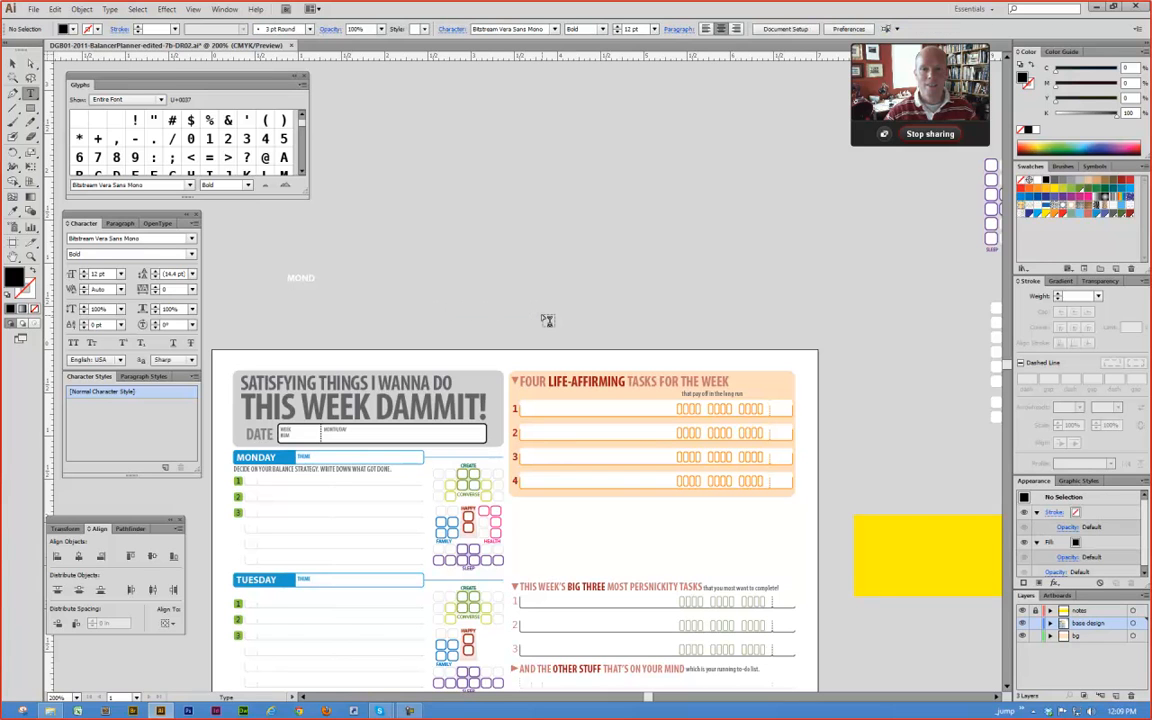
# Step: Examine the character settings across the full Four Life-Affirming Tasks heading text
pyautogui.moveTo(522, 381); pyautogui.dragTo(606, 365)
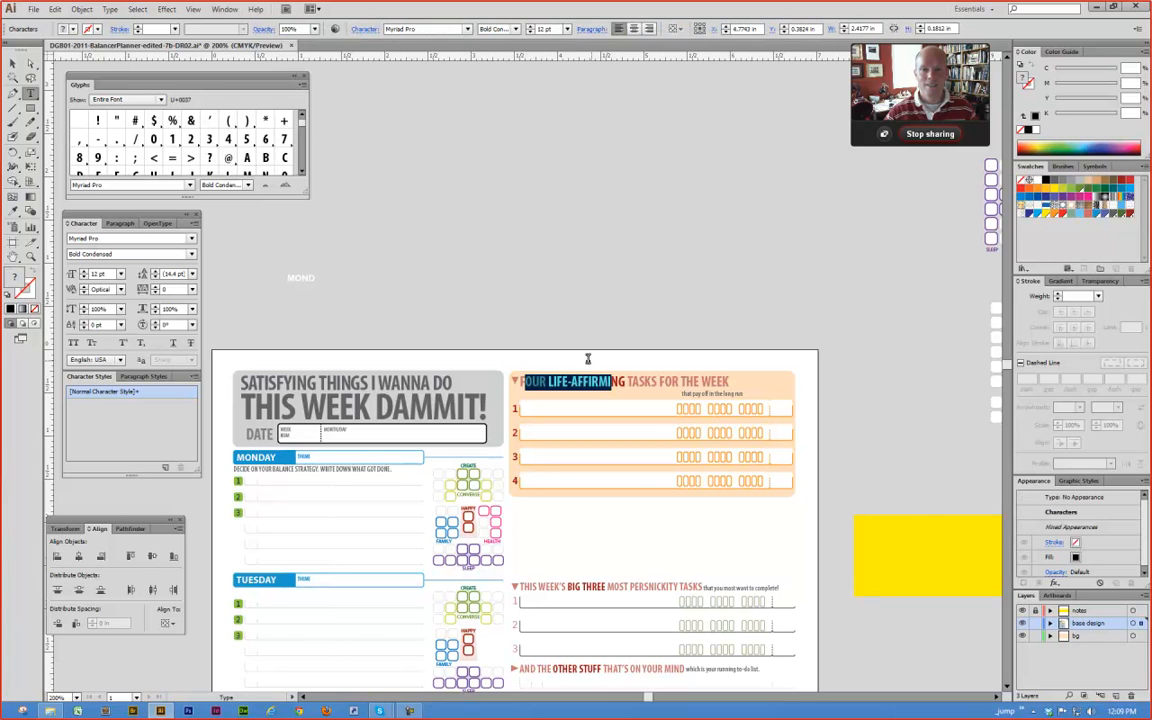
pyautogui.keyDown('ctrl'); pyautogui.click(449, 307); pyautogui.keyUp('ctrl')
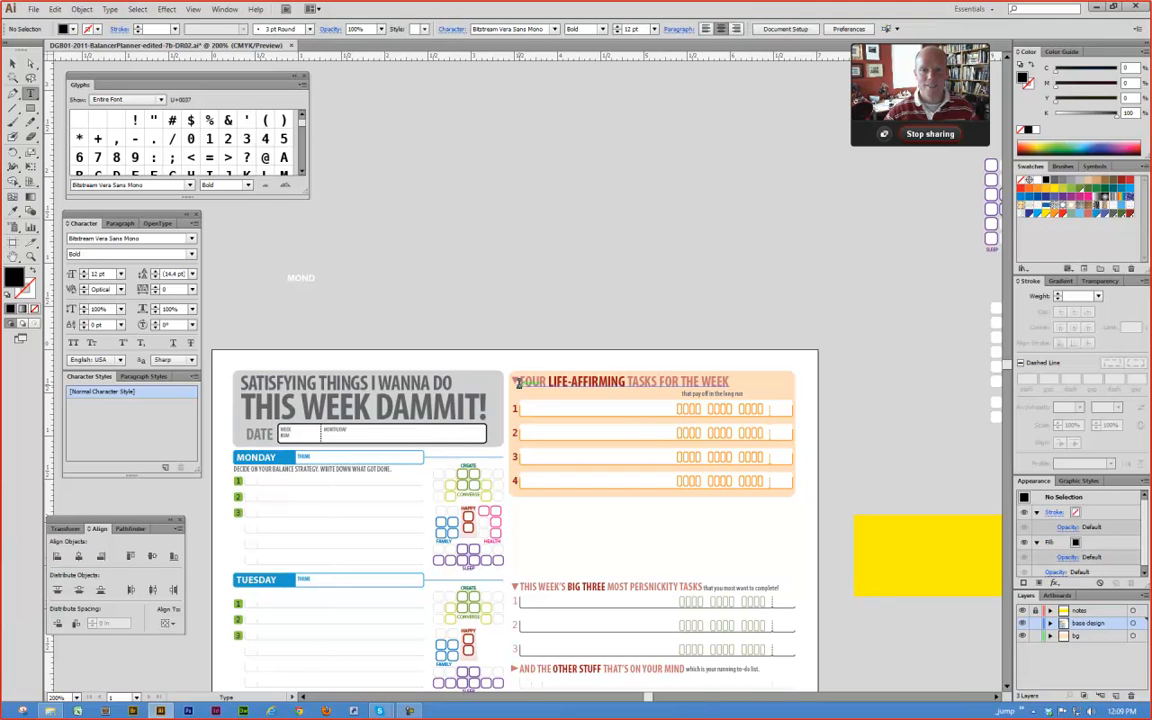
pyautogui.click(522, 381)
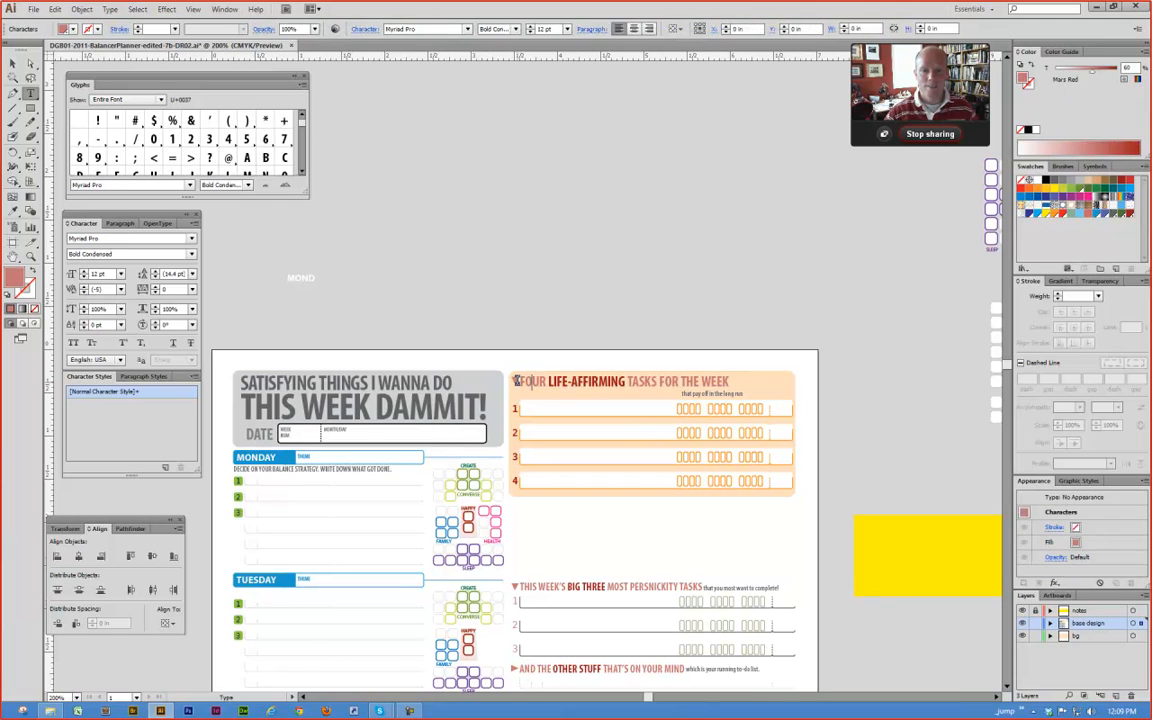
pyautogui.moveTo(520, 381); pyautogui.dragTo(748, 370)
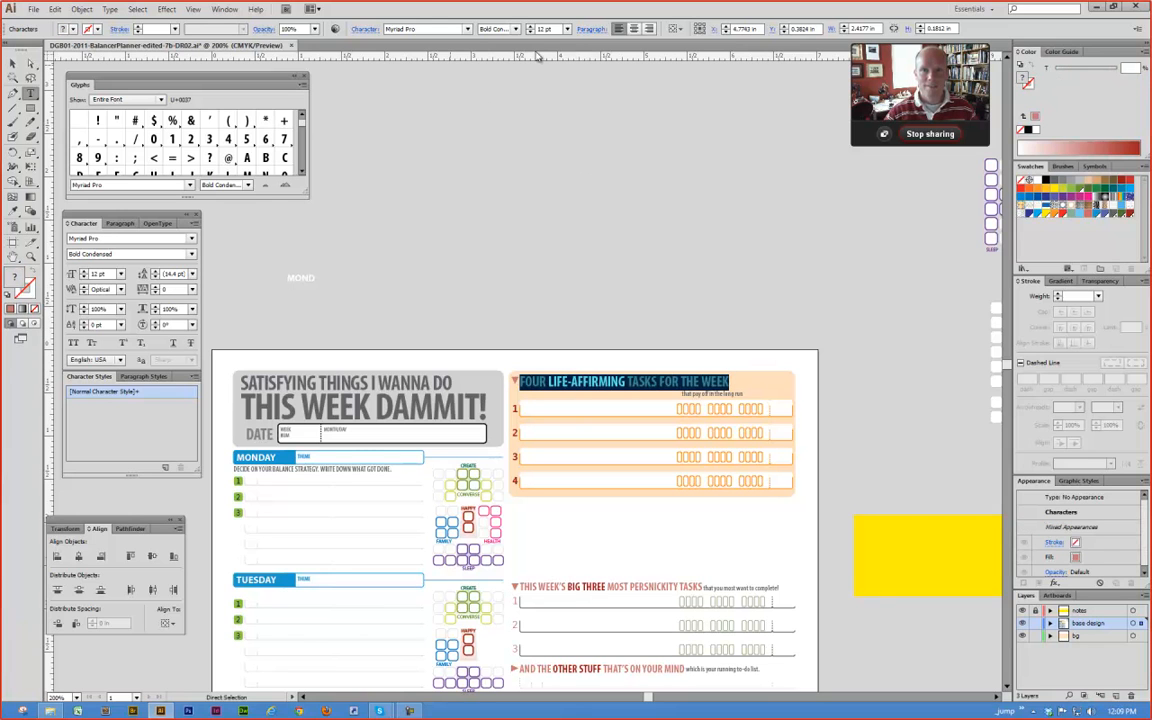
pyautogui.keyDown('ctrl'); pyautogui.click(512, 218); pyautogui.keyUp('ctrl')
# Step: Inspect the MONDAY label and its blue header bar, and compare their type settings with the Four Life-Affirming Tasks heading
pyautogui.hotkey('ctrl', '-')
pyautogui.hotkey('ctrl', '-')
pyautogui.hotkey('ctrl', '-')
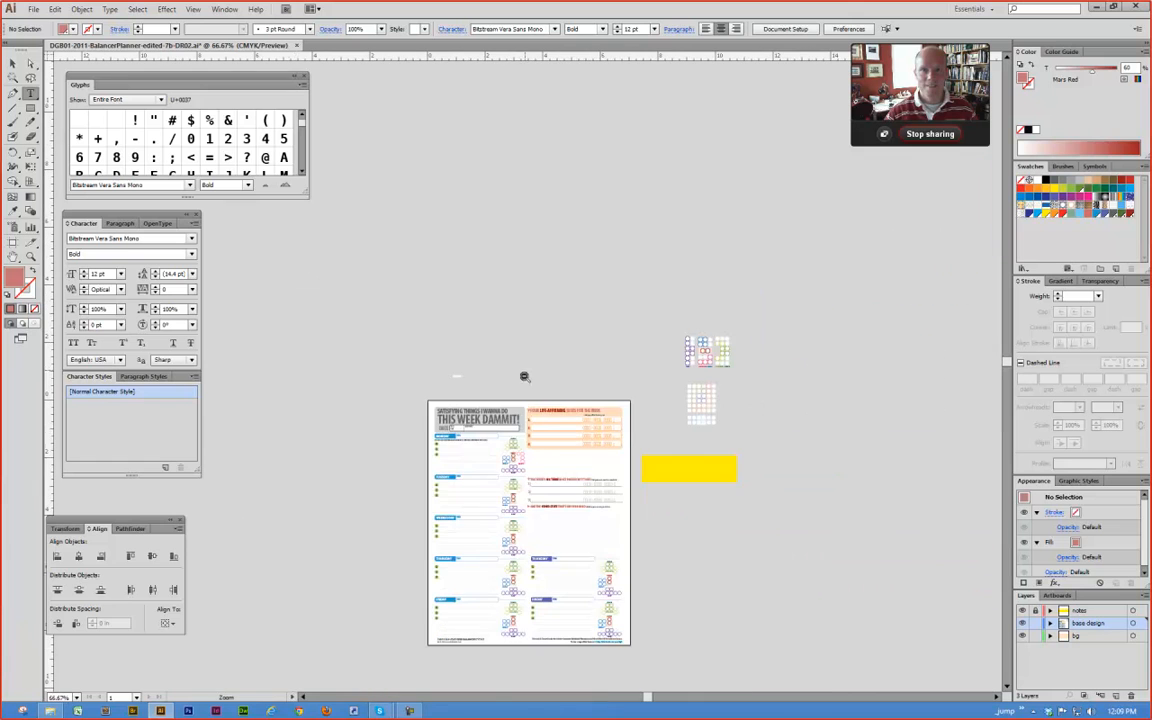
pyautogui.moveTo(428, 385); pyautogui.dragTo(600, 488)
pyautogui.moveTo(475, 449); pyautogui.dragTo(568, 429)
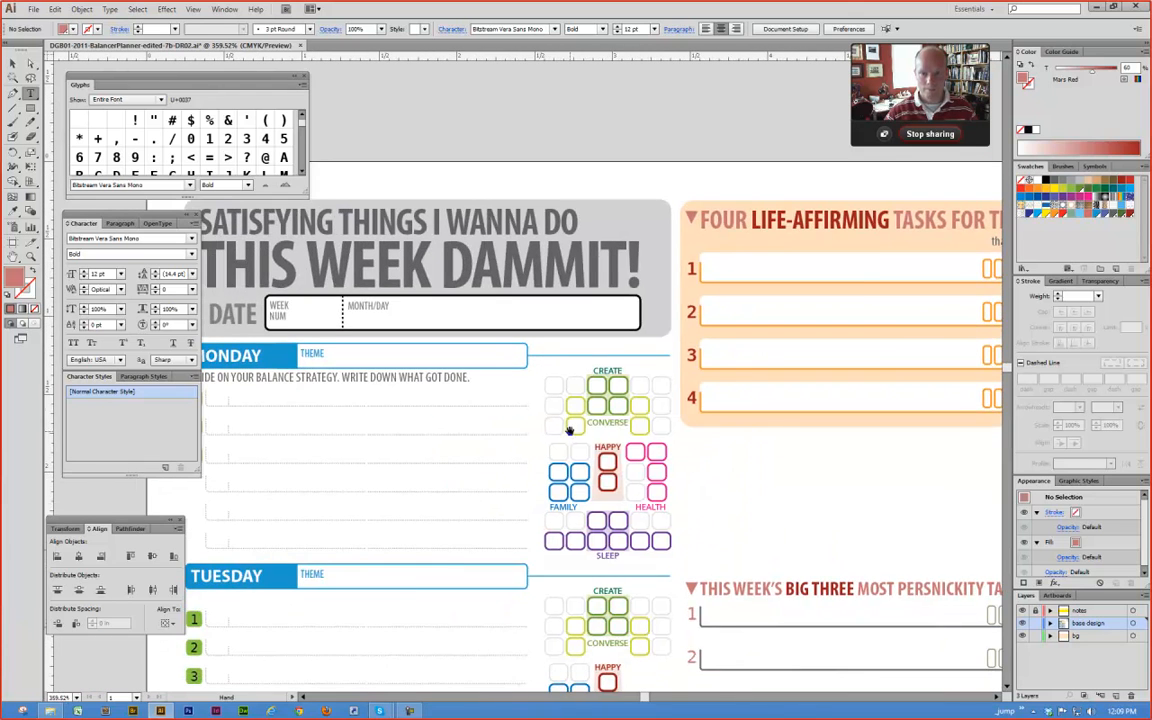
pyautogui.keyDown('ctrl'); pyautogui.keyDown('alt'); pyautogui.click(582, 424); pyautogui.keyUp('alt'); pyautogui.keyUp('ctrl')
pyautogui.moveTo(413, 352); pyautogui.dragTo(575, 349)
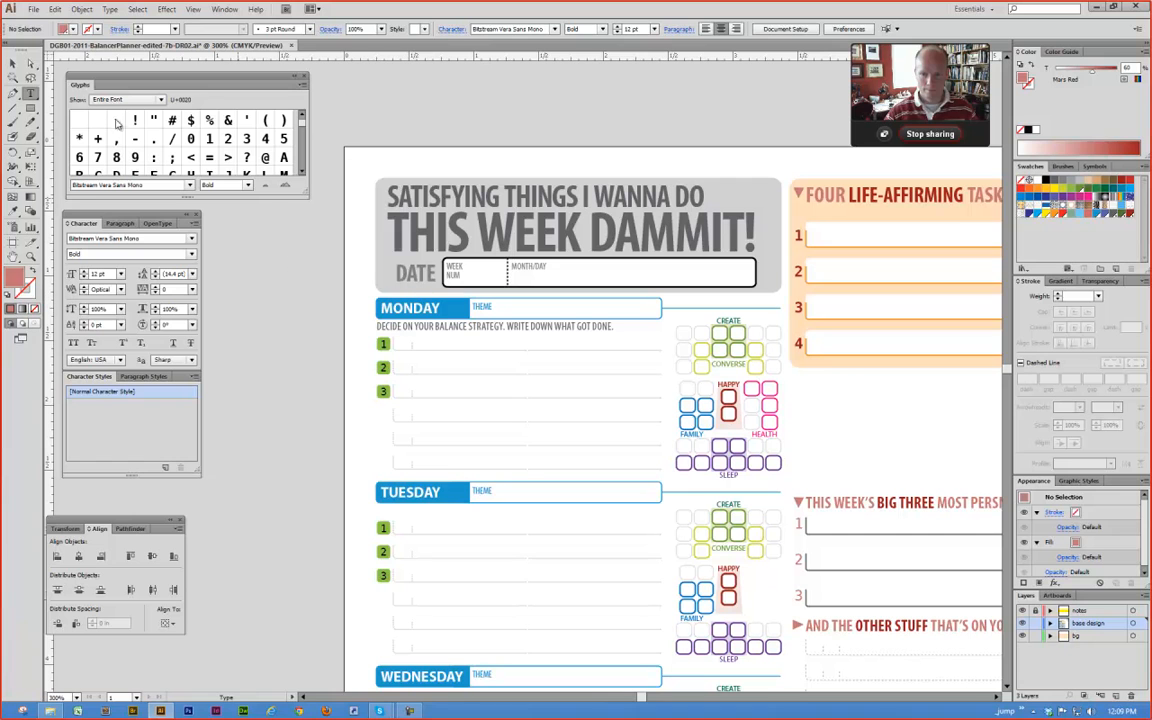
pyautogui.click(12, 63)
pyautogui.click(455, 308)
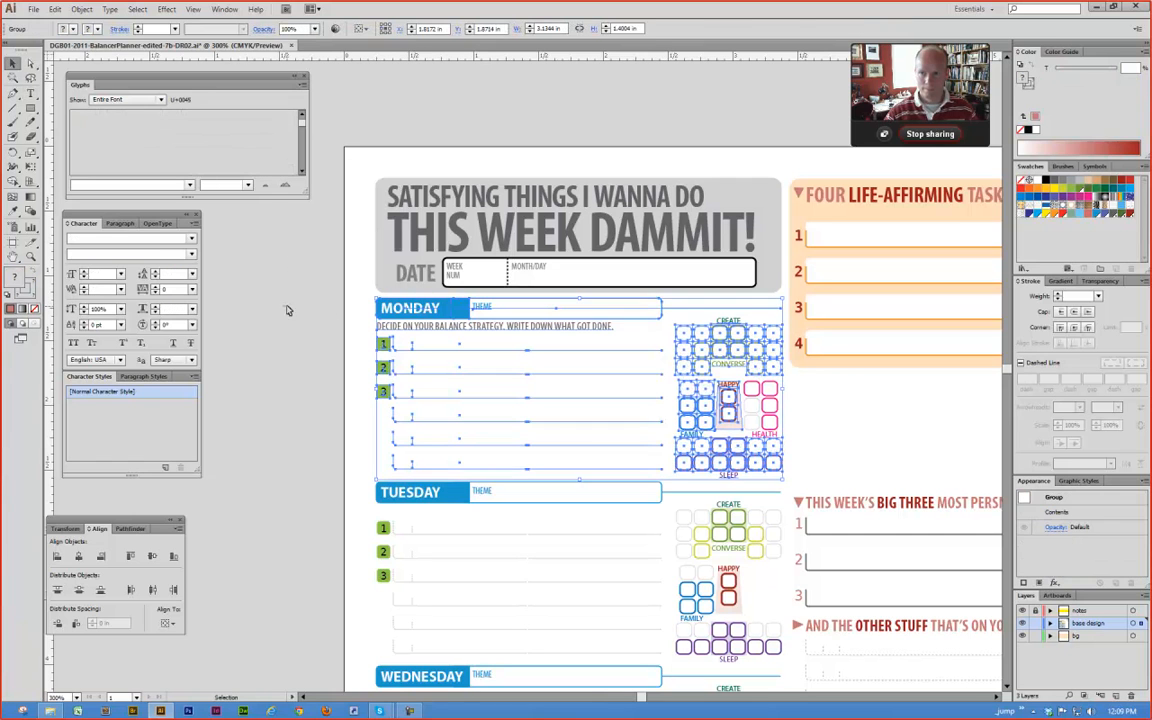
pyautogui.click(288, 311)
pyautogui.press('a')
pyautogui.click(399, 308)
pyautogui.keyDown('shift'); pyautogui.click(456, 308); pyautogui.keyUp('shift')
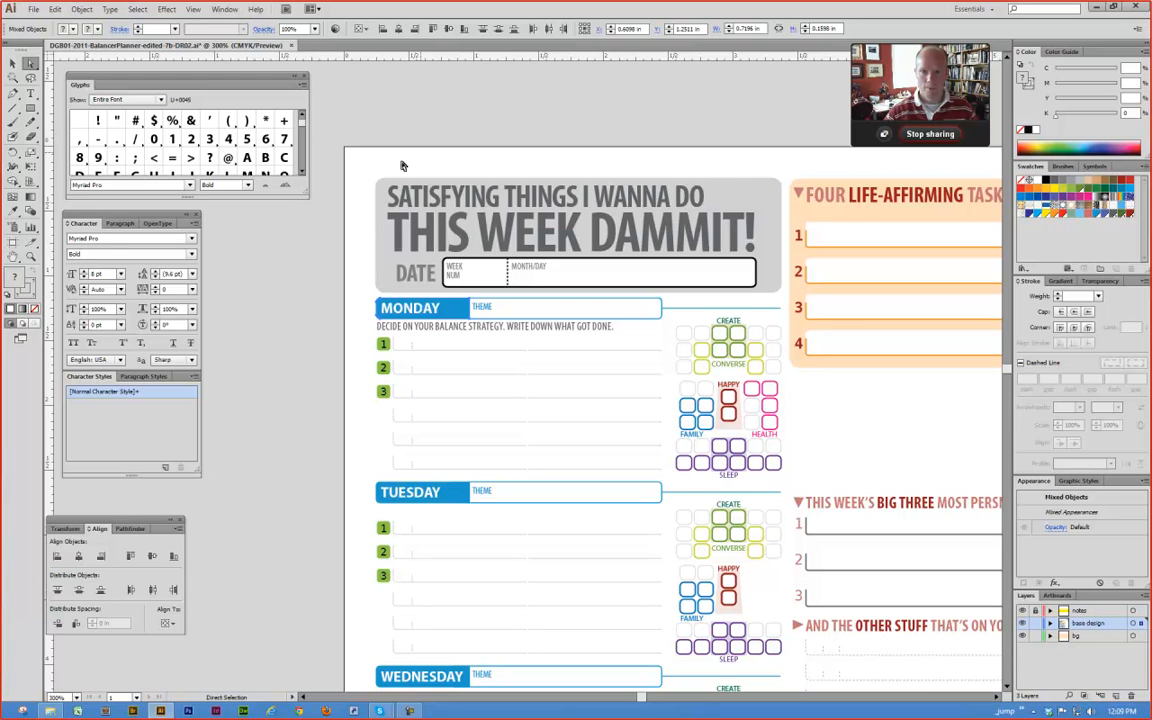
pyautogui.click(798, 184)
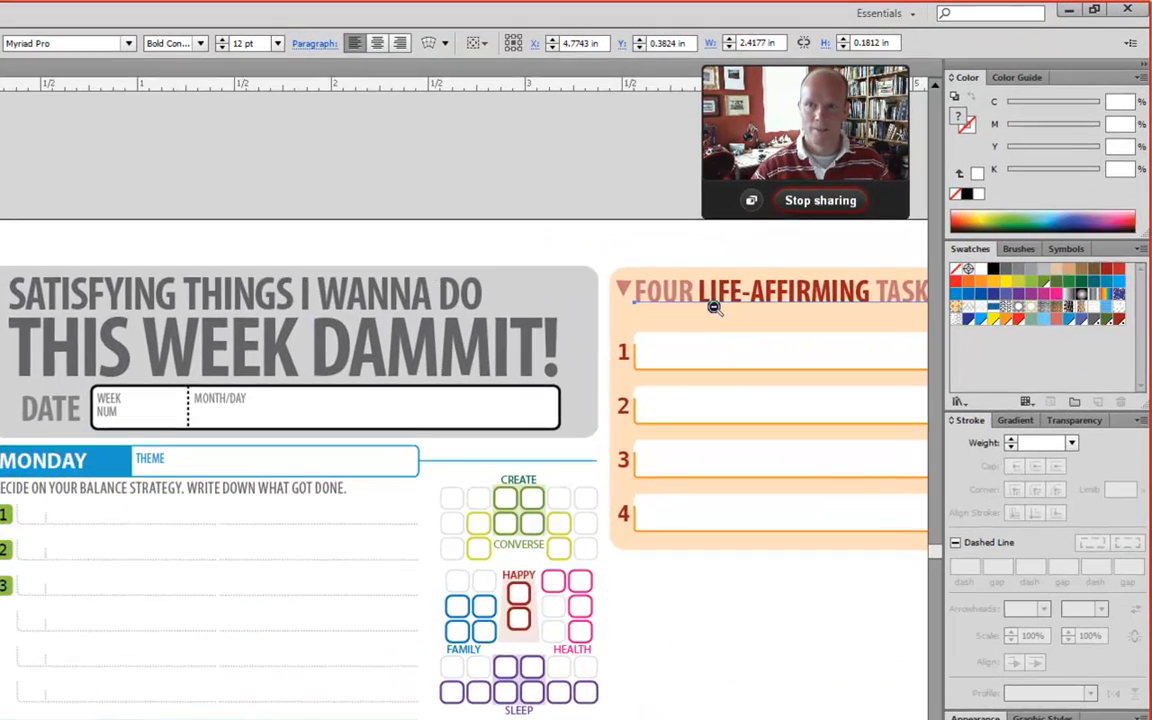
# Step: Fill the small triangle before the Four Life-Affirming Tasks heading with Global Squash at 100% tint
pyautogui.keyDown('ctrl'); pyautogui.keyDown('alt'); pyautogui.click(861, 206); pyautogui.keyUp('alt'); pyautogui.keyUp('ctrl')
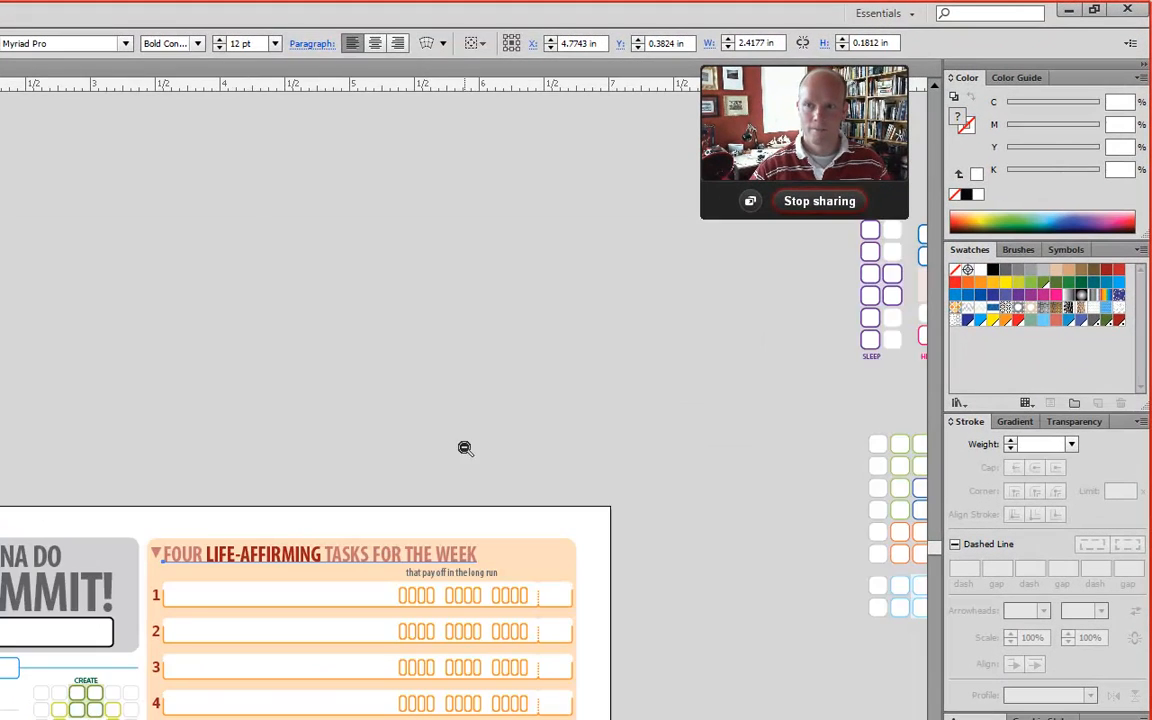
pyautogui.moveTo(510, 312); pyautogui.dragTo(521, 298)
pyautogui.moveTo(205, 447); pyautogui.dragTo(297, 404)
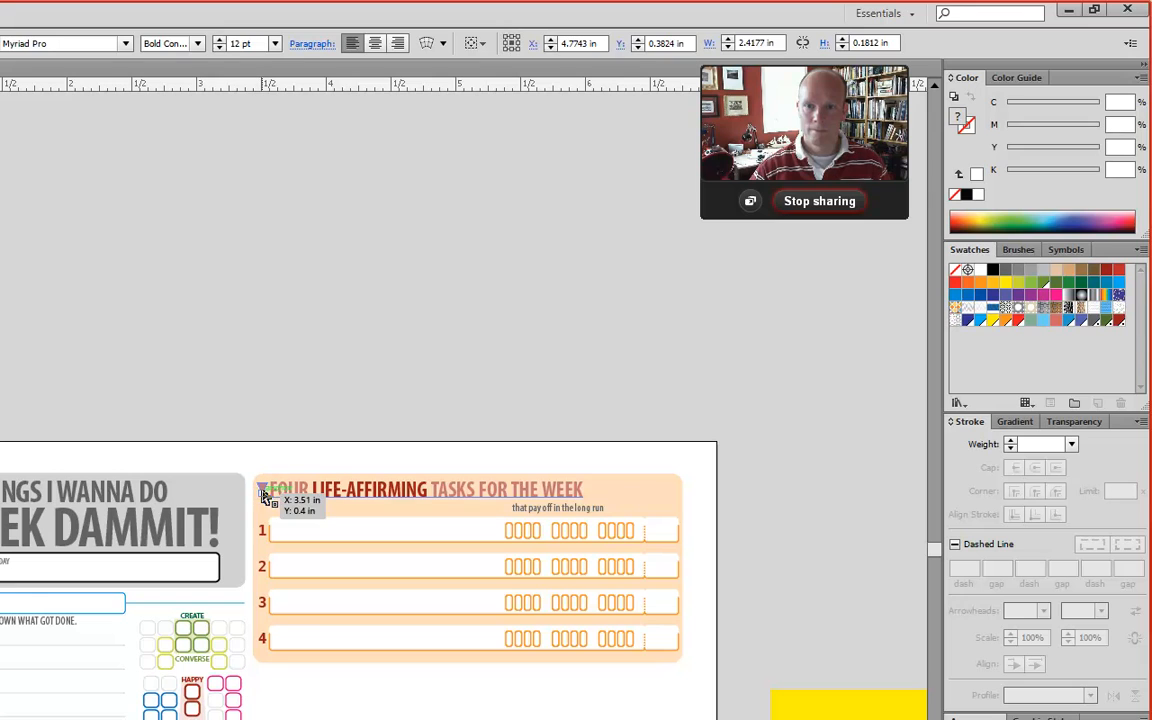
pyautogui.click(327, 500)
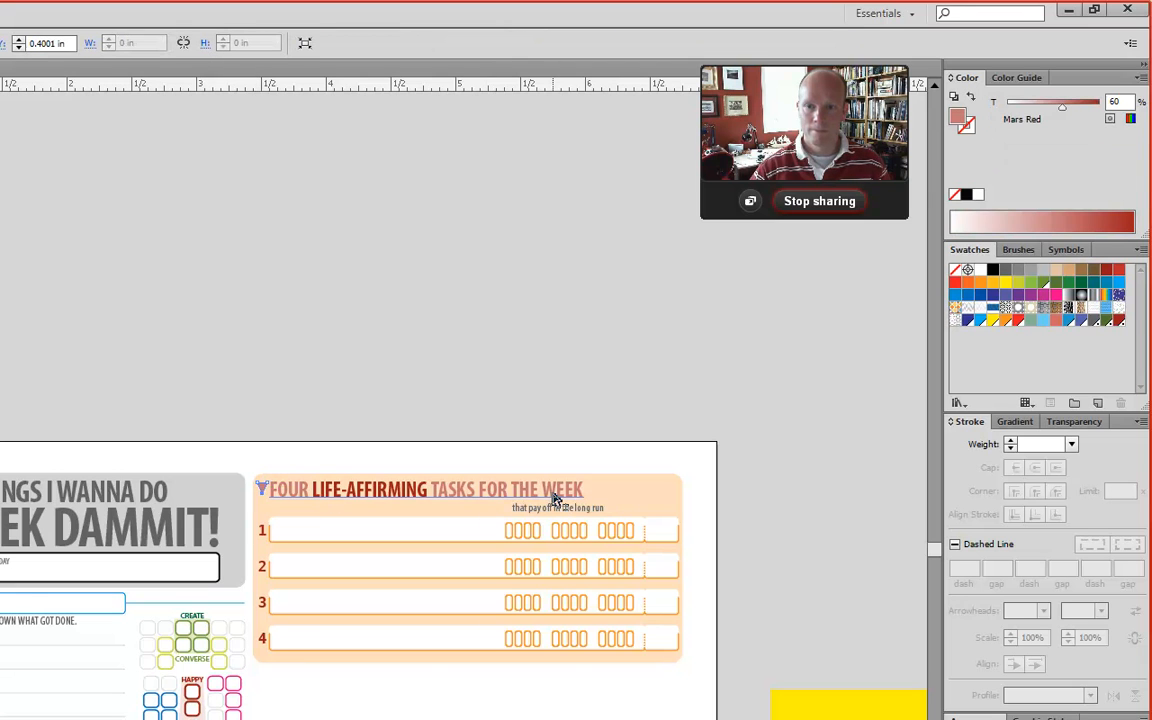
pyautogui.click(1006, 320)
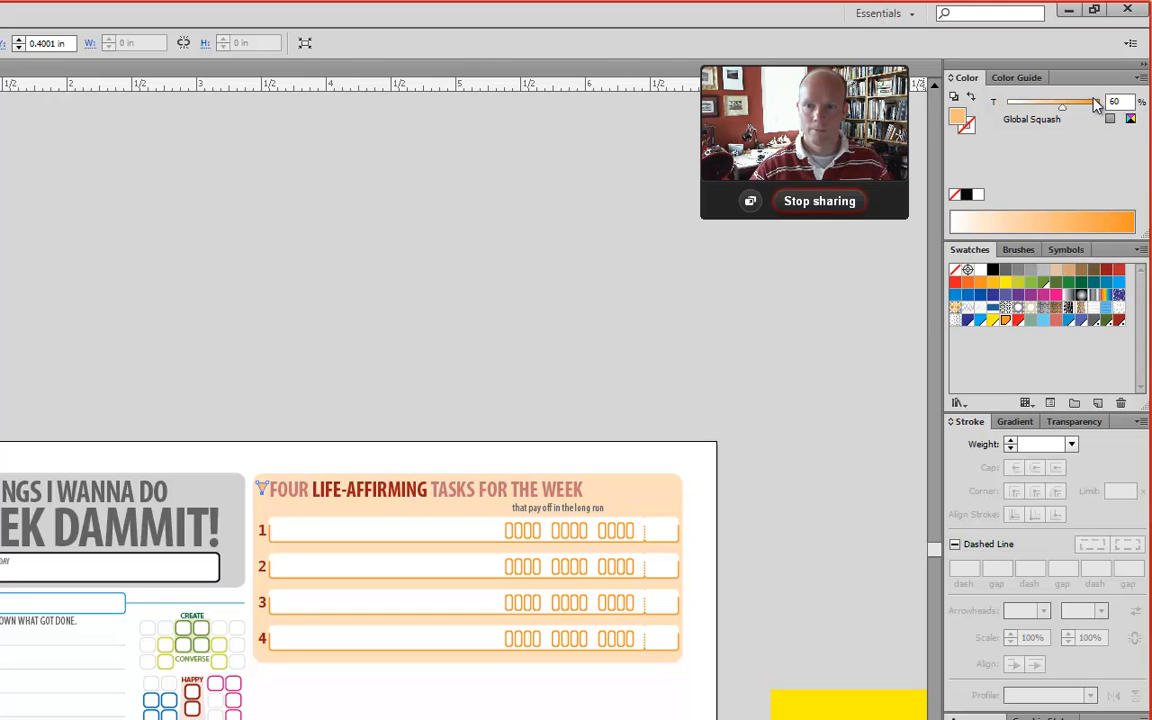
pyautogui.moveTo(1063, 113); pyautogui.dragTo(1098, 112)
pyautogui.click(555, 250)
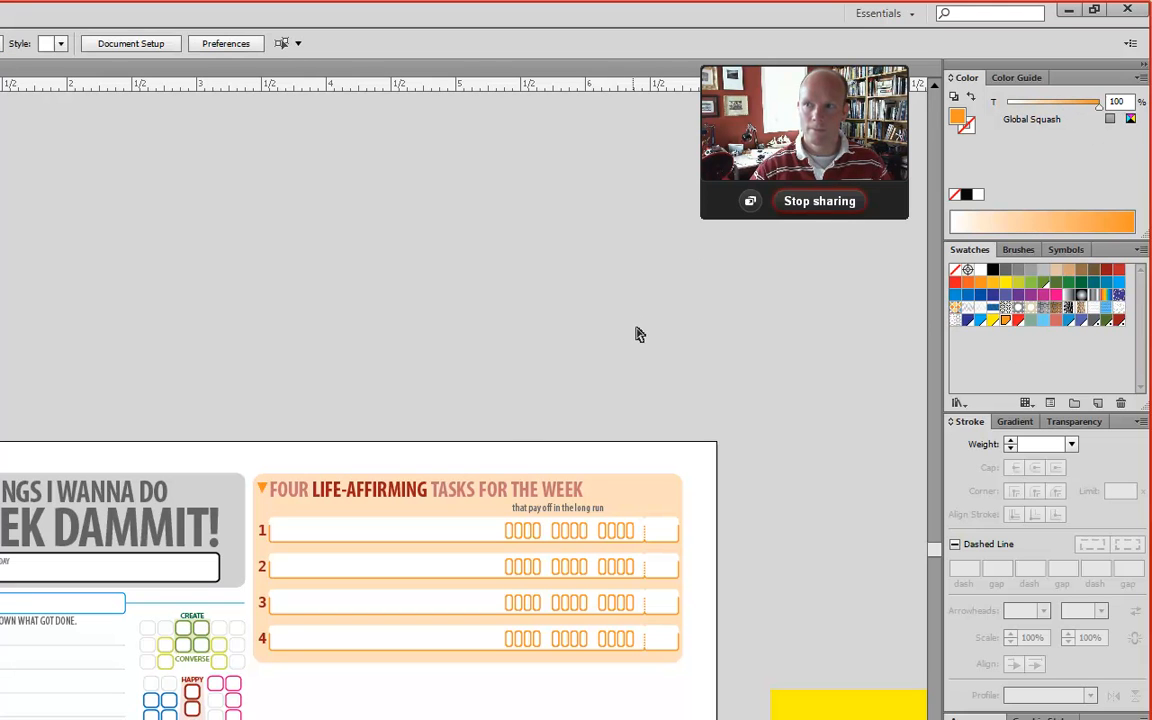
# Step: Recolor the triangle before the Four Life-Affirming Tasks heading with the Mars Red swatch
pyautogui.click(295, 505)
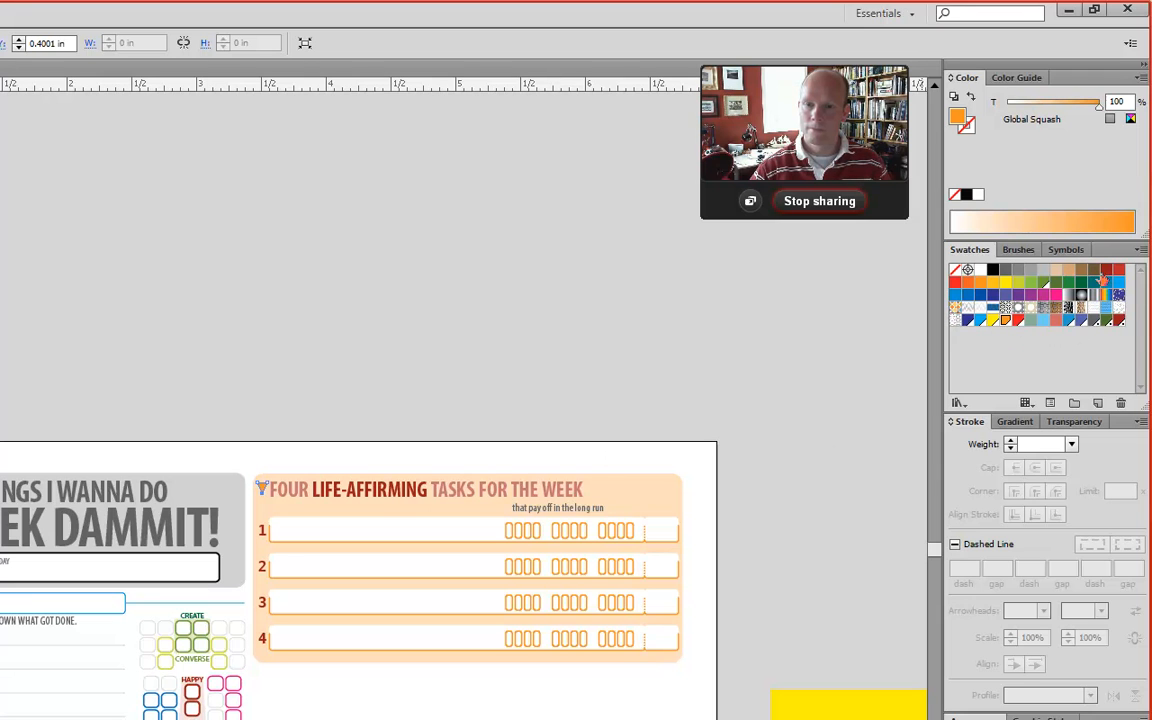
pyautogui.click(1119, 320)
pyautogui.click(490, 270)
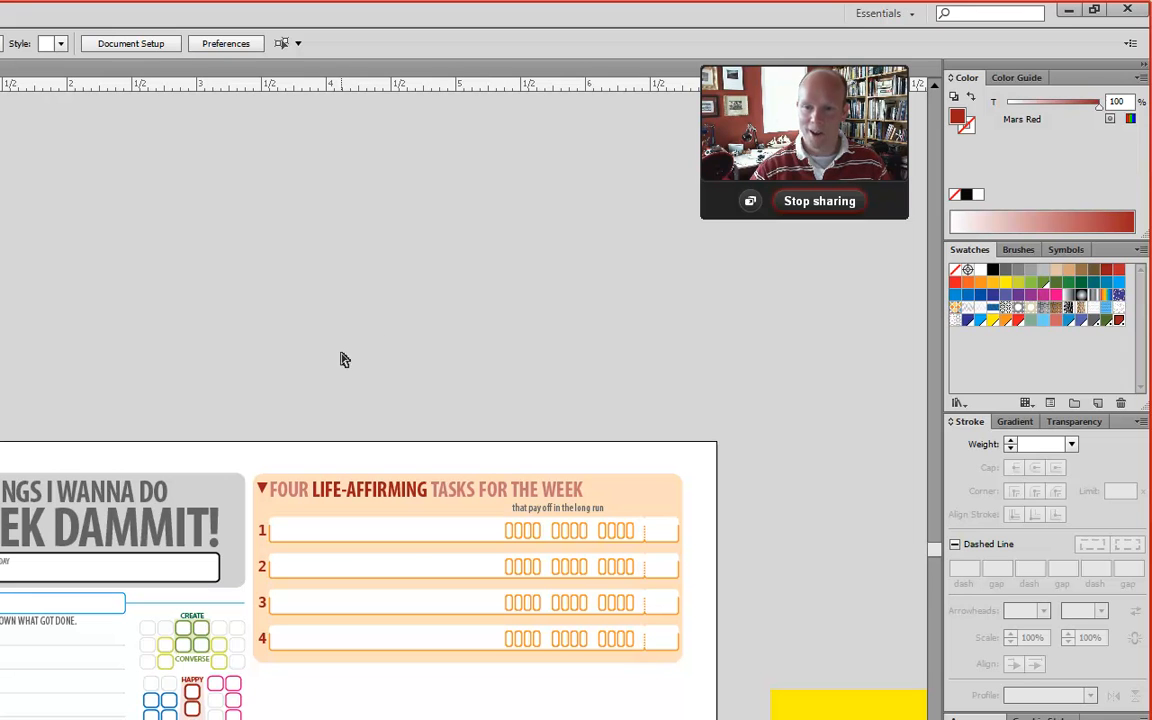
# Step: Move the "that pay off in the long run" subtitle up beside the end of the heading, on the same line
pyautogui.click(326, 500)
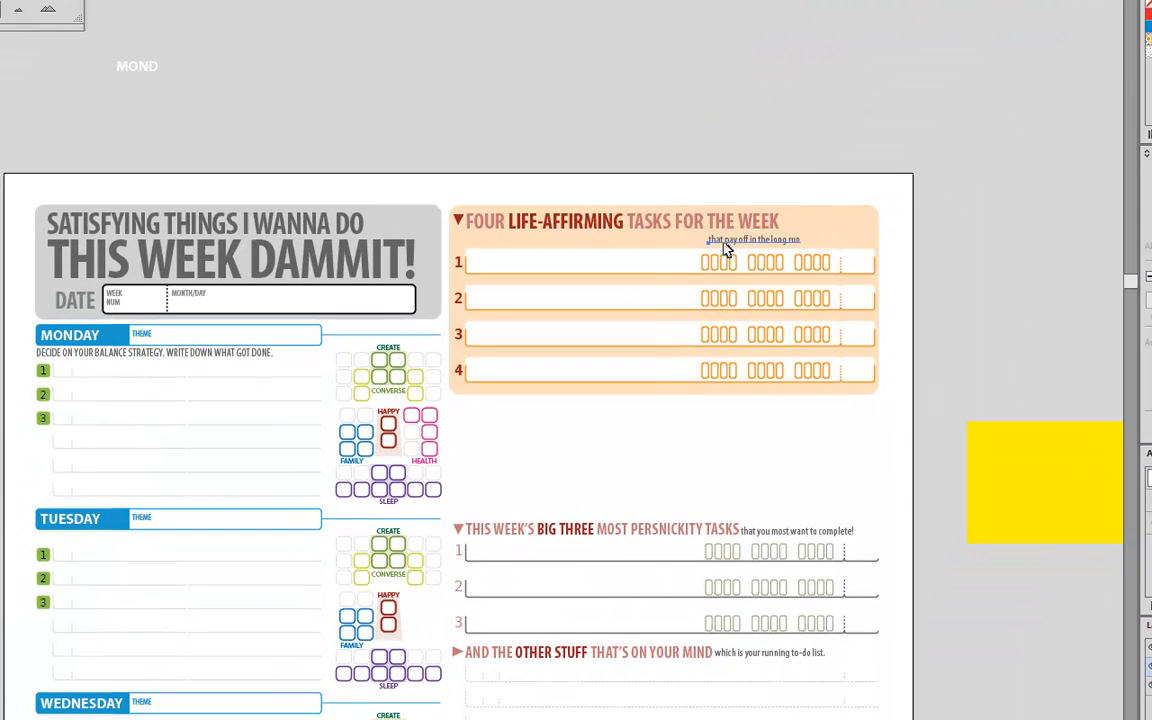
pyautogui.moveTo(724, 248)
pyautogui.mouseDown()
pyautogui.moveTo(645, 235)
pyautogui.moveTo(722, 180)
pyautogui.moveTo(797, 229)
pyautogui.mouseUp()
pyautogui.moveTo(681, 167); pyautogui.dragTo(893, 311)
pyautogui.moveTo(520, 175); pyautogui.dragTo(527, 200)
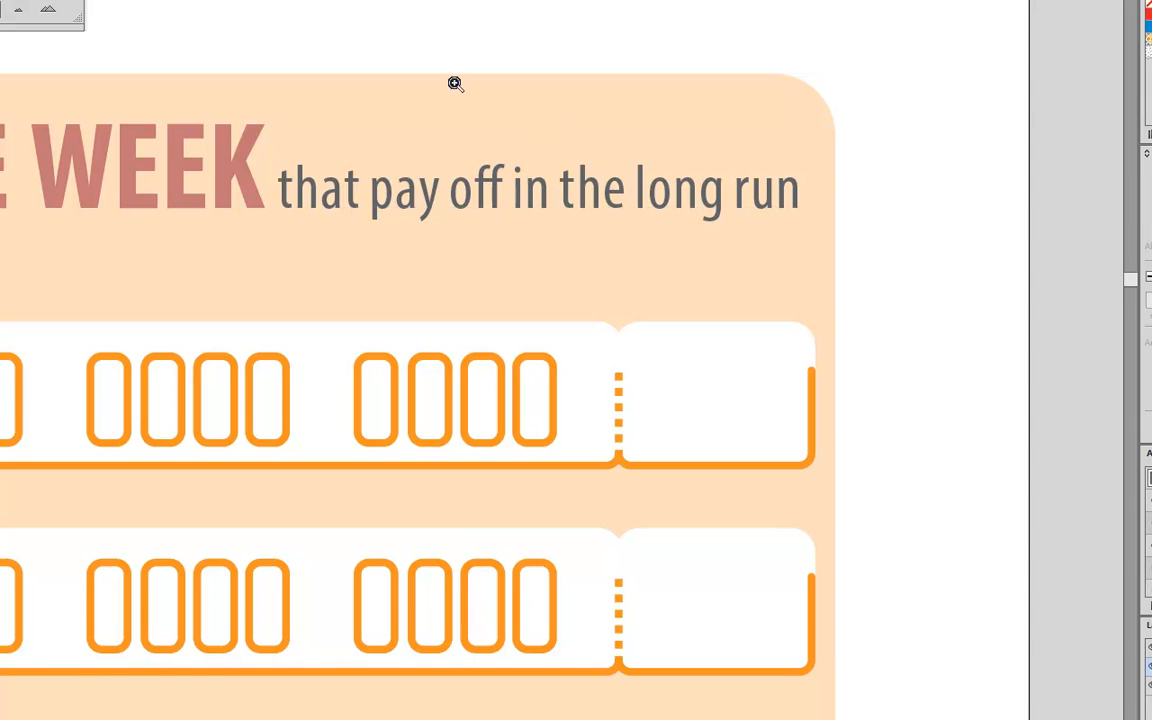
# Step: Shift the four numbered task rows slightly up toward the heading inside the orange box
pyautogui.keyDown('ctrl'); pyautogui.keyDown('alt'); pyautogui.click(398, 162); pyautogui.keyUp('alt'); pyautogui.keyUp('ctrl')
pyautogui.keyDown('ctrl'); pyautogui.keyDown('alt'); pyautogui.click(398, 164); pyautogui.keyUp('alt'); pyautogui.keyUp('ctrl')
pyautogui.keyDown('ctrl'); pyautogui.keyDown('alt'); pyautogui.click(415, 254); pyautogui.keyUp('alt'); pyautogui.keyUp('ctrl')
pyautogui.keyDown('ctrl'); pyautogui.keyDown('alt'); pyautogui.click(414, 255); pyautogui.keyUp('alt'); pyautogui.keyUp('ctrl')
pyautogui.moveTo(412, 257); pyautogui.dragTo(640, 91)
pyautogui.click(307, 350)
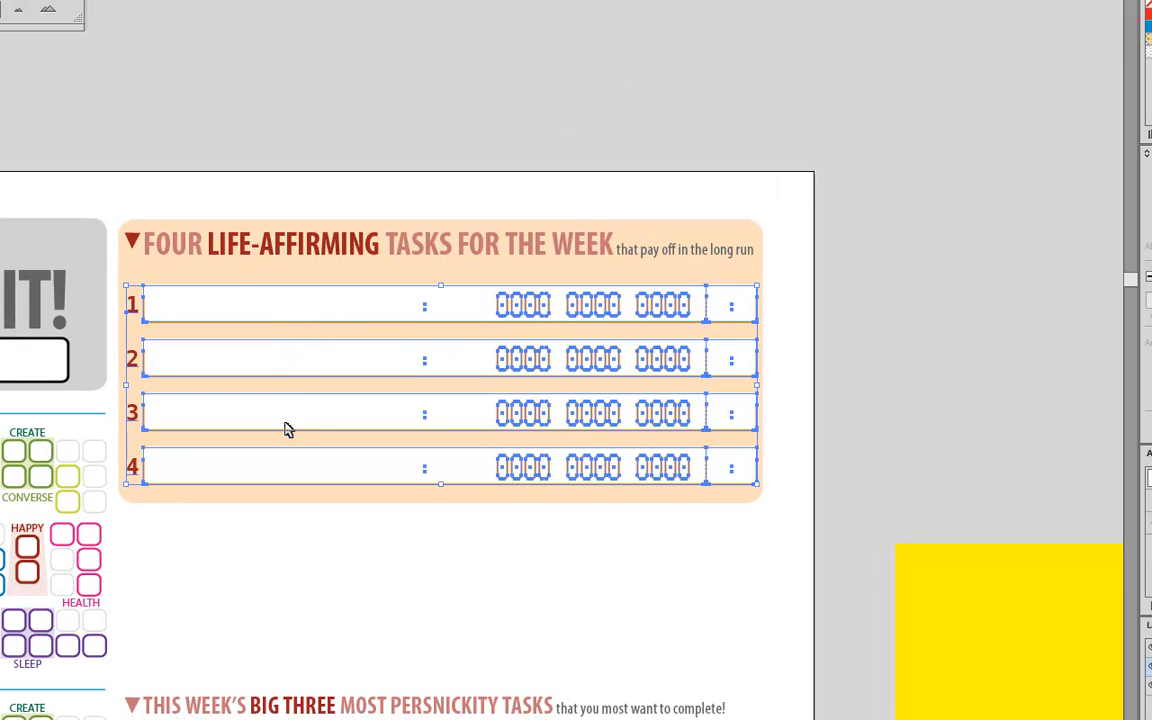
pyautogui.press('Up')
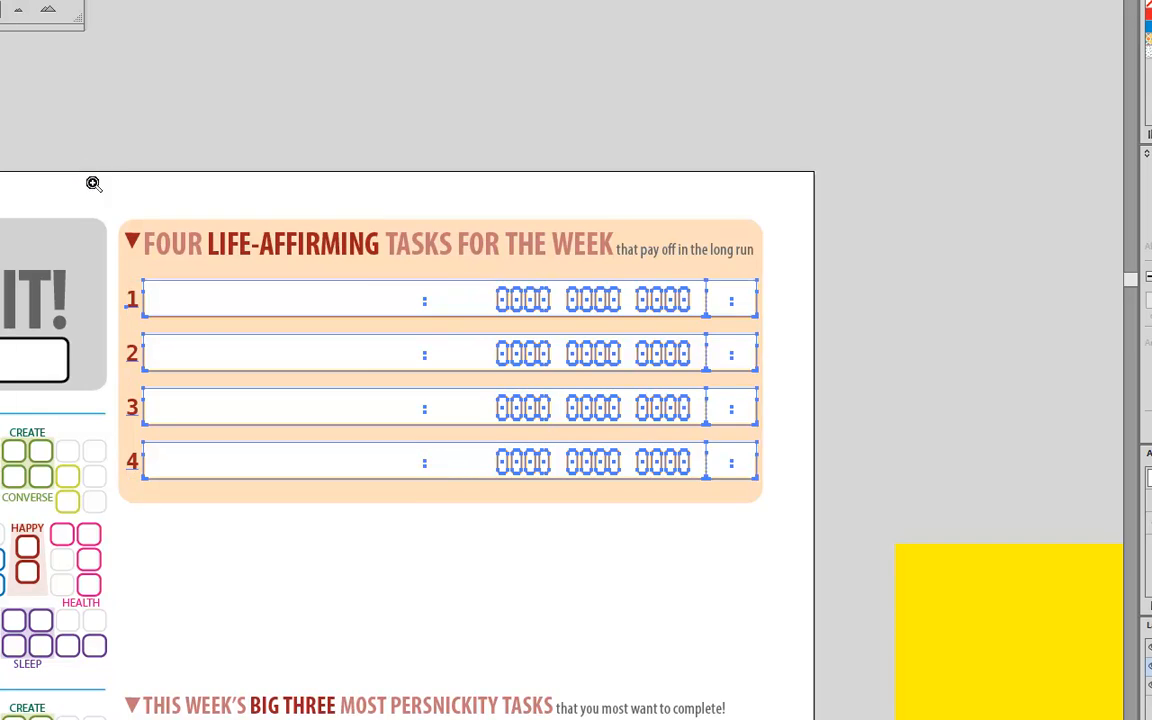
# Step: Try moving the red triangle straight down so its tip sits near the heading's baseline
pyautogui.moveTo(92, 182); pyautogui.dragTo(274, 338)
pyautogui.click(350, 268)
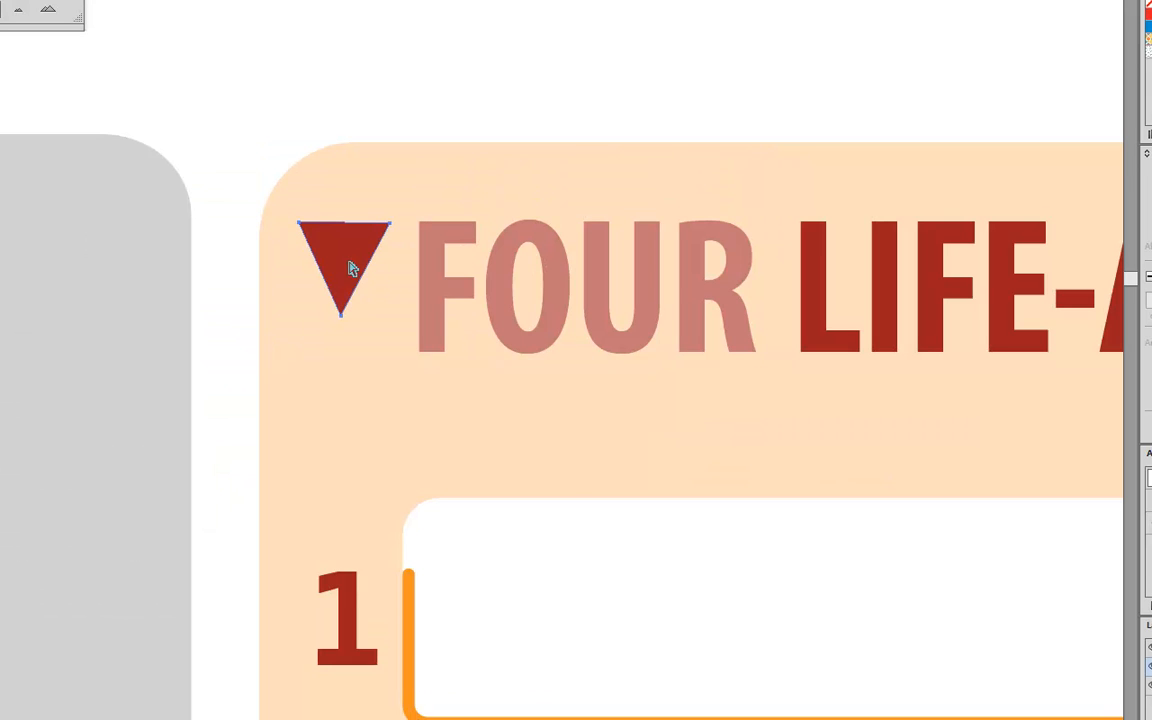
pyautogui.moveTo(342, 308); pyautogui.dragTo(341, 356)
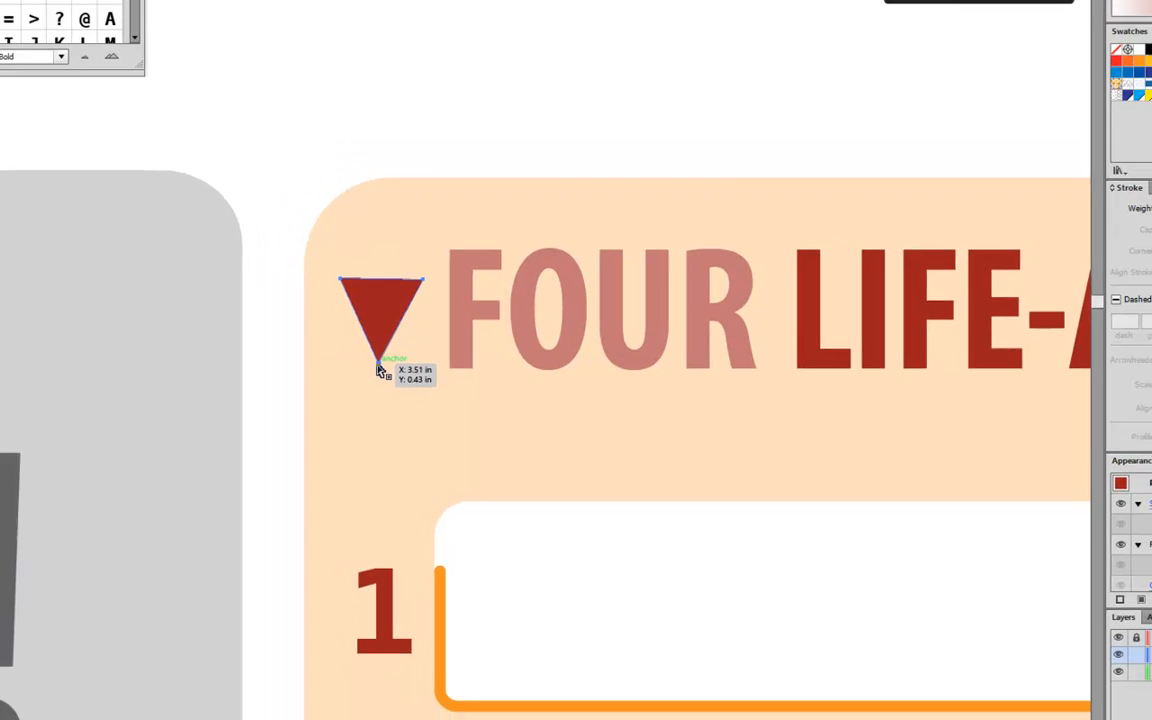
pyautogui.hotkey('ctrl', 'z')
pyautogui.click(293, 91)
# Step: Draw a new Mars Red triangle with the Polygon tool above the uneven marker, about 0.08 in wide with a level base
pyautogui.click(334, 271)
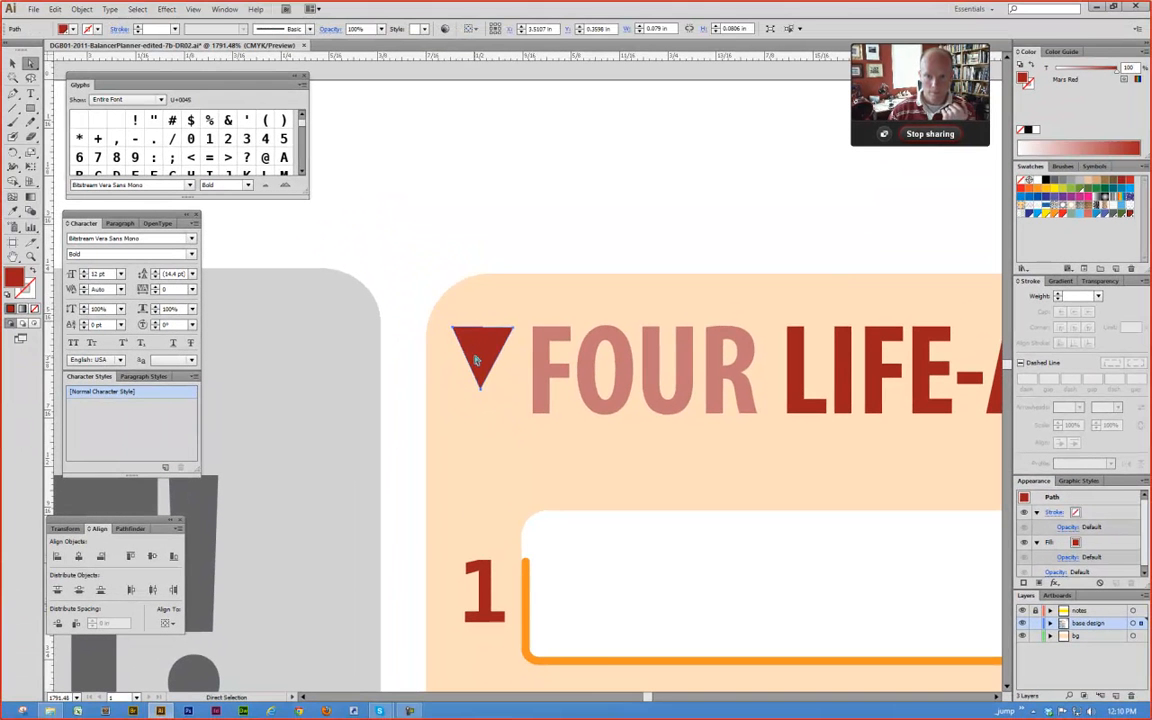
pyautogui.moveTo(446, 291); pyautogui.dragTo(504, 355)
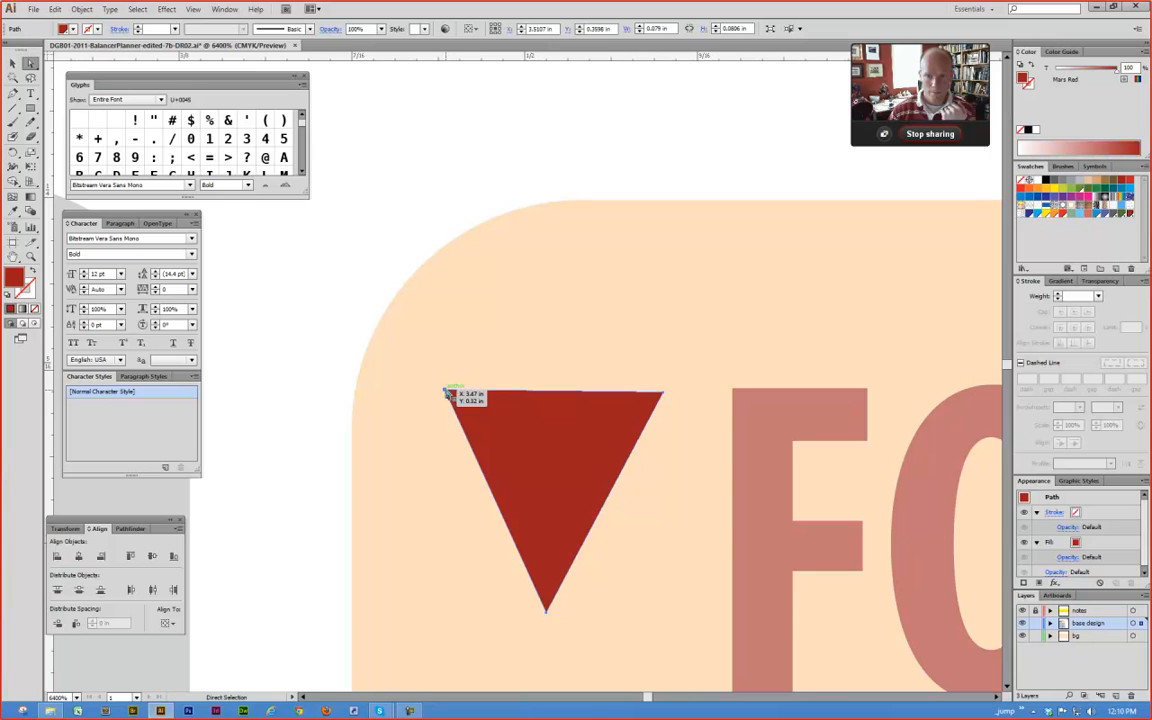
pyautogui.click(31, 107)
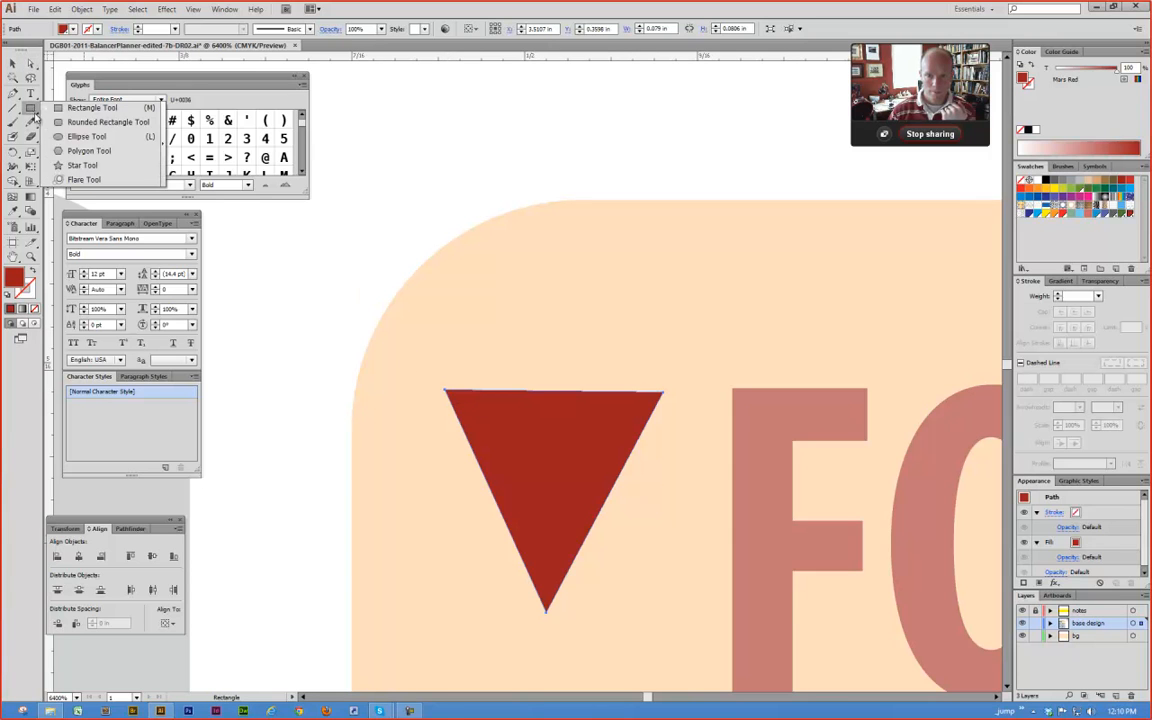
pyautogui.click(80, 151)
pyautogui.moveTo(507, 273); pyautogui.dragTo(635, 287)
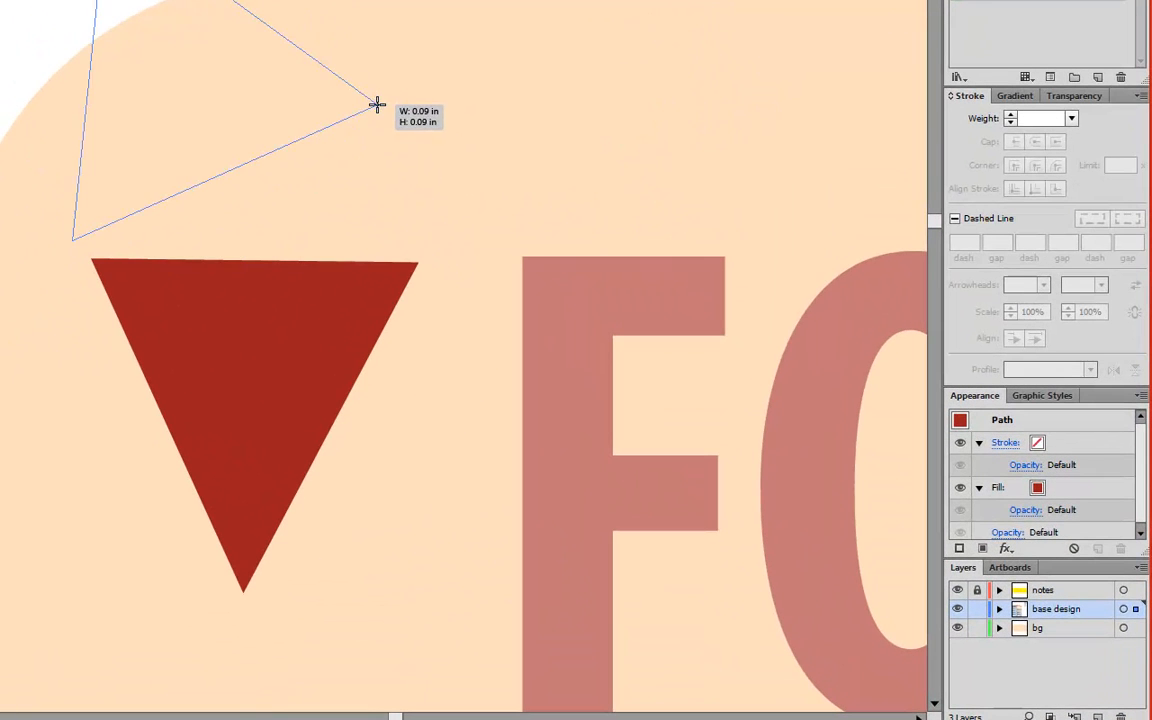
pyautogui.moveTo(377, 104); pyautogui.dragTo(236, 270)
# Step: Delete the old uneven triangle in front of the word FOUR
pyautogui.press('v')
pyautogui.click(240, 331)
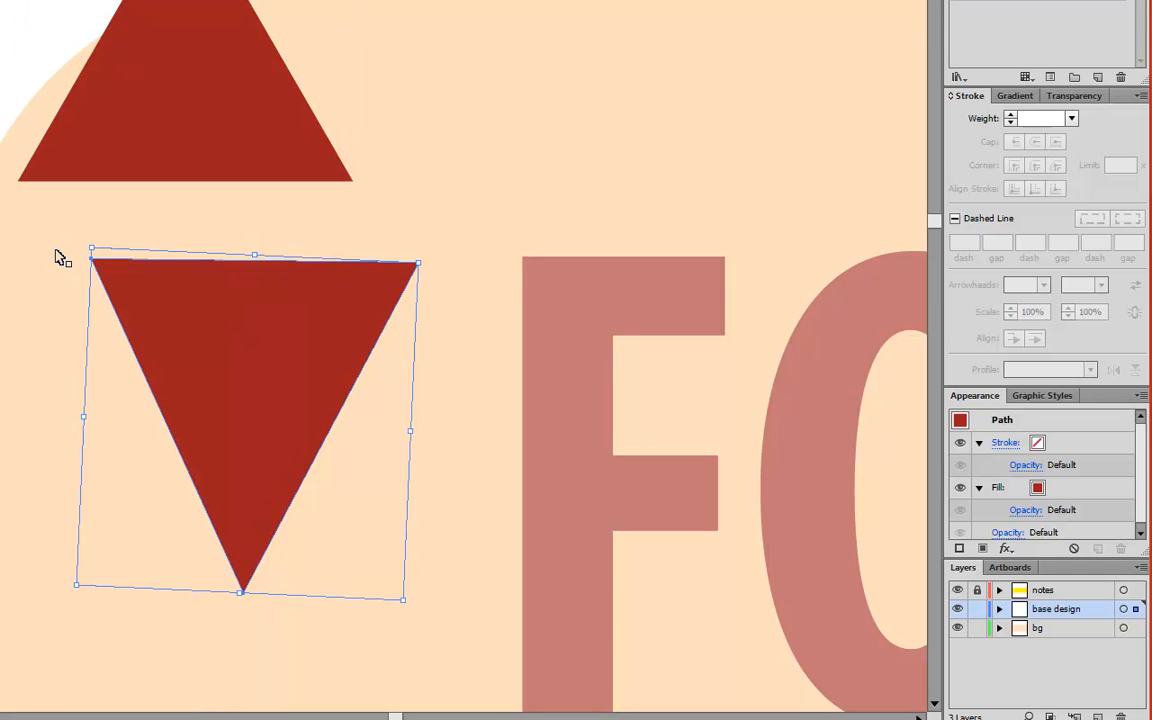
pyautogui.press('Delete')
# Step: Rotate the new triangle to point downward and place it before FOUR, its flat edge level with the letter tops
pyautogui.click(172, 122)
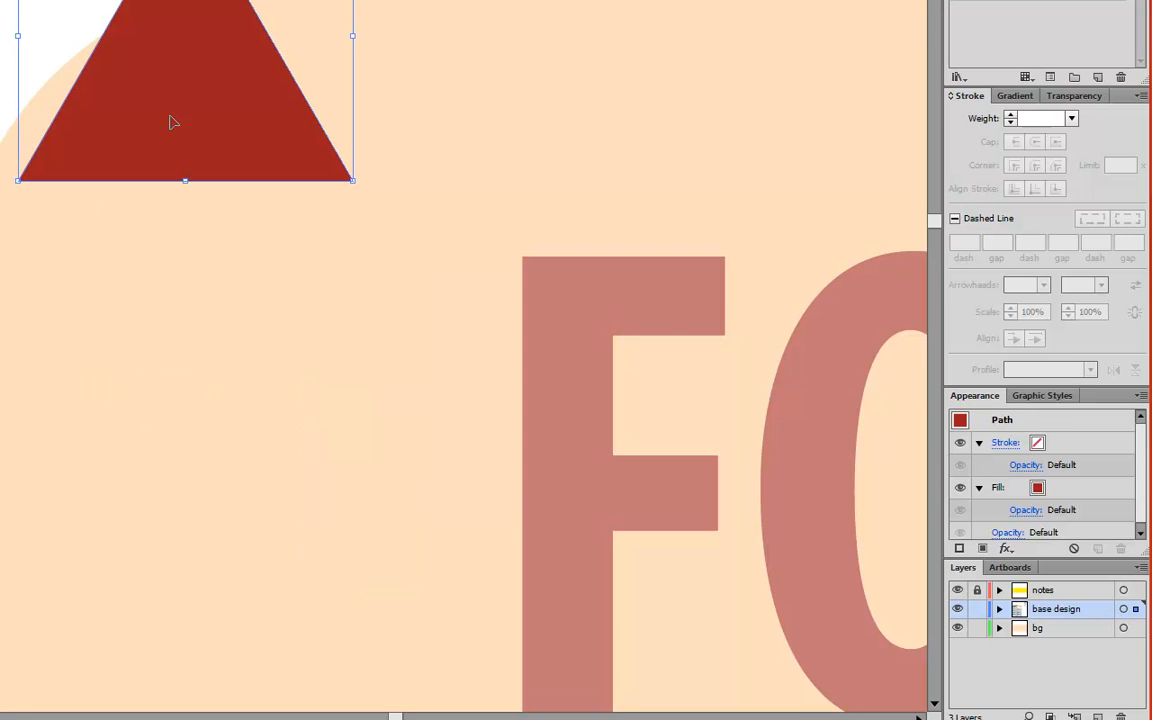
pyautogui.moveTo(373, 195); pyautogui.dragTo(413, 143)
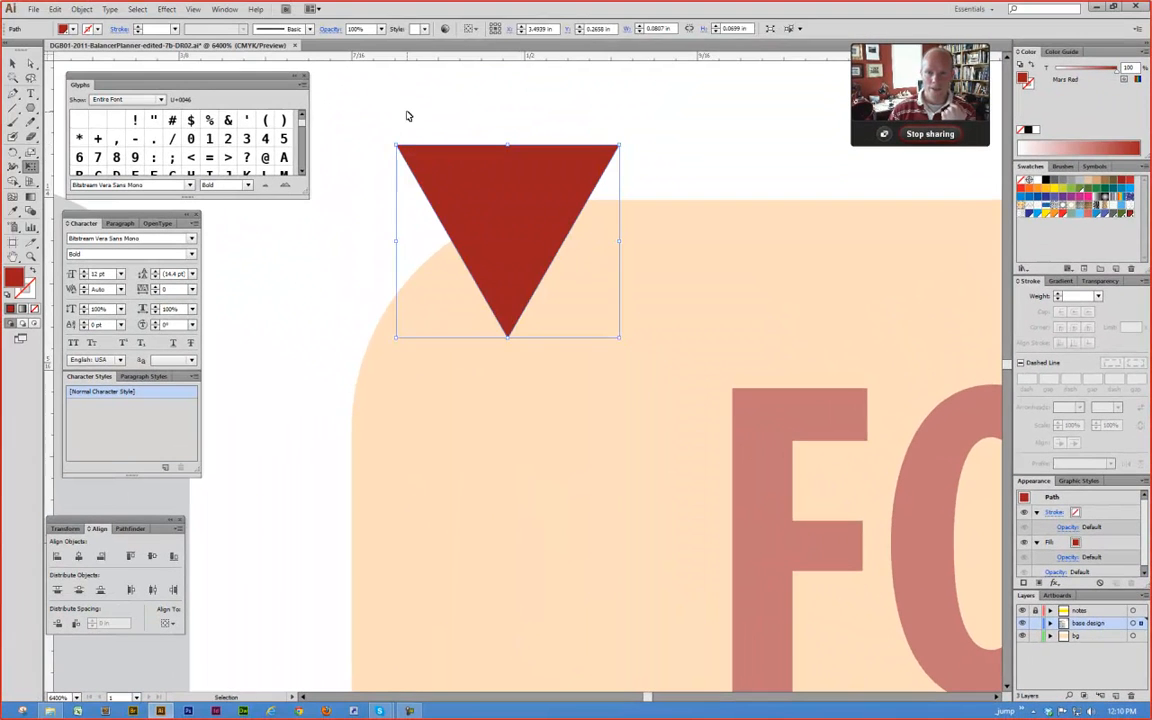
pyautogui.click(407, 116)
pyautogui.moveTo(506, 223); pyautogui.dragTo(583, 465)
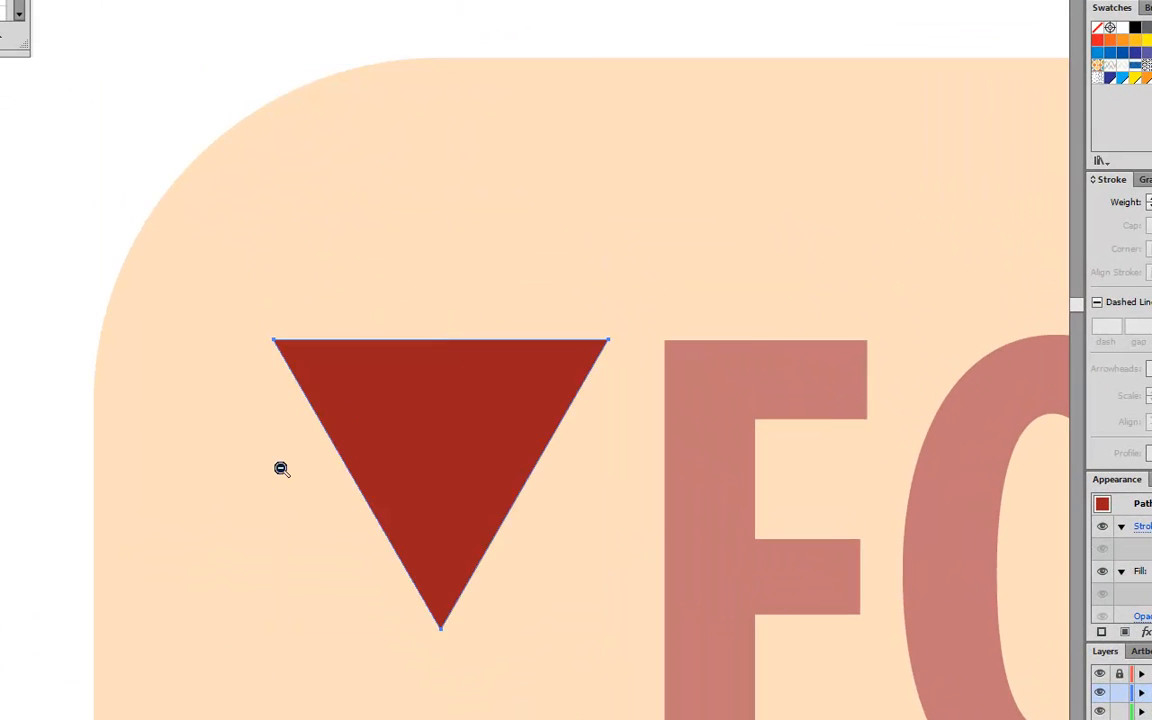
# Step: Stretch the triangle by pulling only its lower tip straight down to the heading's baseline
pyautogui.keyDown('ctrl'); pyautogui.keyDown('alt'); pyautogui.click(477, 475); pyautogui.keyUp('alt'); pyautogui.keyUp('ctrl')
pyautogui.keyDown('ctrl'); pyautogui.keyDown('alt'); pyautogui.click(477, 475); pyautogui.keyUp('alt'); pyautogui.keyUp('ctrl')
pyautogui.keyDown('ctrl'); pyautogui.keyDown('alt'); pyautogui.click(477, 475); pyautogui.keyUp('alt'); pyautogui.keyUp('ctrl')
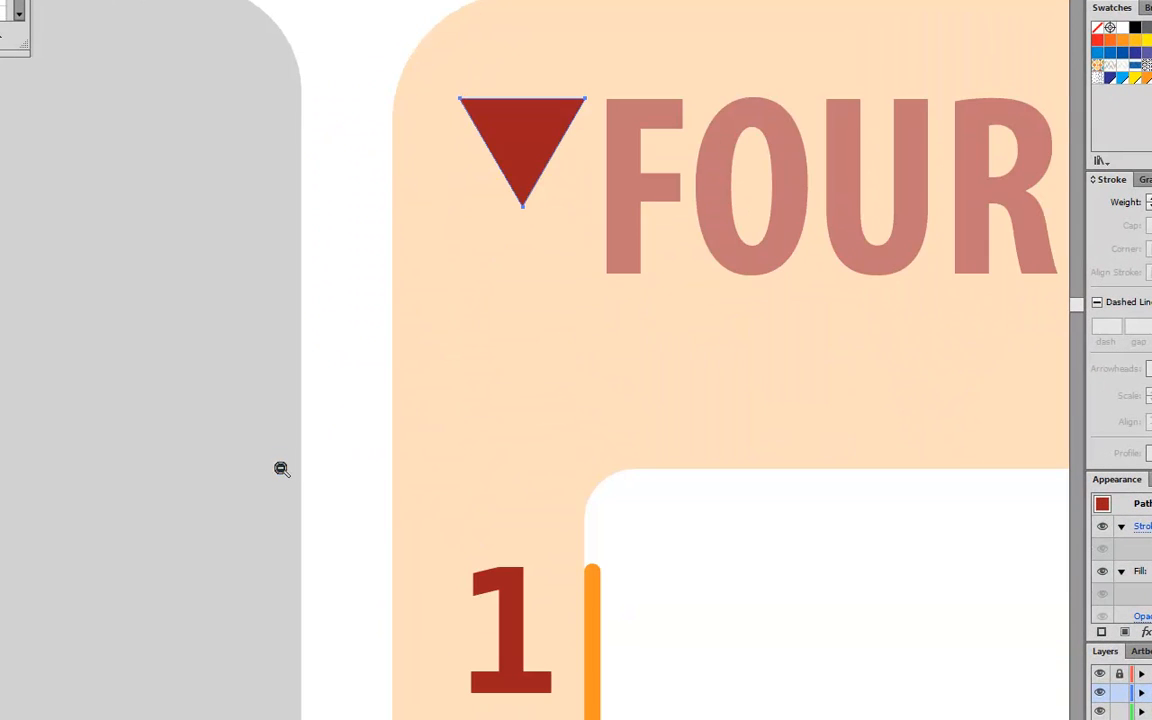
pyautogui.moveTo(270, 270); pyautogui.dragTo(27, 327)
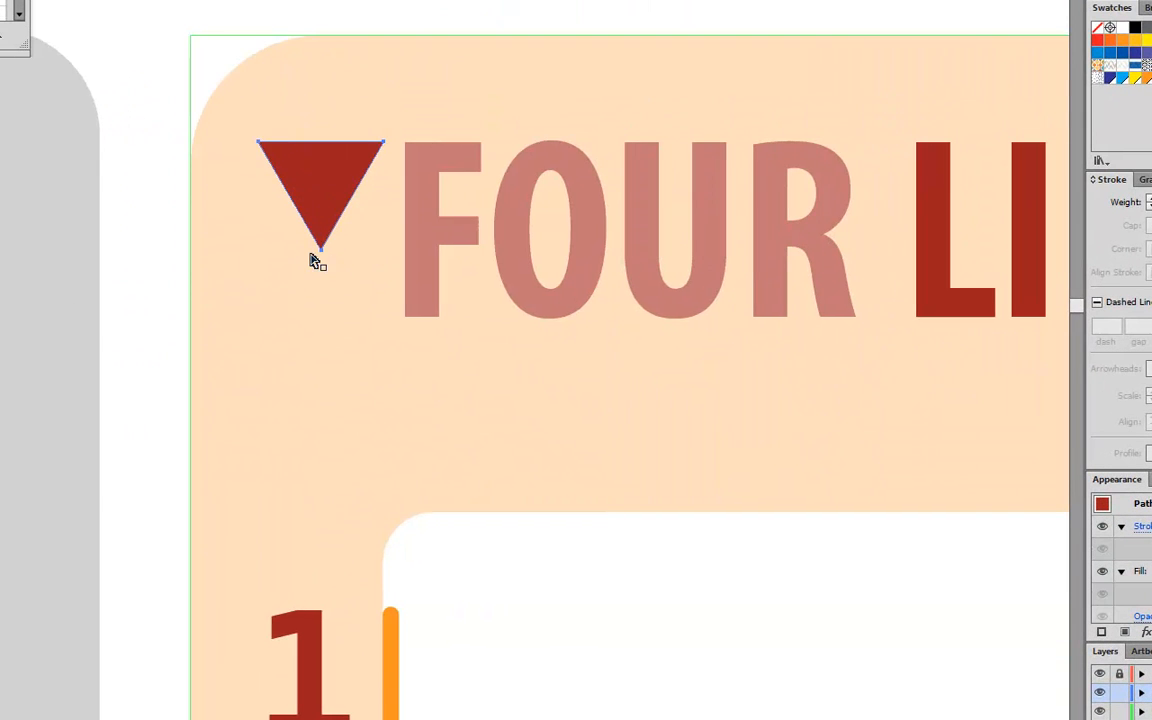
pyautogui.moveTo(319, 249); pyautogui.dragTo(321, 308)
pyautogui.hotkey('ctrl', 'z')
pyautogui.click(105, 241)
pyautogui.moveTo(321, 249); pyautogui.dragTo(321, 316)
pyautogui.click(239, 345)
# Step: Narrow the stretched triangle slightly and keep it in place just before the word FOUR
pyautogui.press('z')
pyautogui.keyDown('ctrl'); pyautogui.keyDown('alt'); pyautogui.click(314, 400); pyautogui.keyUp('alt'); pyautogui.keyUp('ctrl')
pyautogui.keyDown('ctrl'); pyautogui.keyDown('alt'); pyautogui.click(314, 400); pyautogui.keyUp('alt'); pyautogui.keyUp('ctrl')
pyautogui.keyDown('ctrl'); pyautogui.keyDown('alt'); pyautogui.click(314, 400); pyautogui.keyUp('alt'); pyautogui.keyUp('ctrl')
pyautogui.moveTo(362, 278); pyautogui.dragTo(163, 379)
pyautogui.moveTo(208, 179); pyautogui.dragTo(295, 304)
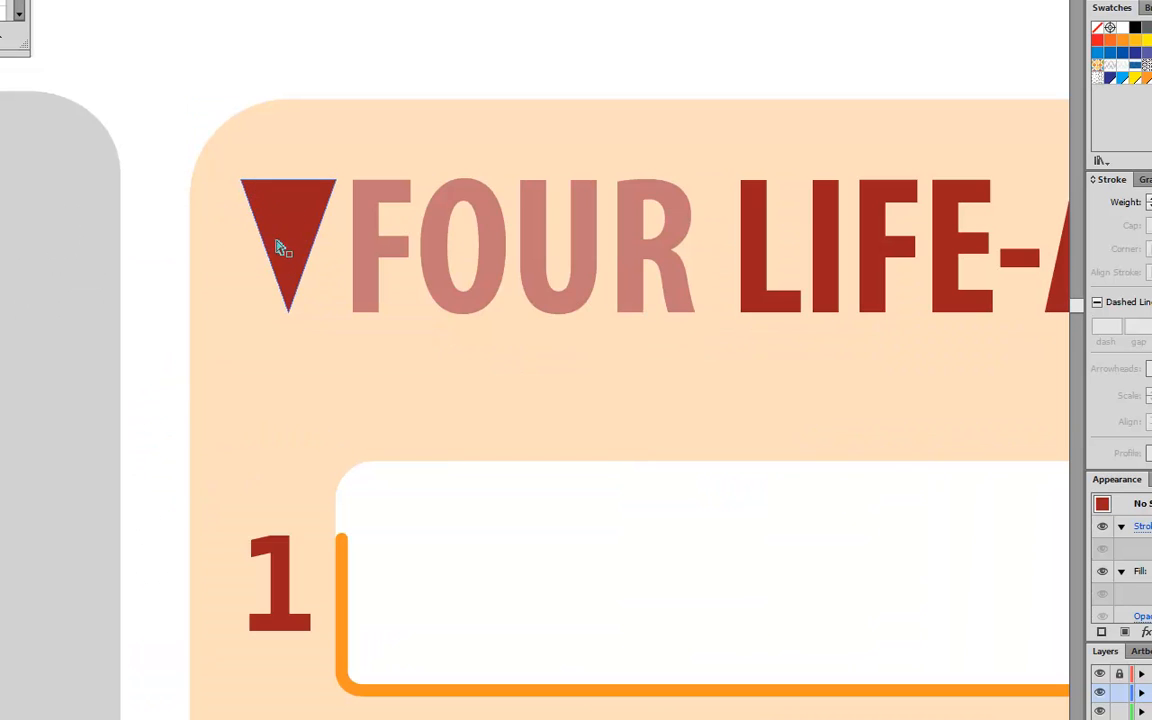
pyautogui.click(287, 238)
pyautogui.moveTo(334, 311); pyautogui.dragTo(334, 310)
pyautogui.click(188, 260)
pyautogui.moveTo(280, 231); pyautogui.dragTo(279, 225)
# Step: Readjust the narrowed triangle's lower tip so it meets the heading's baseline
pyautogui.press('a')
pyautogui.click(215, 303)
pyautogui.click(289, 299)
pyautogui.moveTo(289, 303); pyautogui.dragTo(290, 312)
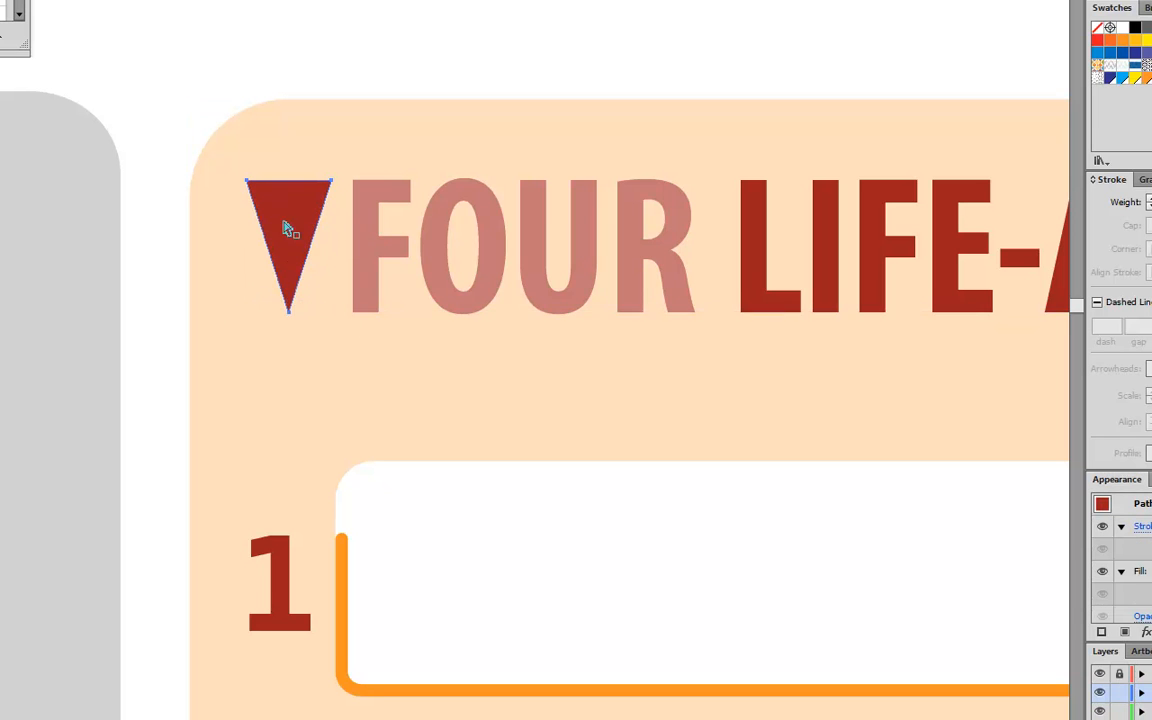
pyautogui.click(193, 38)
# Step: Nudge the triangle and the Four Life-Affirming Tasks heading together slightly to the left
pyautogui.keyDown('ctrl'); pyautogui.keyDown('alt'); pyautogui.click(391, 277); pyautogui.keyUp('alt'); pyautogui.keyUp('ctrl')
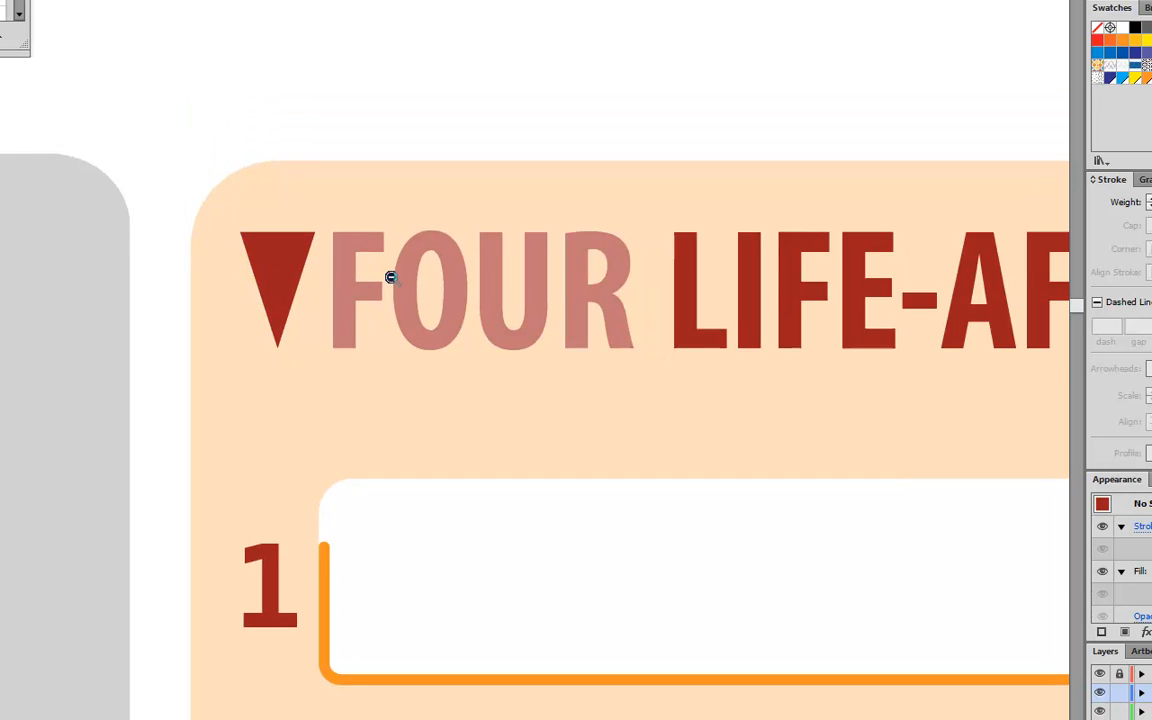
pyautogui.keyDown('ctrl'); pyautogui.keyDown('alt'); pyautogui.click(391, 277); pyautogui.keyUp('alt'); pyautogui.keyUp('ctrl')
pyautogui.click(265, 378)
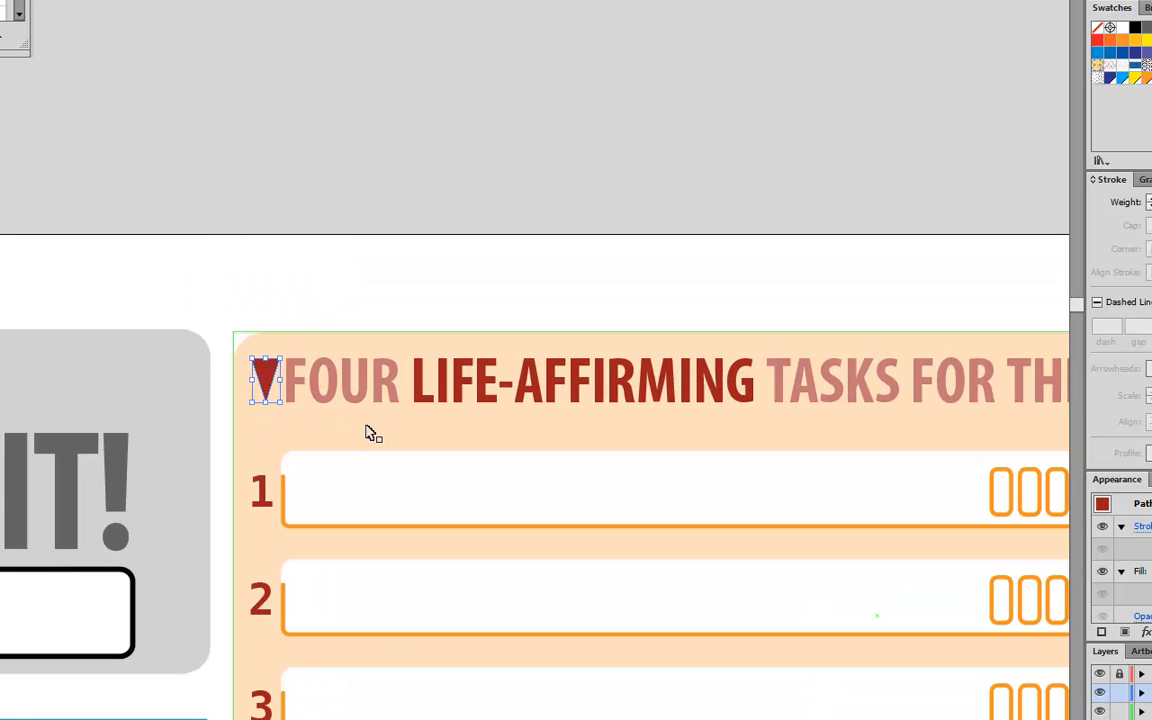
pyautogui.keyDown('shift'); pyautogui.click(339, 405); pyautogui.keyUp('shift')
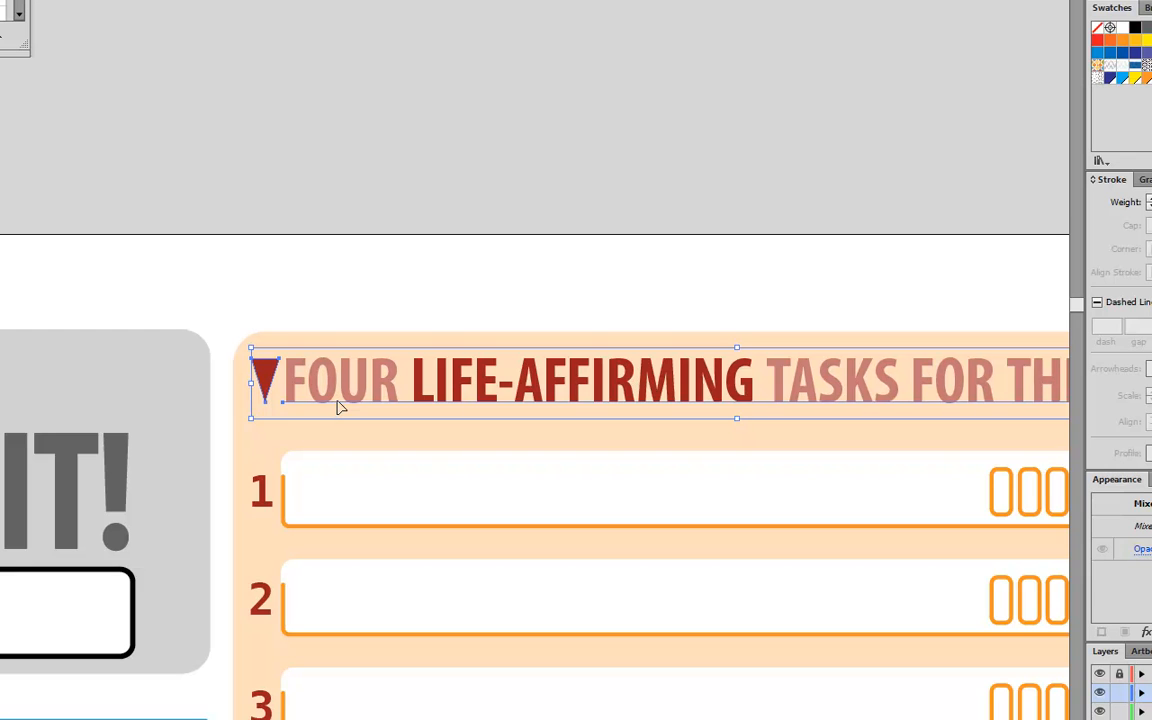
pyautogui.press('Left')
pyautogui.click(296, 321)
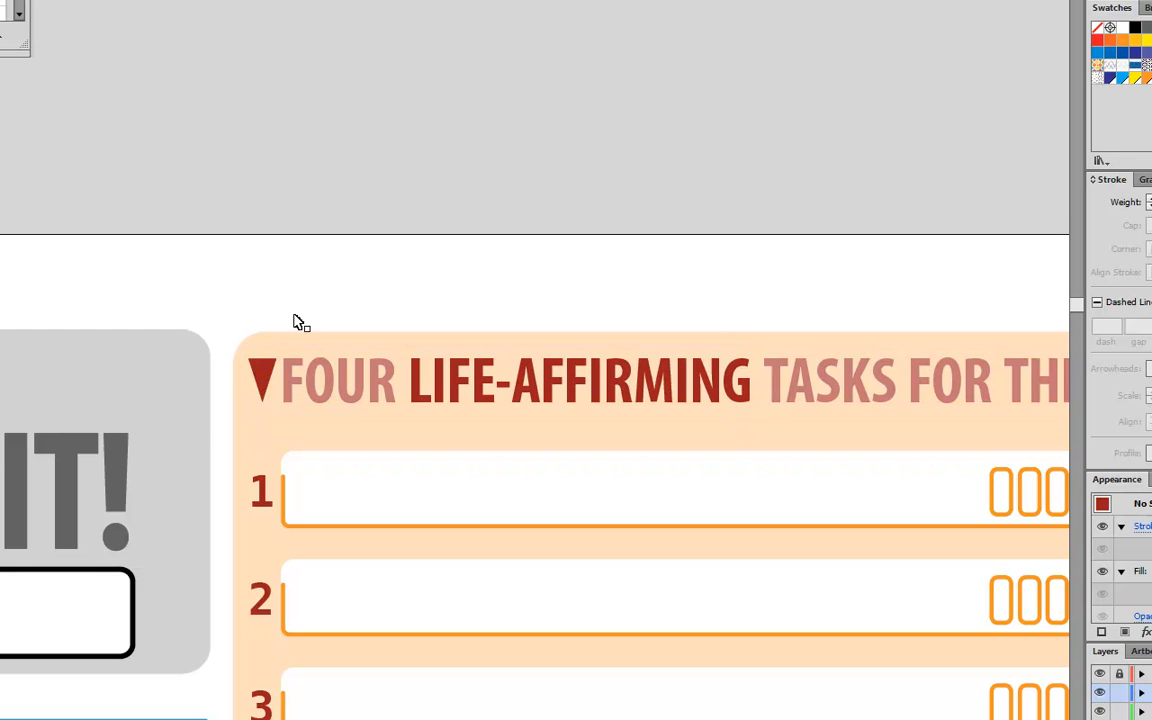
pyautogui.click(320, 388)
pyautogui.click(353, 223)
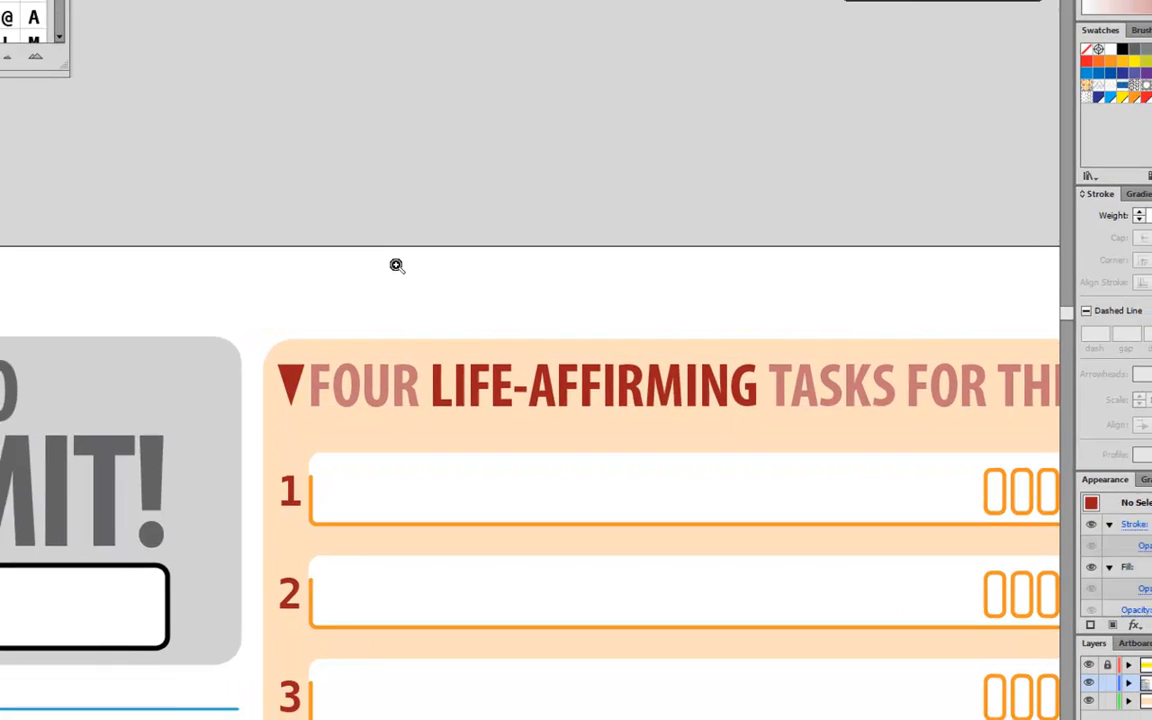
# Step: Lock the bg layer that holds the orange background box
pyautogui.keyDown('ctrl'); pyautogui.keyDown('alt'); pyautogui.click(418, 335); pyautogui.keyUp('alt'); pyautogui.keyUp('ctrl')
pyautogui.keyDown('ctrl'); pyautogui.keyDown('alt'); pyautogui.click(418, 335); pyautogui.keyUp('alt'); pyautogui.keyUp('ctrl')
pyautogui.keyDown('ctrl'); pyautogui.keyDown('alt'); pyautogui.click(418, 335); pyautogui.keyUp('alt'); pyautogui.keyUp('ctrl')
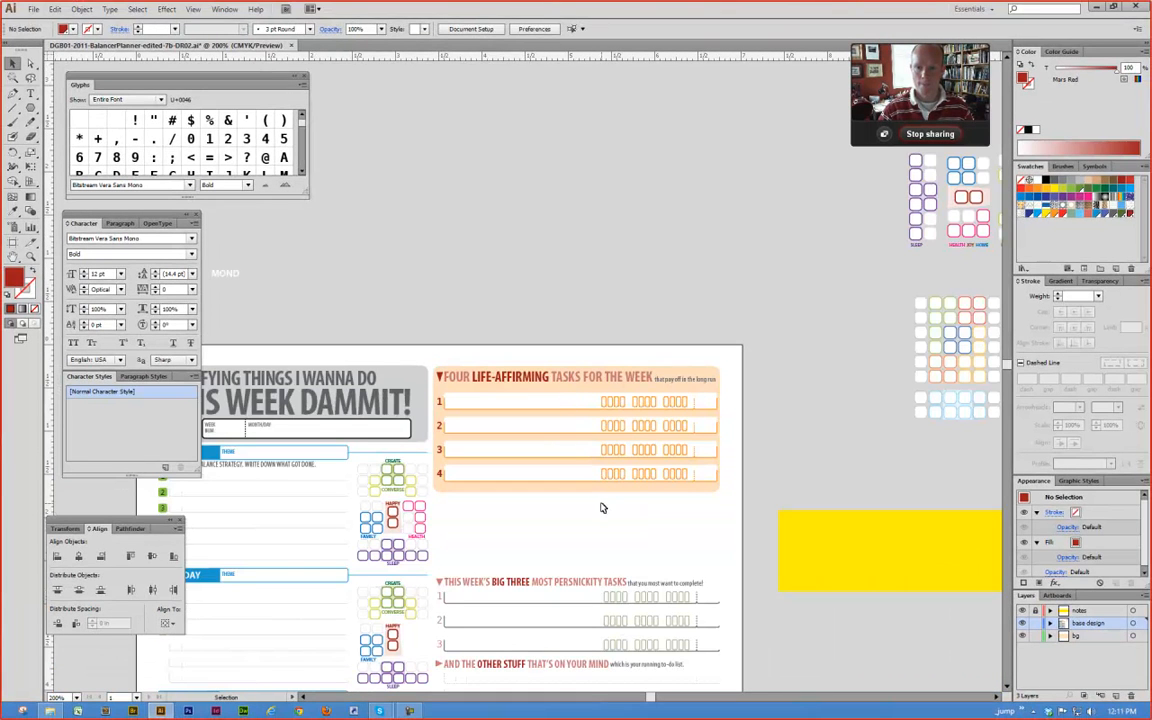
pyautogui.press('a')
pyautogui.click(596, 490)
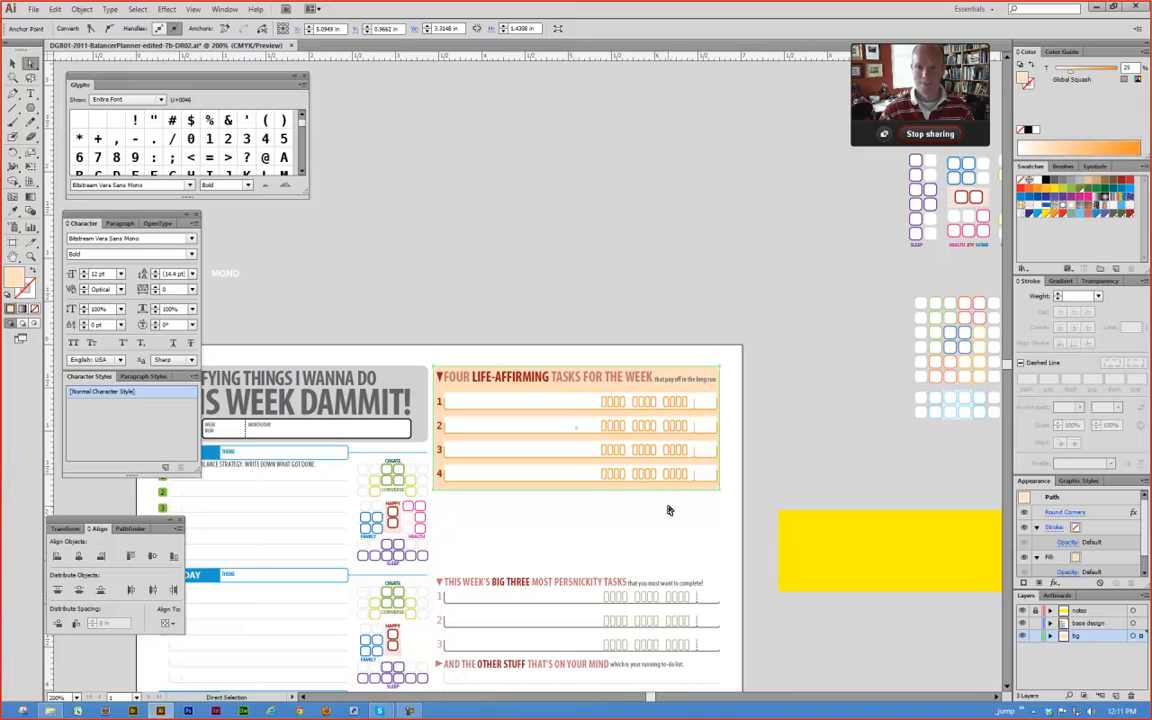
pyautogui.click(587, 542)
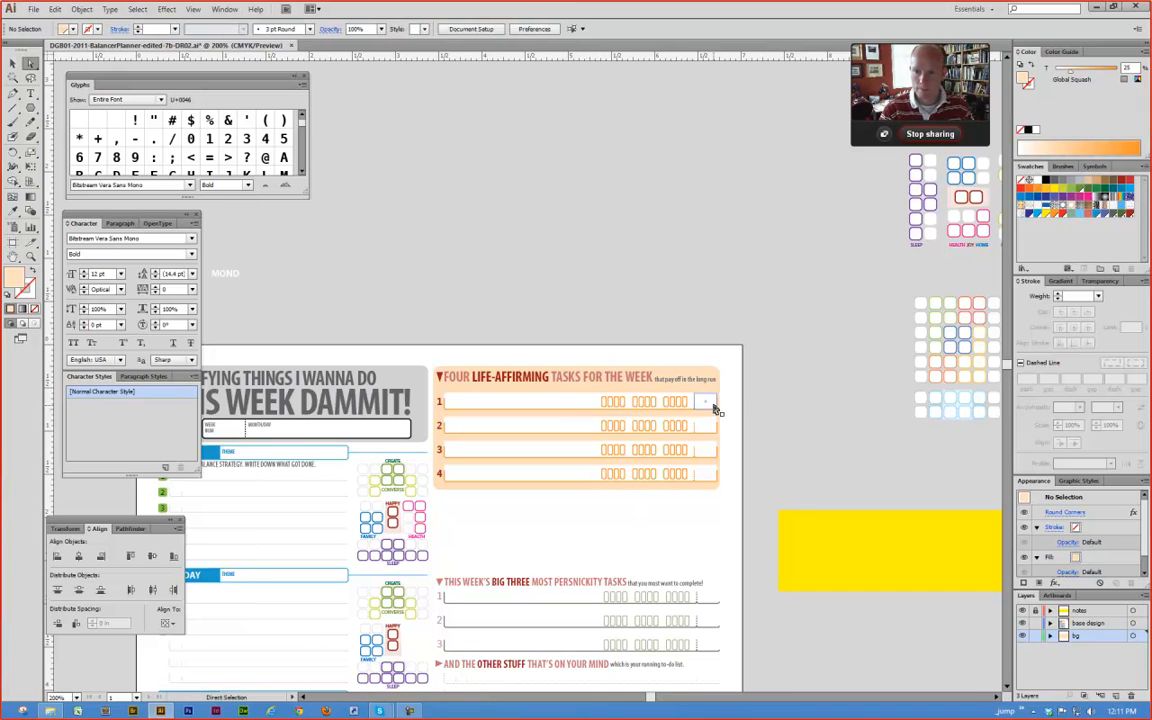
pyautogui.click(606, 391)
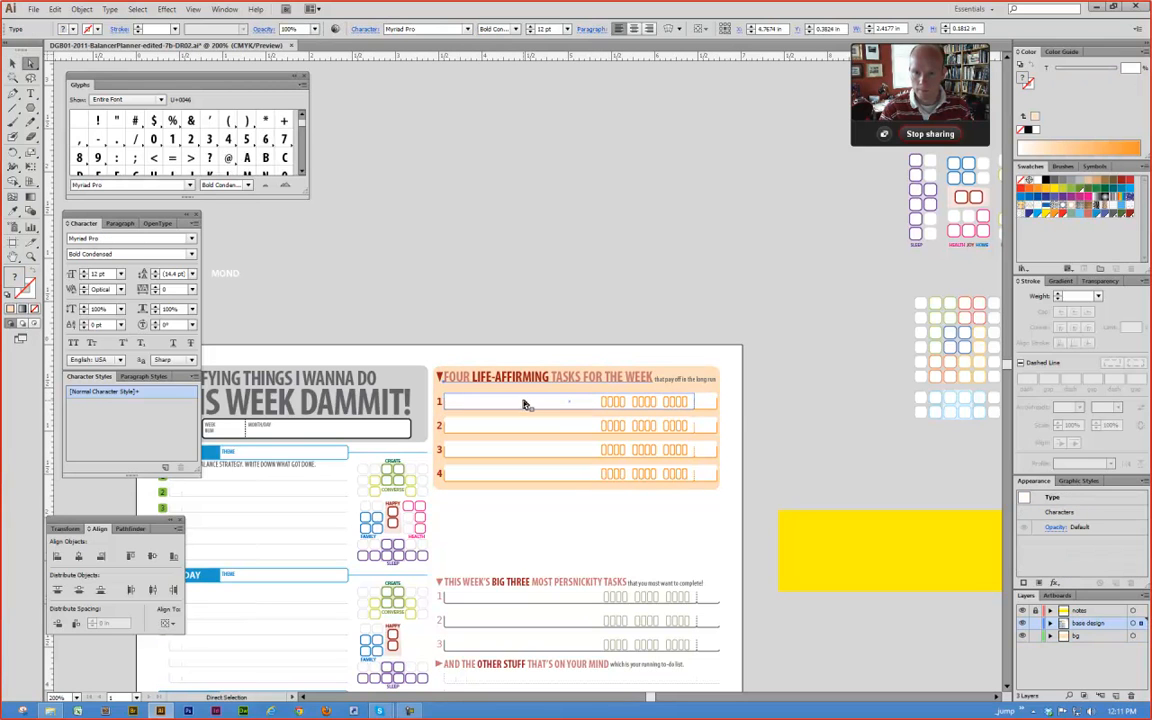
pyautogui.click(719, 393)
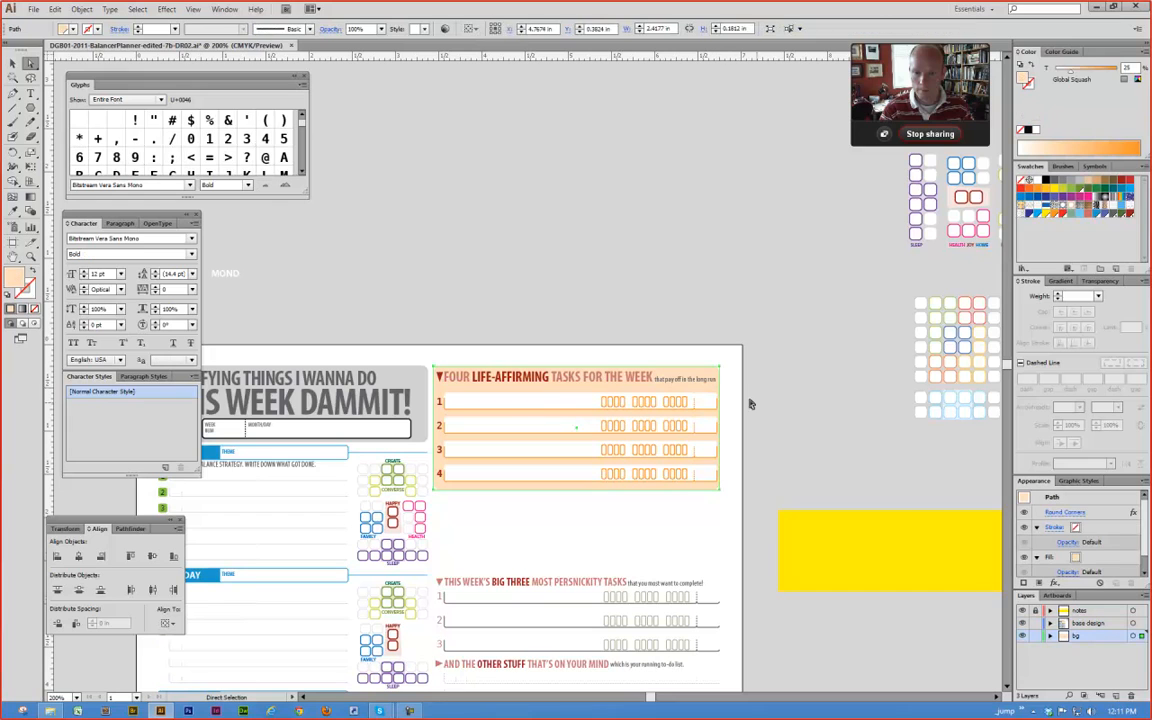
pyautogui.click(1034, 636)
# Step: Nudge the right ends of the four task rows, including their checkboxes, slightly left inside the orange box
pyautogui.moveTo(727, 390); pyautogui.dragTo(576, 514)
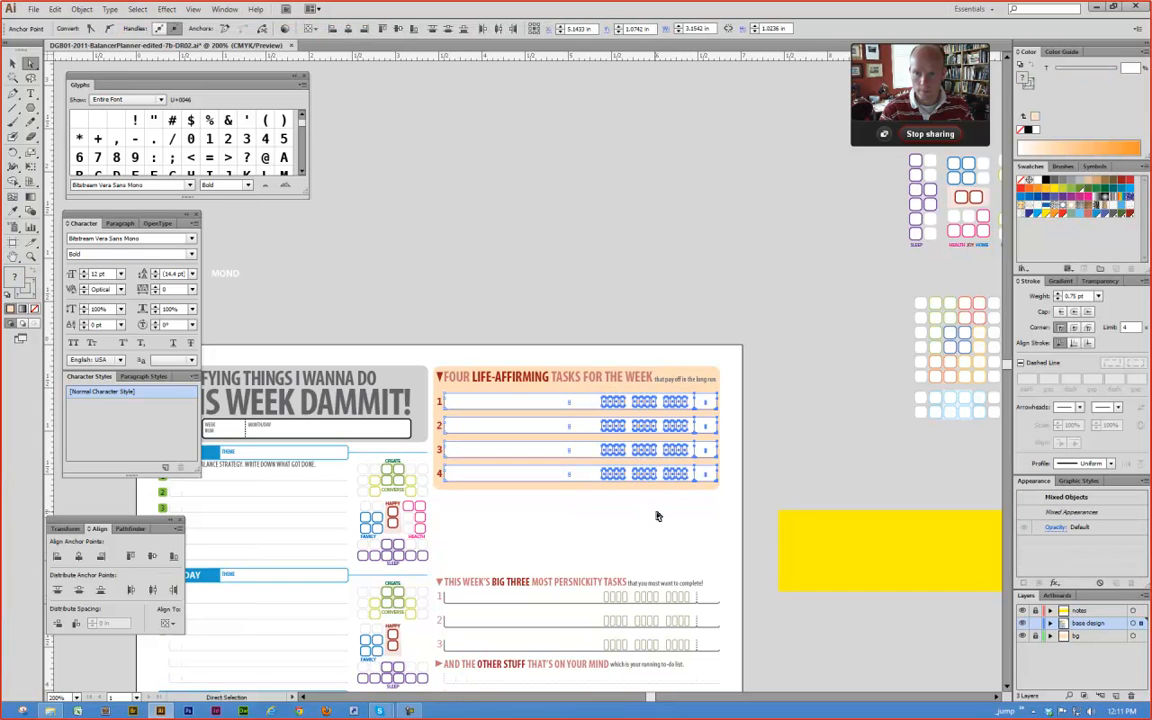
pyautogui.press('Left')
pyautogui.press('Left')
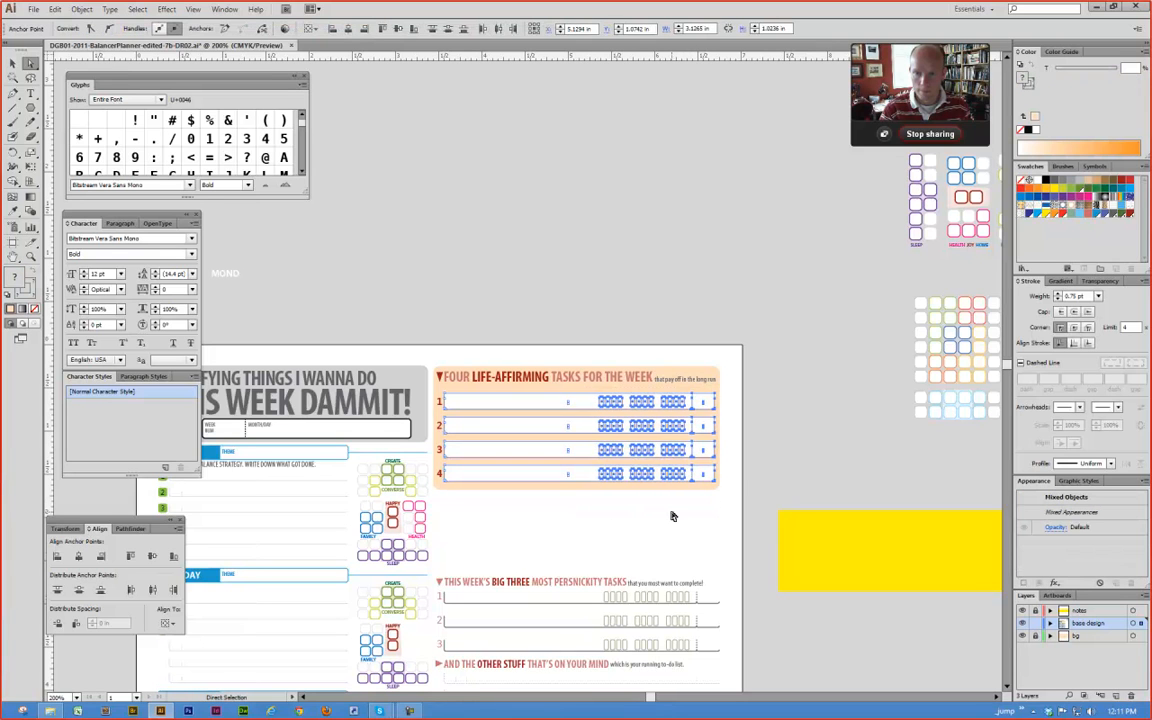
pyautogui.click(673, 516)
# Step: Move the Big Three Most Persnickety Tasks section and the Other Stuff heading up to sit just below the orange box
pyautogui.hotkey('ctrl', 'space')
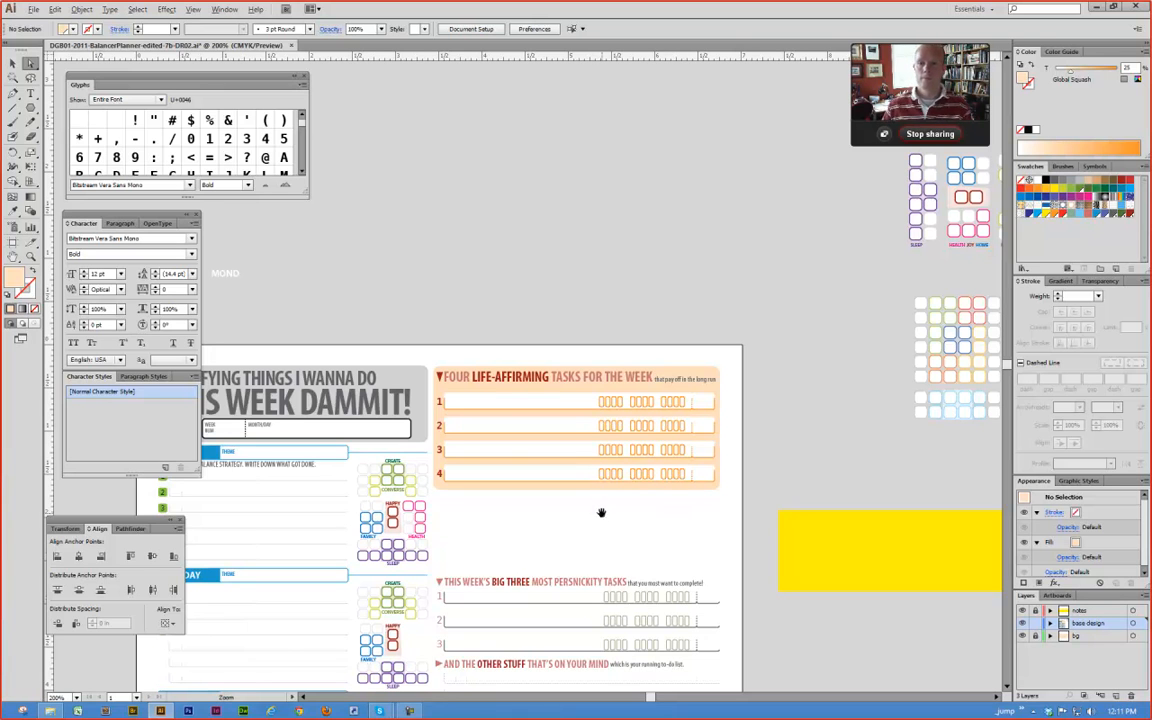
pyautogui.scroll(-4, 601, 513)
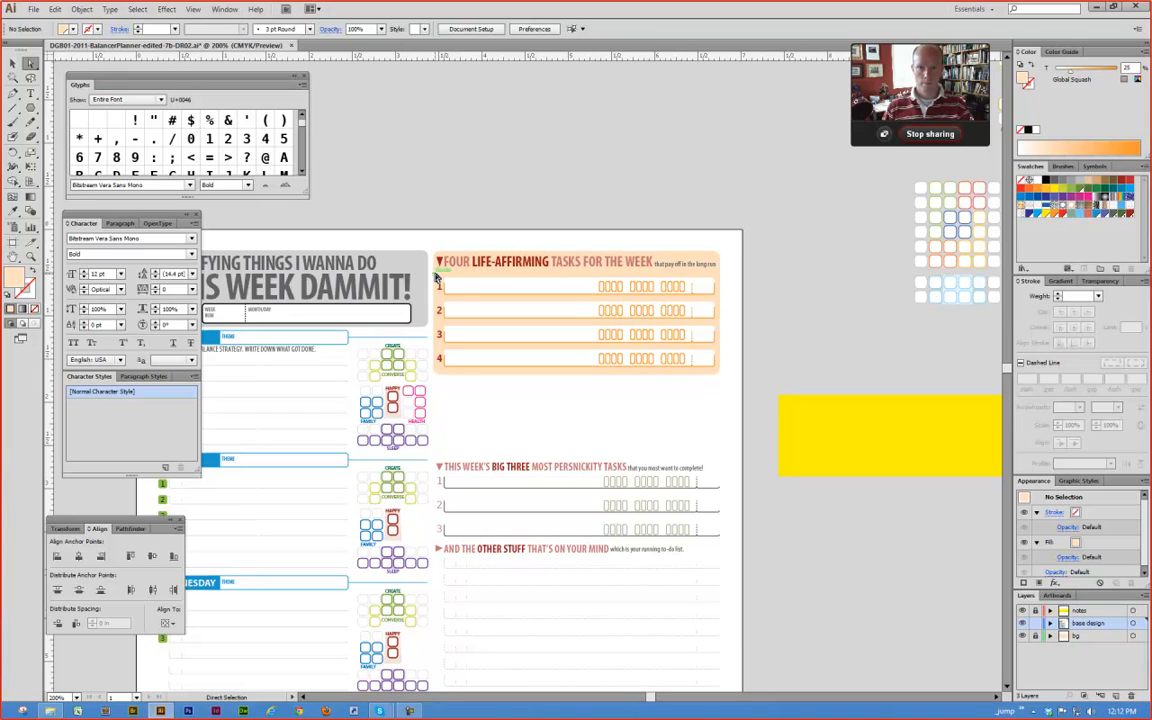
pyautogui.scroll(-1, 478, 412)
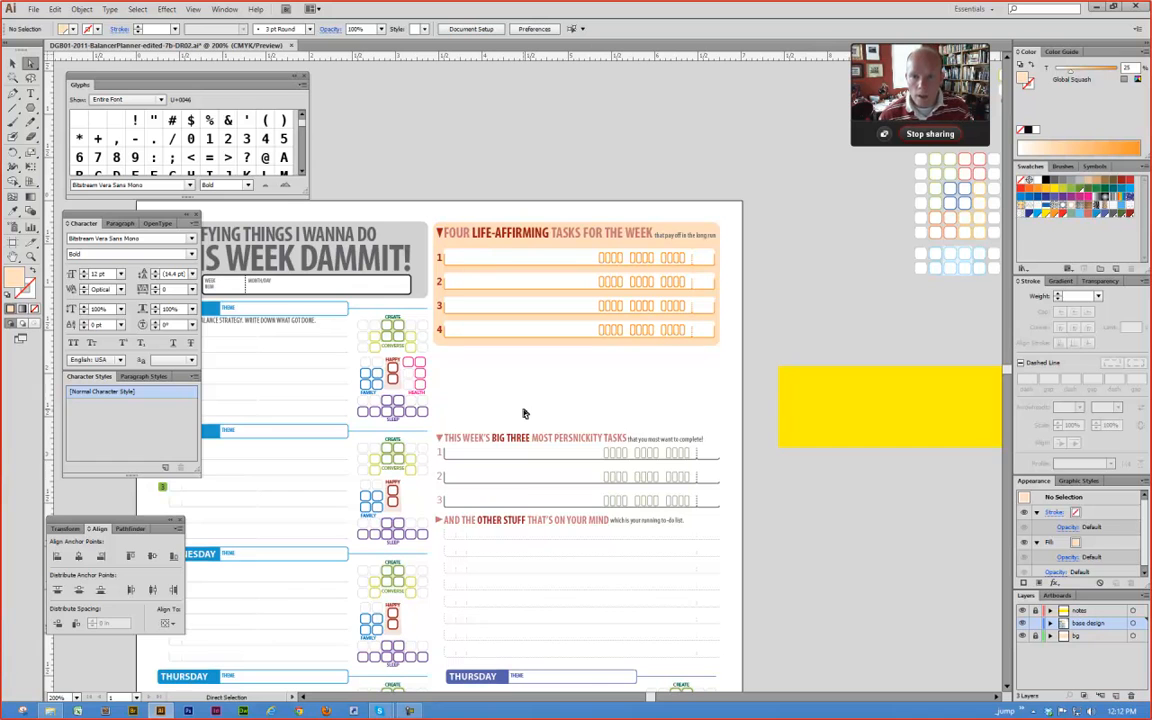
pyautogui.scroll(-1, 516, 397)
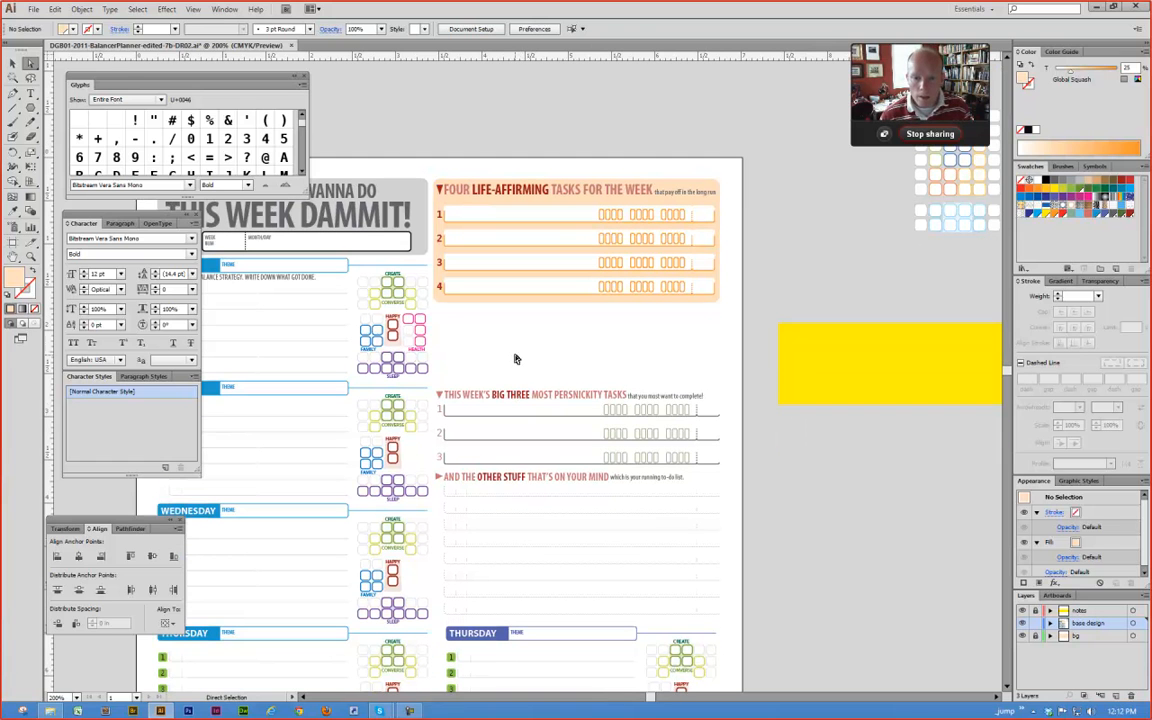
pyautogui.click(477, 397)
pyautogui.moveTo(478, 398); pyautogui.dragTo(491, 316)
pyautogui.click(520, 447)
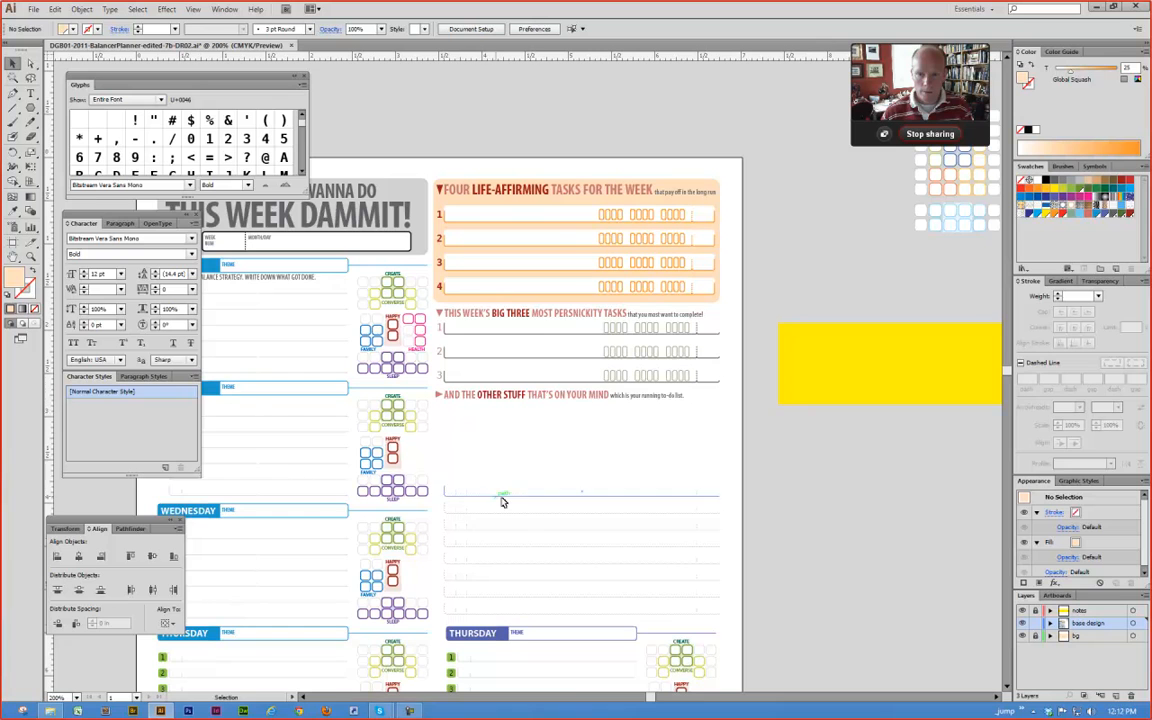
# Step: Examine the dashed to-do rows below the Other Stuff heading and the dashed tick near their right end
pyautogui.scroll(-1, 565, 400)
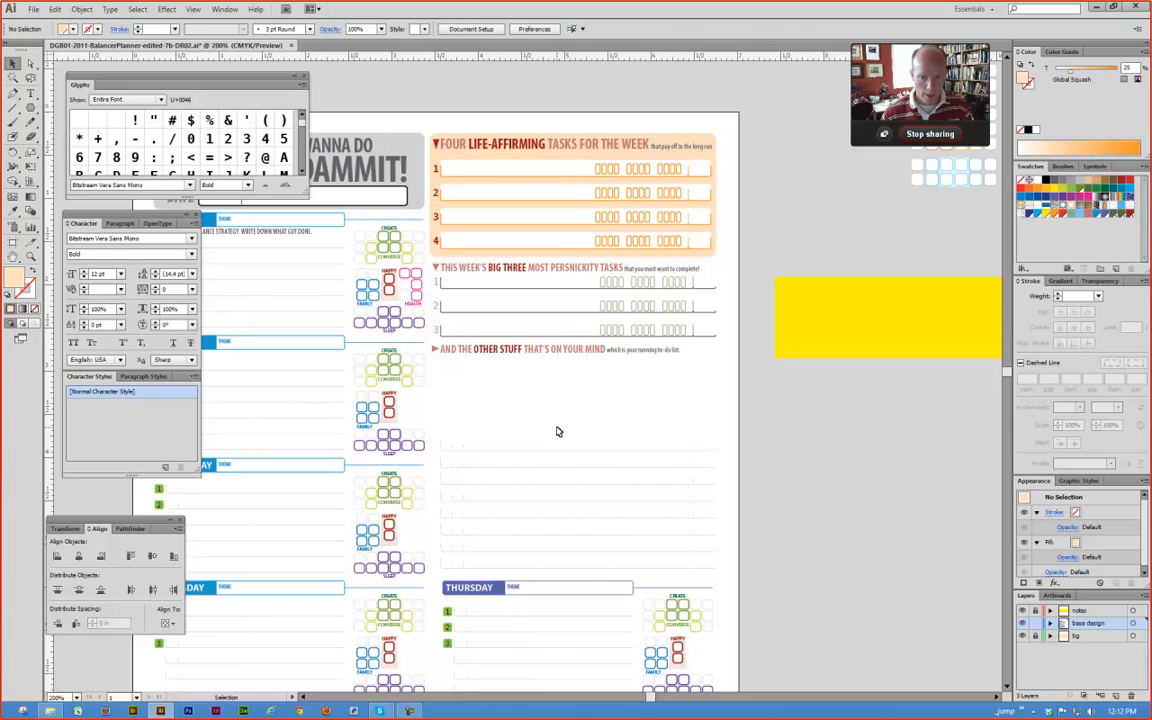
pyautogui.click(522, 448)
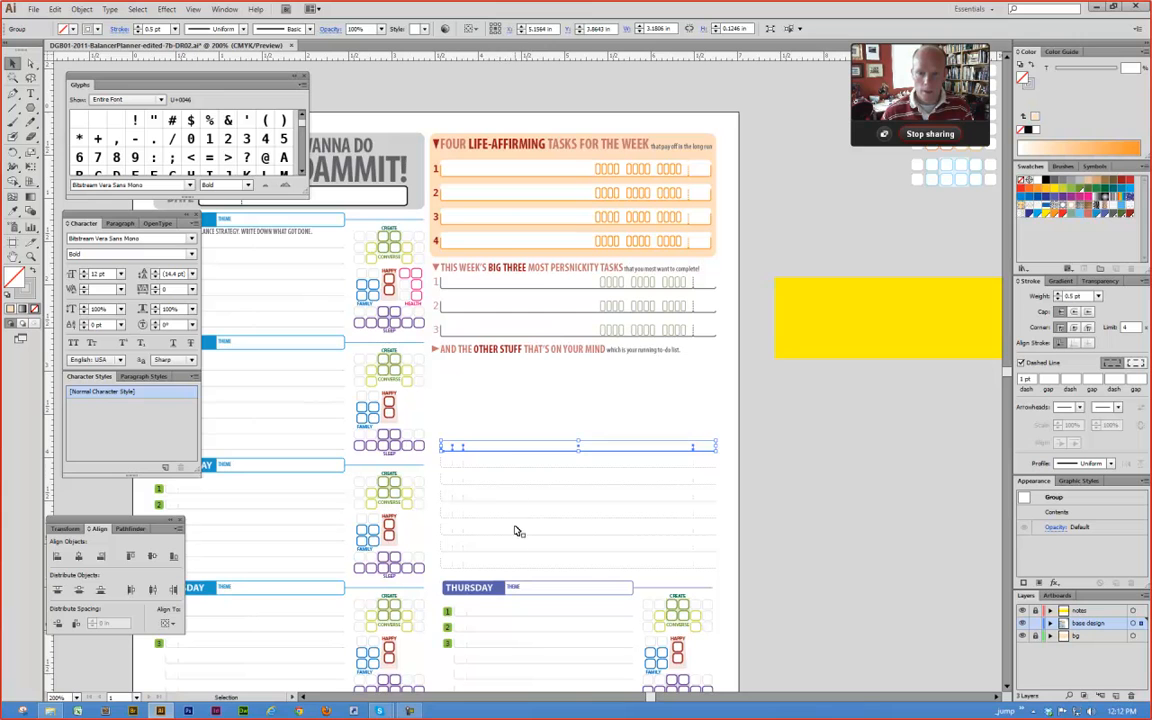
pyautogui.click(503, 370)
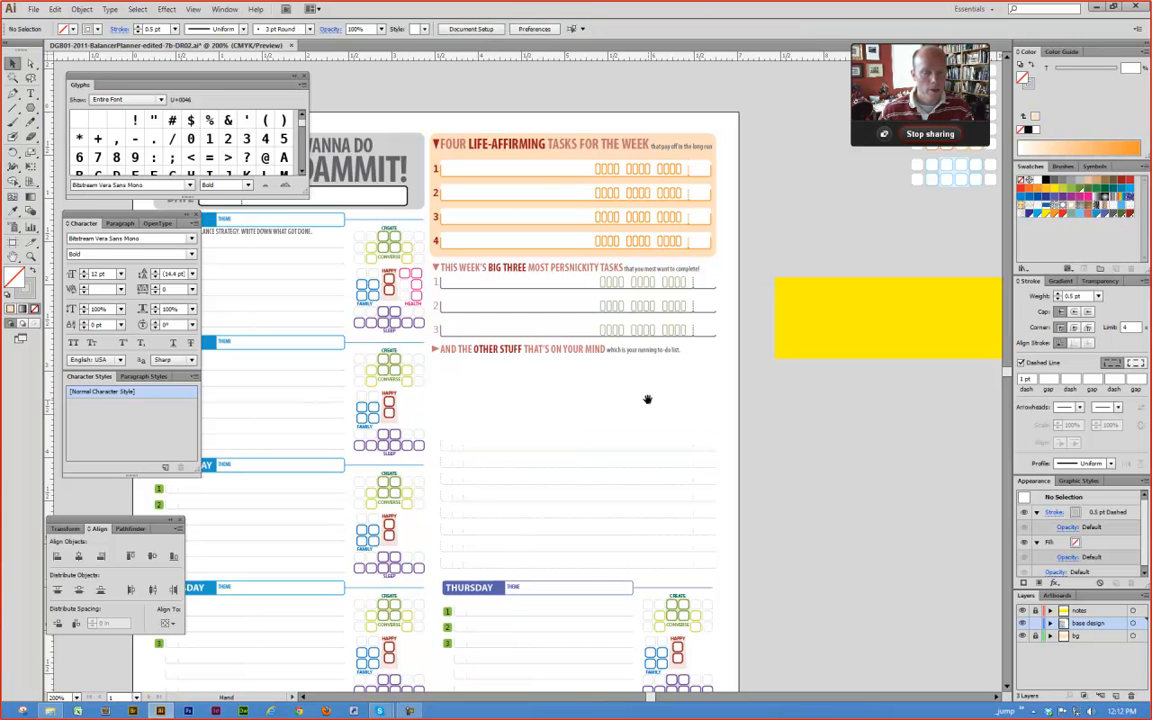
pyautogui.moveTo(512, 399); pyautogui.dragTo(574, 407)
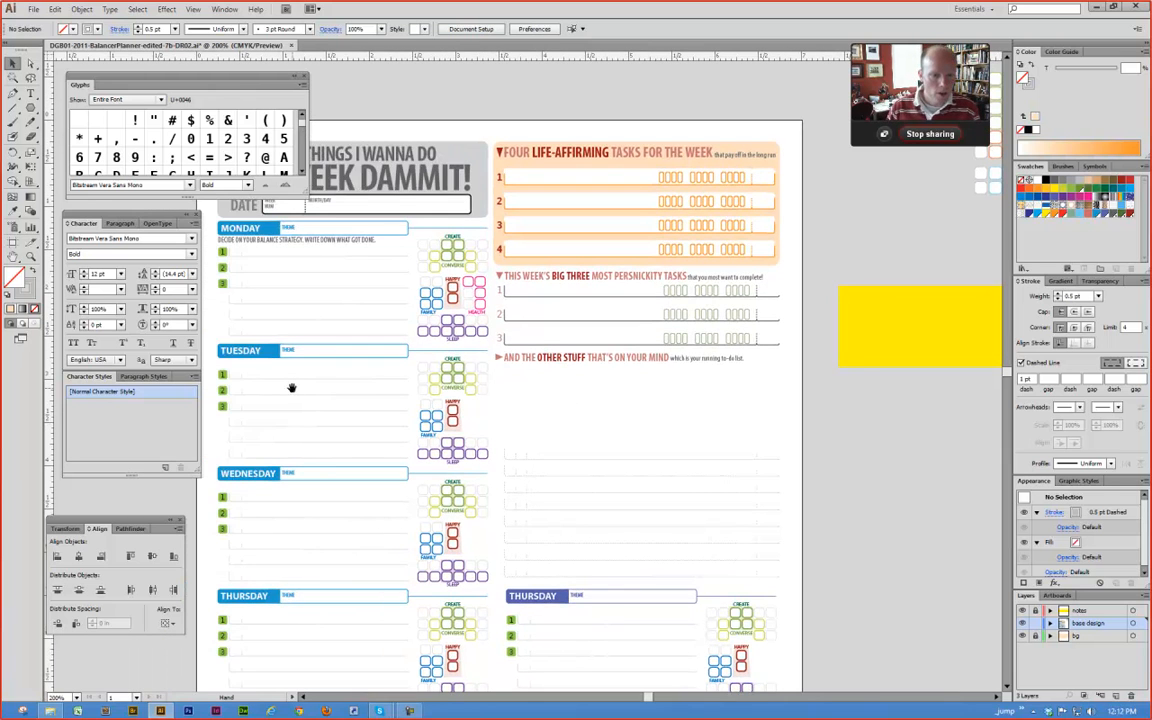
pyautogui.moveTo(640, 390); pyautogui.dragTo(686, 422)
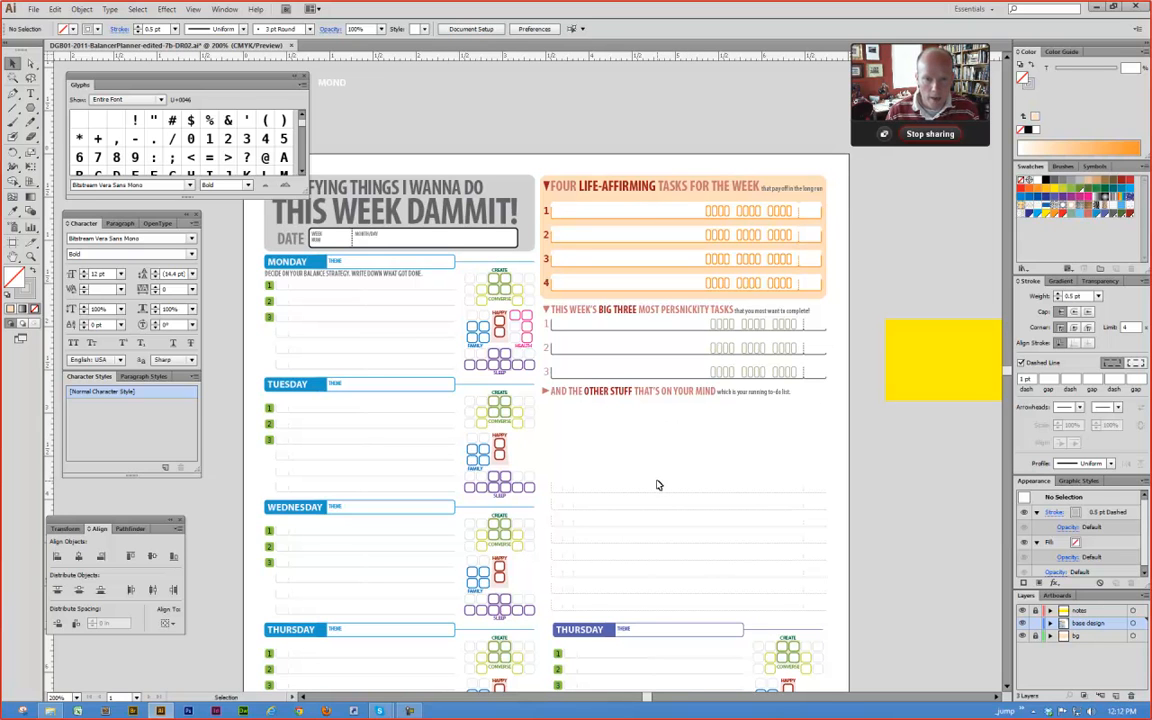
pyautogui.click(816, 490)
pyautogui.click(815, 501)
pyautogui.press('a')
pyautogui.click(803, 488)
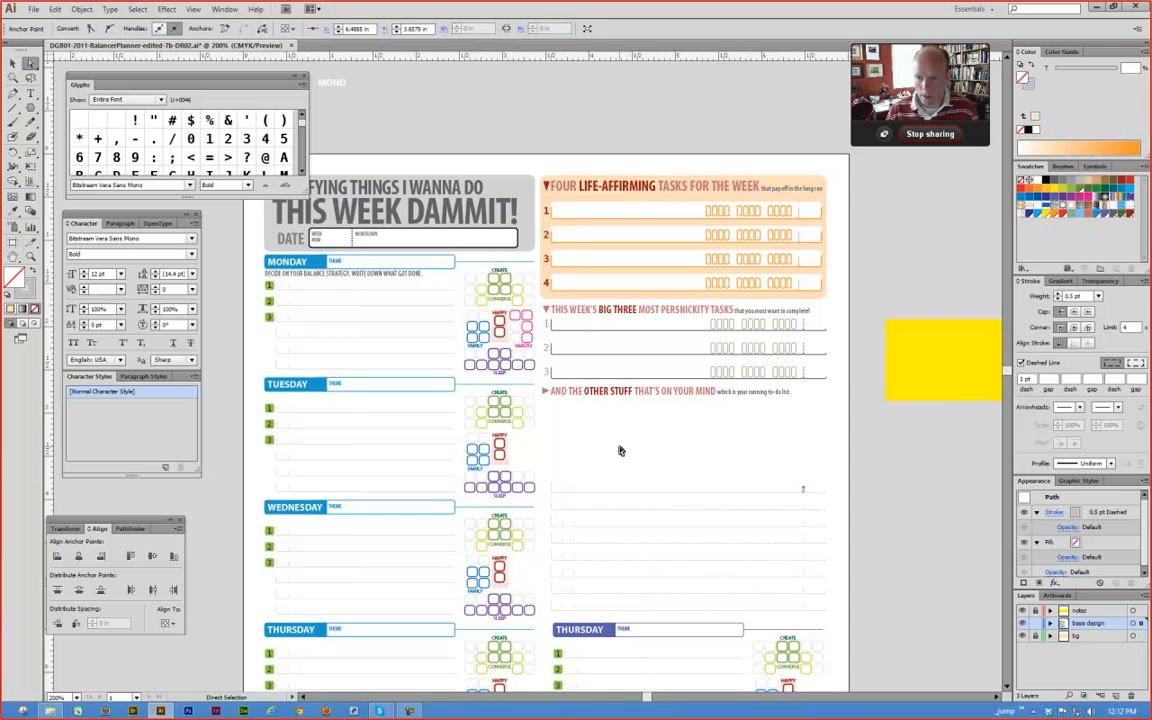
pyautogui.moveTo(749, 455); pyautogui.dragTo(845, 521)
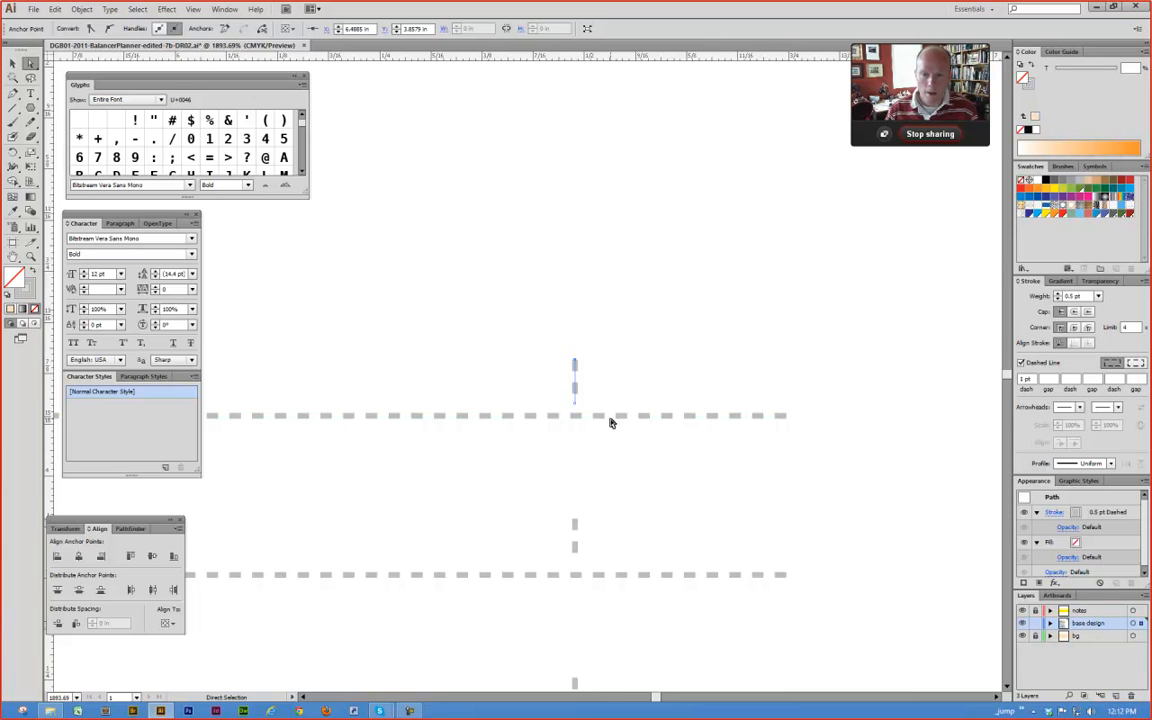
# Step: Compare the left-end ticks of the Other Stuff rows with the dashed ticks on the Big Three rows
pyautogui.keyDown('ctrl'); pyautogui.keyDown('alt'); pyautogui.click(585, 439); pyautogui.keyUp('alt'); pyautogui.keyUp('ctrl')
pyautogui.keyDown('ctrl'); pyautogui.keyDown('alt'); pyautogui.click(585, 439); pyautogui.keyUp('alt'); pyautogui.keyUp('ctrl')
pyautogui.keyDown('ctrl'); pyautogui.keyDown('alt'); pyautogui.click(585, 439); pyautogui.keyUp('alt'); pyautogui.keyUp('ctrl')
pyautogui.keyDown('ctrl'); pyautogui.keyDown('alt'); pyautogui.click(585, 439); pyautogui.keyUp('alt'); pyautogui.keyUp('ctrl')
pyautogui.keyDown('ctrl'); pyautogui.keyDown('alt'); pyautogui.click(585, 439); pyautogui.keyUp('alt'); pyautogui.keyUp('ctrl')
pyautogui.keyDown('ctrl'); pyautogui.keyDown('alt'); pyautogui.click(585, 439); pyautogui.keyUp('alt'); pyautogui.keyUp('ctrl')
pyautogui.moveTo(403, 415); pyautogui.dragTo(672, 490)
pyautogui.moveTo(440, 327); pyautogui.dragTo(699, 352)
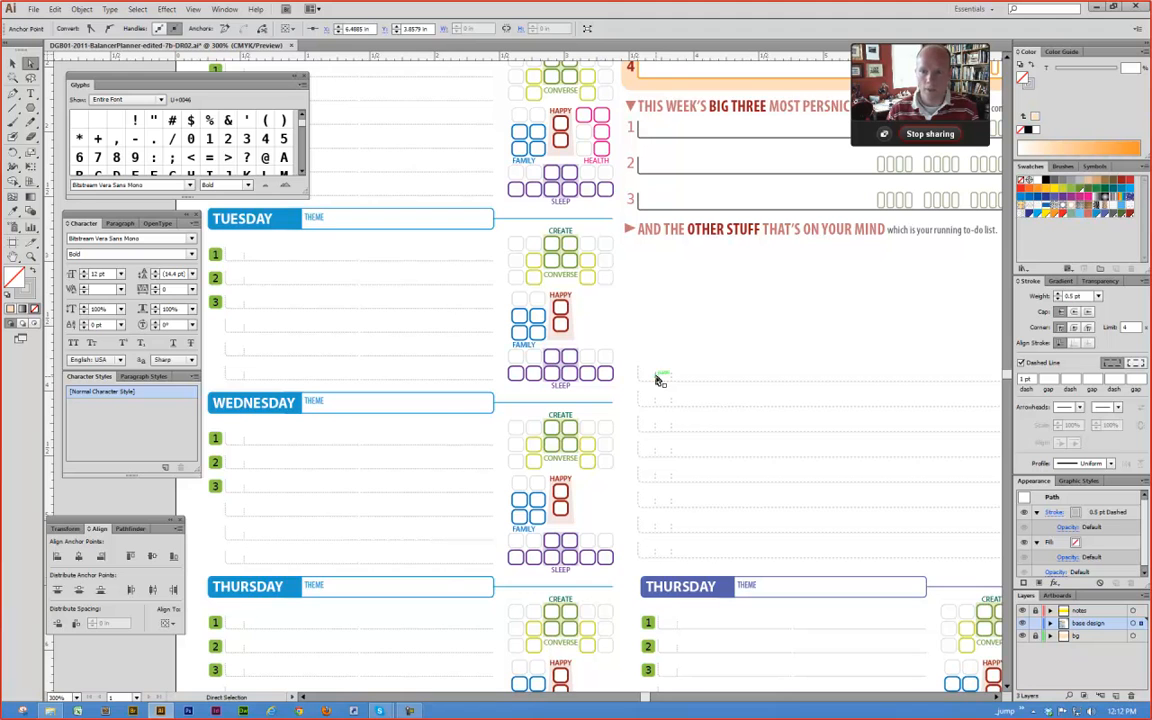
pyautogui.moveTo(751, 318); pyautogui.dragTo(645, 365)
pyautogui.moveTo(723, 333); pyautogui.dragTo(580, 468)
pyautogui.moveTo(782, 418); pyautogui.dragTo(576, 321)
pyautogui.moveTo(728, 360); pyautogui.dragTo(727, 361)
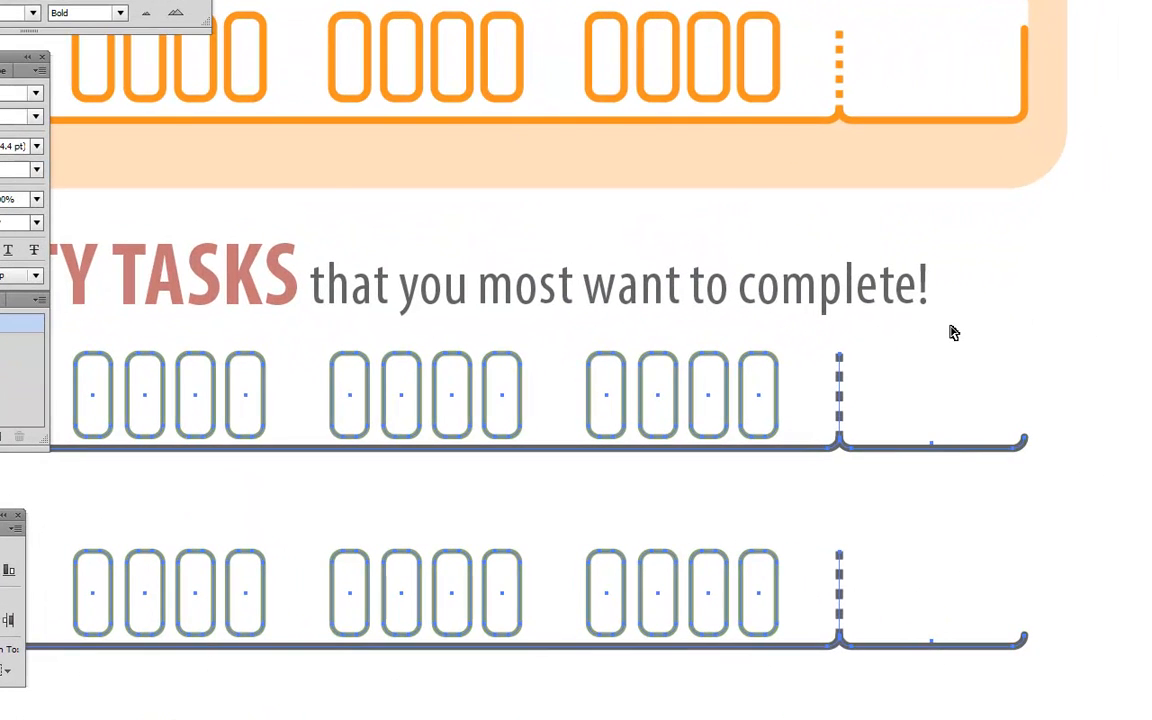
pyautogui.click(947, 343)
pyautogui.hotkey('ctrl', '0')
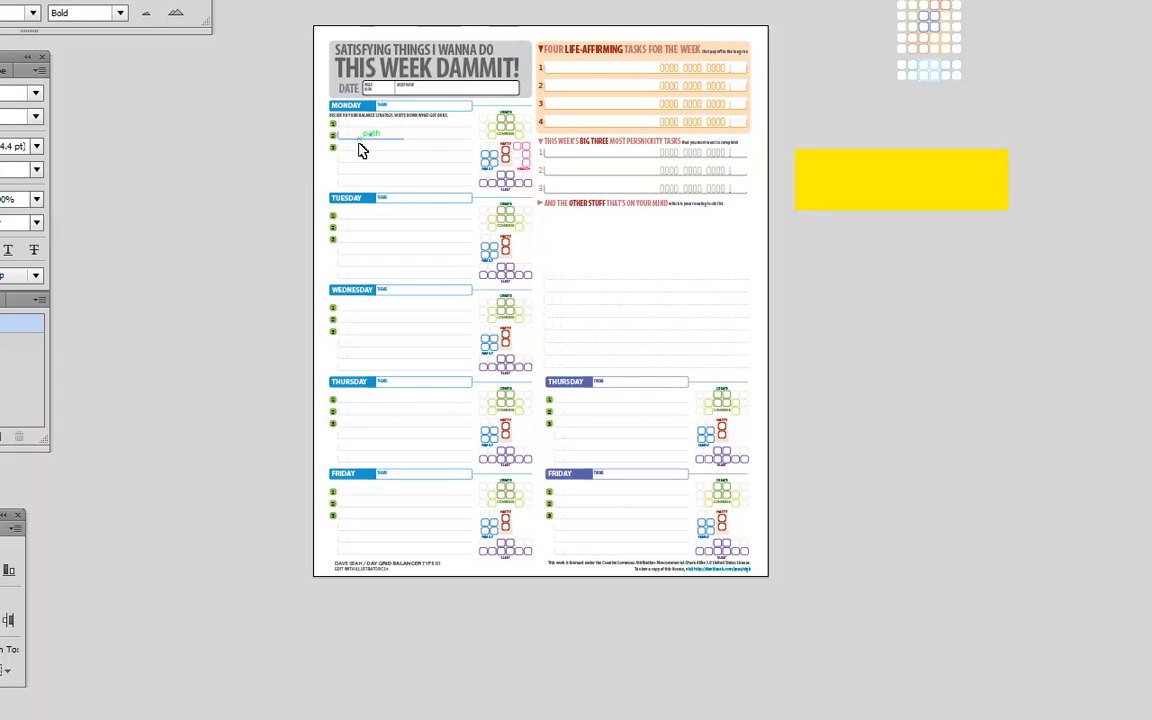
# Step: Copy the left segment of Monday's last dotted row, including its corner and short vertical tick
pyautogui.hotkey('ctrl', 'space')
pyautogui.moveTo(291, 152); pyautogui.dragTo(520, 234)
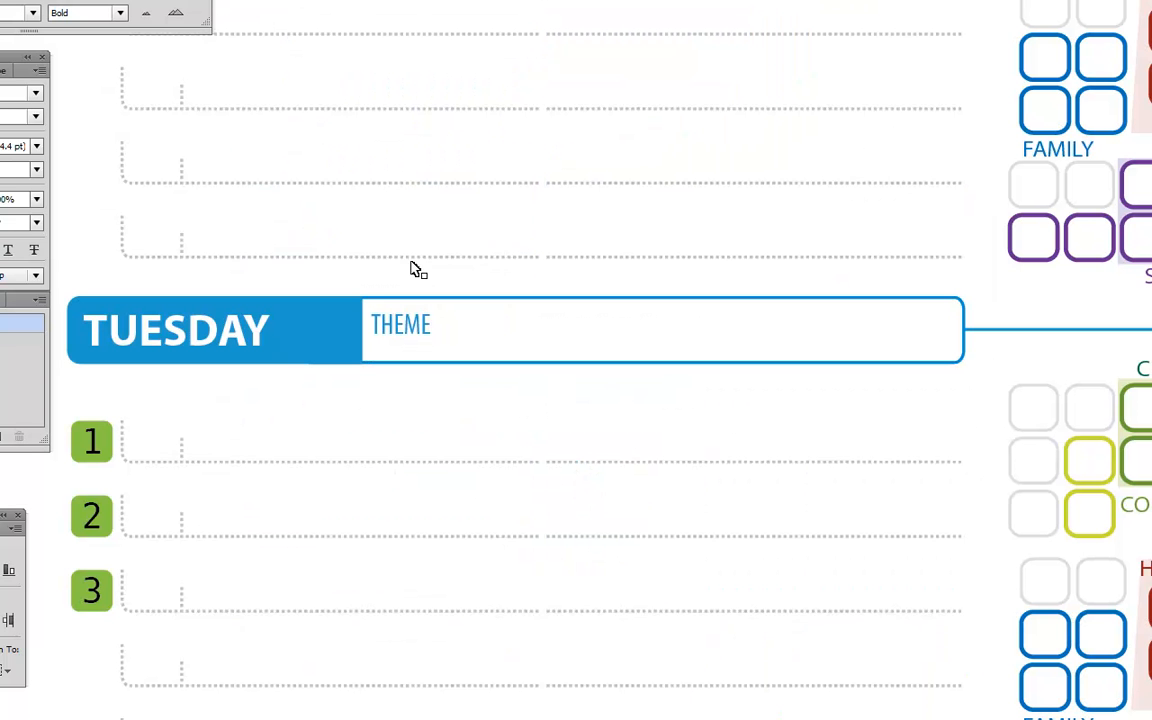
pyautogui.moveTo(81, 205); pyautogui.dragTo(545, 285)
pyautogui.click(97, 208)
pyautogui.click(155, 258)
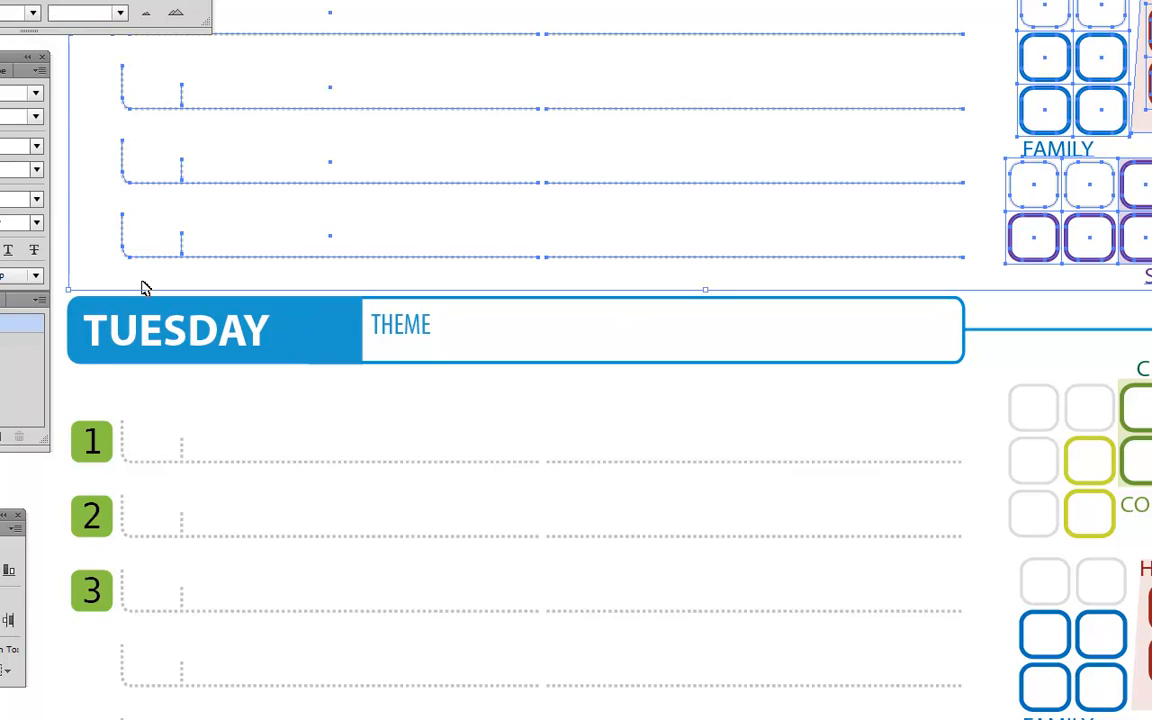
pyautogui.moveTo(87, 198); pyautogui.dragTo(543, 288)
pyautogui.press('v')
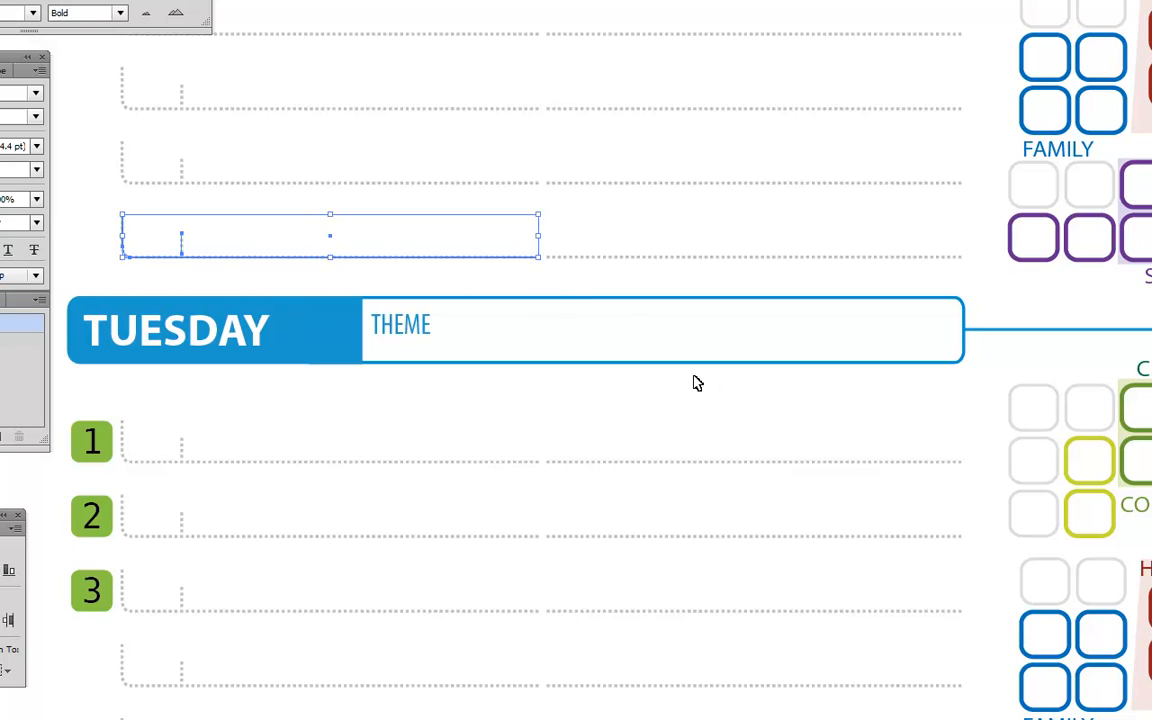
pyautogui.click(566, 370)
# Step: Paste the dotted row segment above the Other Stuff rows and align its left edge with theirs
pyautogui.keyDown('ctrl'); pyautogui.keyDown('alt'); pyautogui.click(693, 397); pyautogui.keyUp('alt'); pyautogui.keyUp('ctrl')
pyautogui.keyDown('ctrl'); pyautogui.keyDown('alt'); pyautogui.click(693, 397); pyautogui.keyUp('alt'); pyautogui.keyUp('ctrl')
pyautogui.keyDown('ctrl'); pyautogui.keyDown('alt'); pyautogui.click(691, 397); pyautogui.keyUp('alt'); pyautogui.keyUp('ctrl')
pyautogui.keyDown('ctrl'); pyautogui.keyDown('alt'); pyautogui.click(690, 397); pyautogui.keyUp('alt'); pyautogui.keyUp('ctrl')
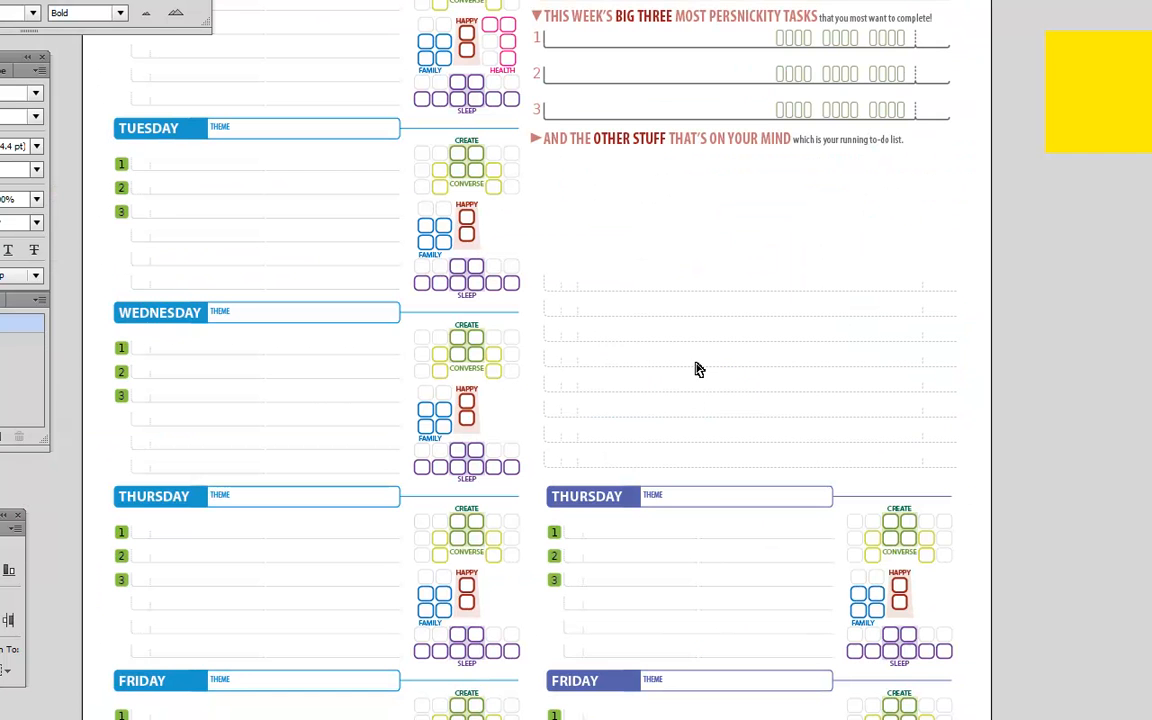
pyautogui.moveTo(802, 222); pyautogui.dragTo(648, 307)
pyautogui.moveTo(327, 229); pyautogui.dragTo(712, 412)
pyautogui.hotkey('ctrl', 'v')
pyautogui.moveTo(376, 410); pyautogui.dragTo(666, 404)
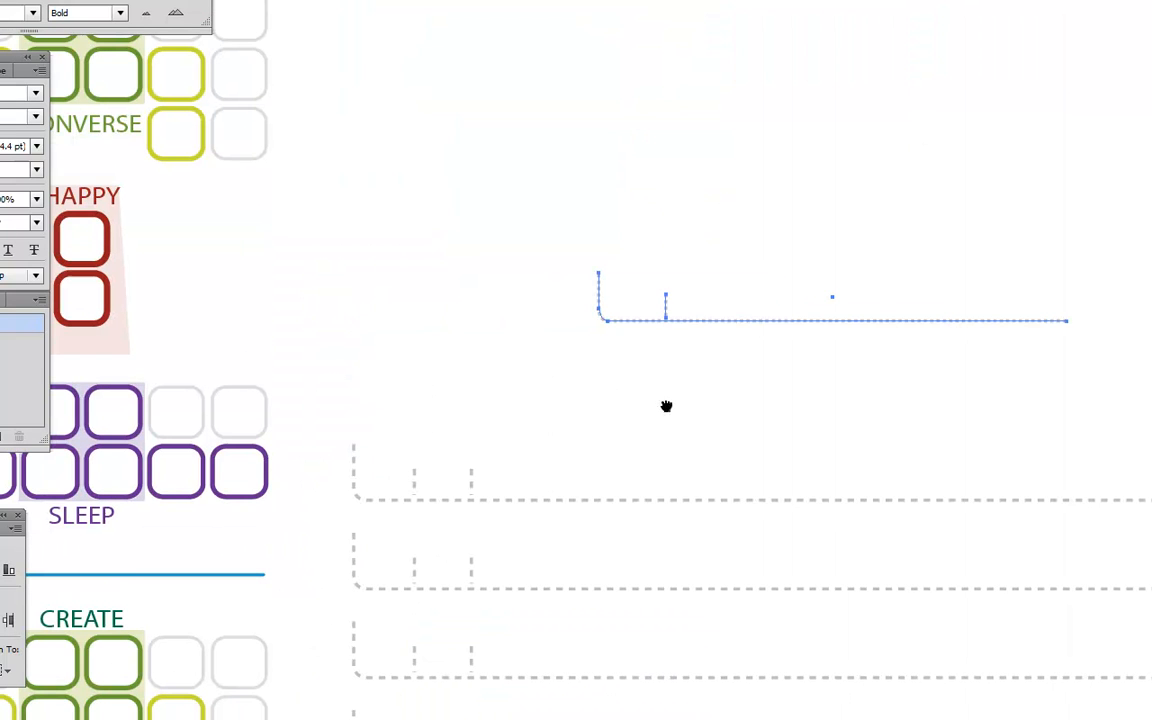
pyautogui.moveTo(743, 324); pyautogui.dragTo(582, 405)
pyautogui.hotkey('ctrl', 'z')
pyautogui.press('v')
pyautogui.click(747, 414)
pyautogui.moveTo(715, 321); pyautogui.dragTo(475, 426)
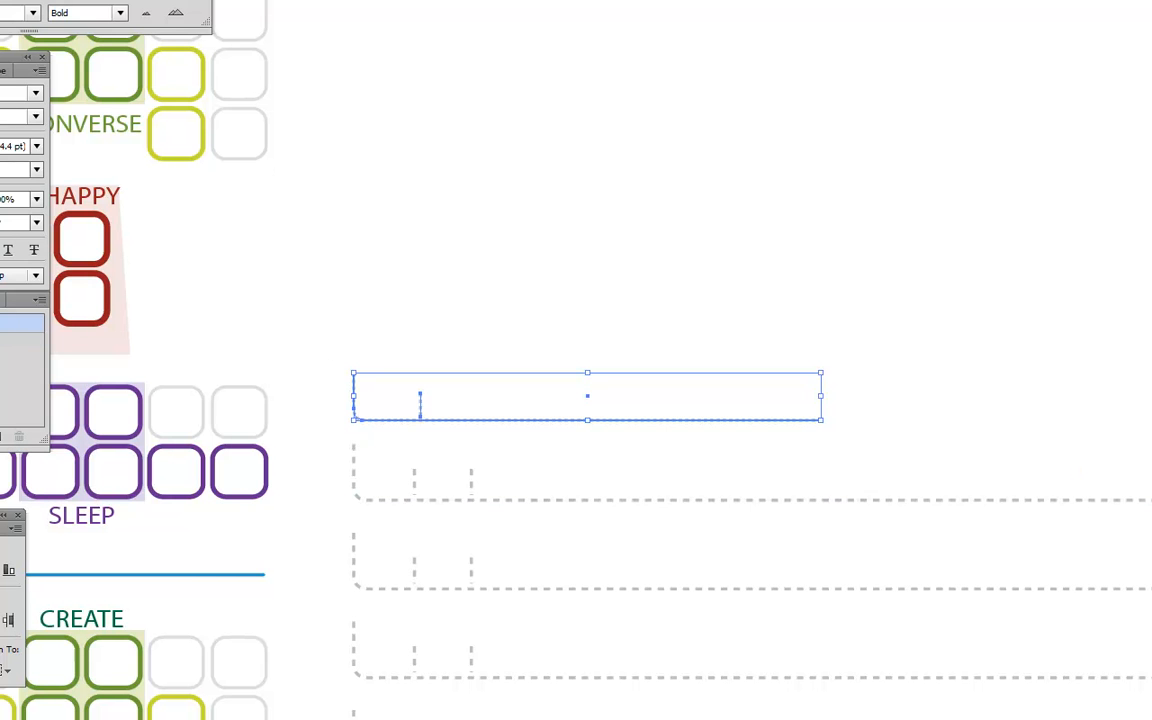
pyautogui.click(193, 9)
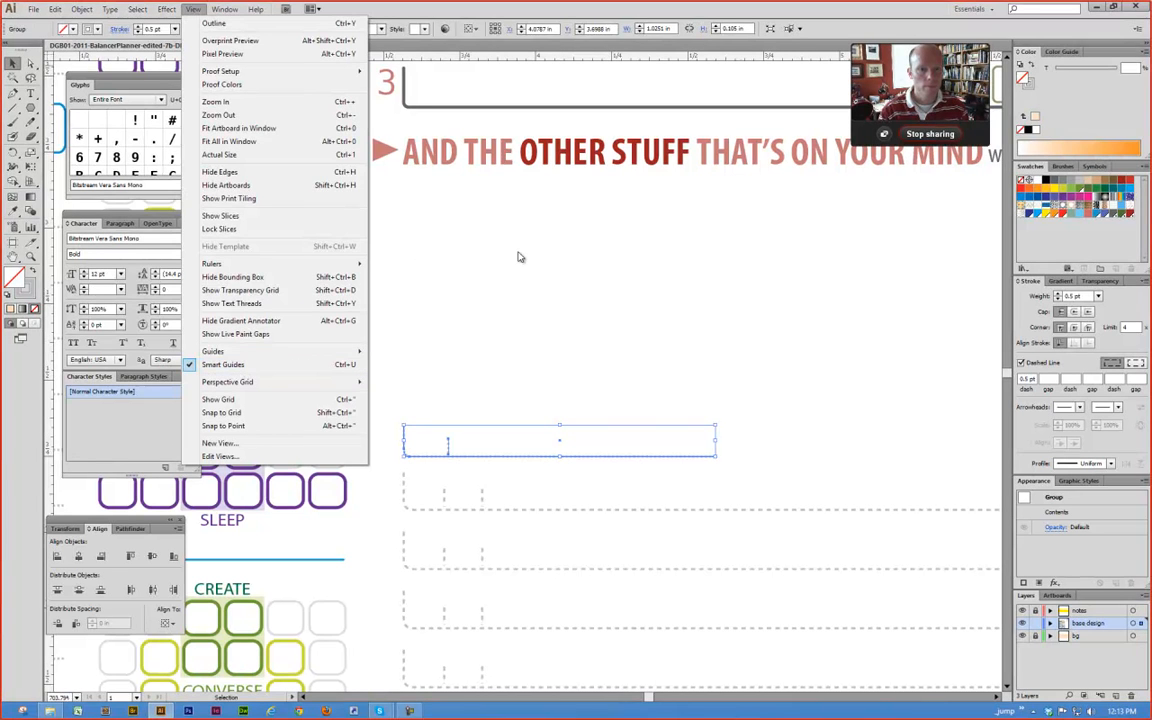
pyautogui.click(559, 287)
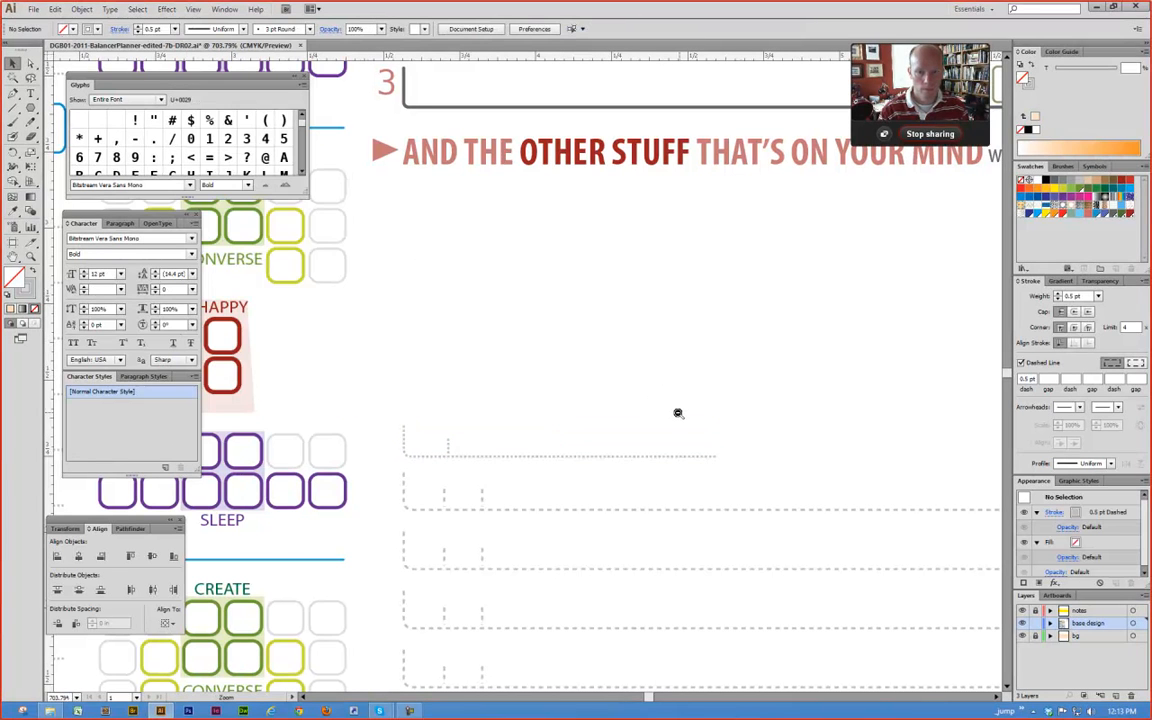
# Step: Stretch the right end of the pasted dotted line to the right edge of the dashed rows
pyautogui.keyDown('alt'); pyautogui.click(622, 443); pyautogui.keyUp('alt')
pyautogui.keyDown('alt'); pyautogui.click(615, 442); pyautogui.keyUp('alt')
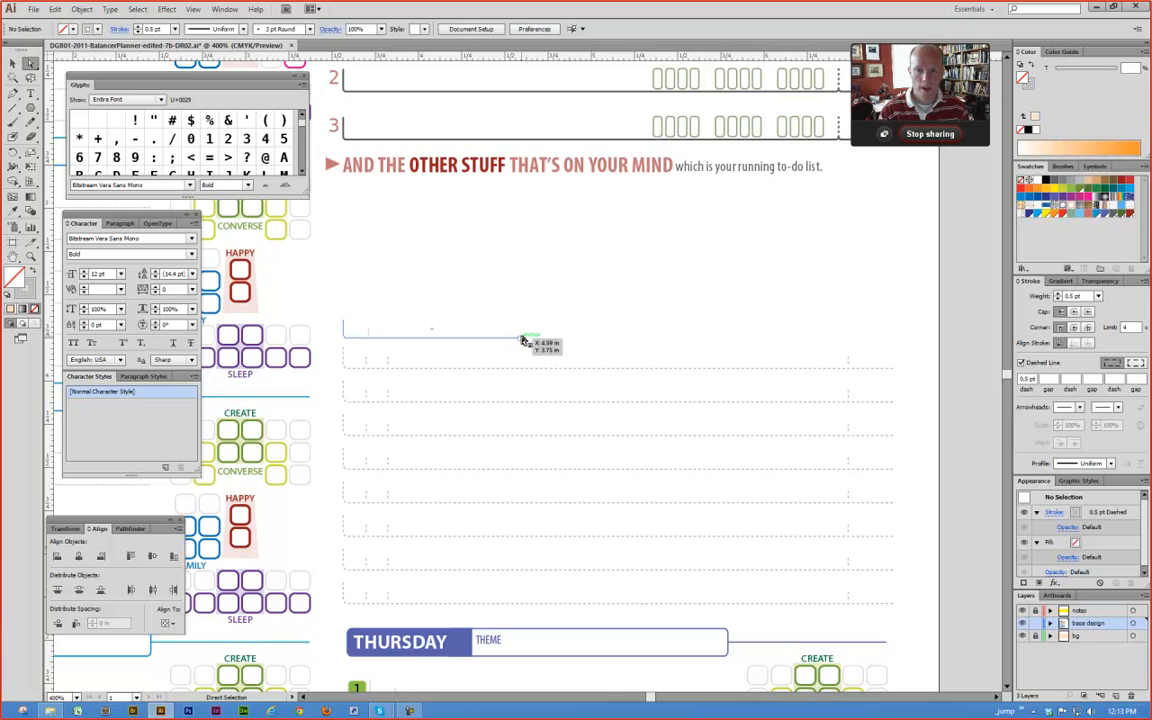
pyautogui.moveTo(521, 340); pyautogui.dragTo(895, 360)
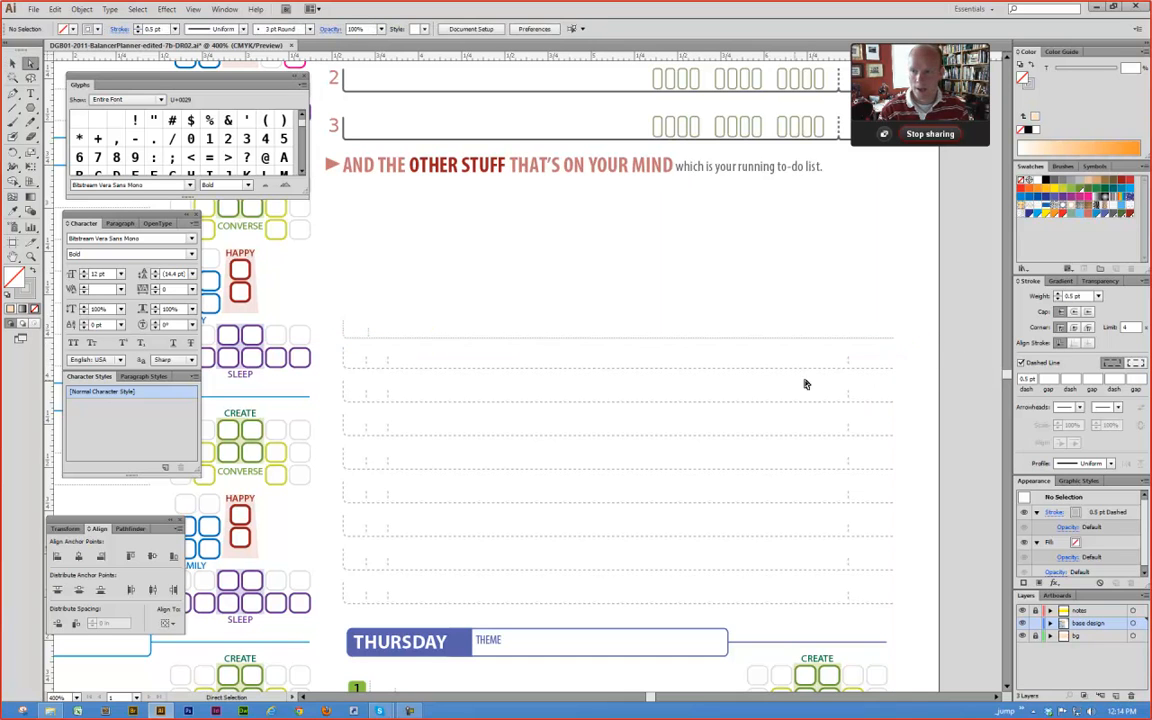
# Step: Move the short vertical tick of the new dotted row slightly left so it lines up with a dot
pyautogui.moveTo(320, 312); pyautogui.dragTo(463, 494)
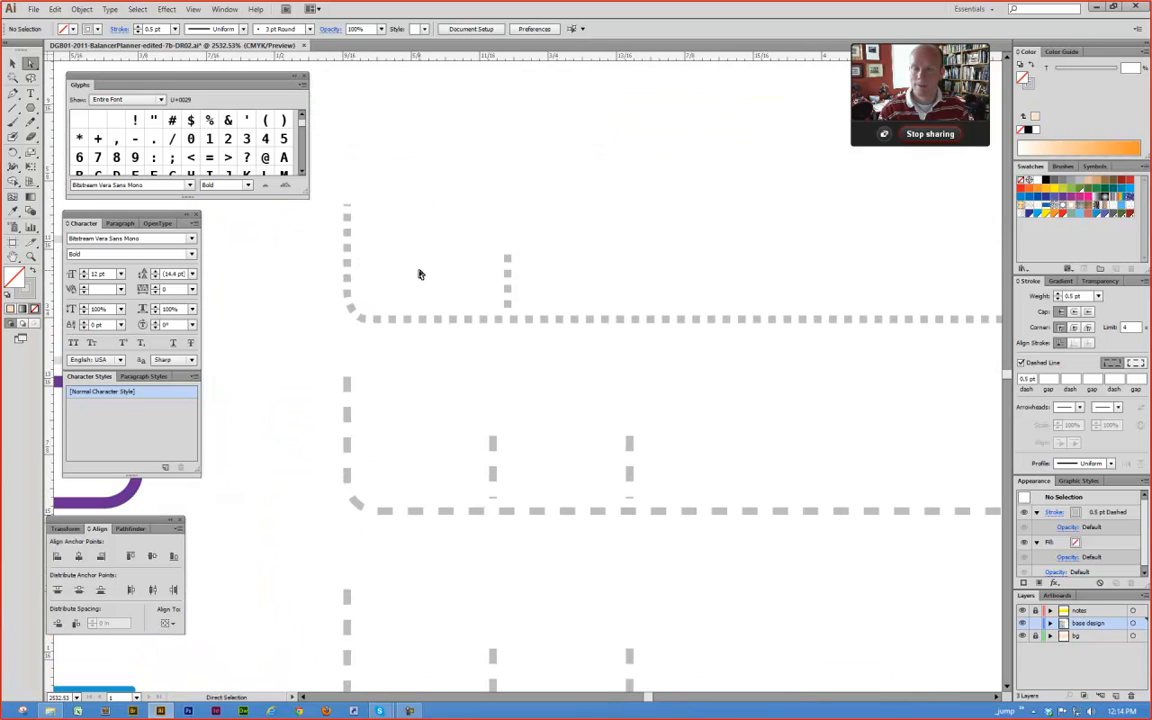
pyautogui.click(349, 210)
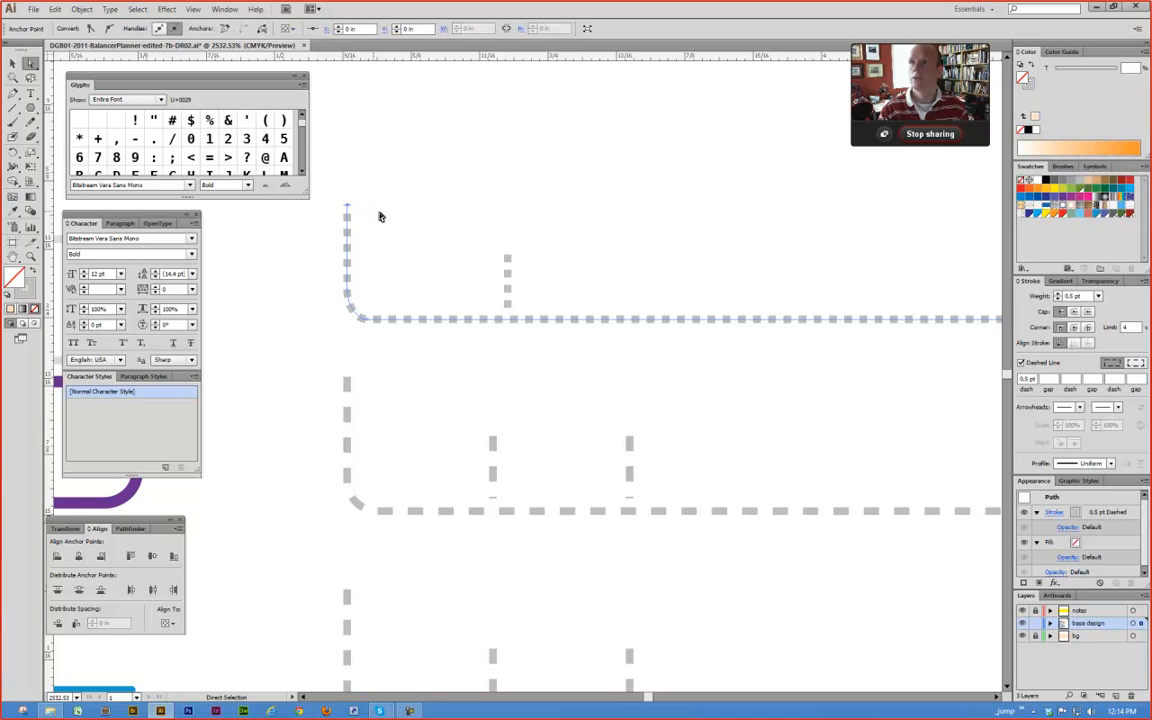
pyautogui.click(474, 234)
pyautogui.moveTo(508, 289); pyautogui.dragTo(484, 293)
pyautogui.hotkey('ctrl', 'space')
pyautogui.moveTo(447, 239); pyautogui.dragTo(537, 352)
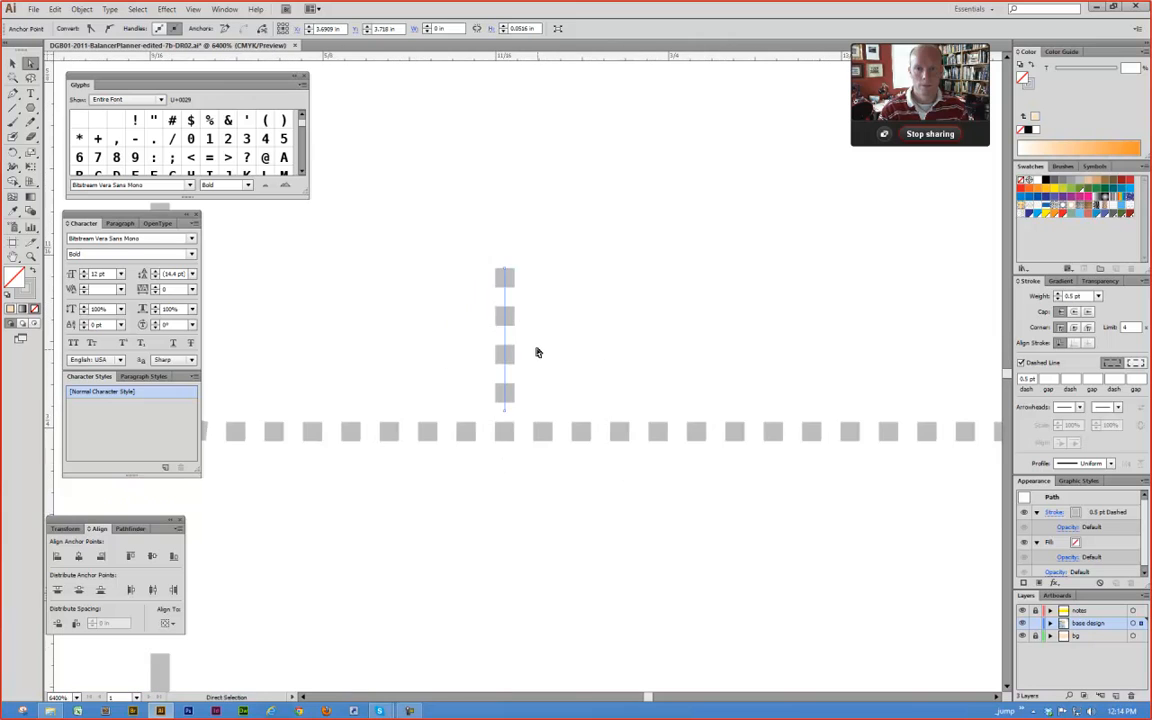
pyautogui.click(543, 336)
pyautogui.click(507, 333)
pyautogui.hotkey('ctrl', '-')
pyautogui.hotkey('ctrl', '-')
pyautogui.hotkey('ctrl', '-')
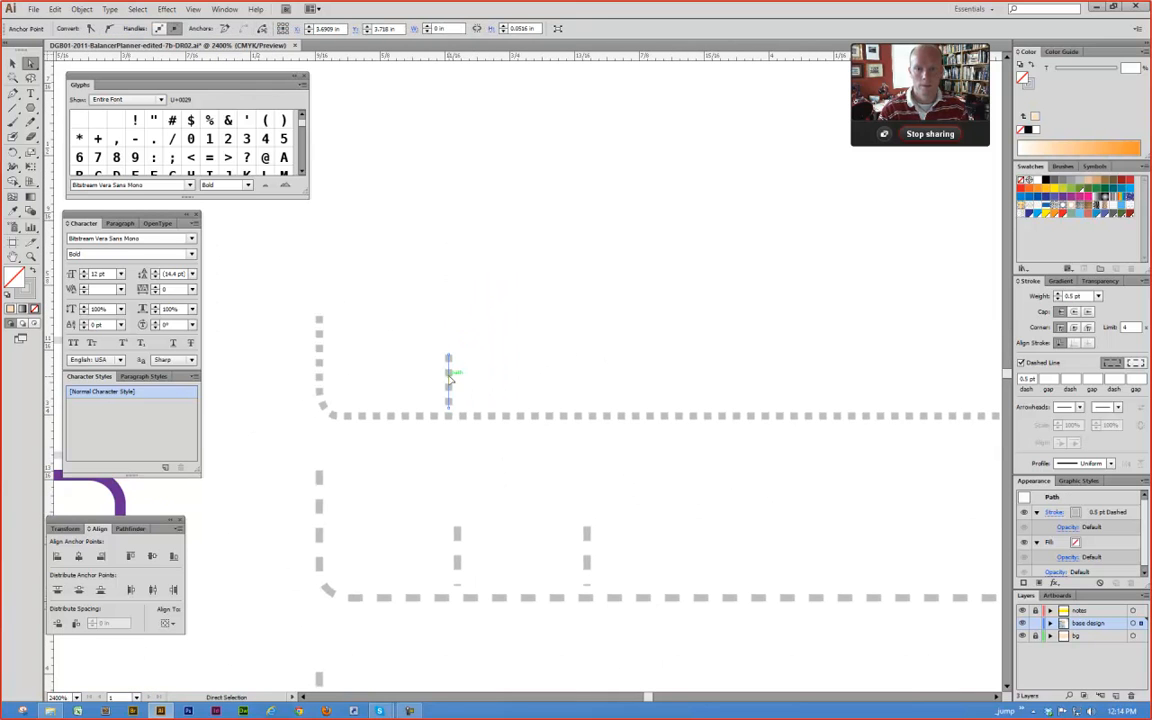
# Step: Duplicate the short vertical tick to the right and line both ticks up with dots of the row
pyautogui.moveTo(449, 377); pyautogui.dragTo(580, 394)
pyautogui.click(611, 391)
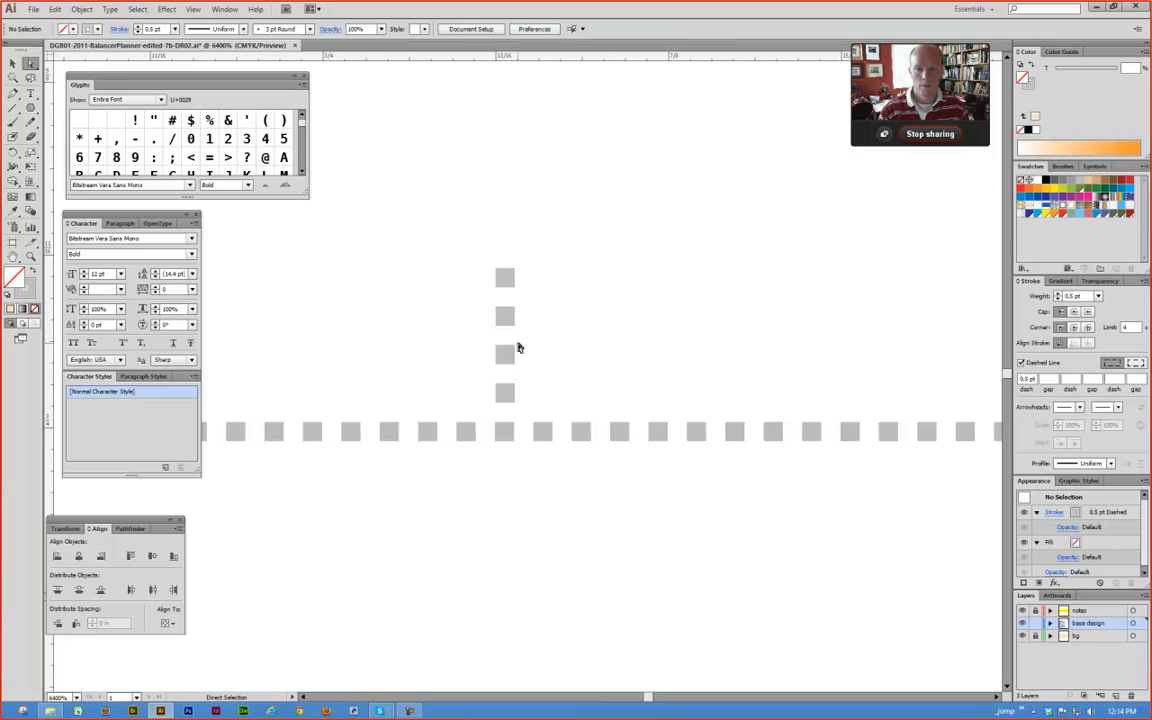
pyautogui.moveTo(509, 375); pyautogui.dragTo(749, 339)
pyautogui.click(535, 357)
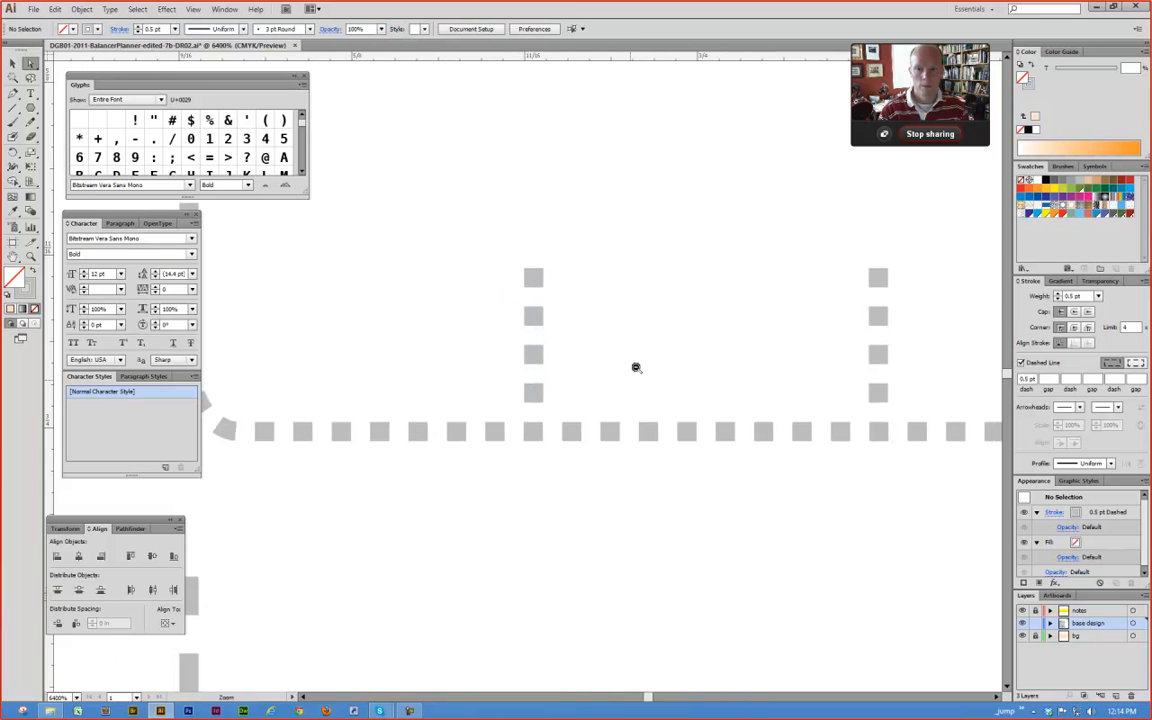
pyautogui.keyDown('ctrl'); pyautogui.keyDown('alt'); pyautogui.click(598, 412); pyautogui.keyUp('alt'); pyautogui.keyUp('ctrl')
pyautogui.keyDown('ctrl'); pyautogui.keyDown('alt'); pyautogui.click(594, 400); pyautogui.keyUp('alt'); pyautogui.keyUp('ctrl')
pyautogui.keyDown('ctrl'); pyautogui.keyDown('alt'); pyautogui.click(592, 394); pyautogui.keyUp('alt'); pyautogui.keyUp('ctrl')
pyautogui.keyDown('ctrl'); pyautogui.keyDown('alt'); pyautogui.click(590, 393); pyautogui.keyUp('alt'); pyautogui.keyUp('ctrl')
pyautogui.keyDown('ctrl'); pyautogui.keyDown('alt'); pyautogui.click(590, 393); pyautogui.keyUp('alt'); pyautogui.keyUp('ctrl')
pyautogui.keyDown('ctrl'); pyautogui.keyDown('alt'); pyautogui.click(590, 393); pyautogui.keyUp('alt'); pyautogui.keyUp('ctrl')
pyautogui.keyDown('ctrl'); pyautogui.keyDown('alt'); pyautogui.click(590, 393); pyautogui.keyUp('alt'); pyautogui.keyUp('ctrl')
pyautogui.keyDown('ctrl'); pyautogui.keyDown('alt'); pyautogui.click(590, 393); pyautogui.keyUp('alt'); pyautogui.keyUp('ctrl')
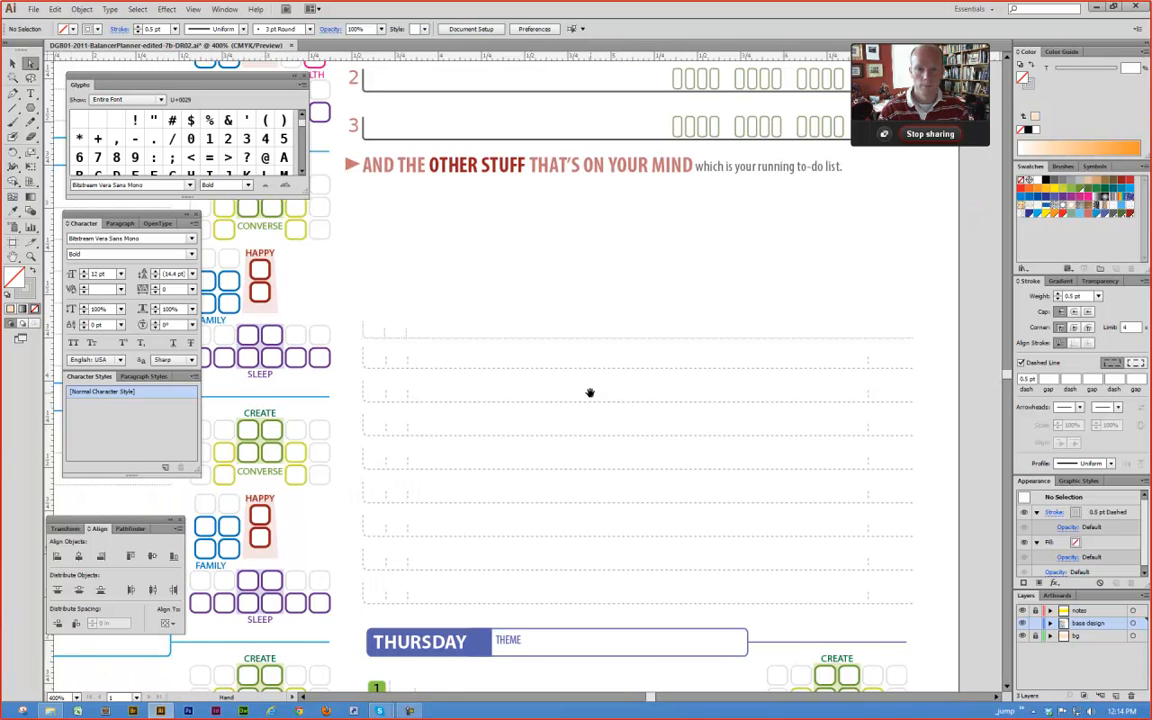
# Step: Extend the left vertical edge of the new dotted row slightly upward, to Y 3.6241 in
pyautogui.scroll(-2, 590, 393)
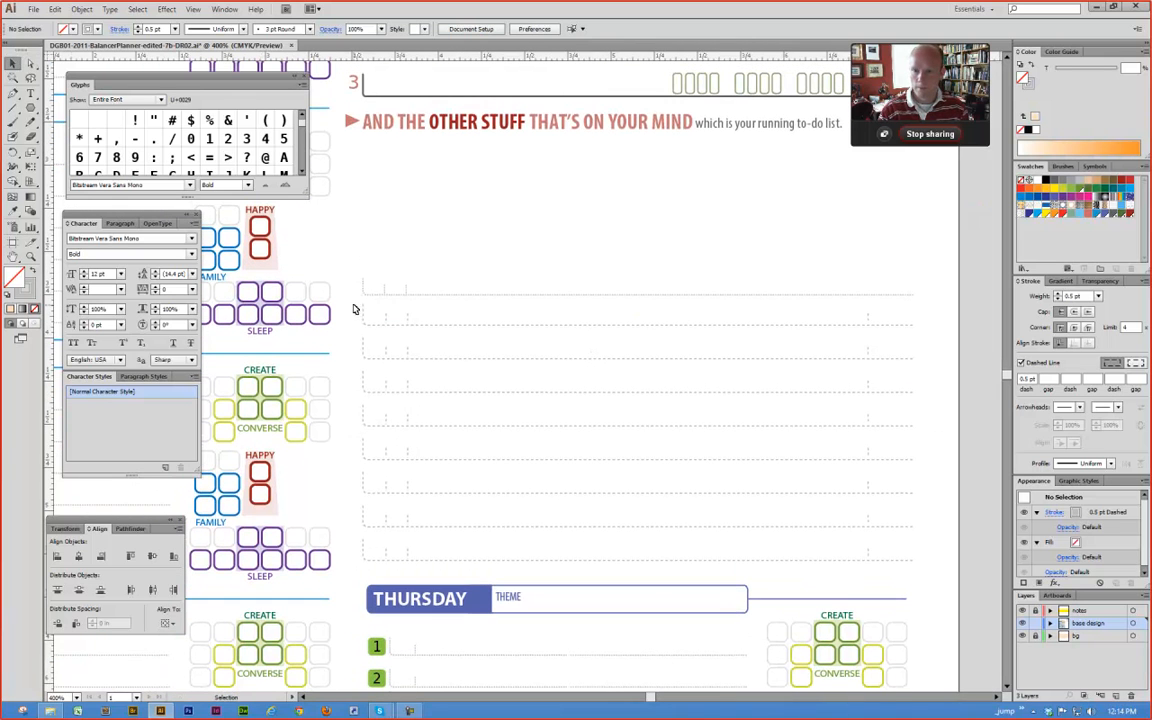
pyautogui.press('a')
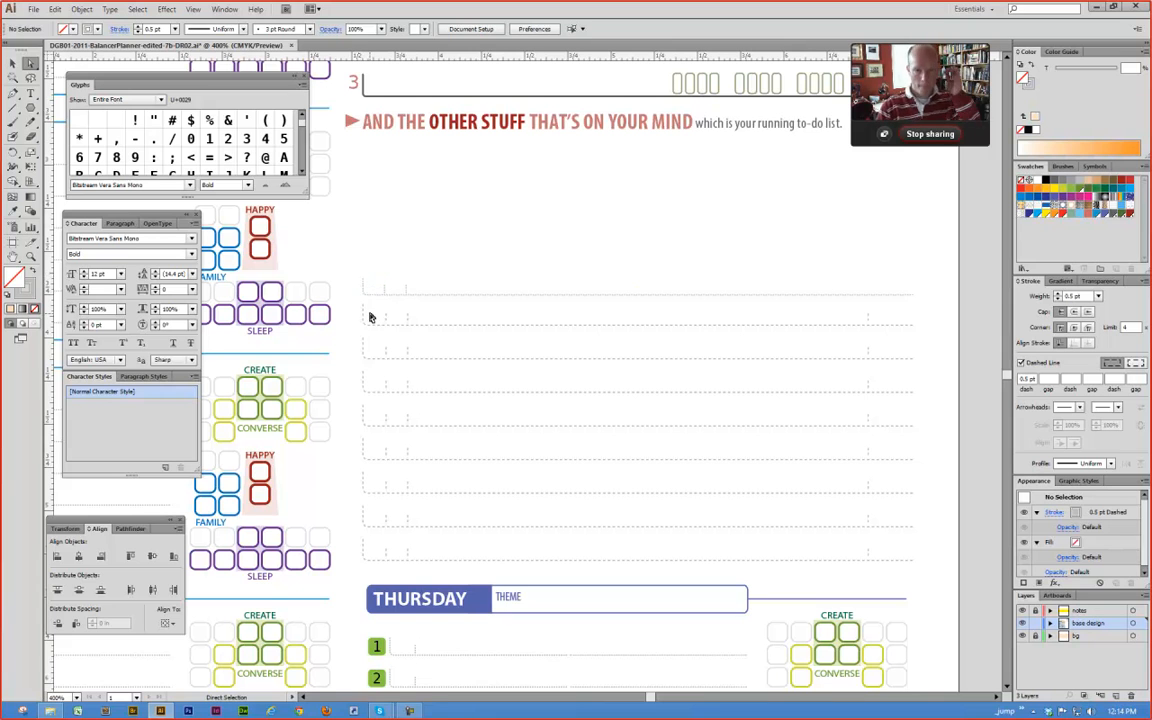
pyautogui.moveTo(349, 258); pyautogui.dragTo(420, 346)
pyautogui.click(374, 200)
pyautogui.press('Up')
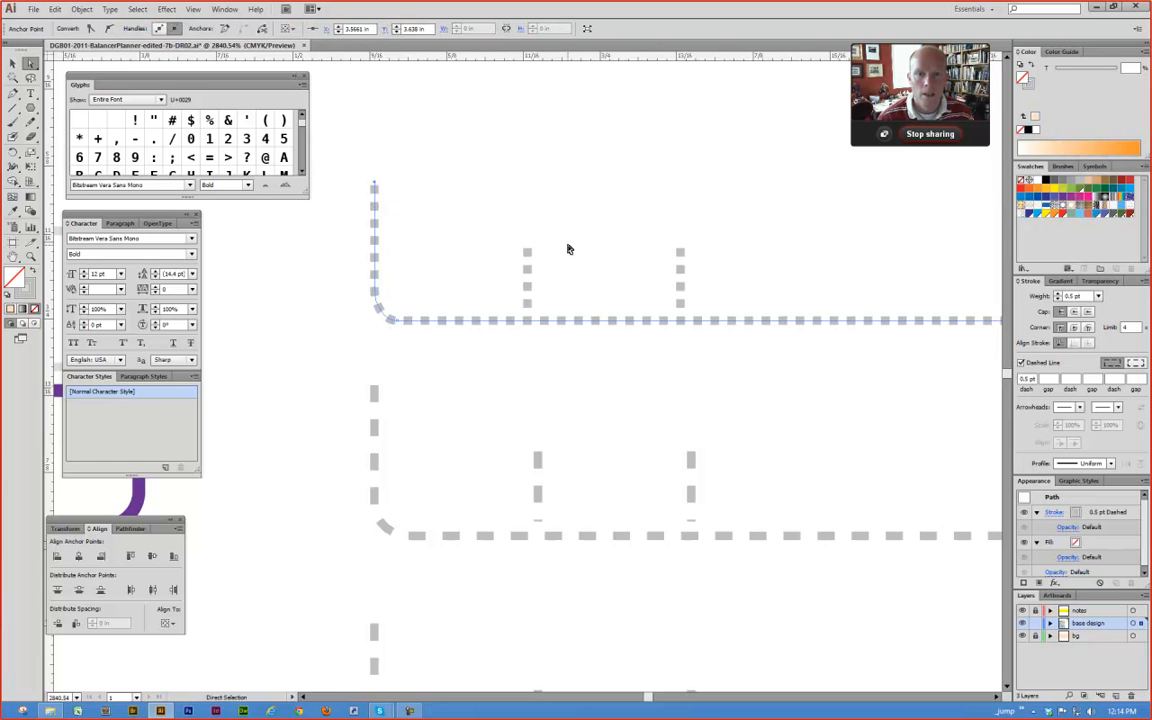
pyautogui.click(523, 196)
pyautogui.keyDown('ctrl'); pyautogui.keyDown('alt'); pyautogui.click(496, 357); pyautogui.keyUp('alt'); pyautogui.keyUp('ctrl')
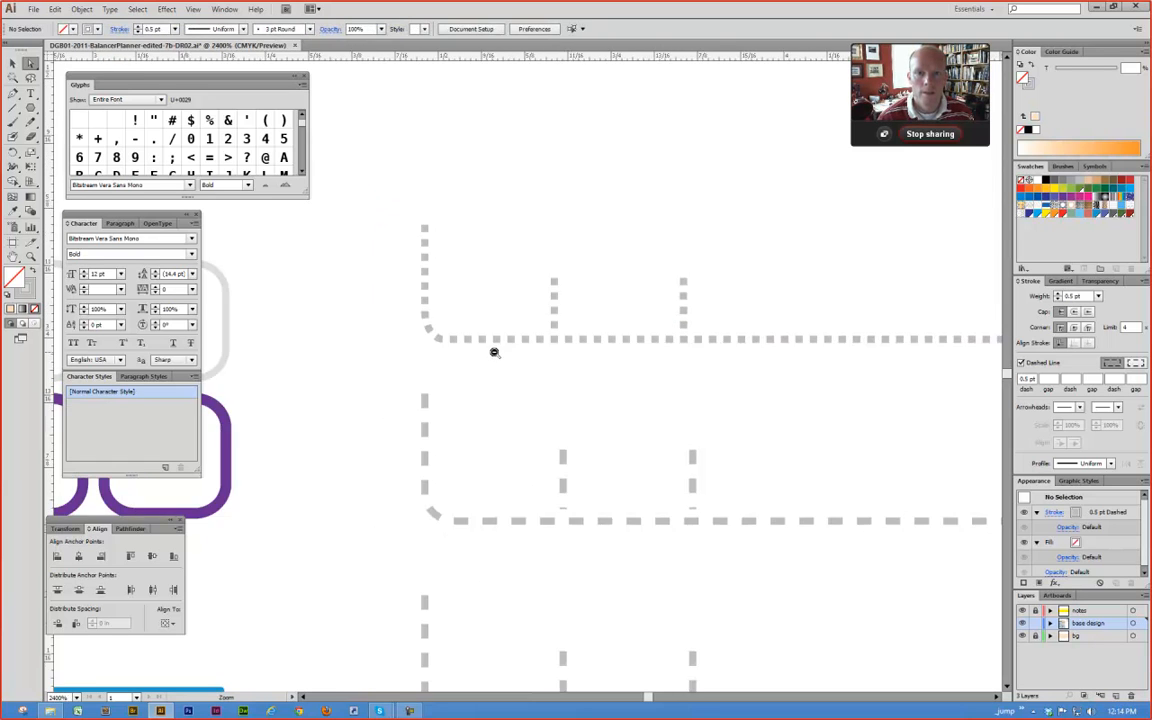
pyautogui.keyDown('ctrl'); pyautogui.keyDown('alt'); pyautogui.click(494, 352); pyautogui.keyUp('alt'); pyautogui.keyUp('ctrl')
pyautogui.keyDown('ctrl'); pyautogui.keyDown('alt'); pyautogui.click(492, 356); pyautogui.keyUp('alt'); pyautogui.keyUp('ctrl')
pyautogui.moveTo(522, 319); pyautogui.dragTo(619, 336)
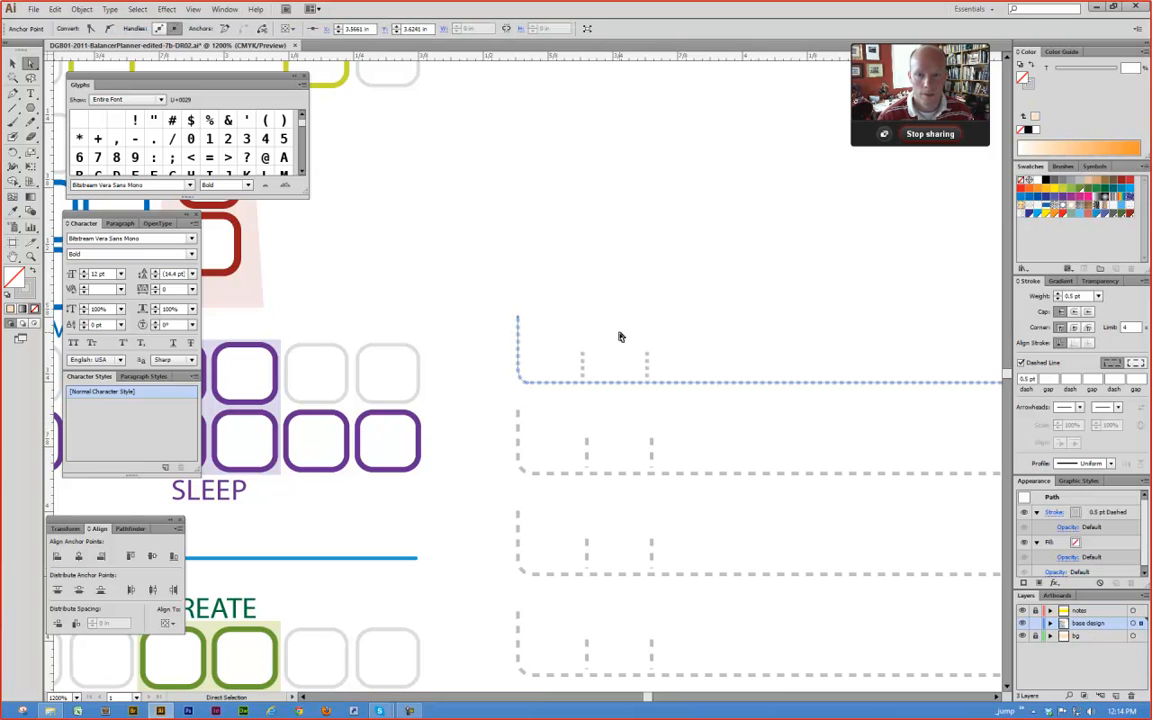
pyautogui.click(619, 359)
# Step: Draw a 0.19 in square spanning two adjacent dotted lines of the Wednesday section and give it a solid grey fill
pyautogui.keyDown('ctrl'); pyautogui.keyDown('alt'); pyautogui.click(592, 461); pyautogui.keyUp('alt'); pyautogui.keyUp('ctrl')
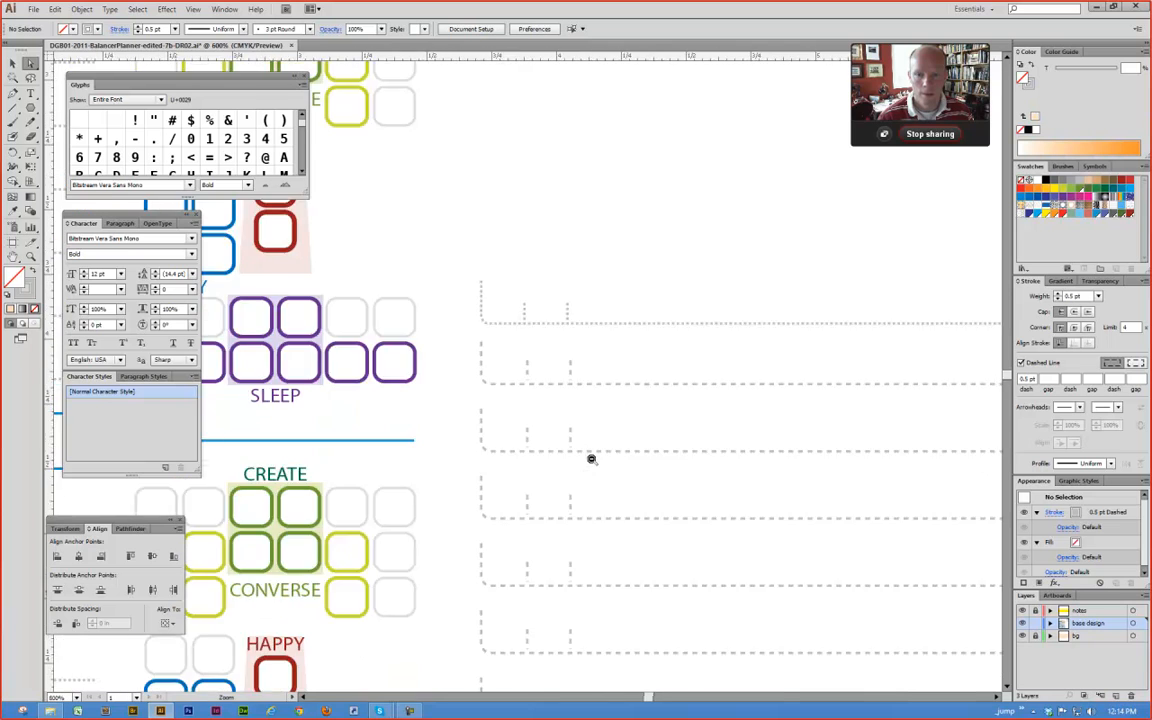
pyautogui.keyDown('ctrl'); pyautogui.keyDown('alt'); pyautogui.click(591, 459); pyautogui.keyUp('alt'); pyautogui.keyUp('ctrl')
pyautogui.keyDown('ctrl'); pyautogui.keyDown('alt'); pyautogui.click(591, 459); pyautogui.keyUp('alt'); pyautogui.keyUp('ctrl')
pyautogui.keyDown('ctrl'); pyautogui.keyDown('alt'); pyautogui.click(591, 459); pyautogui.keyUp('alt'); pyautogui.keyUp('ctrl')
pyautogui.keyDown('ctrl'); pyautogui.keyDown('alt'); pyautogui.click(591, 459); pyautogui.keyUp('alt'); pyautogui.keyUp('ctrl')
pyautogui.keyDown('ctrl'); pyautogui.keyDown('alt'); pyautogui.click(591, 459); pyautogui.keyUp('alt'); pyautogui.keyUp('ctrl')
pyautogui.press('v')
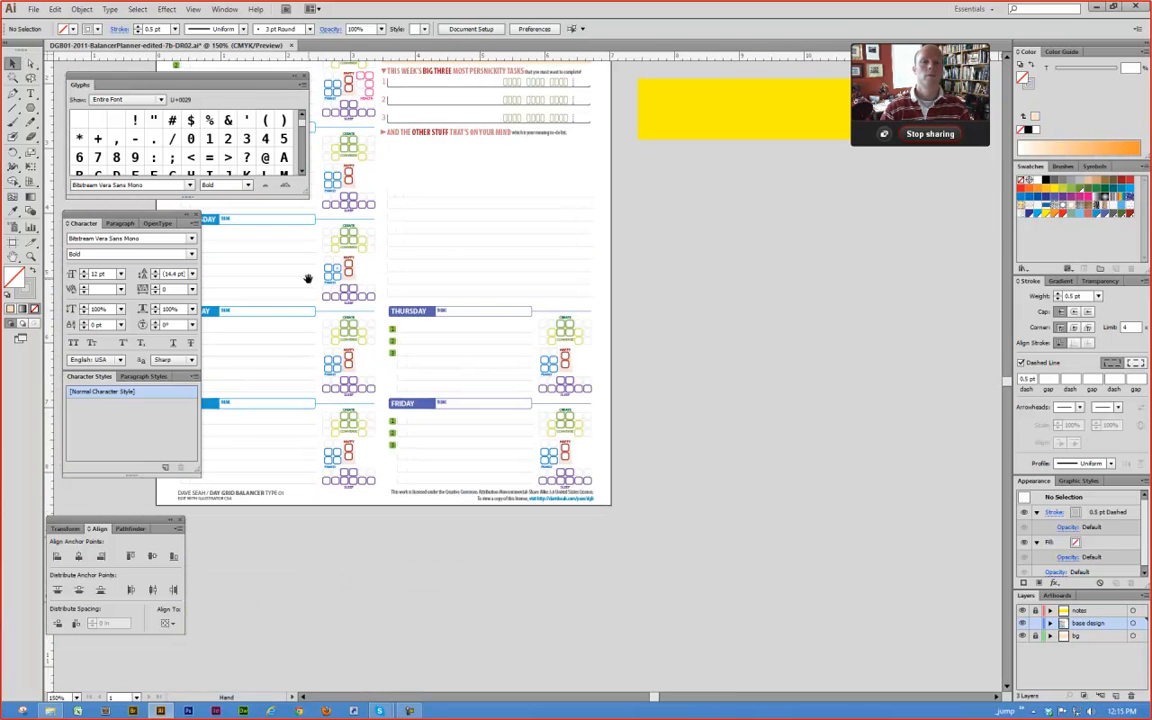
pyautogui.moveTo(308, 278); pyautogui.dragTo(390, 318)
pyautogui.moveTo(31, 111); pyautogui.dragTo(52, 109)
pyautogui.moveTo(320, 254); pyautogui.dragTo(410, 380)
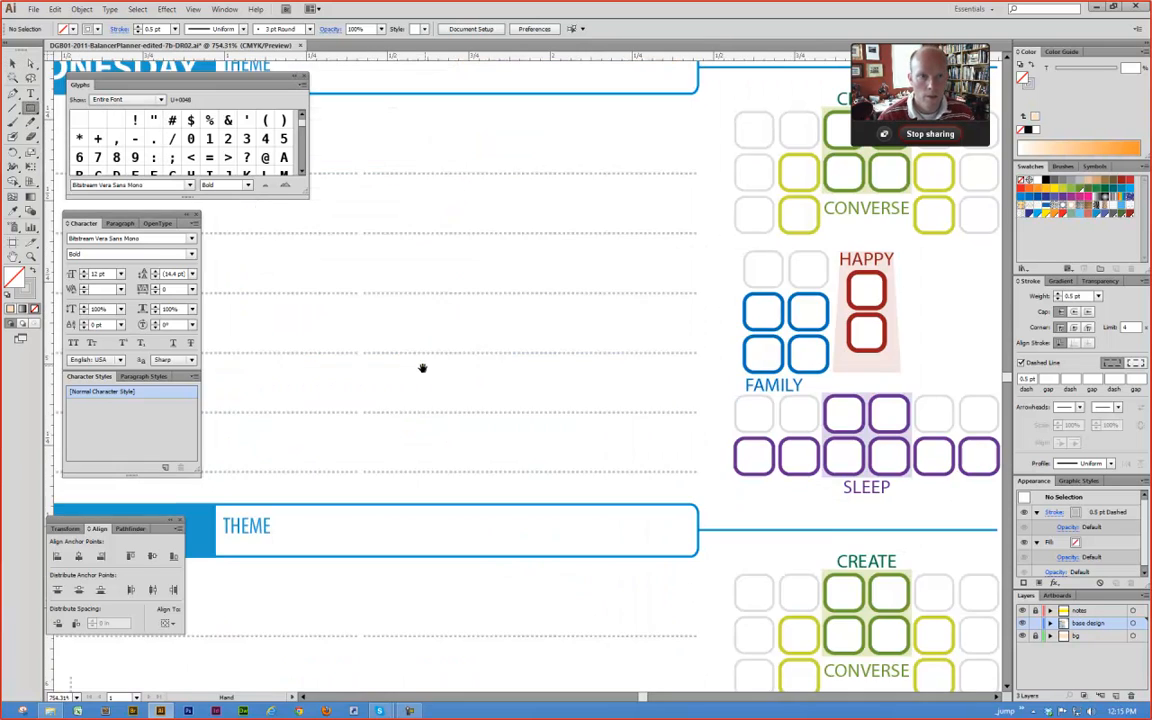
pyautogui.moveTo(441, 232); pyautogui.dragTo(490, 295)
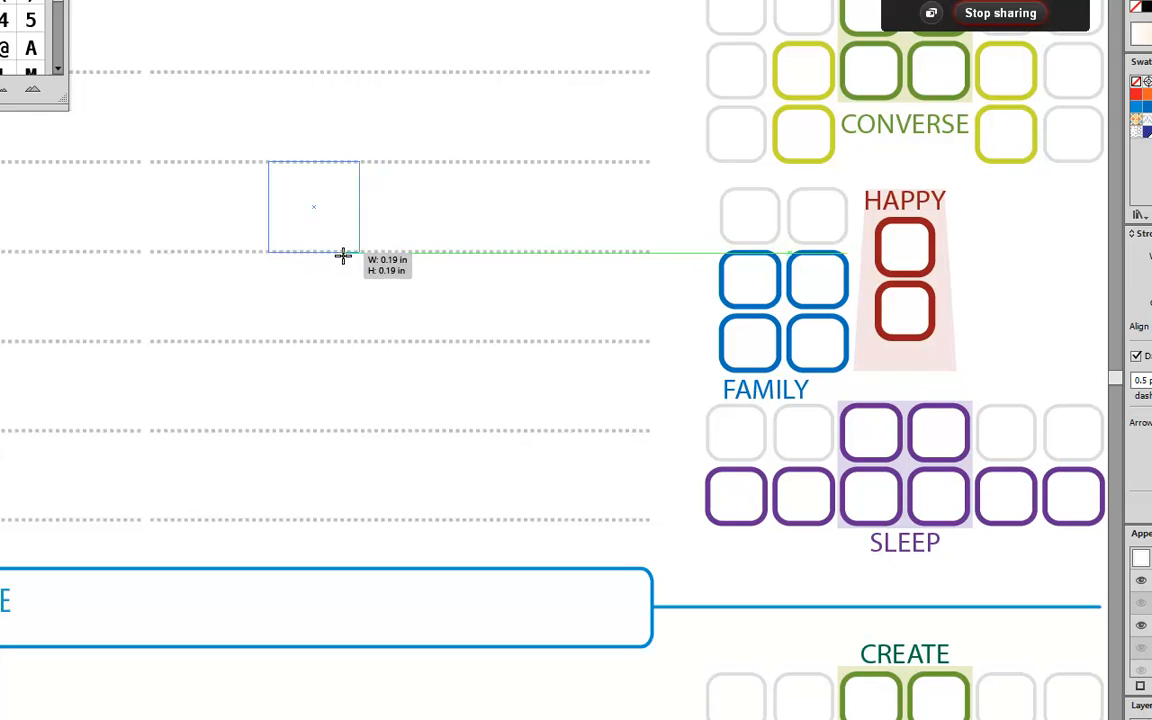
pyautogui.moveTo(343, 256); pyautogui.dragTo(326, 251)
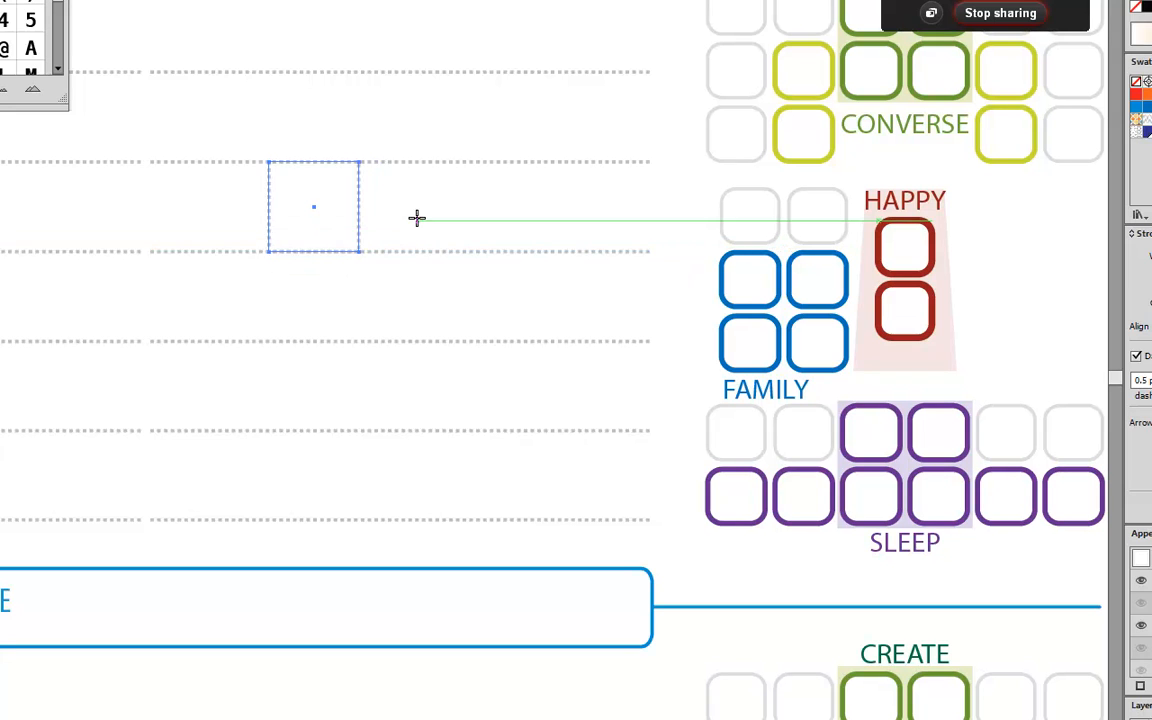
pyautogui.hotkey('shift', 'x')
pyautogui.press('v')
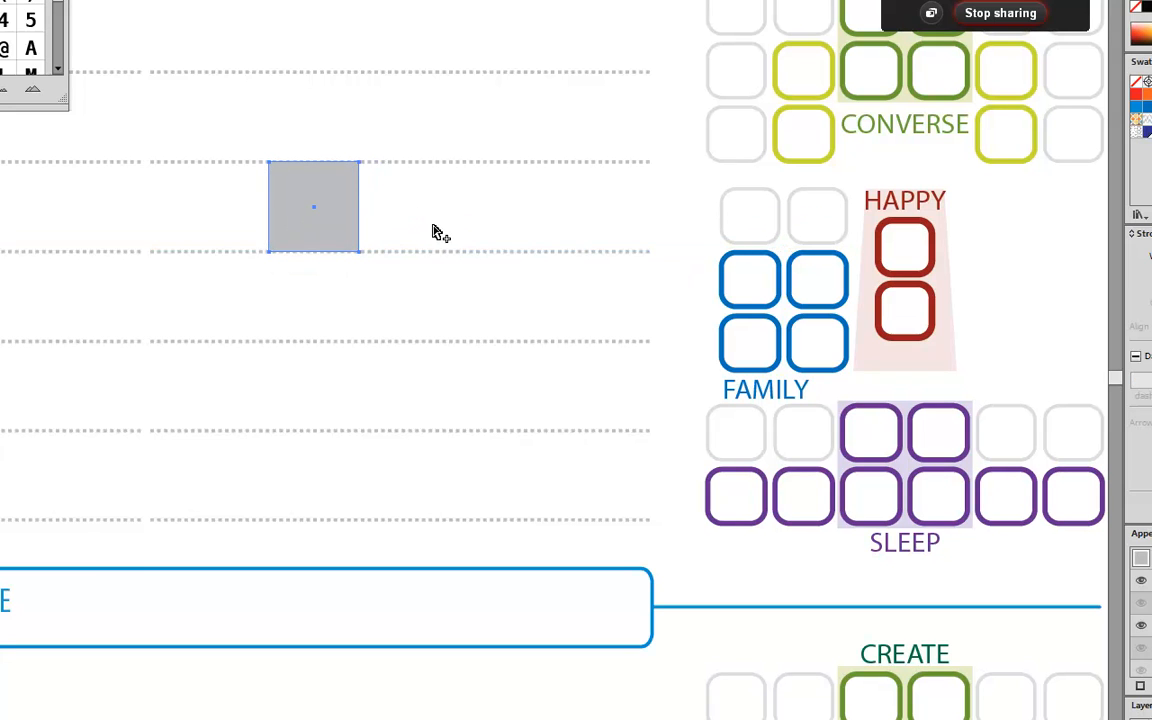
# Step: Place the dotted row directly beneath the Other Stuff heading and set the grey square right below its line as a spacing gauge
pyautogui.press('Delete')
pyautogui.moveTo(697, 230); pyautogui.dragTo(49, 402)
pyautogui.keyDown('ctrl'); pyautogui.keyDown('alt'); pyautogui.click(670, 251); pyautogui.keyUp('alt'); pyautogui.keyUp('ctrl')
pyautogui.keyDown('ctrl'); pyautogui.keyDown('alt'); pyautogui.click(675, 244); pyautogui.keyUp('alt'); pyautogui.keyUp('ctrl')
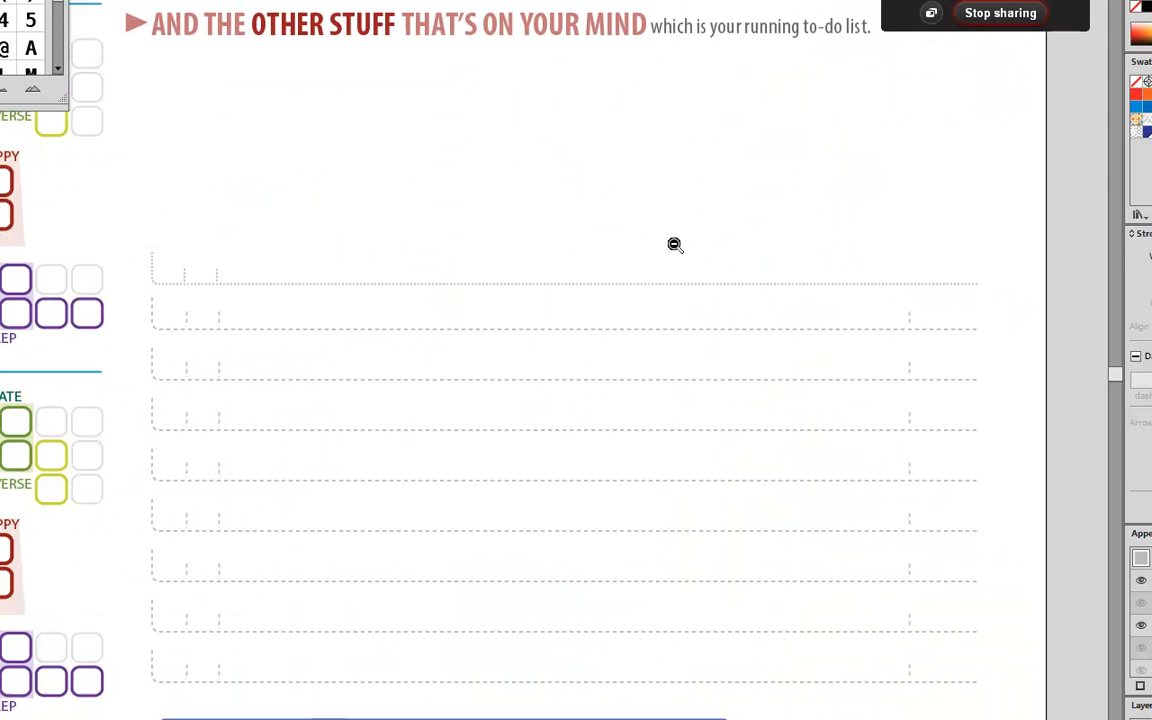
pyautogui.hotkey('ctrl', 'z')
pyautogui.moveTo(401, 380); pyautogui.dragTo(171, 111)
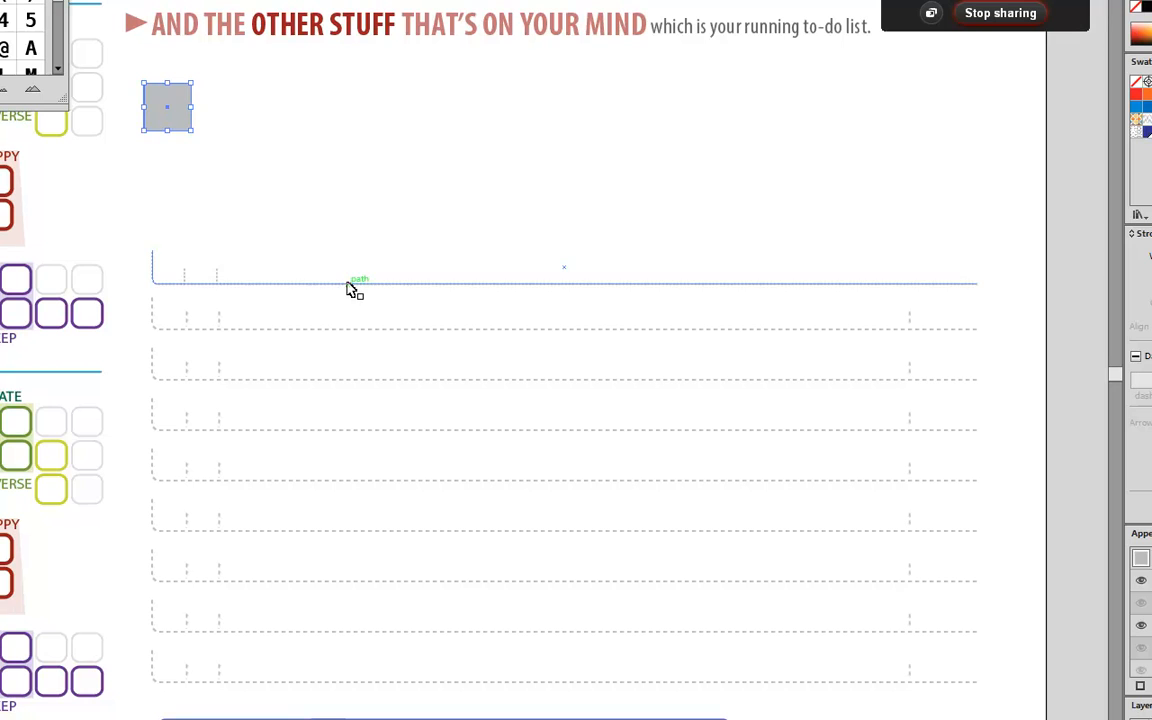
pyautogui.moveTo(350, 289); pyautogui.dragTo(350, 94)
pyautogui.moveTo(172, 113); pyautogui.dragTo(245, 116)
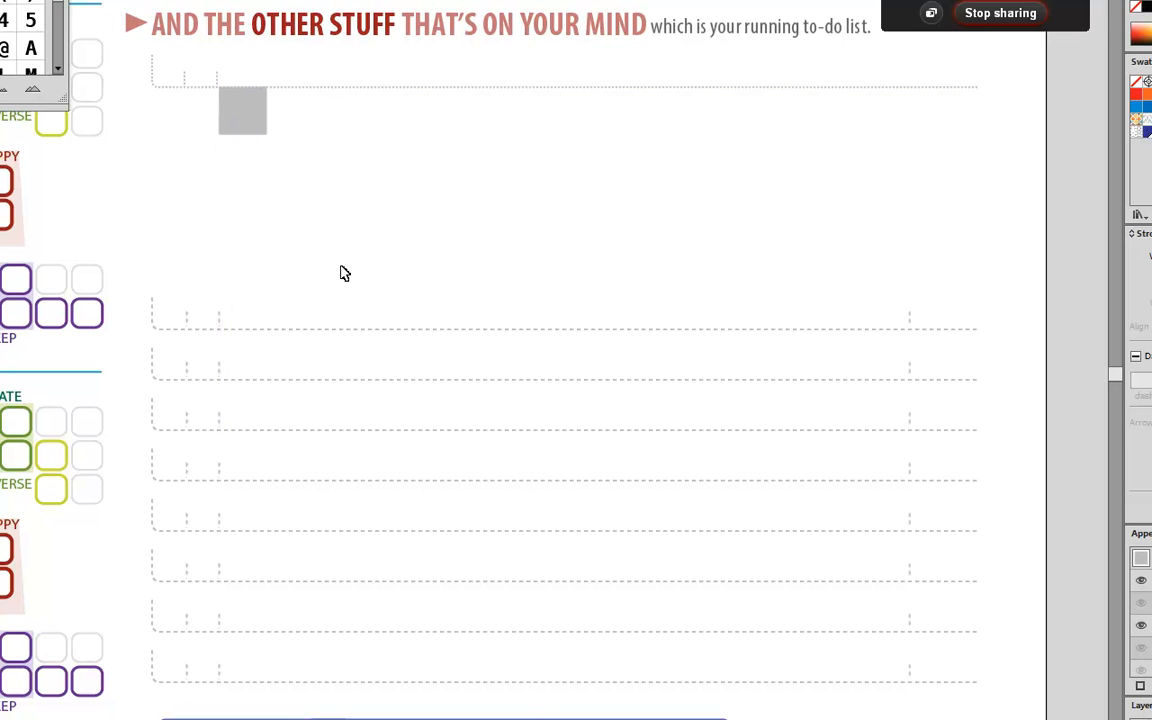
# Step: Delete the old dashed rows and add 13 copies of the dotted row down to the Thursday header, spaced by the grey square's height
pyautogui.moveTo(221, 272); pyautogui.dragTo(525, 700)
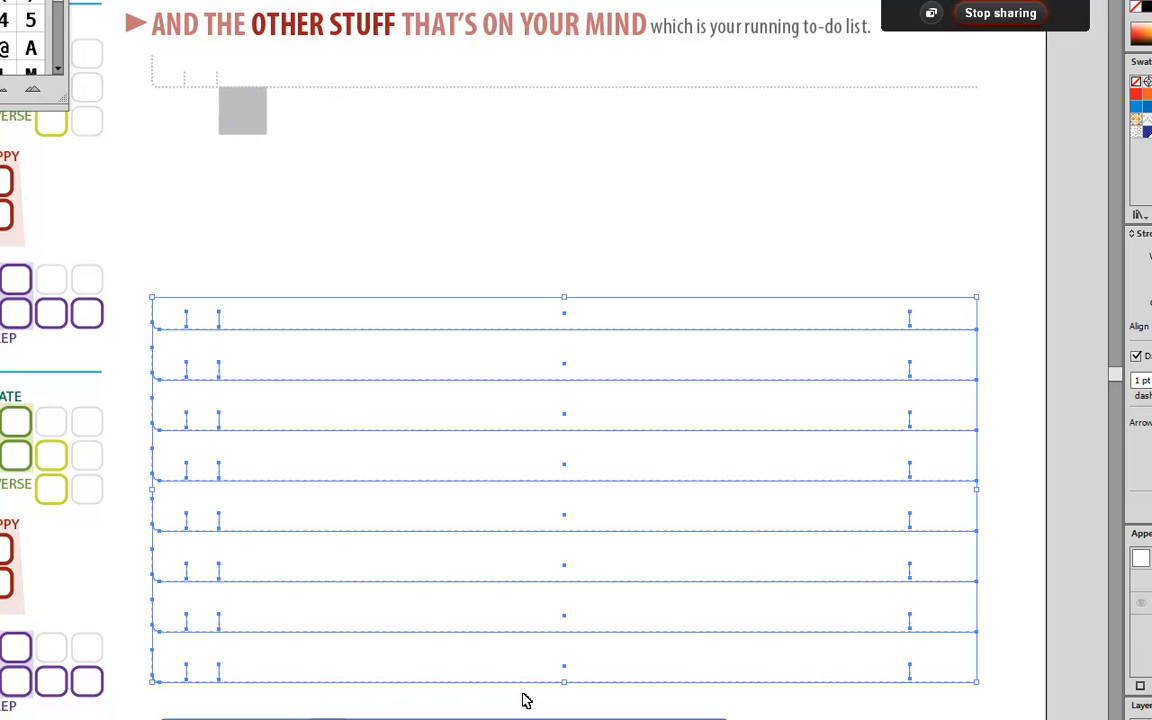
pyautogui.press('Delete')
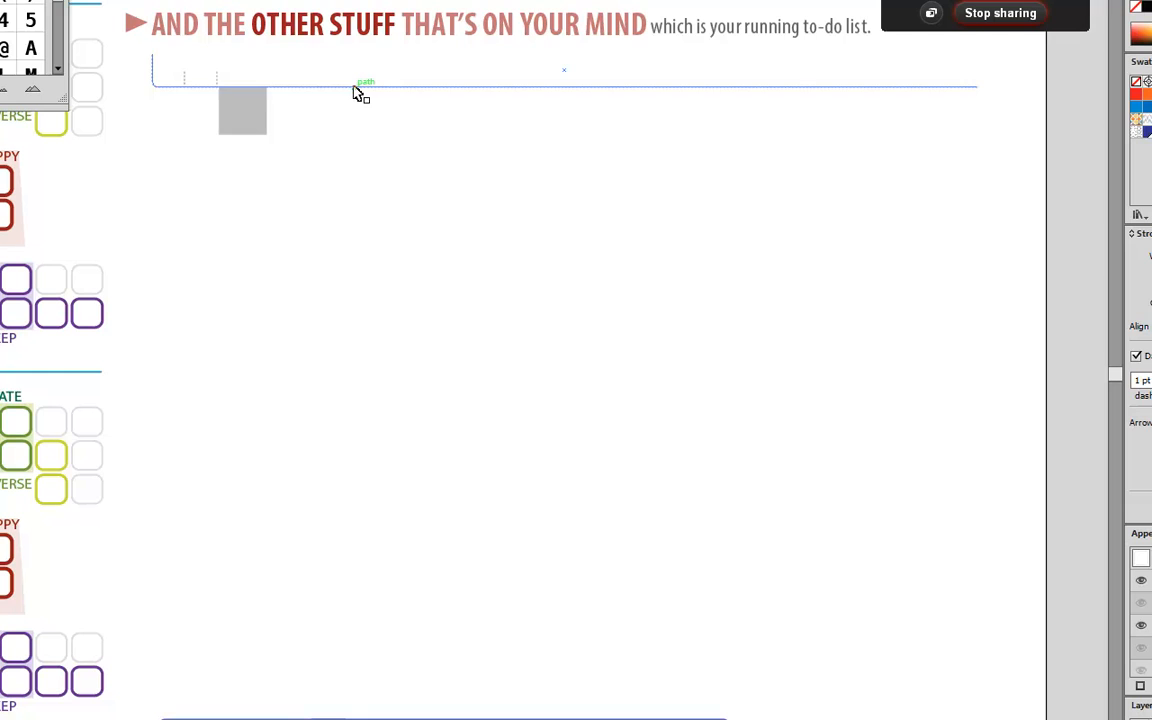
pyautogui.moveTo(357, 93); pyautogui.dragTo(361, 142)
pyautogui.hotkey('ctrl', 'd')
pyautogui.hotkey('ctrl', 'd')
pyautogui.hotkey('ctrl', 'd')
pyautogui.hotkey('ctrl', 'd')
pyautogui.hotkey('ctrl', 'd')
pyautogui.hotkey('ctrl', 'd')
pyautogui.hotkey('ctrl', 'd')
pyautogui.hotkey('ctrl', 'd')
pyautogui.hotkey('ctrl', 'd')
pyautogui.hotkey('ctrl', 'd')
pyautogui.hotkey('ctrl', 'd')
pyautogui.hotkey('ctrl', 'd')
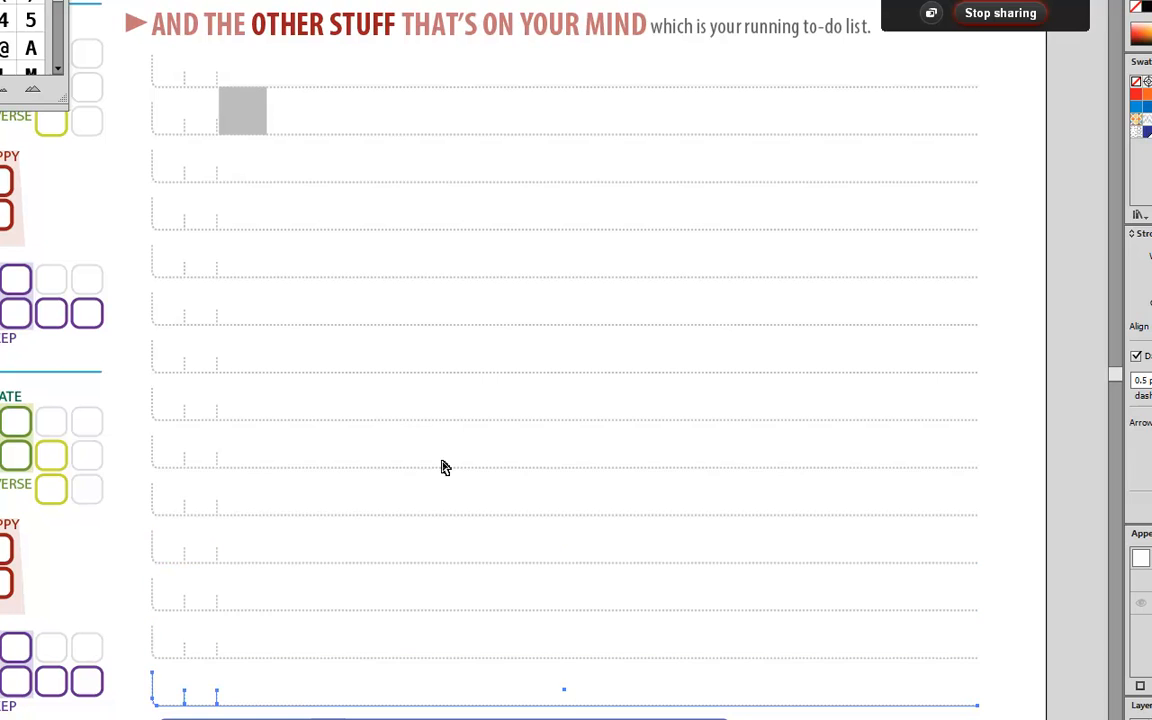
# Step: Take the grey spacing square out of the Other Stuff rows and review the row spacing across the whole page
pyautogui.moveTo(247, 113); pyautogui.dragTo(1080, 210)
pyautogui.keyDown('ctrl'); pyautogui.keyDown('alt'); pyautogui.click(583, 188); pyautogui.keyUp('alt'); pyautogui.keyUp('ctrl')
pyautogui.keyDown('ctrl'); pyautogui.keyDown('alt'); pyautogui.click(581, 188); pyautogui.keyUp('alt'); pyautogui.keyUp('ctrl')
pyautogui.moveTo(271, 309); pyautogui.dragTo(515, 51)
pyautogui.moveTo(332, 313); pyautogui.dragTo(463, 235)
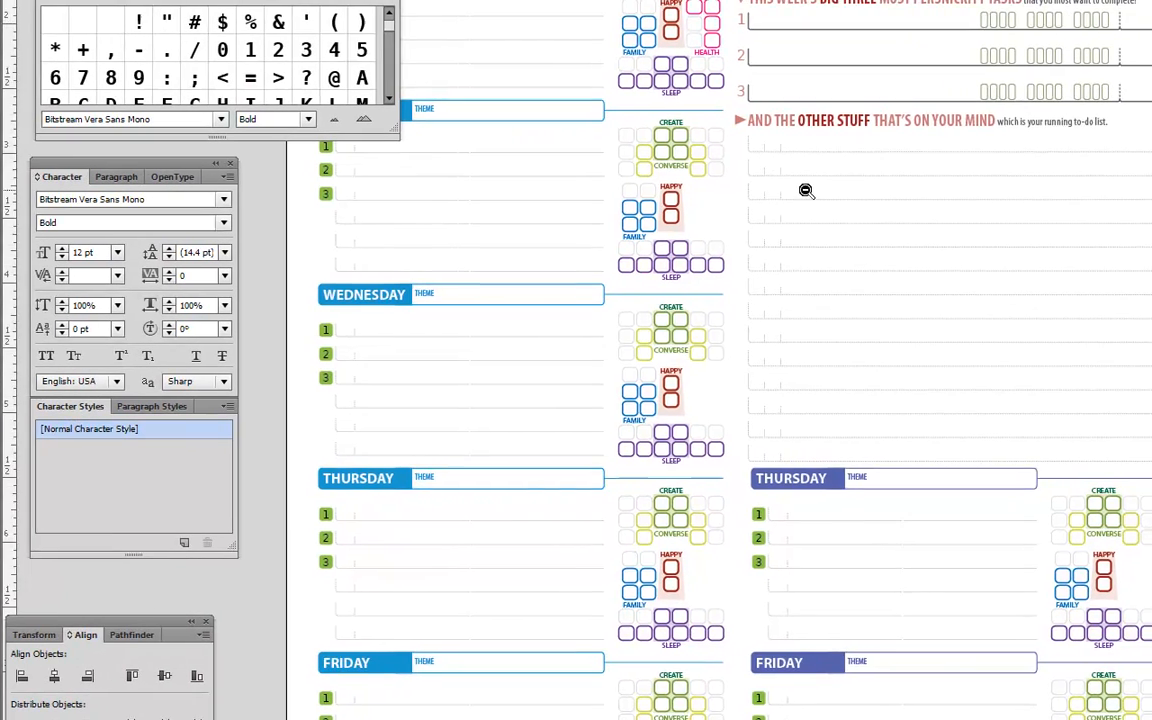
pyautogui.keyDown('ctrl'); pyautogui.keyDown('alt'); pyautogui.click(474, 160); pyautogui.keyUp('alt'); pyautogui.keyUp('ctrl')
pyautogui.keyDown('ctrl'); pyautogui.keyDown('alt'); pyautogui.click(474, 160); pyautogui.keyUp('alt'); pyautogui.keyUp('ctrl')
pyautogui.moveTo(428, 332); pyautogui.dragTo(468, 197)
pyautogui.moveTo(806, 228); pyautogui.dragTo(808, 210)
pyautogui.moveTo(928, 418); pyautogui.dragTo(916, 381)
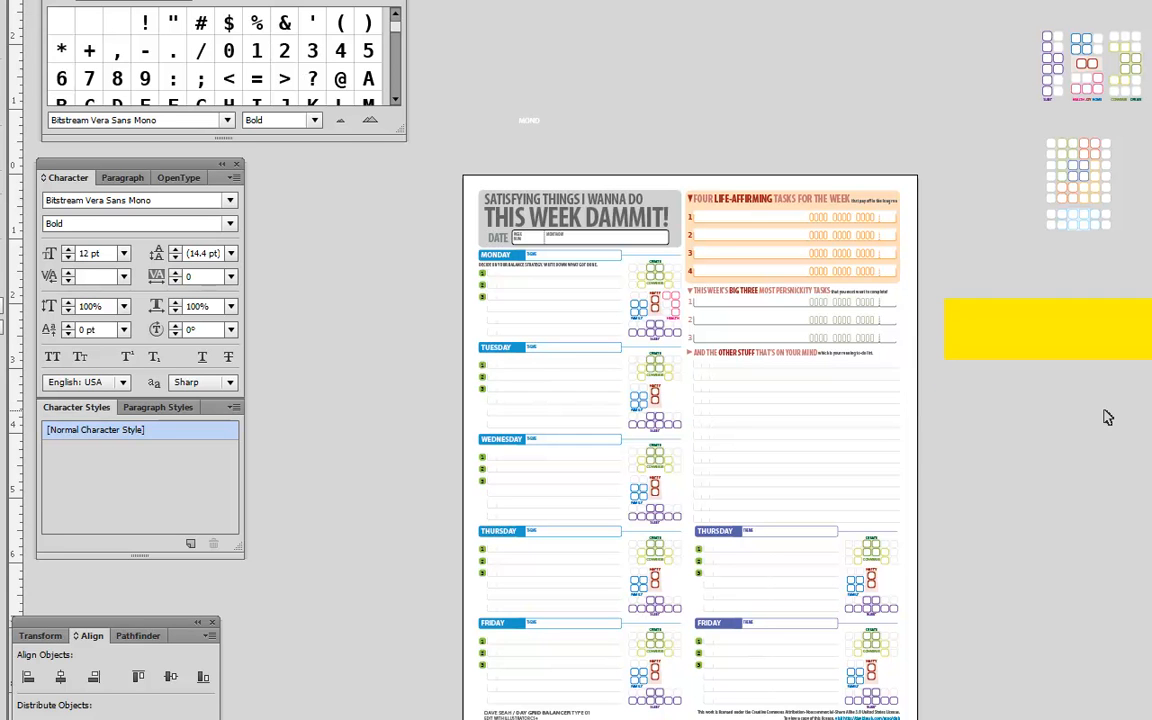
pyautogui.moveTo(432, 138); pyautogui.dragTo(1017, 629)
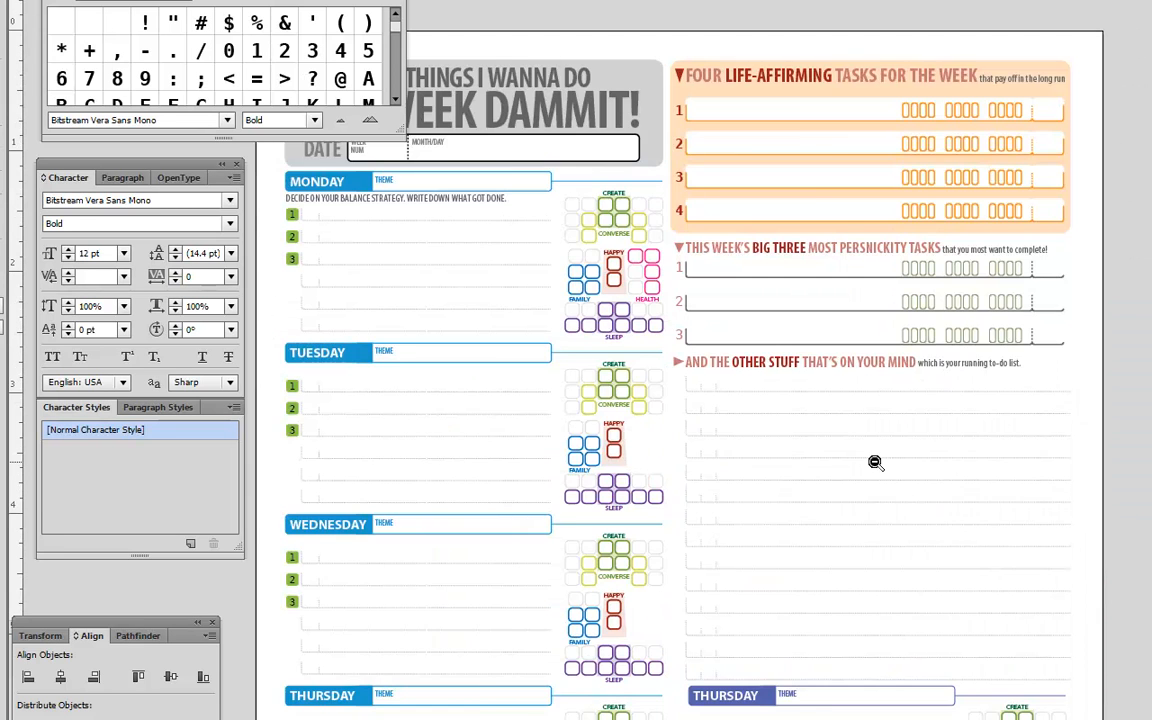
pyautogui.keyDown('ctrl'); pyautogui.keyDown('alt'); pyautogui.click(875, 463); pyautogui.keyUp('alt'); pyautogui.keyUp('ctrl')
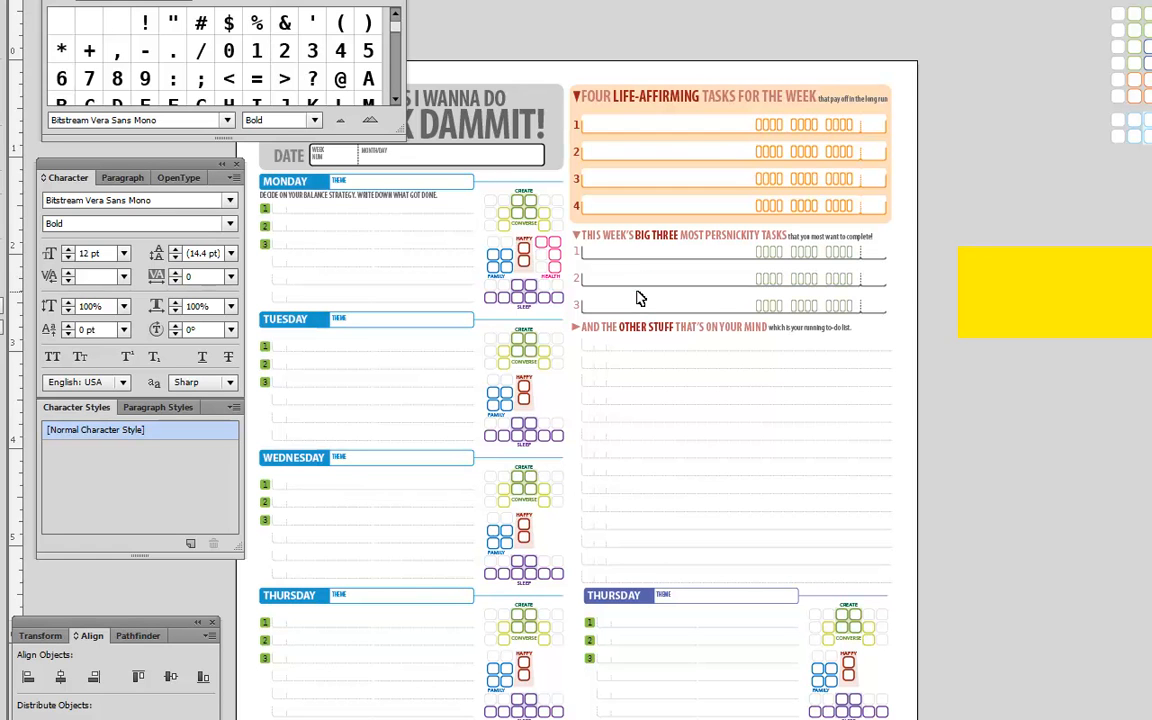
# Step: Draw a grey square spanning the gap between the orange lines of two adjacent rows in the Four Tasks box
pyautogui.click(640, 127)
pyautogui.click(1019, 169)
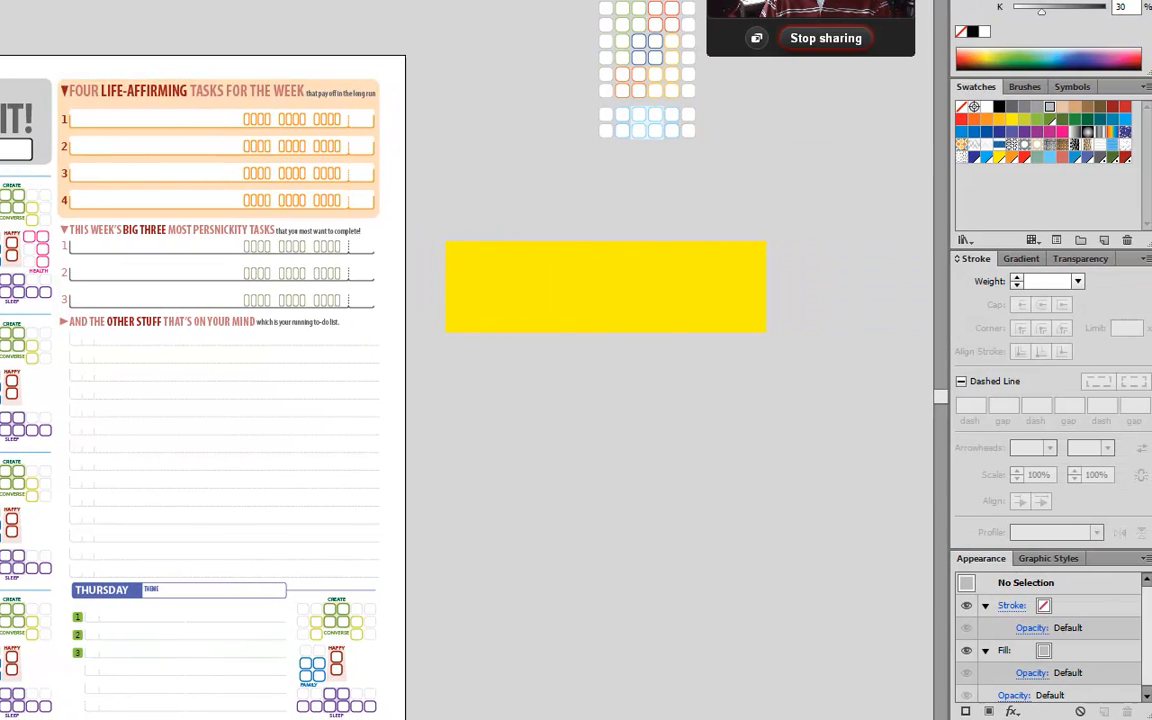
pyautogui.moveTo(105, 103); pyautogui.dragTo(255, 253)
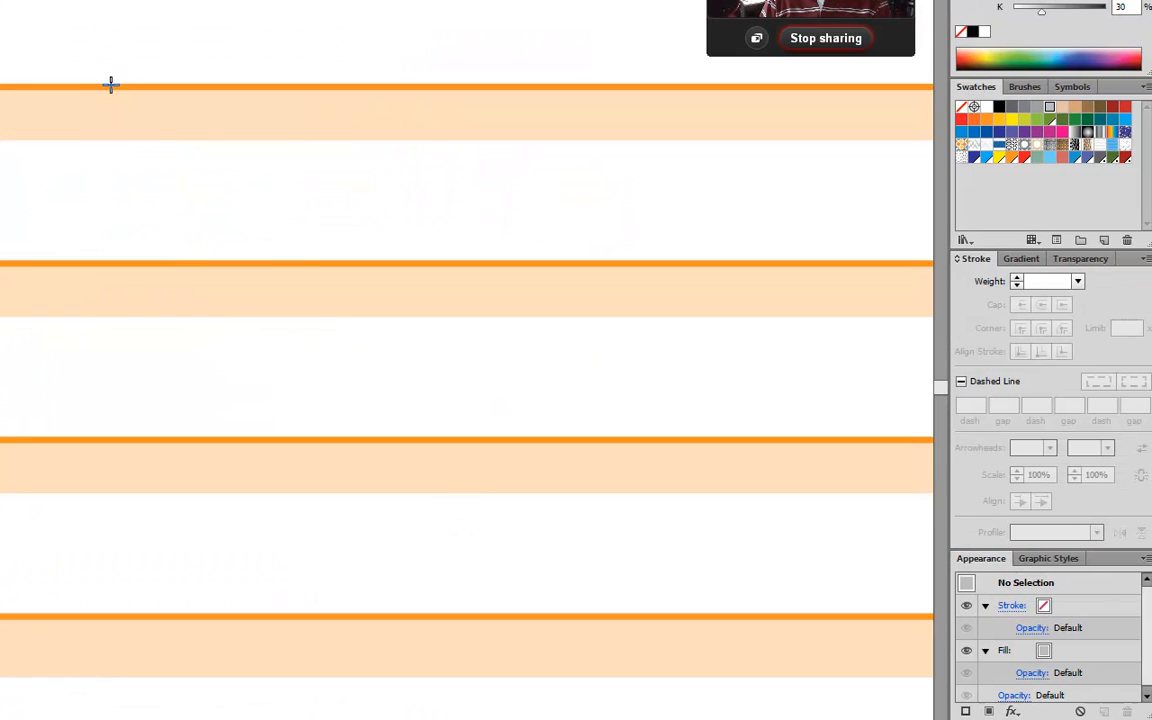
pyautogui.moveTo(110, 85); pyautogui.dragTo(288, 263)
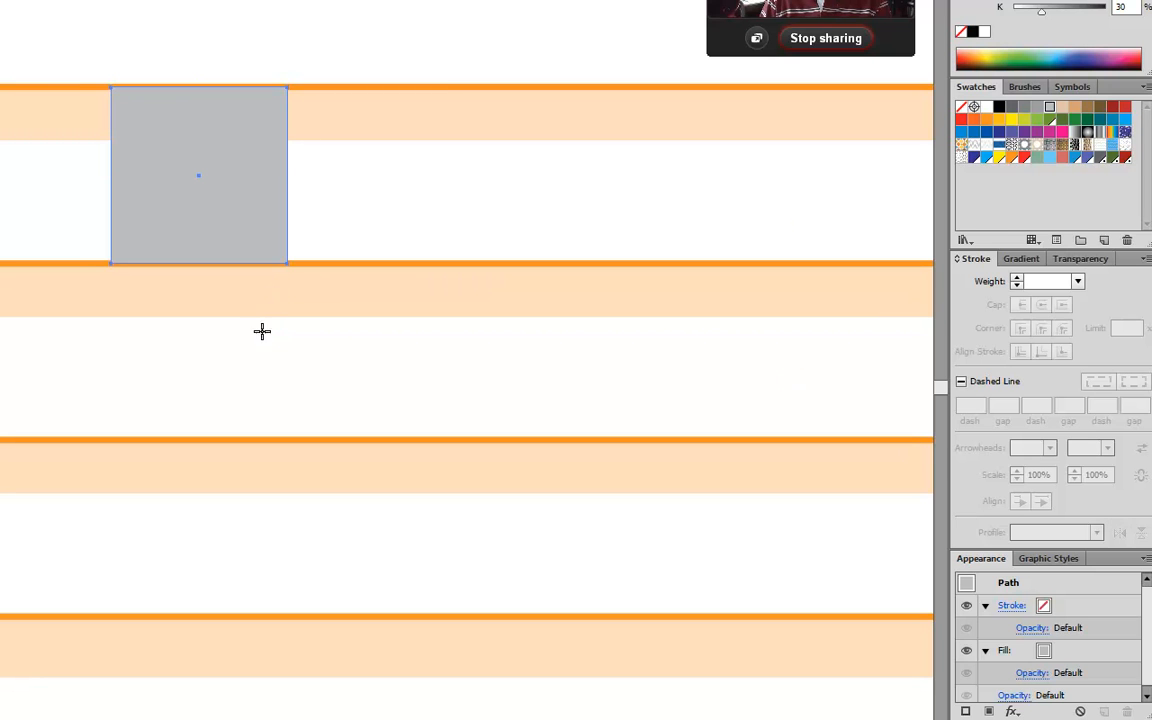
# Step: Compare the Big Three row spacing against the grey square, and park the square outside the page above the yellow block
pyautogui.keyDown('ctrl'); pyautogui.keyDown('alt'); pyautogui.click(265, 363); pyautogui.keyUp('alt'); pyautogui.keyUp('ctrl')
pyautogui.keyDown('ctrl'); pyautogui.keyDown('alt'); pyautogui.click(265, 363); pyautogui.keyUp('alt'); pyautogui.keyUp('ctrl')
pyautogui.keyDown('ctrl'); pyautogui.keyDown('alt'); pyautogui.click(264, 363); pyautogui.keyUp('alt'); pyautogui.keyUp('ctrl')
pyautogui.keyDown('ctrl'); pyautogui.keyDown('alt'); pyautogui.click(262, 365); pyautogui.keyUp('alt'); pyautogui.keyUp('ctrl')
pyautogui.moveTo(207, 473); pyautogui.dragTo(270, 280)
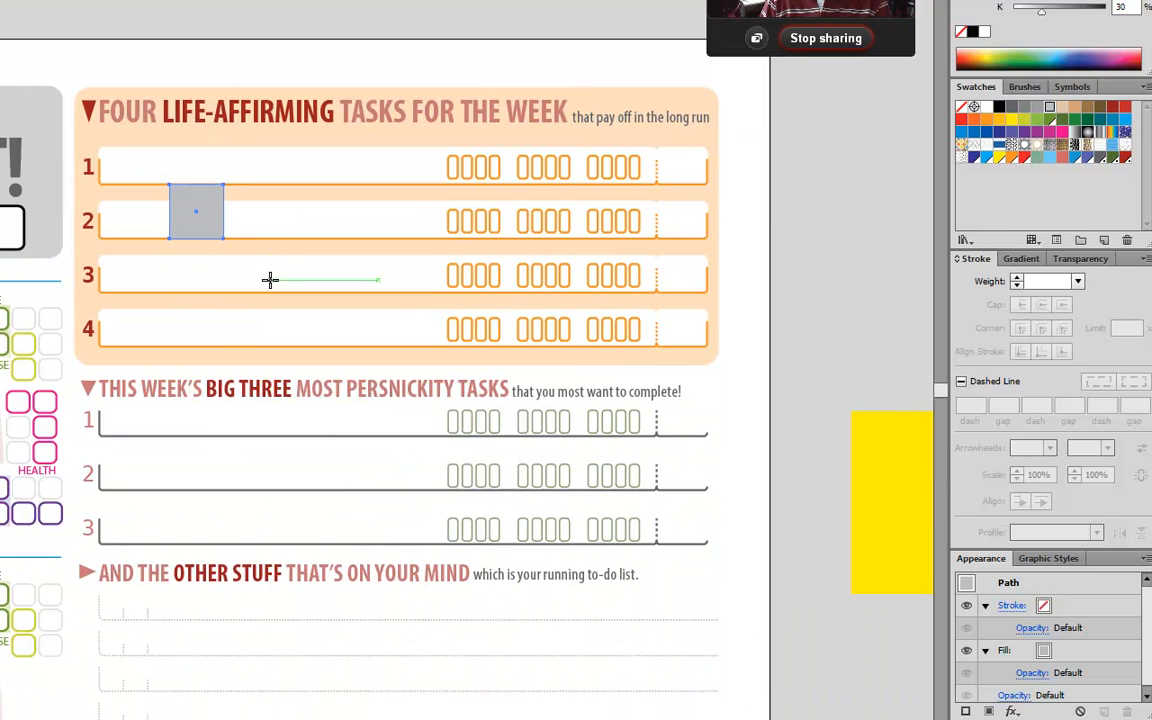
pyautogui.moveTo(196, 222); pyautogui.dragTo(210, 477)
pyautogui.click(245, 518)
pyautogui.moveTo(147, 432); pyautogui.dragTo(283, 539)
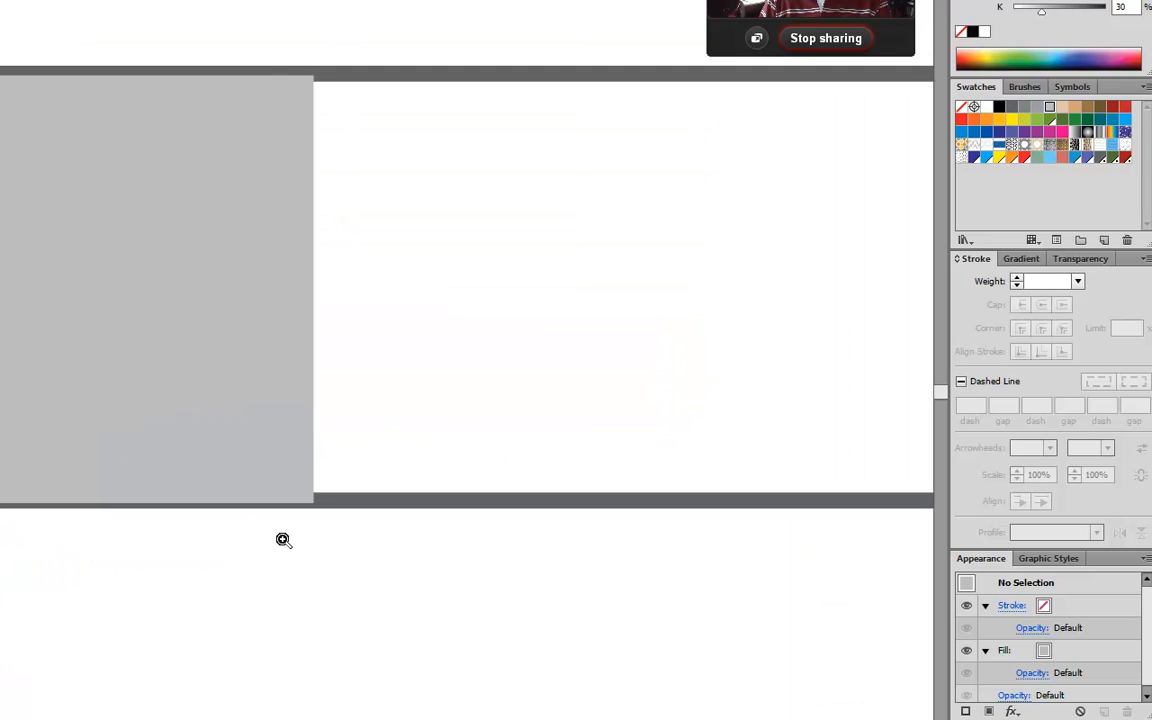
pyautogui.keyDown('alt'); pyautogui.click(284, 541); pyautogui.keyUp('alt')
pyautogui.keyDown('alt'); pyautogui.click(284, 541); pyautogui.keyUp('alt')
pyautogui.keyDown('alt'); pyautogui.click(284, 541); pyautogui.keyUp('alt')
pyautogui.keyDown('alt'); pyautogui.click(284, 541); pyautogui.keyUp('alt')
pyautogui.keyDown('alt'); pyautogui.click(284, 541); pyautogui.keyUp('alt')
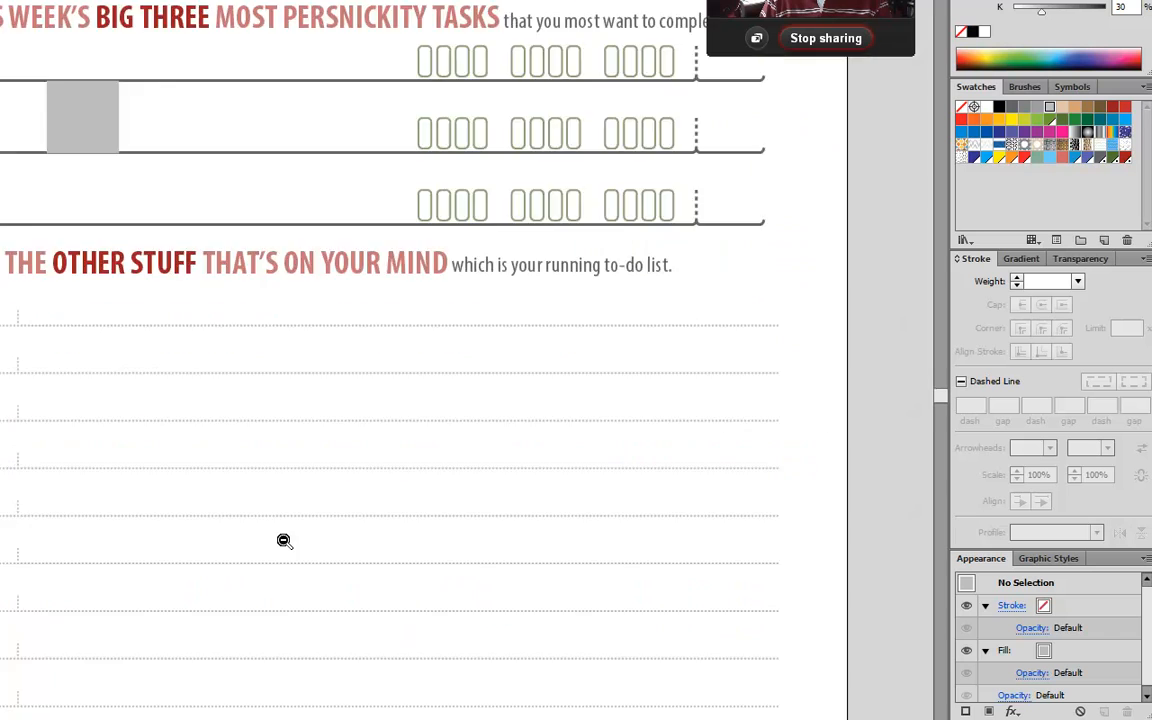
pyautogui.keyDown('alt'); pyautogui.click(284, 541); pyautogui.keyUp('alt')
pyautogui.keyDown('alt'); pyautogui.click(154, 275); pyautogui.keyUp('alt')
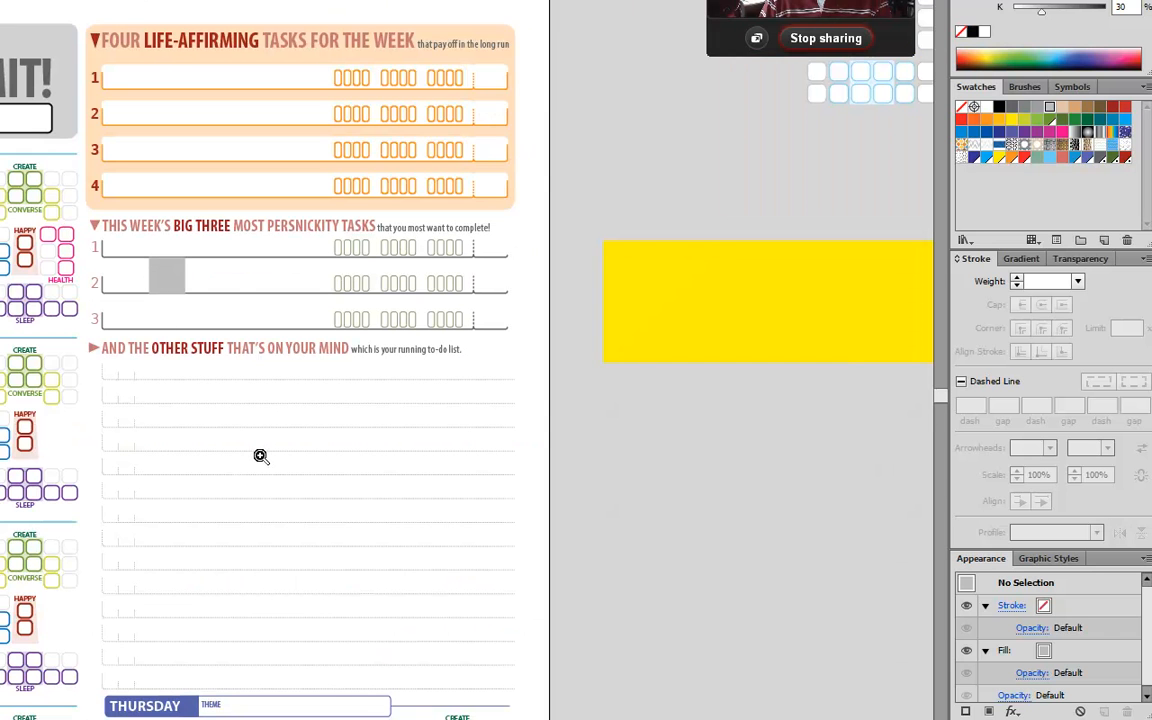
pyautogui.moveTo(167, 283); pyautogui.dragTo(594, 211)
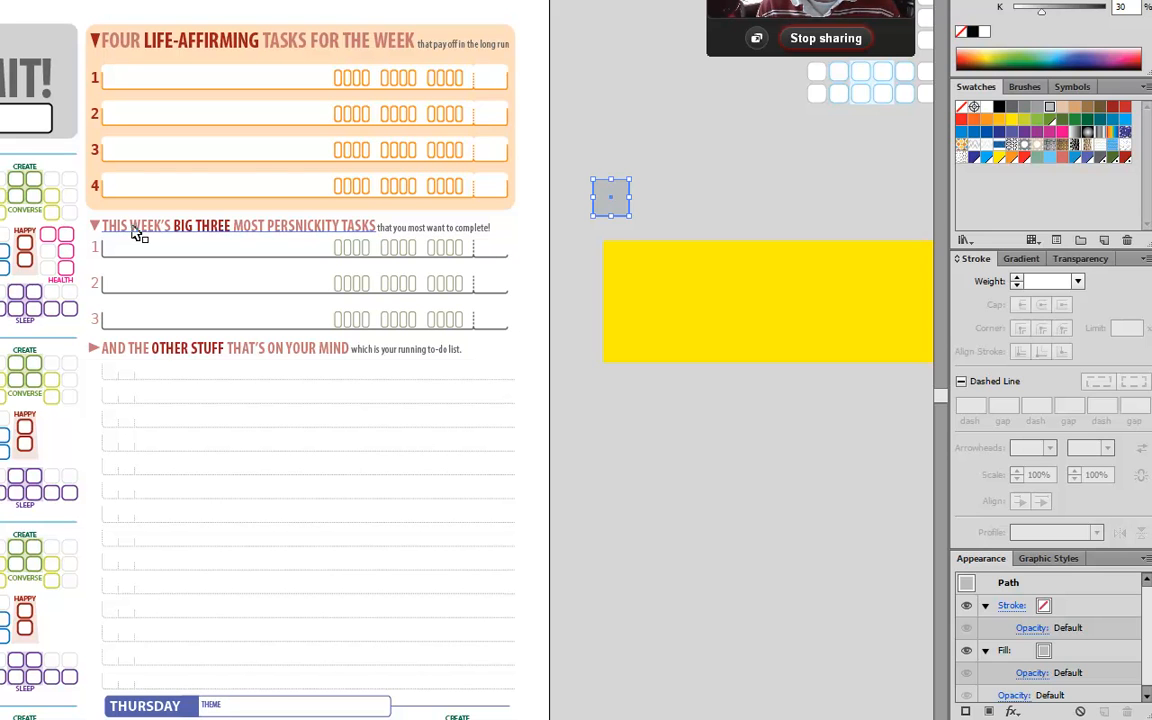
pyautogui.hotkey('ctrl', 'shift', 'a')
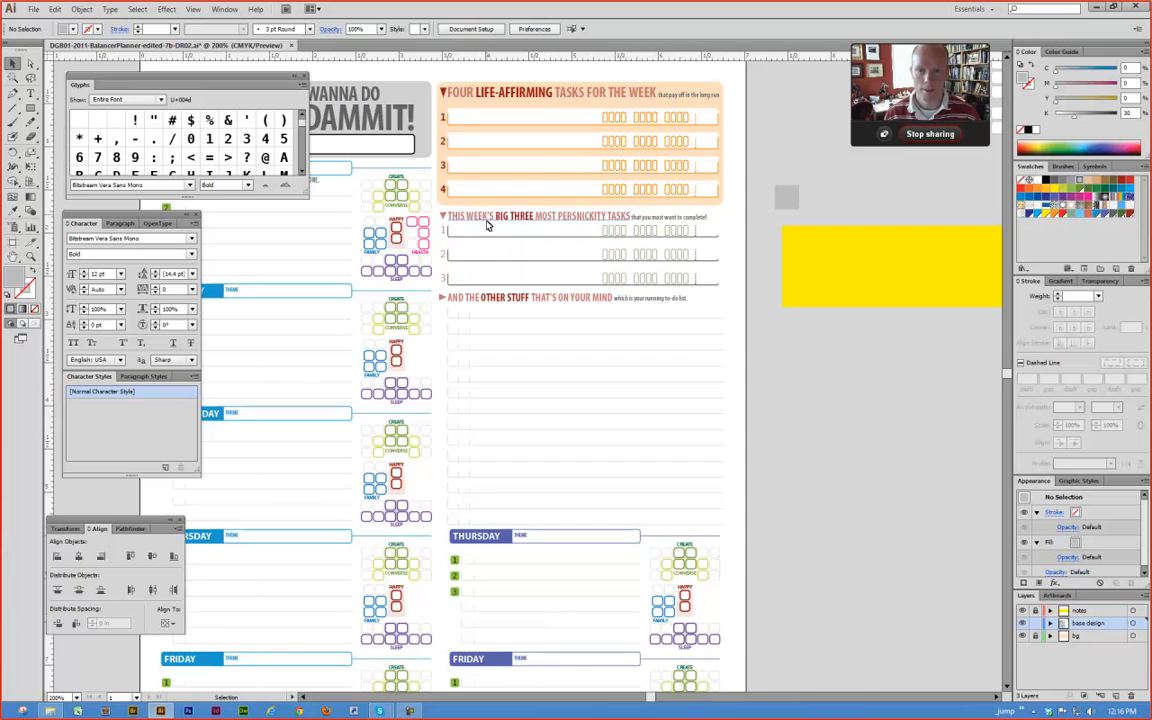
# Step: Remove the lowest dotted Other Stuff row, just above the purple THURSDAY header
pyautogui.scroll(-5, 483, 293)
pyautogui.keyDown('ctrl'); pyautogui.keyDown('alt'); pyautogui.click(471, 296); pyautogui.keyUp('alt'); pyautogui.keyUp('ctrl')
pyautogui.keyDown('ctrl'); pyautogui.keyDown('alt'); pyautogui.click(471, 296); pyautogui.keyUp('alt'); pyautogui.keyUp('ctrl')
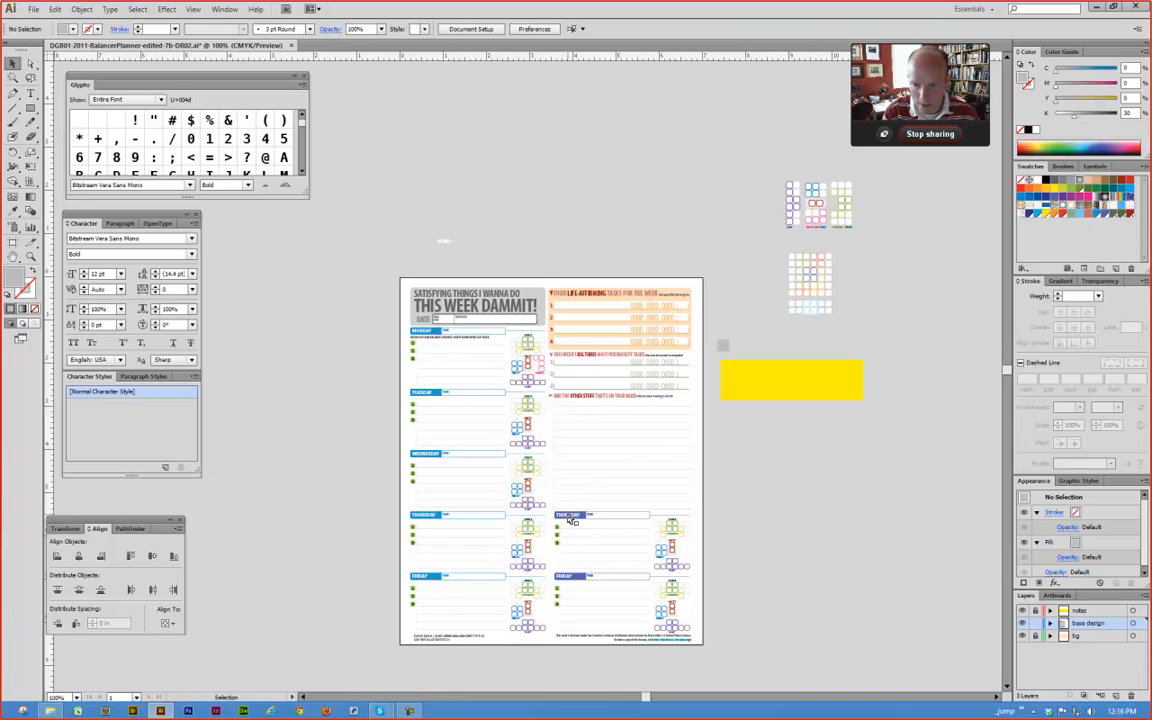
pyautogui.click(628, 506)
pyautogui.click(768, 524)
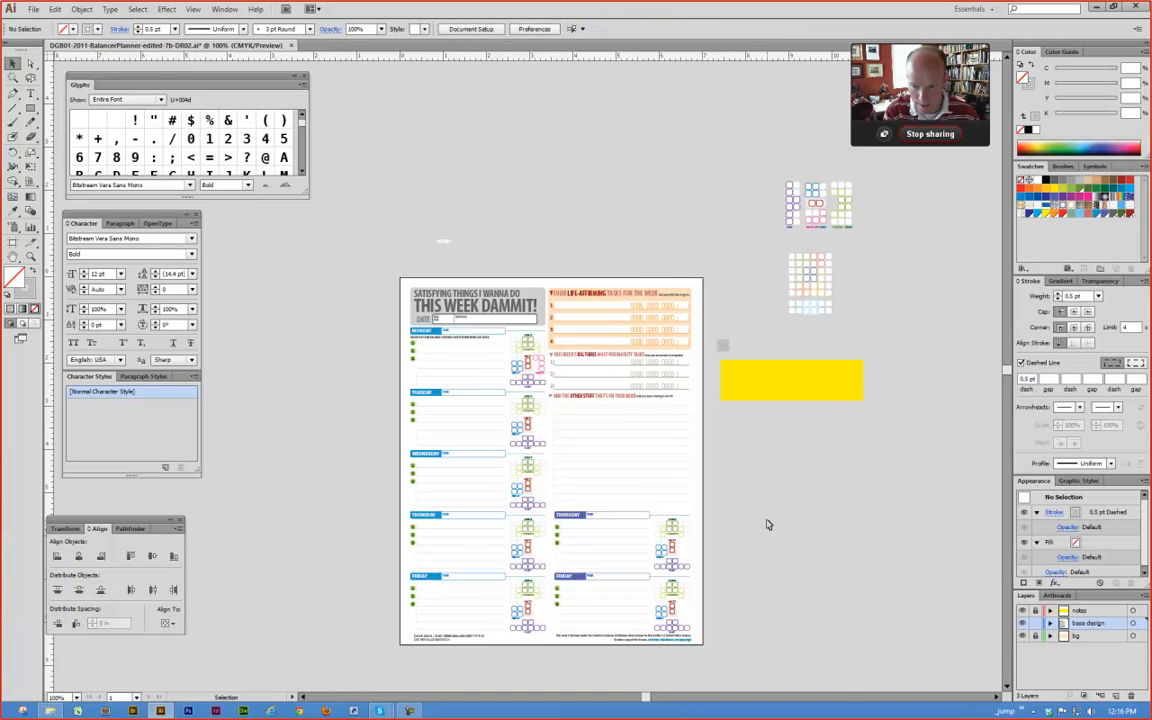
# Step: Shift the Big Three and Other Stuff sections down together to widen the gap below the orange Four Tasks box
pyautogui.moveTo(509, 305); pyautogui.dragTo(680, 507)
pyautogui.keyDown('ctrl'); pyautogui.keyDown('alt'); pyautogui.click(580, 468); pyautogui.keyUp('alt'); pyautogui.keyUp('ctrl')
pyautogui.keyDown('ctrl'); pyautogui.keyDown('alt'); pyautogui.click(578, 468); pyautogui.keyUp('alt'); pyautogui.keyUp('ctrl')
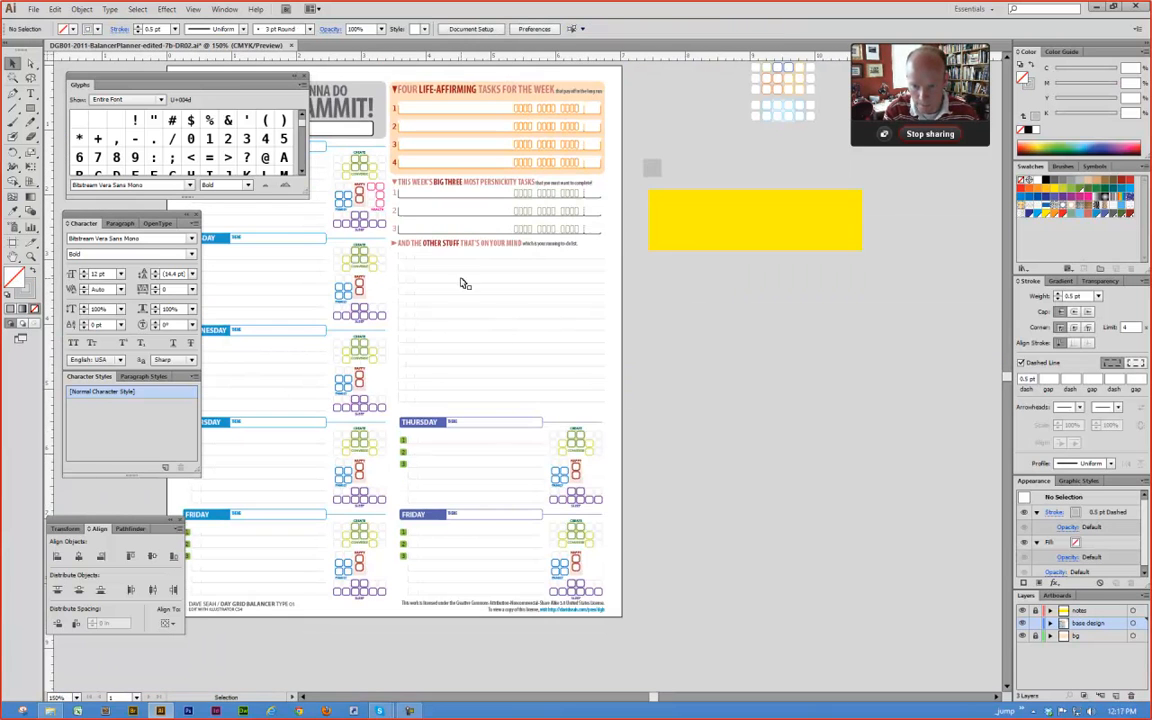
pyautogui.moveTo(555, 164); pyautogui.dragTo(352, 378)
pyautogui.press('Down')
pyautogui.press('Down')
pyautogui.press('Down')
pyautogui.press('Down')
pyautogui.press('Down')
pyautogui.press('Down')
pyautogui.press('Down')
pyautogui.press('Down')
pyautogui.press('Down')
pyautogui.press('Down')
pyautogui.press('Down')
pyautogui.press('Down')
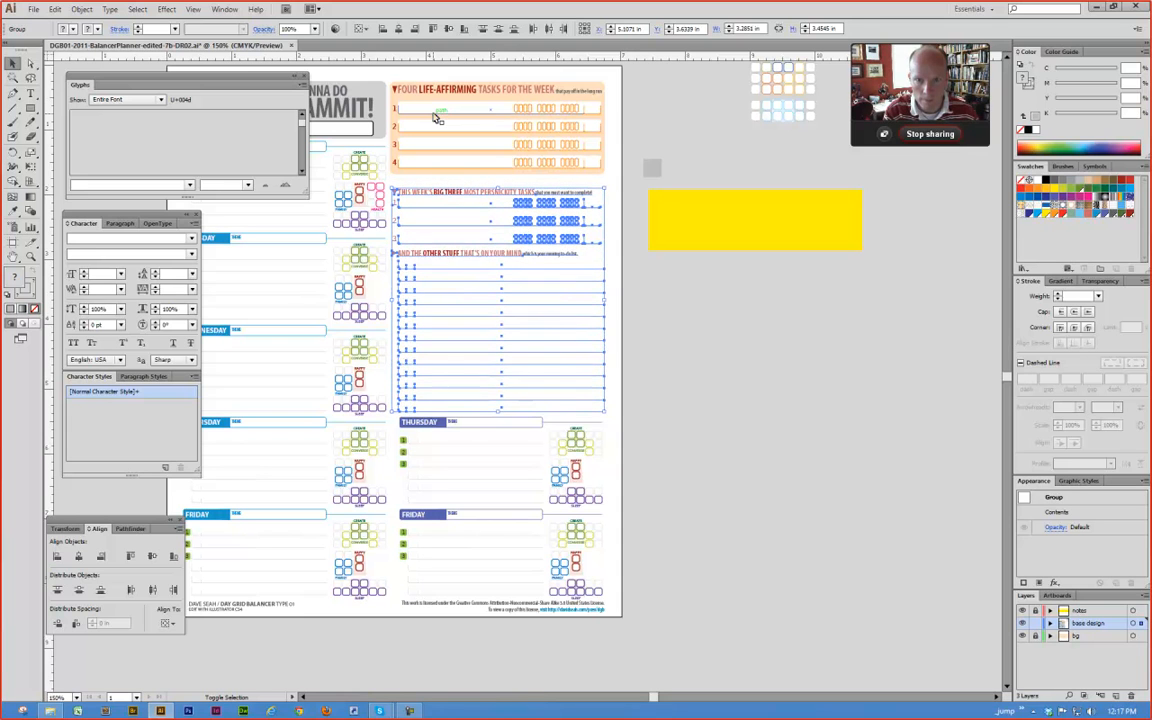
pyautogui.click(620, 181)
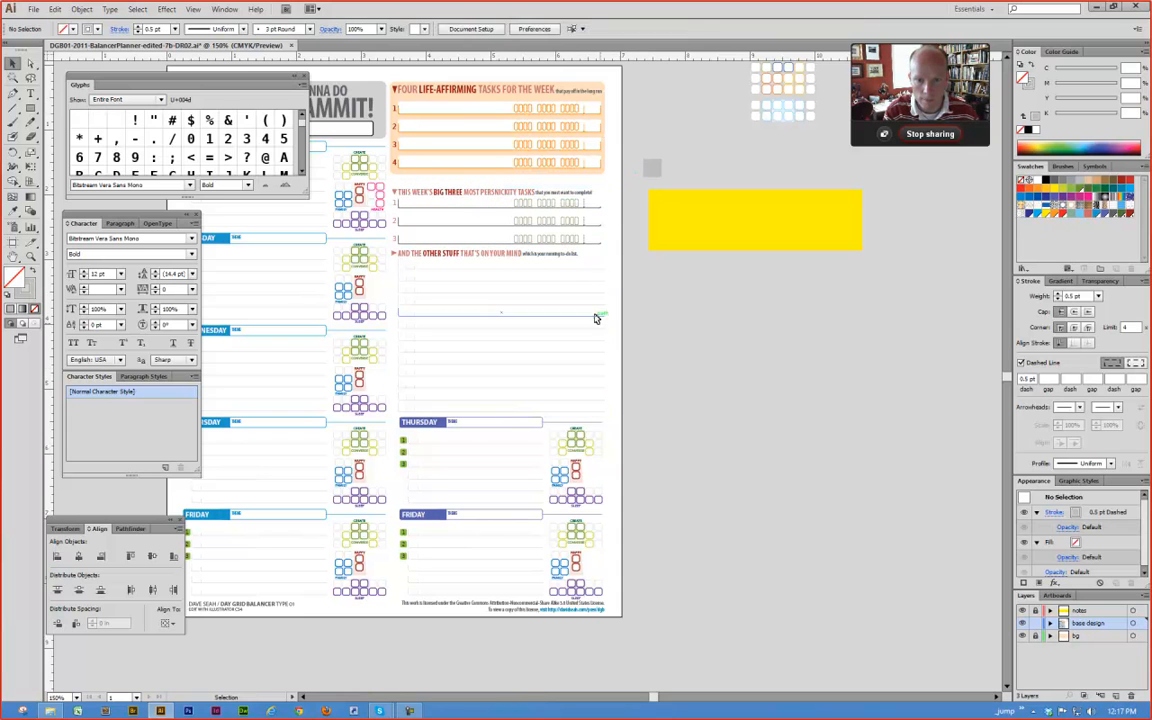
# Step: Move all dotted Other Stuff rows slightly up so the lowest line aligns with Wednesday's last dotted line
pyautogui.click(317, 411)
pyautogui.moveTo(324, 365); pyautogui.dragTo(470, 468)
pyautogui.moveTo(296, 429); pyautogui.dragTo(594, 463)
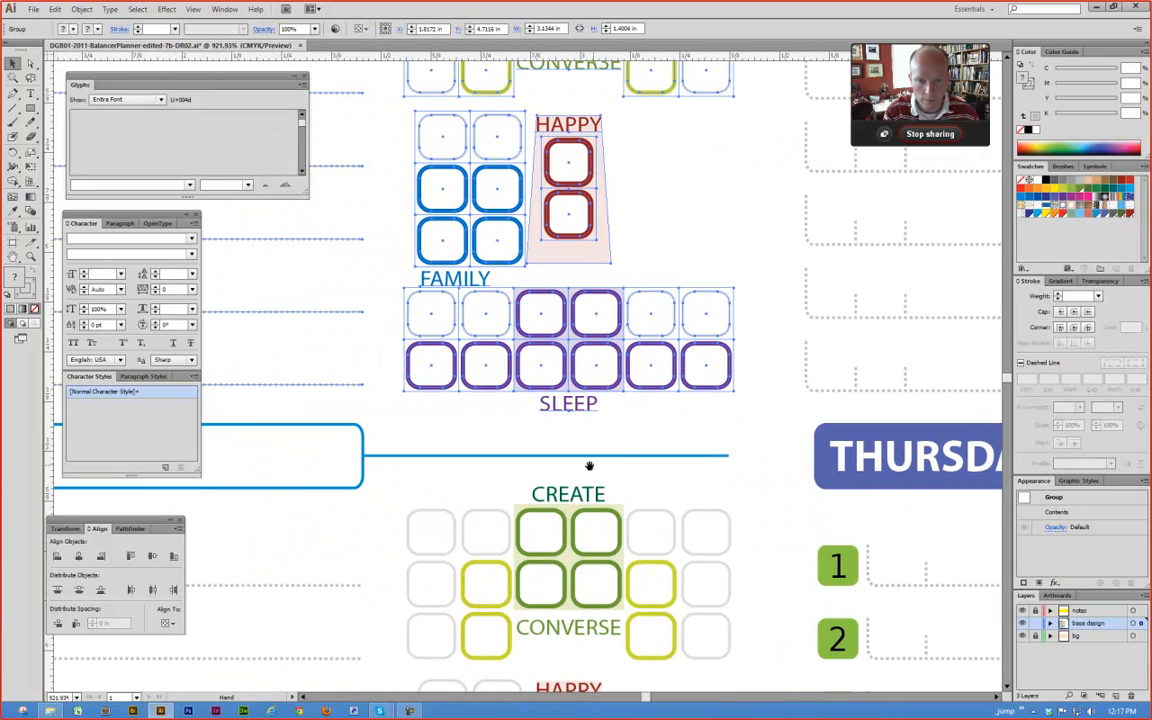
pyautogui.click(830, 386)
pyautogui.keyDown('ctrl'); pyautogui.keyDown('alt'); pyautogui.click(827, 381); pyautogui.keyUp('alt'); pyautogui.keyUp('ctrl')
pyautogui.keyDown('ctrl'); pyautogui.keyDown('alt'); pyautogui.click(827, 381); pyautogui.keyUp('alt'); pyautogui.keyUp('ctrl')
pyautogui.keyDown('ctrl'); pyautogui.keyDown('alt'); pyautogui.click(827, 381); pyautogui.keyUp('alt'); pyautogui.keyUp('ctrl')
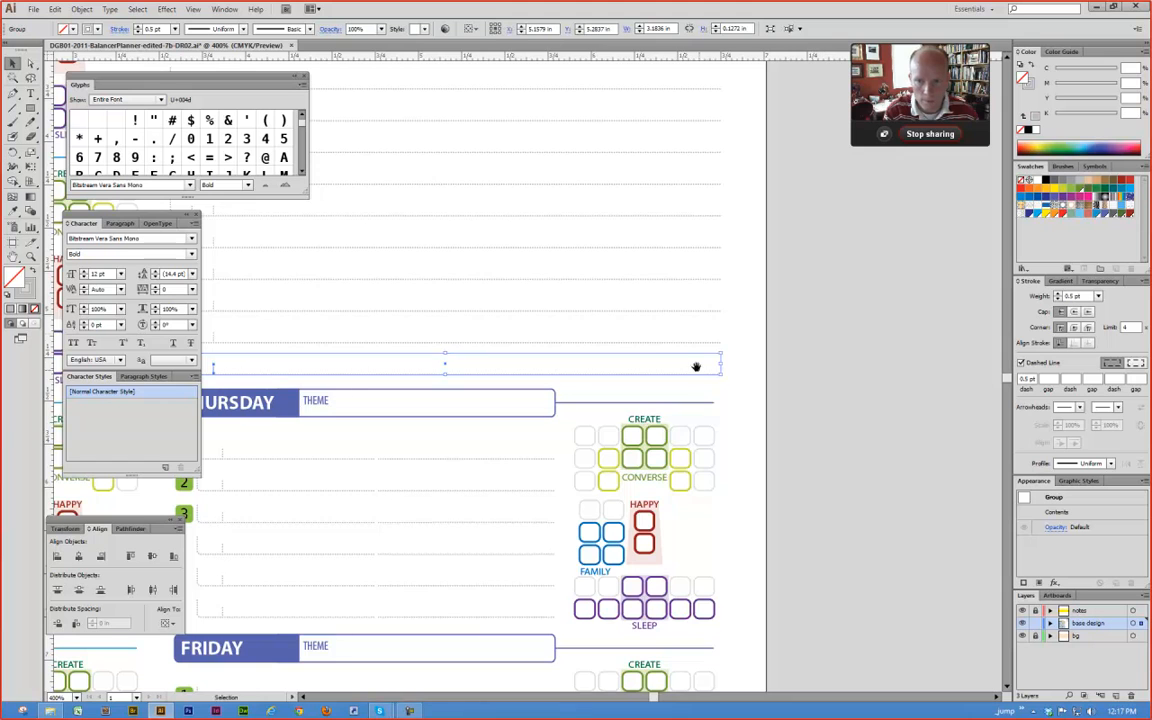
pyautogui.keyDown('ctrl'); pyautogui.keyDown('alt'); pyautogui.click(686, 331); pyautogui.keyUp('alt'); pyautogui.keyUp('ctrl')
pyautogui.keyDown('ctrl'); pyautogui.keyDown('alt'); pyautogui.click(684, 327); pyautogui.keyUp('alt'); pyautogui.keyUp('ctrl')
pyautogui.moveTo(491, 292); pyautogui.dragTo(634, 470)
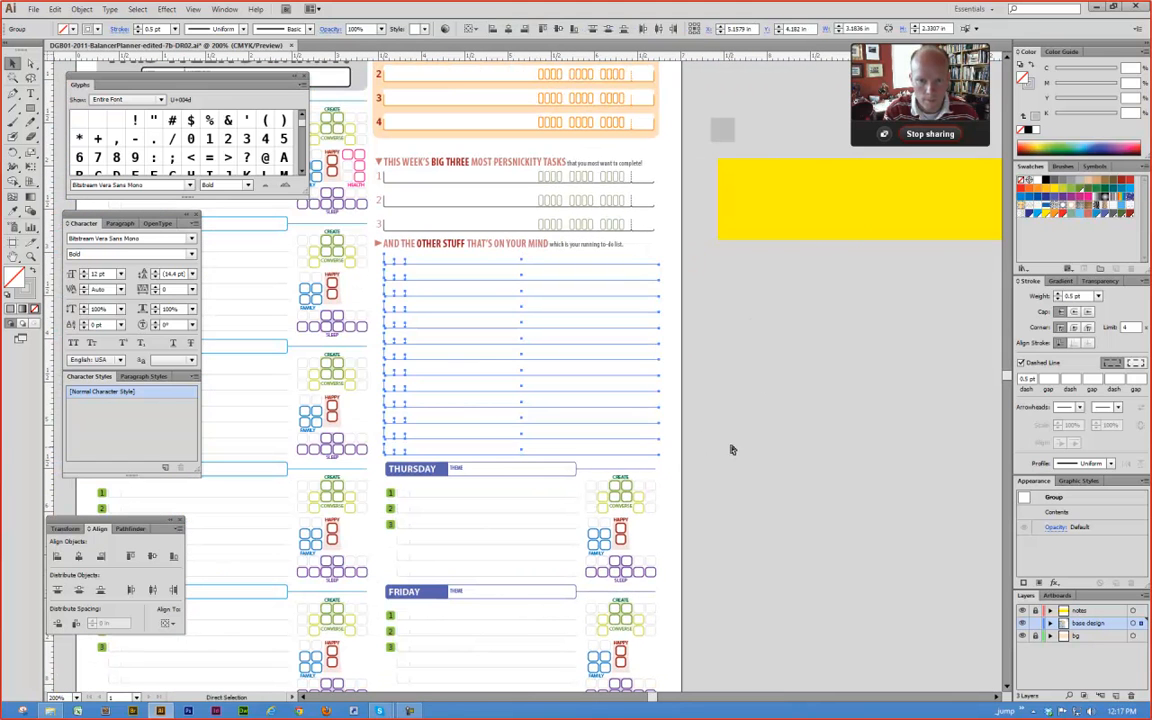
pyautogui.hotkey('ctrl', 'shift', 'a')
pyautogui.moveTo(458, 410); pyautogui.dragTo(303, 496)
pyautogui.moveTo(350, 419); pyautogui.dragTo(656, 454)
pyautogui.keyDown('ctrl'); pyautogui.keyDown('alt'); pyautogui.click(620, 404); pyautogui.keyUp('alt'); pyautogui.keyUp('ctrl')
pyautogui.press('Tab')
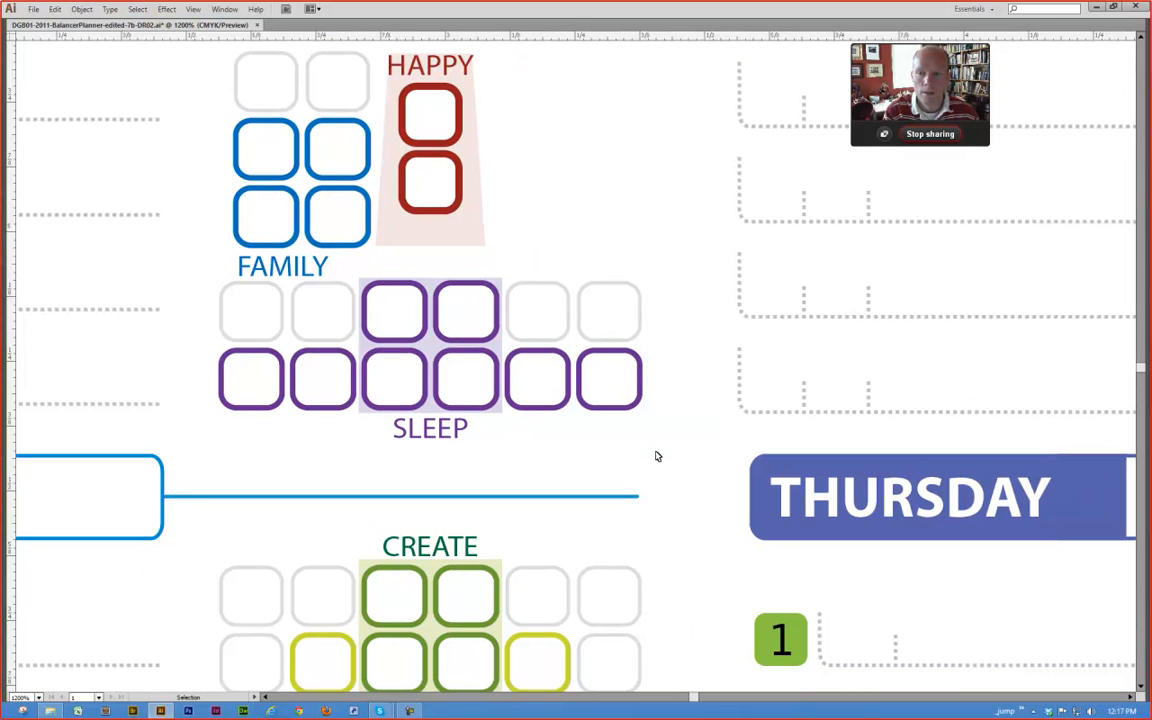
pyautogui.moveTo(845, 404); pyautogui.dragTo(851, 405)
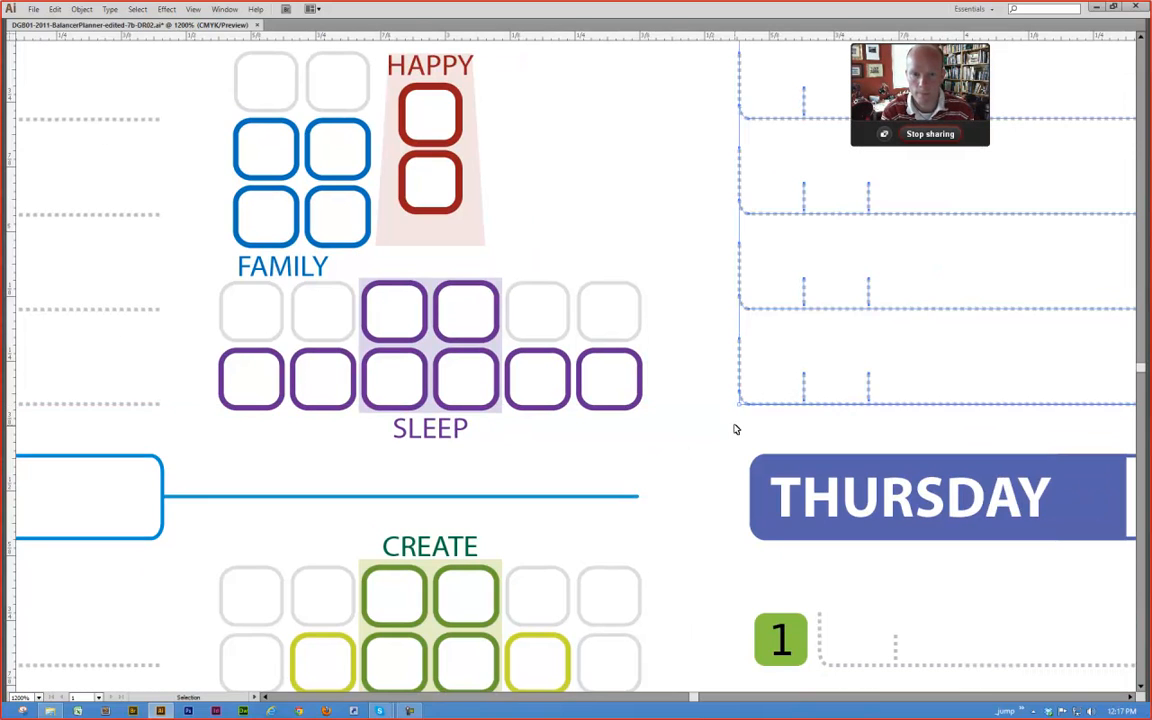
# Step: Nudge the whole Big Three section slightly up toward the orange Four Tasks box, leaving the Other Stuff heading in place
pyautogui.press('a')
pyautogui.click(752, 485)
pyautogui.click(221, 493)
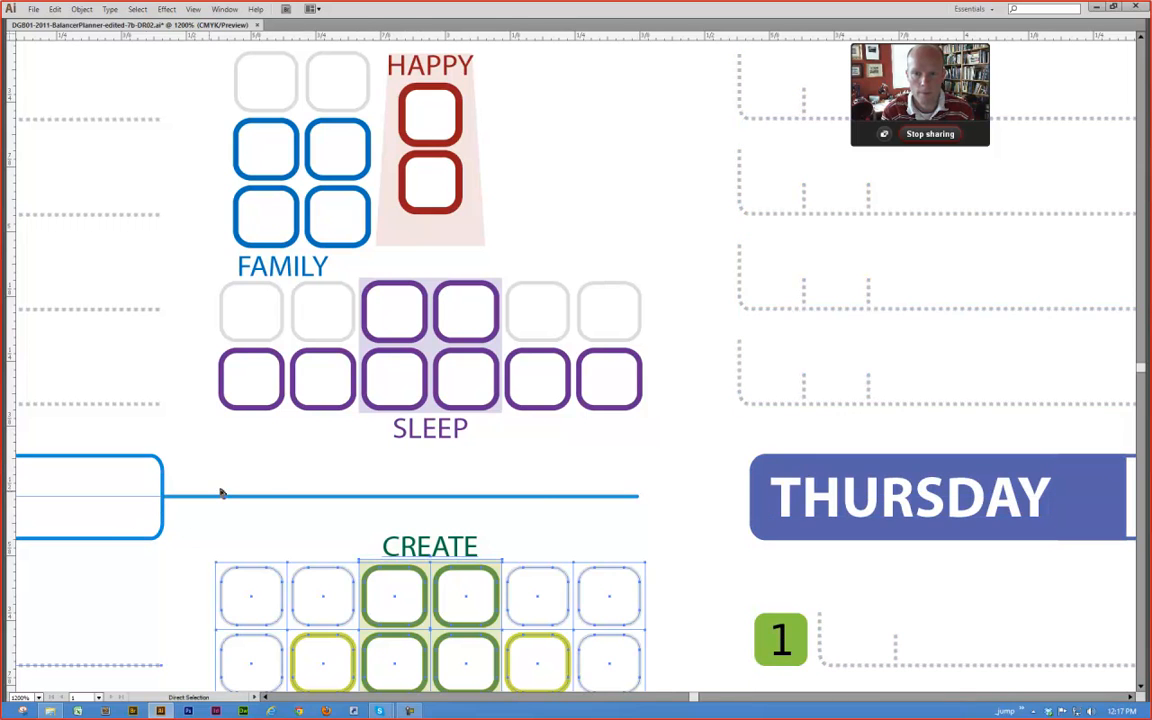
pyautogui.hotkey('ctrl', '1')
pyautogui.press('z')
pyautogui.moveTo(528, 262); pyautogui.dragTo(742, 466)
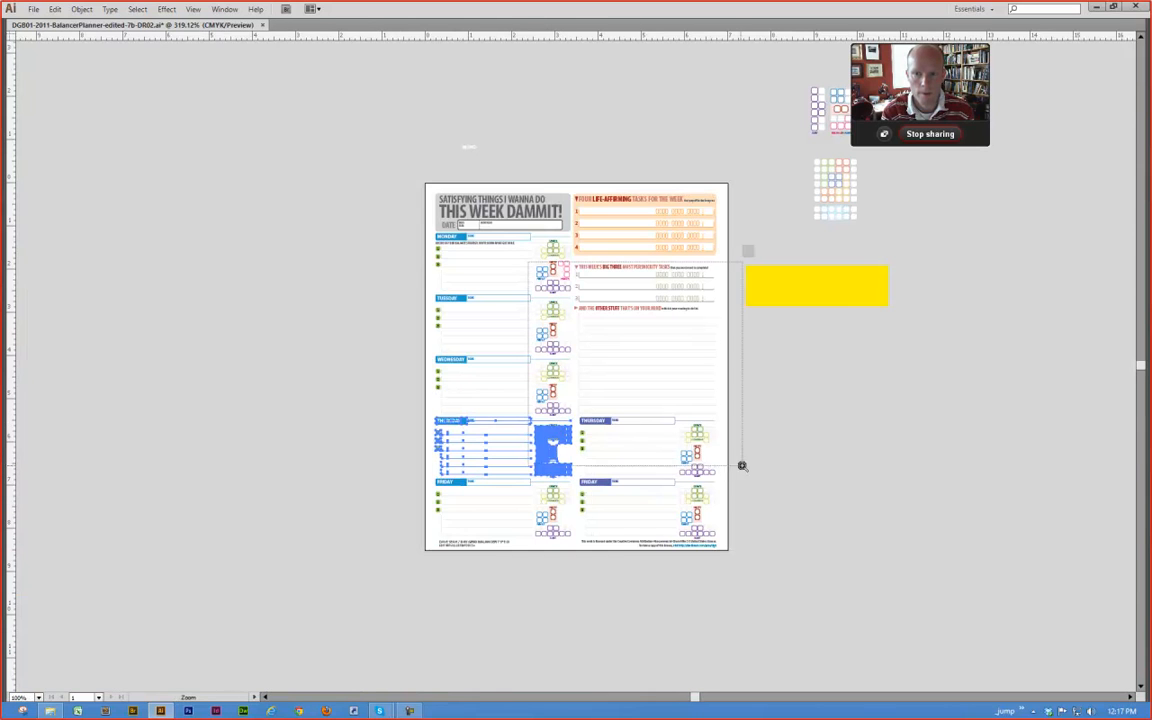
pyautogui.keyDown('alt'); pyautogui.click(519, 221); pyautogui.keyUp('alt')
pyautogui.keyDown('alt'); pyautogui.click(519, 221); pyautogui.keyUp('alt')
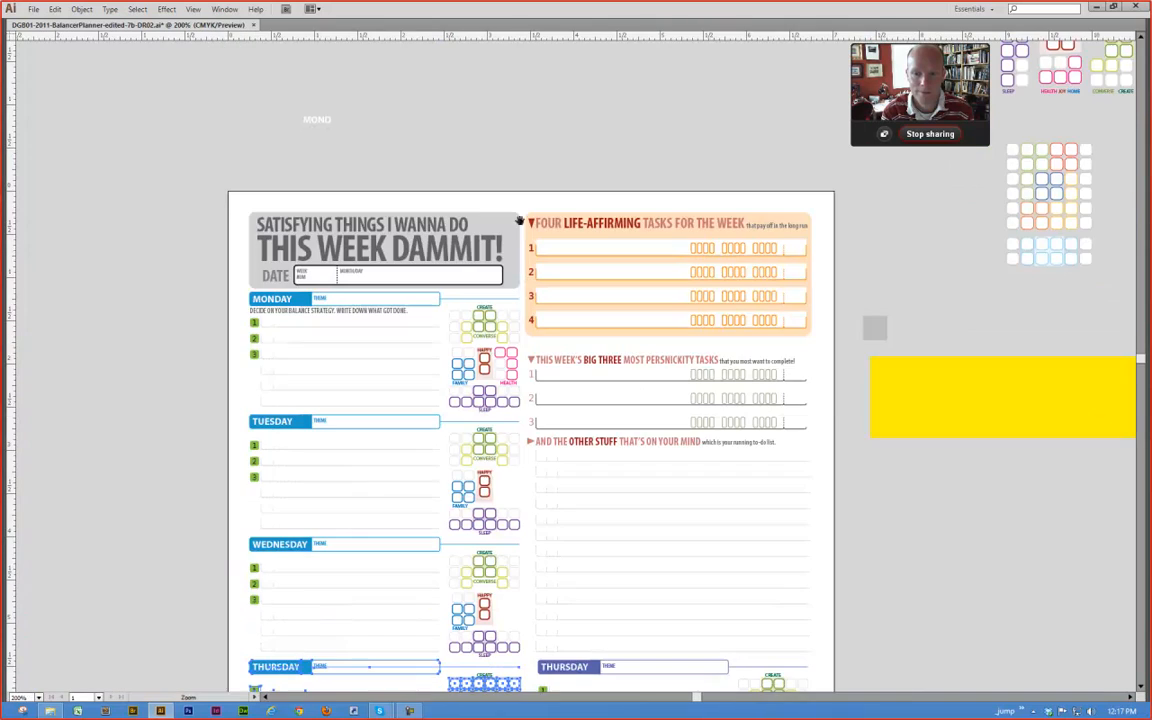
pyautogui.moveTo(519, 403); pyautogui.dragTo(454, 314)
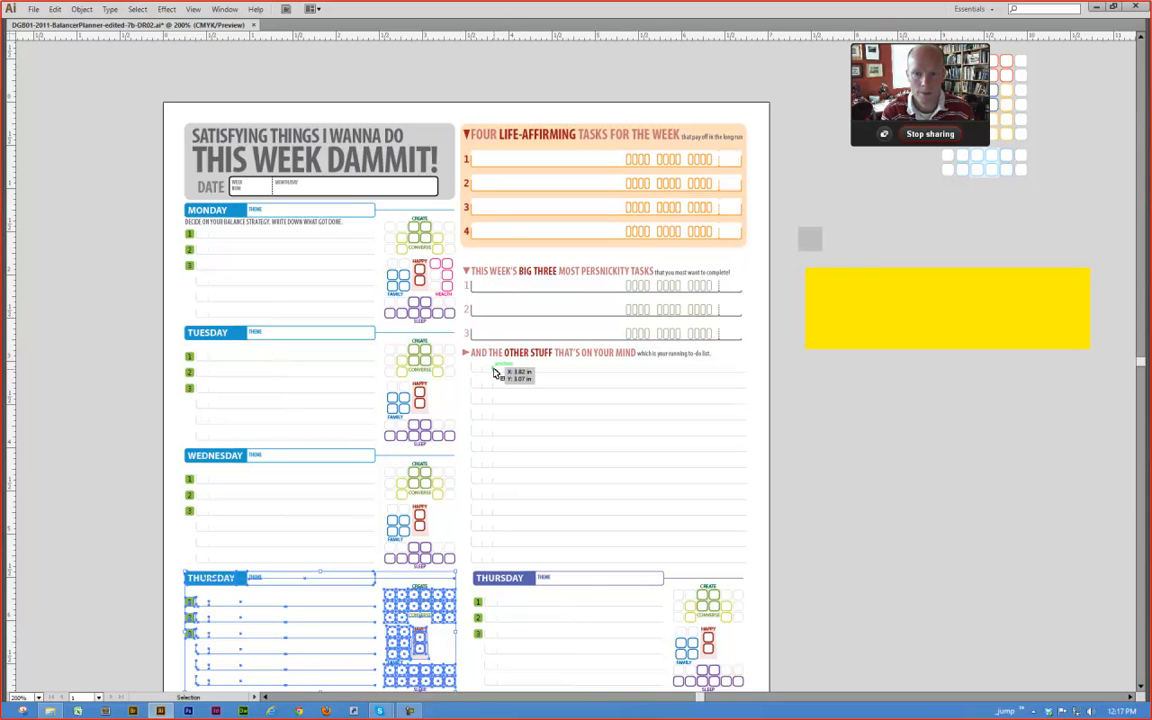
pyautogui.click(509, 277)
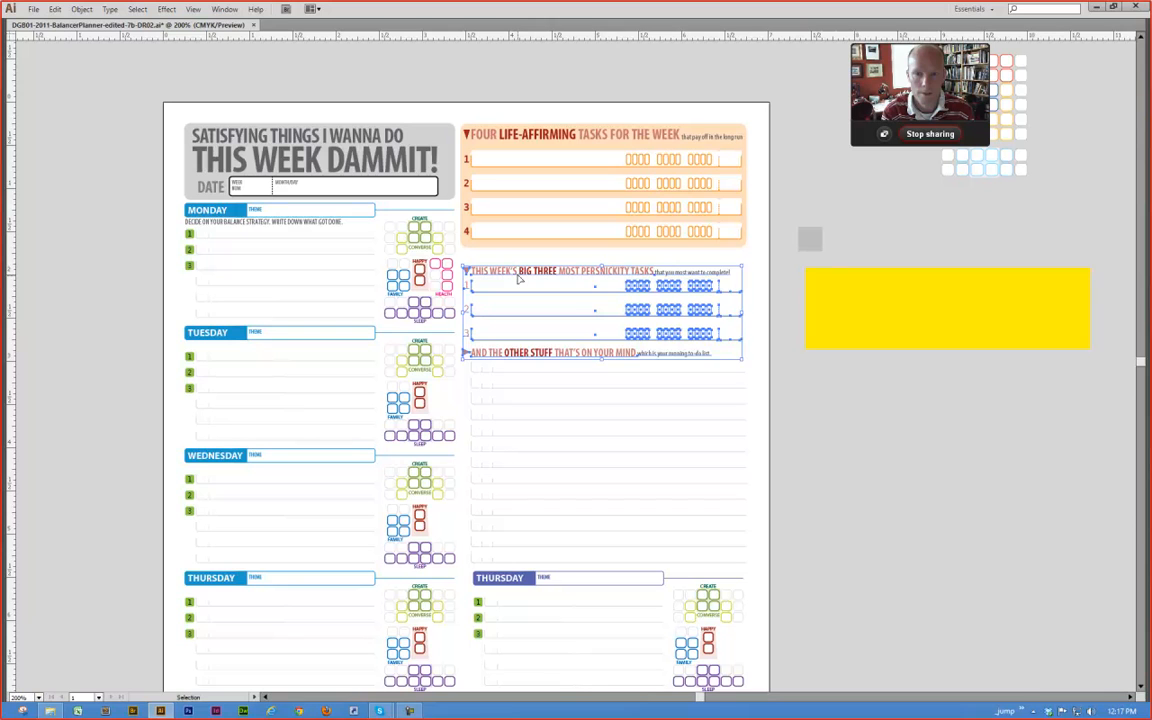
pyautogui.click(784, 291)
pyautogui.click(713, 270)
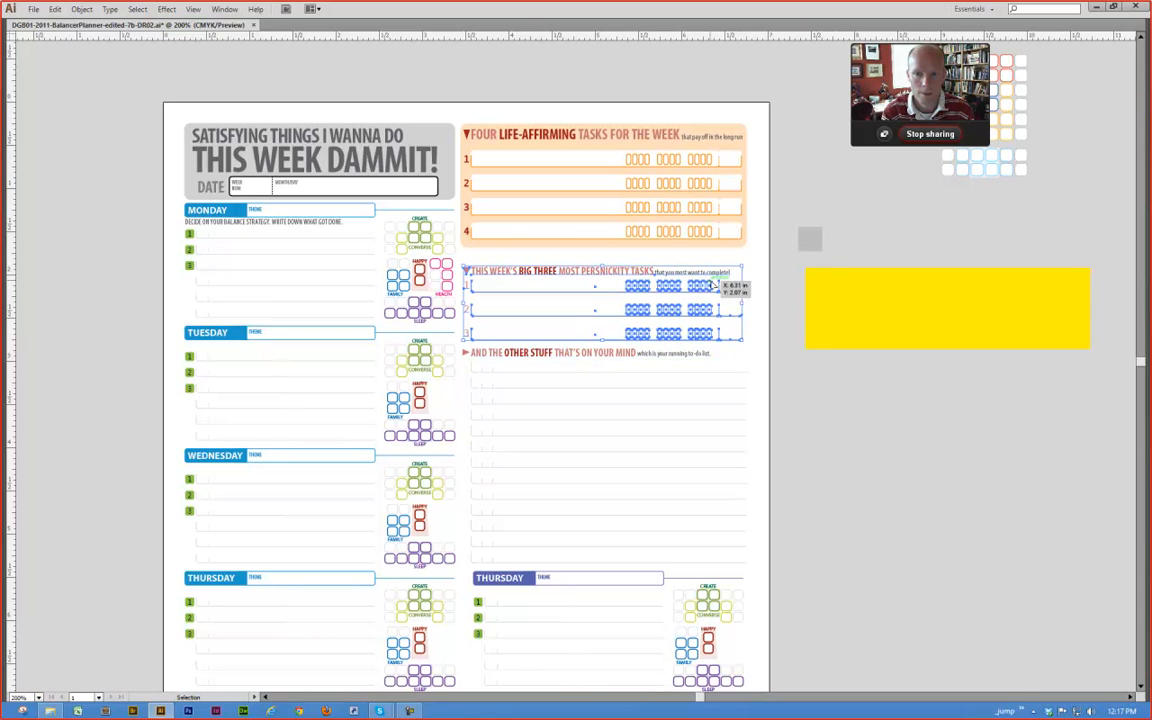
pyautogui.press('Up')
pyautogui.press('Up')
pyautogui.press('Up')
pyautogui.press('Up')
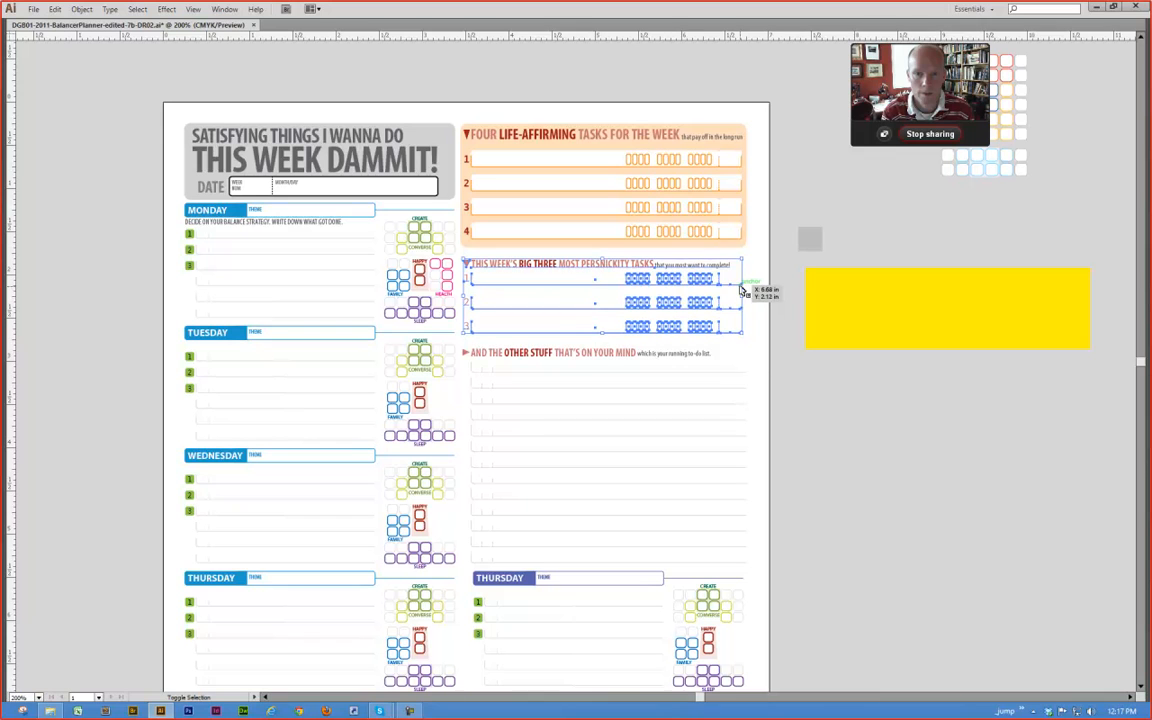
pyautogui.click(789, 236)
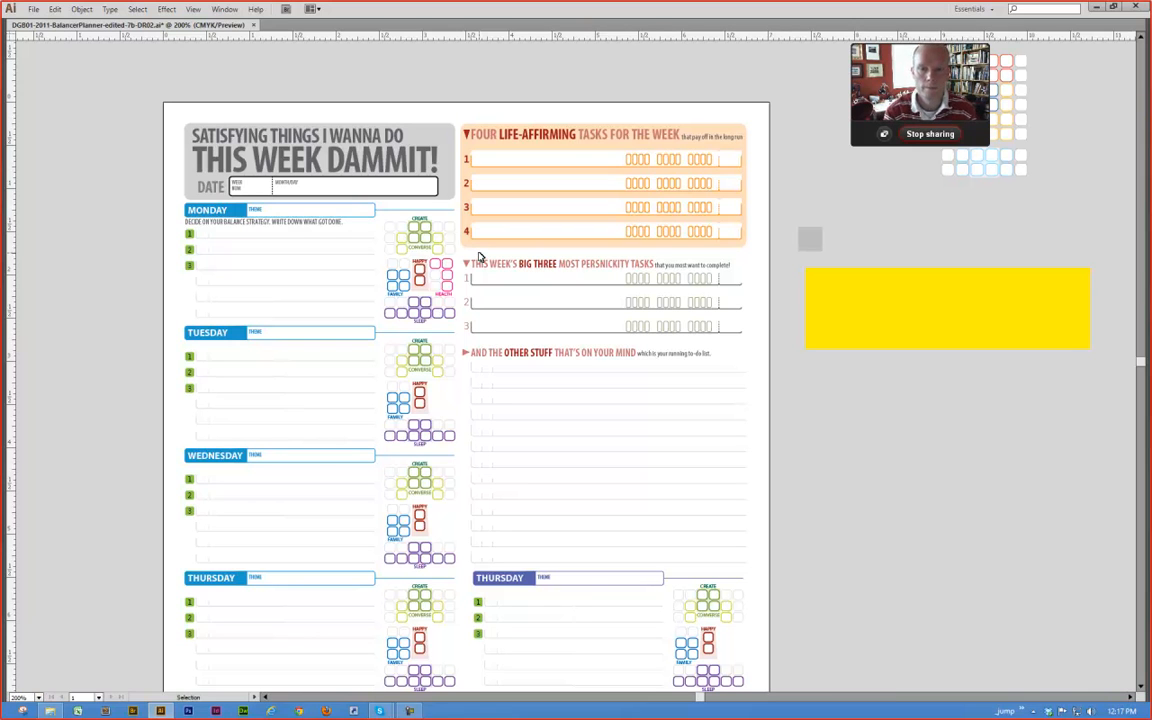
# Step: Check the third Big Three line against the Tuesday block's header line
pyautogui.click(443, 334)
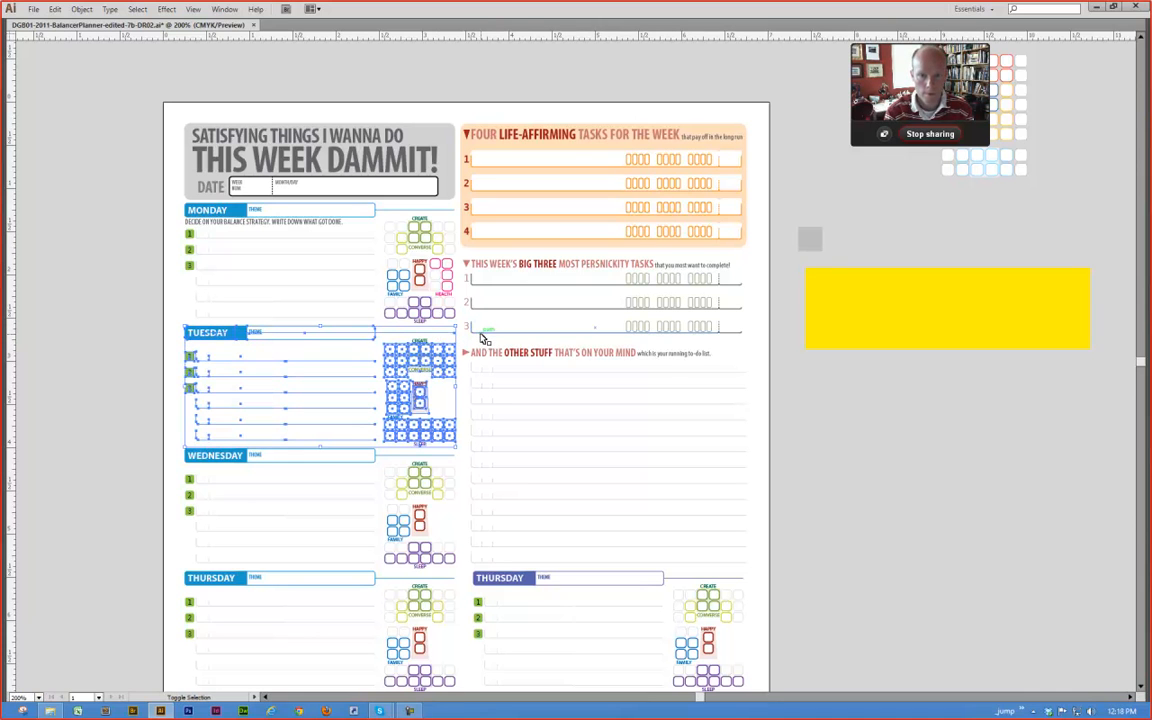
pyautogui.keyDown('shift'); pyautogui.click(480, 335); pyautogui.keyUp('shift')
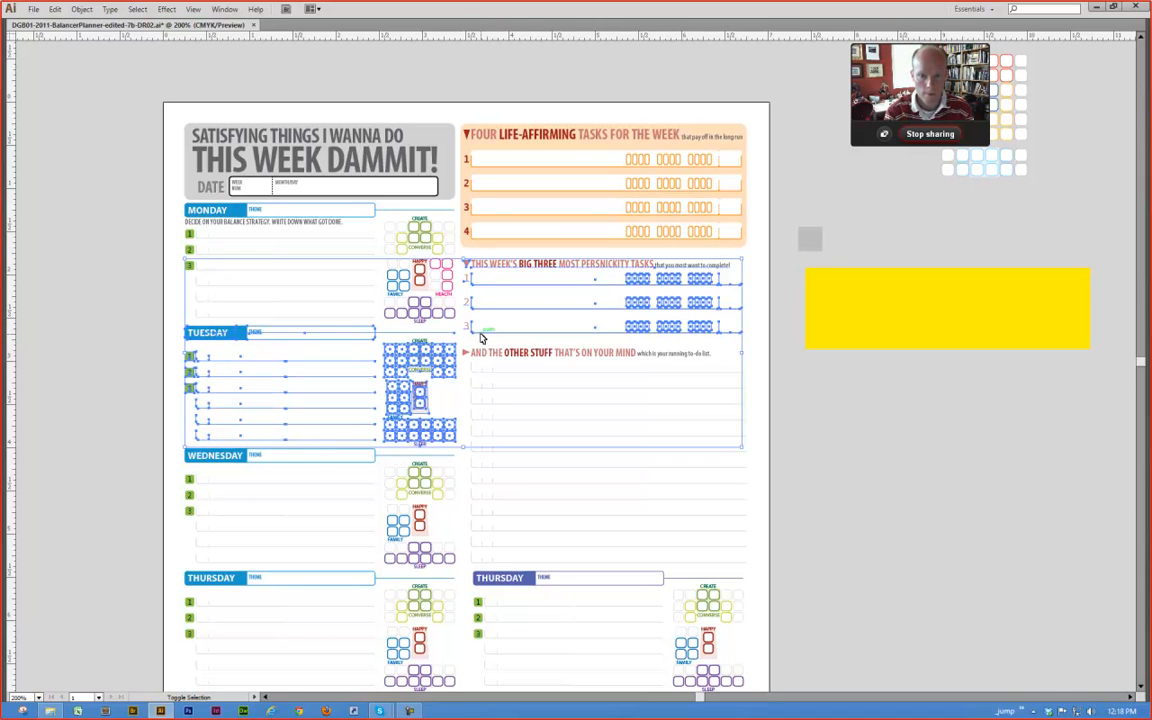
pyautogui.click(505, 255)
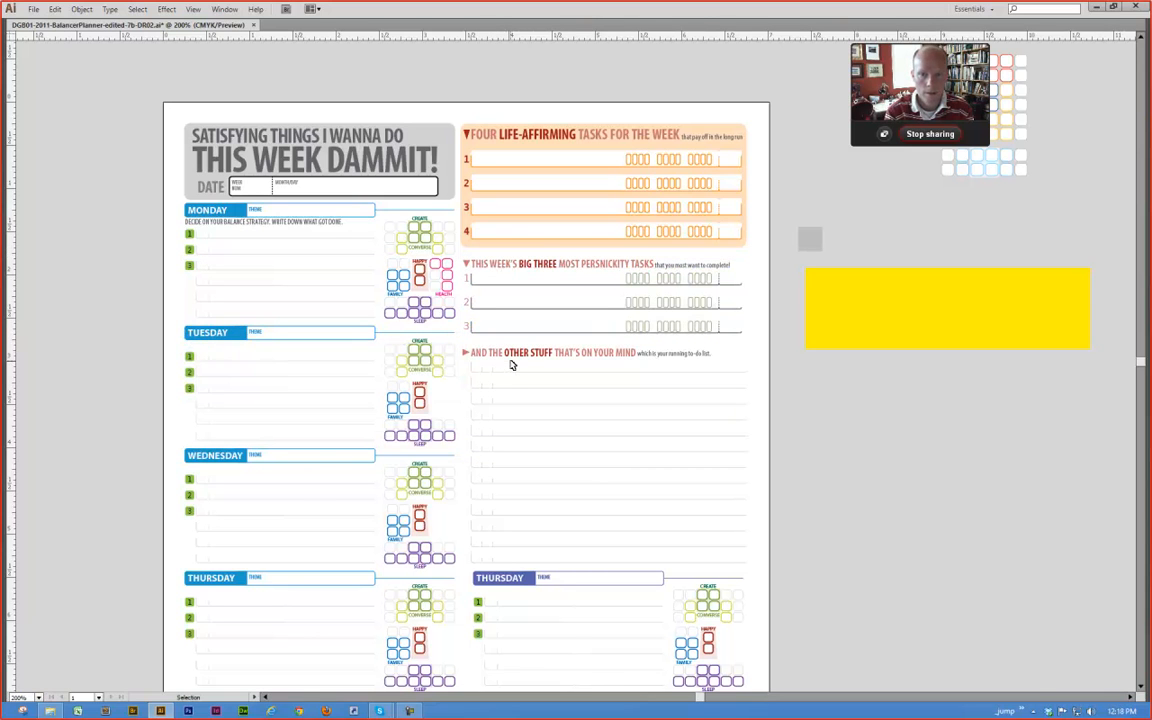
pyautogui.scroll(-1, 510, 363)
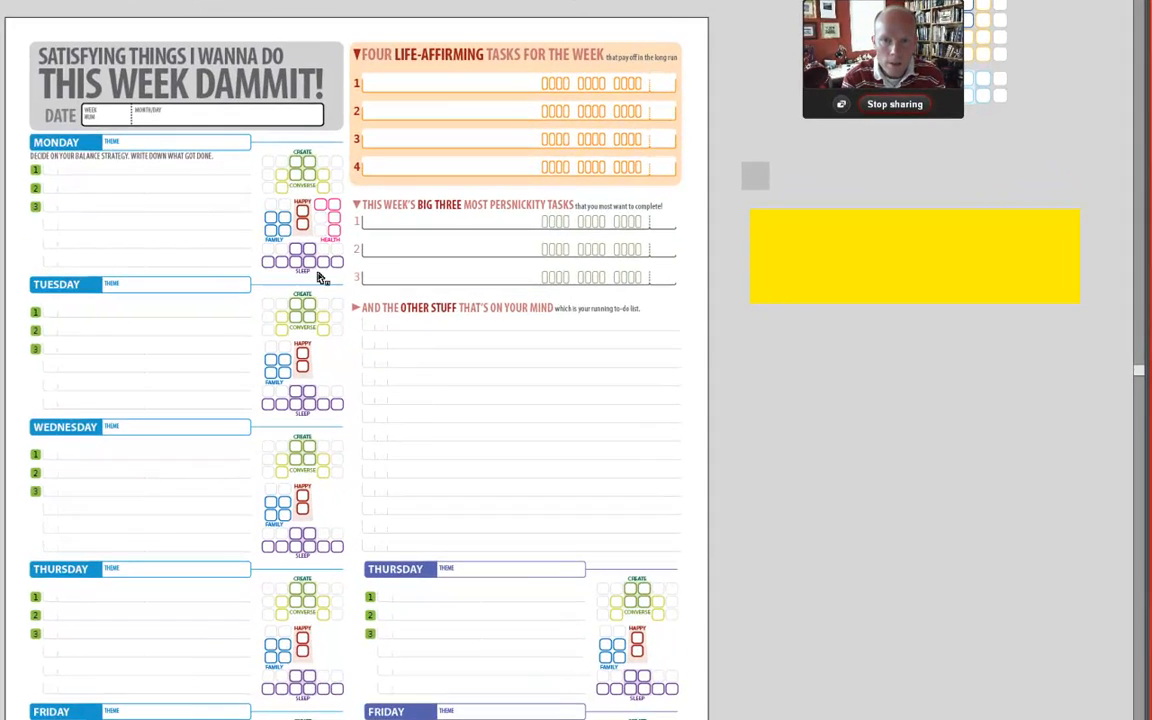
# Step: Examine the triangle marker beside the Other Stuff heading and its alignment with the heading text and dotted rows
pyautogui.hotkey('ctrl', 'space')
pyautogui.moveTo(433, 278); pyautogui.dragTo(507, 335)
pyautogui.click(176, 456)
pyautogui.click(173, 566)
pyautogui.press('a')
pyautogui.click(159, 457)
pyautogui.hotkey('ctrl', 'alt', 'space')
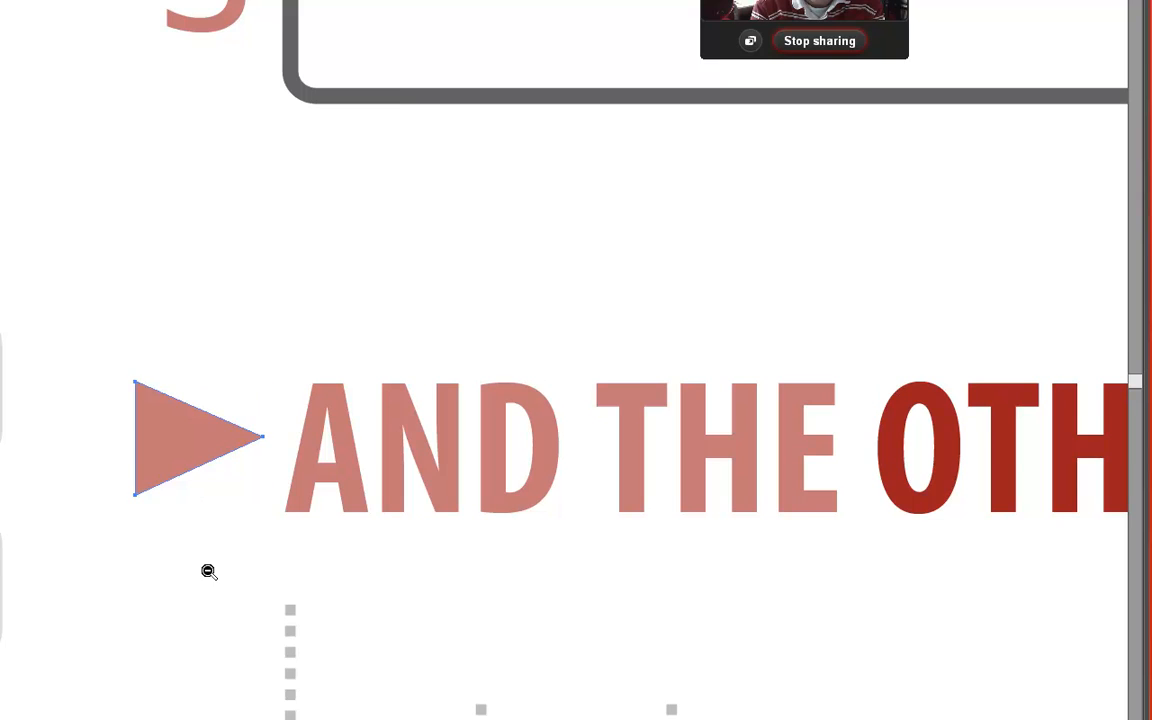
pyautogui.keyDown('ctrl'); pyautogui.keyDown('alt'); pyautogui.click(208, 571); pyautogui.keyUp('alt'); pyautogui.keyUp('ctrl')
pyautogui.keyDown('ctrl'); pyautogui.keyDown('alt'); pyautogui.click(208, 571); pyautogui.keyUp('alt'); pyautogui.keyUp('ctrl')
pyautogui.keyDown('ctrl'); pyautogui.keyDown('alt'); pyautogui.click(208, 571); pyautogui.keyUp('alt'); pyautogui.keyUp('ctrl')
pyautogui.keyDown('ctrl'); pyautogui.keyDown('alt'); pyautogui.click(208, 571); pyautogui.keyUp('alt'); pyautogui.keyUp('ctrl')
pyautogui.press('space')
pyautogui.moveTo(265, 281); pyautogui.dragTo(72, 639)
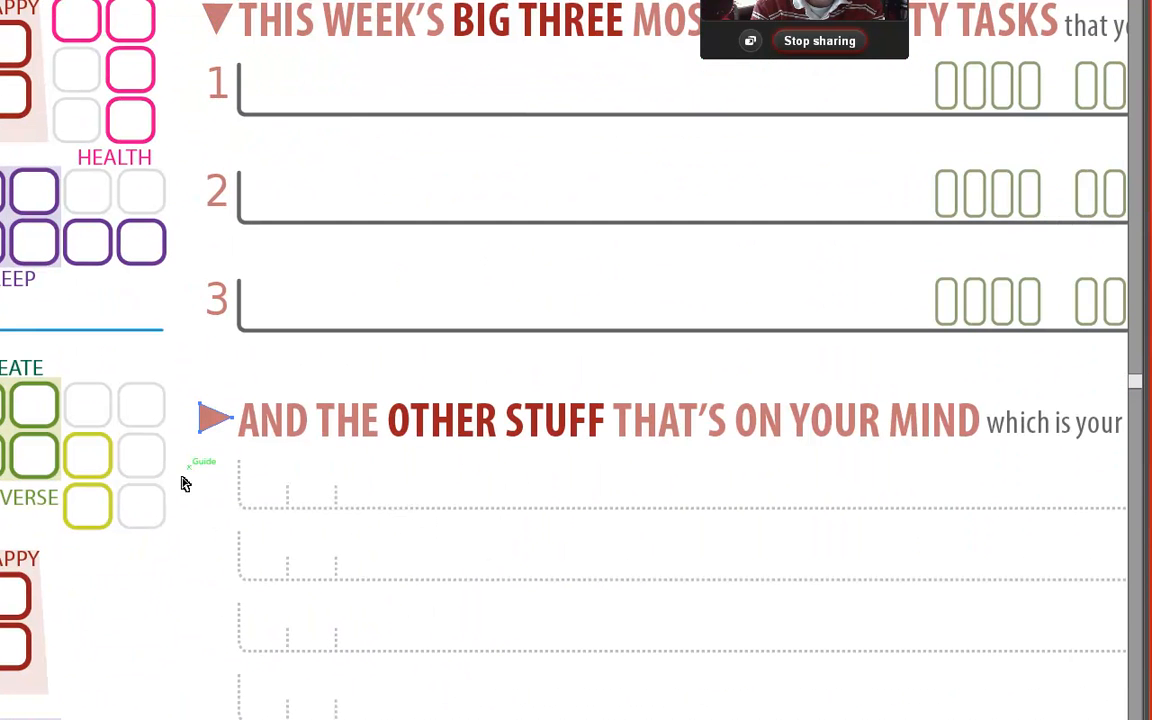
pyautogui.hotkey('ctrl', 'alt', 'space')
pyautogui.click(217, 548)
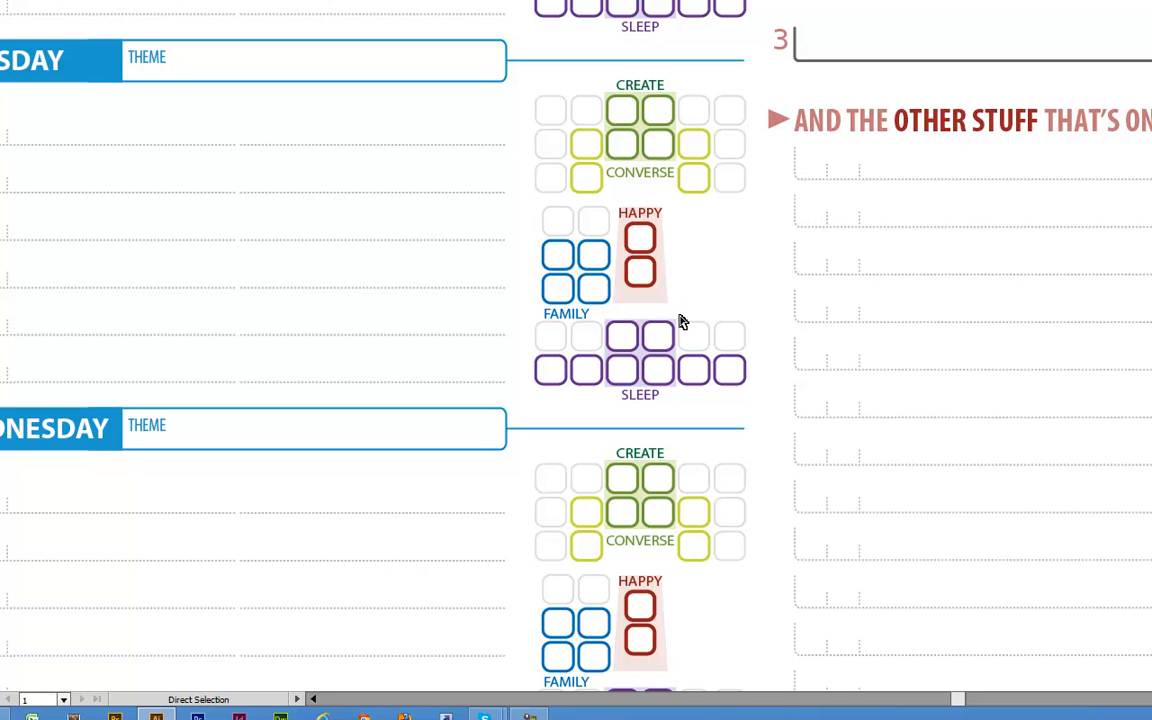
# Step: Examine the spacing between the daily balance grids and the Big Three and Other Stuff sections
pyautogui.hotkey('ctrl', 'space')
pyautogui.moveTo(721, 55); pyautogui.dragTo(816, 232)
pyautogui.press('space')
pyautogui.moveTo(800, 239); pyautogui.dragTo(684, 355)
pyautogui.moveTo(673, 204); pyautogui.dragTo(784, 463)
pyautogui.hotkey('ctrl', 'alt', 'space')
pyautogui.keyDown('ctrl'); pyautogui.keyDown('alt'); pyautogui.click(591, 373); pyautogui.keyUp('alt'); pyautogui.keyUp('ctrl')
pyautogui.keyDown('ctrl'); pyautogui.keyDown('alt'); pyautogui.click(776, 204); pyautogui.keyUp('alt'); pyautogui.keyUp('ctrl')
pyautogui.scroll(3, 656, 398)
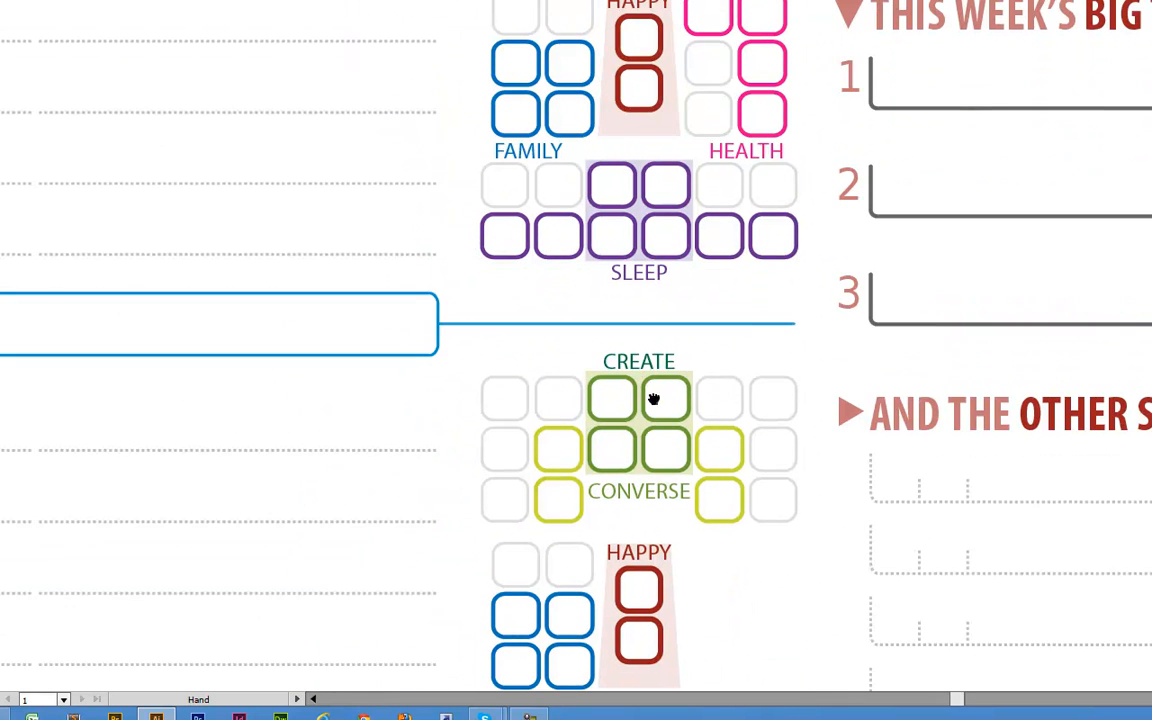
# Step: Inspect the individual HAPPY and FAMILY boxes in Monday's balance grid
pyautogui.click(645, 78)
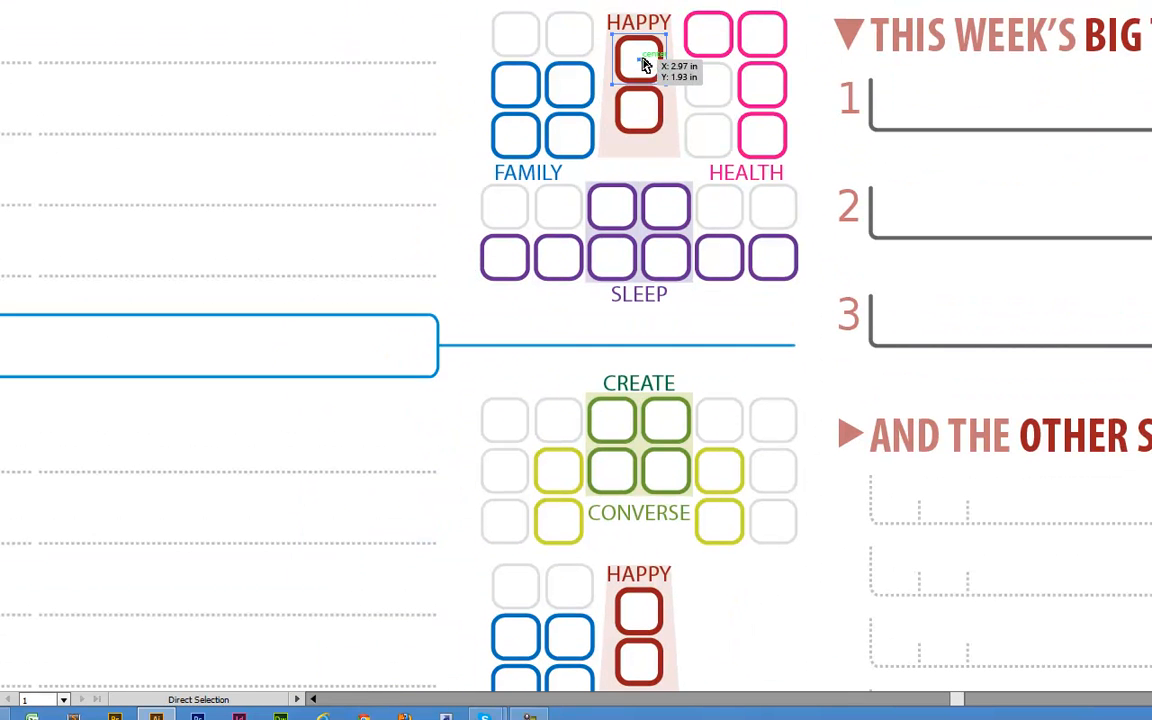
pyautogui.click(582, 92)
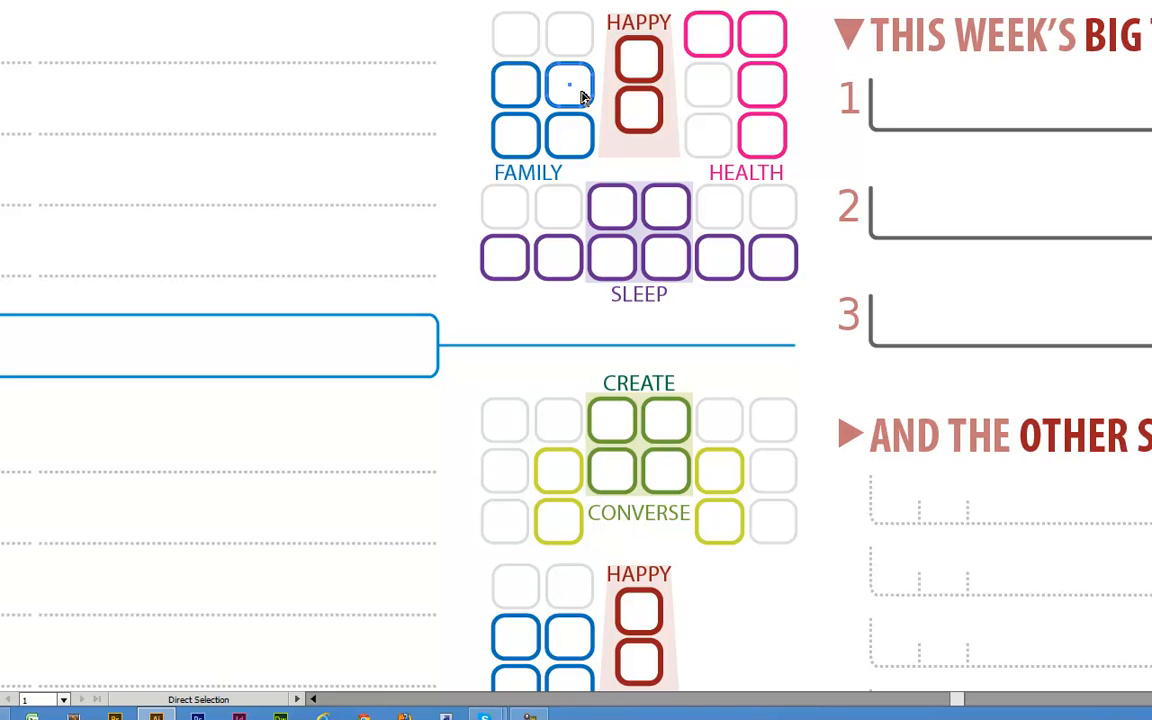
pyautogui.click(643, 77)
pyautogui.keyDown('shift'); pyautogui.click(640, 120); pyautogui.keyUp('shift')
pyautogui.click(639, 116)
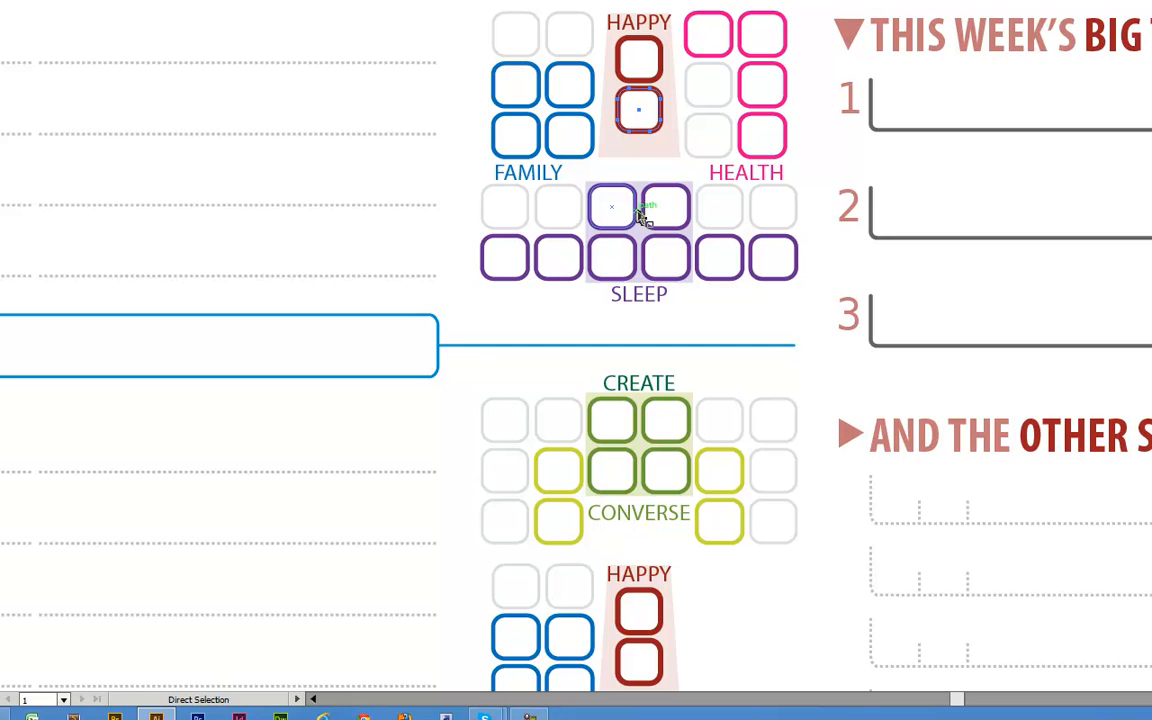
pyautogui.press('z')
pyautogui.keyDown('alt'); pyautogui.click(588, 312); pyautogui.keyUp('alt')
pyautogui.press('h')
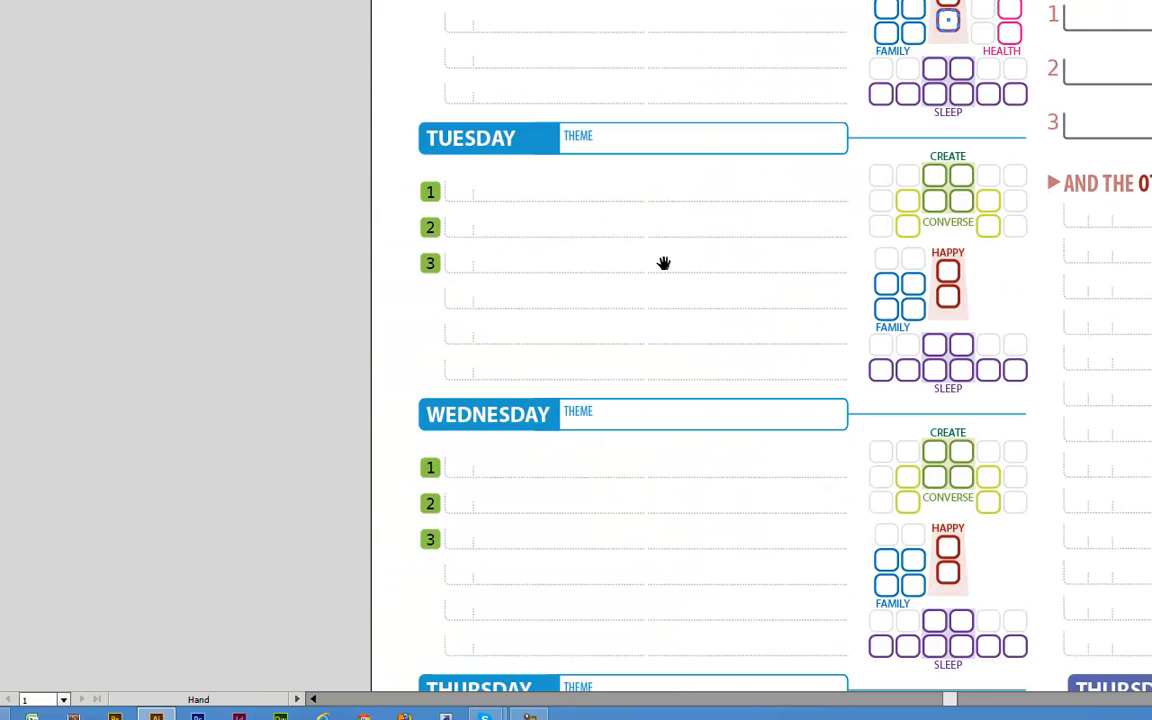
pyautogui.moveTo(657, 265); pyautogui.dragTo(527, 260)
pyautogui.press('a')
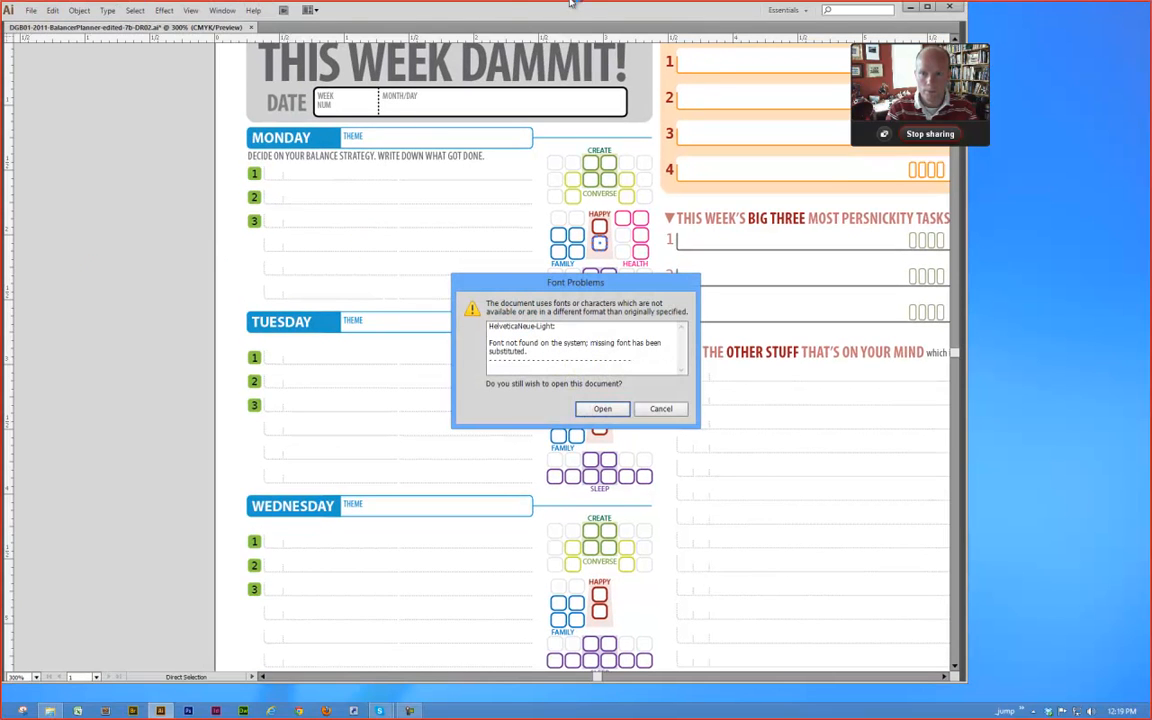
# Step: Open Source-DGB.ai with the missing font substituted and copy the complete balance grid from its Monday block
pyautogui.click(602, 408)
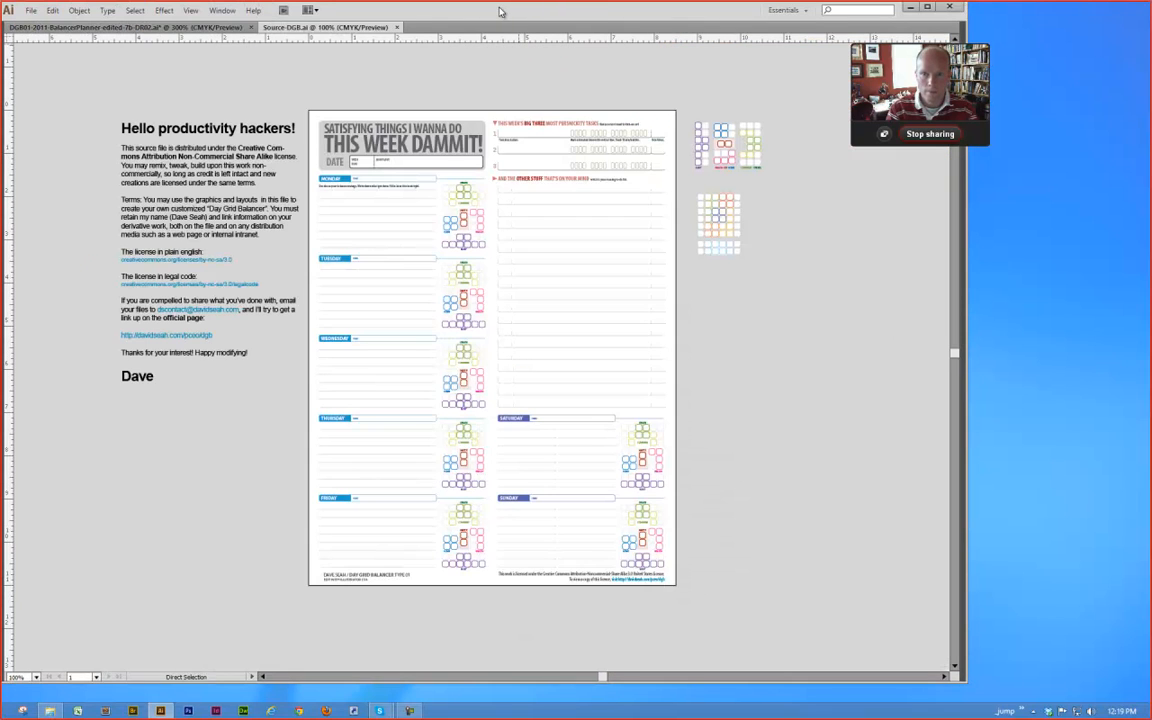
pyautogui.doubleClick(502, 12)
pyautogui.moveTo(420, 147); pyautogui.dragTo(526, 292)
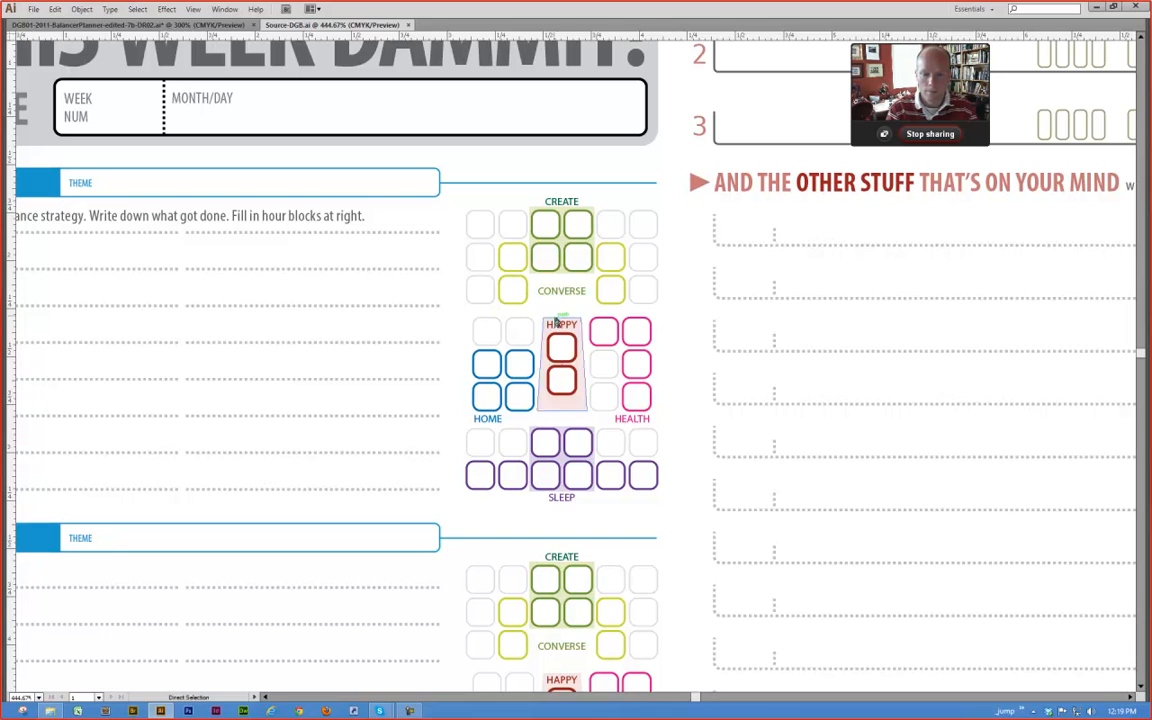
pyautogui.click(563, 352)
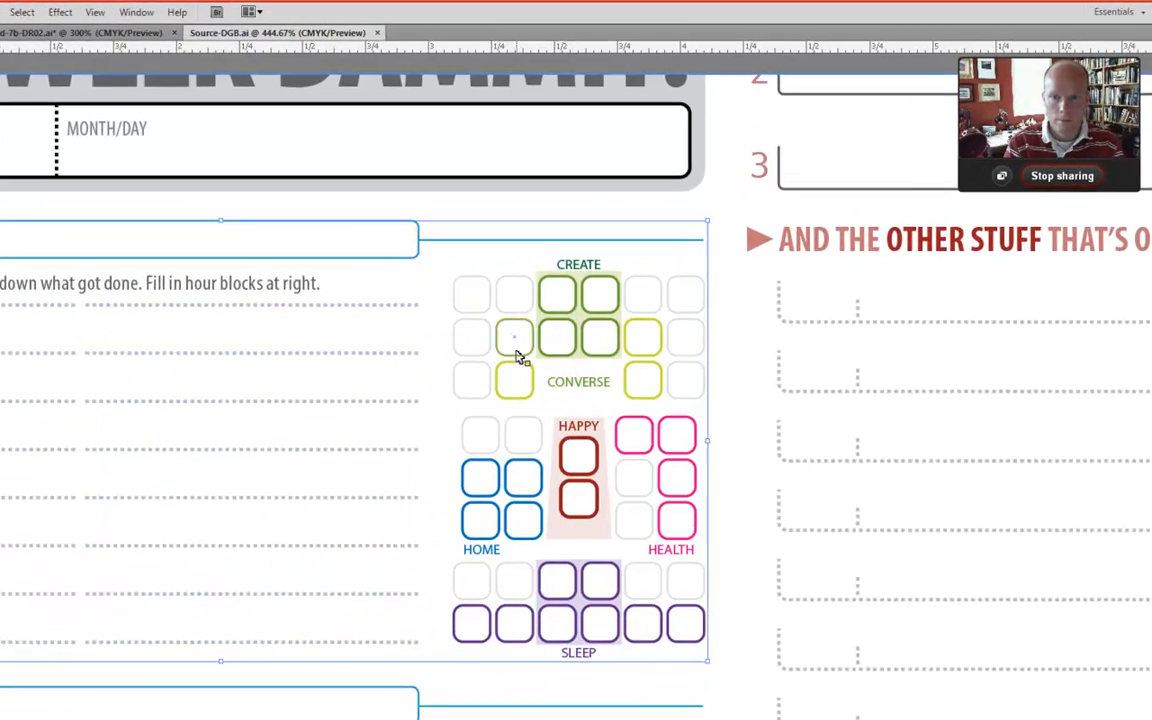
pyautogui.doubleClick(514, 264)
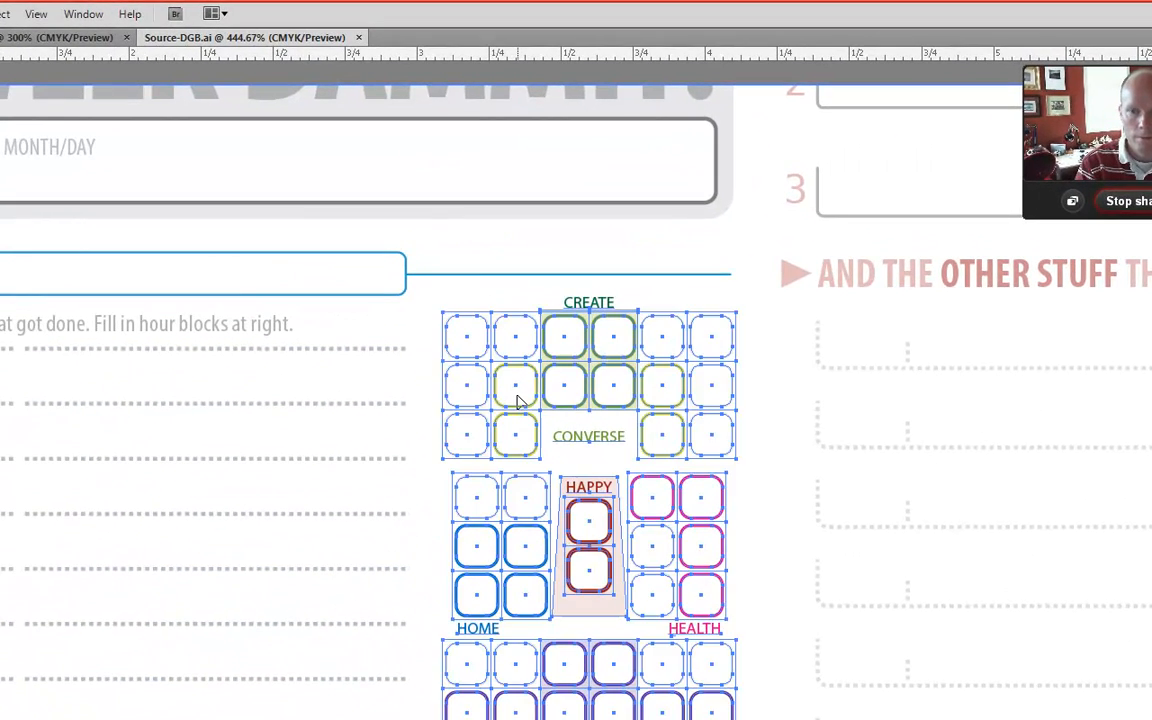
pyautogui.doubleClick(399, 417)
pyautogui.hotkey('ctrl', '1')
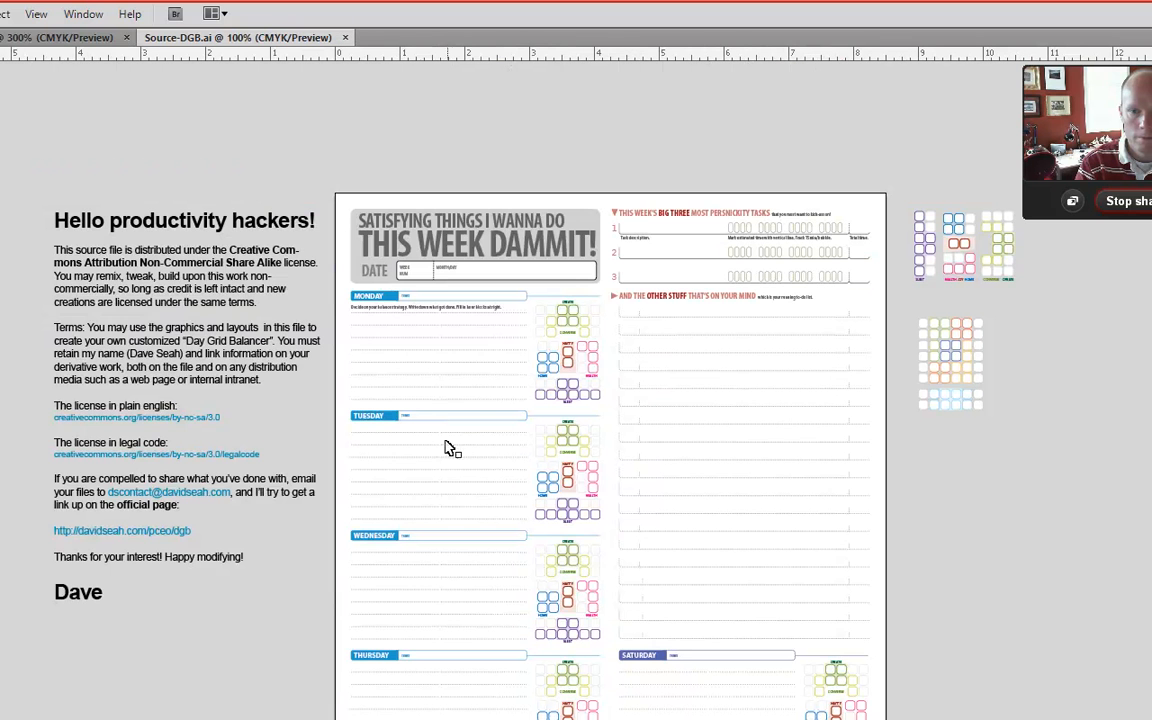
# Step: Return to the planner document, show the panels, and paste the copied balance grid over the Monday and Tuesday rows
pyautogui.click(15, 37)
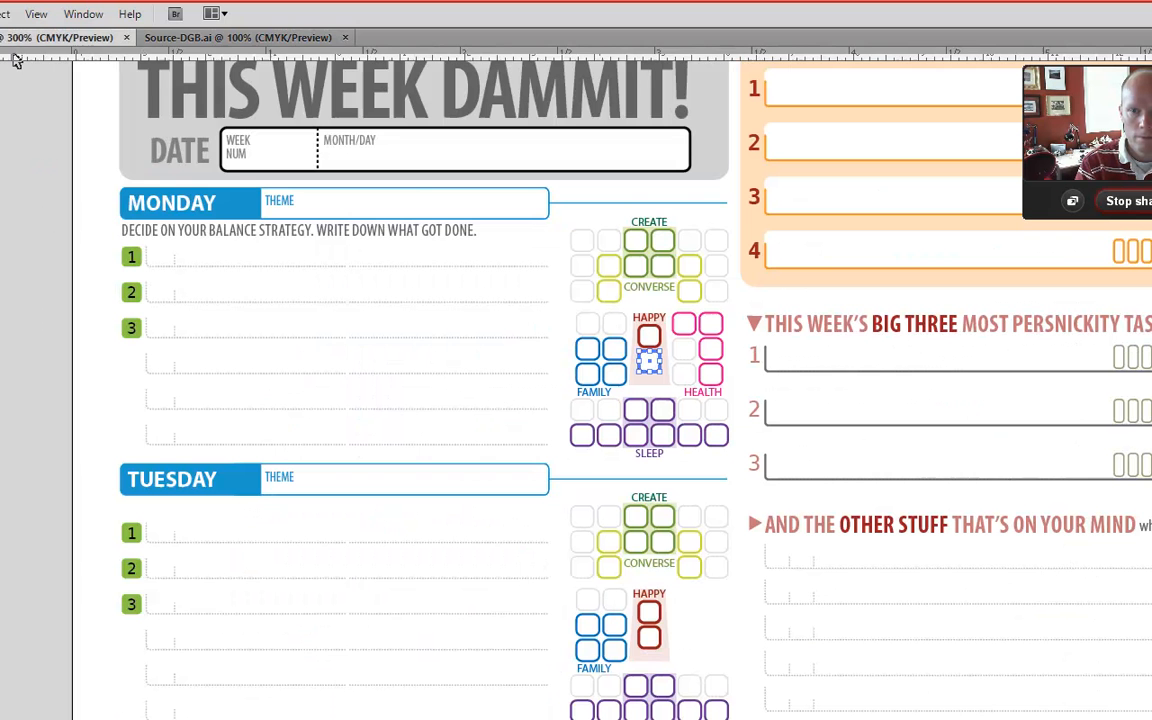
pyautogui.press('Tab')
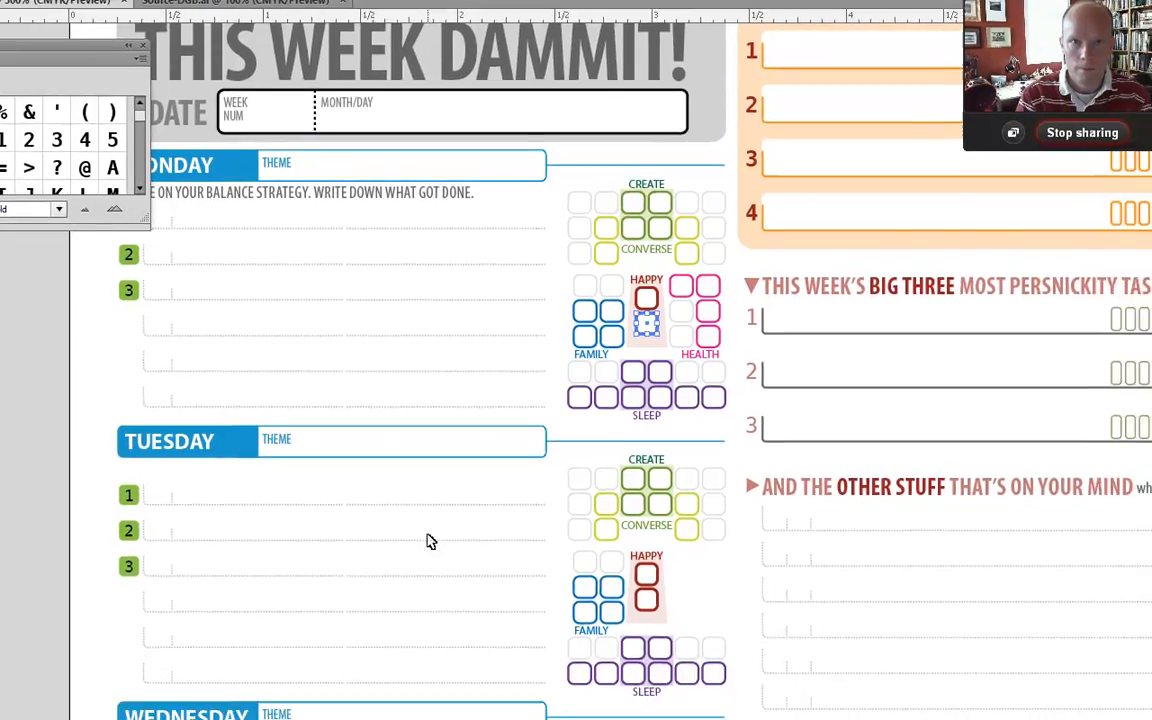
pyautogui.hotkey('ctrl', 'v')
pyautogui.moveTo(371, 232); pyautogui.dragTo(334, 134)
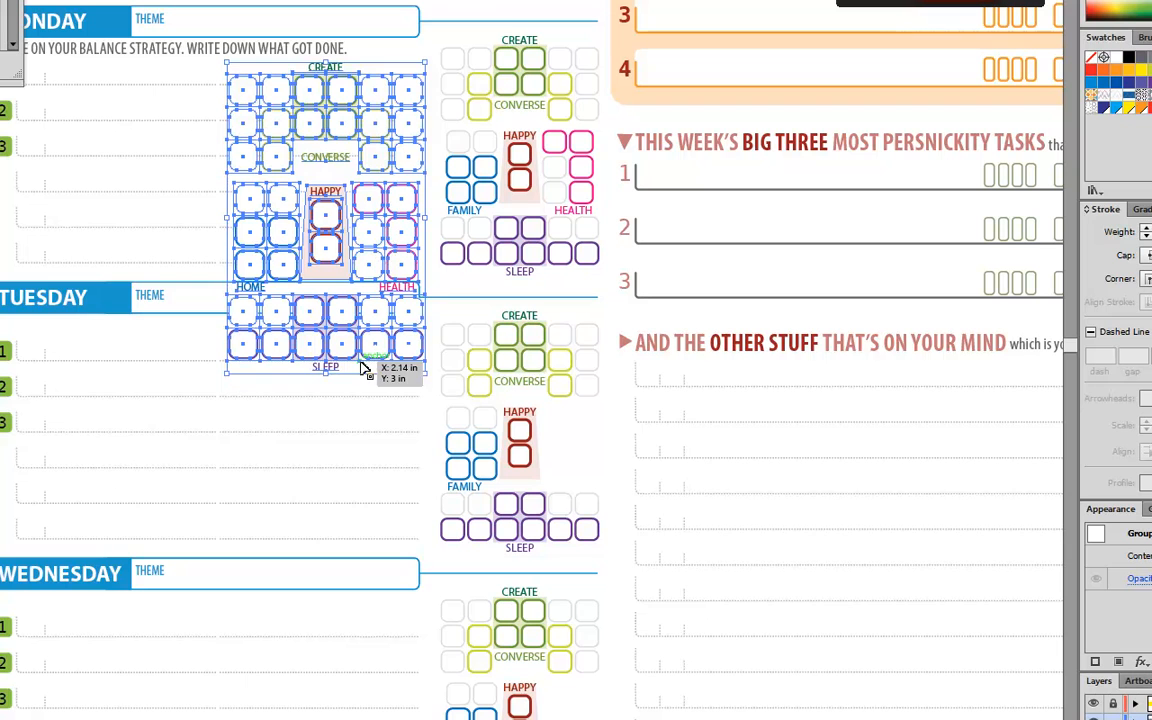
# Step: Move the pasted balance grid off the page, onto the empty canvas beside the Monday block
pyautogui.click(451, 64)
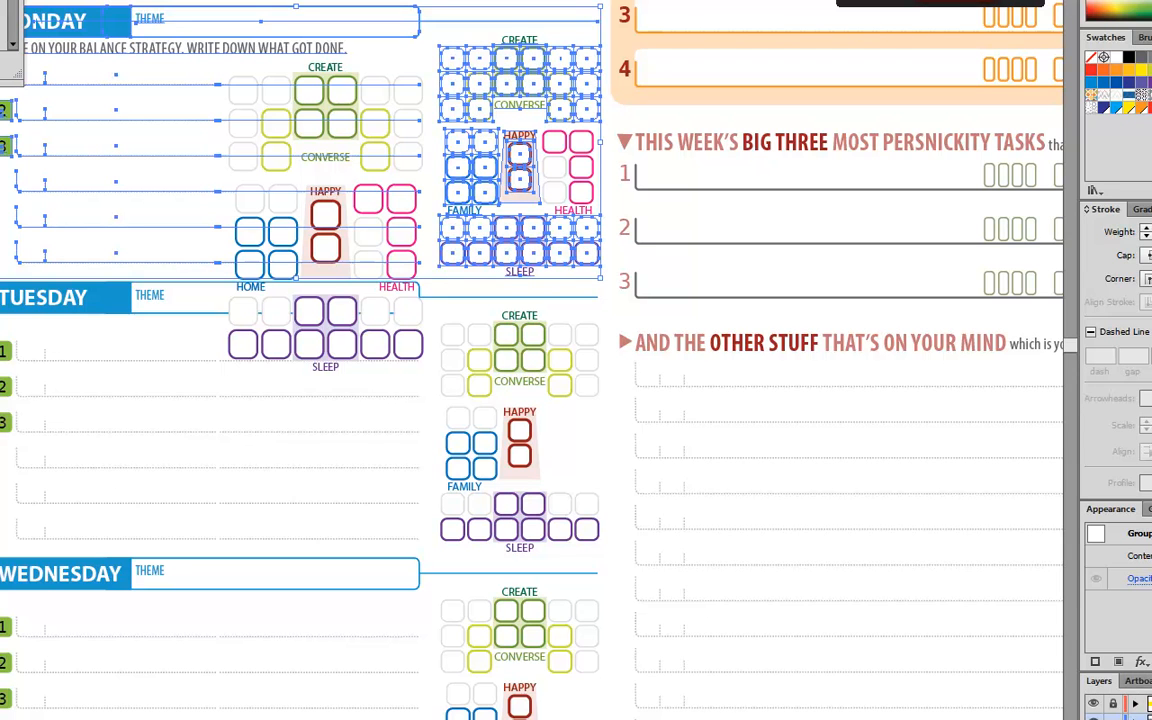
pyautogui.moveTo(326, 386); pyautogui.dragTo(84, 473)
pyautogui.keyDown('ctrl'); pyautogui.keyDown('alt'); pyautogui.click(147, 501); pyautogui.keyUp('alt'); pyautogui.keyUp('ctrl')
pyautogui.keyDown('ctrl'); pyautogui.keyDown('alt'); pyautogui.click(147, 501); pyautogui.keyUp('alt'); pyautogui.keyUp('ctrl')
pyautogui.moveTo(481, 207); pyautogui.dragTo(322, 170)
pyautogui.click(226, 411)
pyautogui.moveTo(270, 278); pyautogui.dragTo(172, 504)
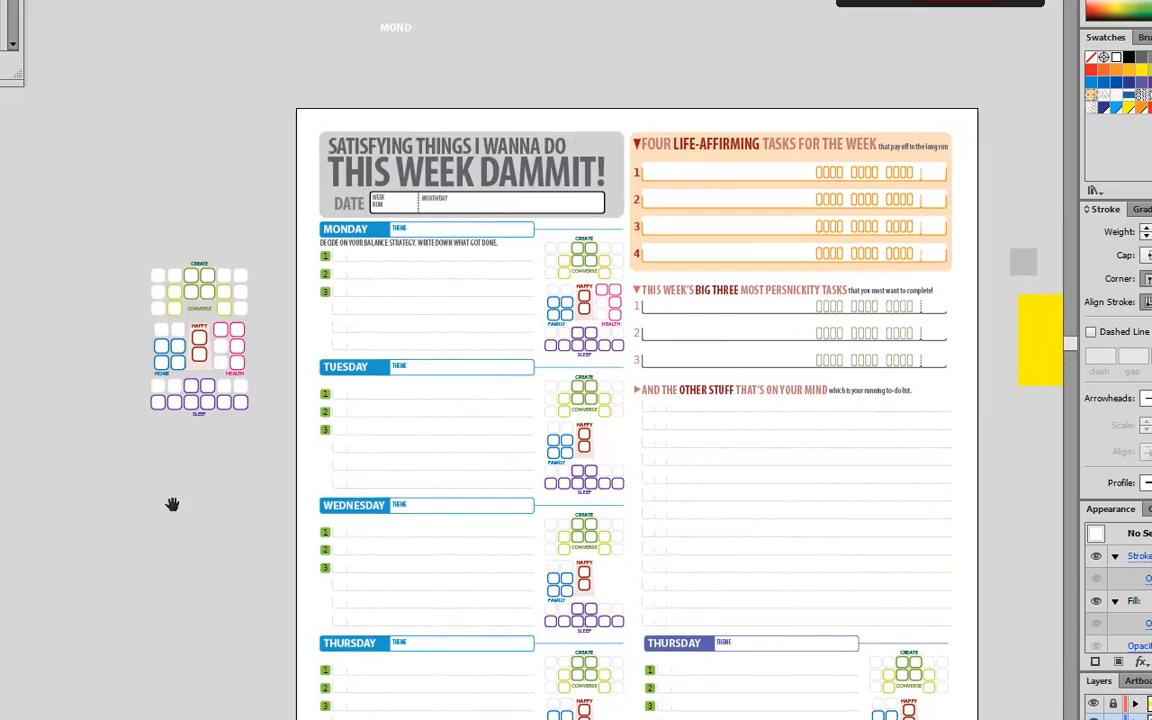
# Step: Delete the leftover white text, the old sample box grids and the grey square outside the page
pyautogui.keyDown('ctrl'); pyautogui.keyDown('alt'); pyautogui.click(257, 542); pyautogui.keyUp('alt'); pyautogui.keyUp('ctrl')
pyautogui.keyDown('ctrl'); pyautogui.keyDown('alt'); pyautogui.click(259, 541); pyautogui.keyUp('alt'); pyautogui.keyUp('ctrl')
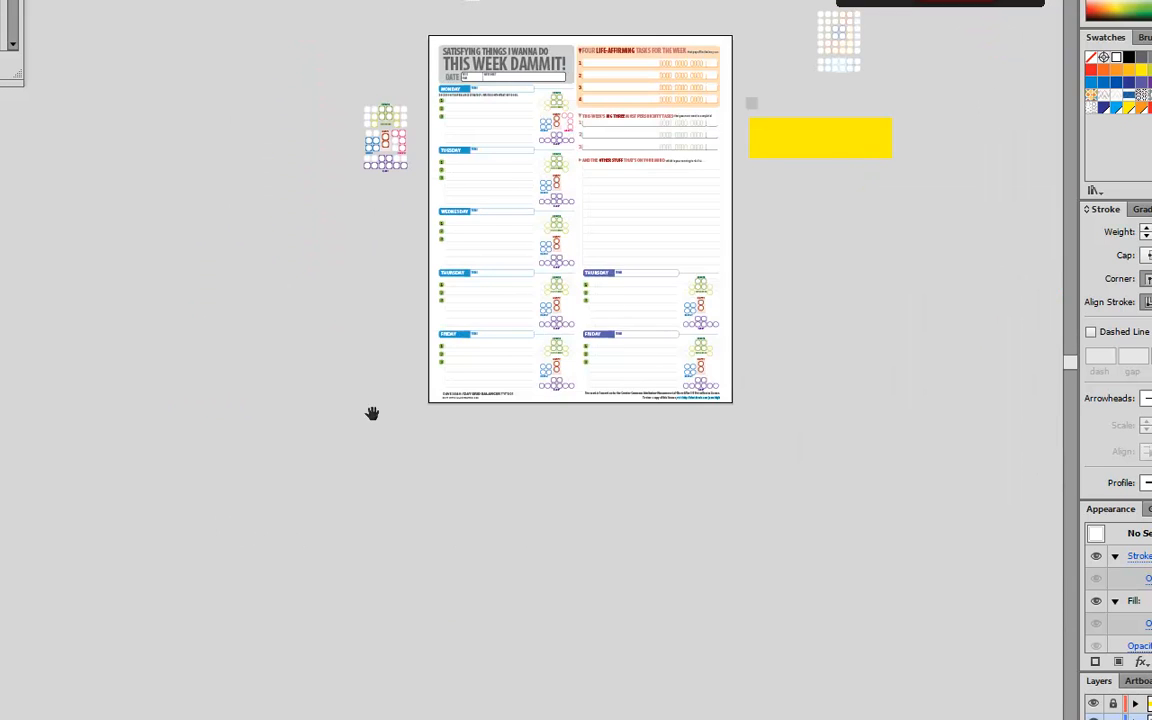
pyautogui.moveTo(372, 413); pyautogui.dragTo(157, 560)
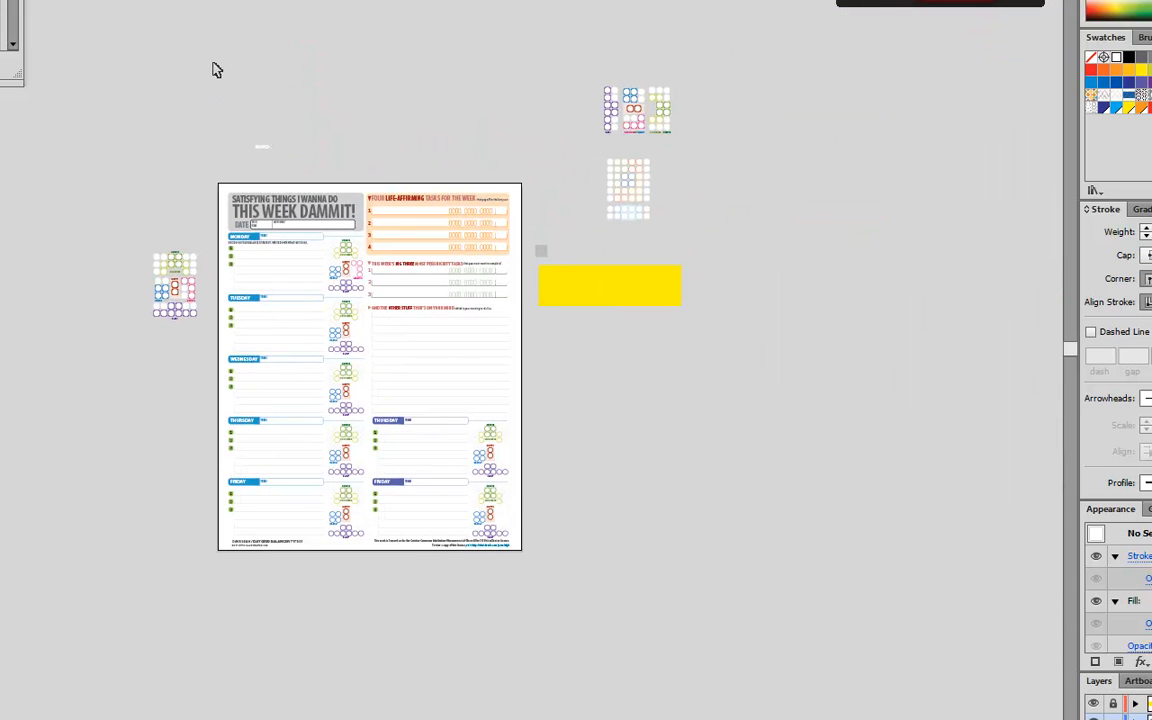
pyautogui.moveTo(209, 58); pyautogui.dragTo(711, 162)
pyautogui.moveTo(541, 114); pyautogui.dragTo(739, 395)
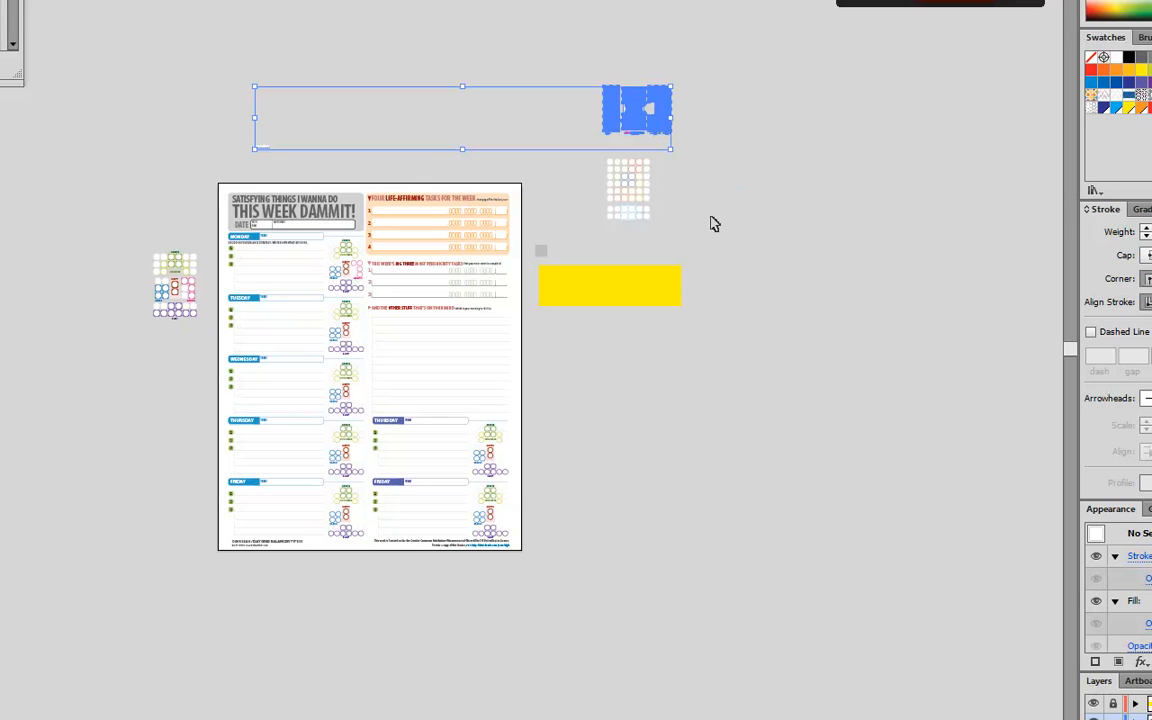
pyautogui.press('Delete')
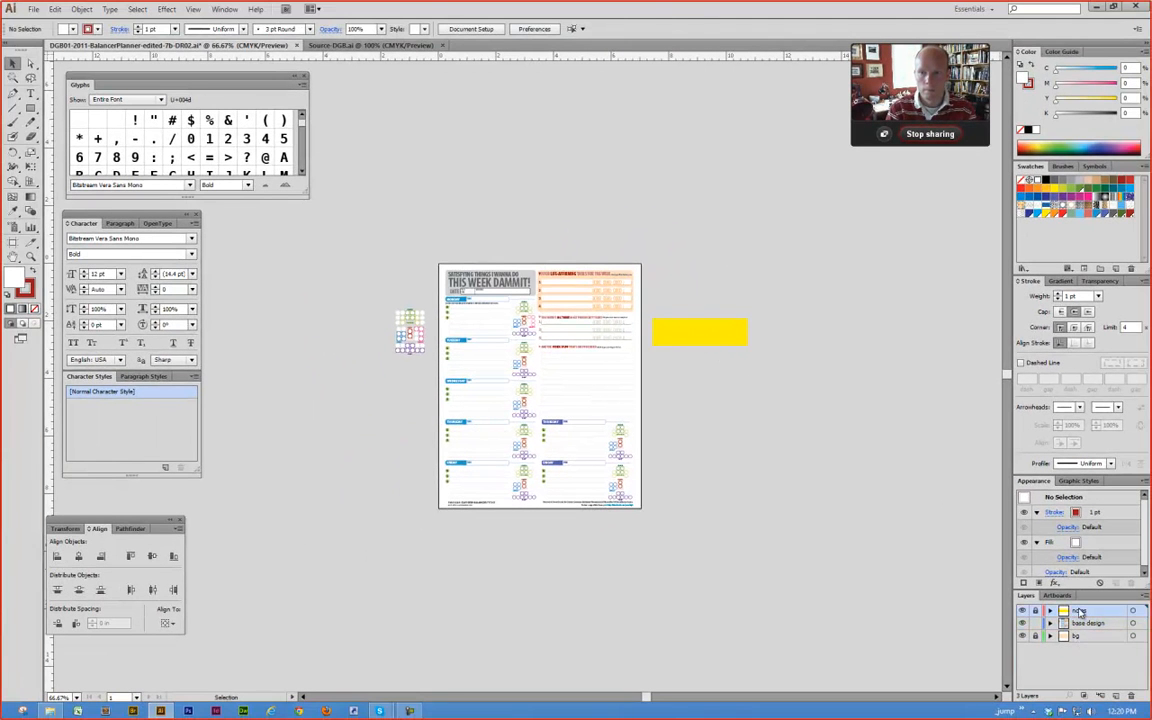
# Step: Delete the top layer holding the yellow rectangle and move the spare balance grid up the canvas, beside the planner's header
pyautogui.moveTo(1079, 612); pyautogui.dragTo(1131, 695)
pyautogui.moveTo(324, 427); pyautogui.dragTo(418, 471)
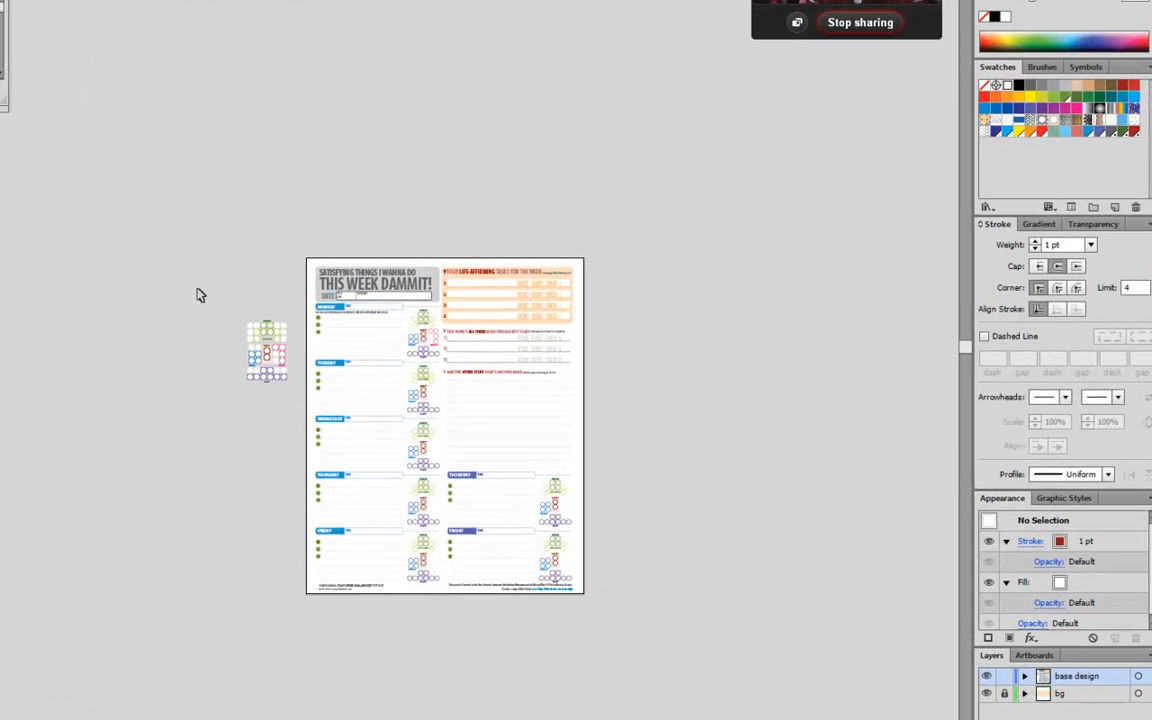
pyautogui.moveTo(177, 280); pyautogui.dragTo(294, 408)
pyautogui.moveTo(277, 332); pyautogui.dragTo(277, 277)
pyautogui.click(260, 420)
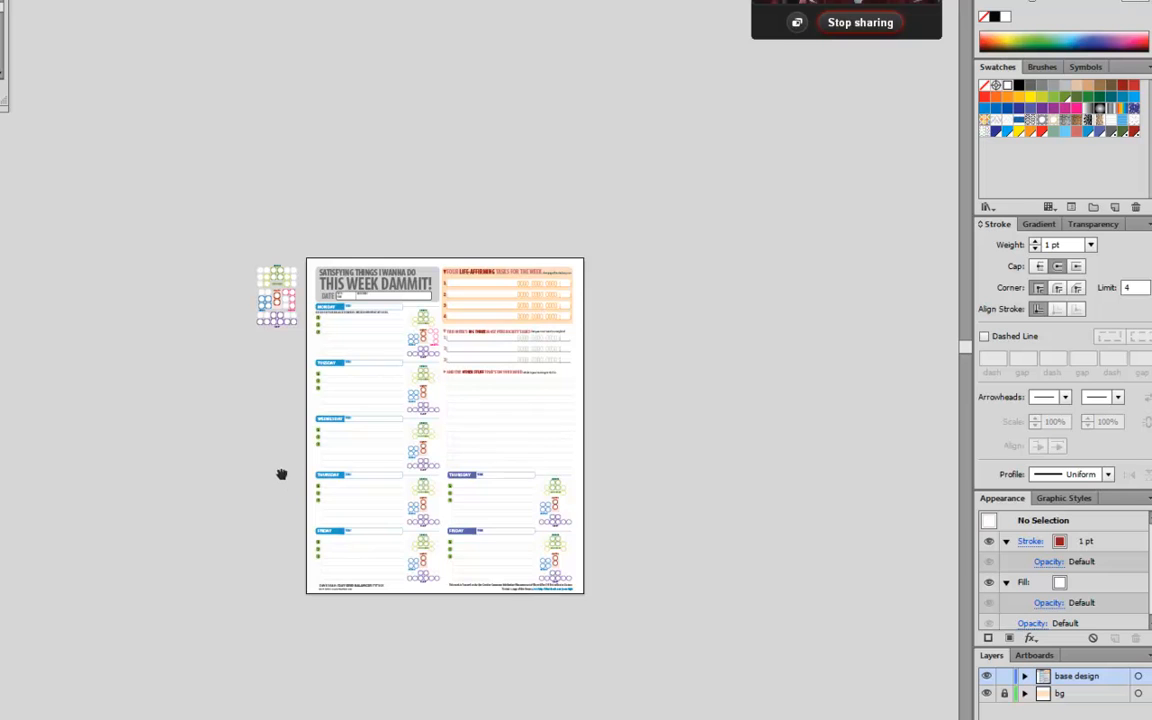
# Step: Examine the Big Three and Other Stuff sections up close, including the triangle marker beside the Other Stuff heading
pyautogui.moveTo(281, 474); pyautogui.dragTo(191, 432)
pyautogui.hotkey('ctrl', 'space')
pyautogui.moveTo(170, 319); pyautogui.dragTo(589, 661)
pyautogui.keyDown('ctrl'); pyautogui.keyDown('alt'); pyautogui.click(273, 494); pyautogui.keyUp('alt'); pyautogui.keyUp('ctrl')
pyautogui.keyDown('ctrl'); pyautogui.keyDown('alt'); pyautogui.click(273, 494); pyautogui.keyUp('alt'); pyautogui.keyUp('ctrl')
pyautogui.moveTo(147, 263); pyautogui.dragTo(167, 597)
pyautogui.moveTo(62, 376); pyautogui.dragTo(17, 410)
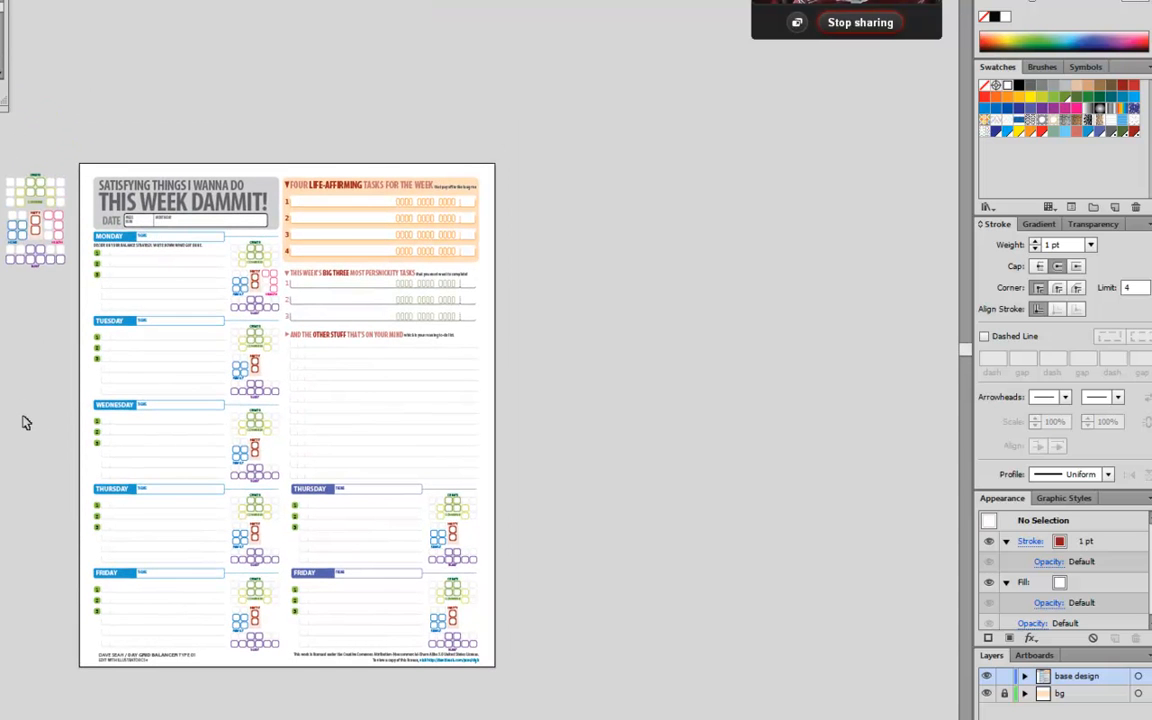
pyautogui.hotkey('ctrl', 'space')
pyautogui.moveTo(273, 245); pyautogui.dragTo(328, 392)
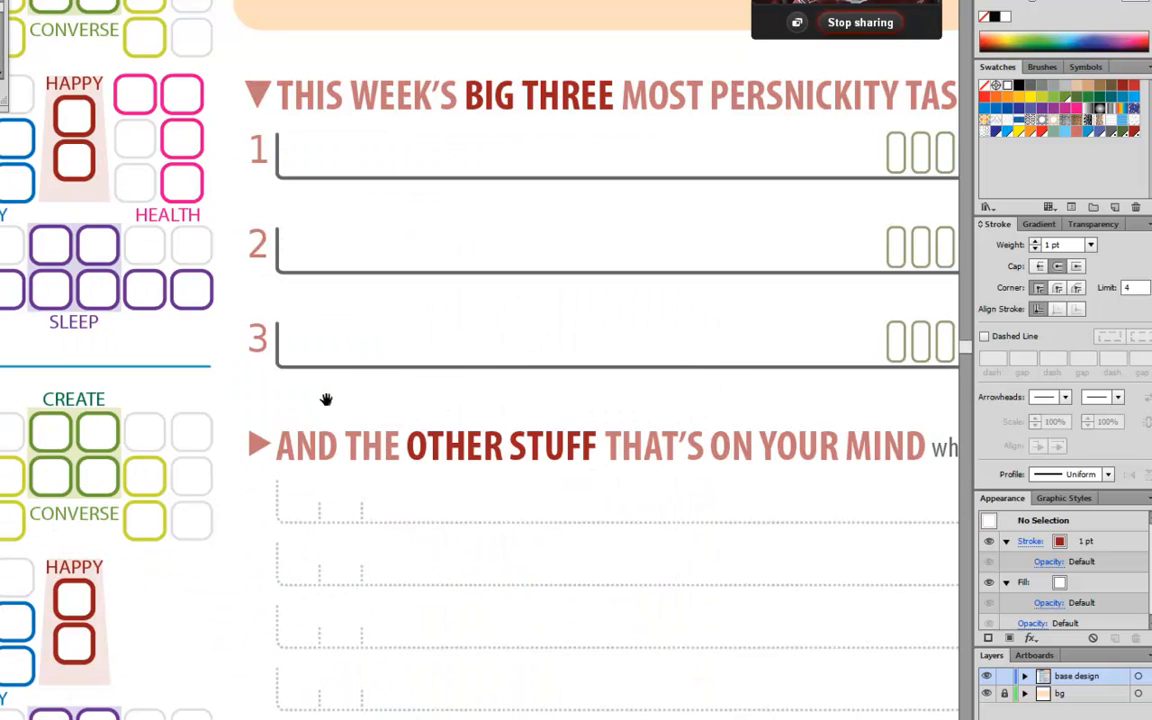
pyautogui.click(258, 444)
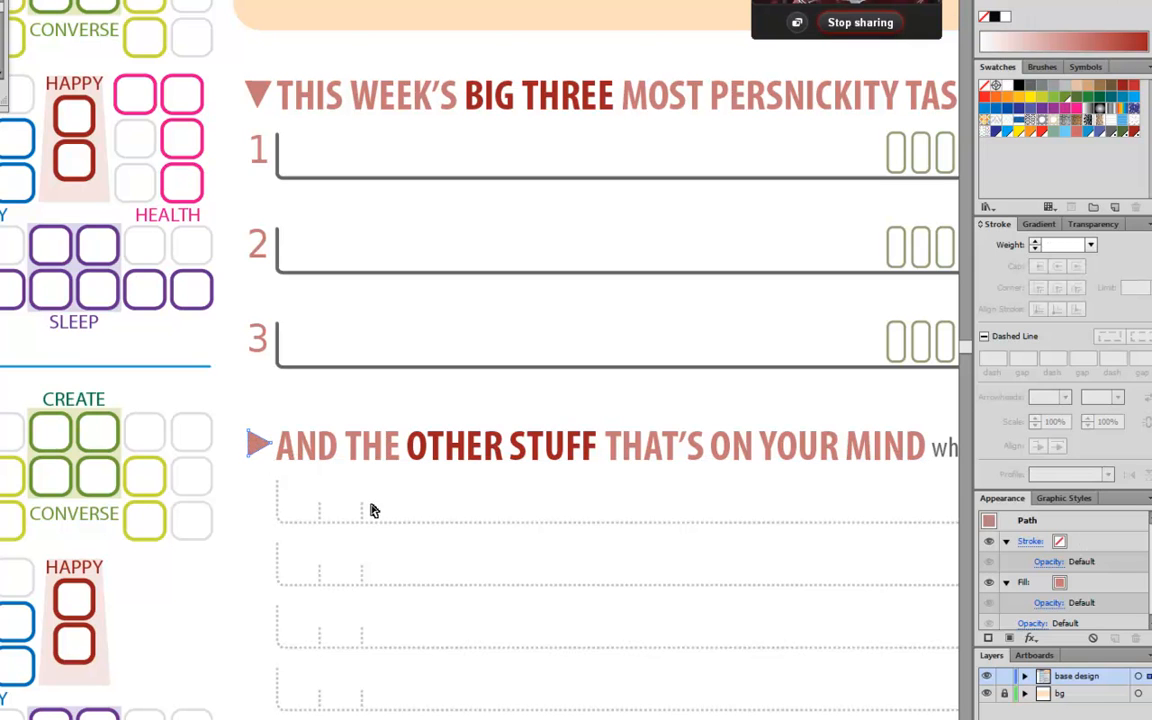
pyautogui.click(232, 573)
pyautogui.hotkey('ctrl', 'alt', 'space')
pyautogui.click(252, 523)
pyautogui.click(252, 523)
pyautogui.moveTo(224, 296); pyautogui.dragTo(133, 547)
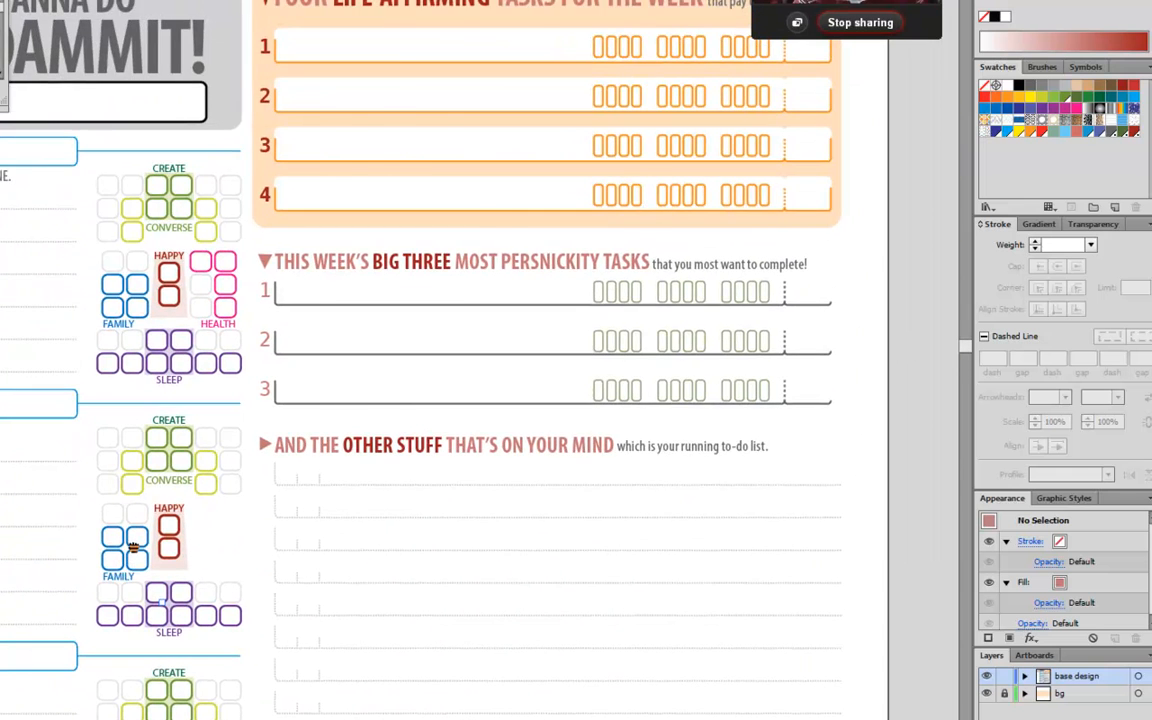
# Step: Review the planner's right-column task sections and the overall page layout together with the spare balance grid
pyautogui.keyDown('ctrl'); pyautogui.keyDown('alt'); pyautogui.click(132, 536); pyautogui.keyUp('alt'); pyautogui.keyUp('ctrl')
pyautogui.moveTo(105, 371); pyautogui.dragTo(46, 494)
pyautogui.moveTo(250, 55); pyautogui.dragTo(366, 303)
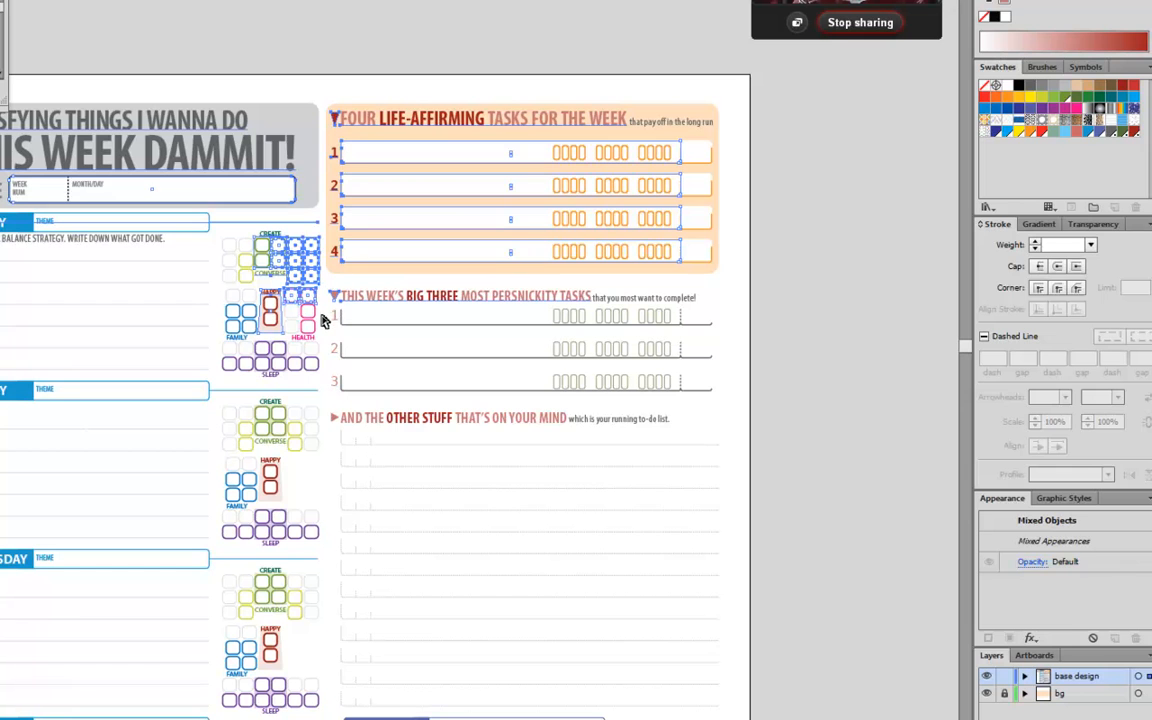
pyautogui.click(322, 320)
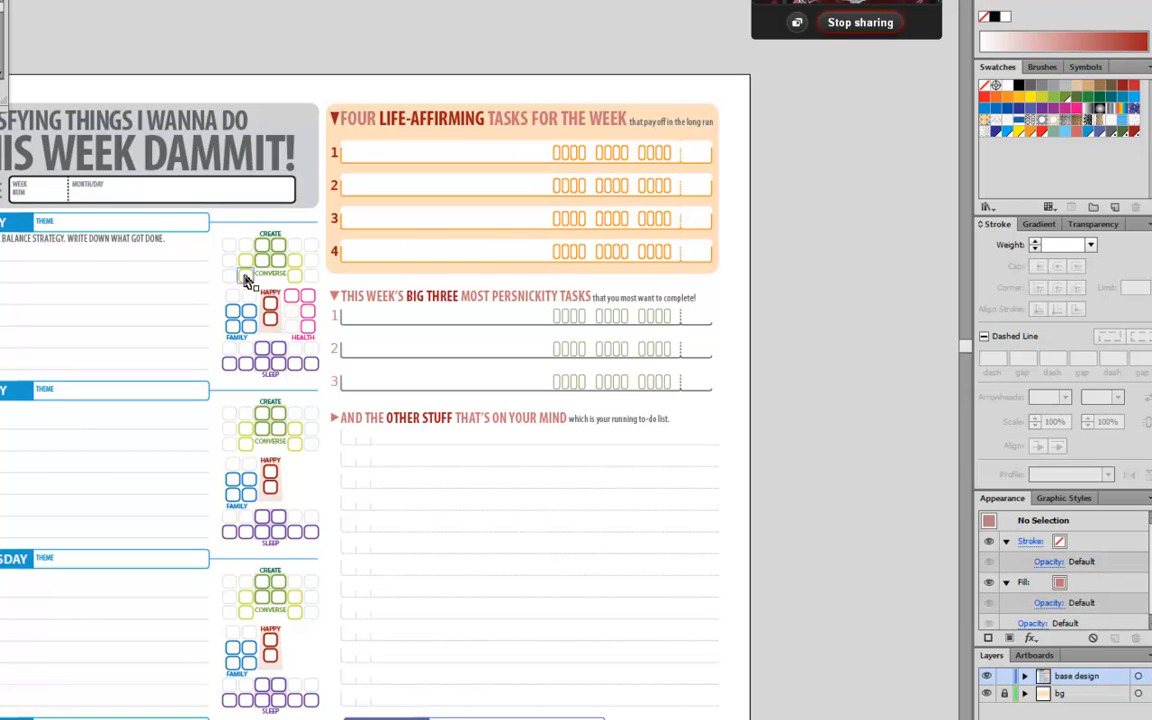
pyautogui.keyDown('ctrl'); pyautogui.keyDown('alt'); pyautogui.click(245, 279); pyautogui.keyUp('alt'); pyautogui.keyUp('ctrl')
pyautogui.keyDown('ctrl'); pyautogui.keyDown('alt'); pyautogui.click(245, 277); pyautogui.keyUp('alt'); pyautogui.keyUp('ctrl')
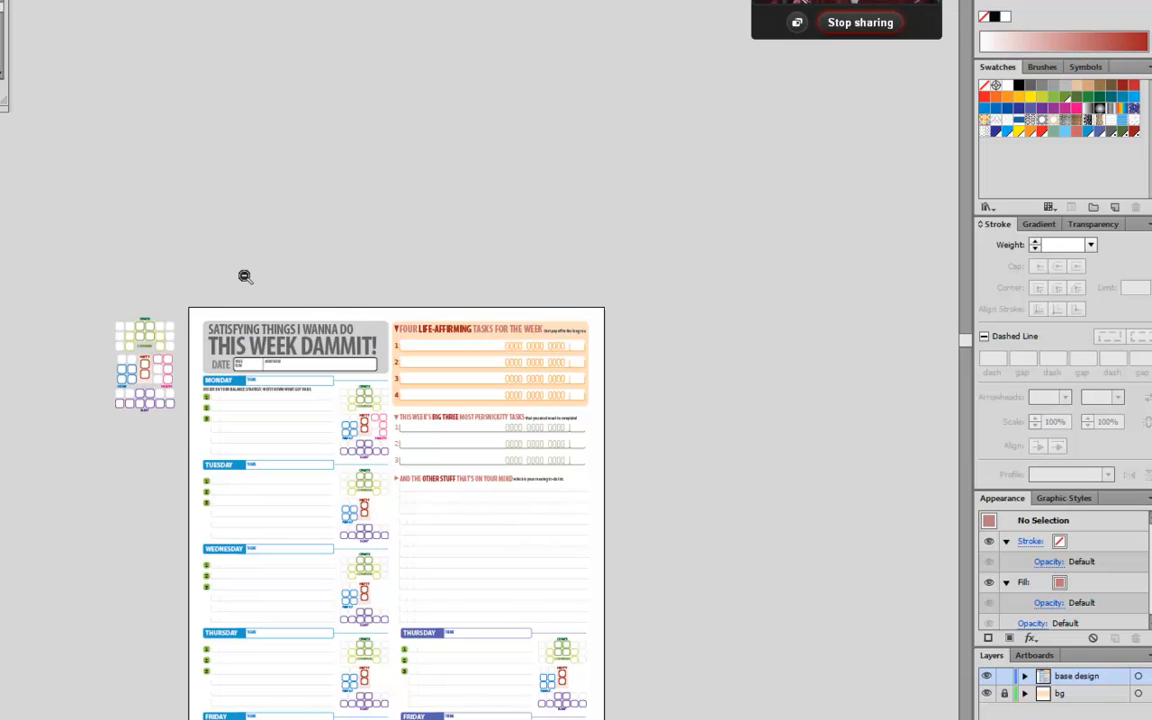
pyautogui.moveTo(245, 277); pyautogui.dragTo(249, 46)
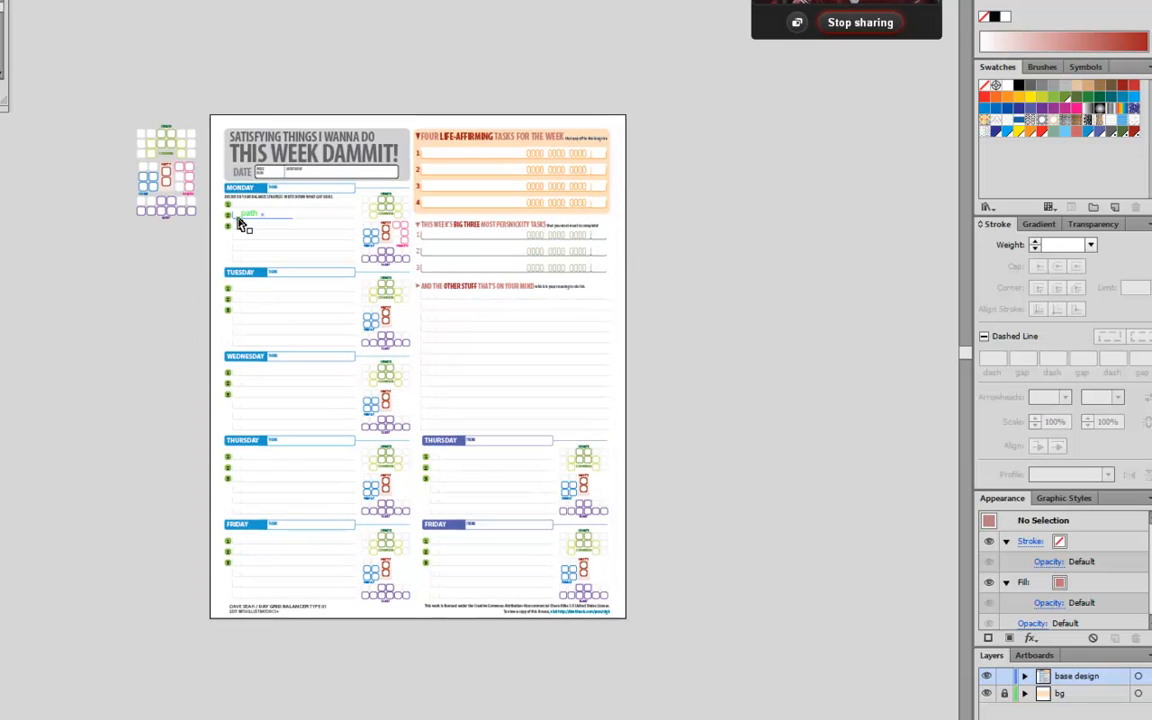